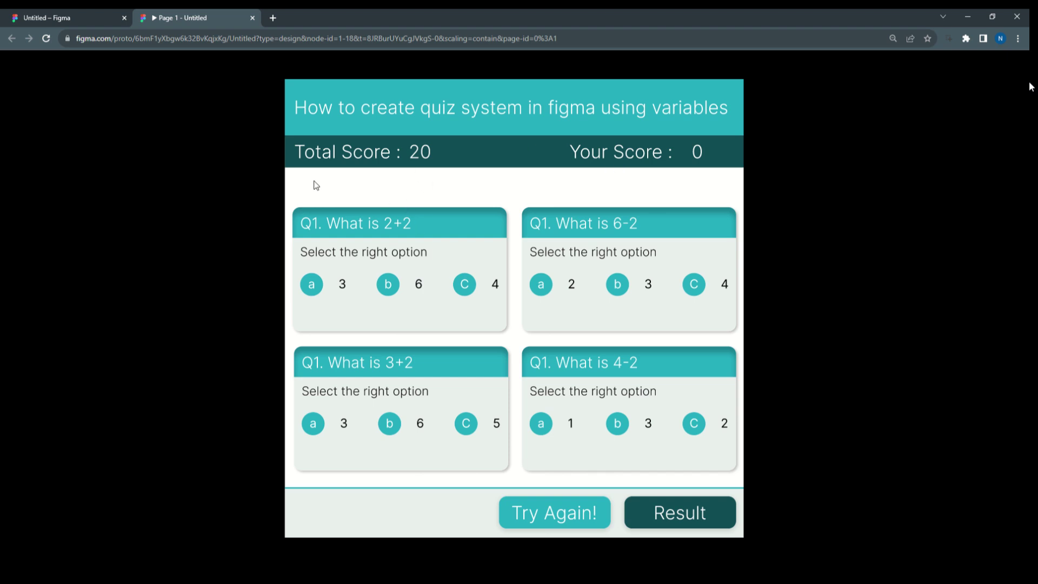
Test the quiz prototype with the answers 4, 4, 3 and 2, show the result, and reset the quiz
left_click(464, 283)
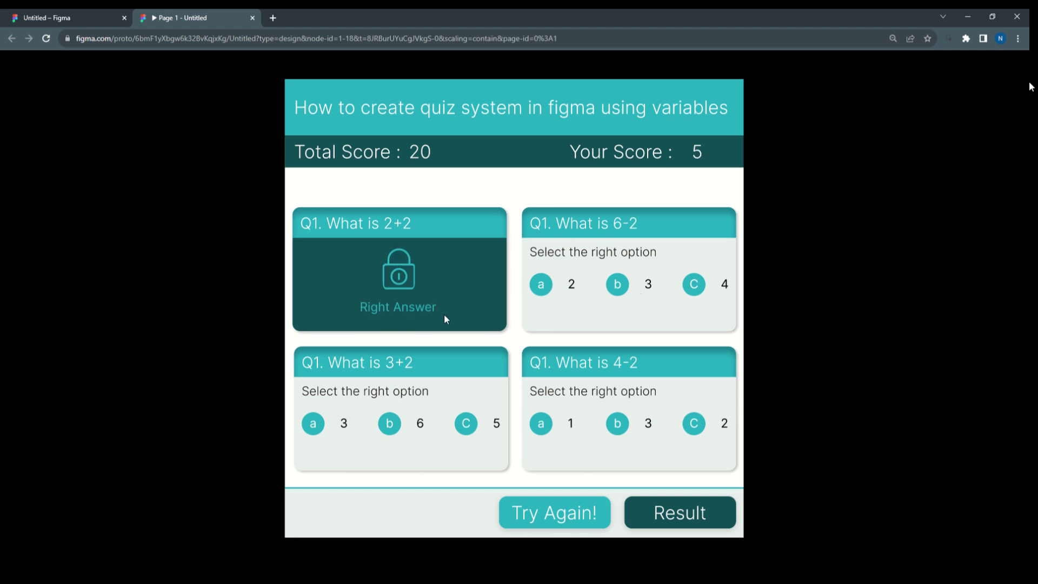
left_click(701, 286)
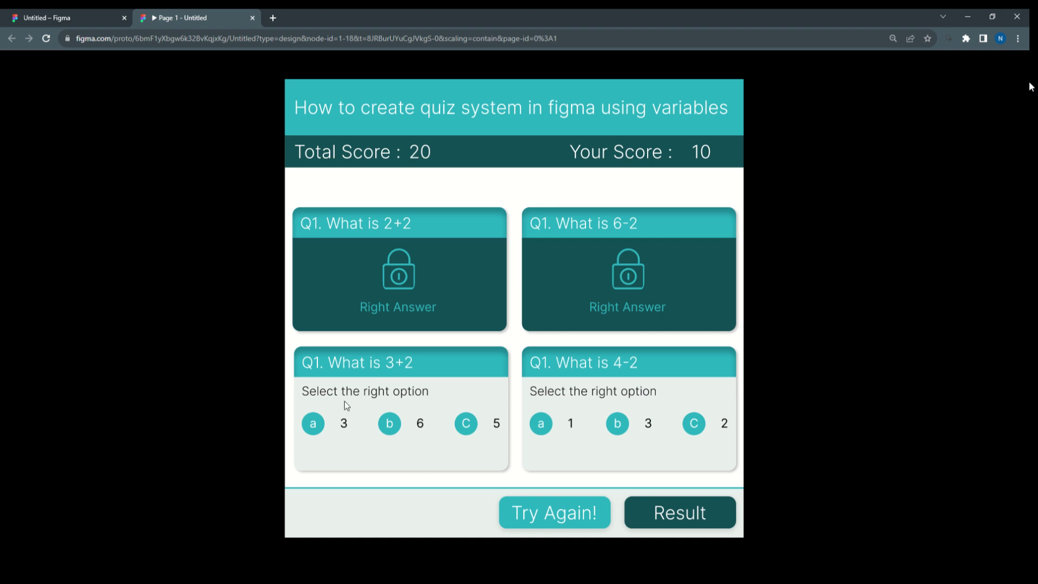
left_click(343, 427)
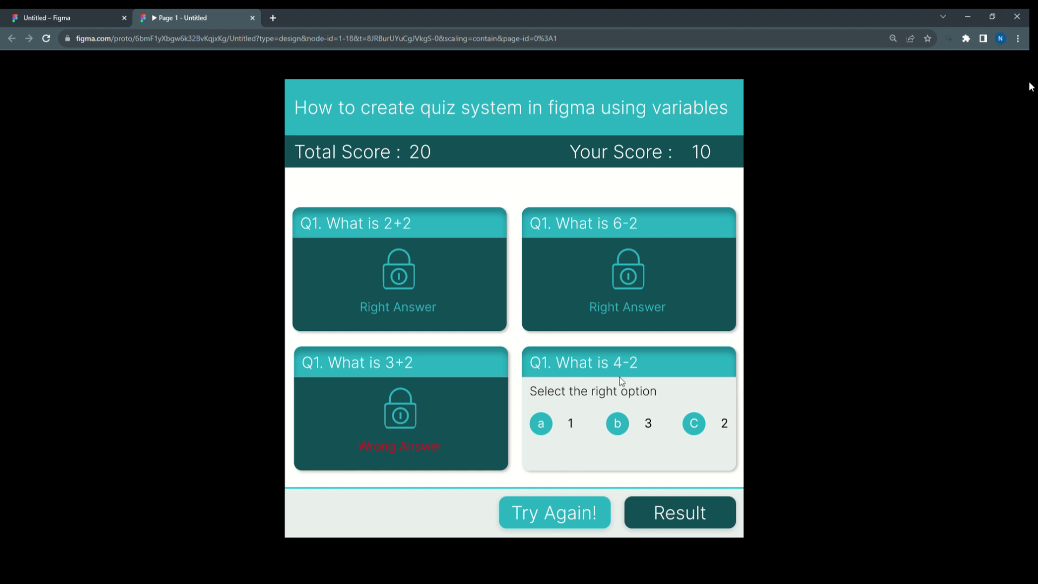
left_click(692, 426)
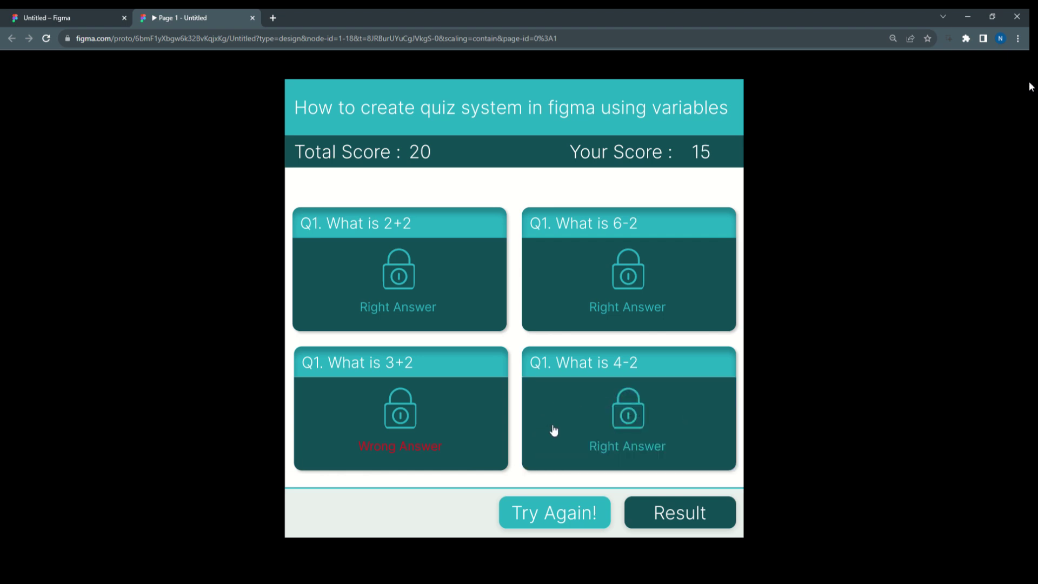
left_click(659, 511)
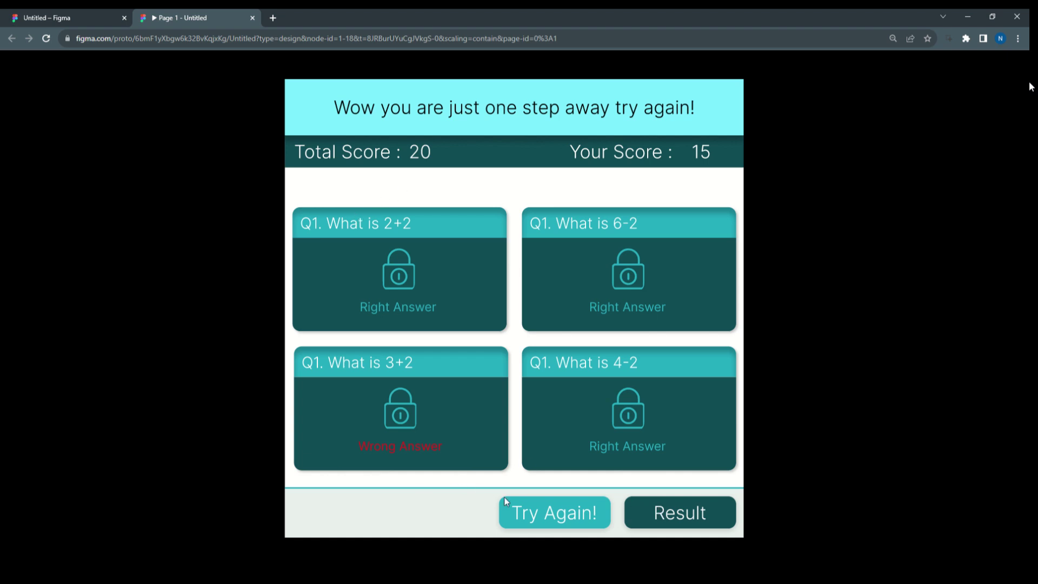
left_click(544, 513)
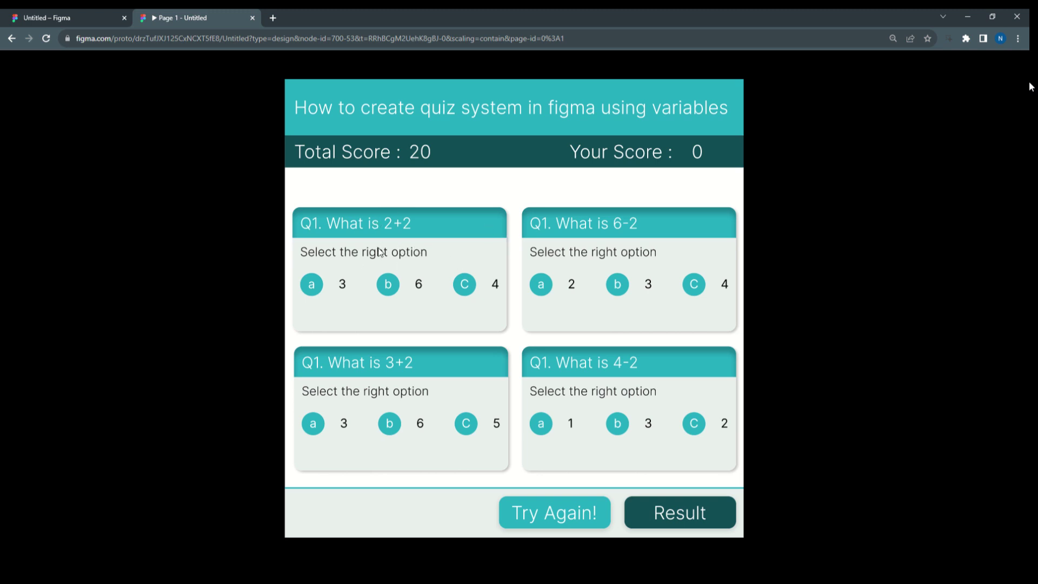
Run the quiz again with all answers correct (4, 4, 5 and 2), show the result, and restart it
left_click(473, 286)
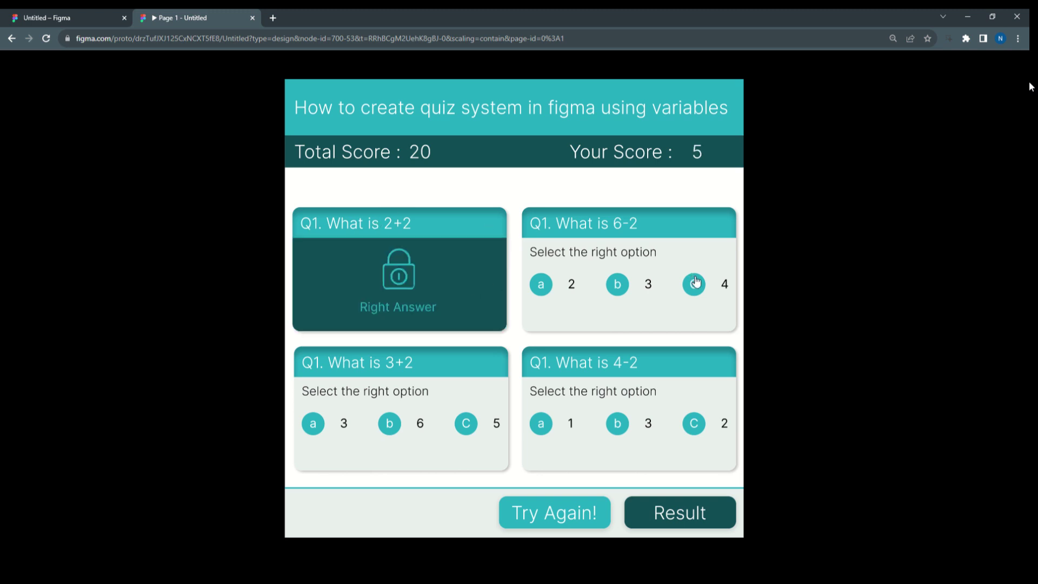
left_click(696, 282)
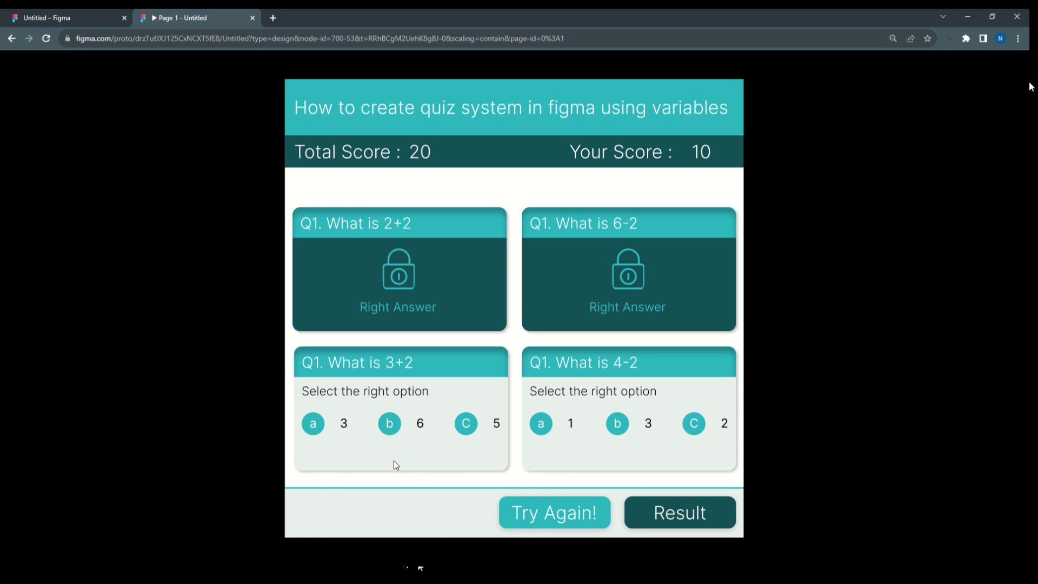
left_click(475, 424)
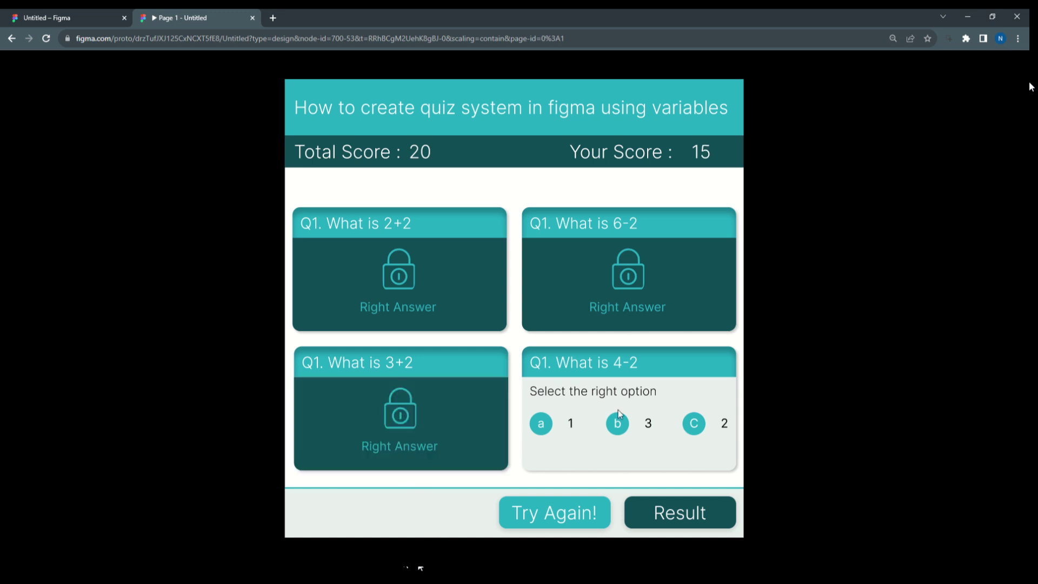
left_click(699, 424)
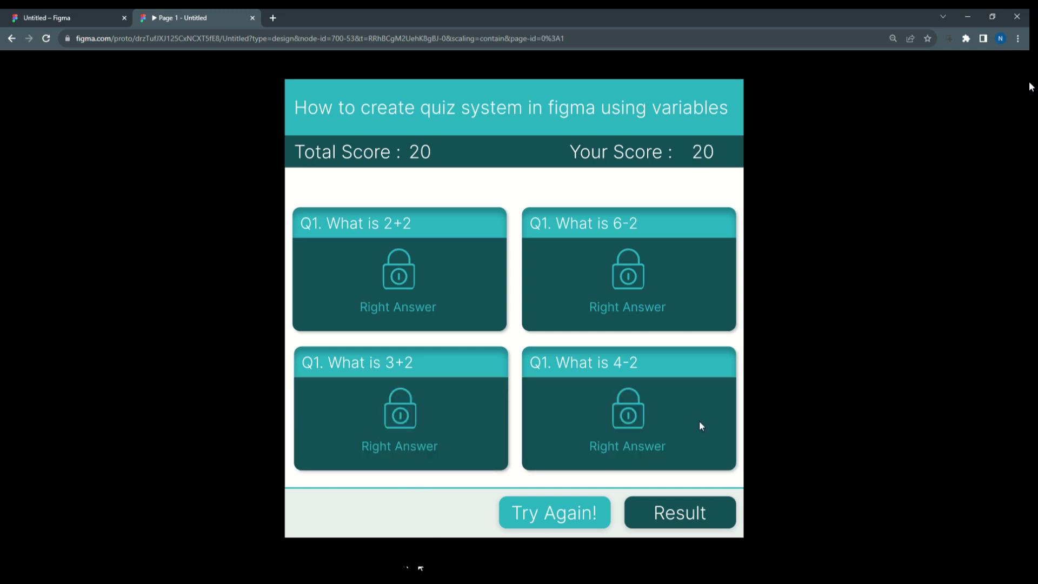
left_click(698, 520)
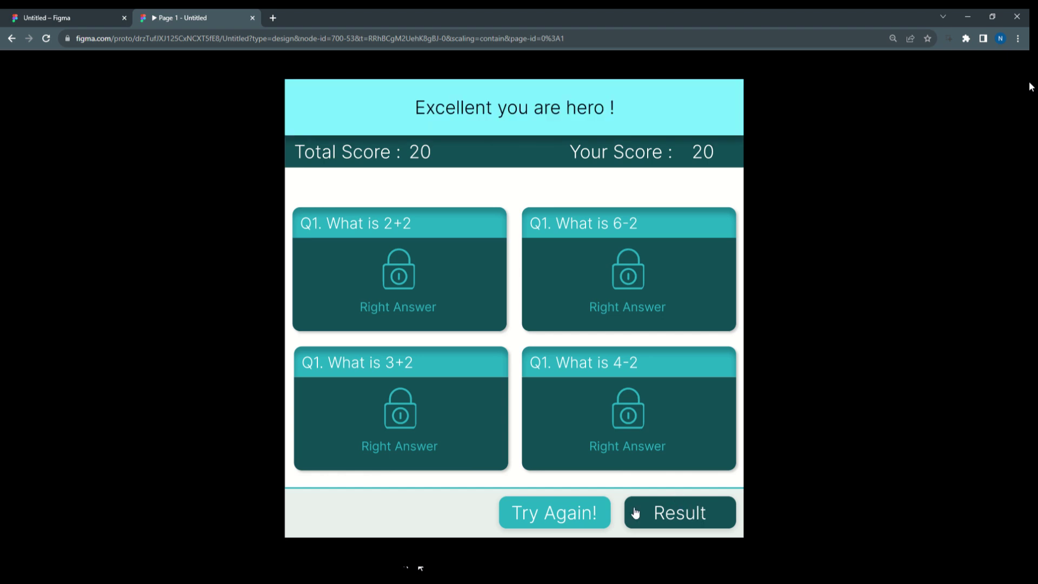
left_click(551, 515)
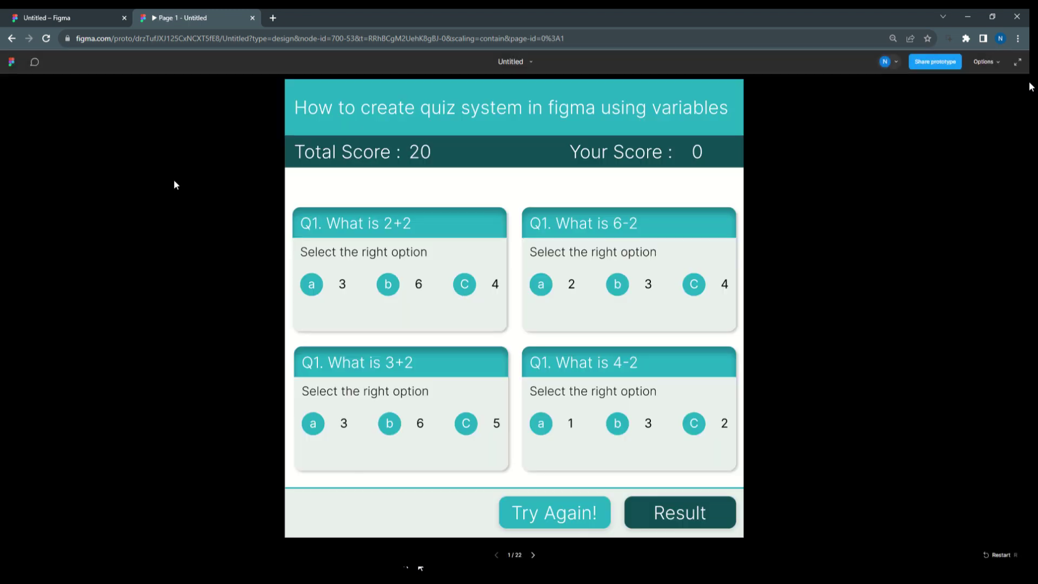
In the design file, create a new frame beside the cover image and set its size to 300 × 300
left_click(67, 19)
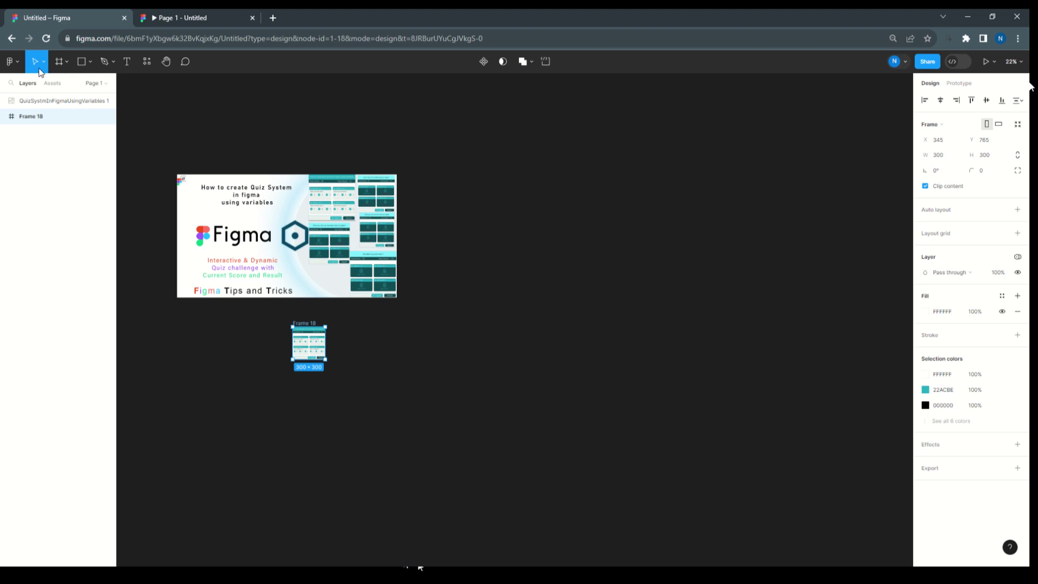
left_click(67, 62)
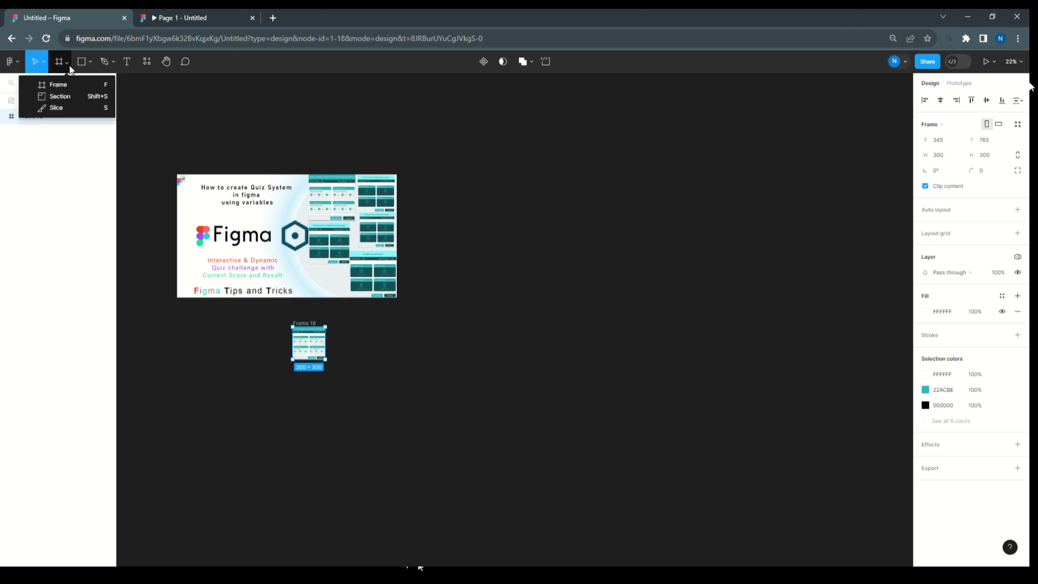
left_click(48, 85)
left_click_drag(476, 174, 610, 341)
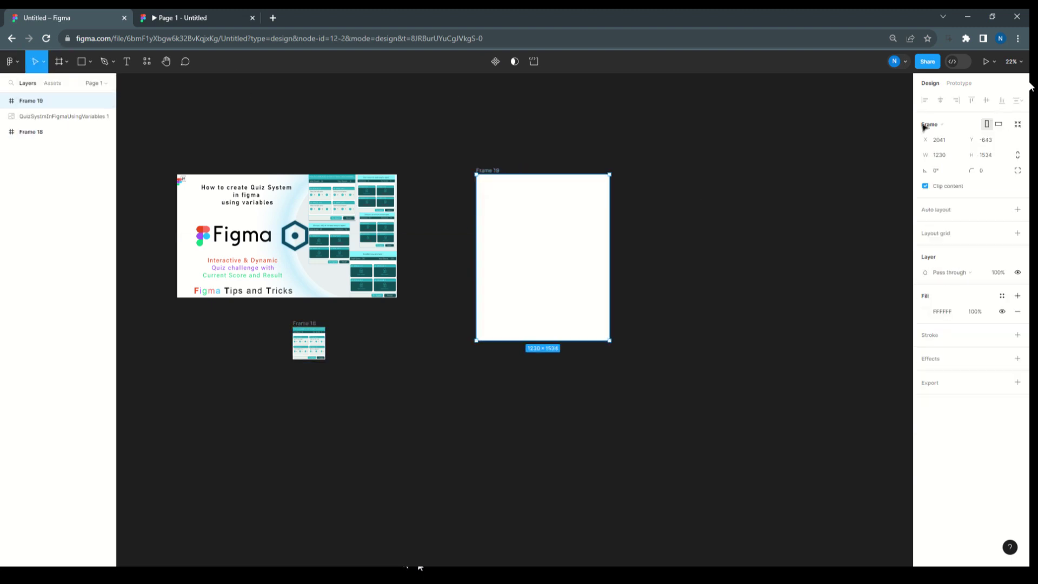
left_click(941, 159)
type("300")
key("Tab")
type("300")
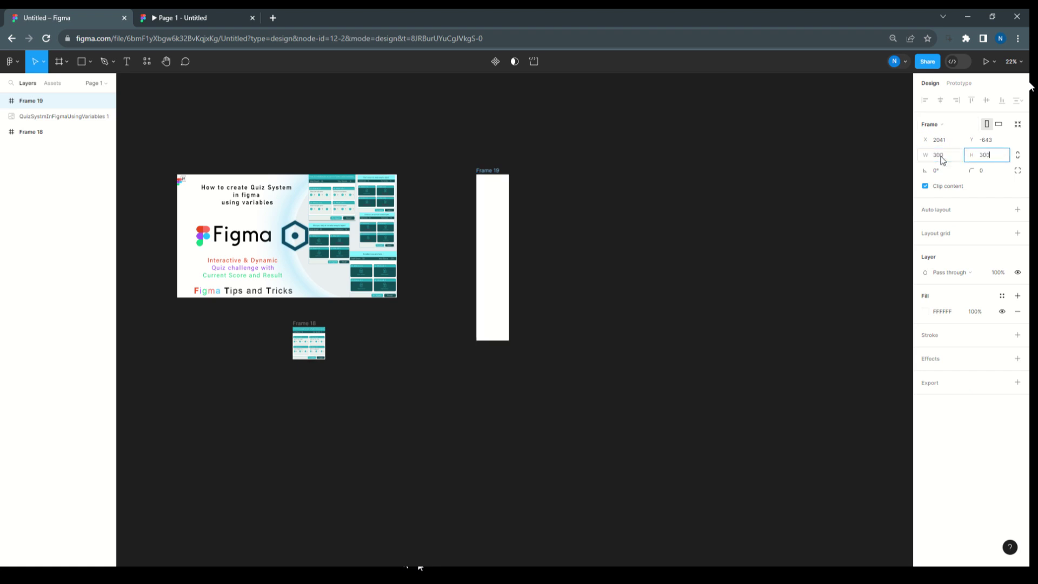
key("Return")
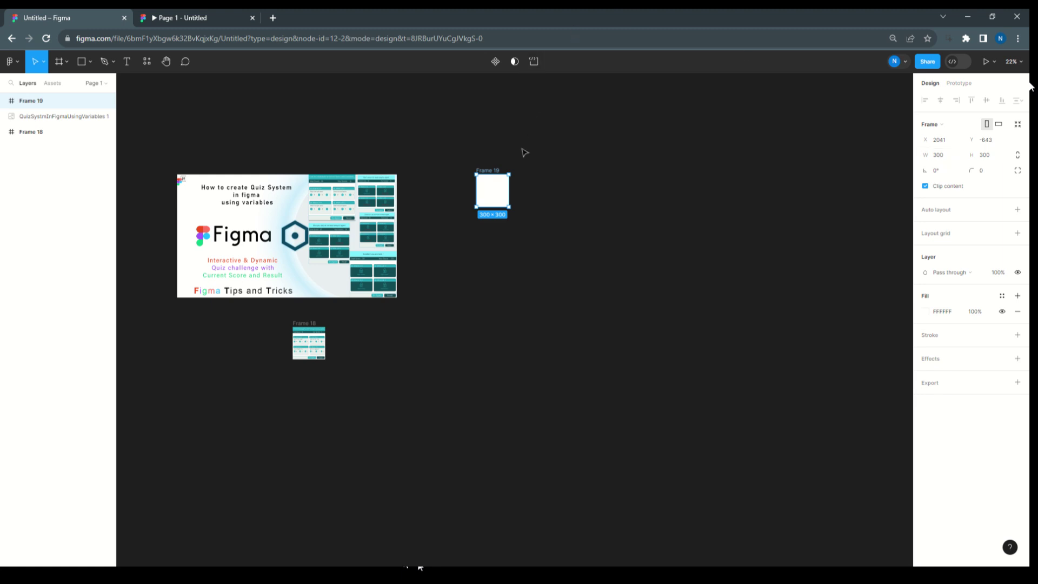
Draw a full-width header rectangle along the new frame's top edge and set its height to 37
scroll(510, 177, "up", 10)
scroll(509, 177, "up", 1)
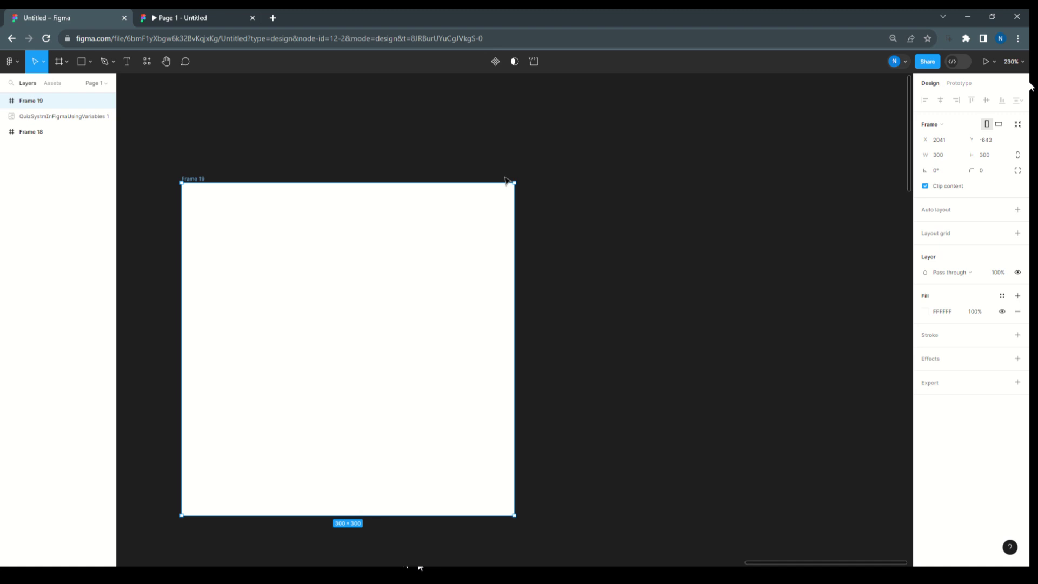
left_click(93, 65)
left_click(83, 85)
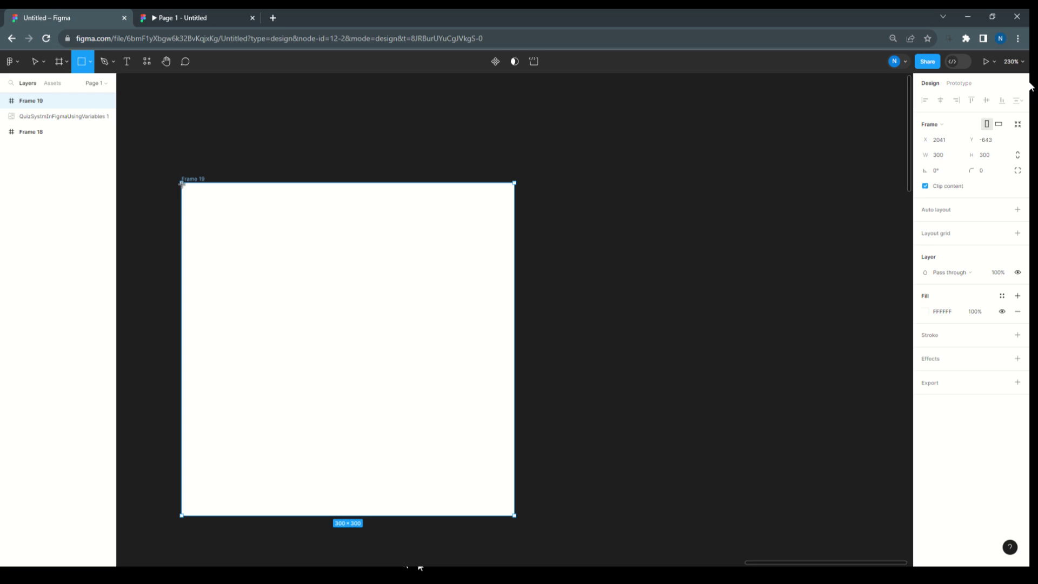
left_click_drag(182, 184, 515, 217)
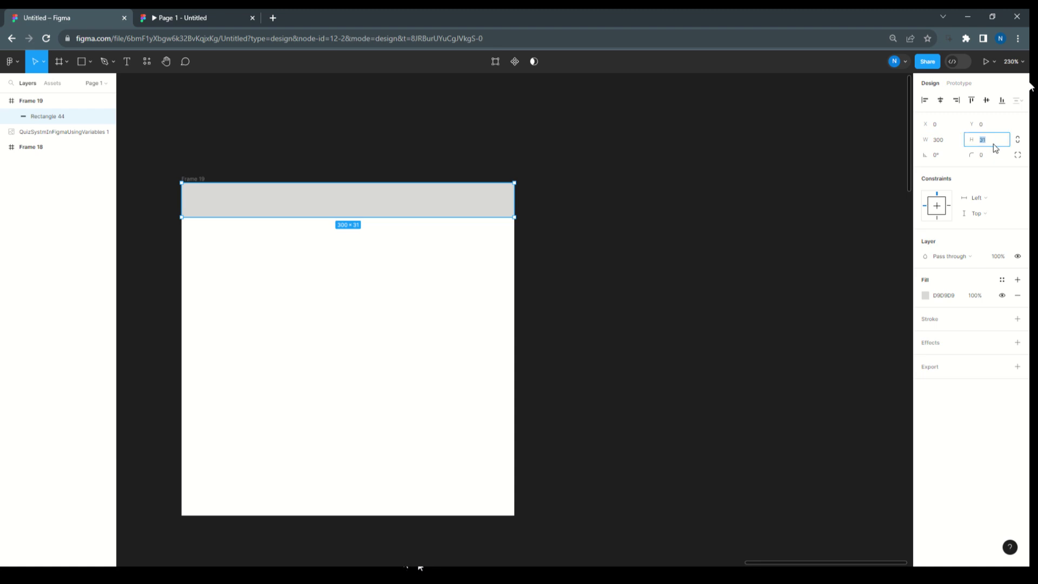
key("Return")
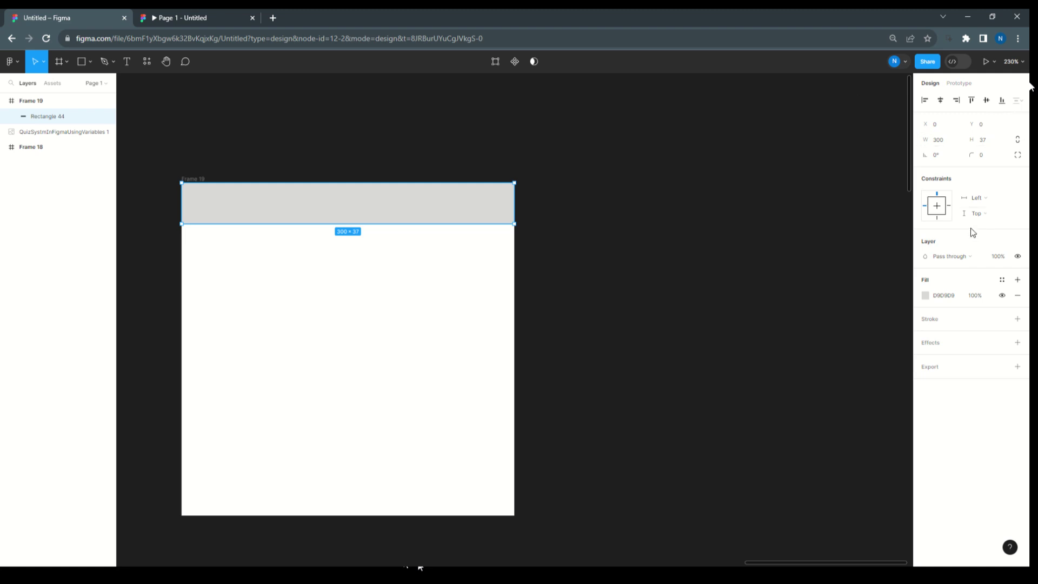
Fill the header rectangle with the dark teal document color 104C54
left_click(925, 296)
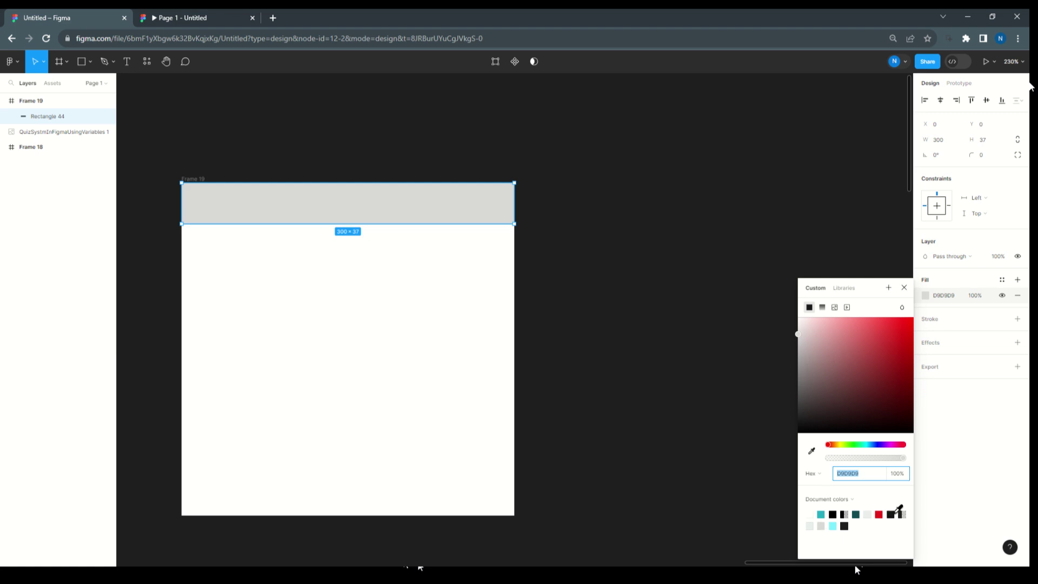
left_click(899, 512)
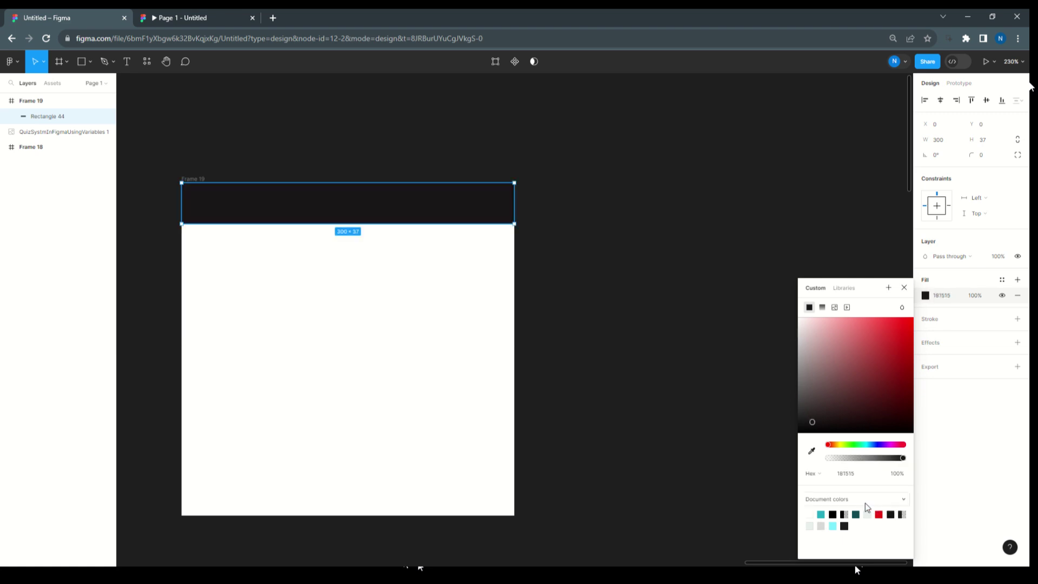
left_click(858, 514)
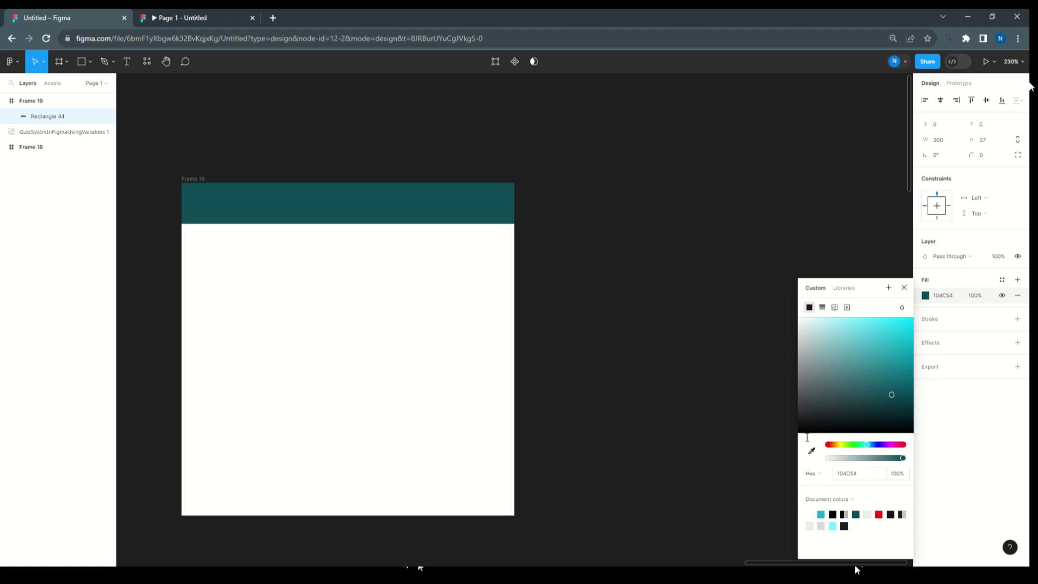
left_click(547, 275)
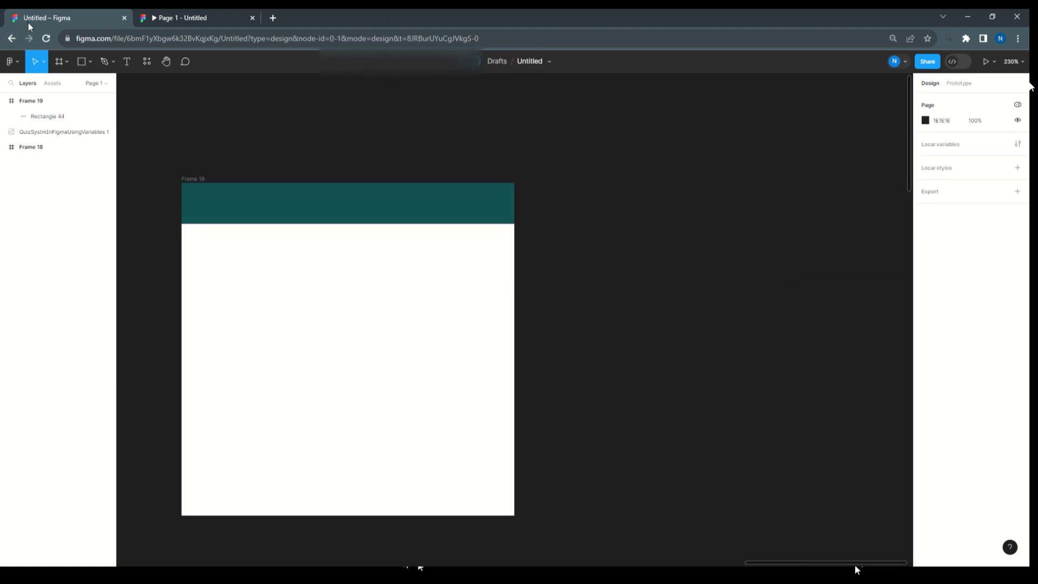
Add the text "Quiz System" to the header bar and position it at about X 20, Y 11
left_click(125, 63)
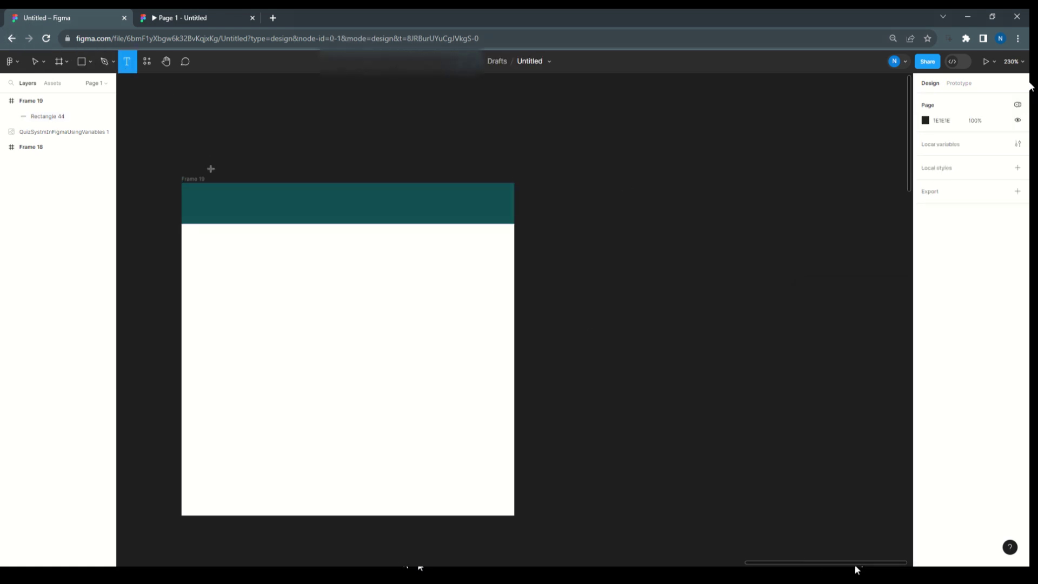
left_click(227, 206)
key("Escape")
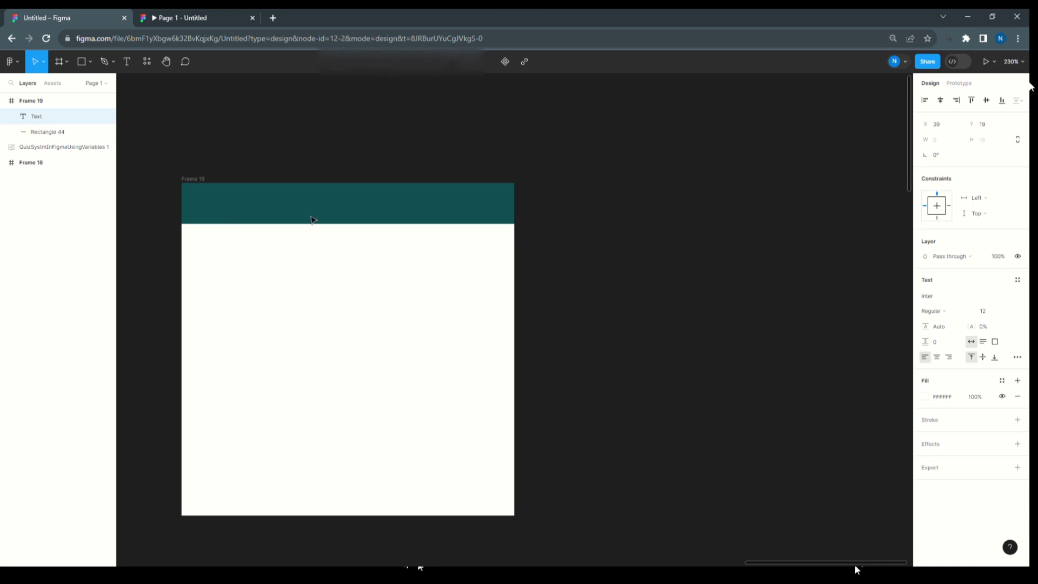
type("Quiz System")
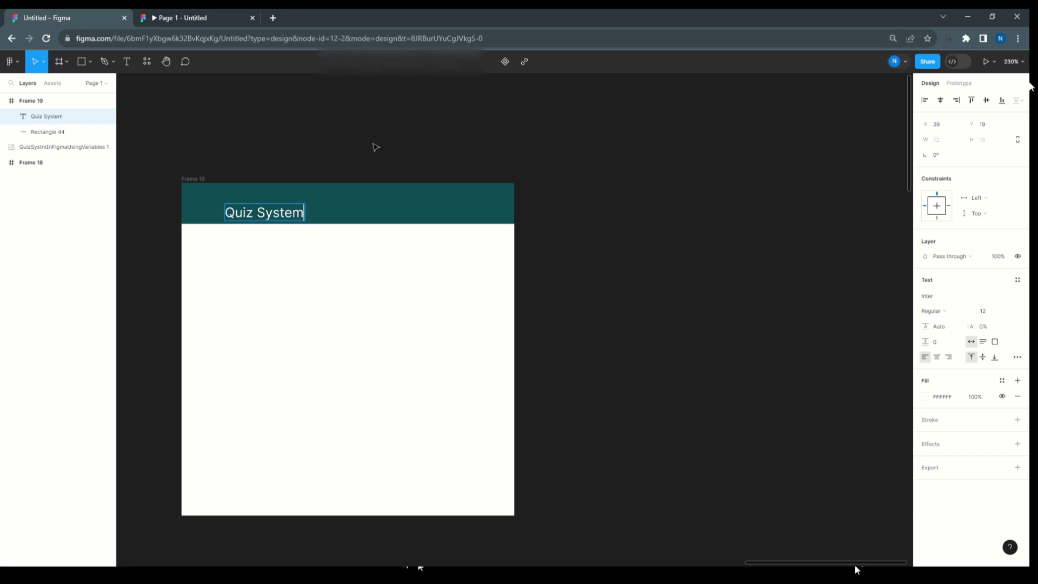
key("Escape")
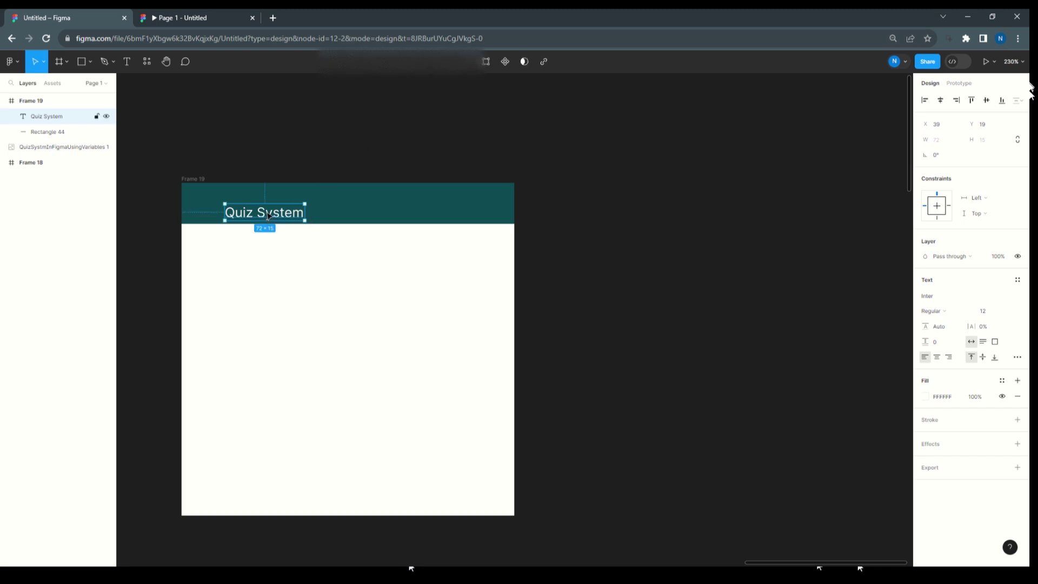
left_click_drag(270, 218, 247, 208)
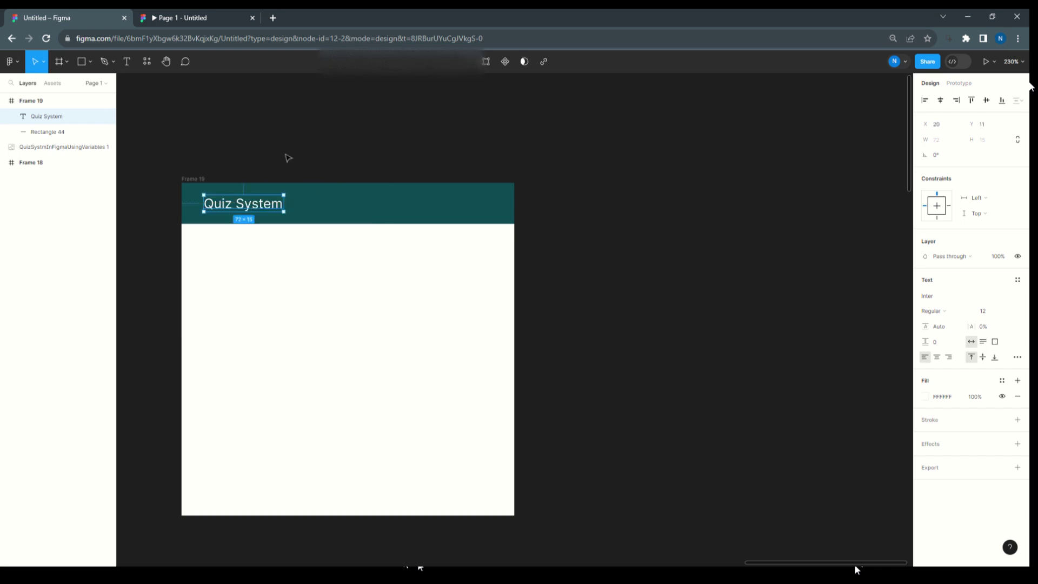
left_click(288, 158)
Duplicate the header rectangle directly beneath the original and reduce the copy's height to 23
left_click(359, 210)
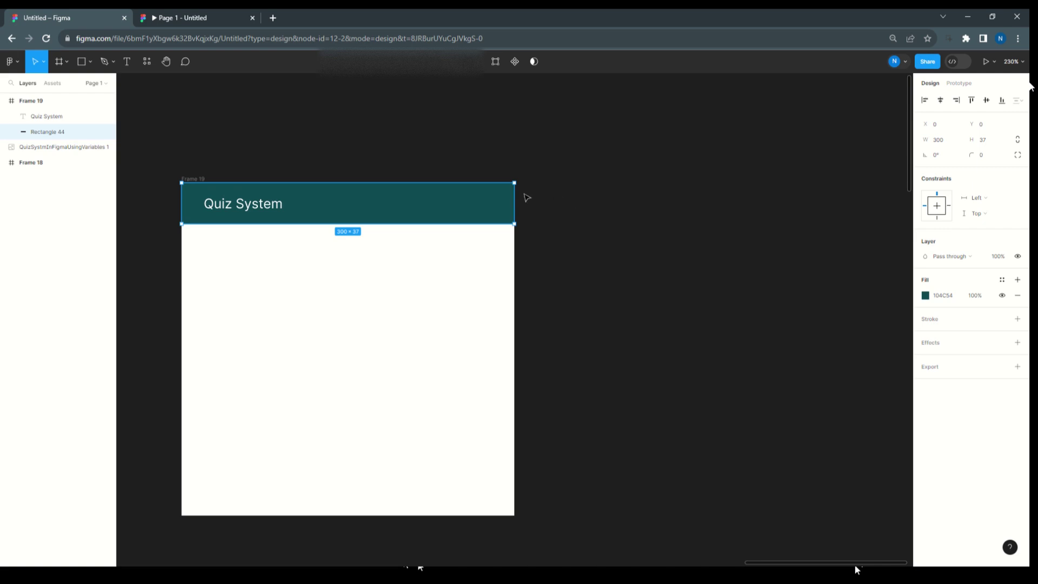
left_click_drag(466, 213, 468, 256)
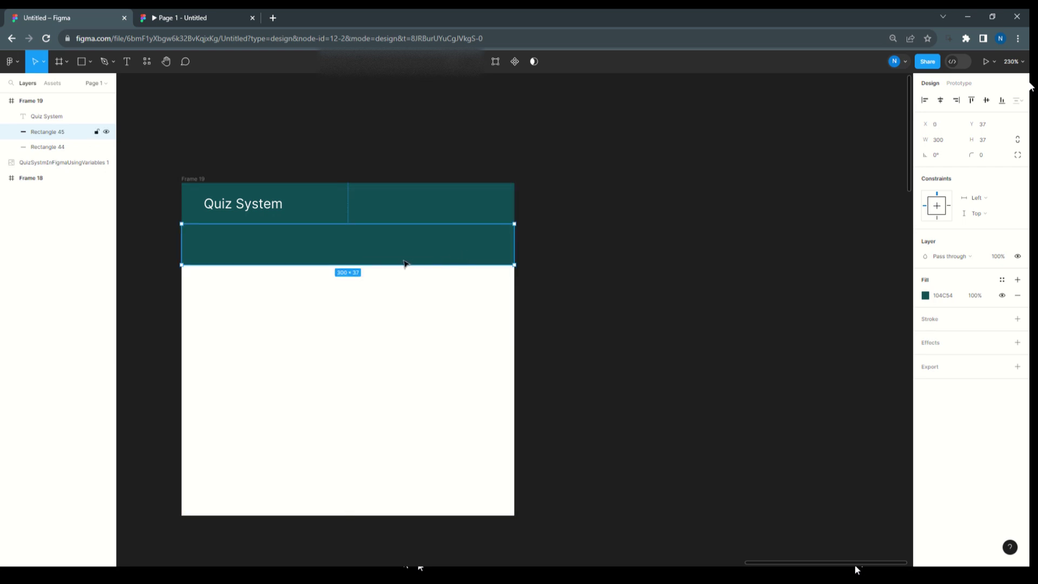
left_click_drag(404, 263, 405, 249)
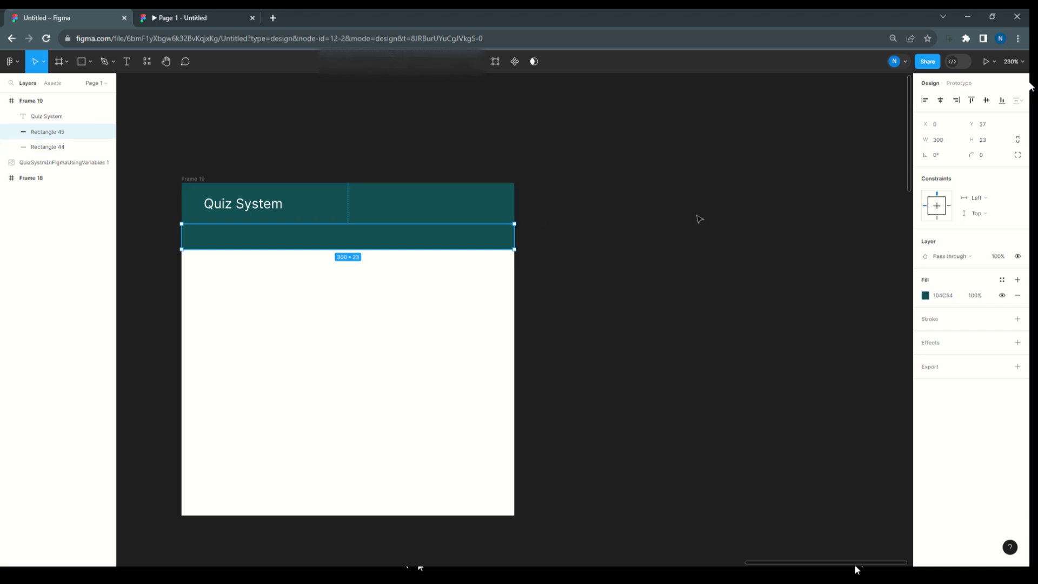
Change the fill of the lower, narrower bar to a lighter, brighter teal
left_click(925, 295)
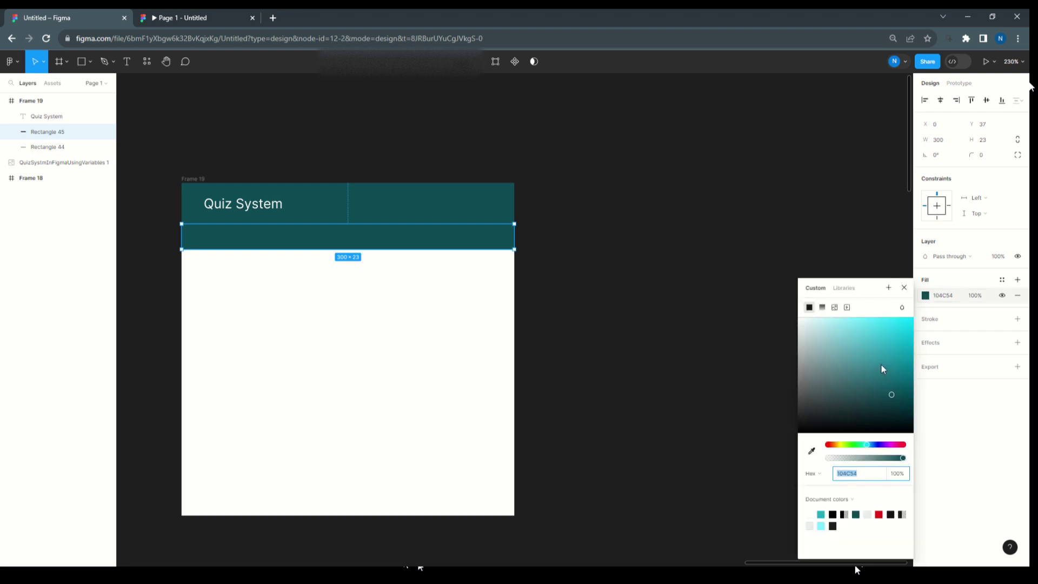
left_click(888, 348)
left_click(648, 244)
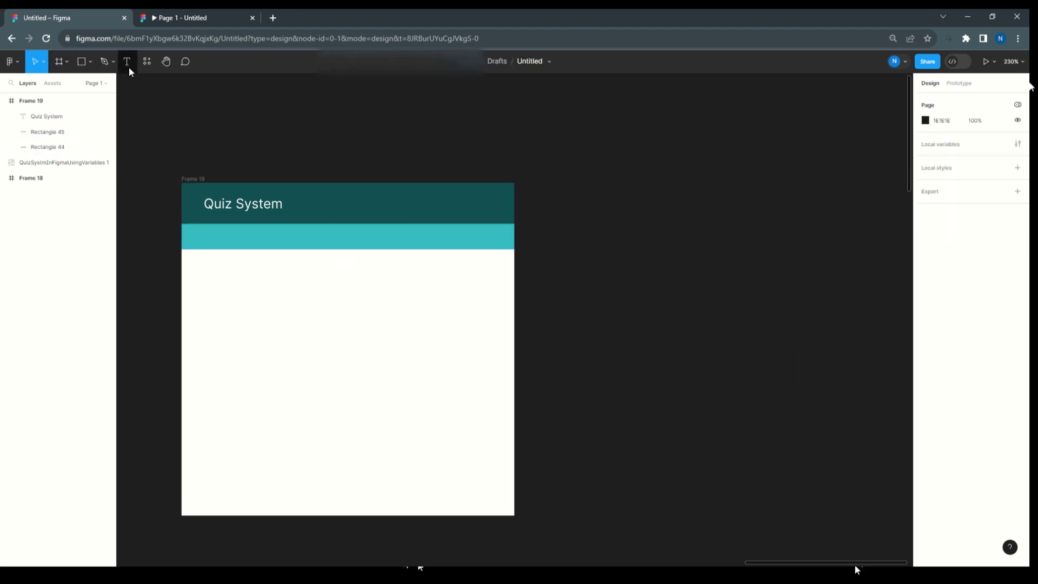
Duplicate the "Quiz System" text into the lighter teal bar at X 20, Y 41 and change the copy to "Total Score:"
left_click(224, 208)
left_click(224, 208)
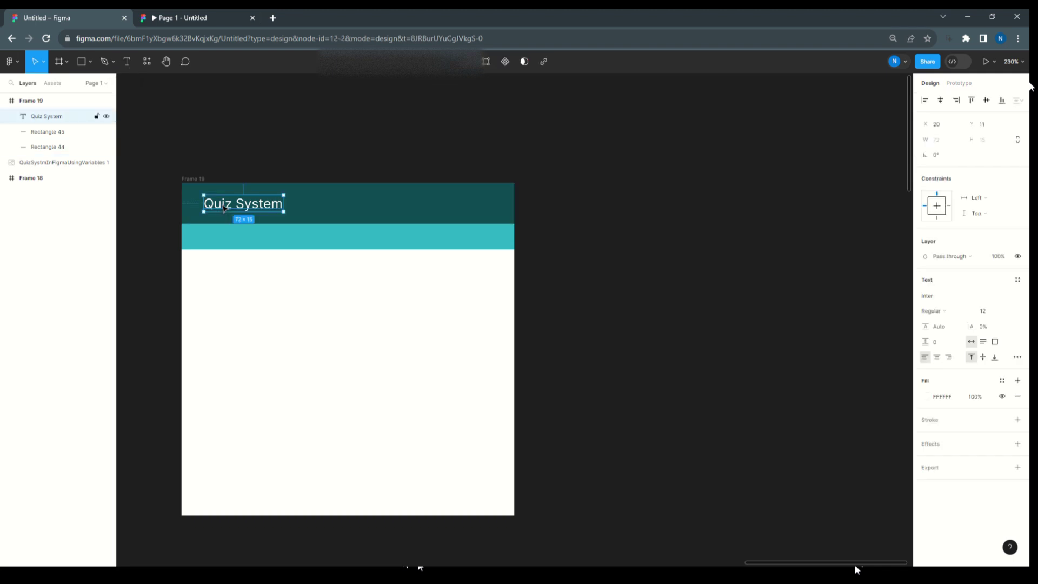
left_click_drag(224, 209, 224, 241)
double_click(224, 241)
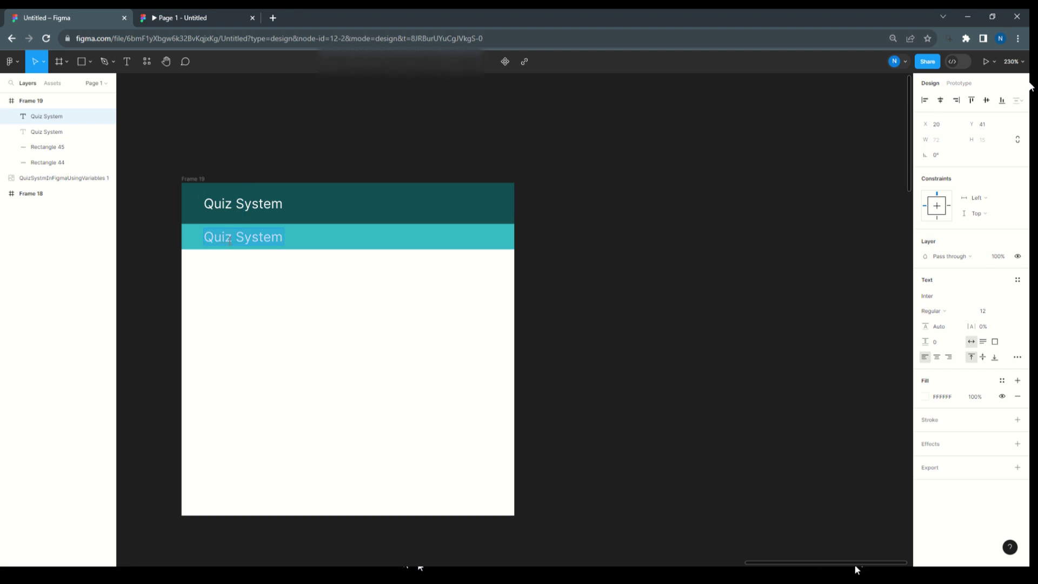
type("Total Sc")
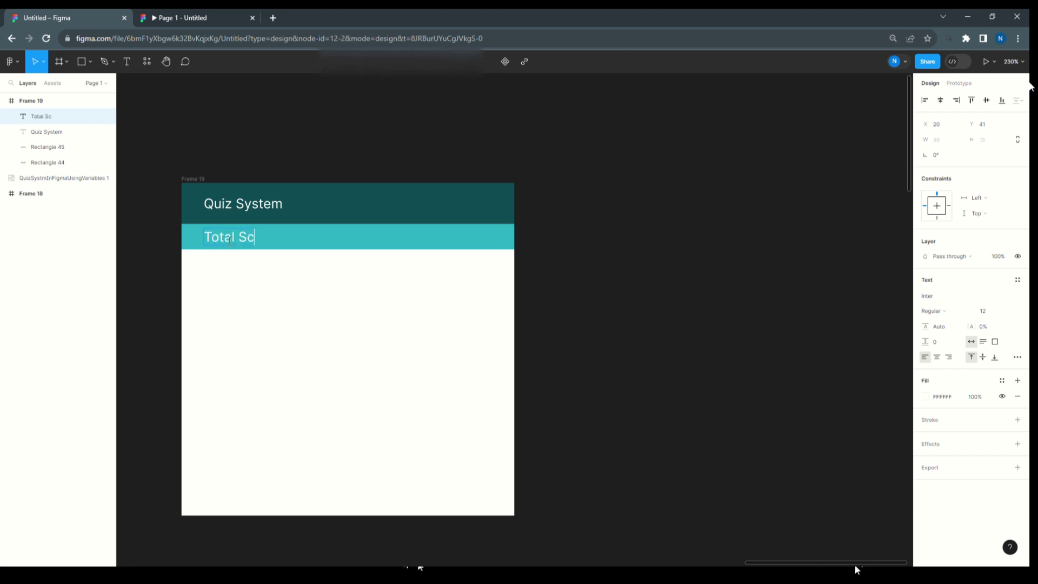
type("ore:")
key("Escape")
Duplicate the "Total Score:" label directly beside itself at X 88, Y 41 and change the copy to "20"
left_click_drag(267, 238, 328, 245)
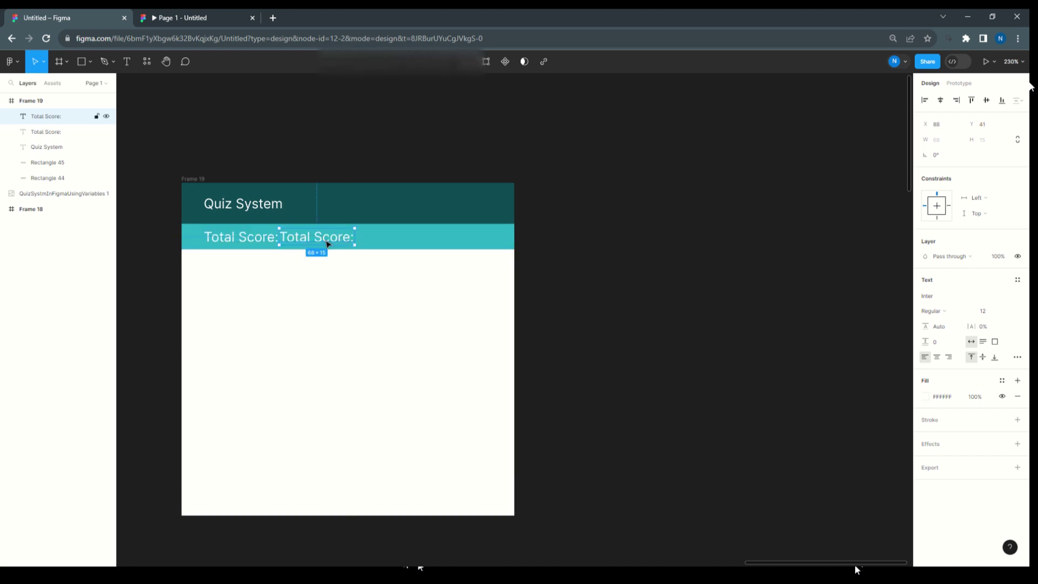
double_click(327, 242)
type("20")
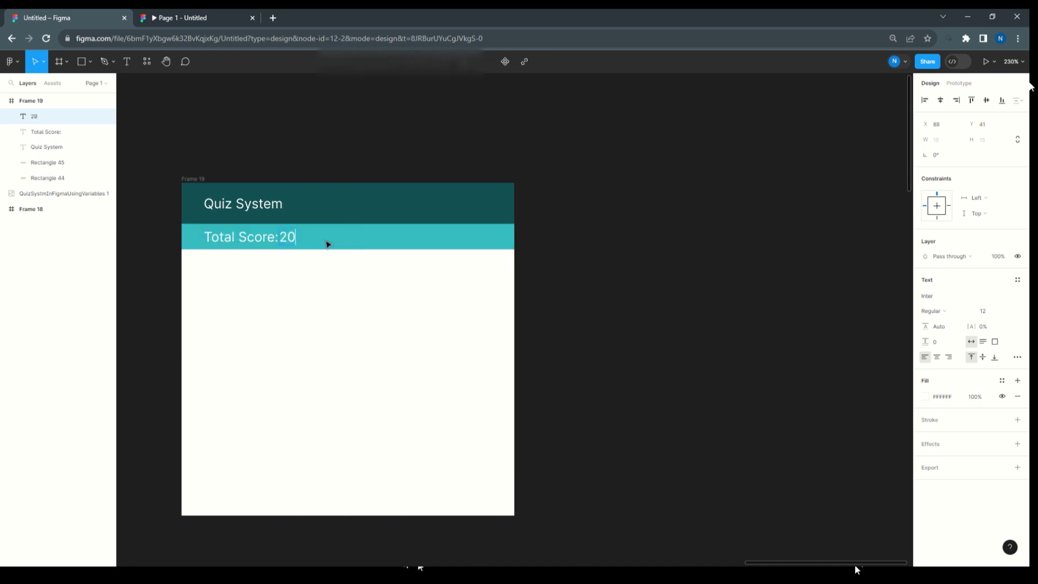
key("Escape")
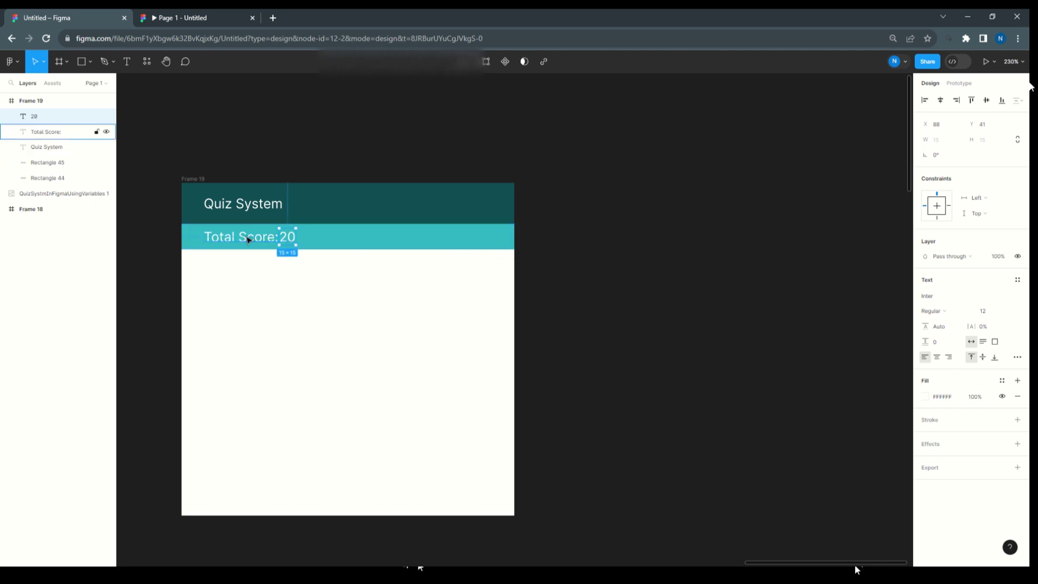
Duplicate the "Total Score:" label and its 20 toward the bar's right end at X 210 and reword the copied label as "Your Score:"
left_click(278, 236)
left_click(287, 240)
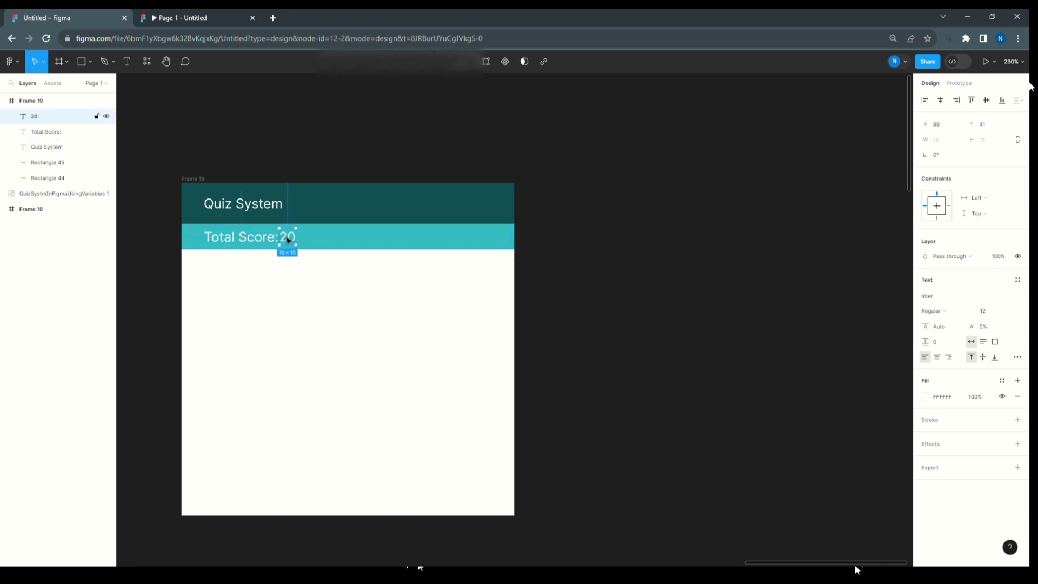
left_click(254, 240)
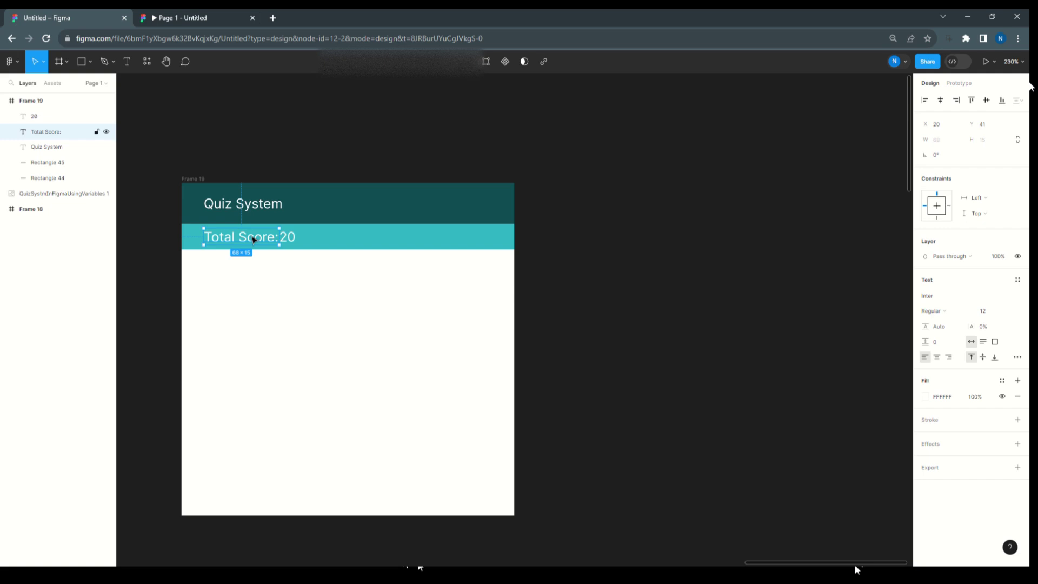
left_click(30, 118, "shift")
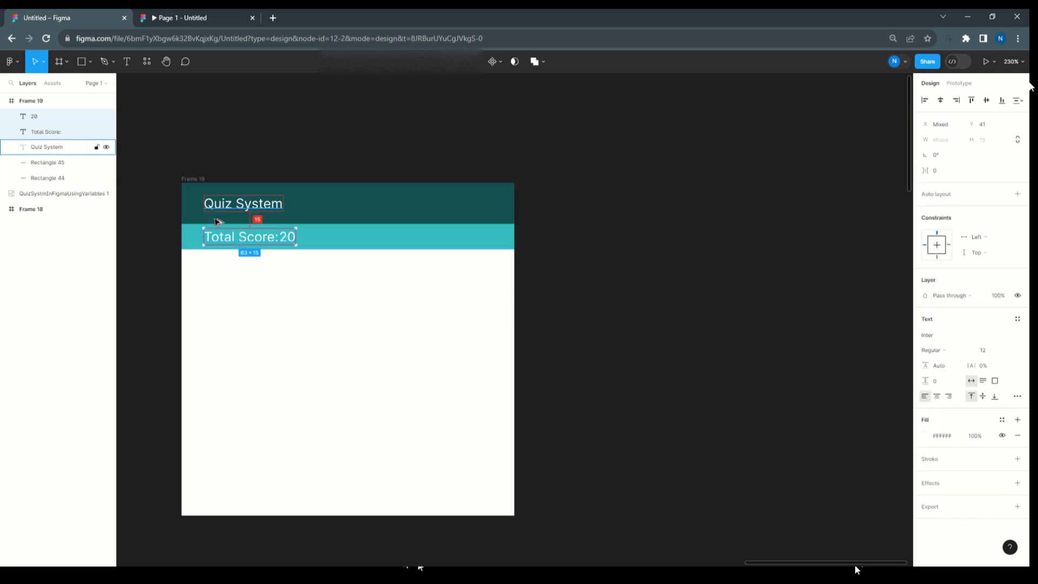
left_click_drag(219, 241, 415, 240)
double_click(455, 243)
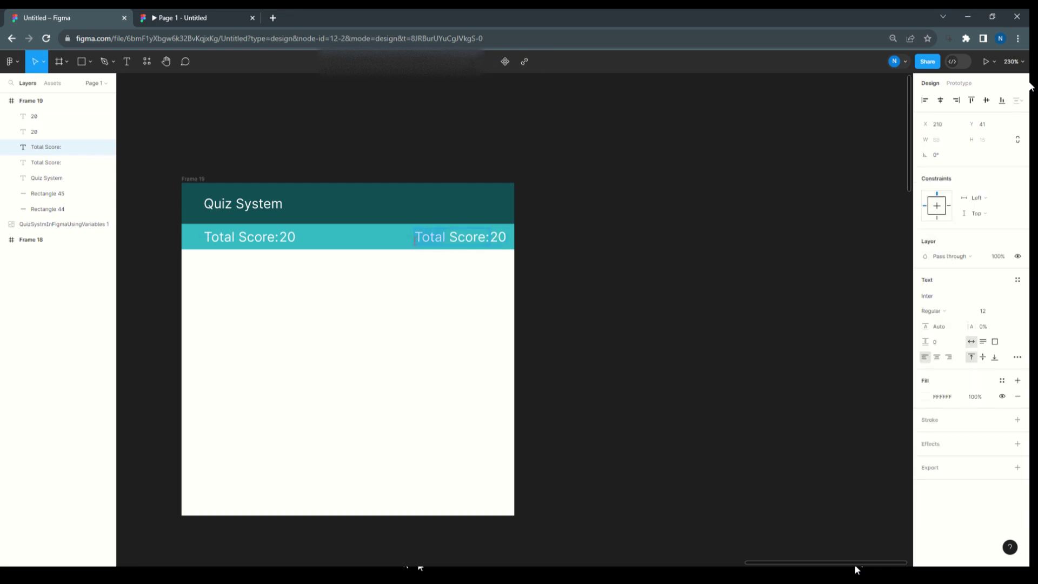
type("Your")
left_click(500, 240)
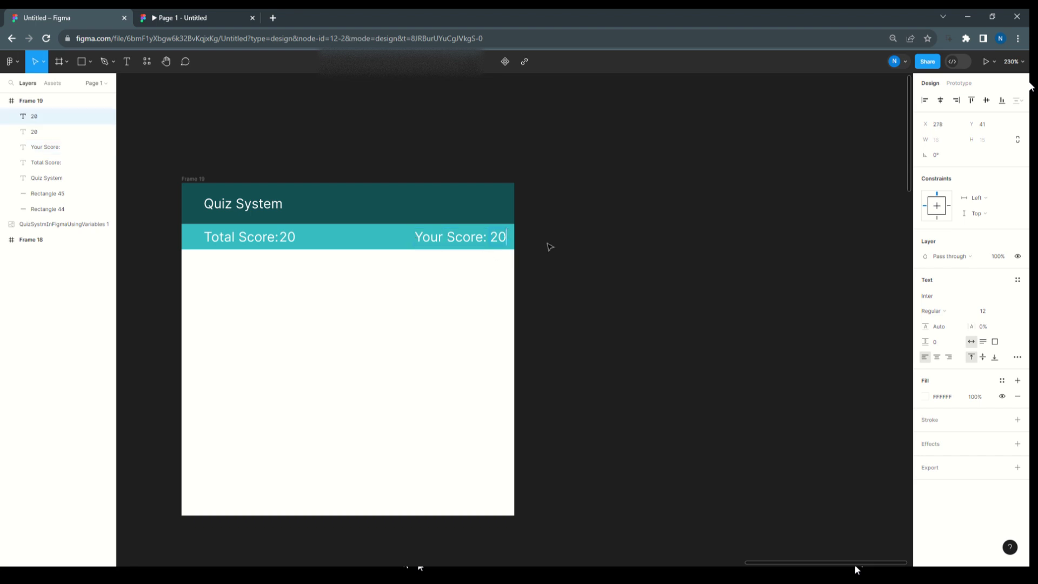
Select the "Your Score:" label together with its own 20 and shift both 10 units to the left
left_click(477, 243)
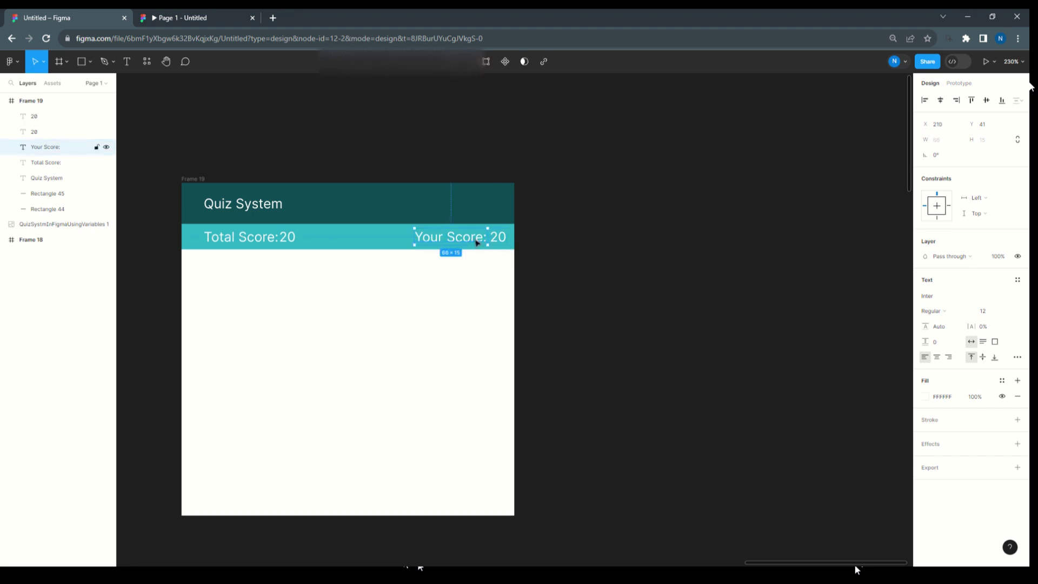
left_click(41, 132, "shift")
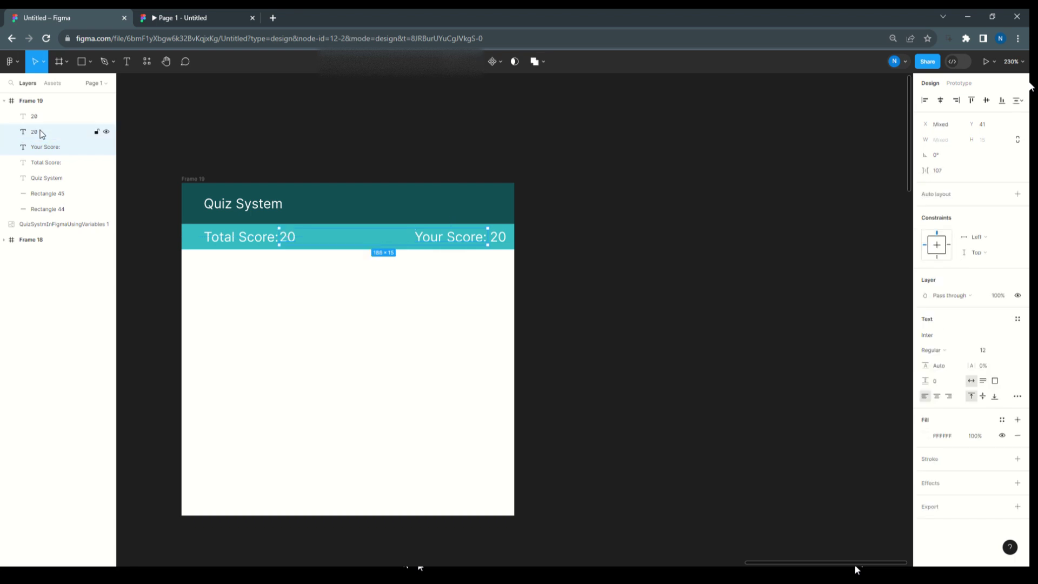
left_click(445, 239)
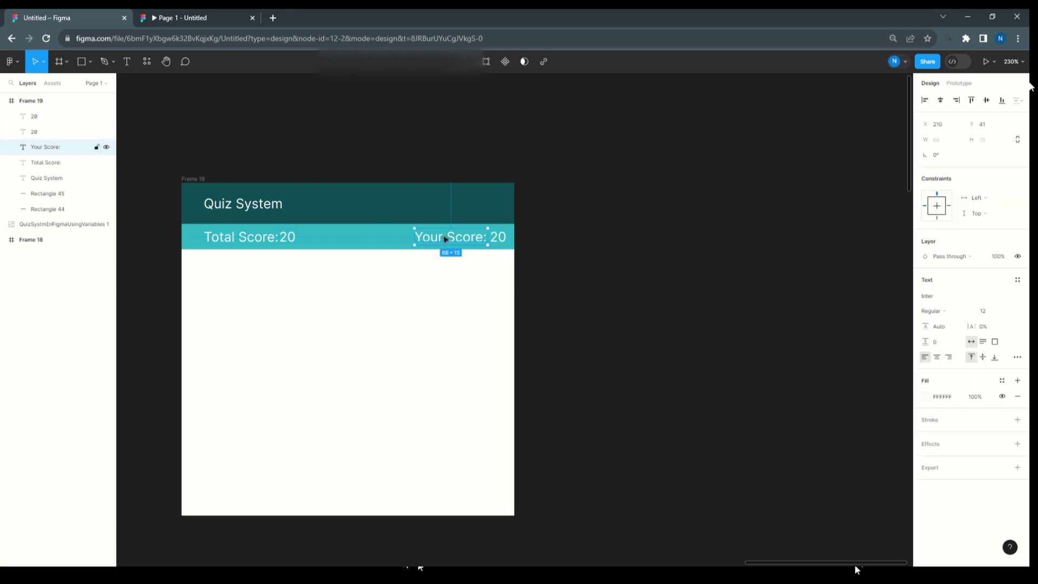
left_click(502, 244)
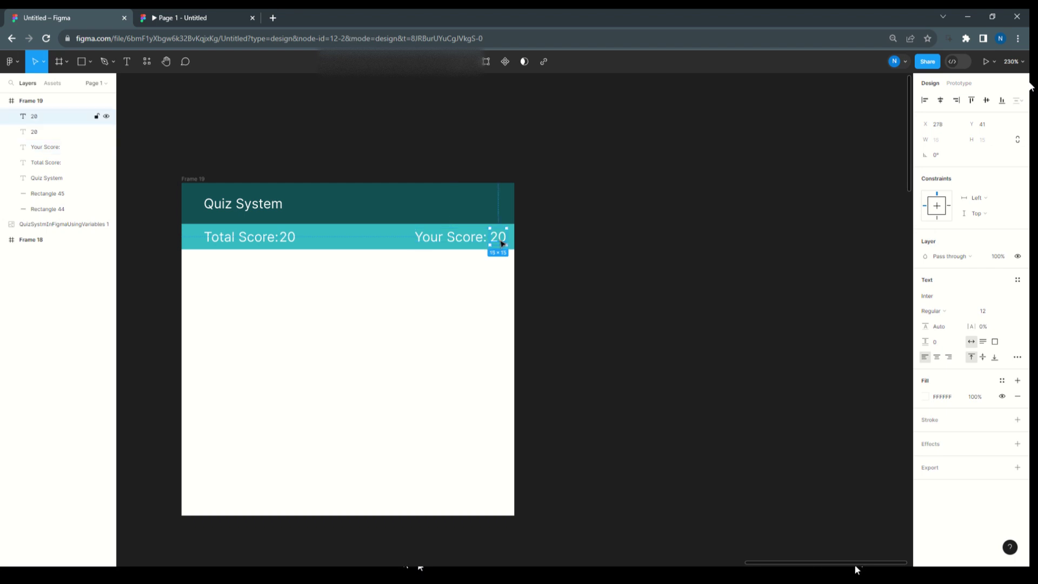
left_click(49, 147)
left_click(39, 120, "shift")
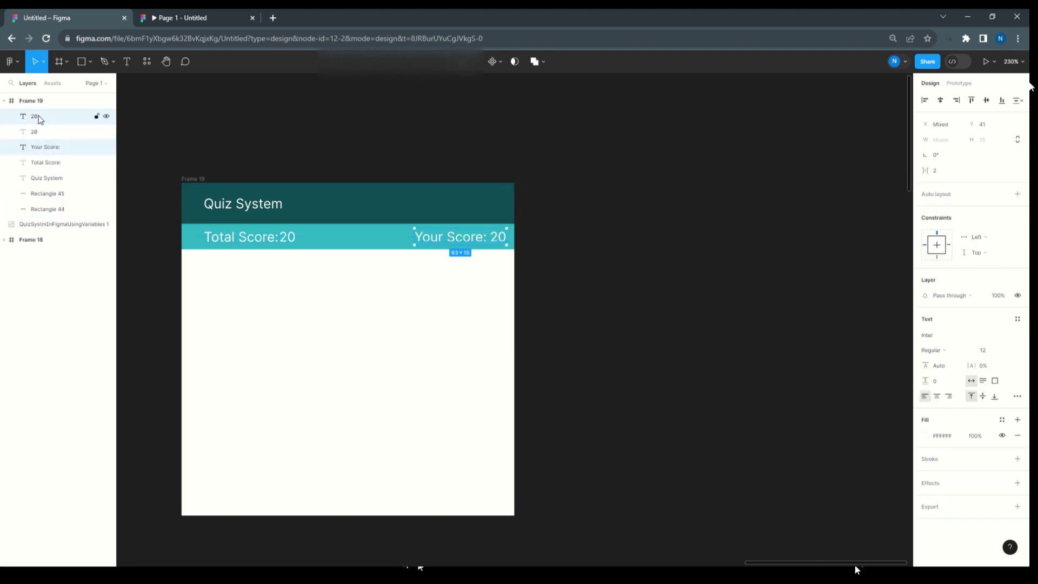
key("shift+Left")
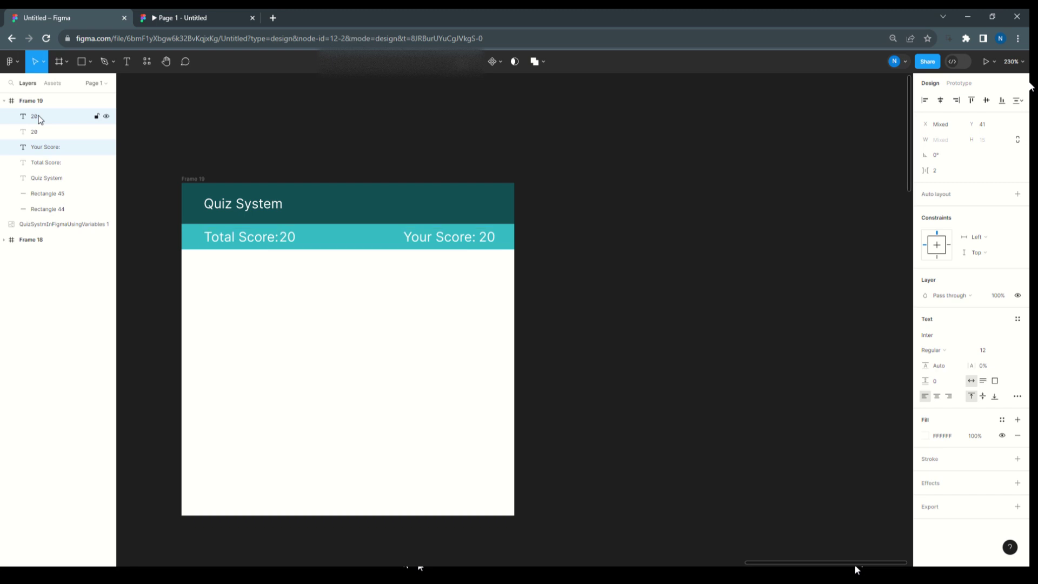
Change the value beside "Your Score:" to 0
left_click(487, 238)
double_click(487, 238)
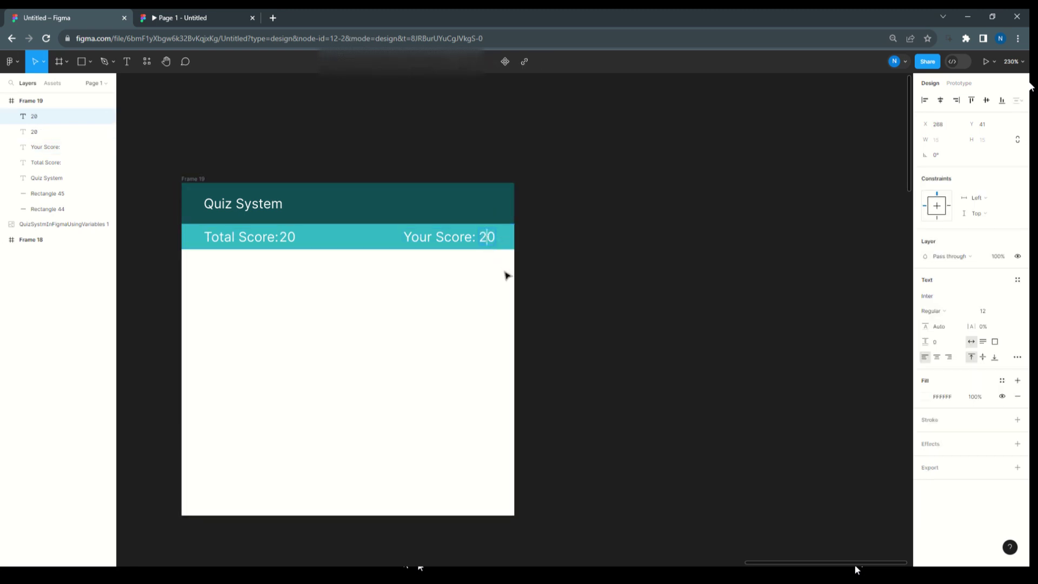
key("BackSpace")
key("Escape")
left_click(574, 244)
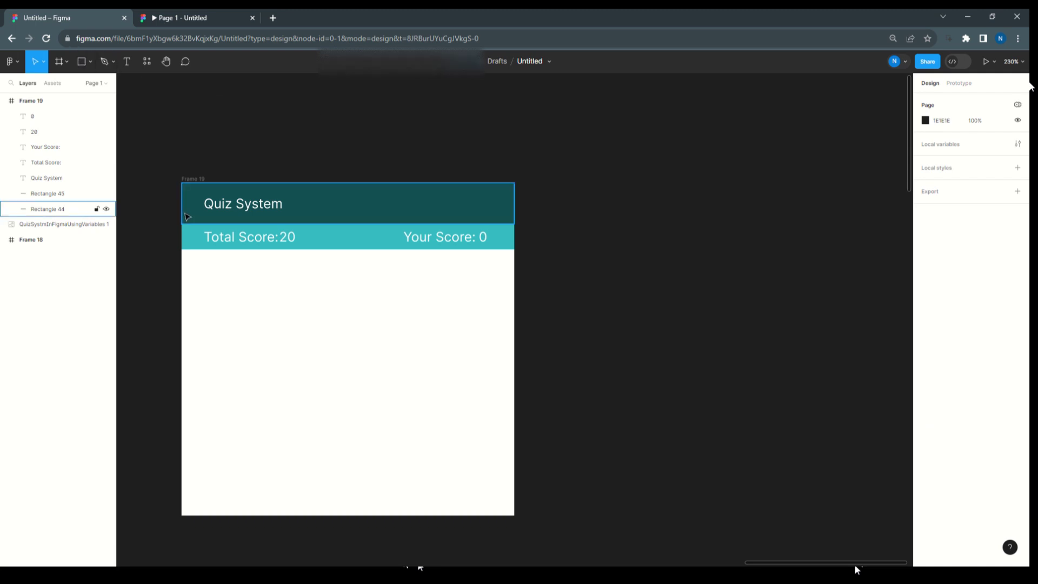
Draw a rectangle below the score bar at about X 13, Y 80 and set its size to 140 by 81
left_click(90, 62)
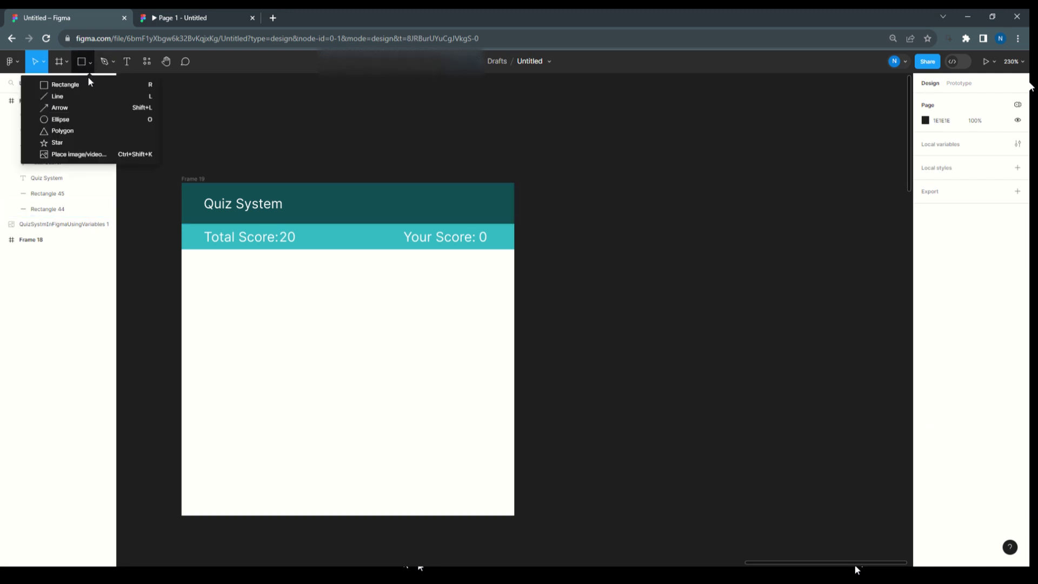
left_click(89, 80)
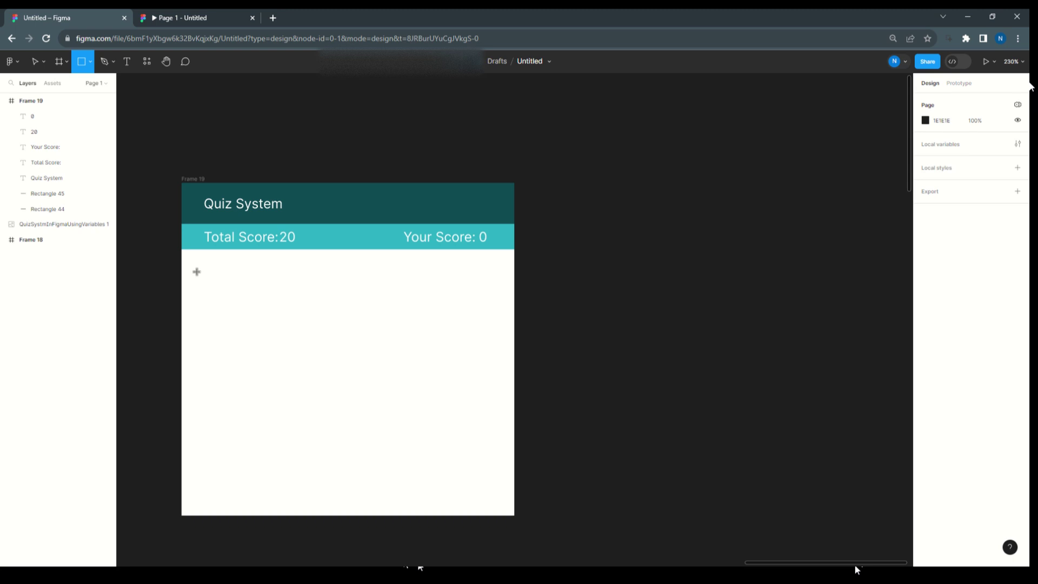
mouse_move(196, 271)
left_mouse_down()
mouse_move(203, 301)
mouse_move(295, 344)
left_mouse_up()
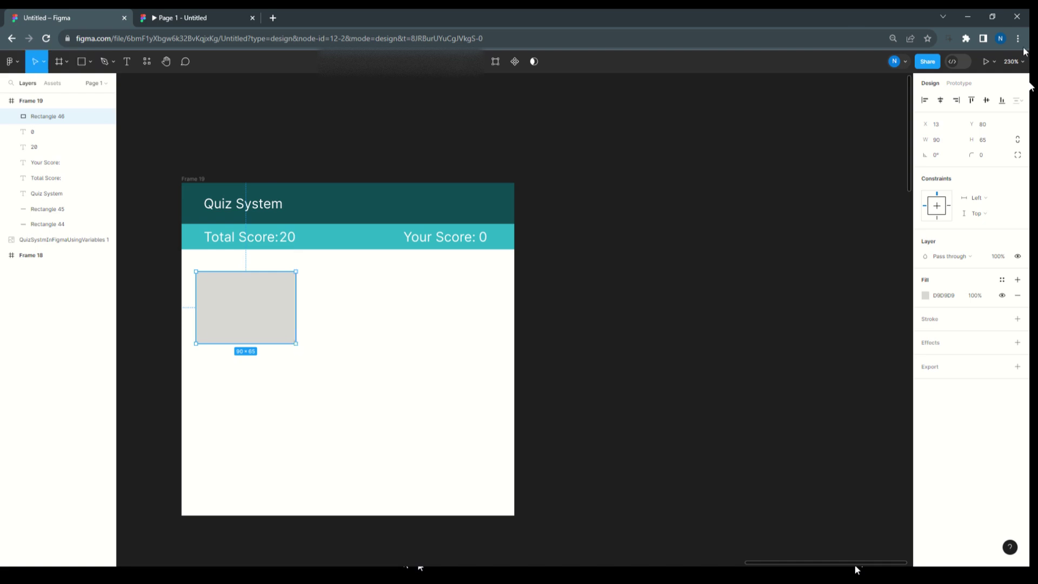
left_click(943, 144)
key("Tab")
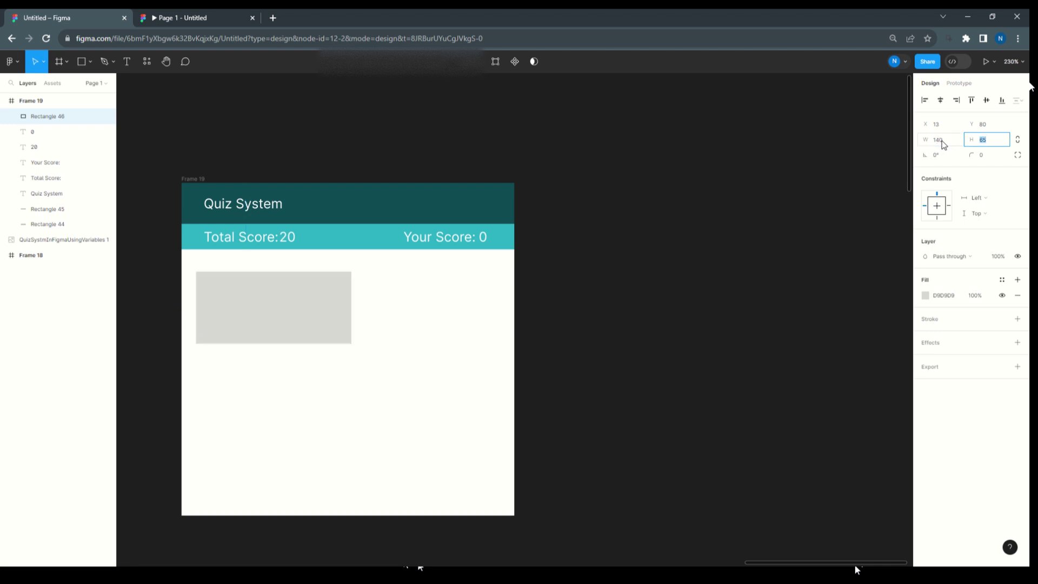
type("81")
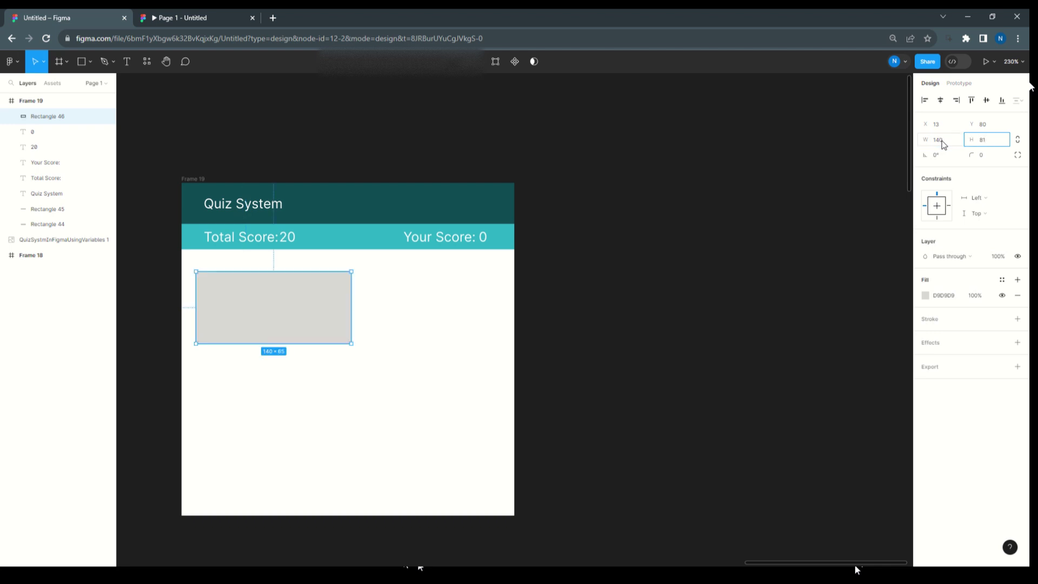
key("Return")
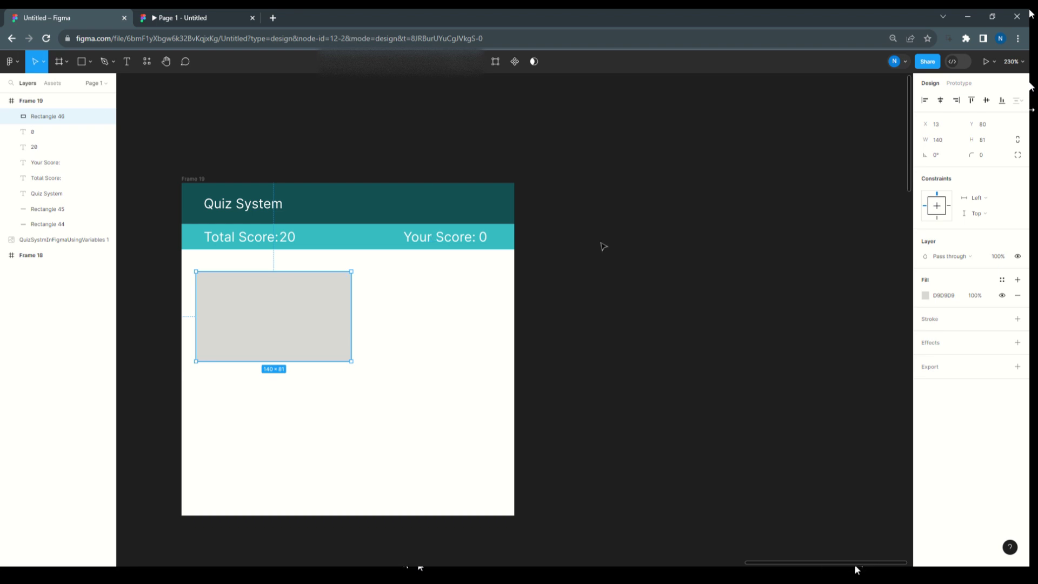
left_click(543, 297)
Round all four corners of the grey rectangle below the score bar with a radius of 5
left_click(260, 299)
left_click(1018, 156)
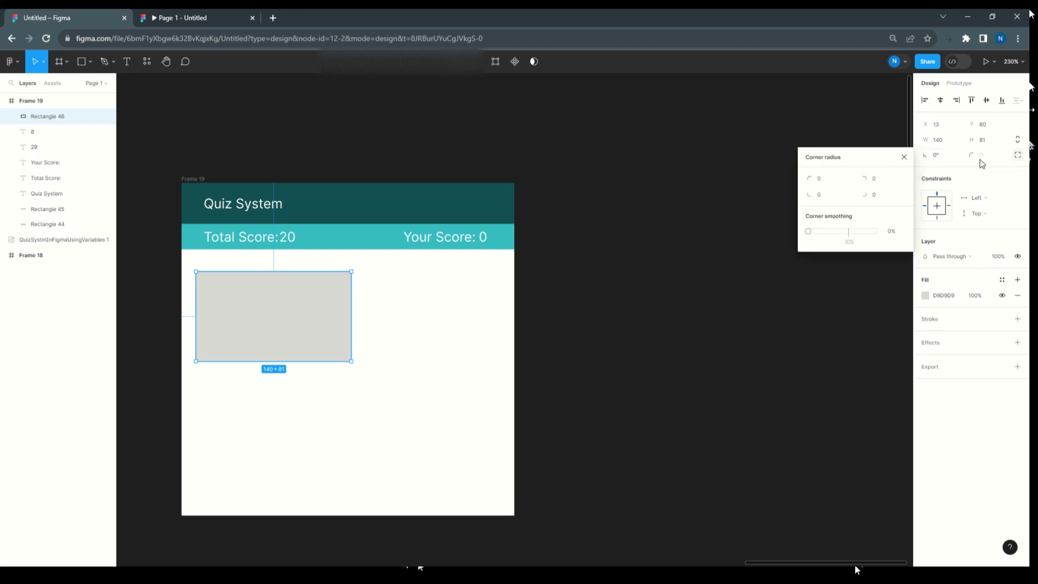
left_click(829, 178)
type("5")
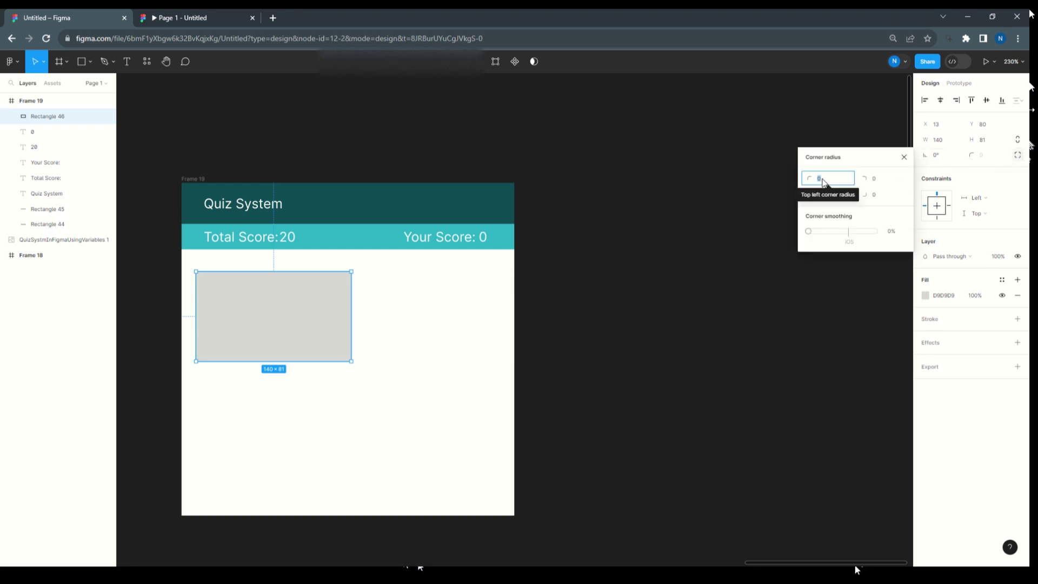
left_click(881, 179)
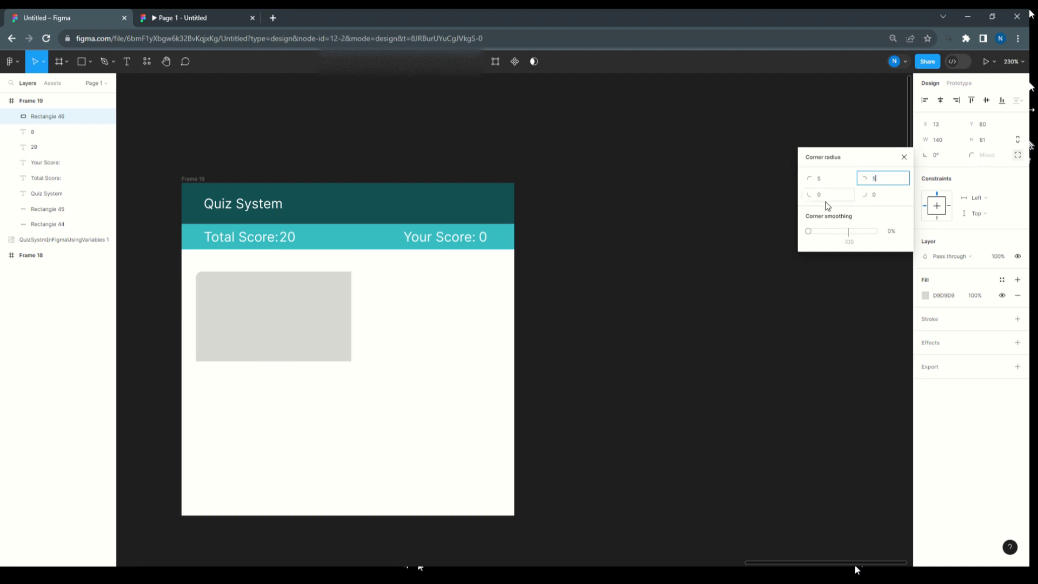
left_click(827, 204)
left_click(882, 193)
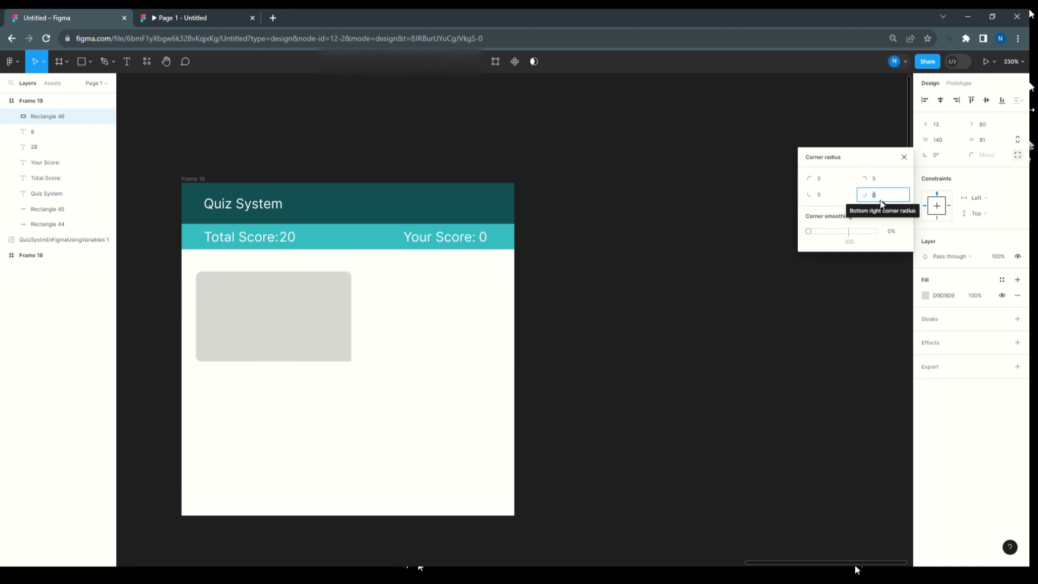
type("5")
left_click(664, 244)
Change the rounded rectangle's fill to the very light grey EBE7E7
left_click(306, 355)
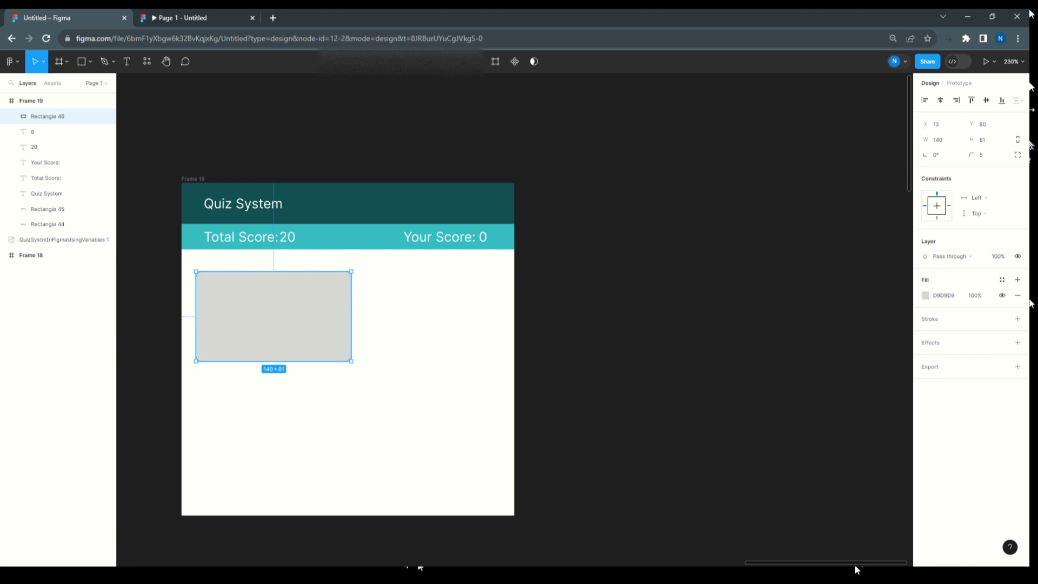
left_click(925, 295)
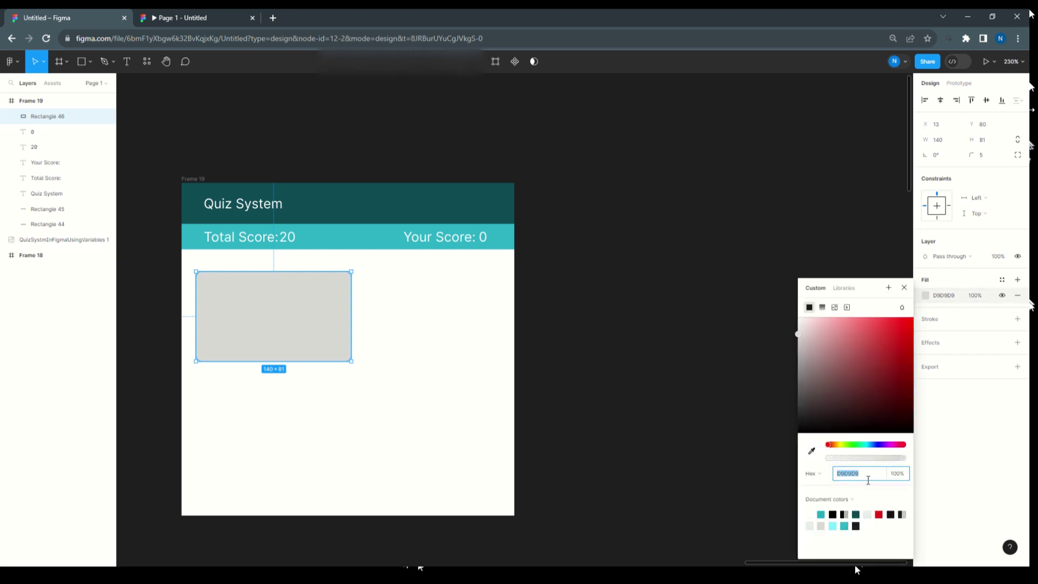
type("eeeeeeeeeeeeeeee")
double_click(871, 474)
key("BackSpace")
left_click(801, 324)
left_click(800, 329)
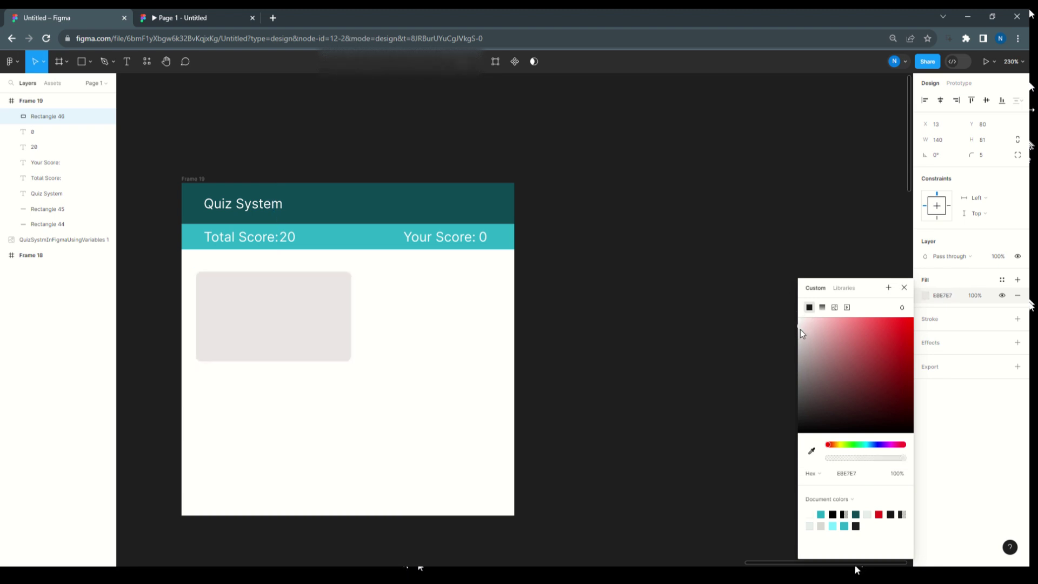
left_click(660, 339)
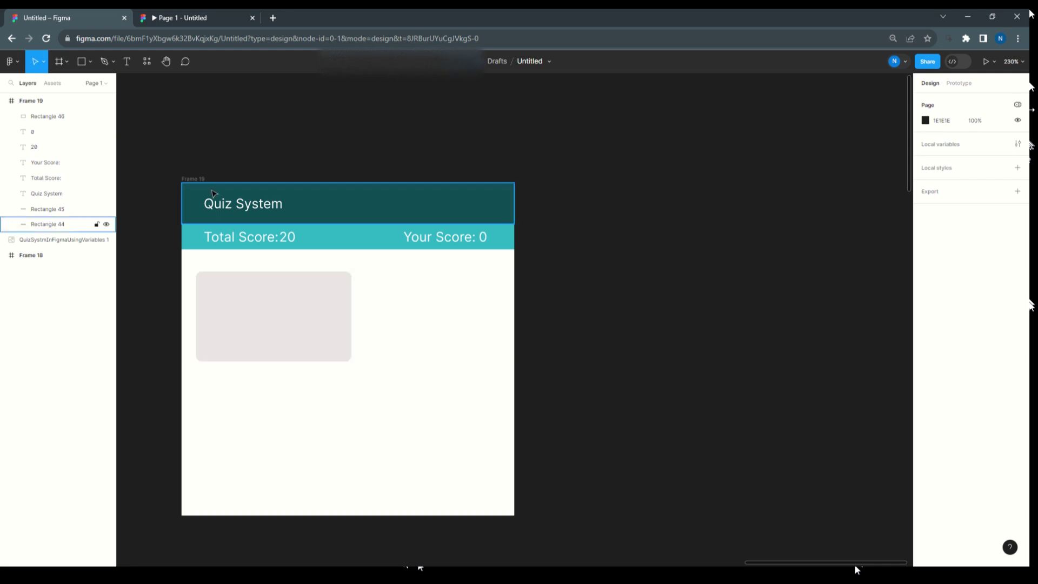
Draw a rectangle about 139 by 26 across the upper part of the rounded card, at about X 14, Y 82
left_click(91, 63)
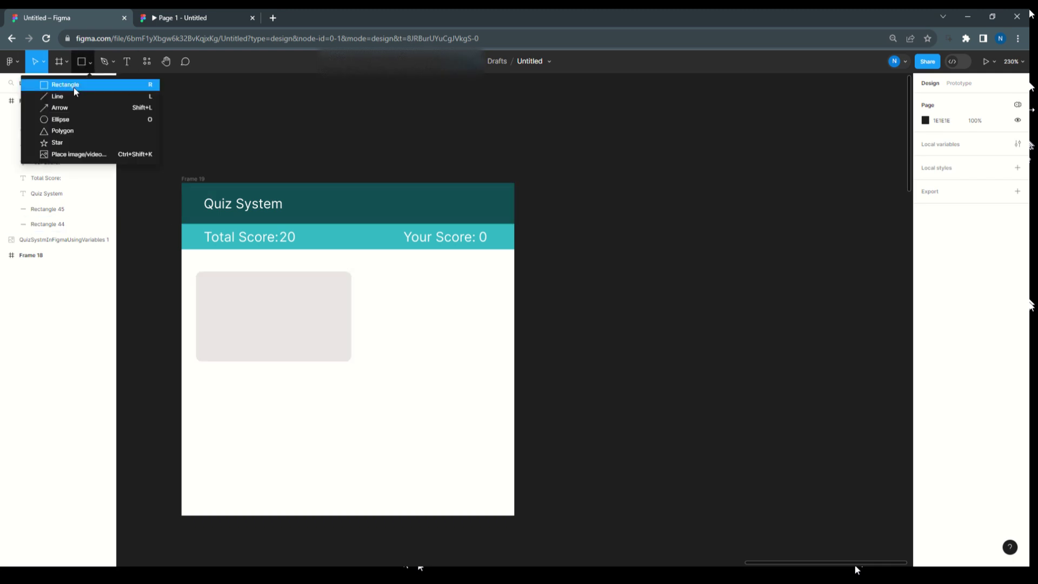
left_click(73, 87)
left_click_drag(196, 274, 352, 303)
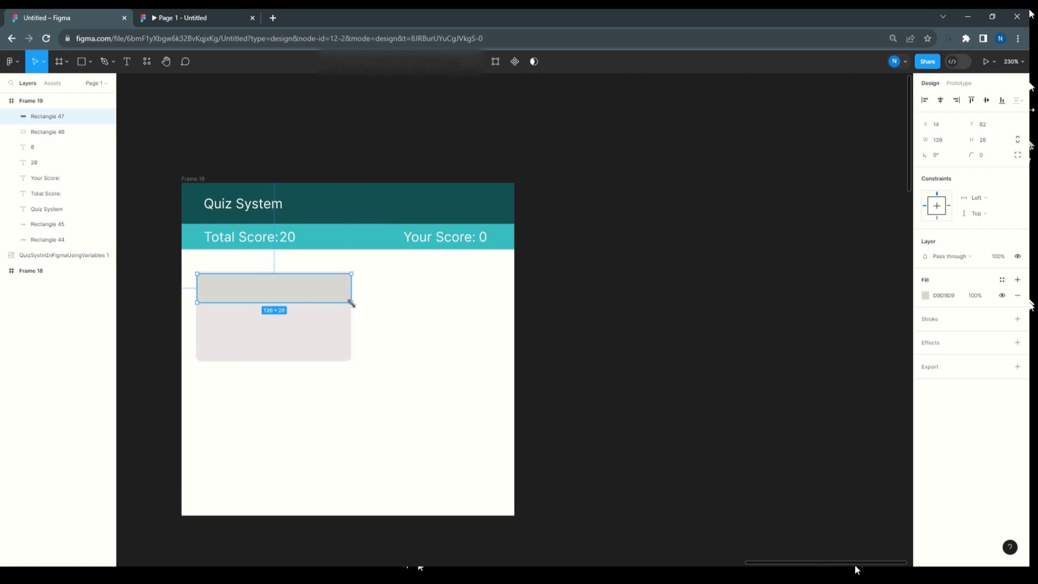
Set the size of the rectangle across the upper part of the card to 140 by 20
left_click(297, 325)
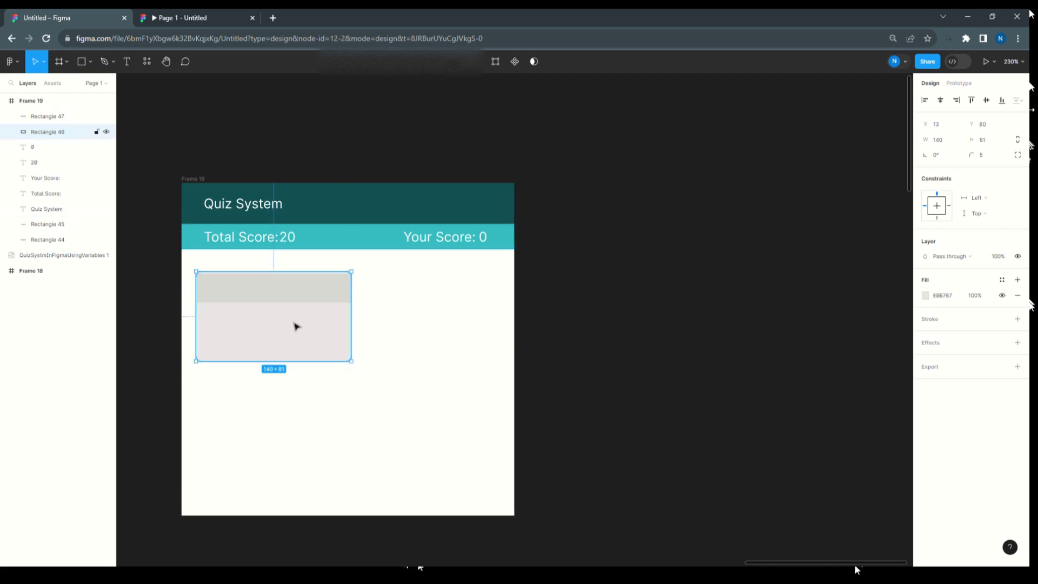
left_click(291, 289)
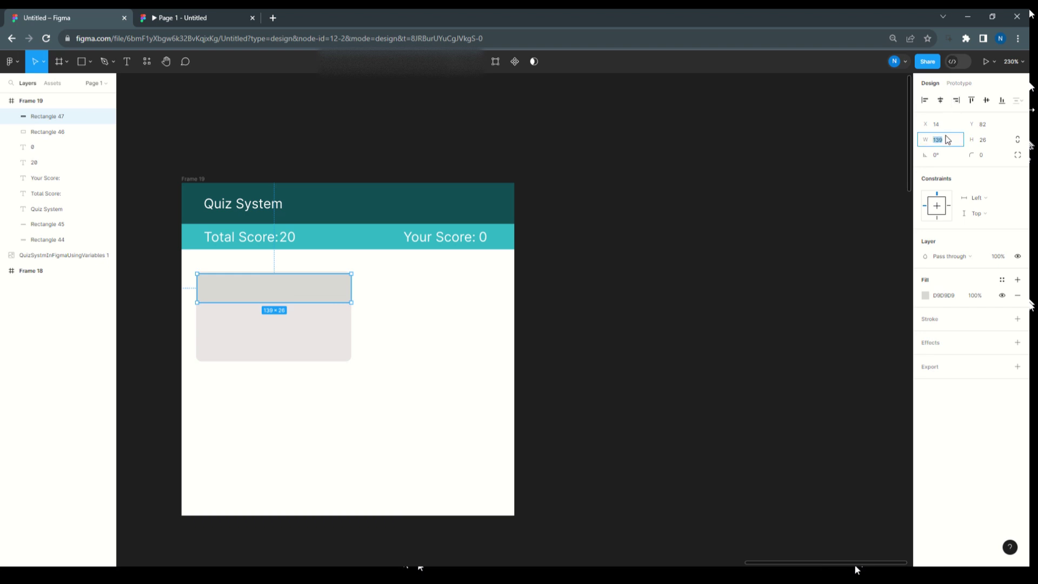
key("Up")
left_click(983, 142)
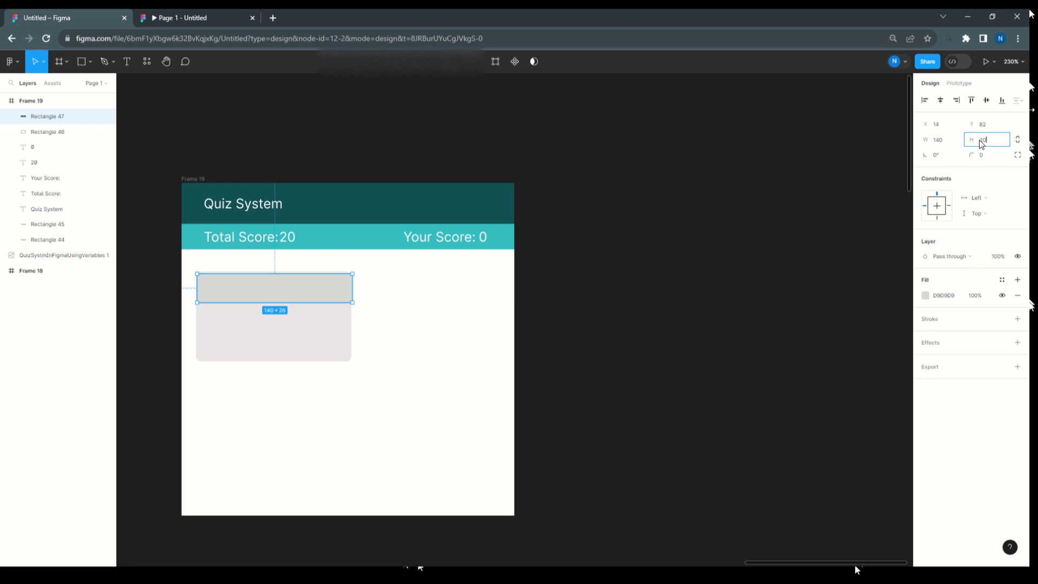
type("20")
key("Return")
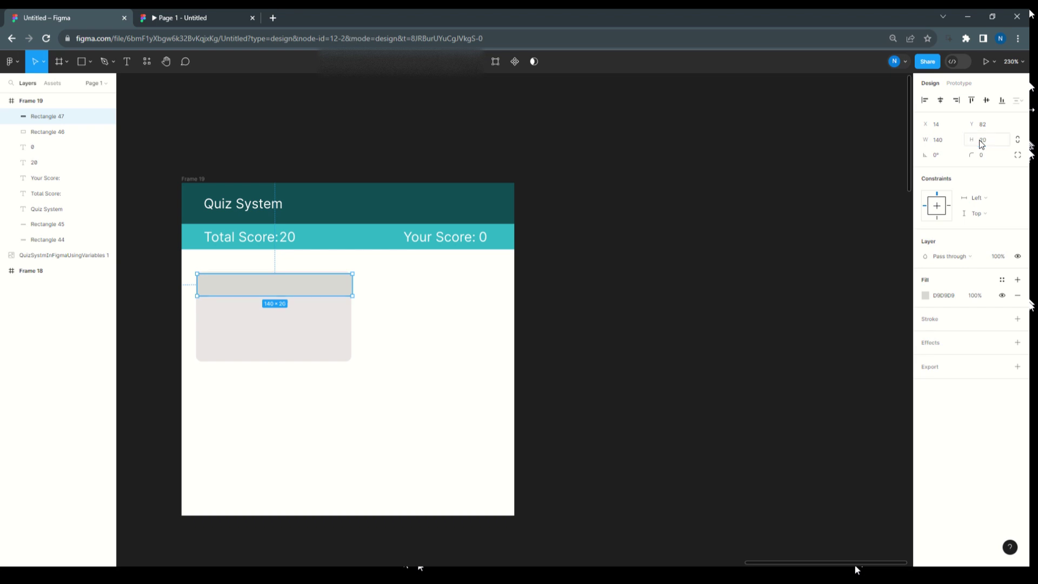
Round only the two upper corners of the 140 by 20 rectangle with a radius of 5
left_click(383, 292)
left_click(347, 292)
left_click(1018, 155)
left_click(826, 181)
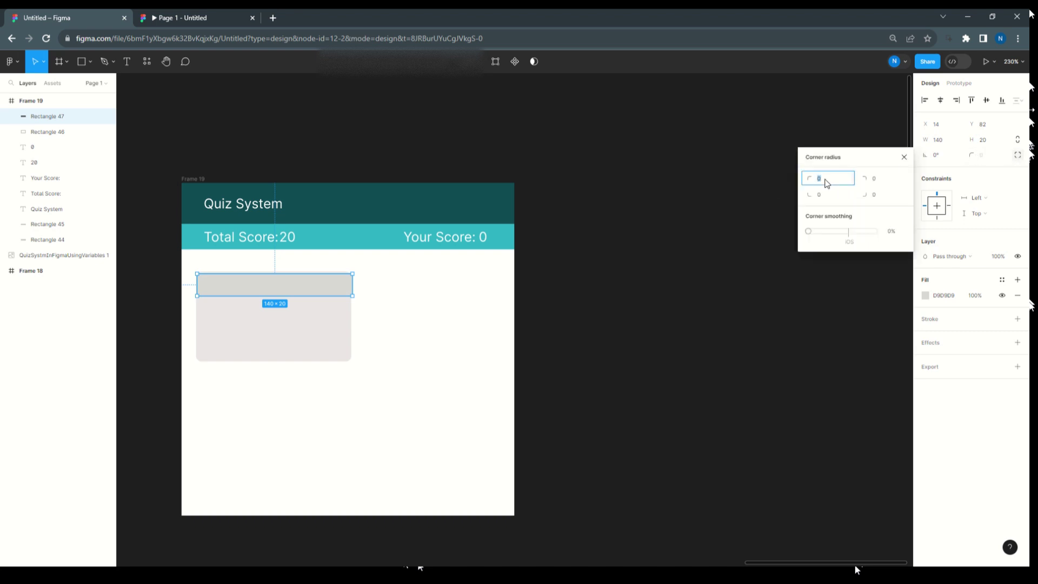
type("5")
left_click(863, 183)
type("5")
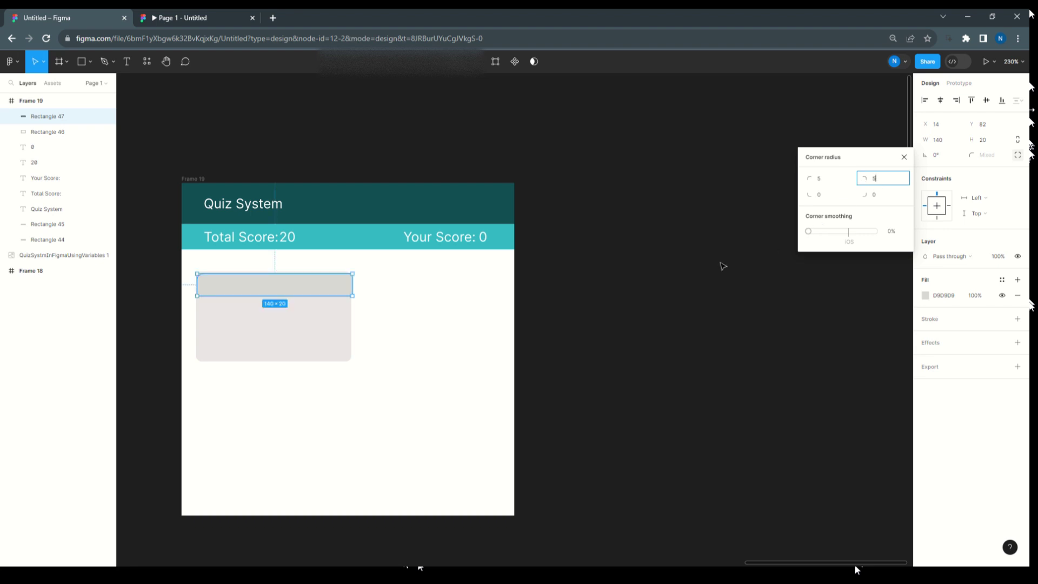
key("Return")
Align the 140 by 20 strip with the card's upper edge at X 13, Y 80 and fill it with teal 22ACBE
left_click_drag(290, 290, 294, 287)
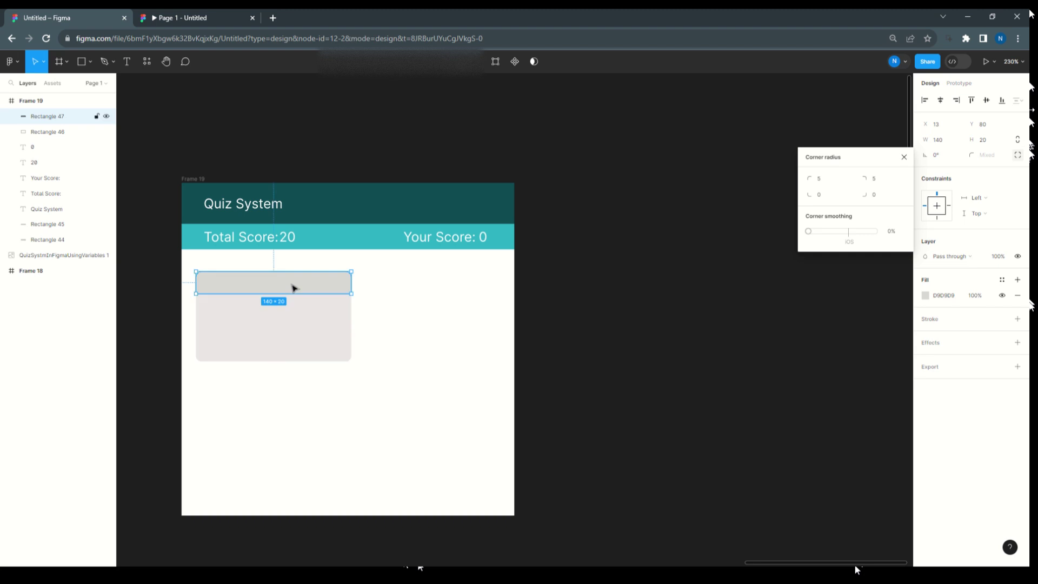
left_click(926, 295)
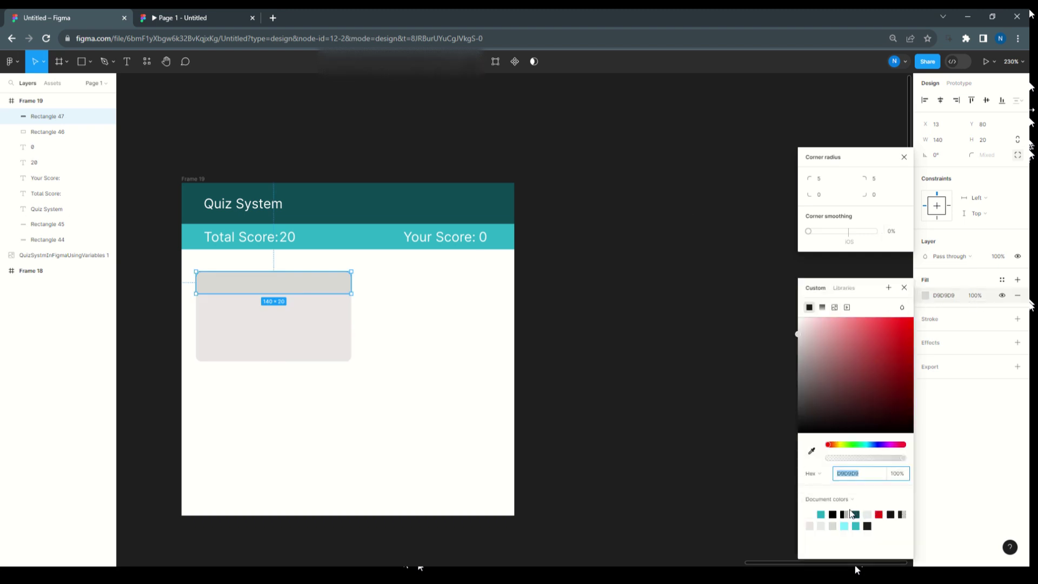
left_click(821, 513)
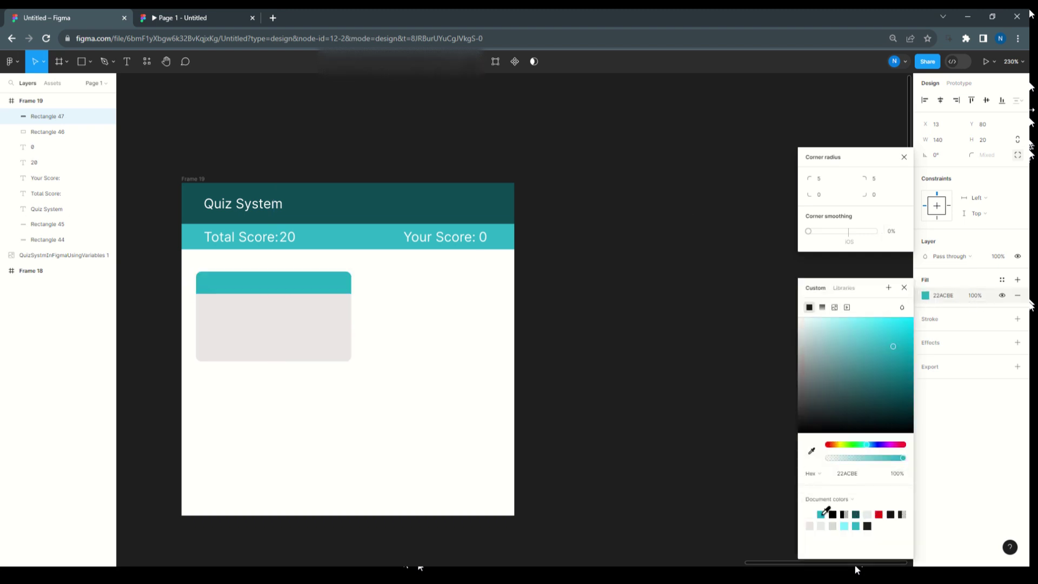
left_click(544, 357)
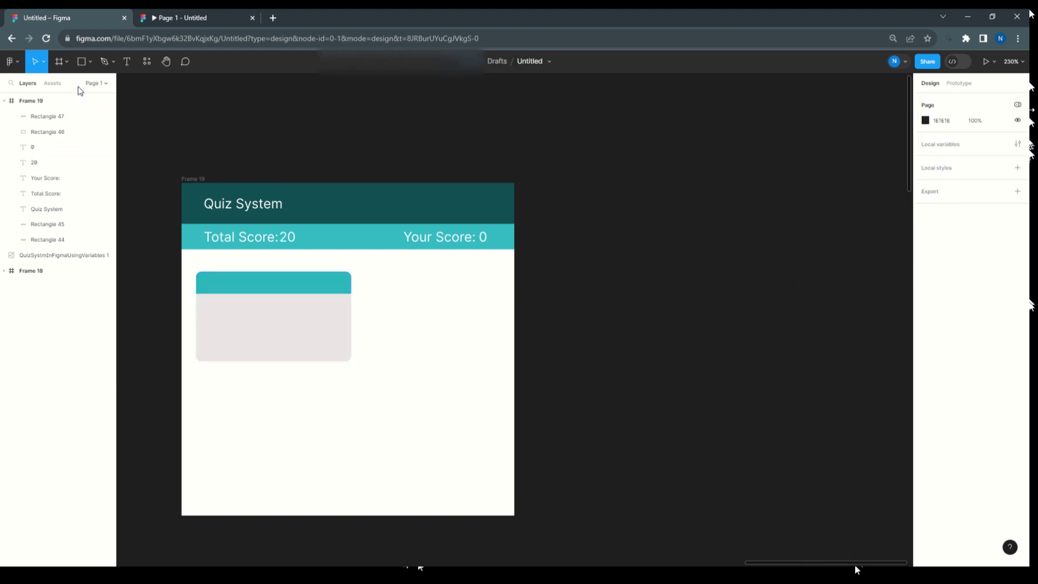
Add the question text "Q1. What is 3+4 ?" on the card's teal strip at about X 20, Y 83
left_click(124, 59)
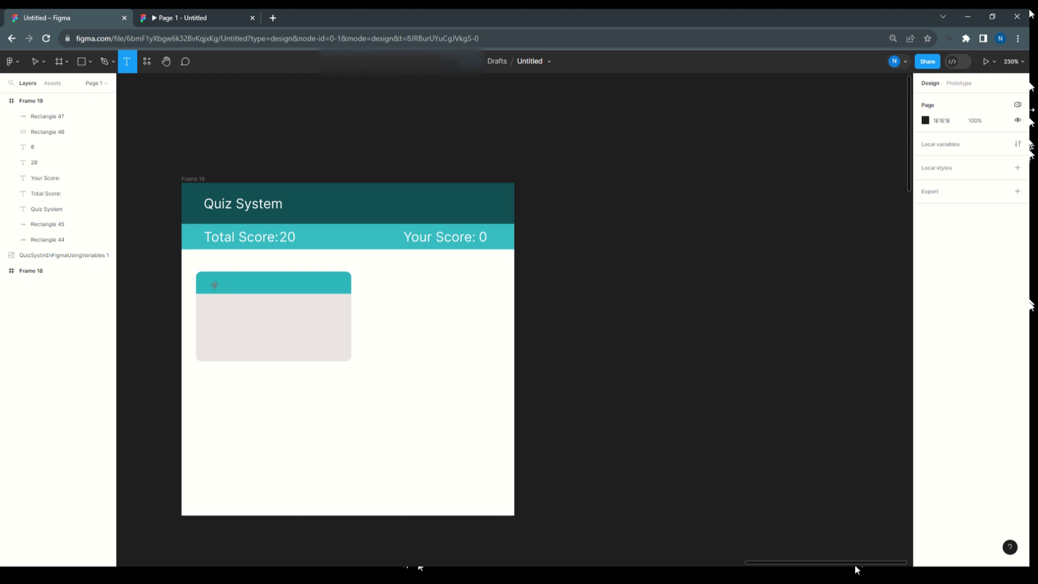
left_click(215, 285)
type("Q")
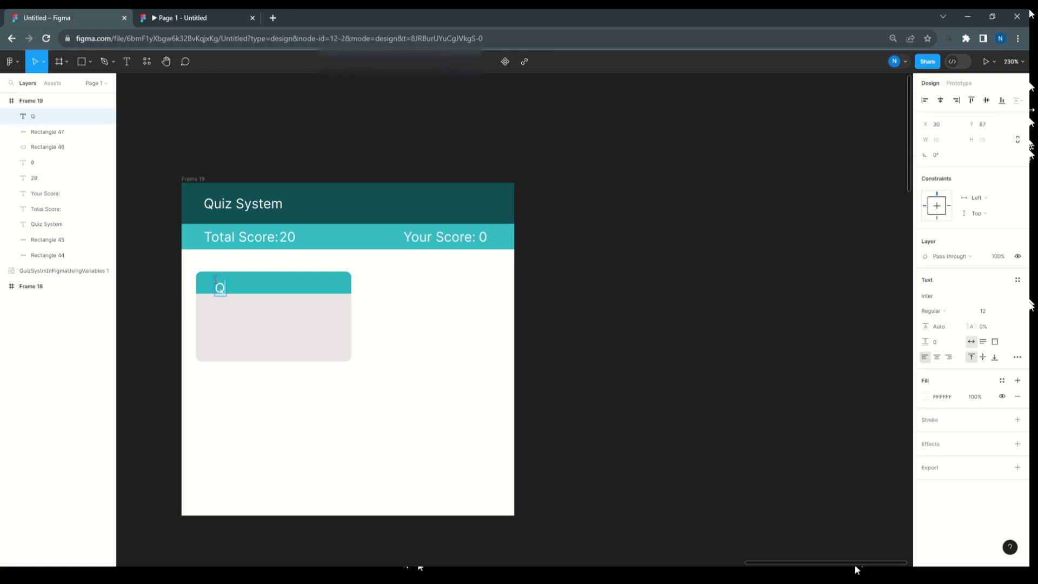
type("1. What is 3+")
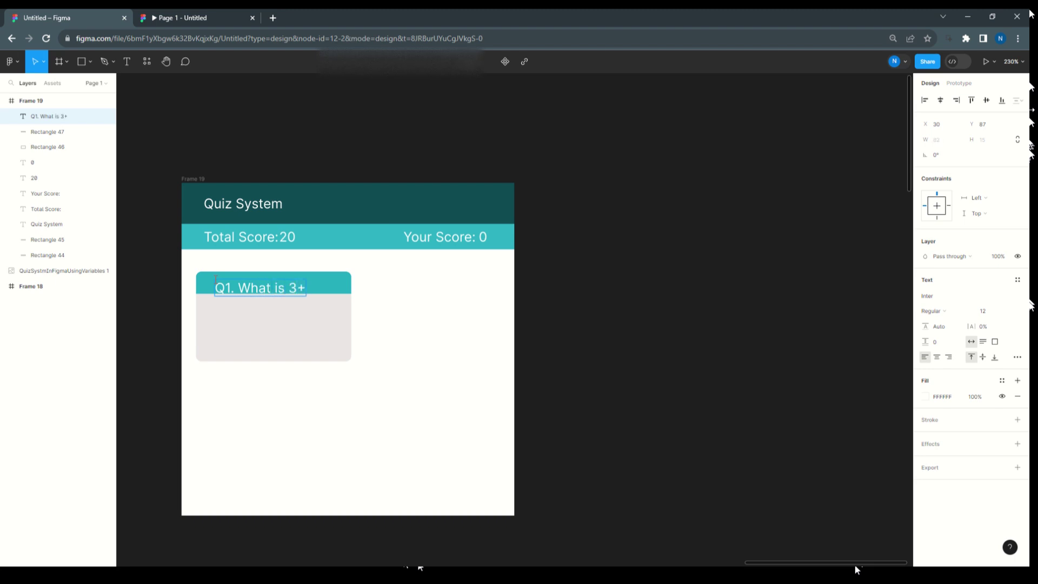
type("4 ?")
key("Escape")
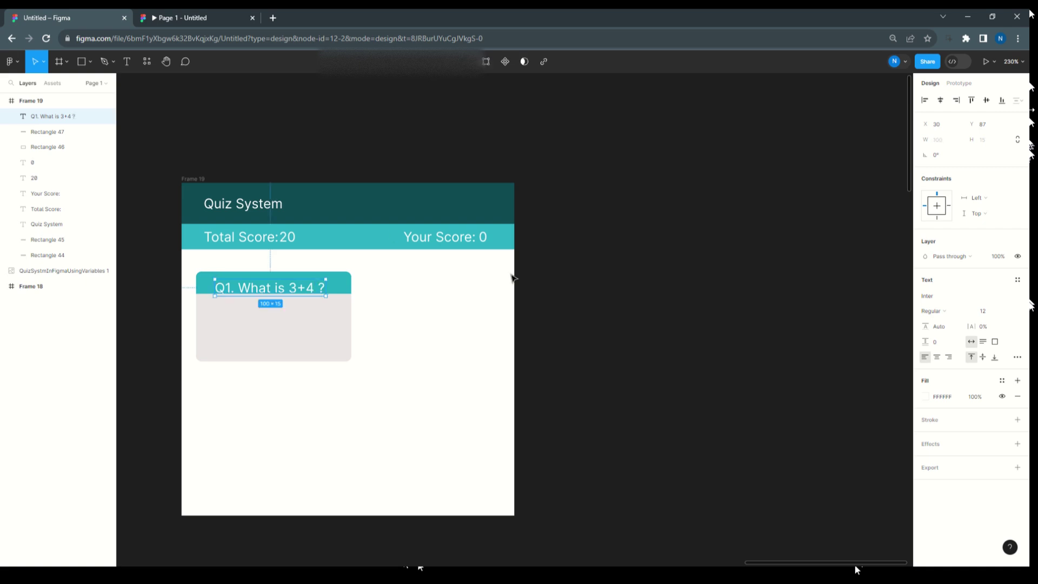
left_click_drag(256, 291, 247, 289)
left_click(565, 307)
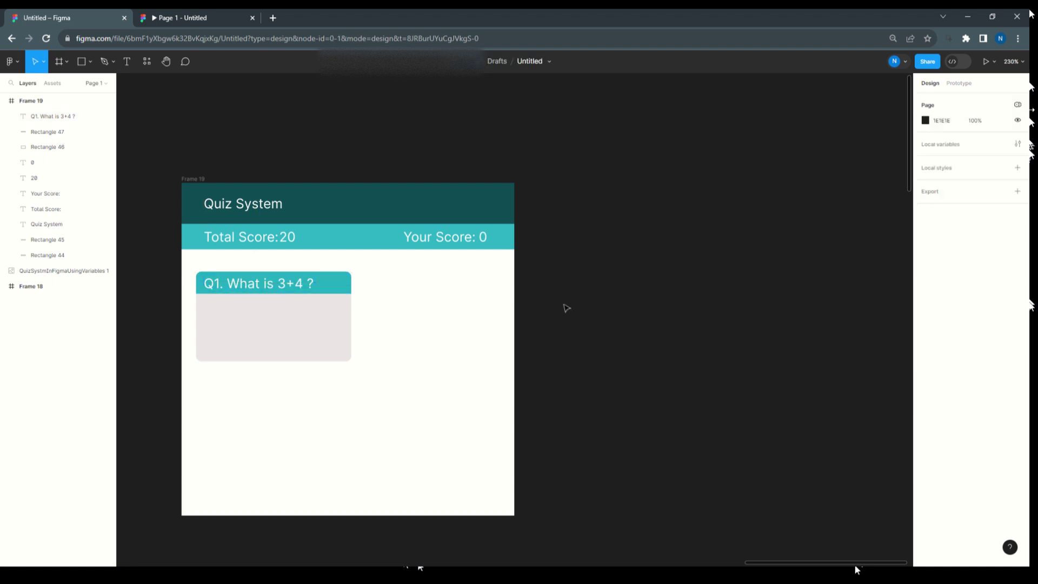
Extend the light grey card downward to a height of about 103
left_click(260, 354)
left_click_drag(277, 361, 277, 386)
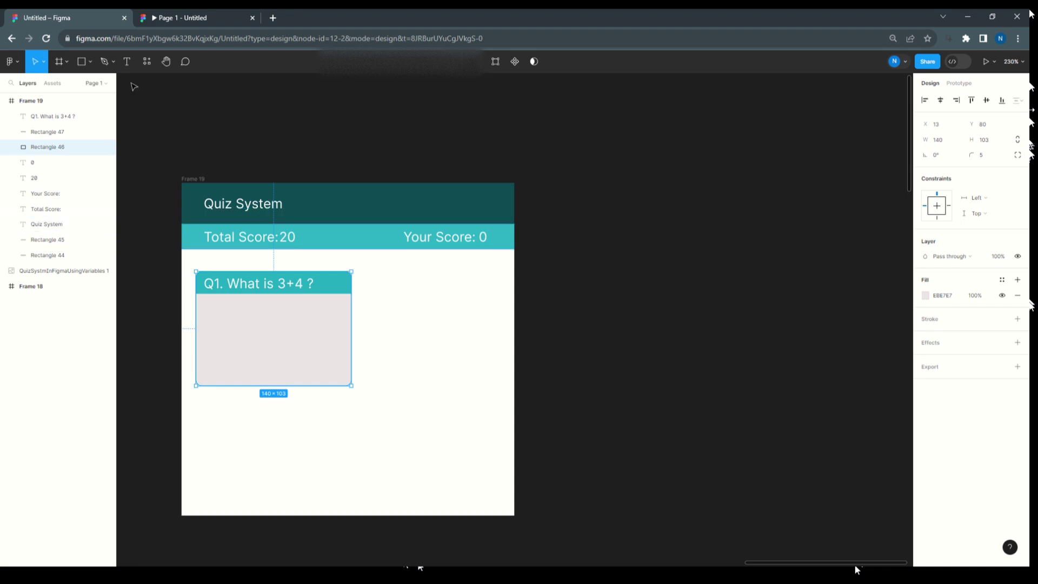
Reduce the question text's font size to 10 and nudge it down to Y 84
left_click(255, 285)
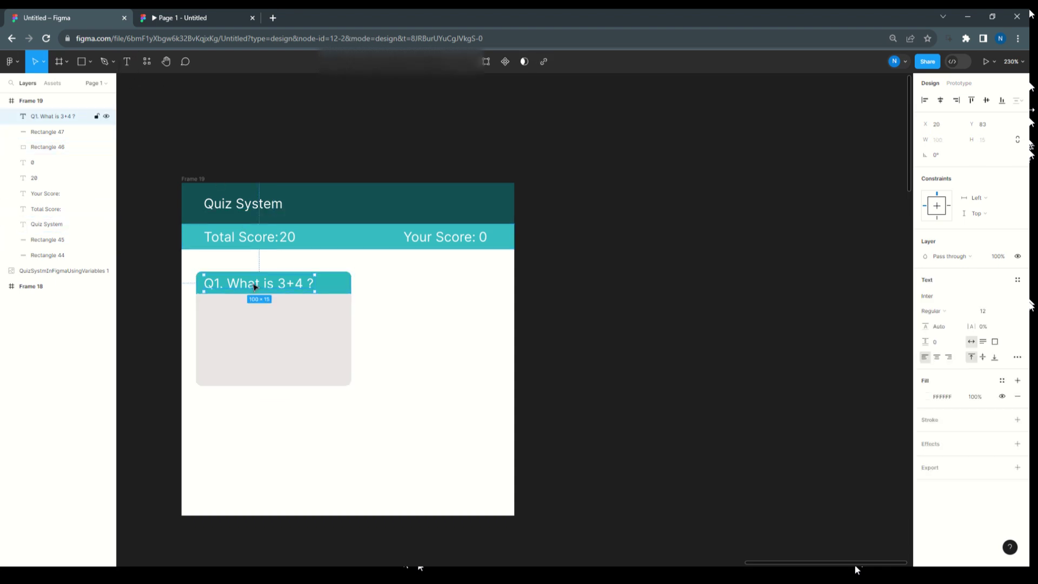
left_click(995, 314)
key("Return")
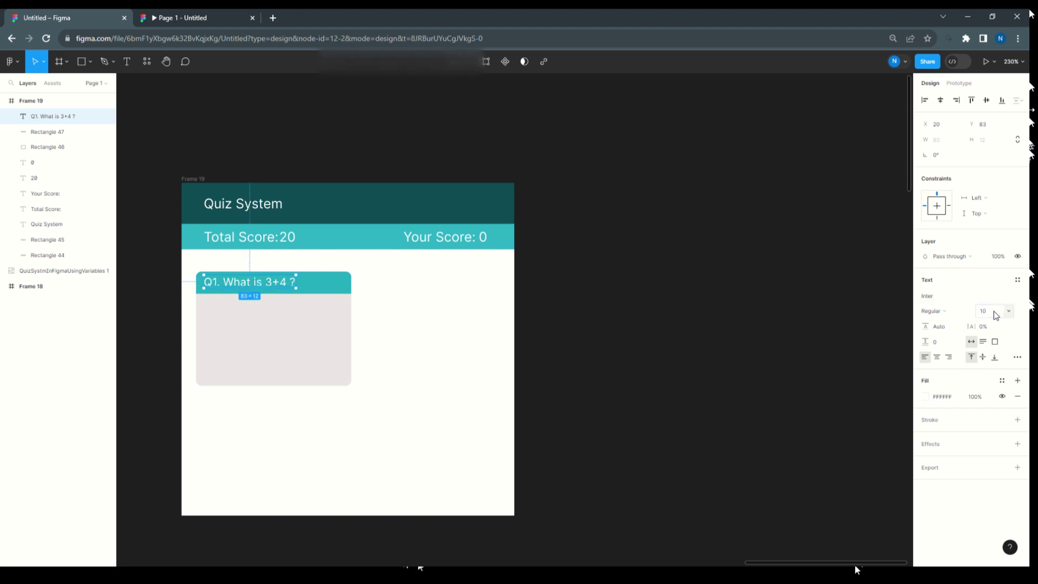
left_click(595, 263)
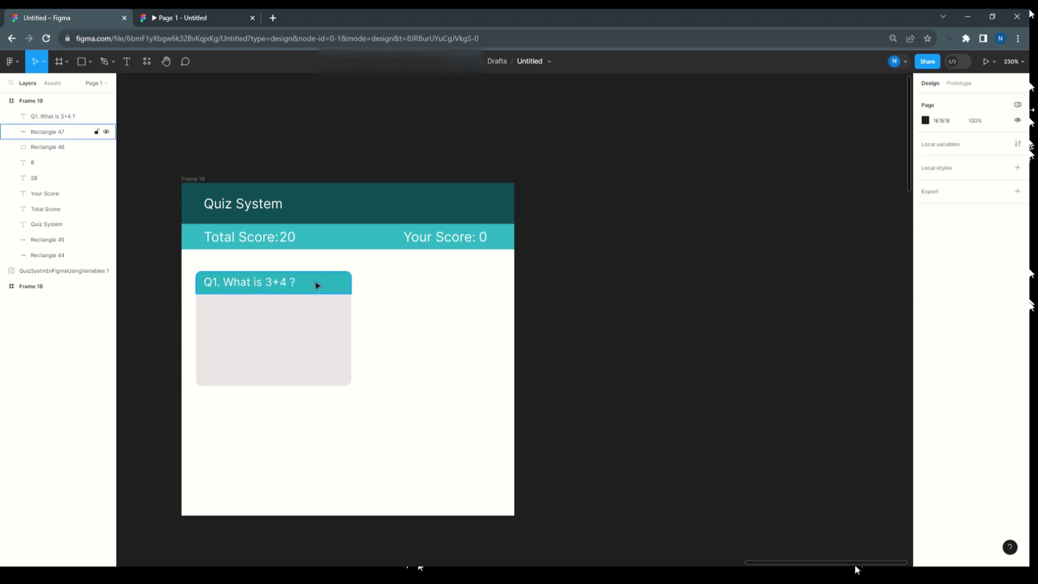
left_click(289, 290)
left_click(274, 283)
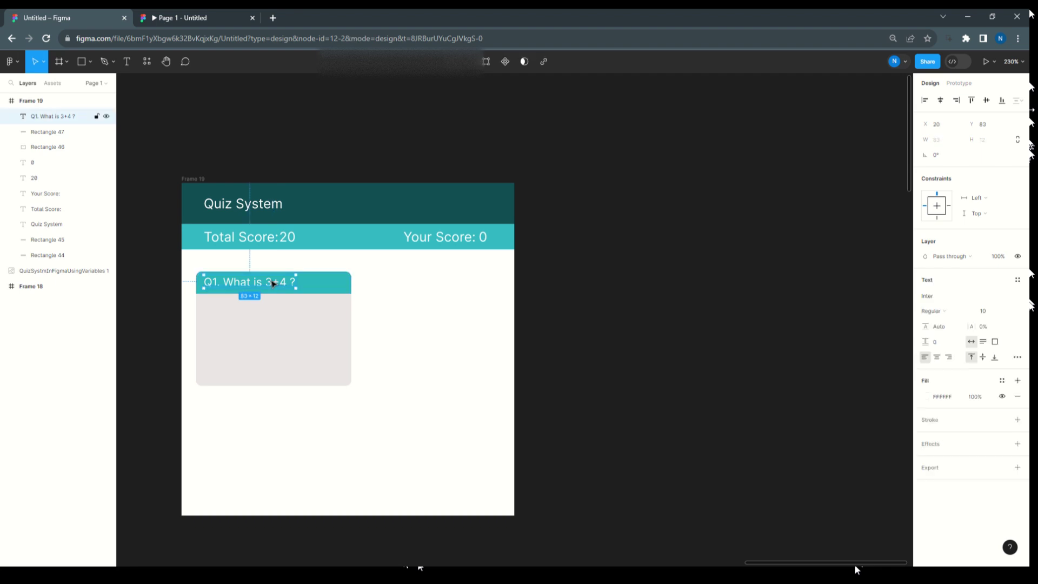
key("Down")
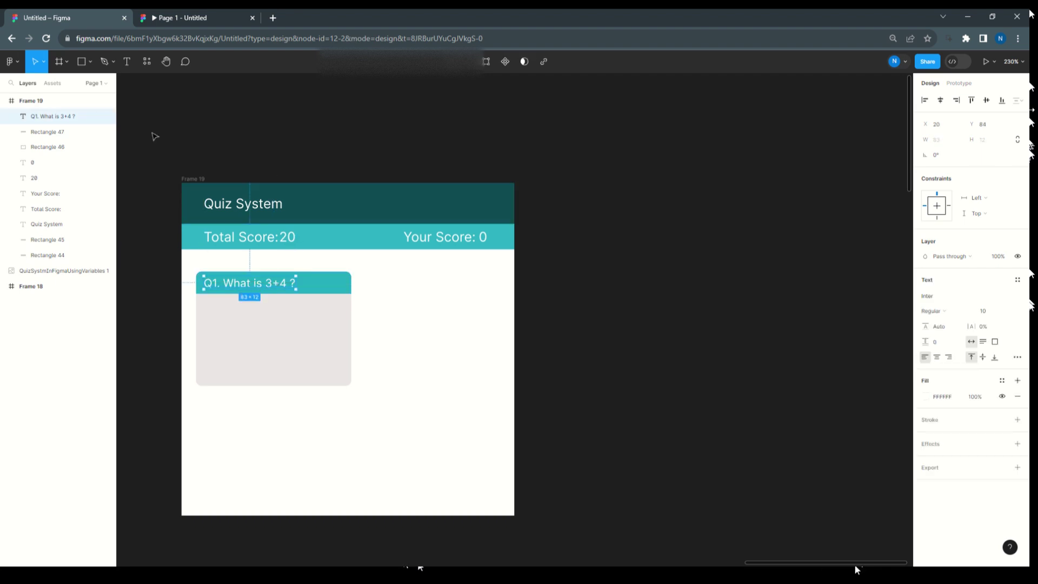
Draw a 15 by 15 circle filled with teal 22ACBE in the card body, at about X 24, Y 114
left_click(90, 62)
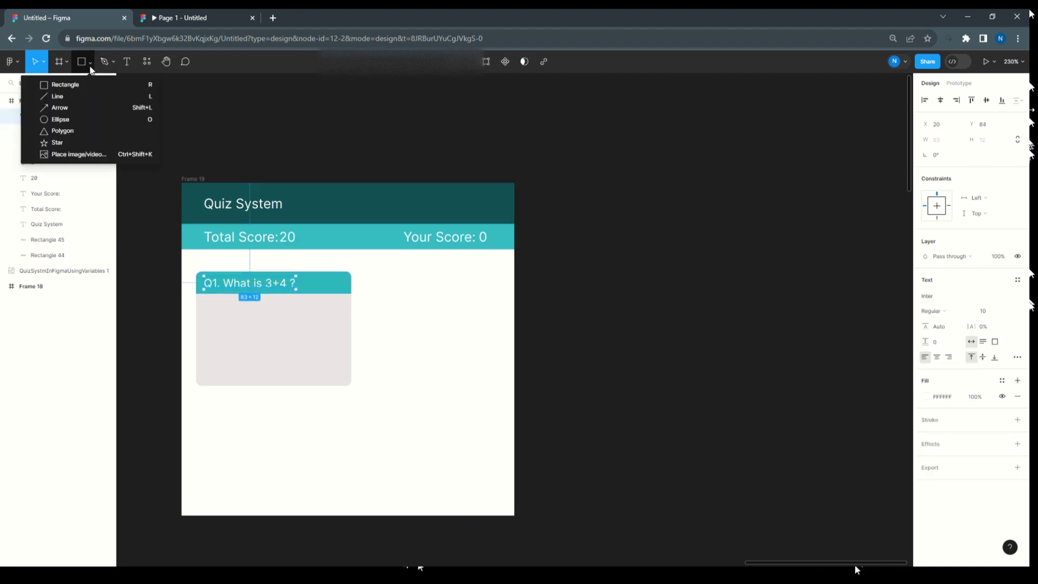
left_click(70, 120)
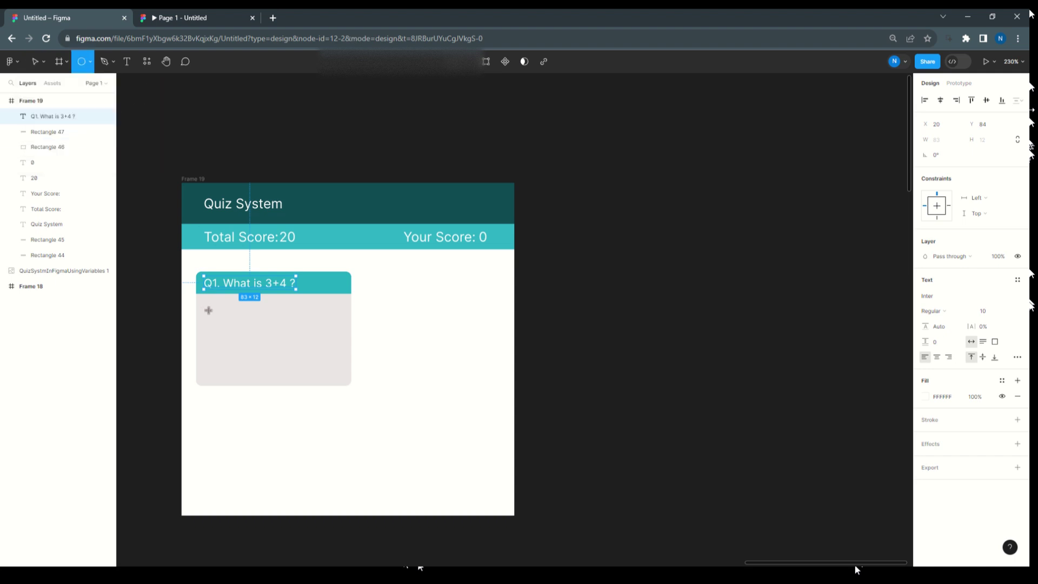
left_click_drag(209, 309, 222, 324)
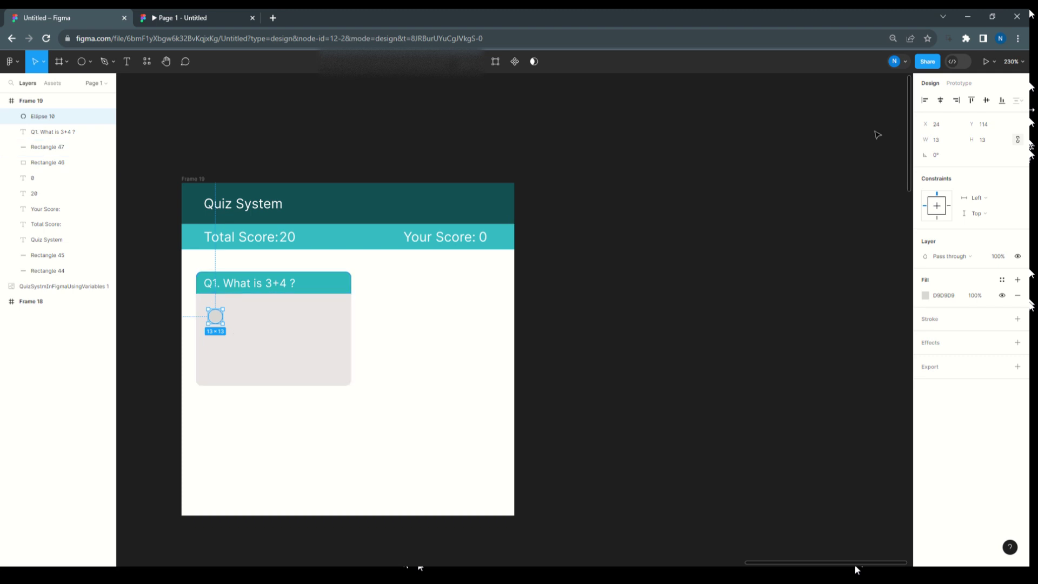
left_click(946, 142)
key("Tab")
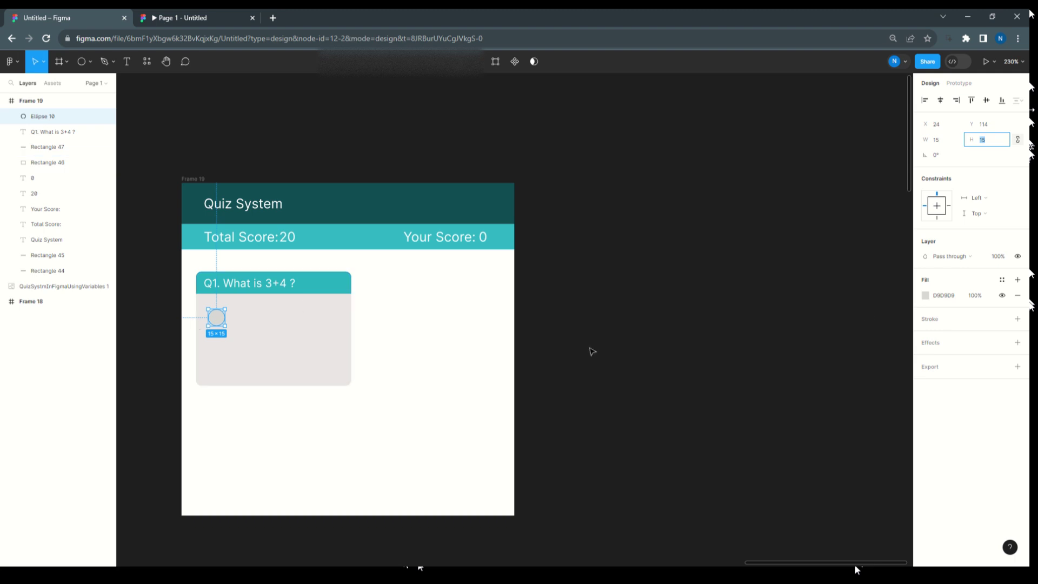
left_click(924, 298)
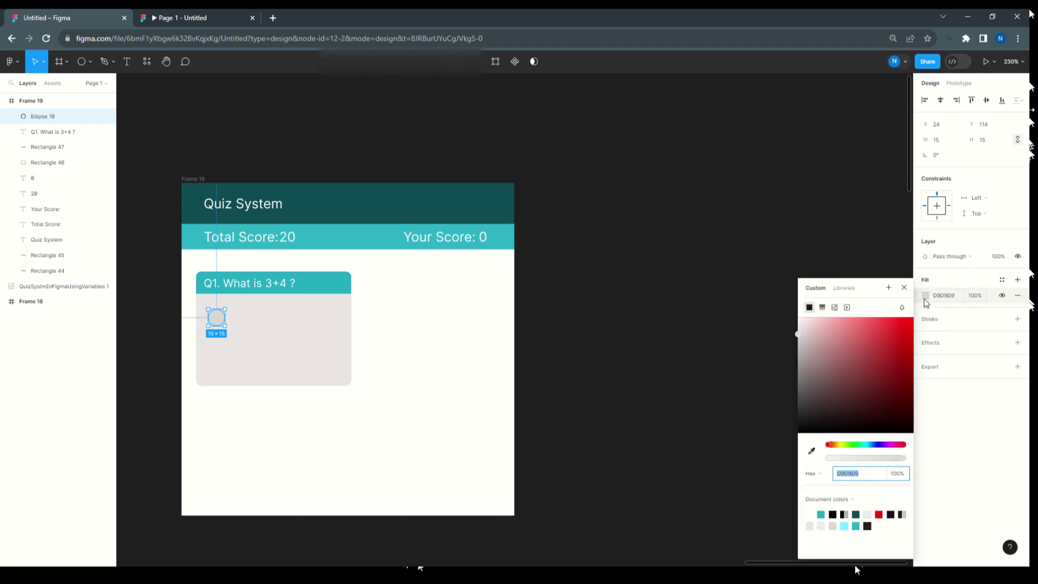
left_click(821, 514)
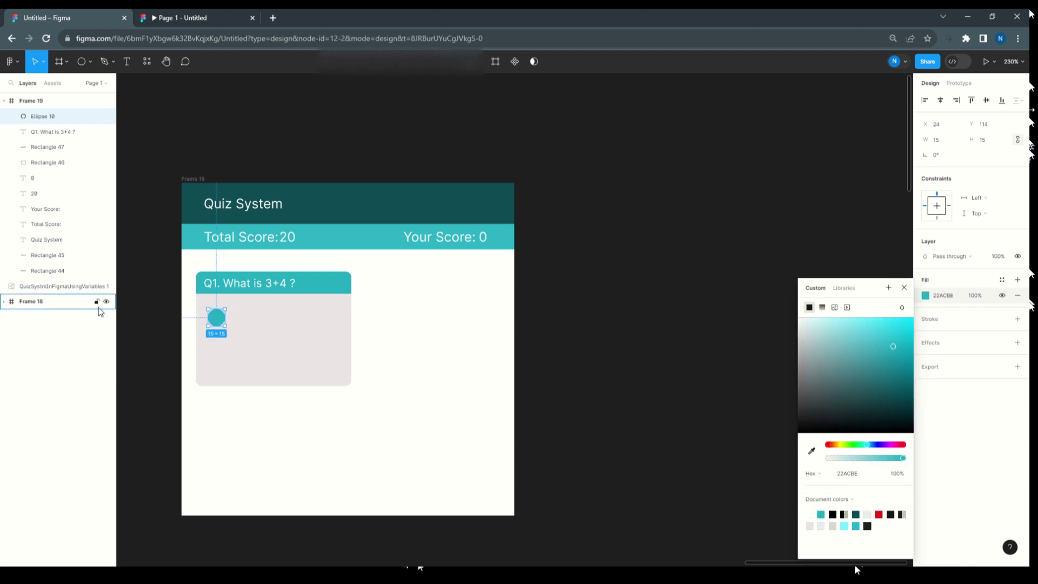
Add a white option letter "a" and center it on the teal circle at about X 29, Y 114
scroll(183, 271, "up", 5)
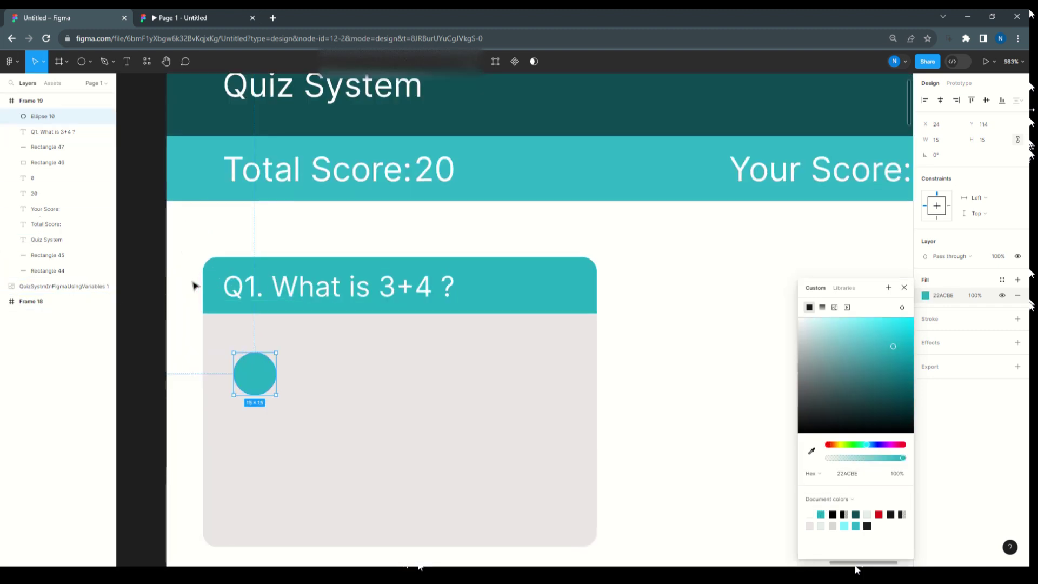
left_click(126, 61)
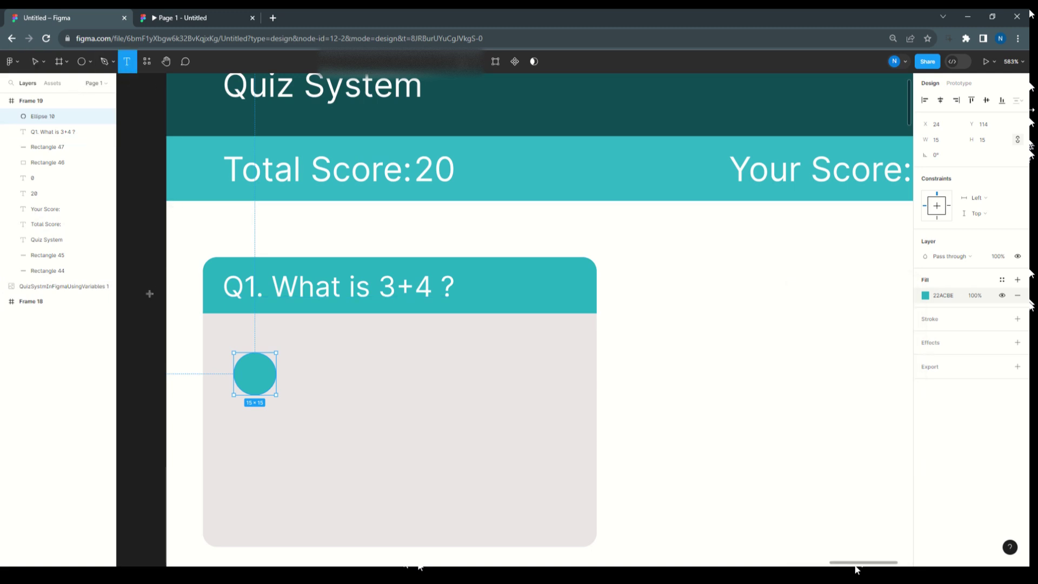
left_click(250, 376)
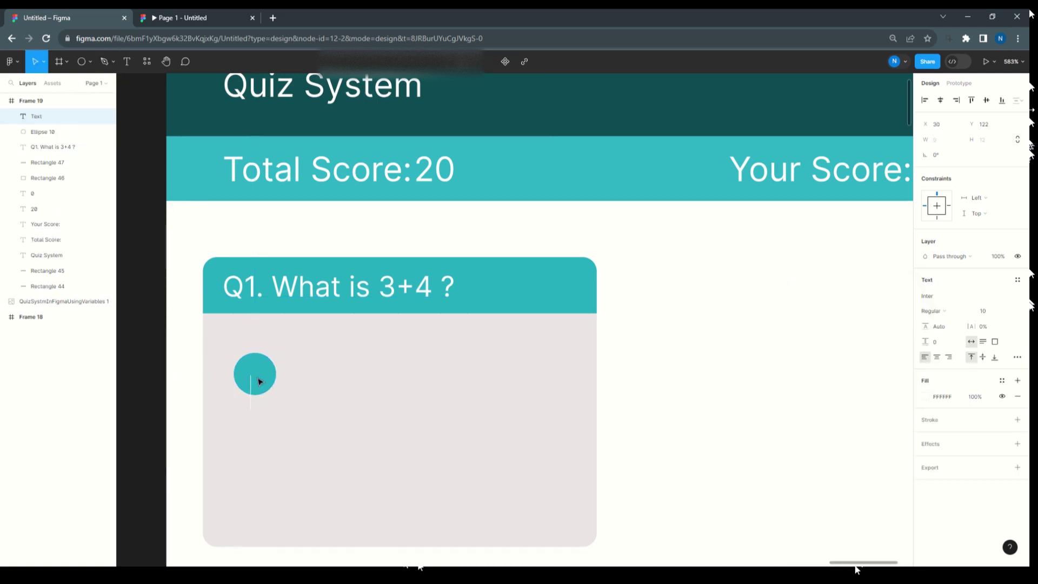
type("a")
key("Escape")
left_click_drag(264, 398, 260, 377)
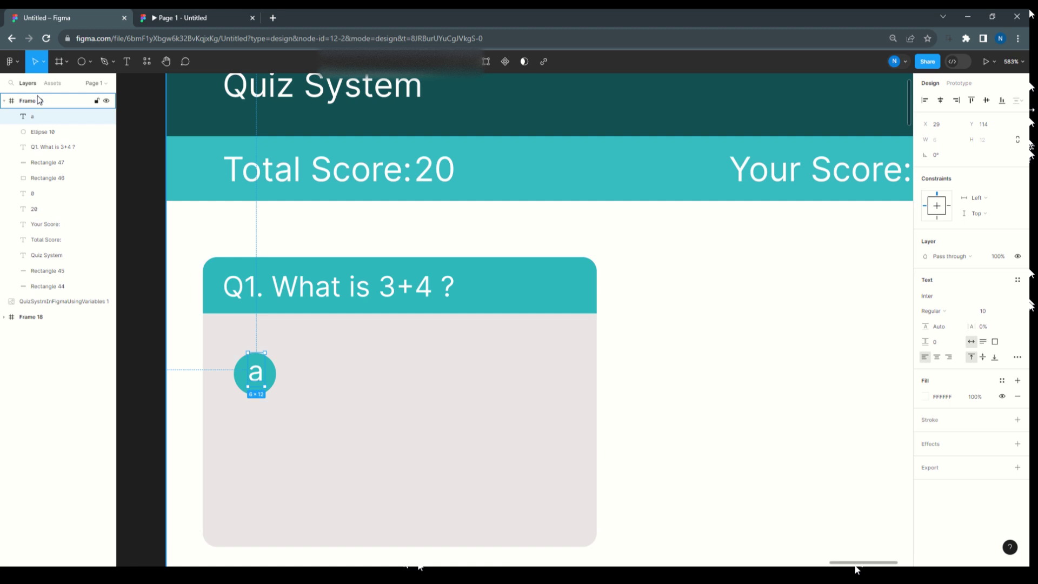
Add the answer text "6" in black beside the option circle, at about X 46, Y 116
key("Return")
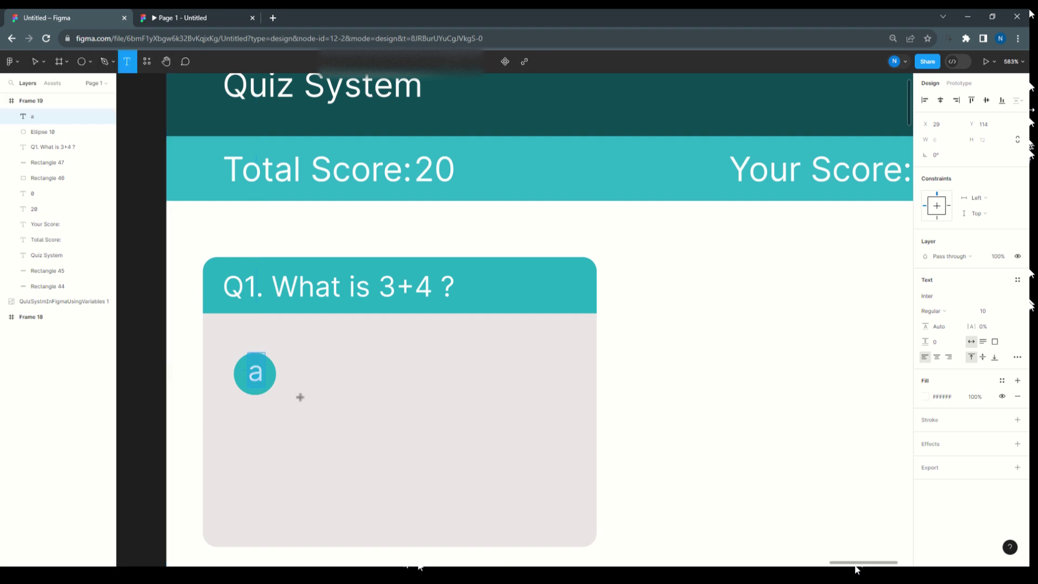
left_click(293, 373)
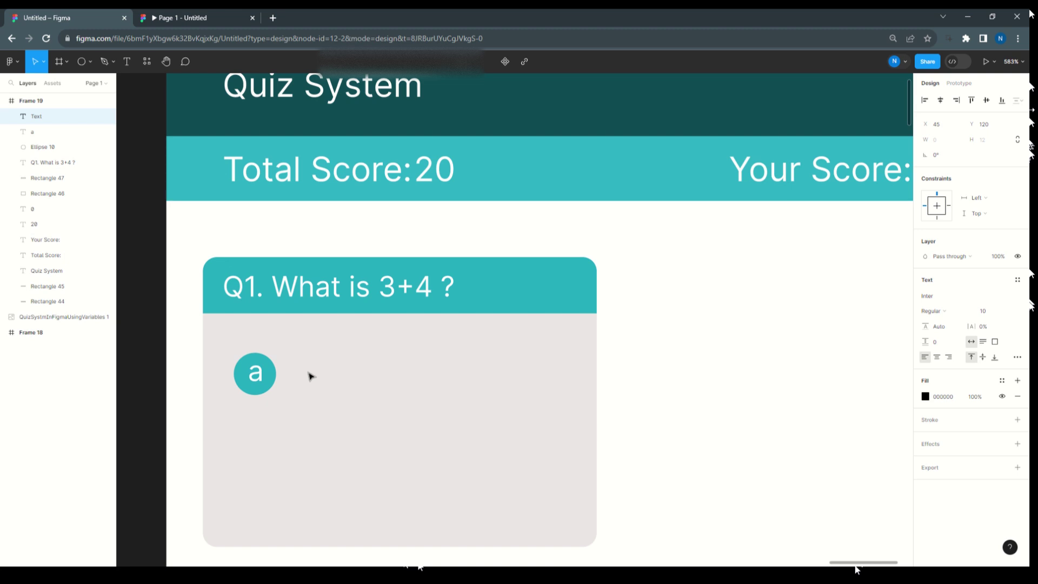
type("6")
key("Escape")
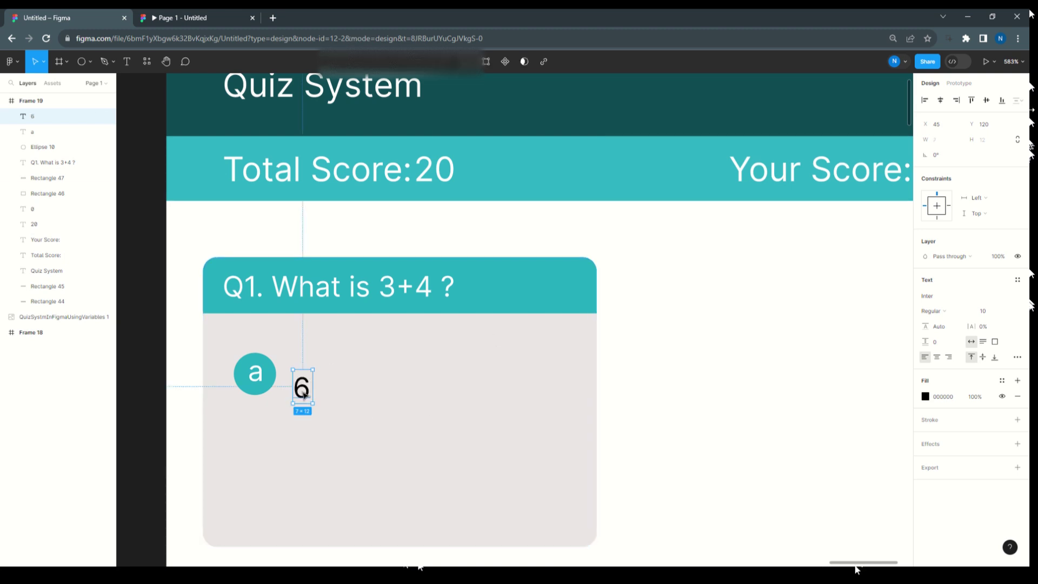
left_click_drag(301, 387, 304, 378)
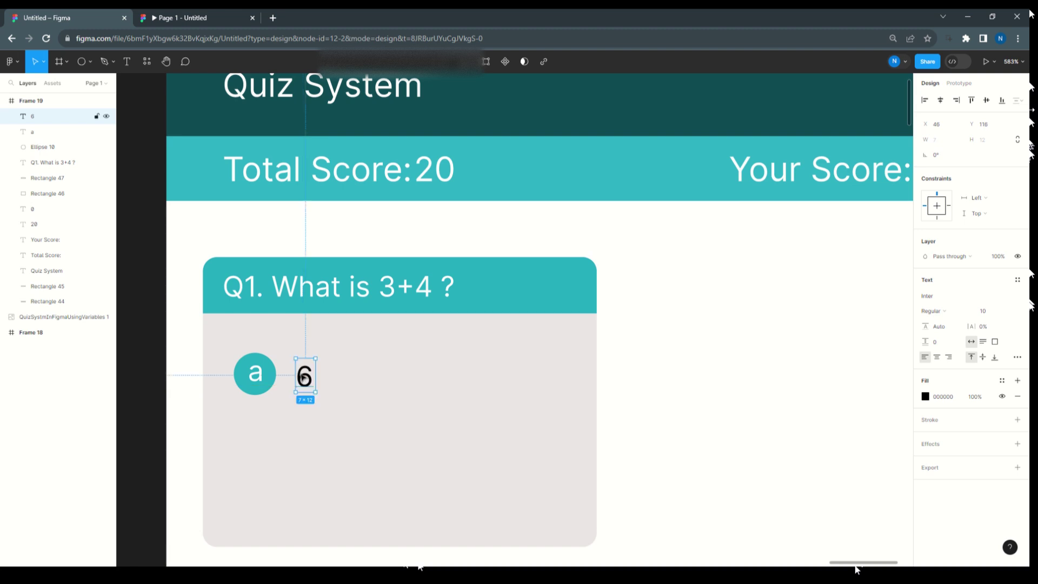
Vertically center the answer text "6" with the teal option circle
left_click(273, 382)
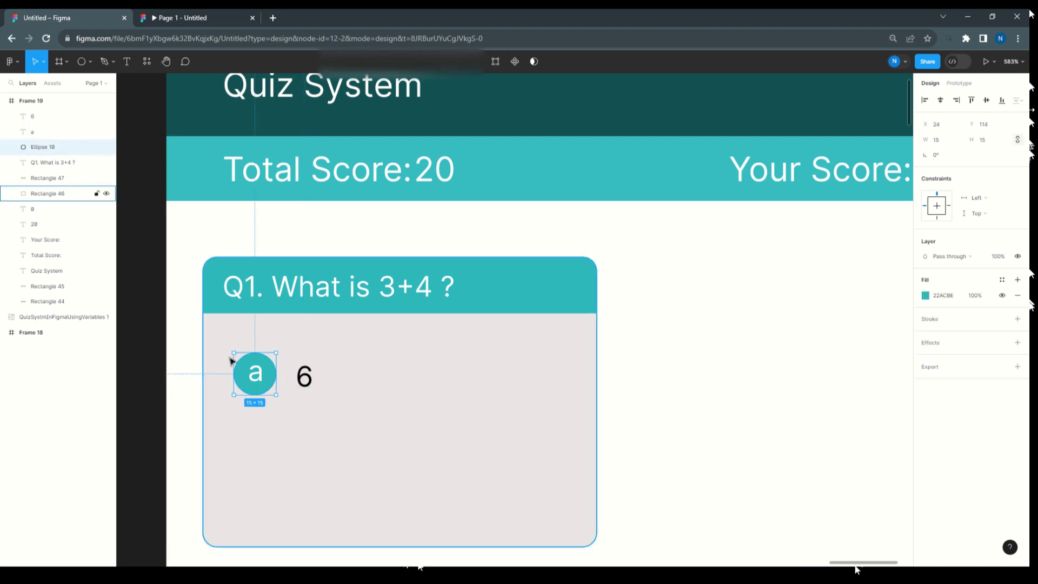
left_click(40, 116, "shift")
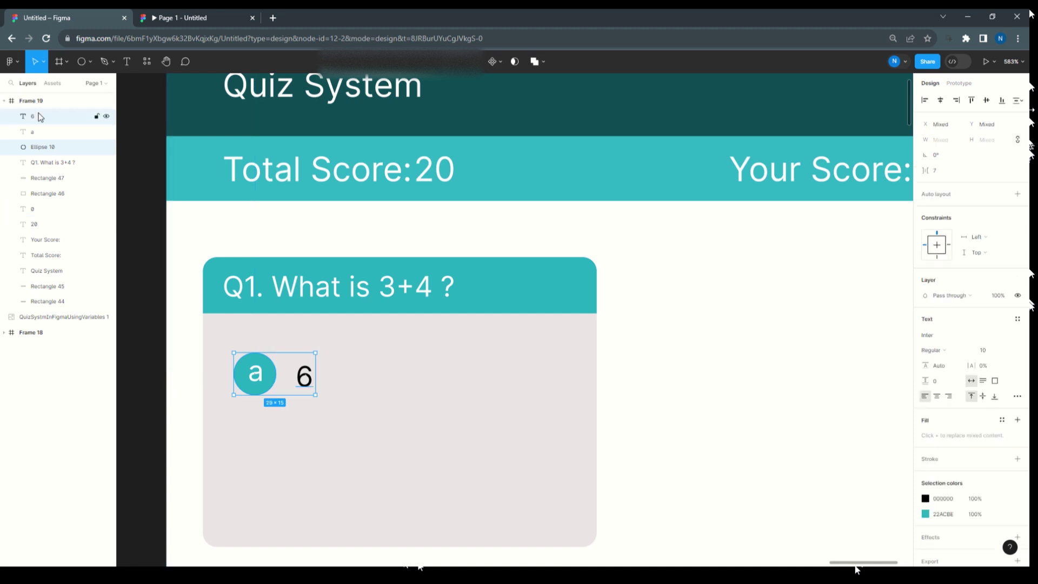
left_click(988, 101)
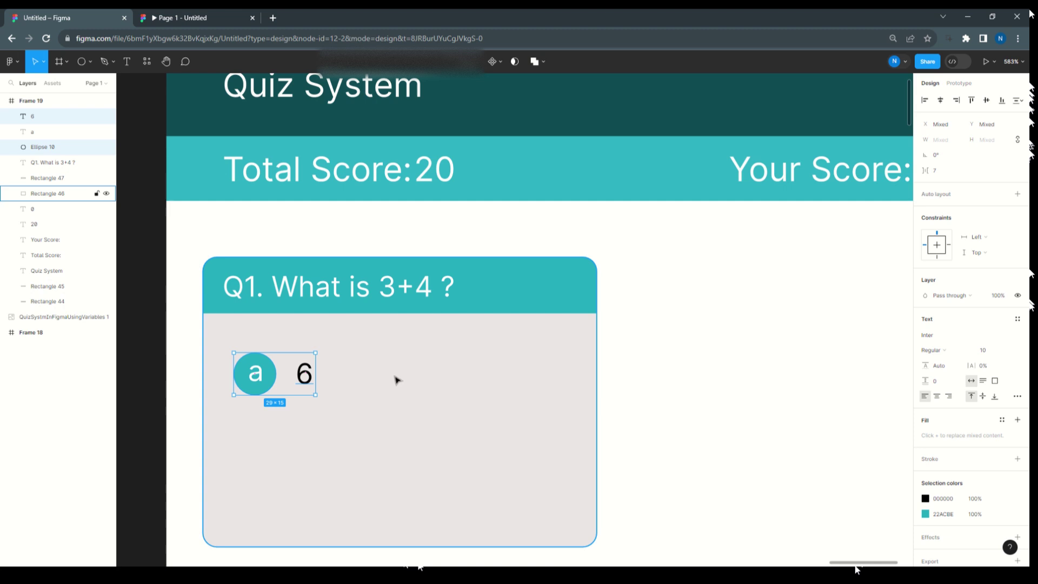
Group the option circle, letter "a" and answer "6", and name the group Q1a
left_click(33, 133, "shift")
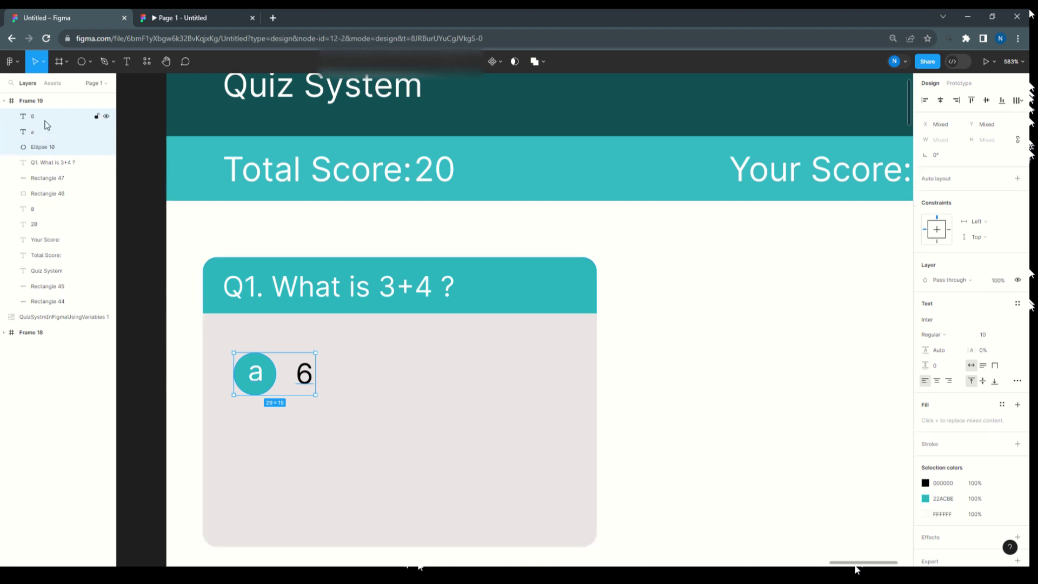
key("ctrl+g")
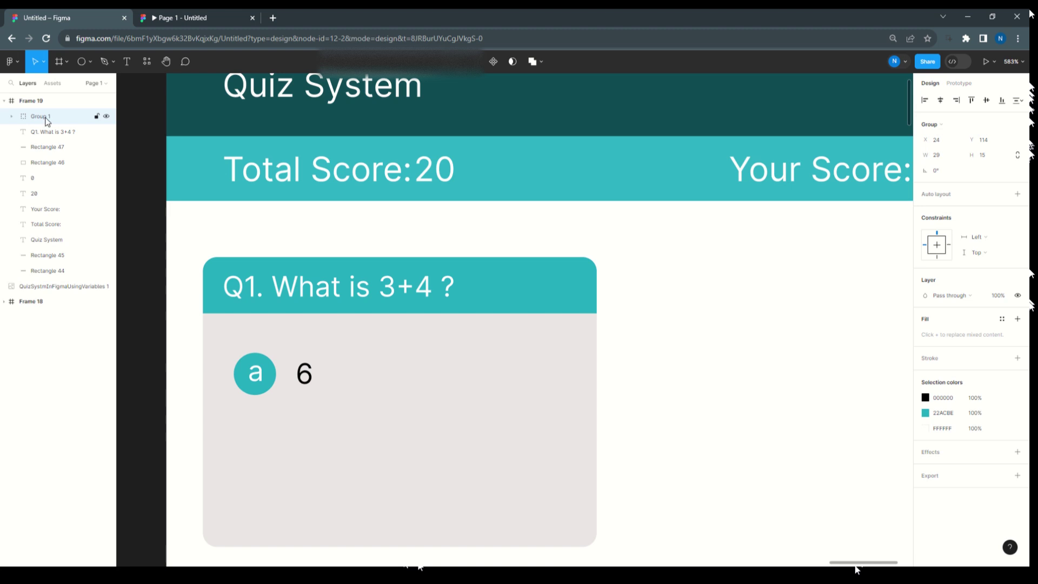
double_click(47, 123)
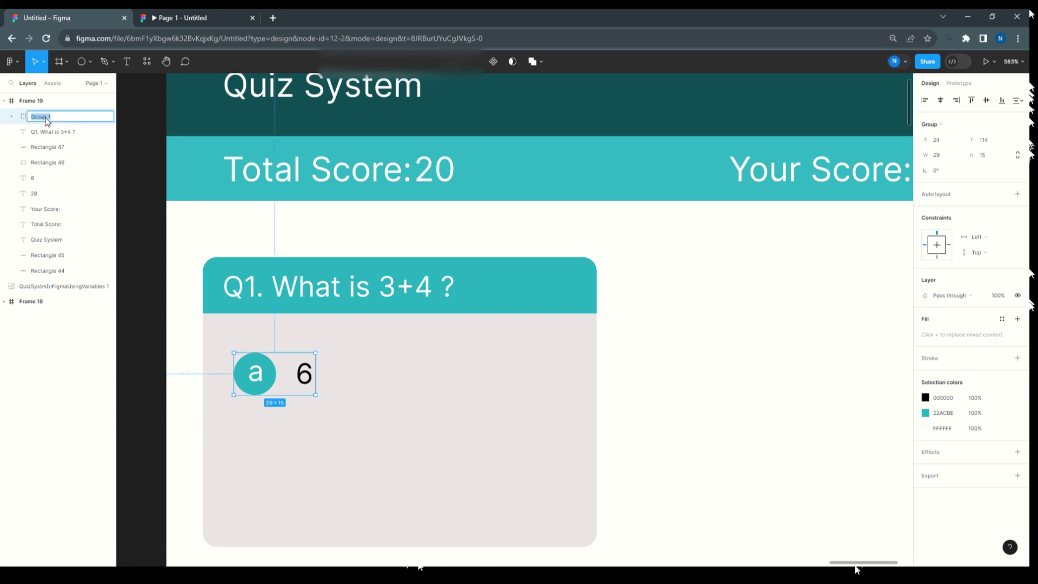
type("Q1a")
key("Return")
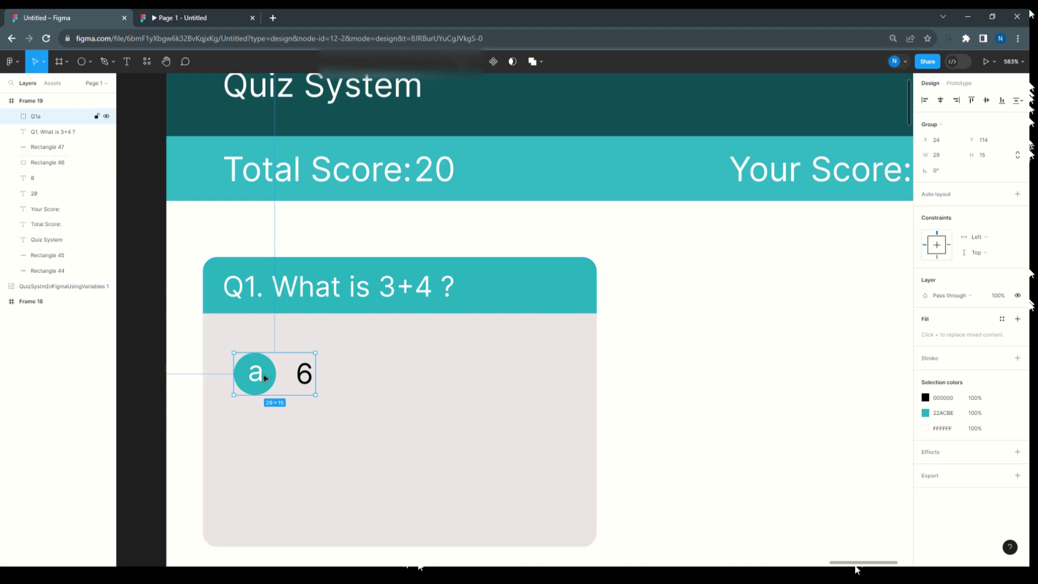
Duplicate the Q1a option group twice along the same row, placing the copies at about X 64 and X 105
left_click_drag(266, 378, 350, 379)
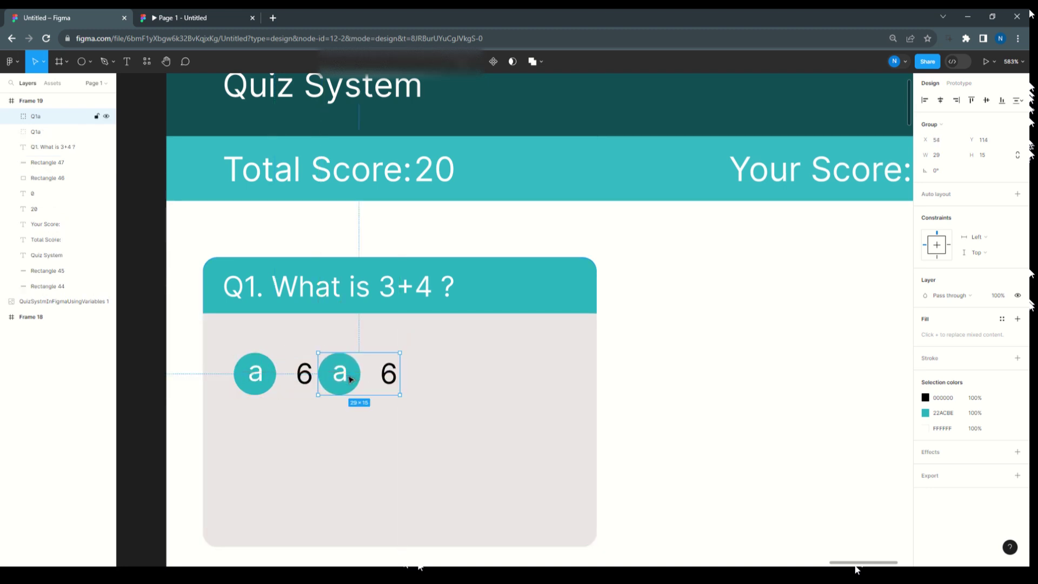
key("shift+Right")
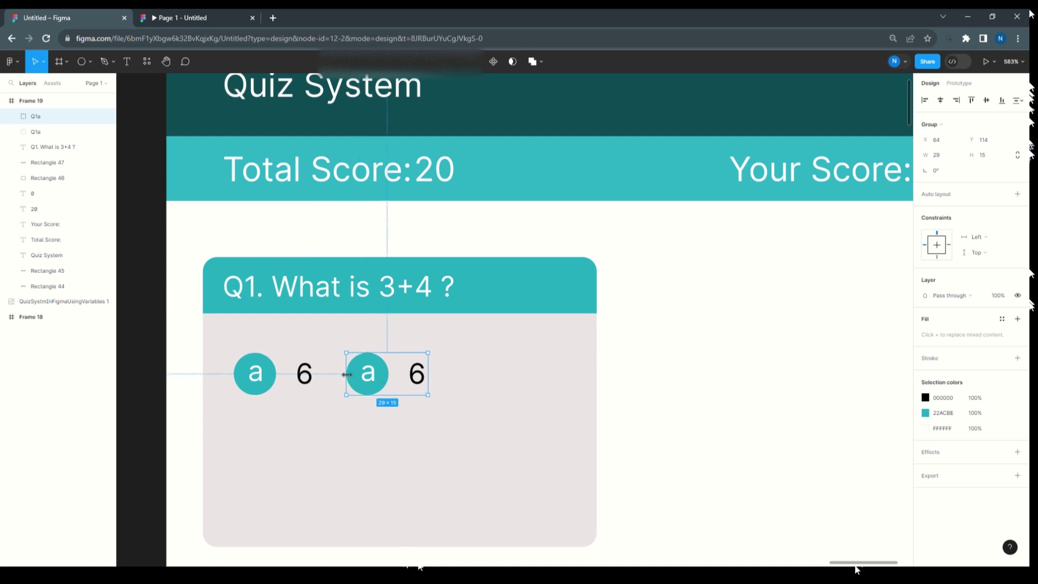
left_click_drag(371, 371, 458, 371)
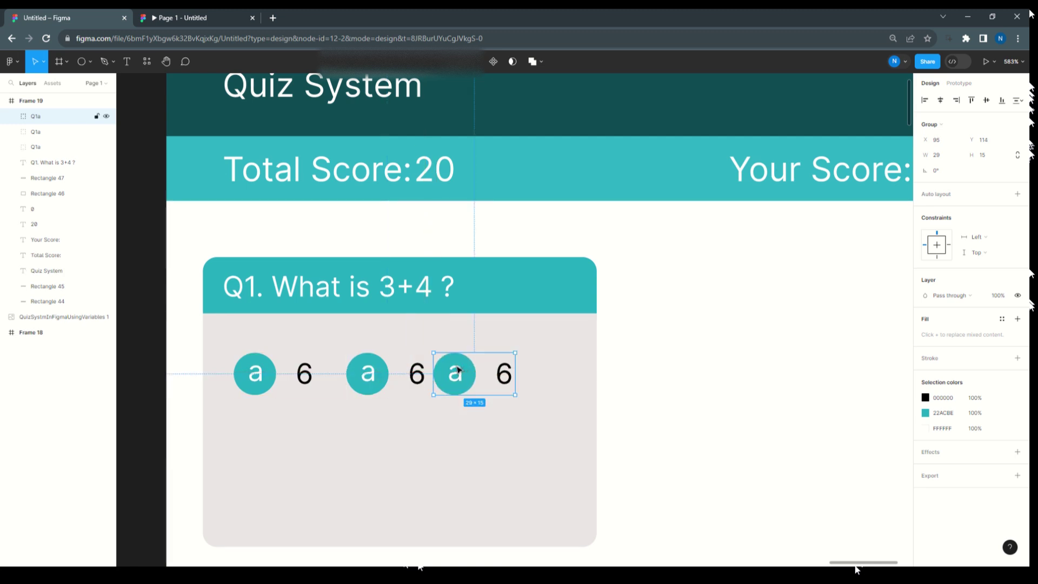
key("shift+Right")
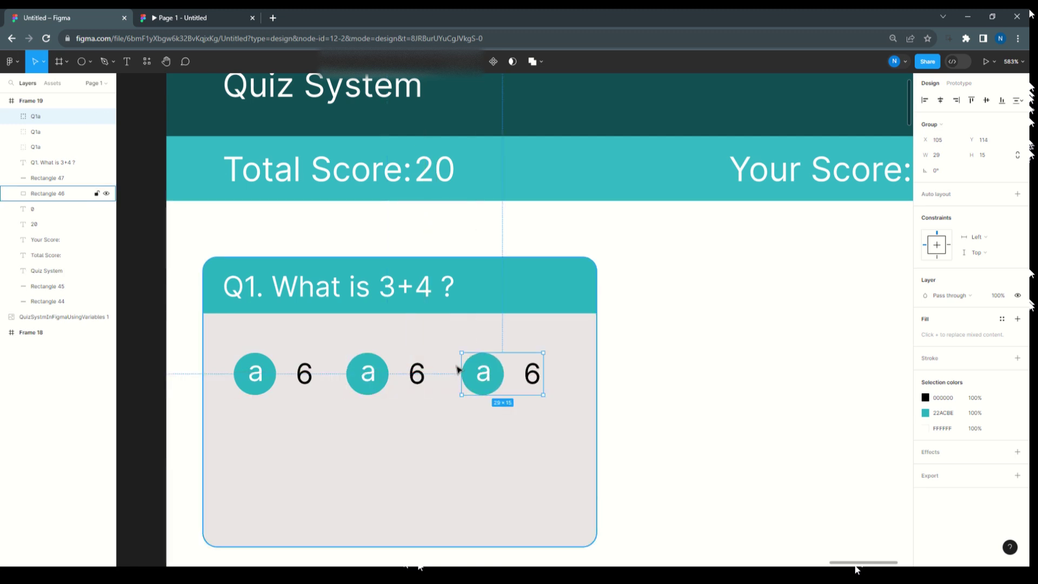
Change the second option's letter to "b" and its answer to "4"
double_click(370, 379)
double_click(371, 376)
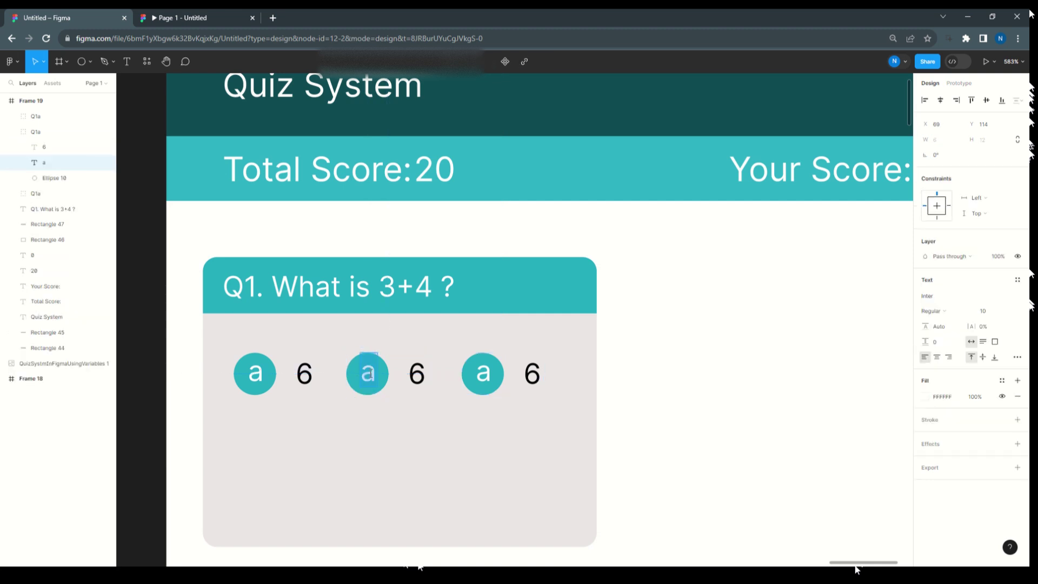
type("b")
double_click(417, 373)
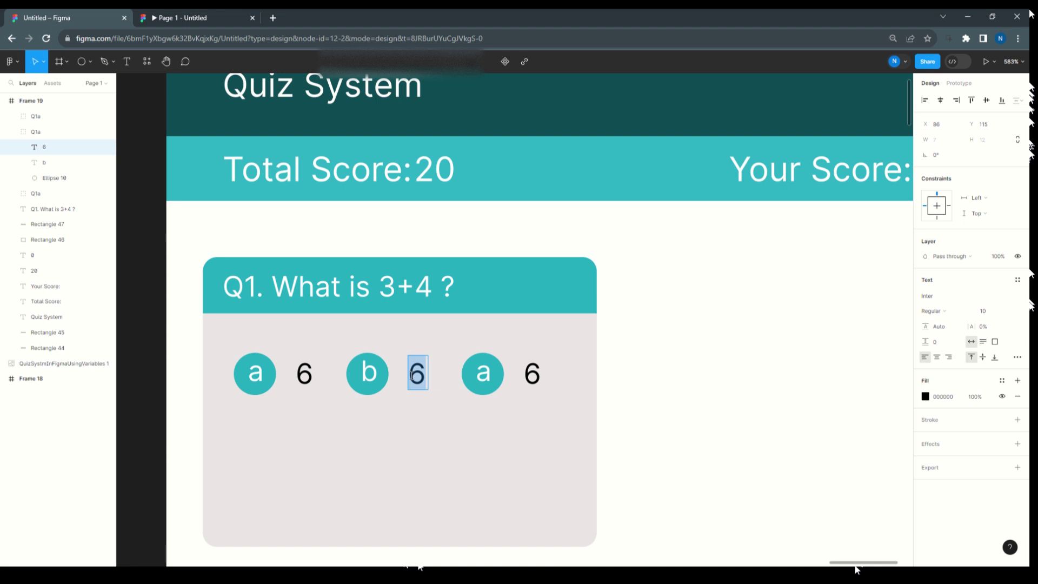
type("4")
Change the third option's letter to "c" and its answer to "7"
double_click(484, 376)
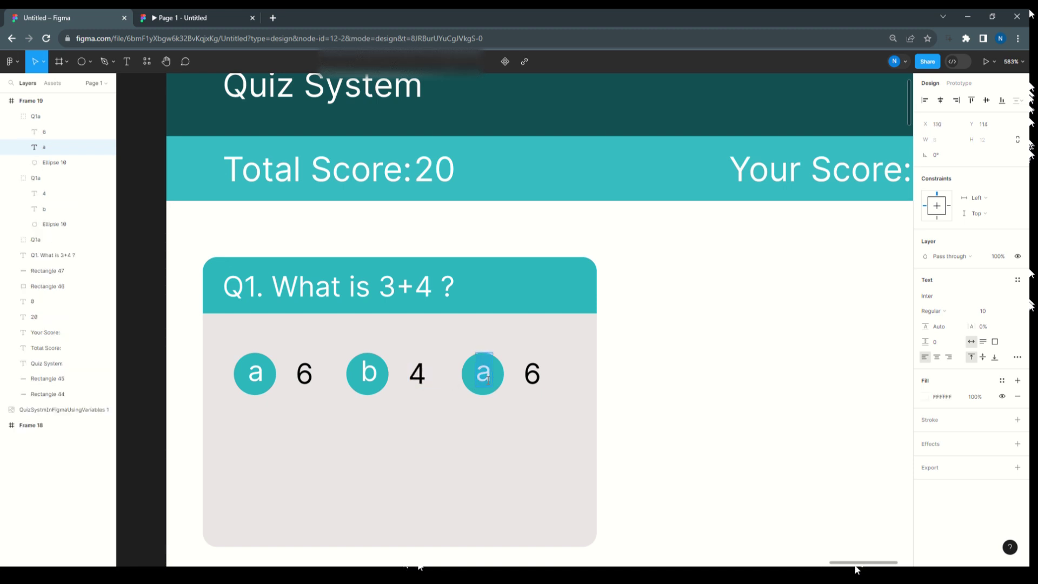
type("c")
double_click(532, 373)
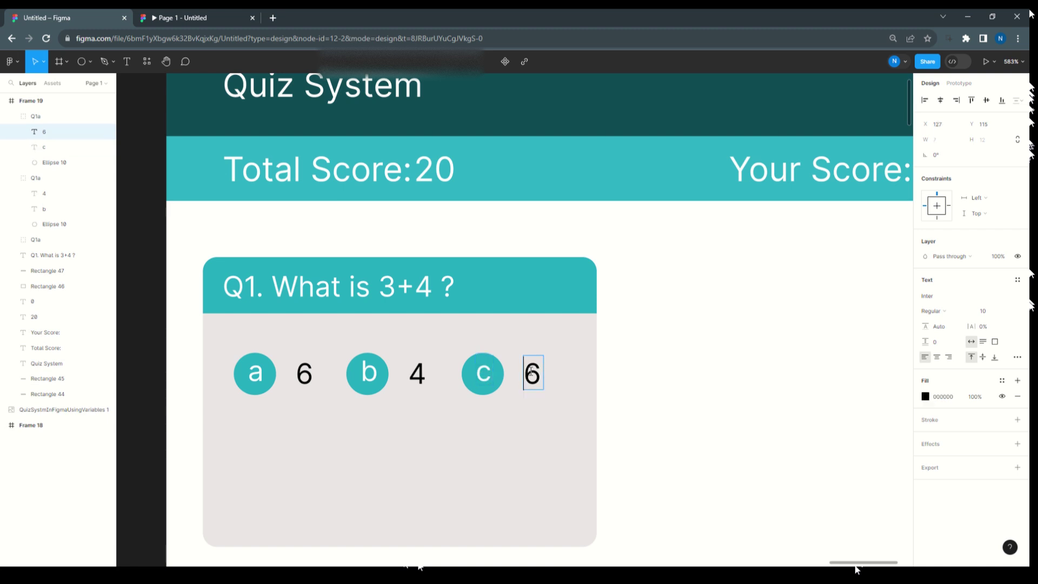
type("7")
key("Escape")
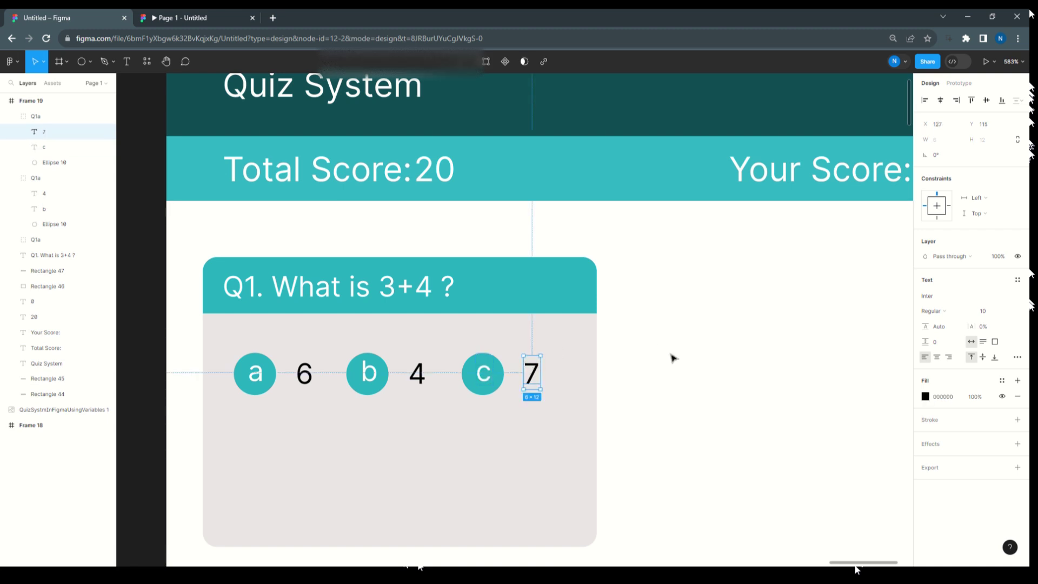
left_click(643, 349)
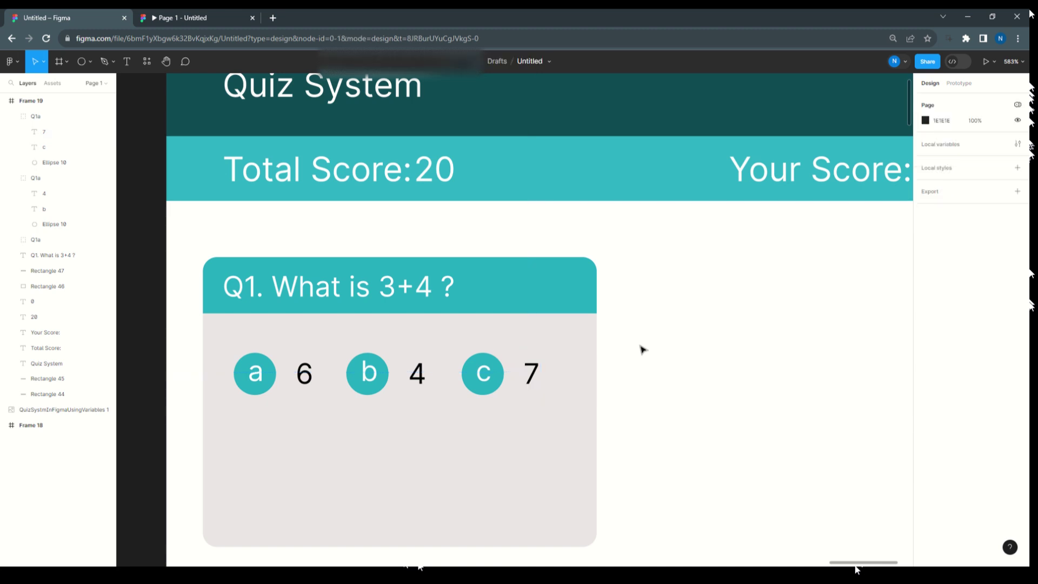
Rename the second option's group to Q1b and the third option's group to Q1c
left_click(248, 372)
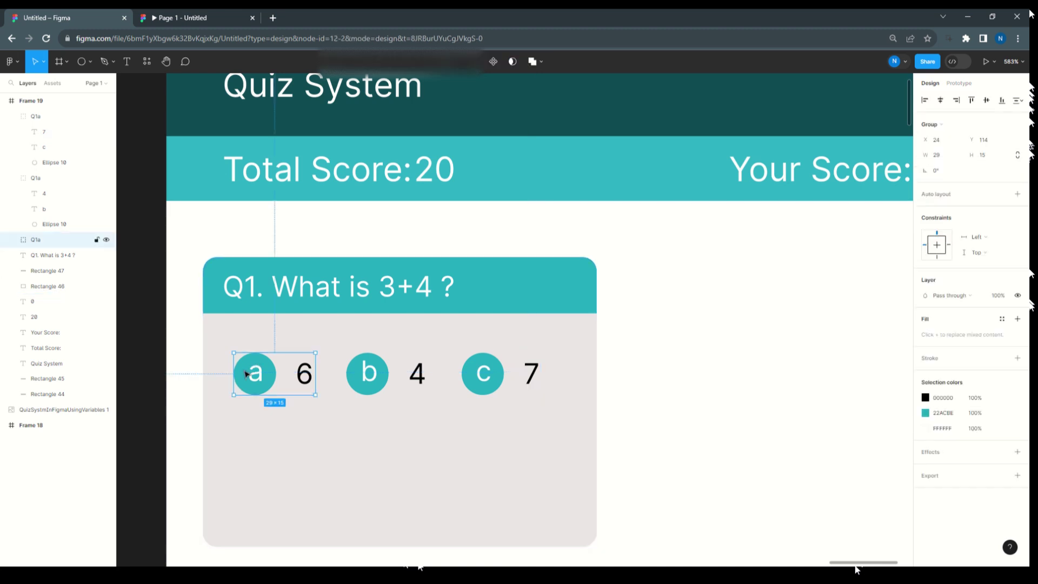
left_click(44, 179)
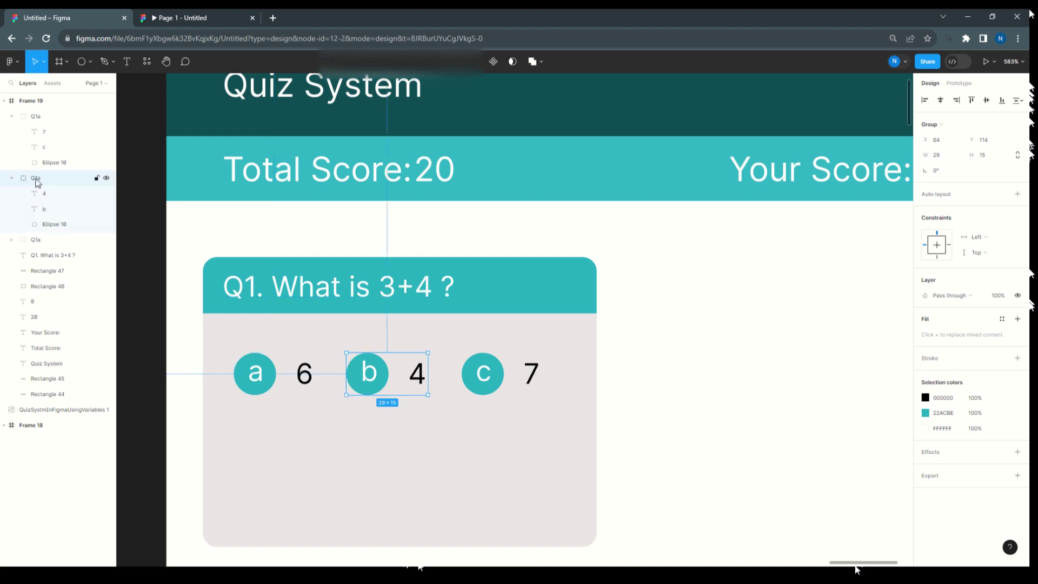
double_click(38, 180)
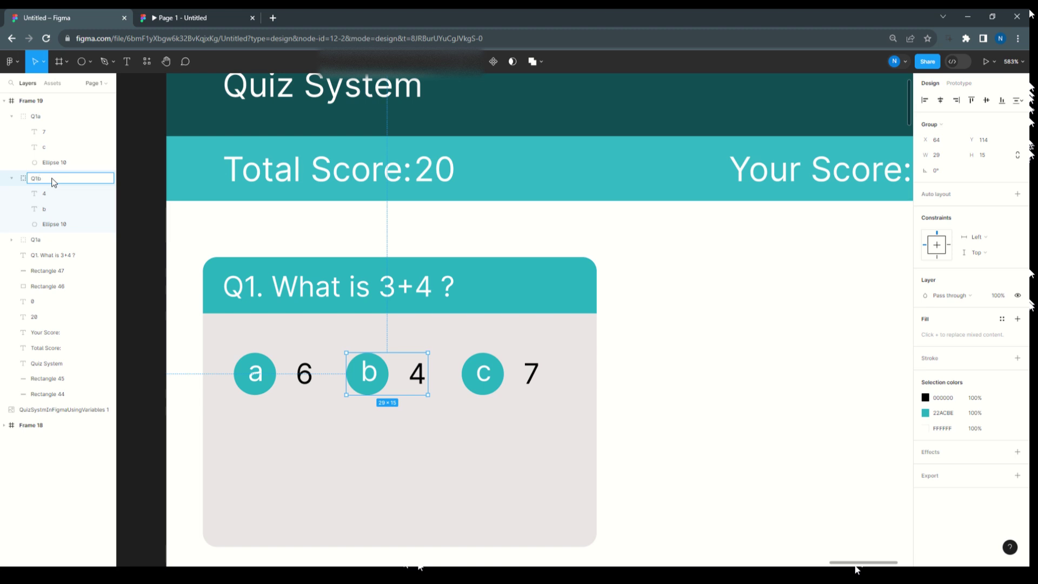
type("Q1b")
left_click(43, 121)
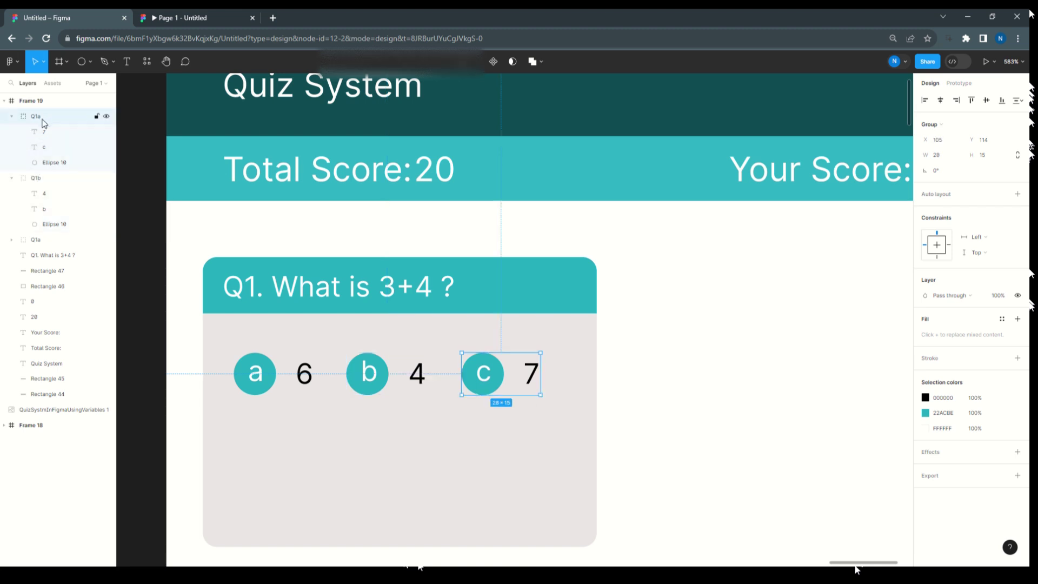
double_click(45, 118)
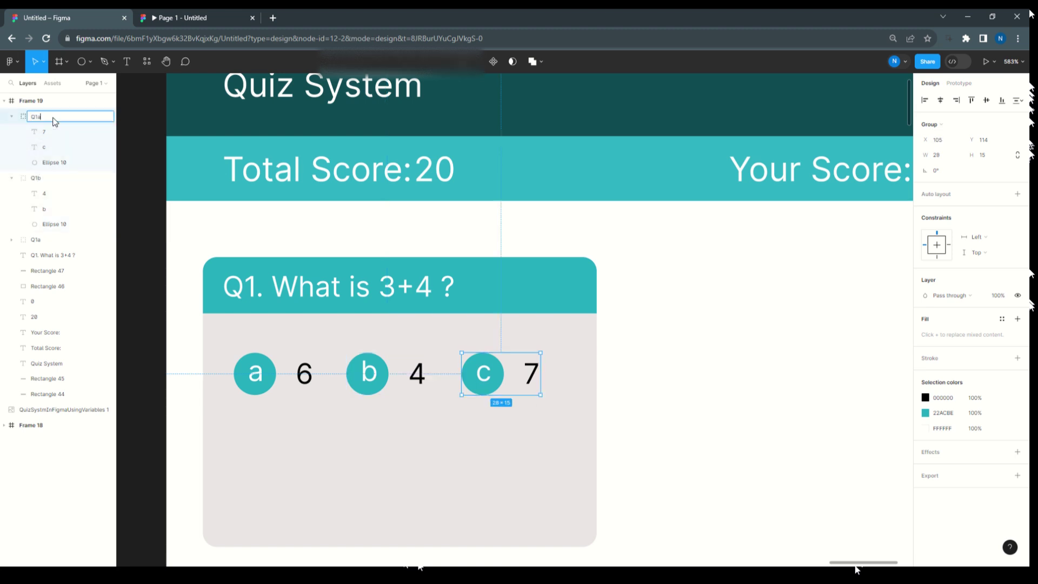
type("Q1c")
left_click(680, 387)
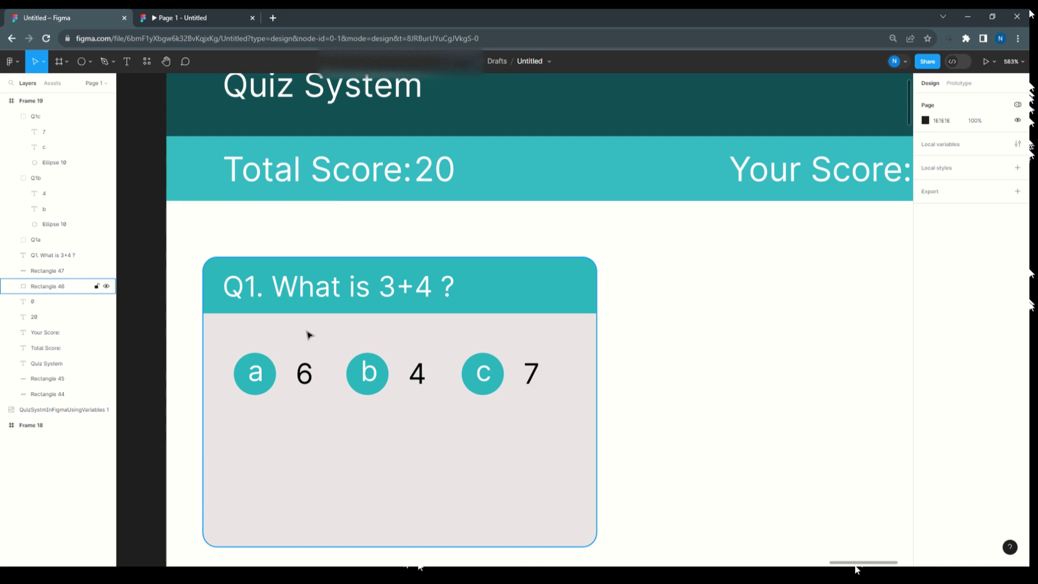
left_click(85, 68)
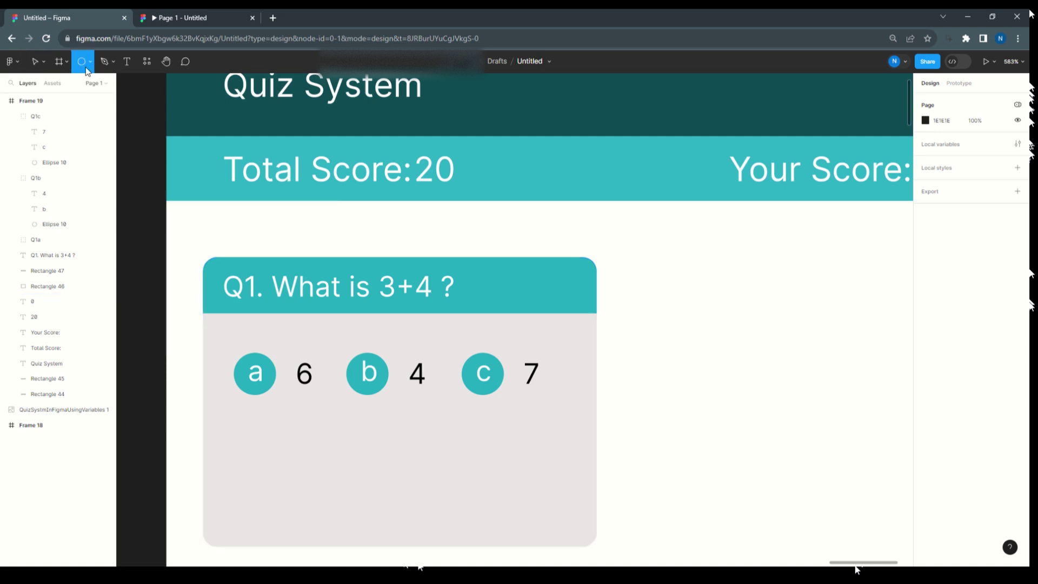
left_click(247, 342)
key("Delete")
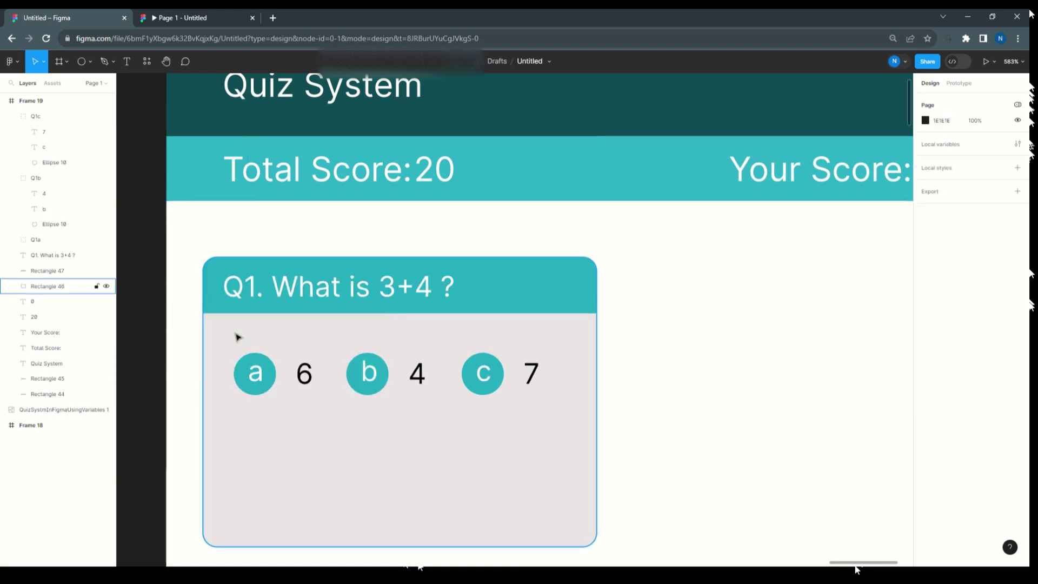
Duplicate the card's background rectangle, bring the copy to the front of all layers and place it below the question header at about X 12, Y 100
left_click(255, 328)
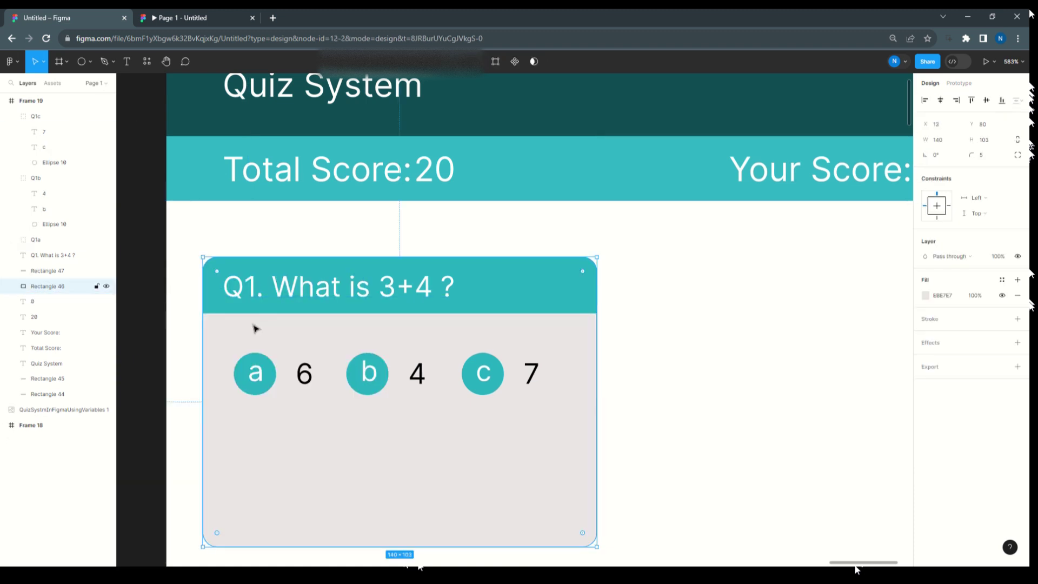
left_click_drag(256, 328, 316, 340)
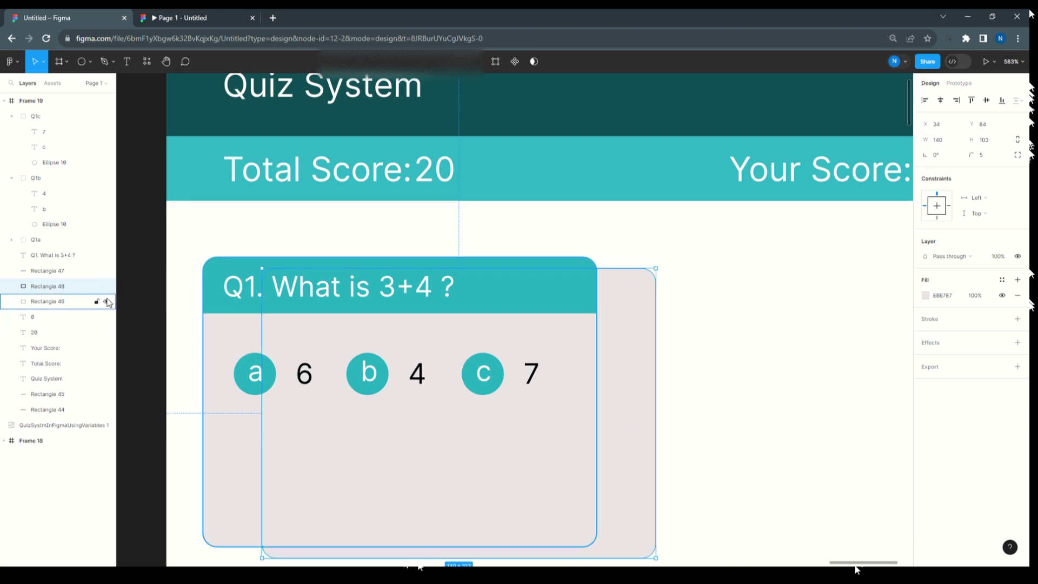
left_click_drag(63, 283, 91, 108)
left_click_drag(311, 329, 269, 364)
scroll(385, 296, "down", 3)
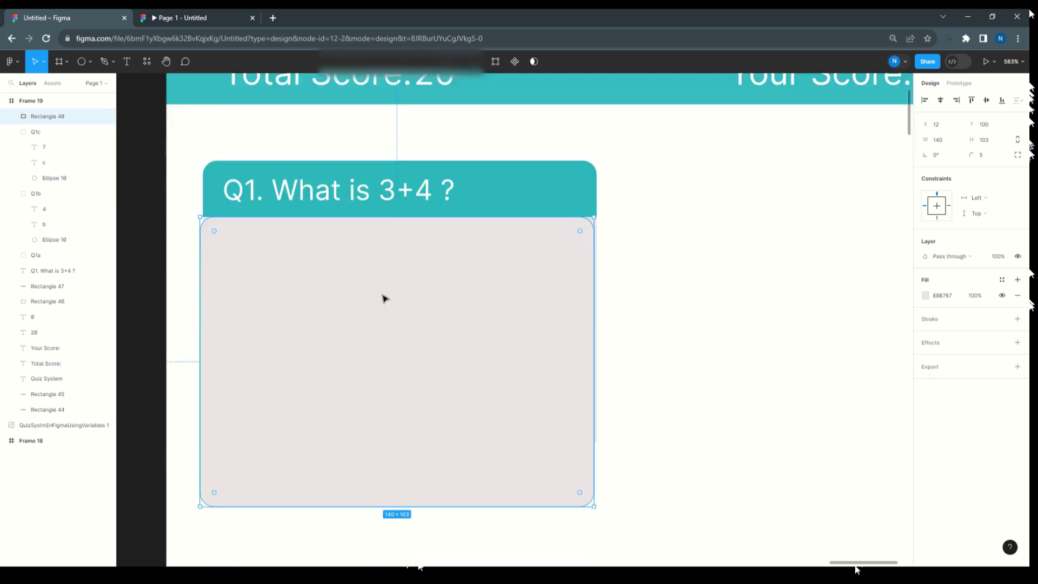
Fill the duplicated rectangle with teal 2CB1C3 and set its top corner radii to 0
left_click(925, 297)
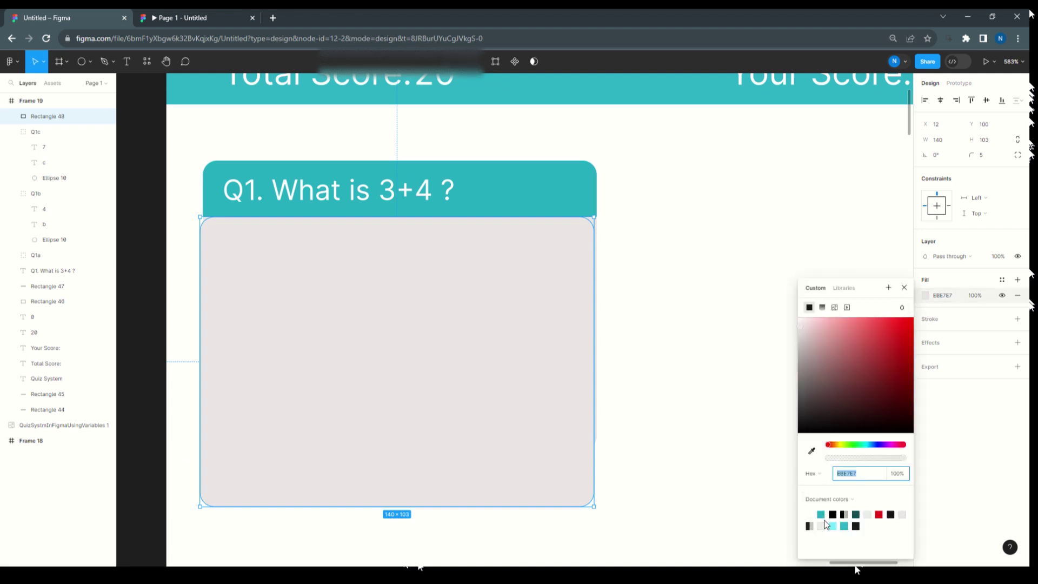
left_click(845, 525)
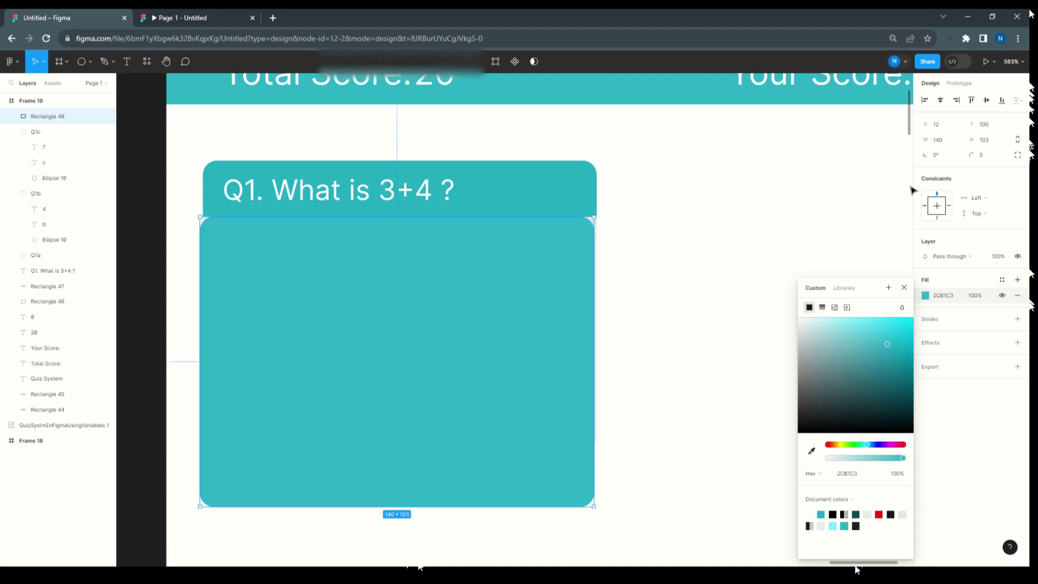
left_click(1018, 156)
left_click(822, 181)
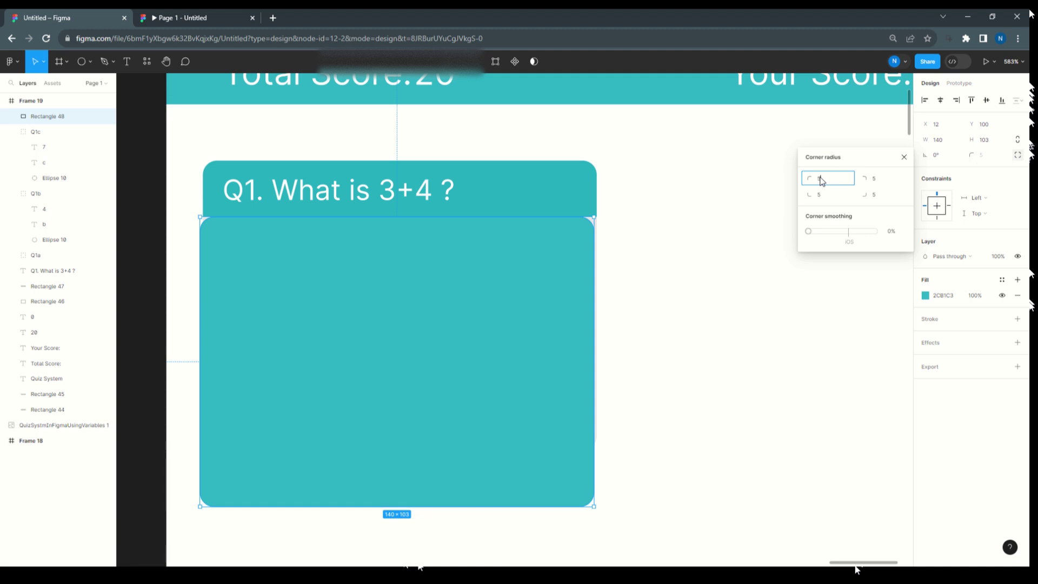
type("0")
left_click(787, 249)
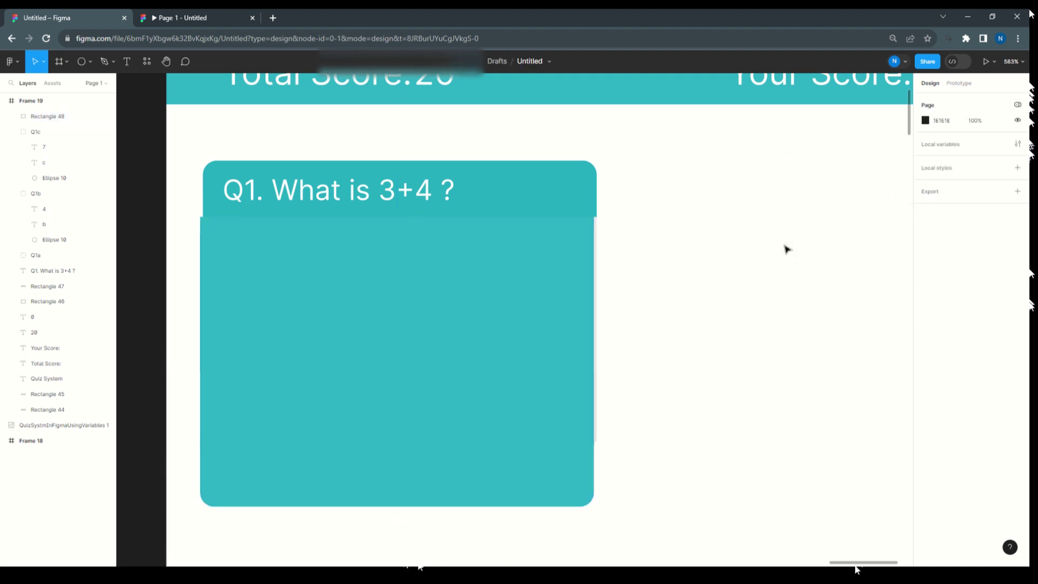
Align the teal rectangle with the card at X 13, Y 100 and reduce its height to 83
left_click(428, 290)
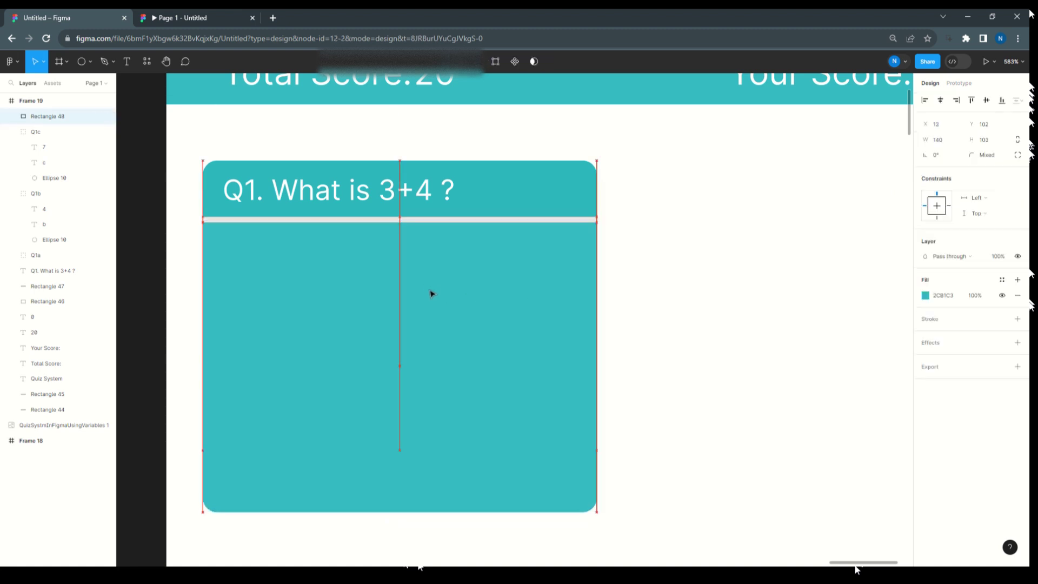
left_click_drag(432, 293, 431, 290)
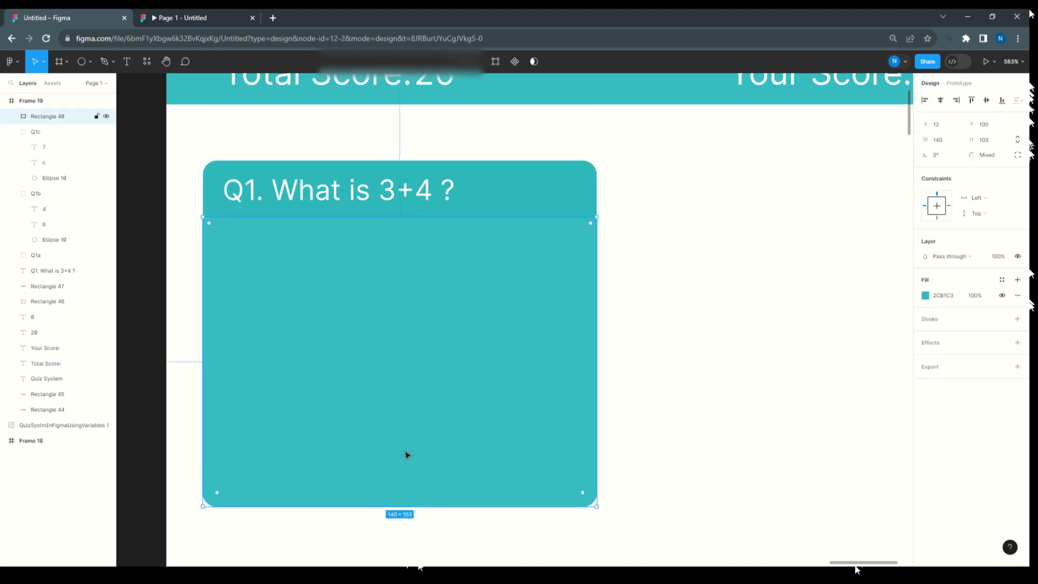
left_click_drag(394, 506, 402, 450)
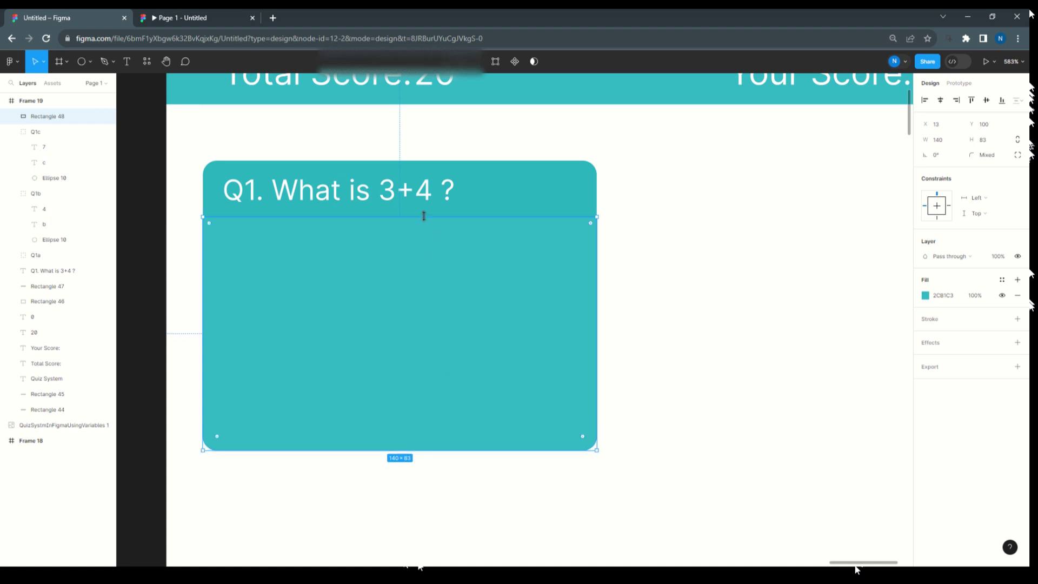
Darken the fill of the teal overlay rectangle covering the answer options to 26909E
left_click(926, 295)
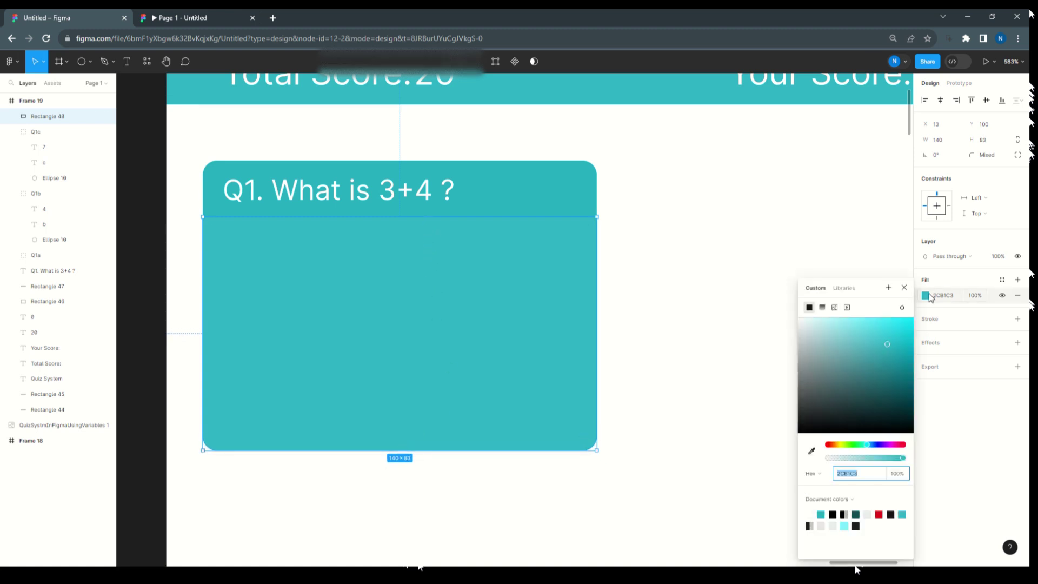
left_click(887, 359)
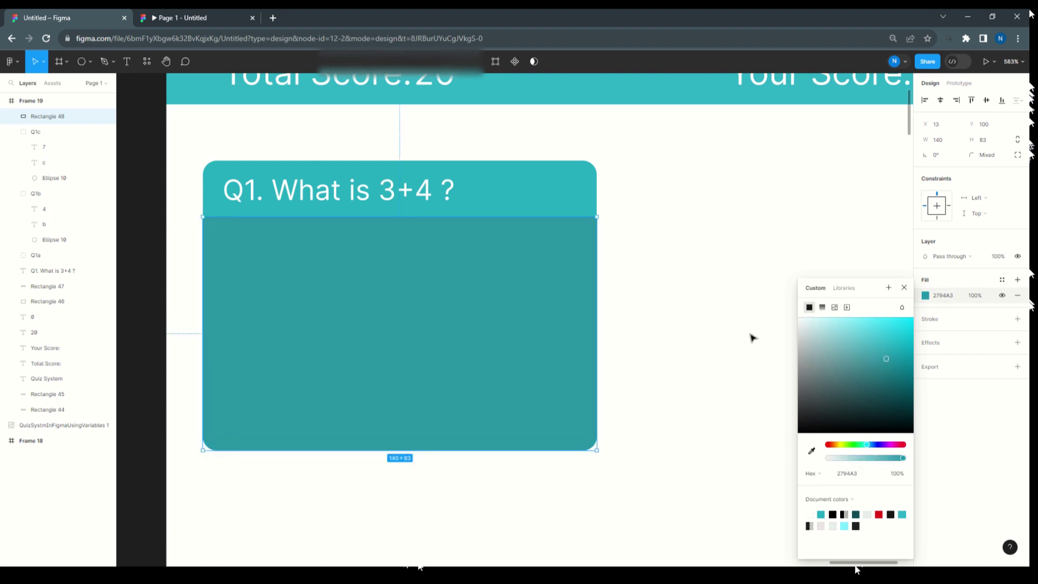
left_click(886, 361)
left_click(714, 298)
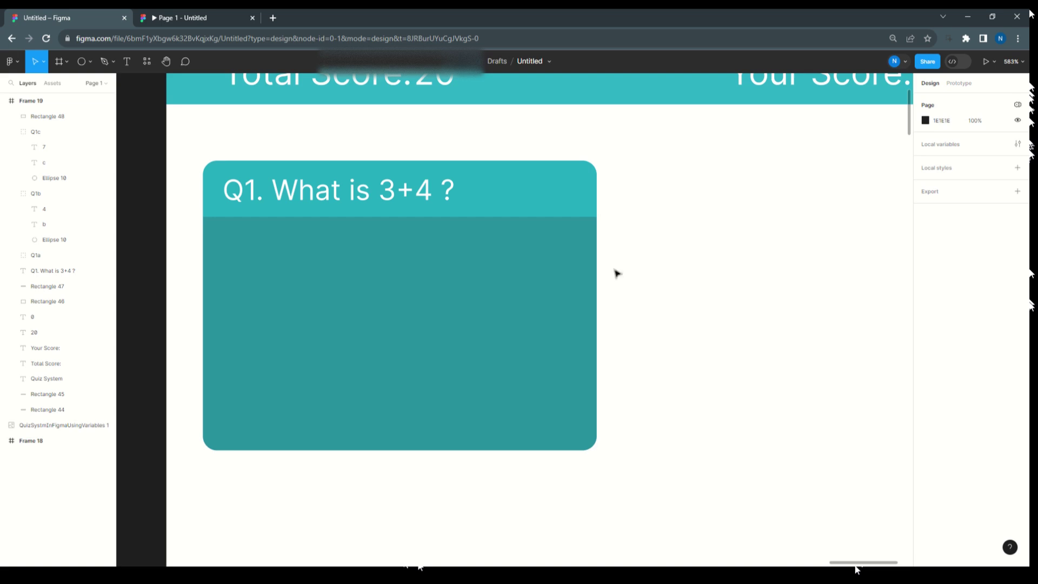
Draw a rectangle about 18 × 13 on the overlay panel as a placeholder for an icon
left_click(89, 65)
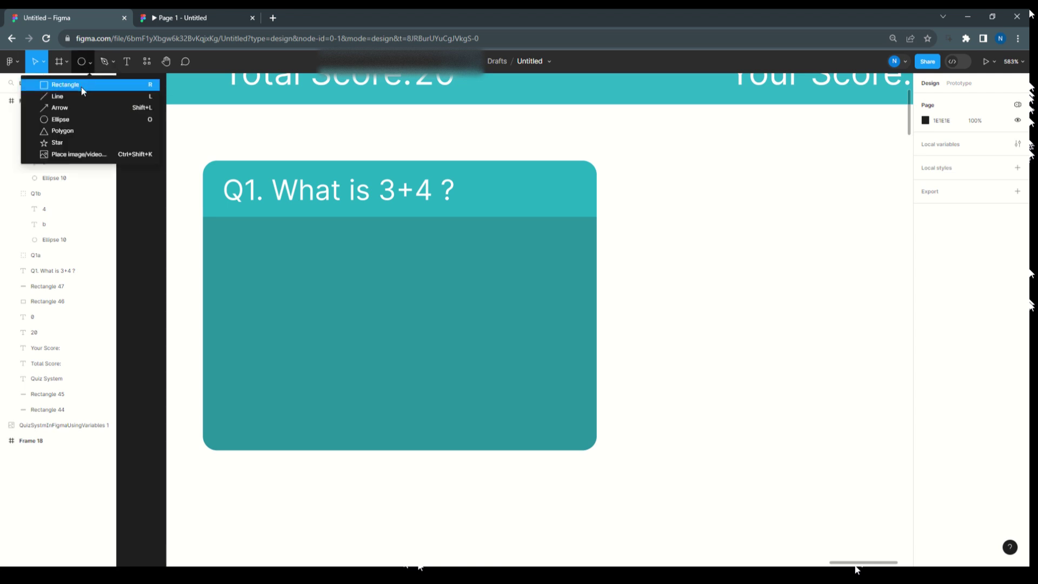
left_click(81, 86)
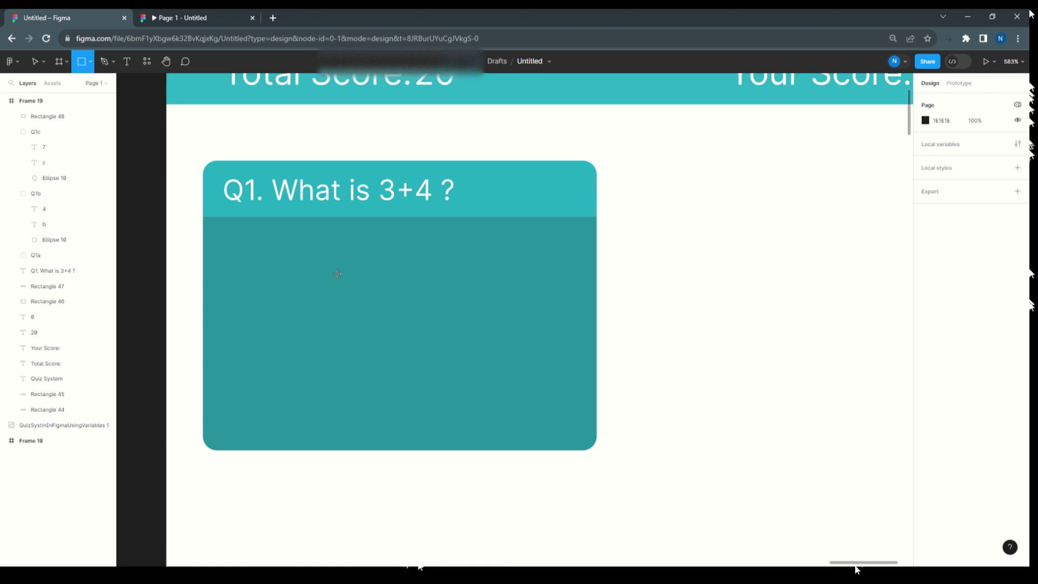
mouse_move(338, 274)
left_mouse_down()
mouse_move(348, 299)
mouse_move(389, 310)
left_mouse_up()
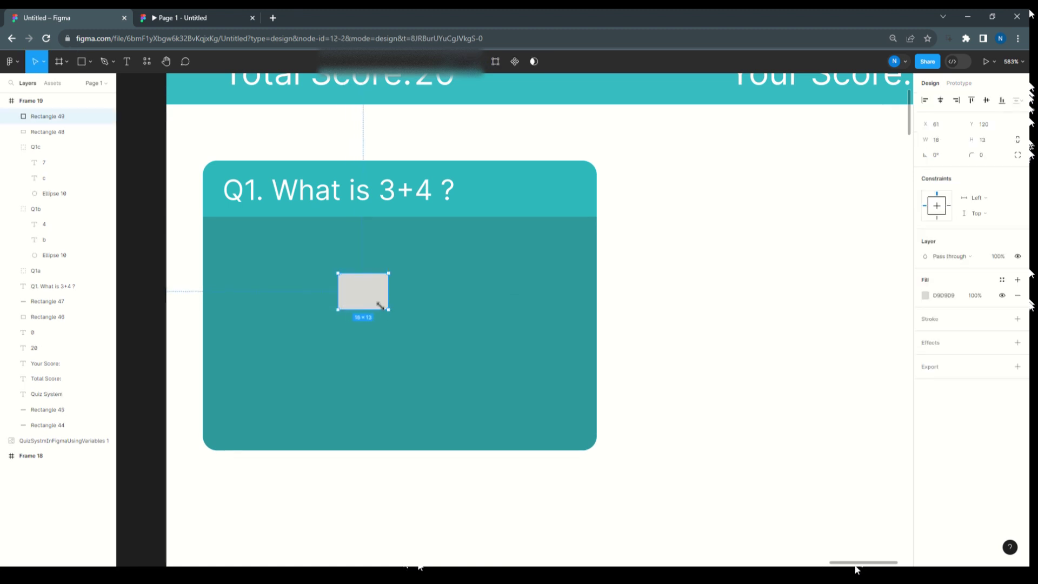
Import the padlock image and place it as the fill of the small placeholder rectangle
left_click(89, 62)
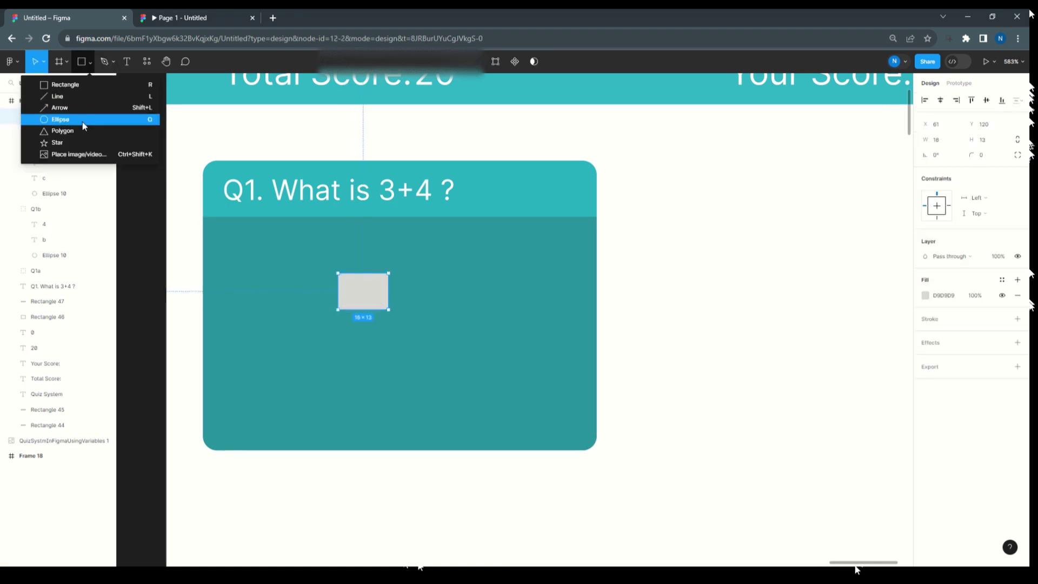
left_click(81, 155)
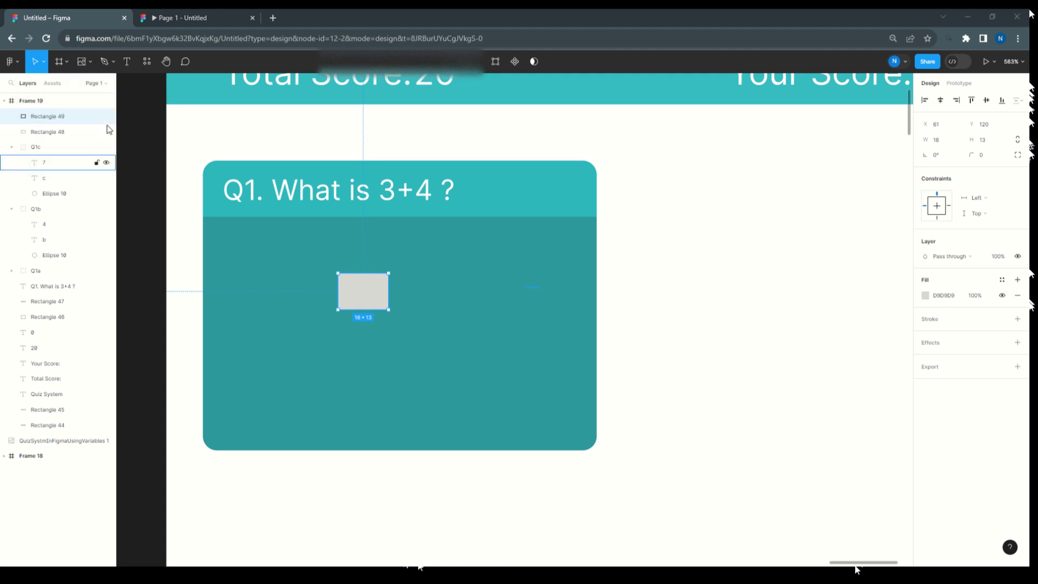
left_click(530, 458)
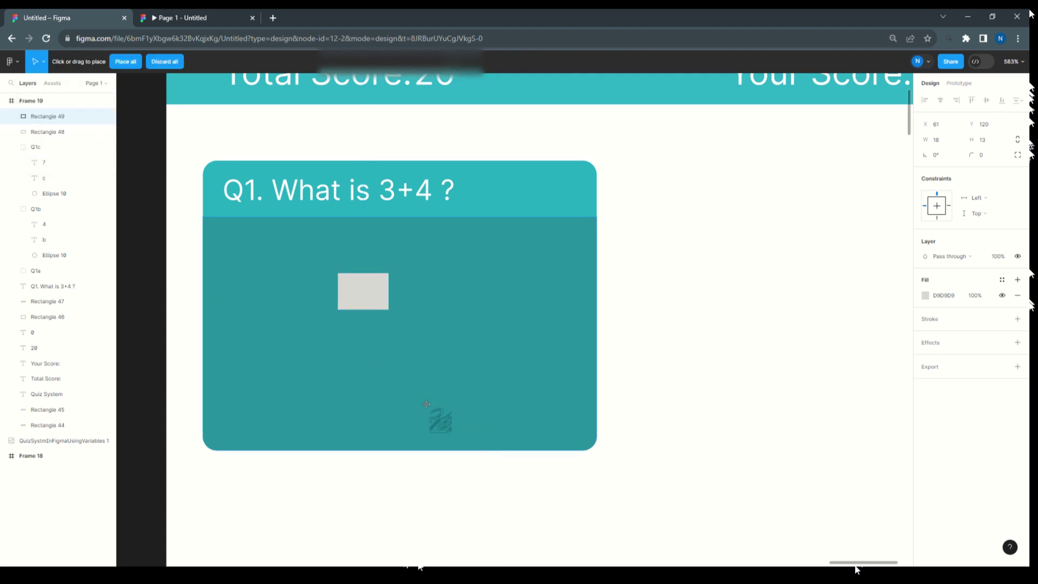
left_click(346, 293)
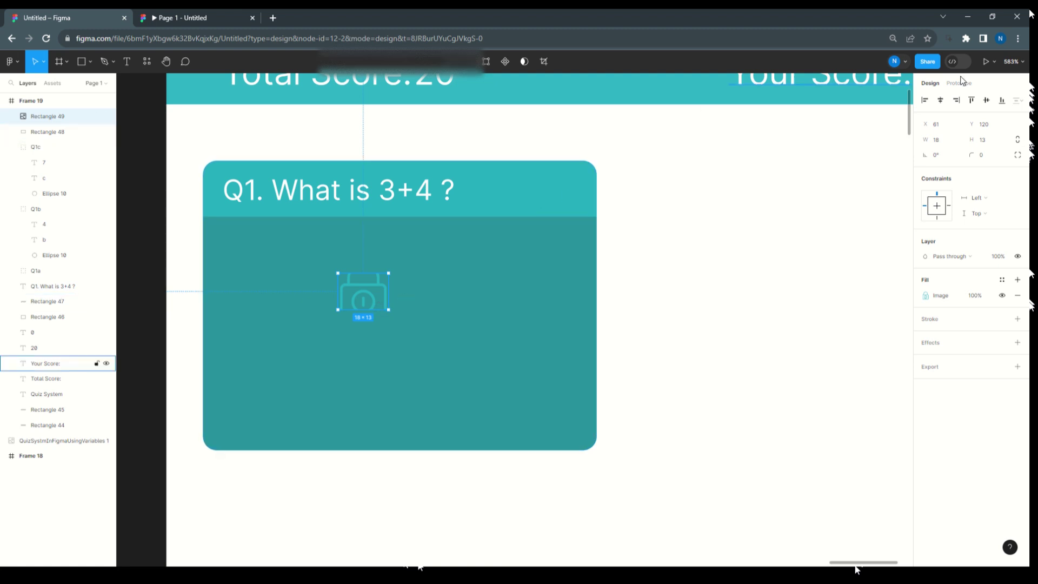
Resize the padlock image to 21 × 29 and move it to about X 73, Y 115 on the overlay
left_click(942, 148)
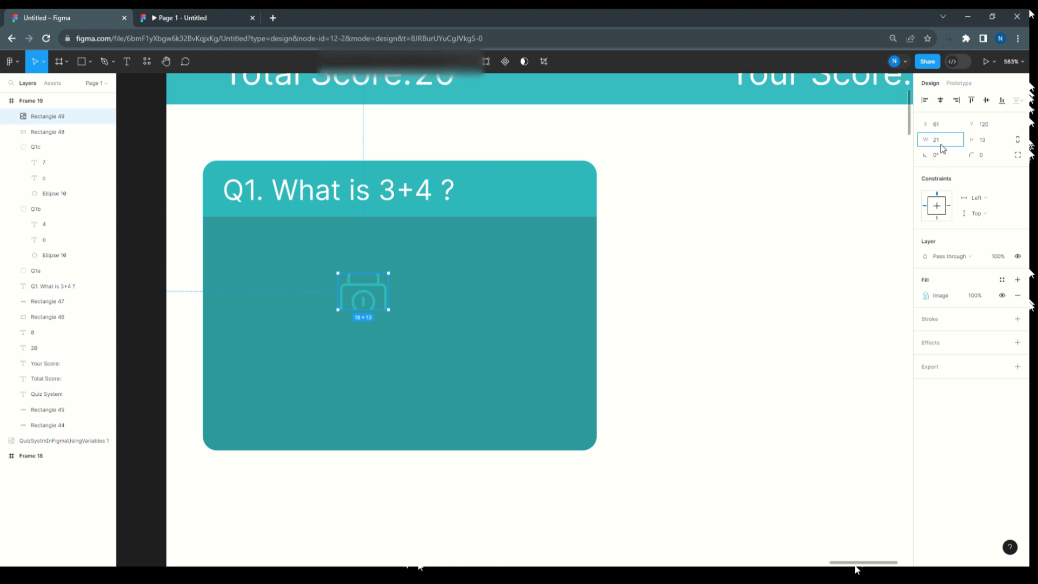
left_click(992, 141)
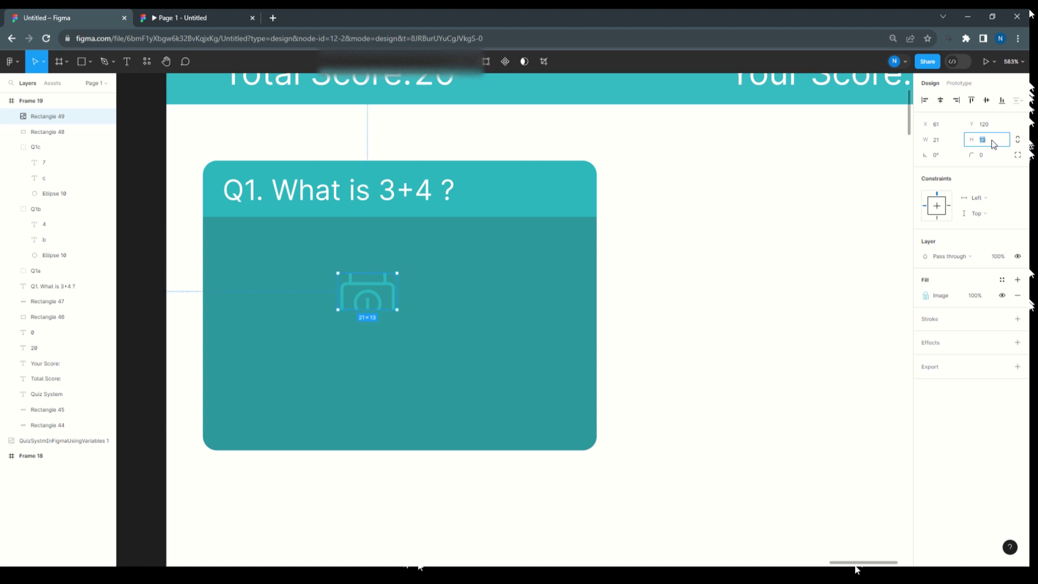
type("29")
key("Return")
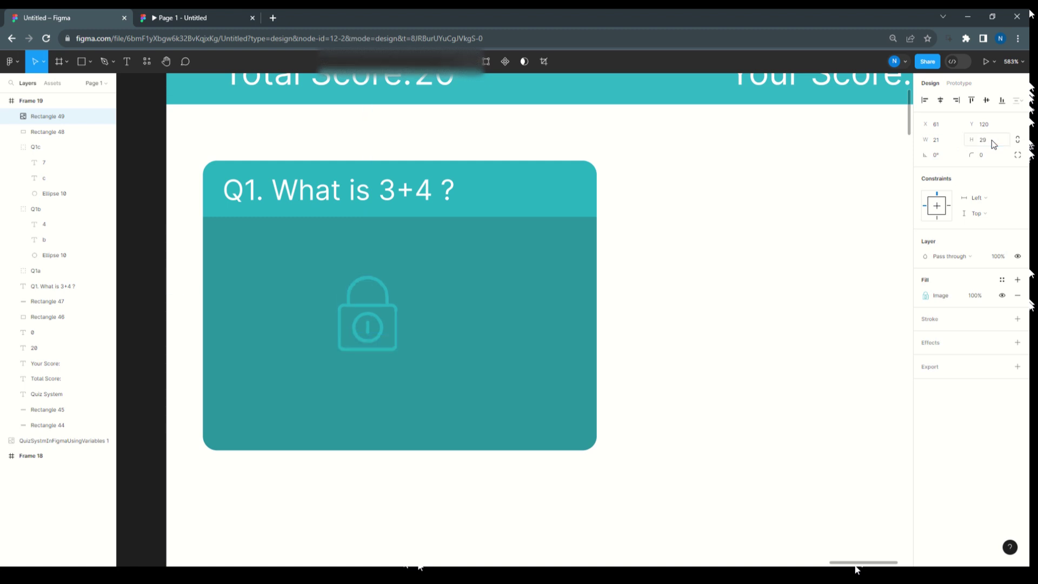
left_click_drag(380, 311, 415, 294)
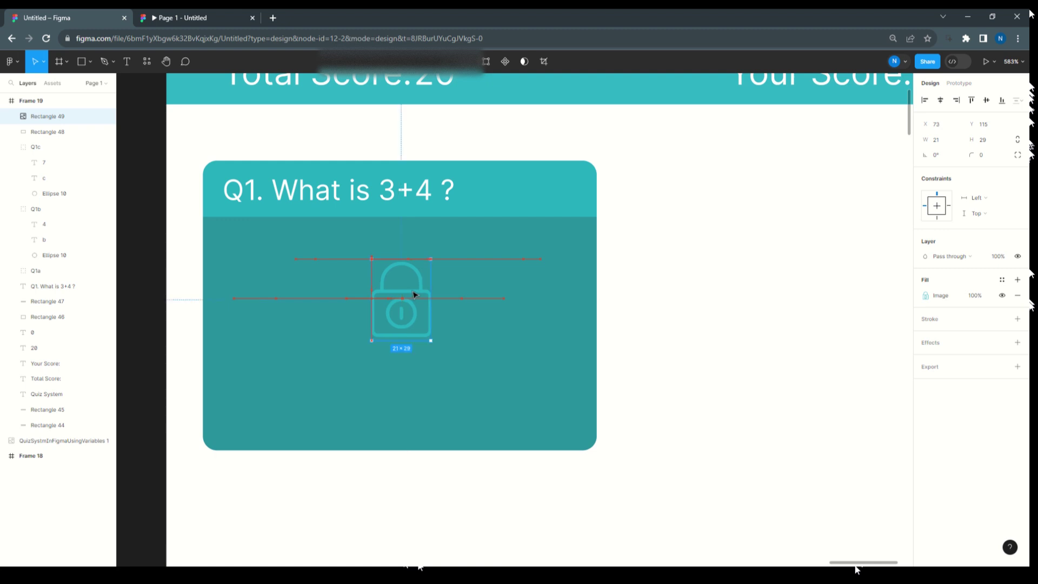
Change the overlay rectangle's fill to dark teal 1C636D
left_click(543, 323)
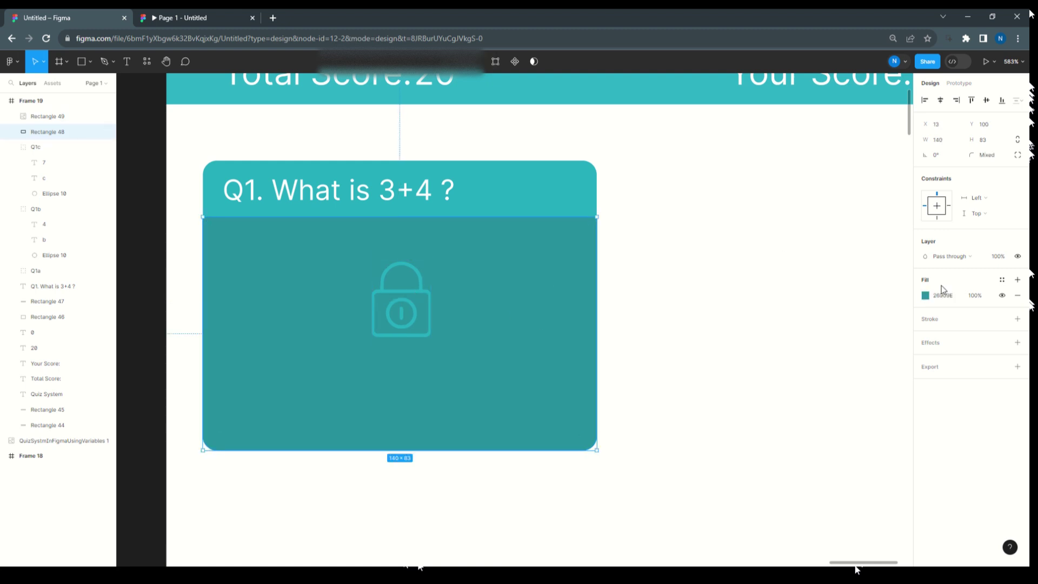
left_click(925, 295)
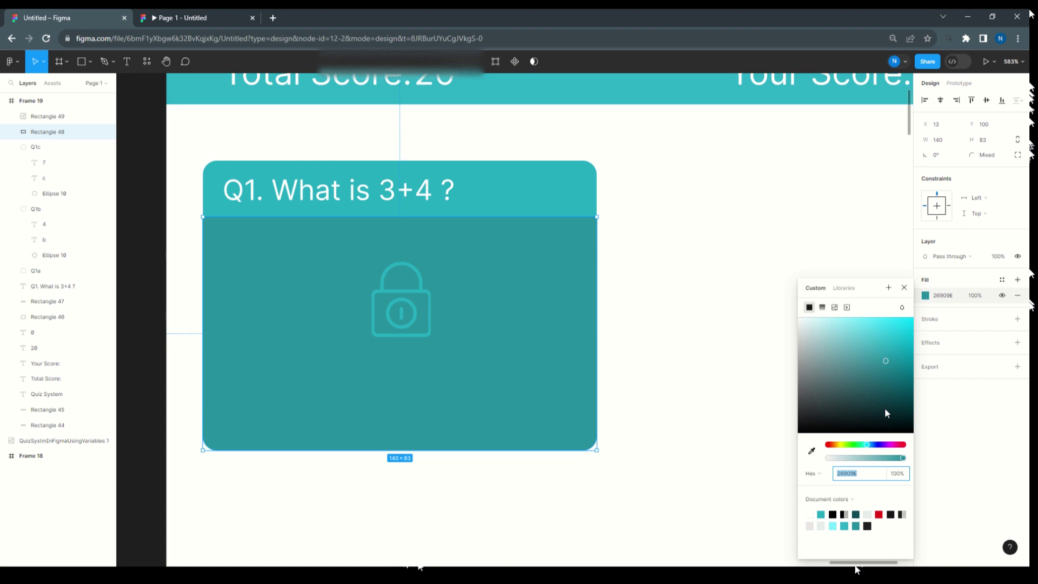
left_click(884, 385)
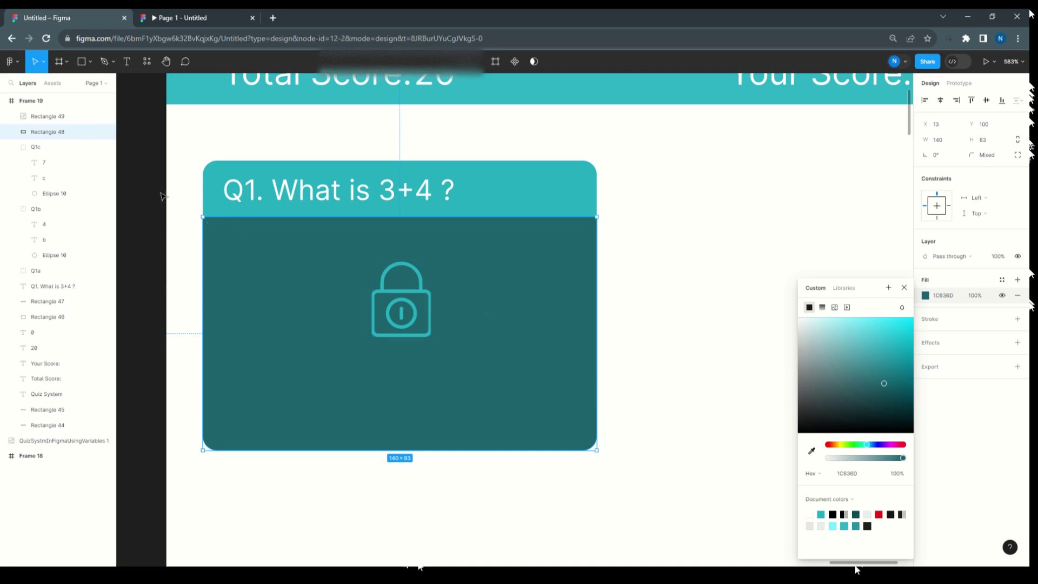
Align the padlock image to the vertical centre of the overlay rectangle
left_click(53, 121, "shift")
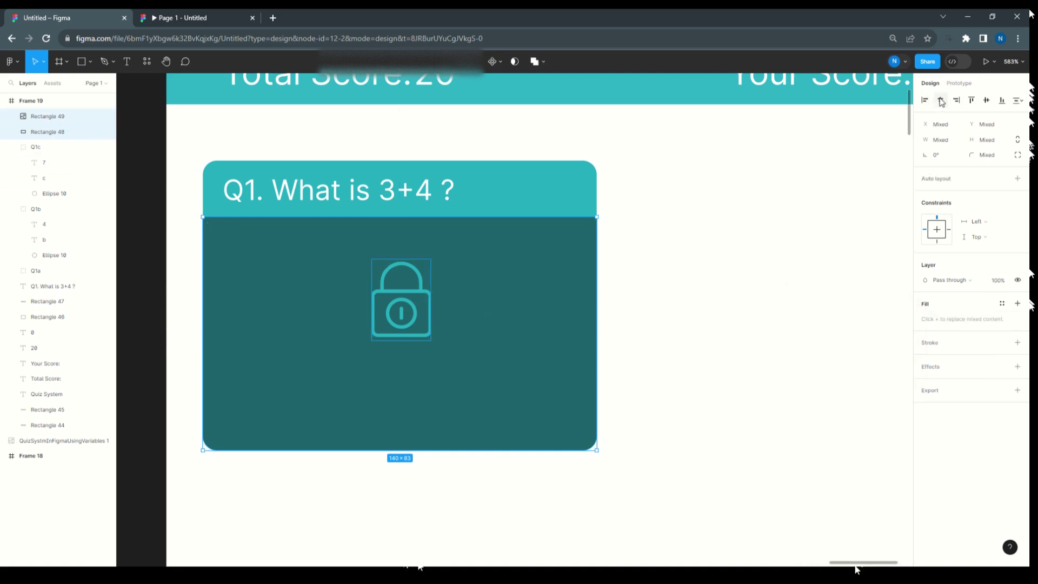
left_click(987, 101)
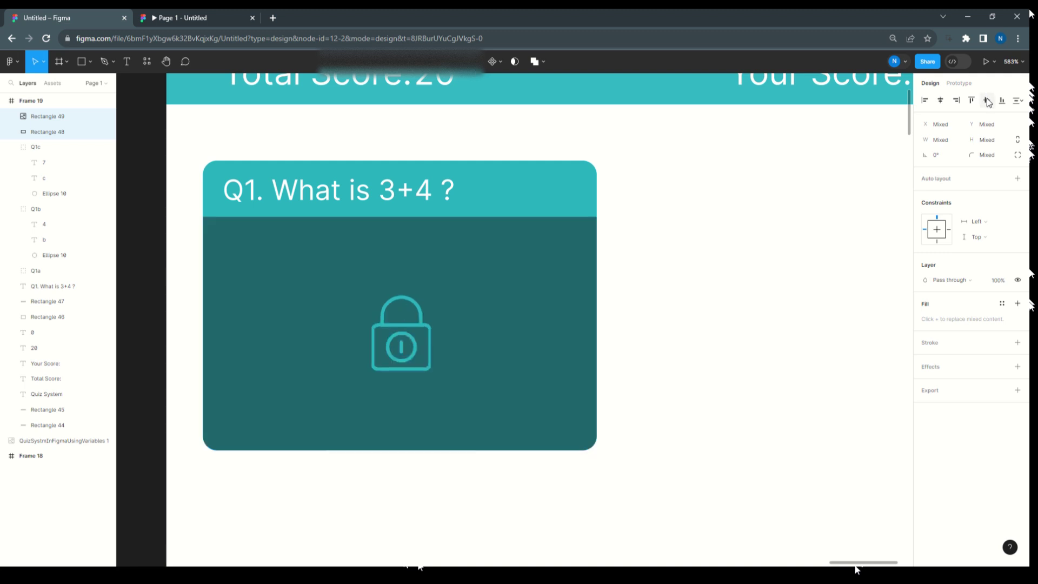
left_click(771, 249)
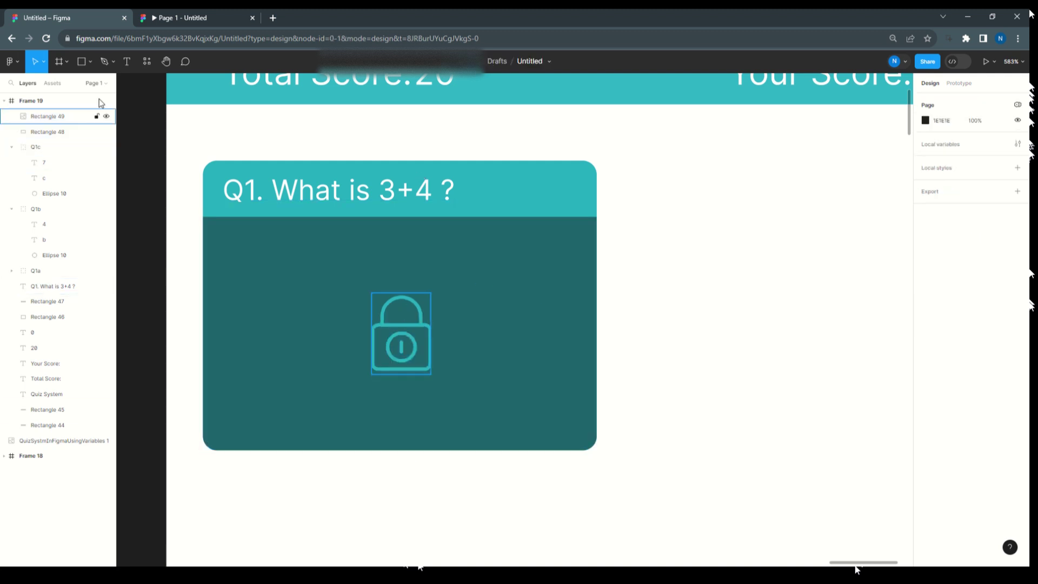
Add the text "Wrong Answer" below the padlock at about X 66, Y 164
left_click(127, 62)
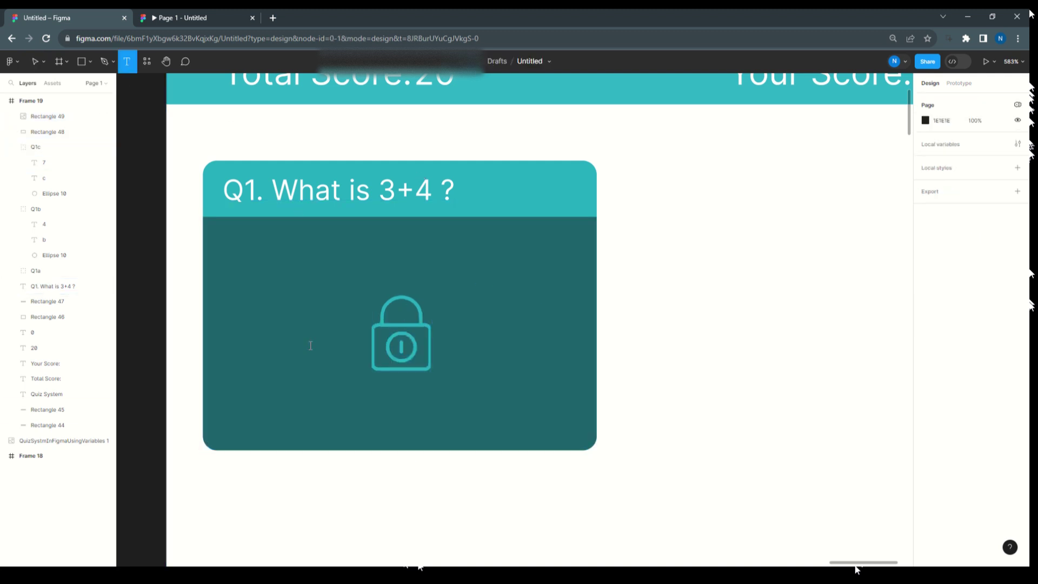
left_click(353, 397)
type("W")
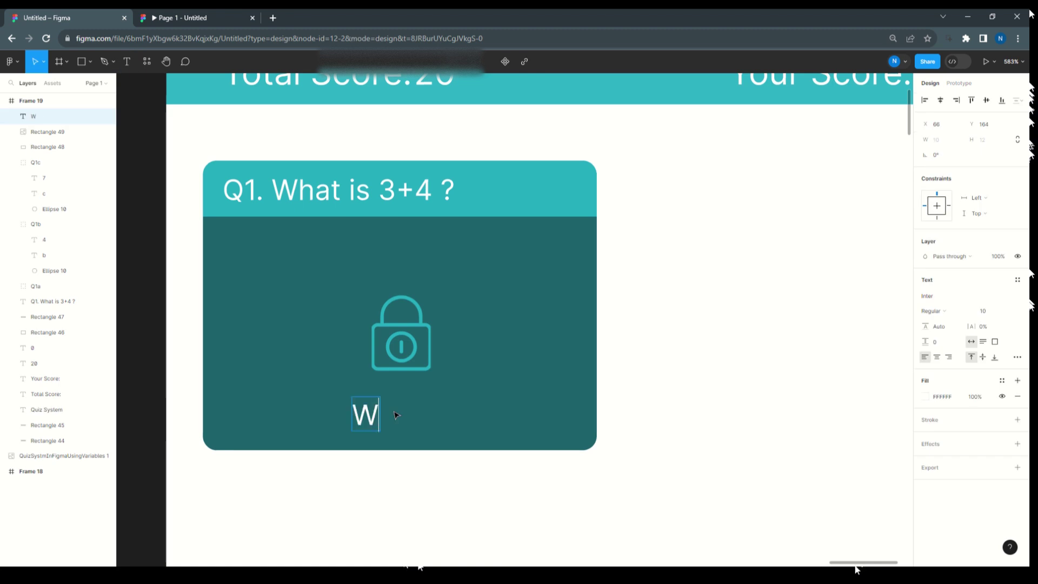
type("rong ")
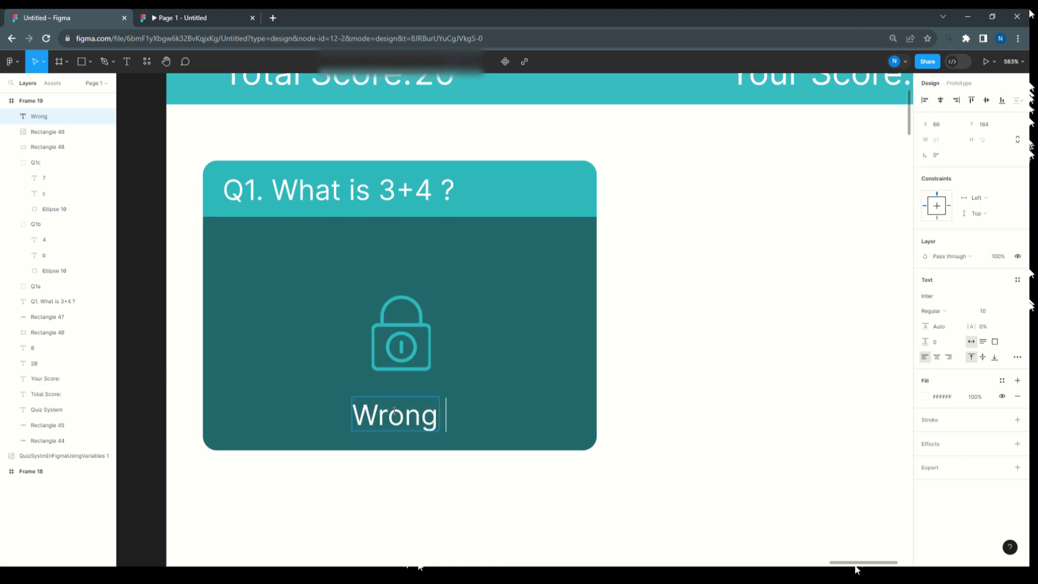
type("Answer")
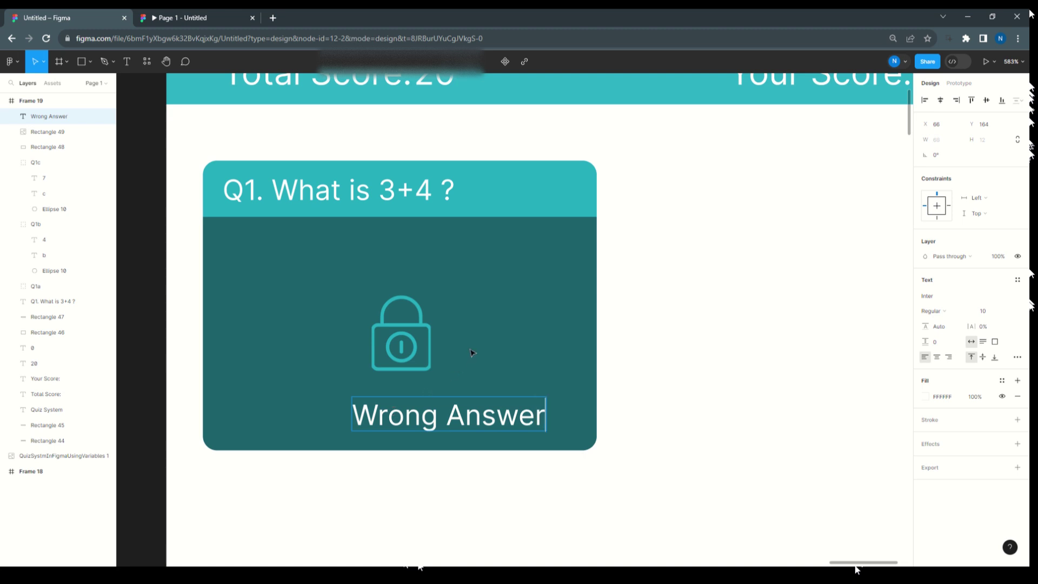
key("Escape")
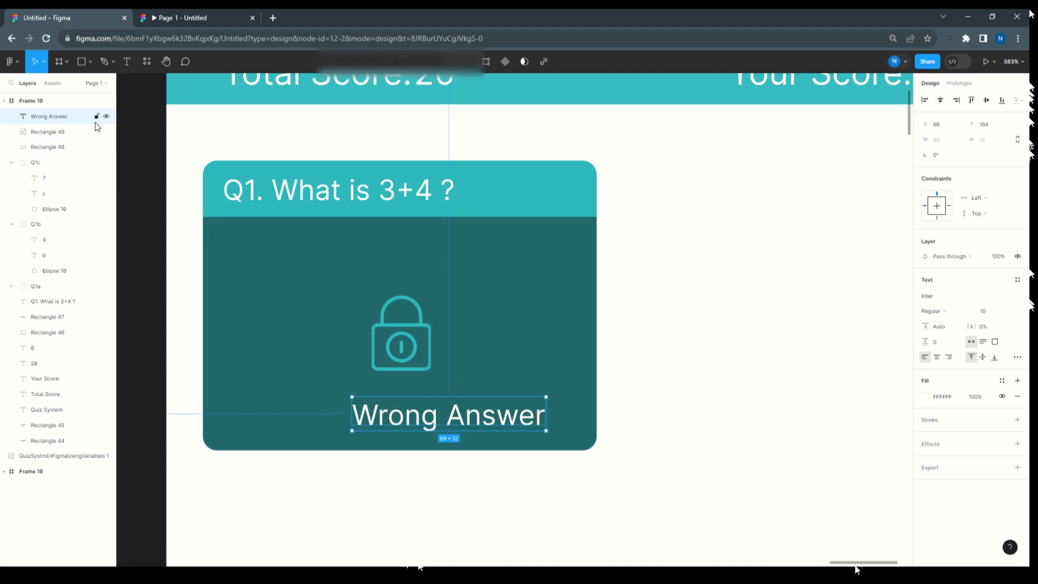
Centre the "Wrong Answer" text horizontally on the overlay rectangle
left_click(64, 148)
left_click(56, 118, "shift")
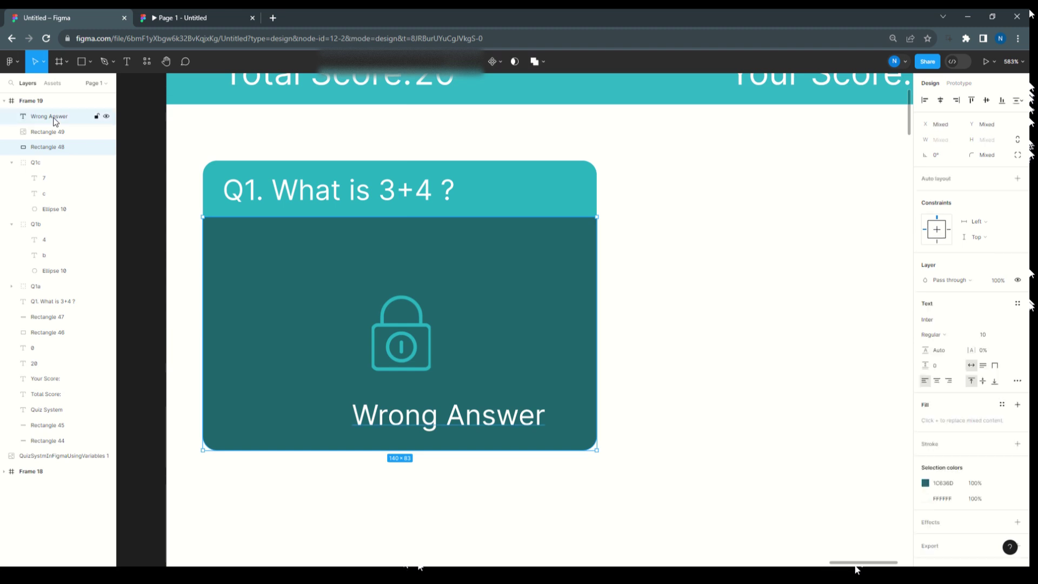
left_click(943, 100)
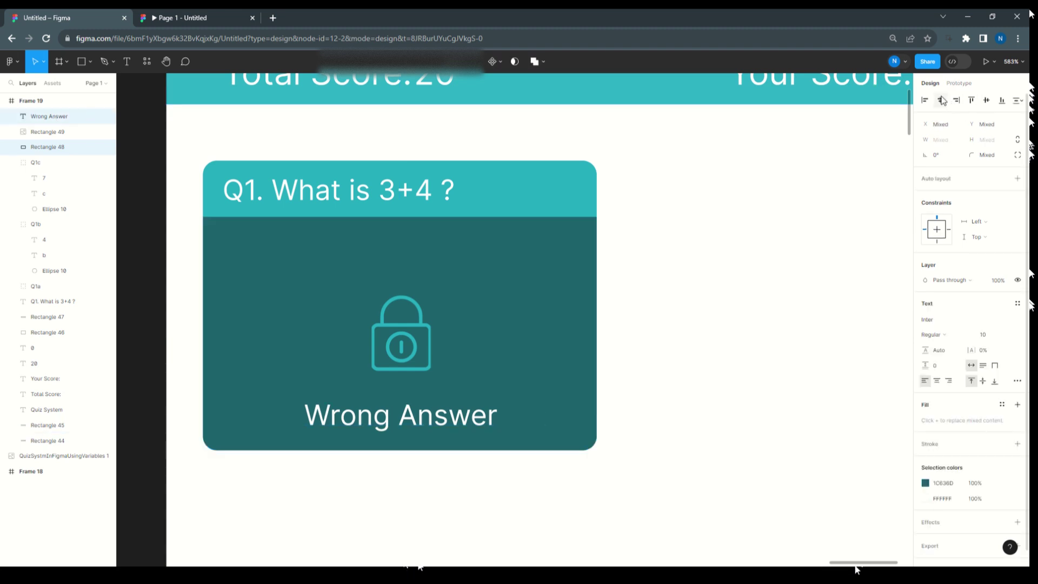
Duplicate the "Wrong Answer" text just above the original at about X 50, Y 155 and change the copy to "Right Answer"
left_click(383, 427)
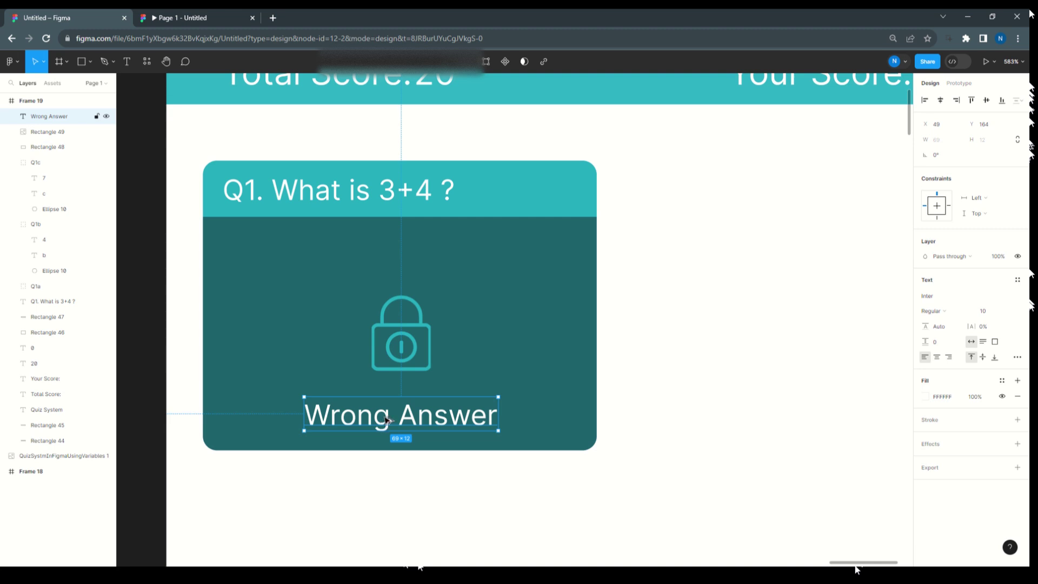
left_click_drag(382, 427, 319, 381)
double_click(391, 389)
left_click(381, 390)
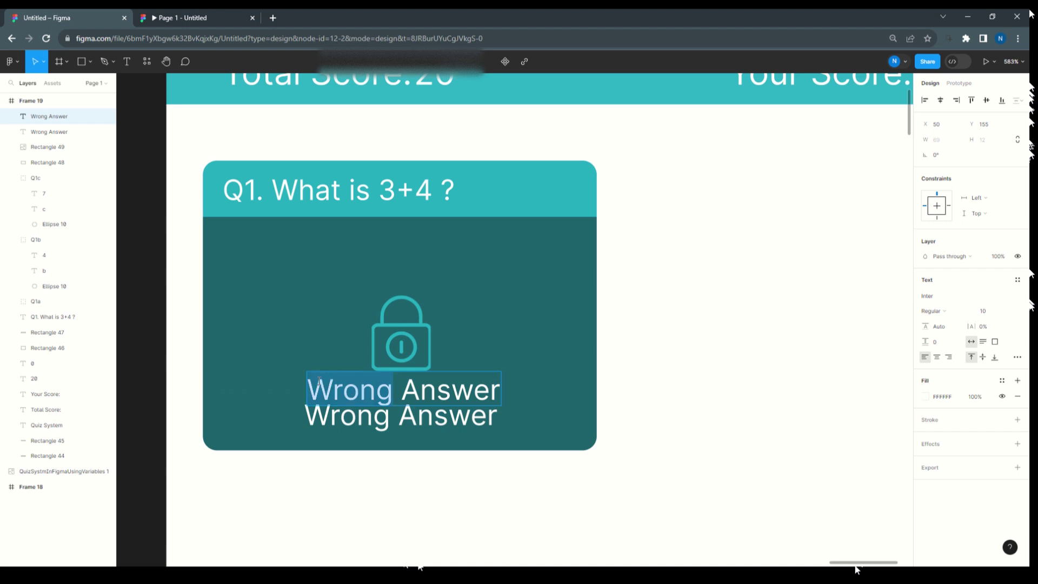
type("Right")
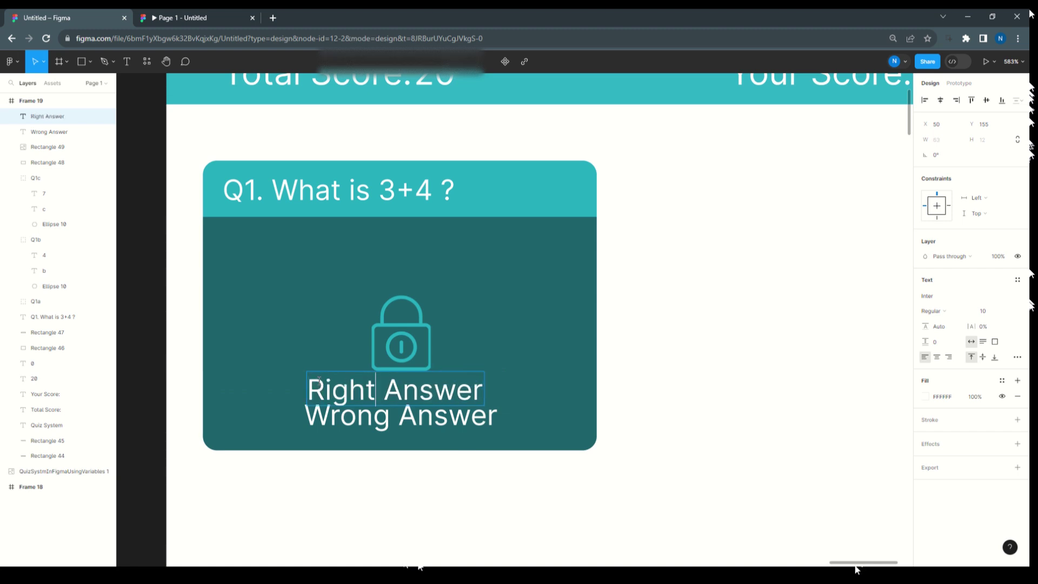
key("Escape")
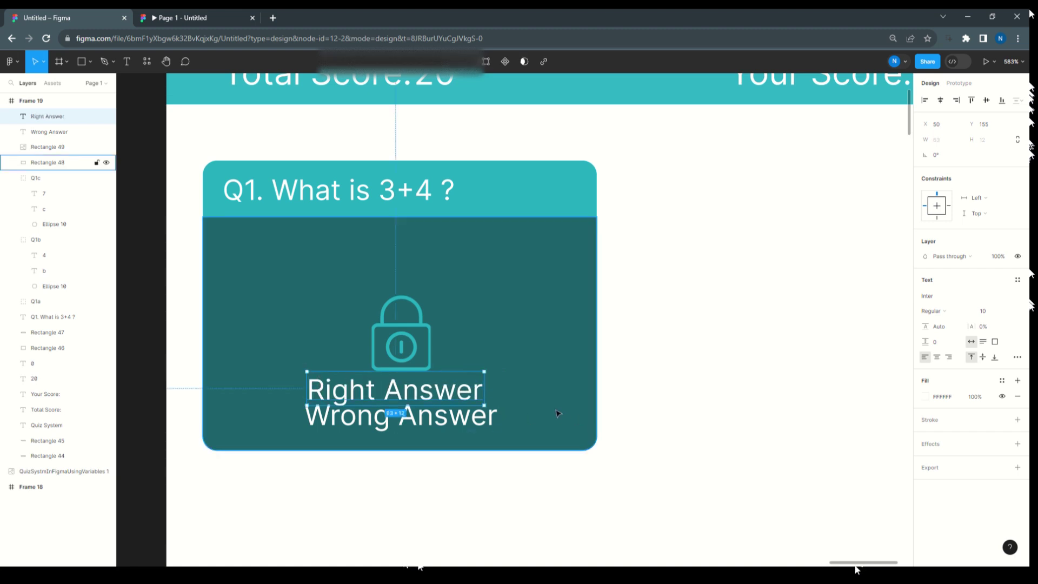
Centre the "Right Answer" text horizontally on the overlay rectangle and leave only that text selected
left_click(559, 414)
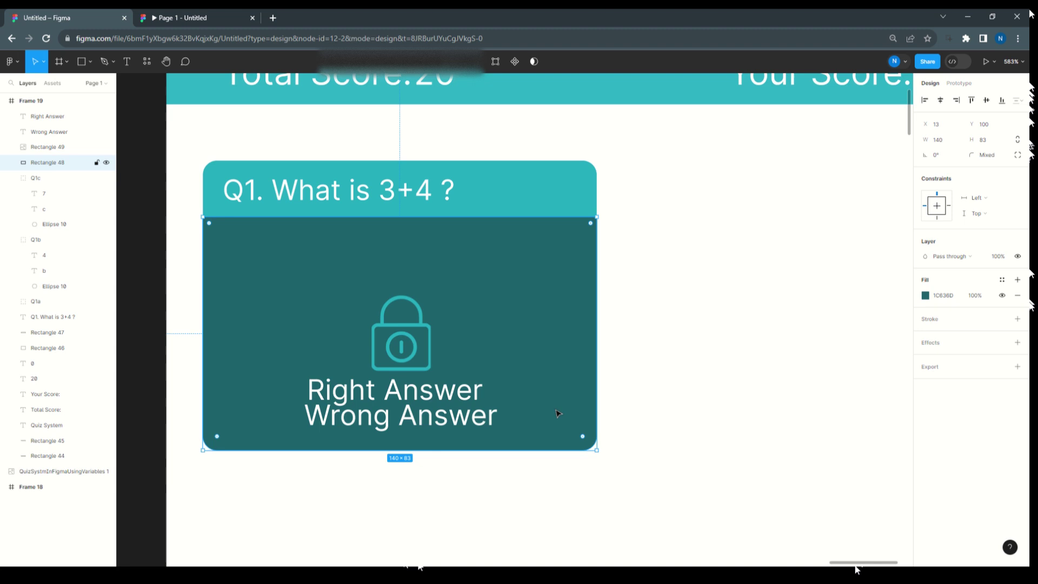
left_click(61, 120, "shift")
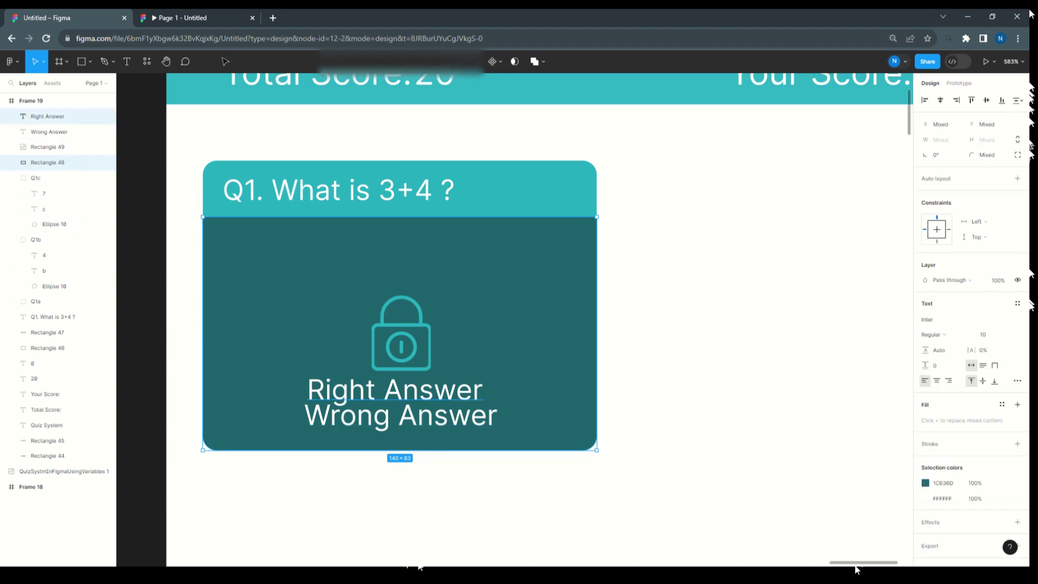
left_click(940, 100)
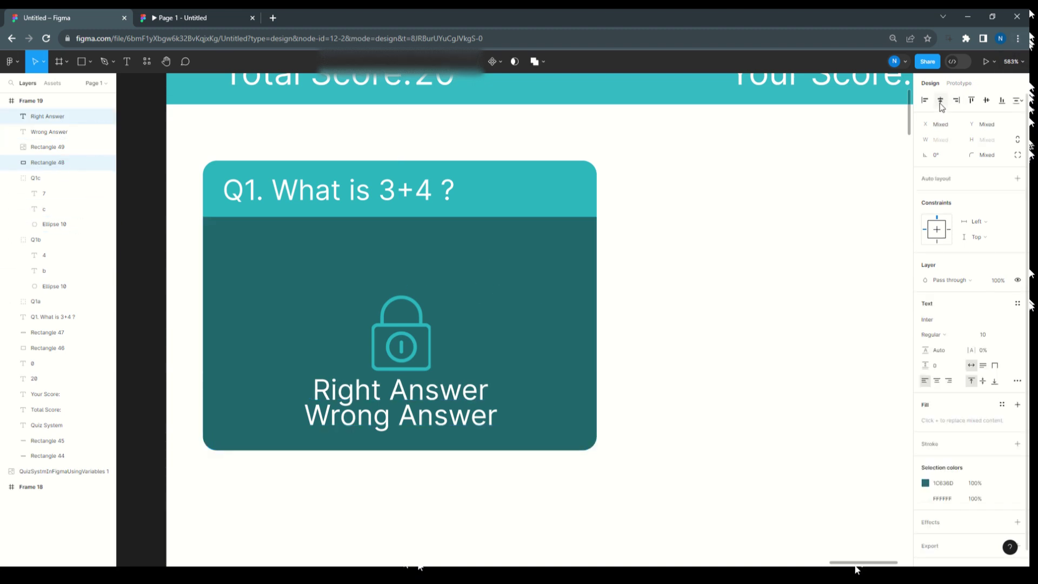
left_click(436, 400)
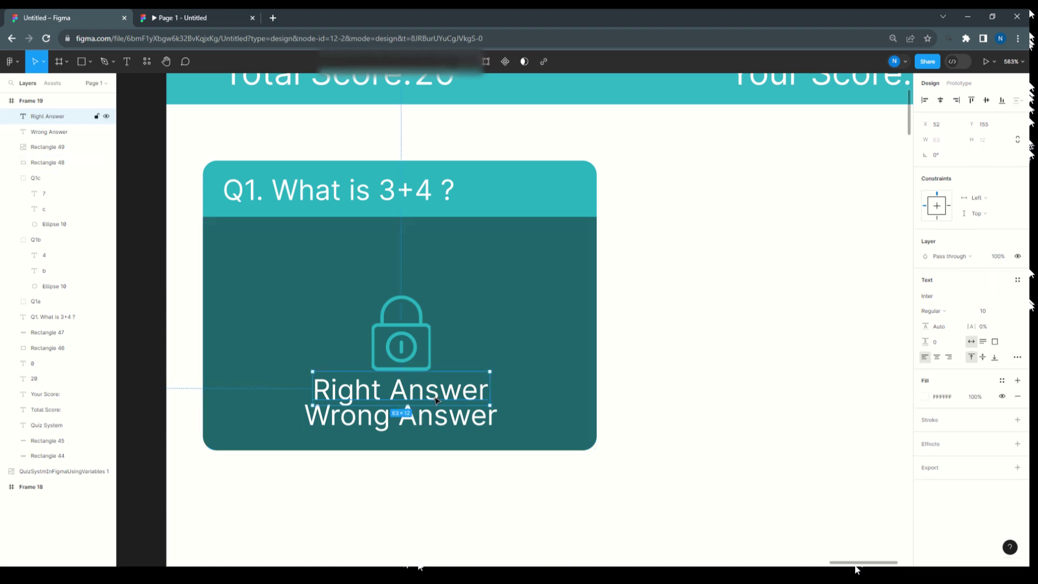
Move the "Right Answer" text down to Y 164 over "Wrong Answer" and raise the padlock to Y 117
key("shift+Down")
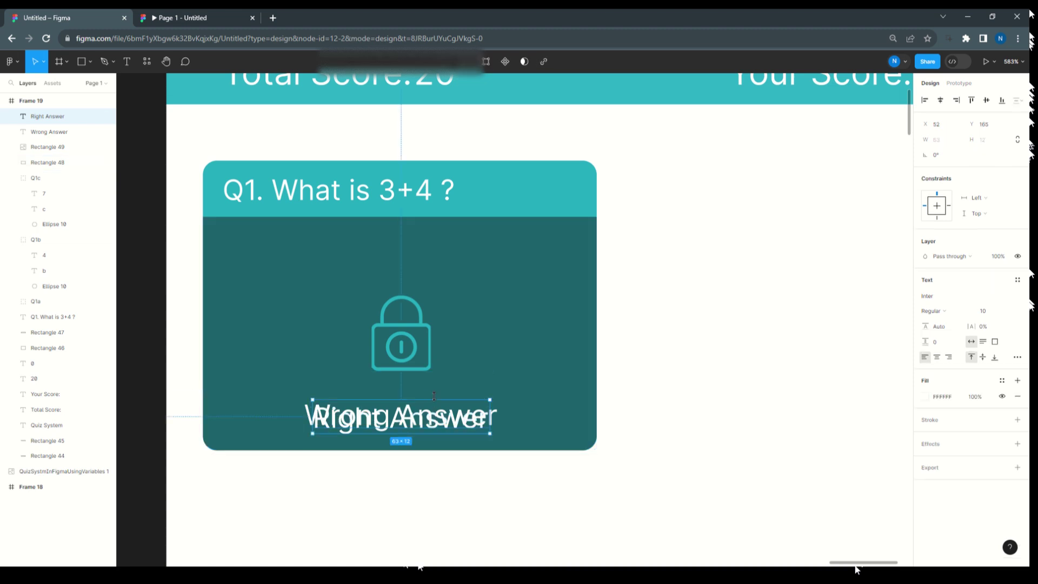
key("Up")
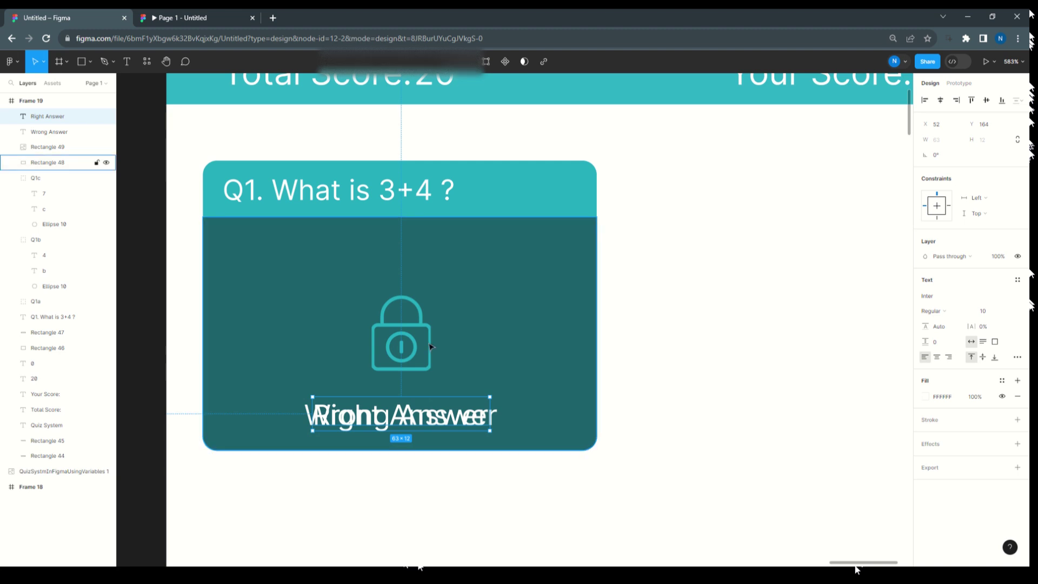
left_click(382, 345)
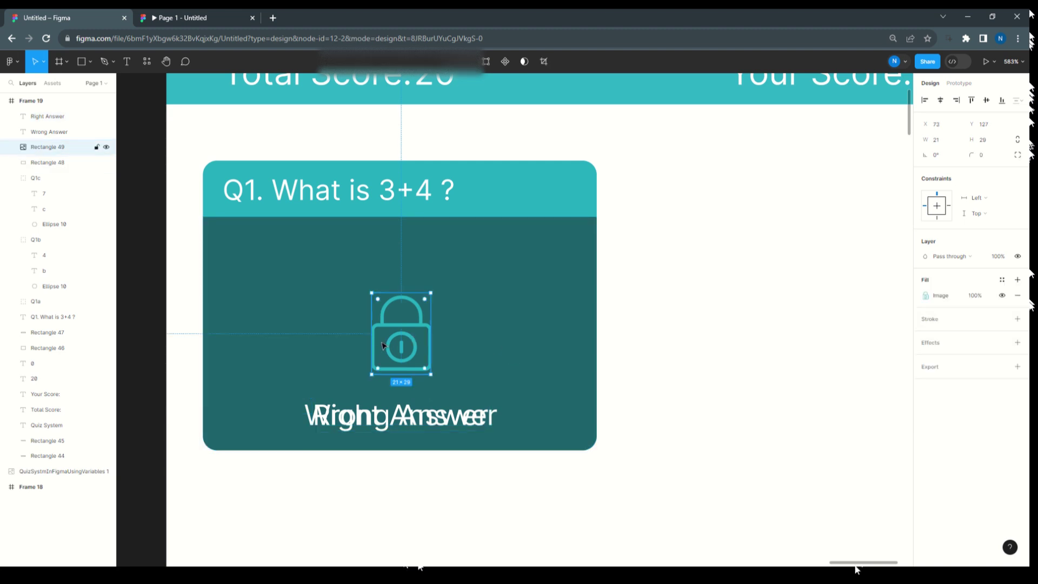
key("shift+Up")
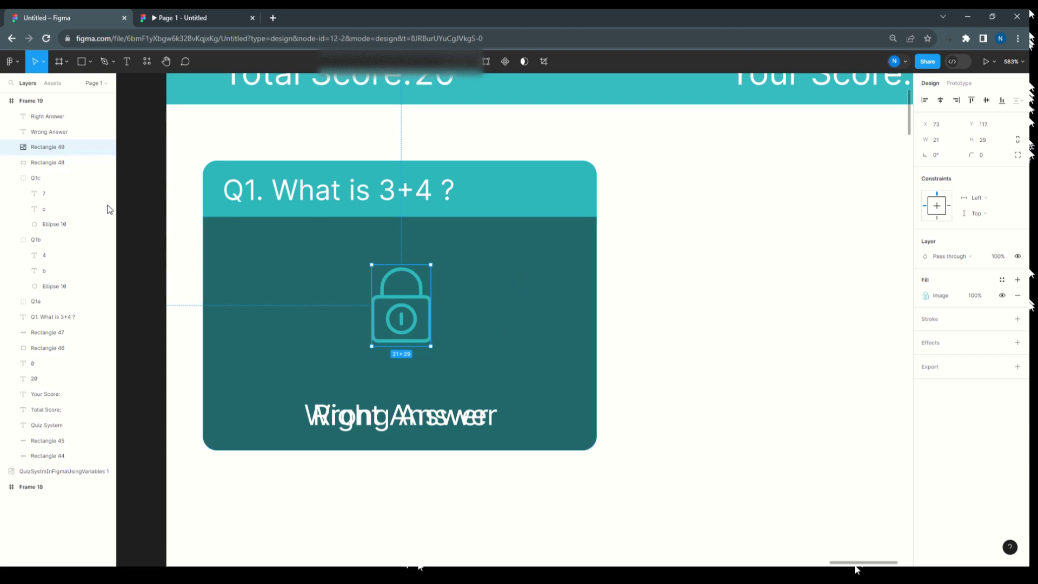
Group the padlock, the dark teal rectangle and both answer texts, and rename the group "Lock"
left_click(70, 161, "shift")
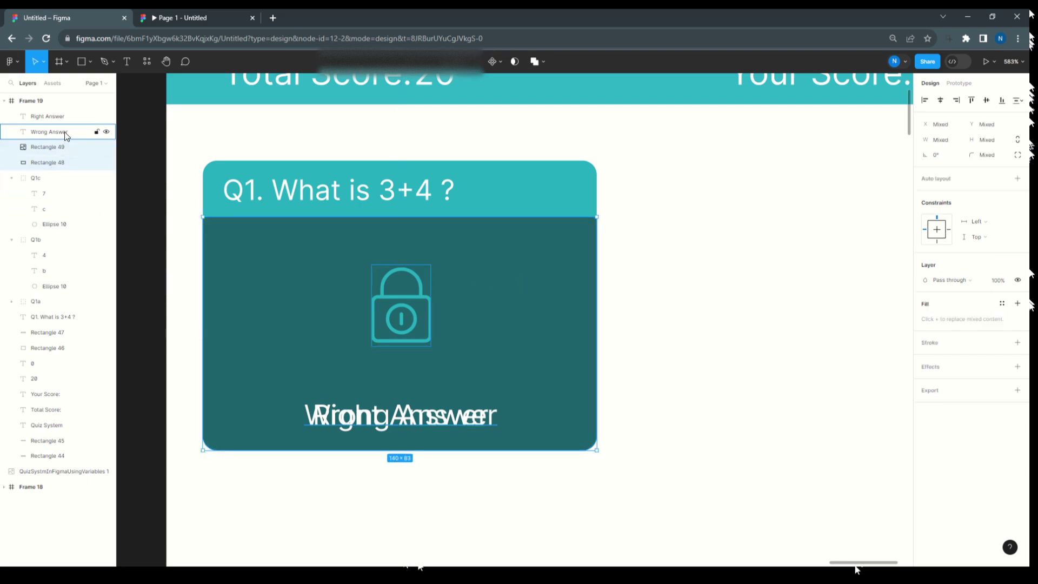
left_click(63, 117, "shift")
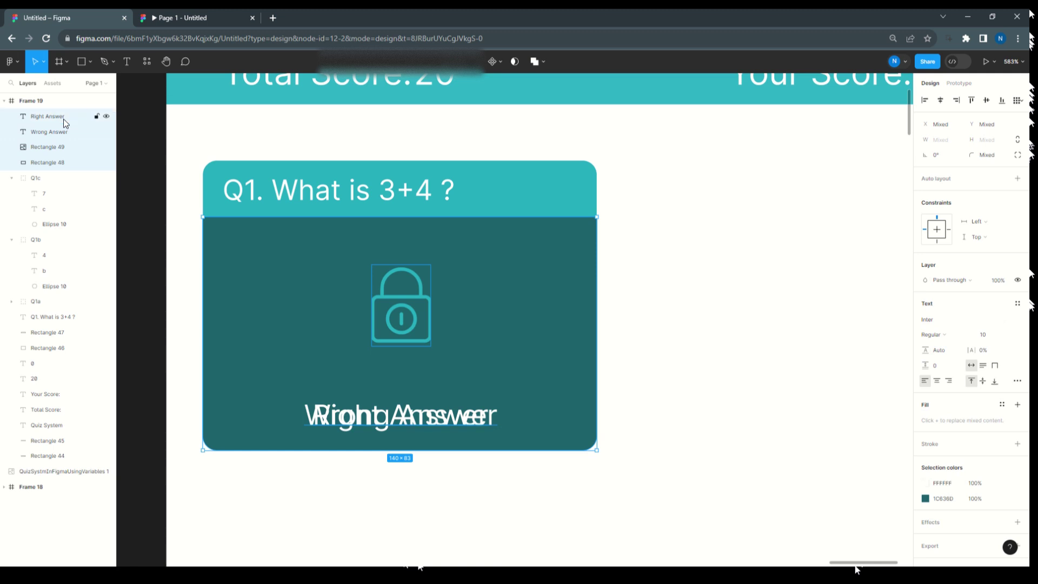
key("ctrl+g")
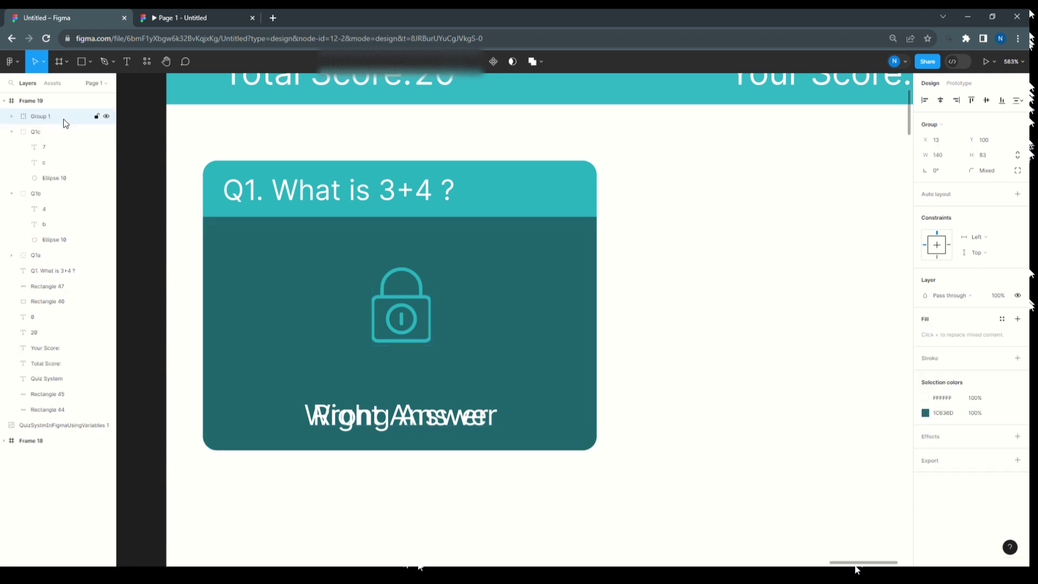
left_click(44, 121)
double_click(41, 117)
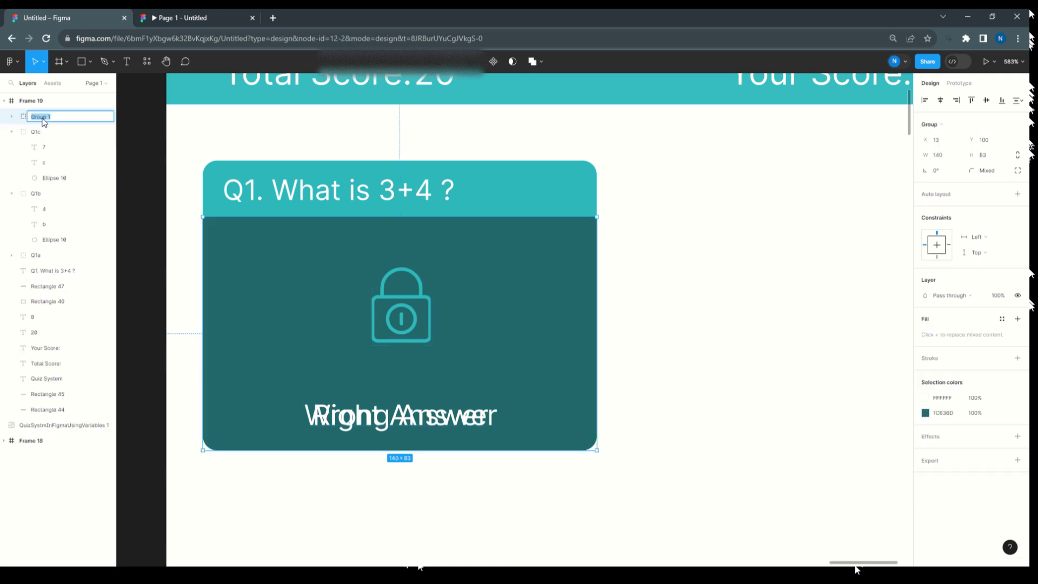
type("Lock")
left_click(660, 253)
Move the Lock group off the question card to the empty space beside it, at about X 158, Y 100
left_click(566, 260)
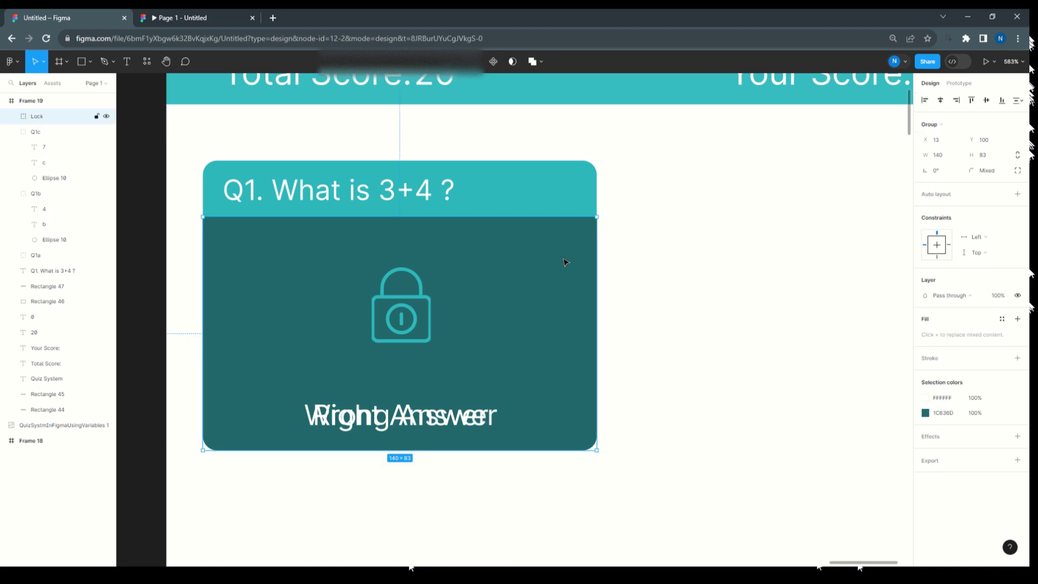
left_click_drag(512, 261, 747, 264)
scroll(747, 263, "down", 2)
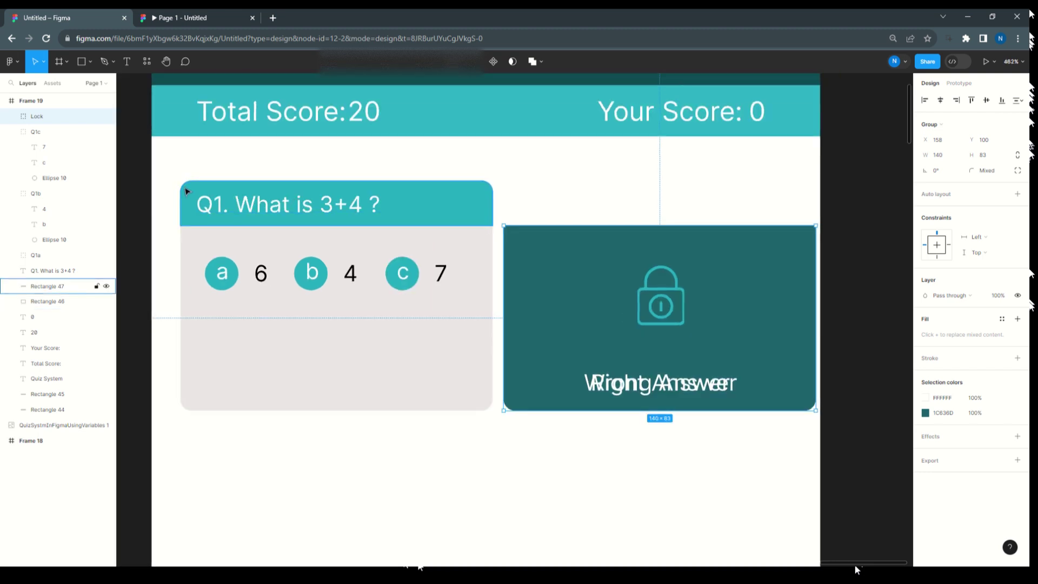
Shift the whole Q1 question card, including its heading and three answer options, 6 px to the left
left_click_drag(171, 174, 503, 464)
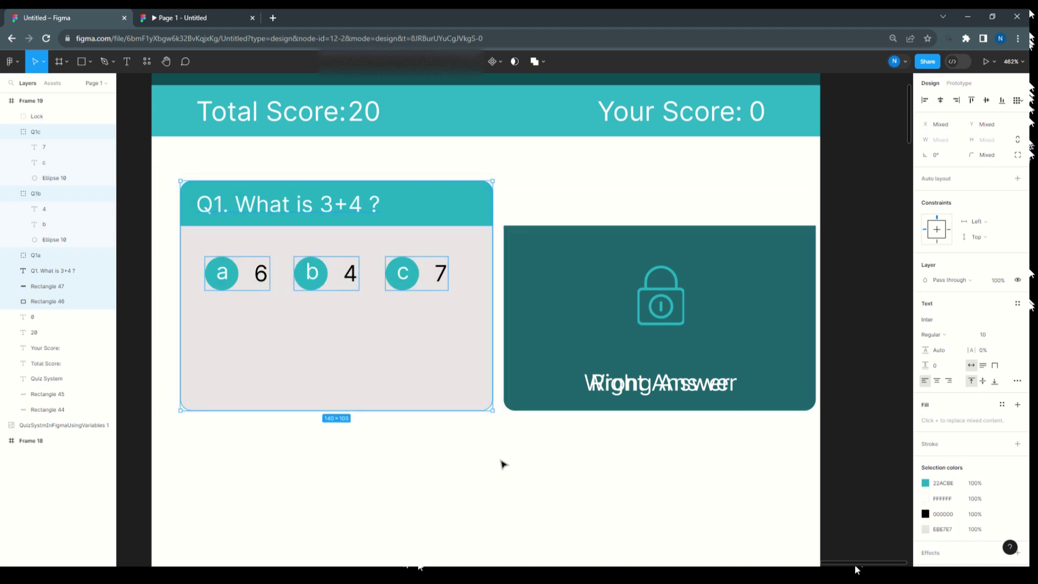
key("shift+Left")
key("Right")
key("Right")
key("Right")
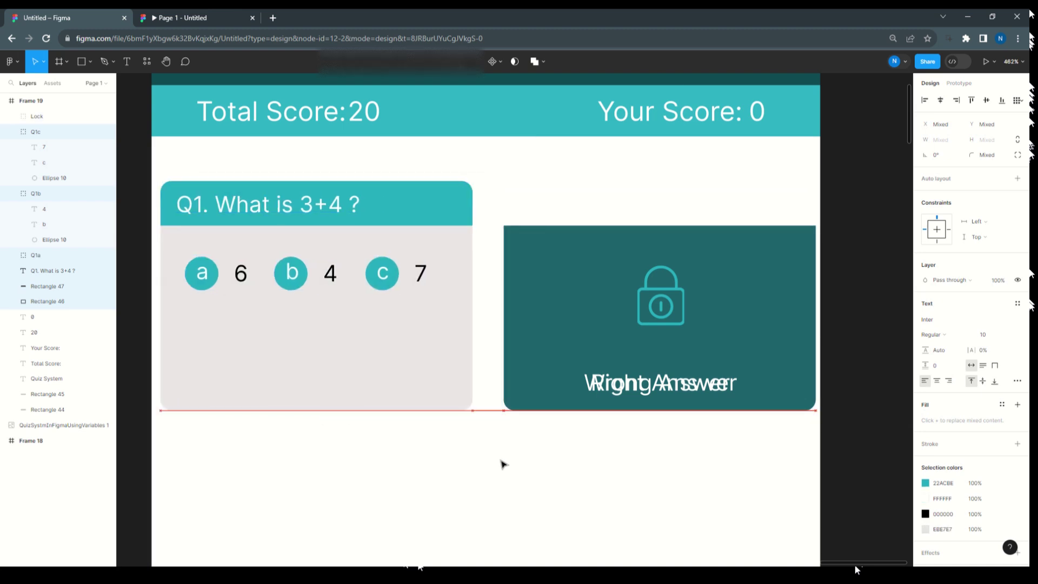
key("Right")
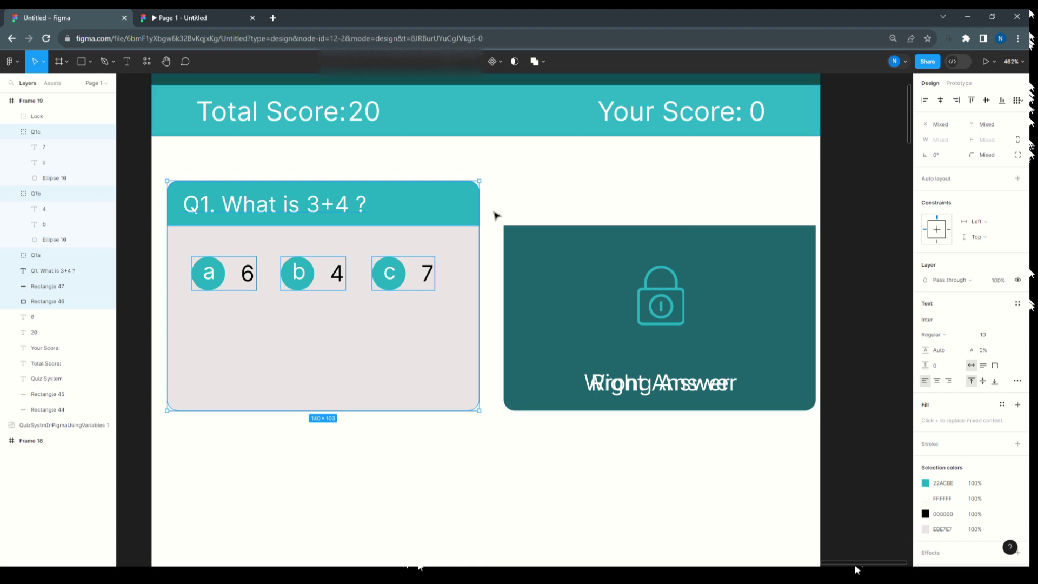
Deselect everything and open the file's local variables
left_click(954, 87)
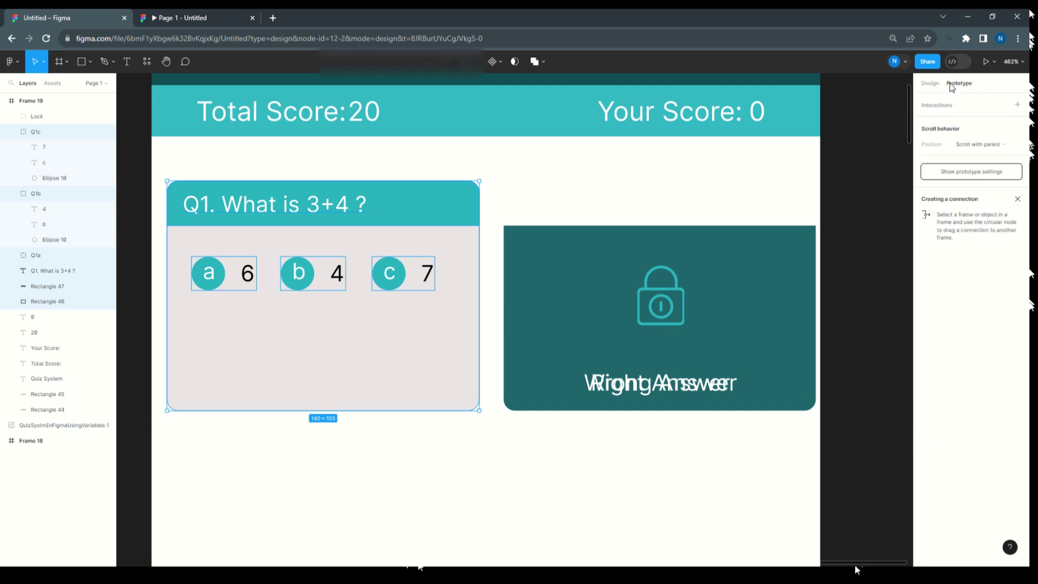
left_click(761, 180)
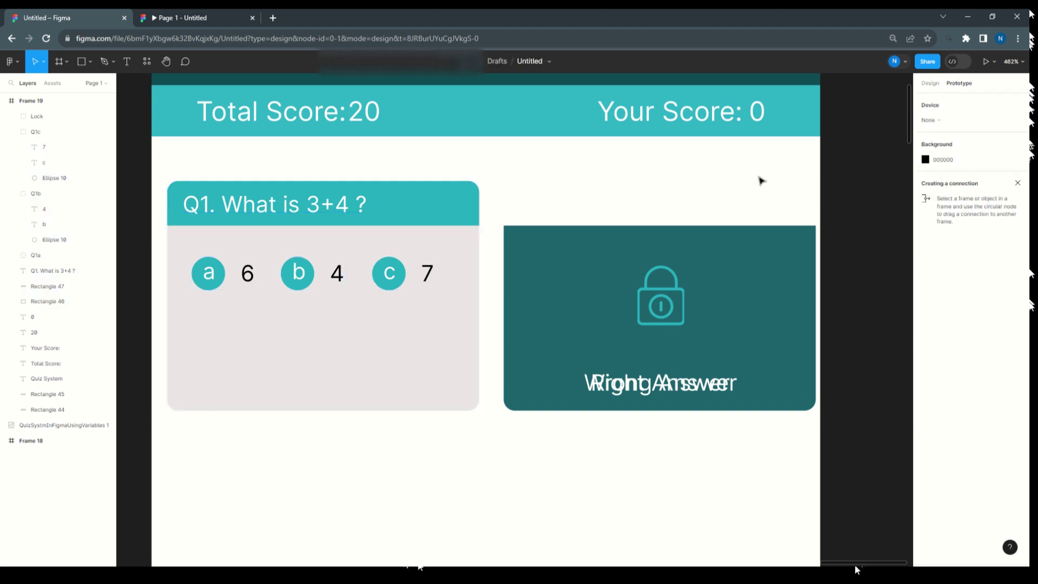
left_click(934, 84)
left_click(951, 148)
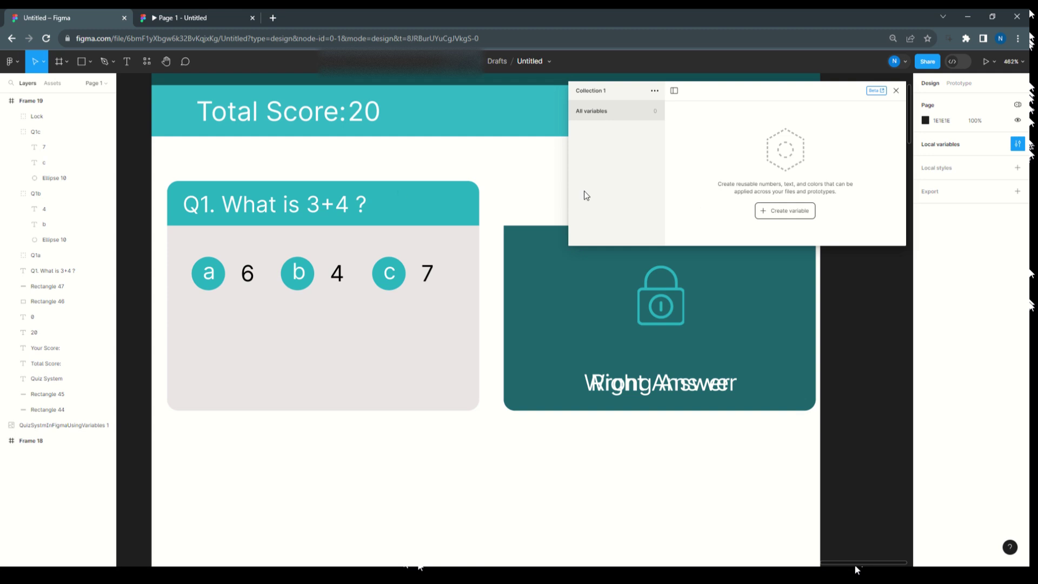
left_click(225, 279)
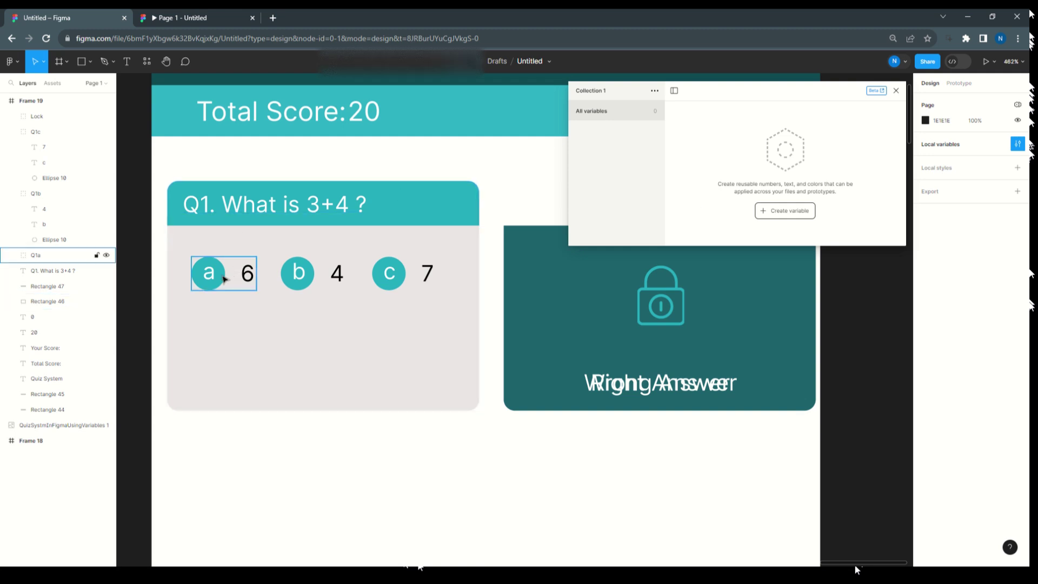
left_click(330, 290)
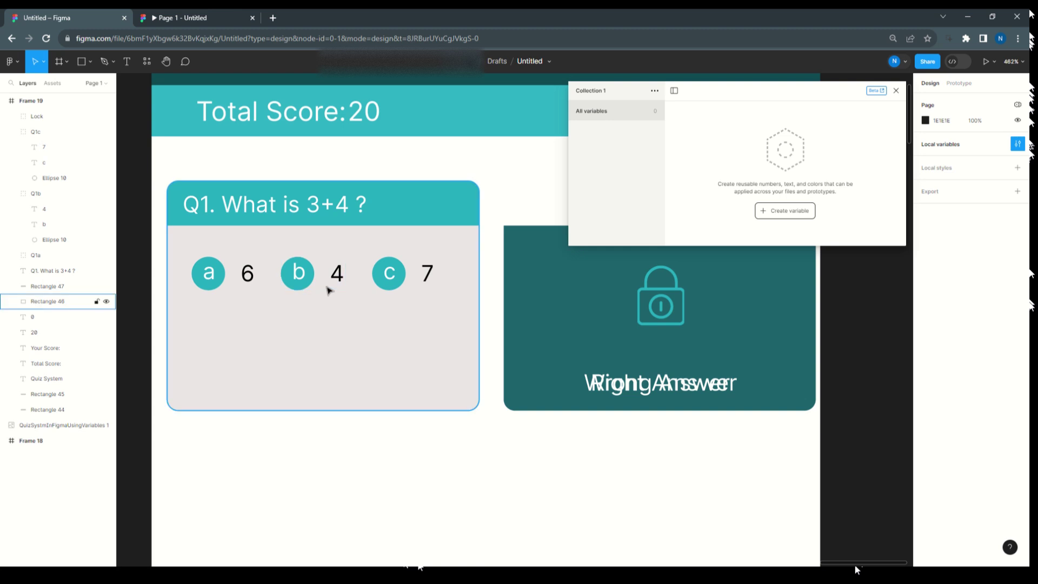
left_click(338, 277)
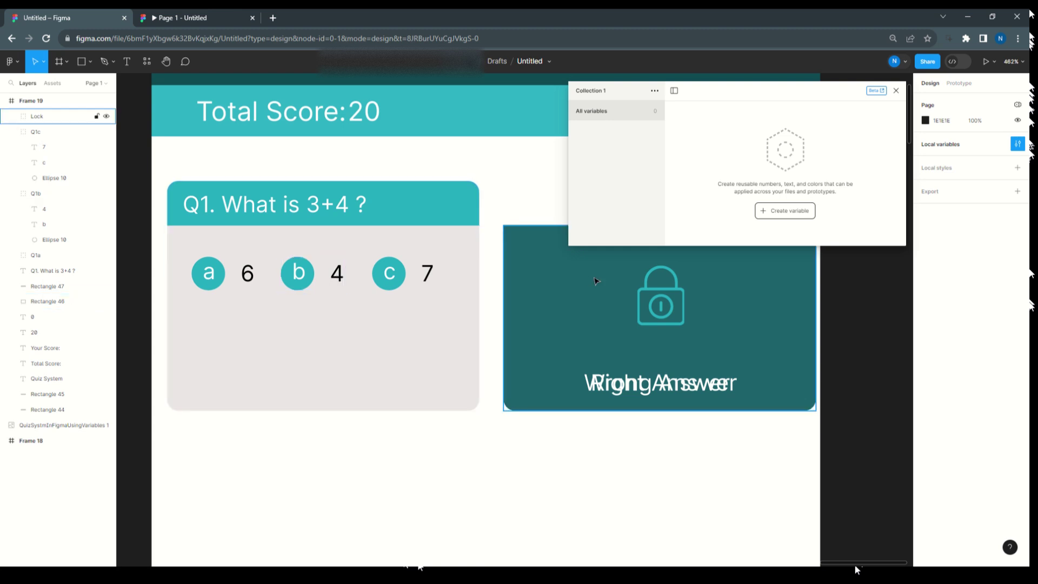
left_click(413, 275)
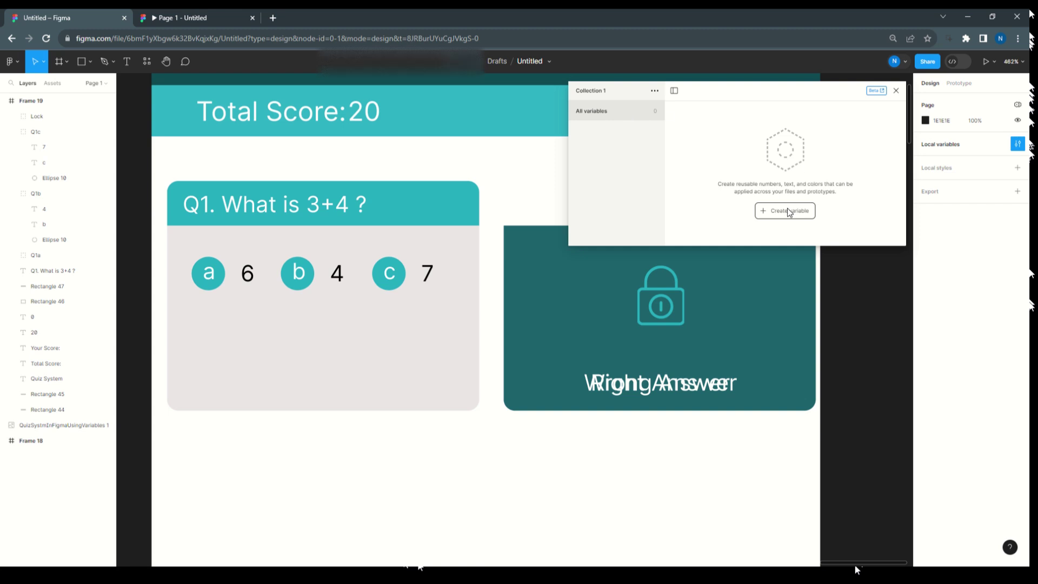
Rename the variable collection to "QuizSystem"
left_click(656, 92)
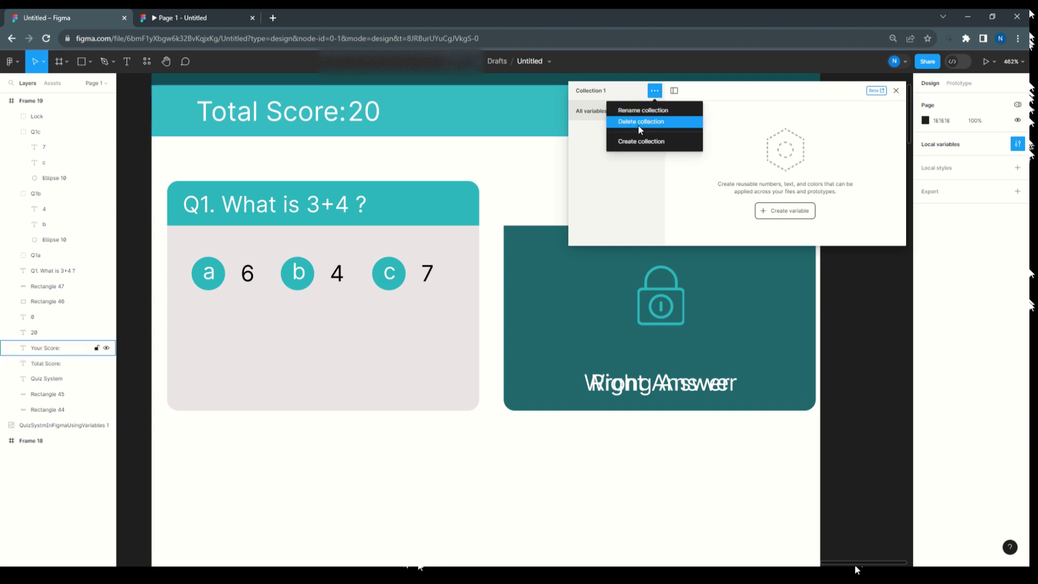
left_click(642, 111)
type("QuizS")
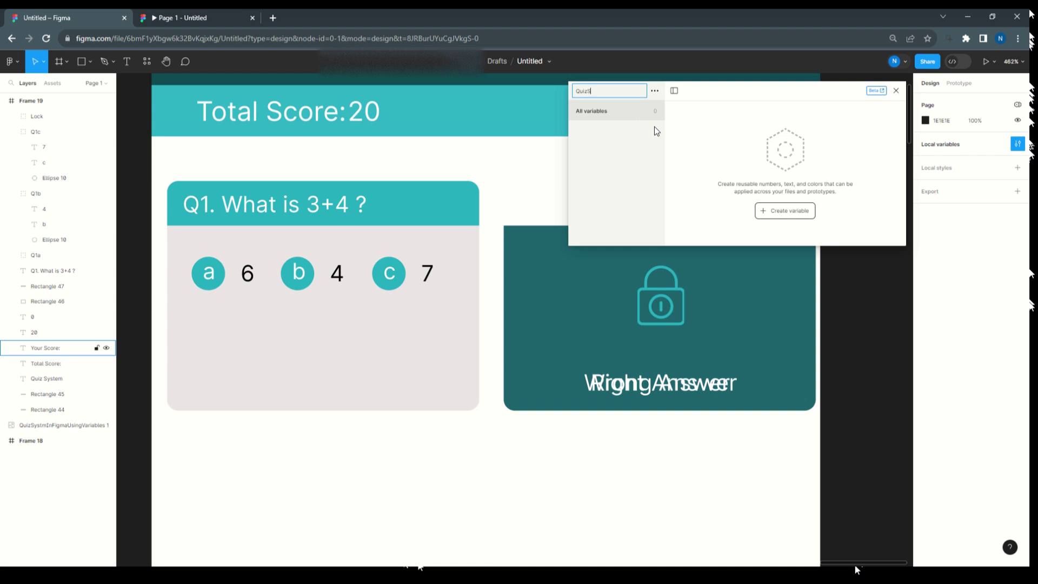
type("tem")
Create a Boolean variable named "Q1a" and set its value to True
left_click(768, 211)
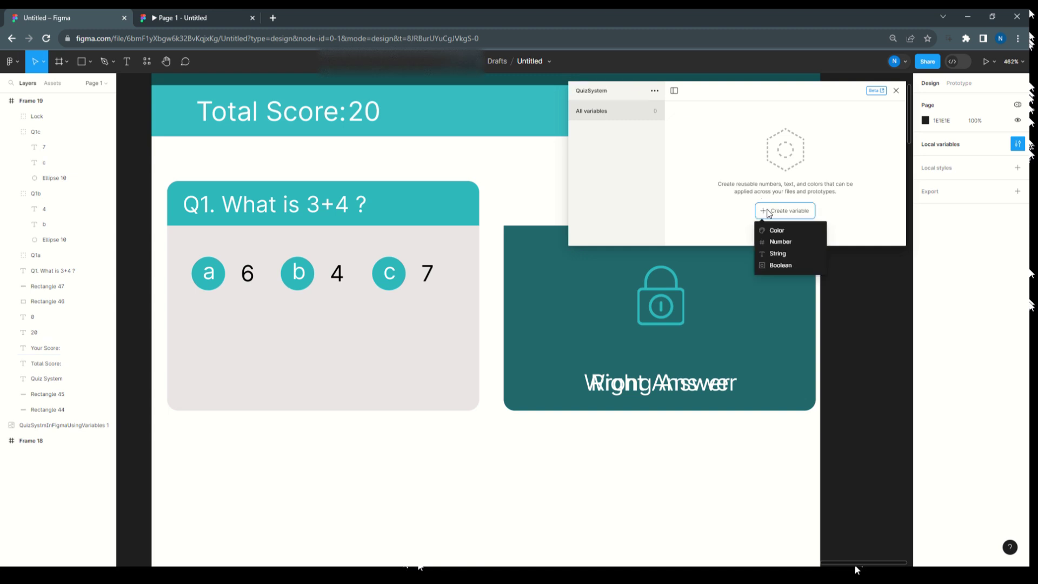
left_click(777, 265)
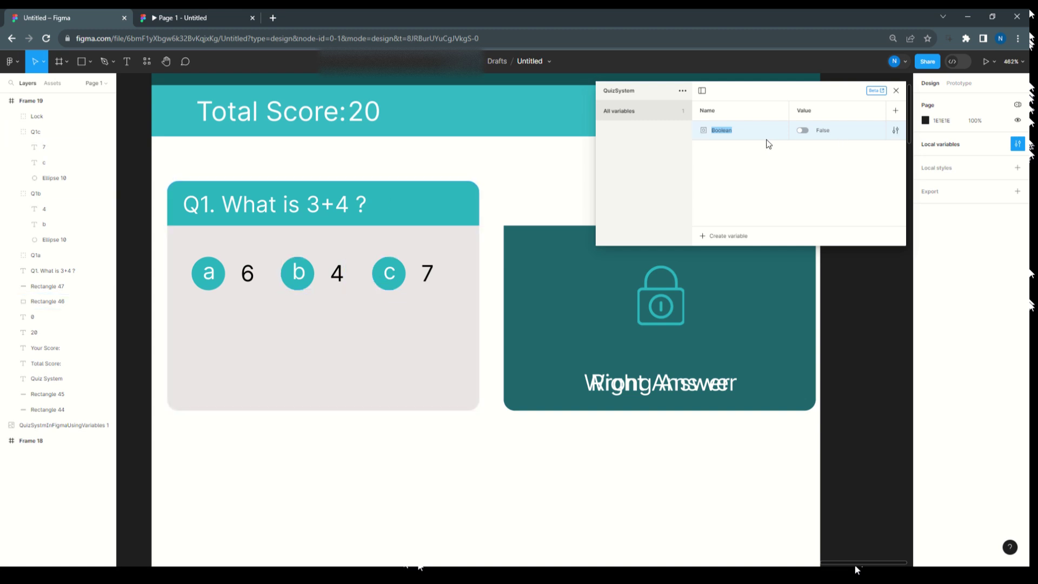
type("Q1a")
left_click(804, 132)
Duplicate the Q1a variable as "Q1b" and Q1b as "Q1c", keeping both set to True
right_click(741, 130)
left_click(758, 160)
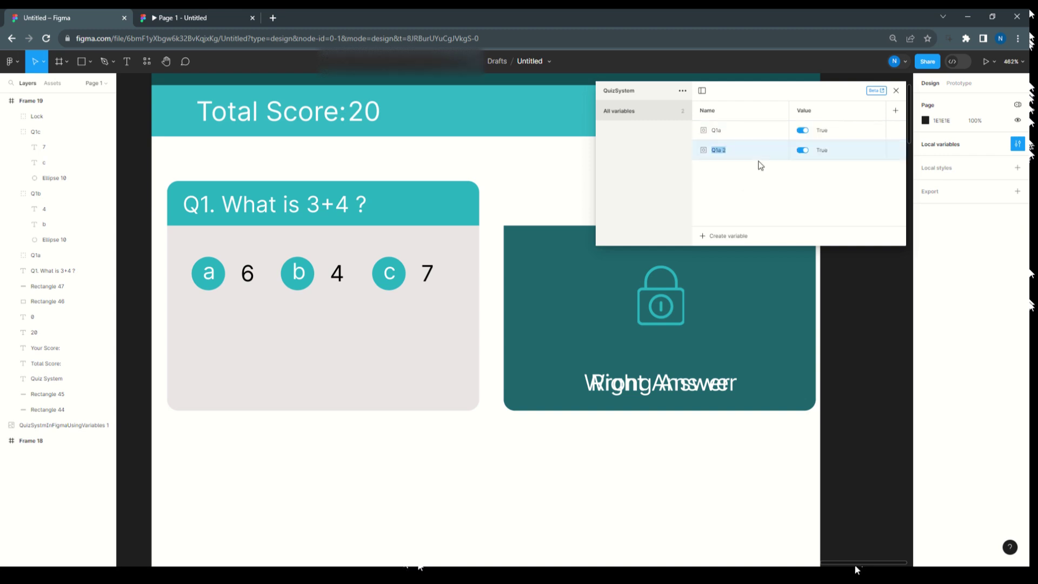
type("Q1b")
right_click(767, 156)
left_click(775, 180)
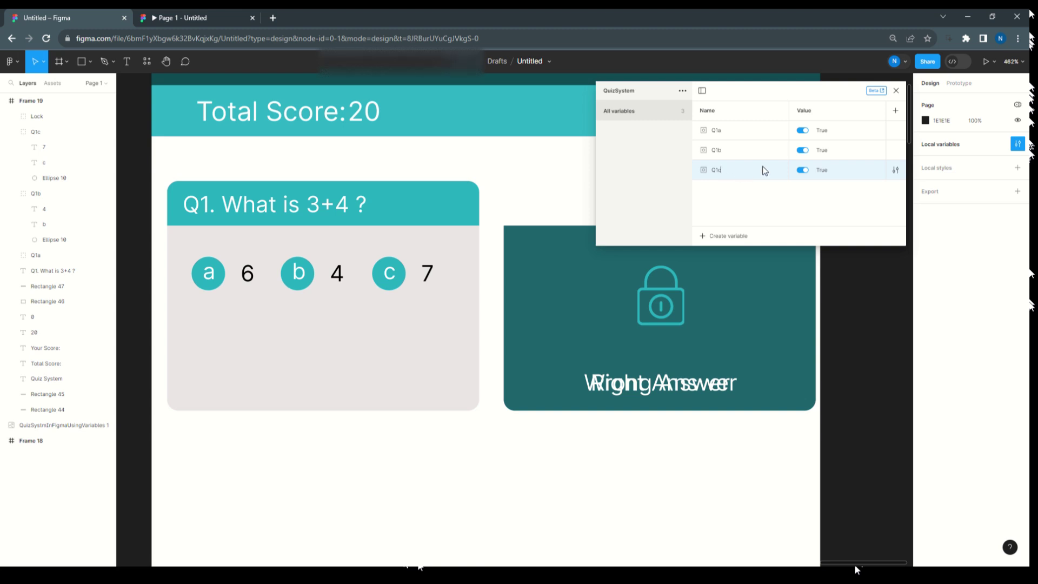
Duplicate the Q1c variable as "WrongAnswer" and set its value to False
right_click(742, 167)
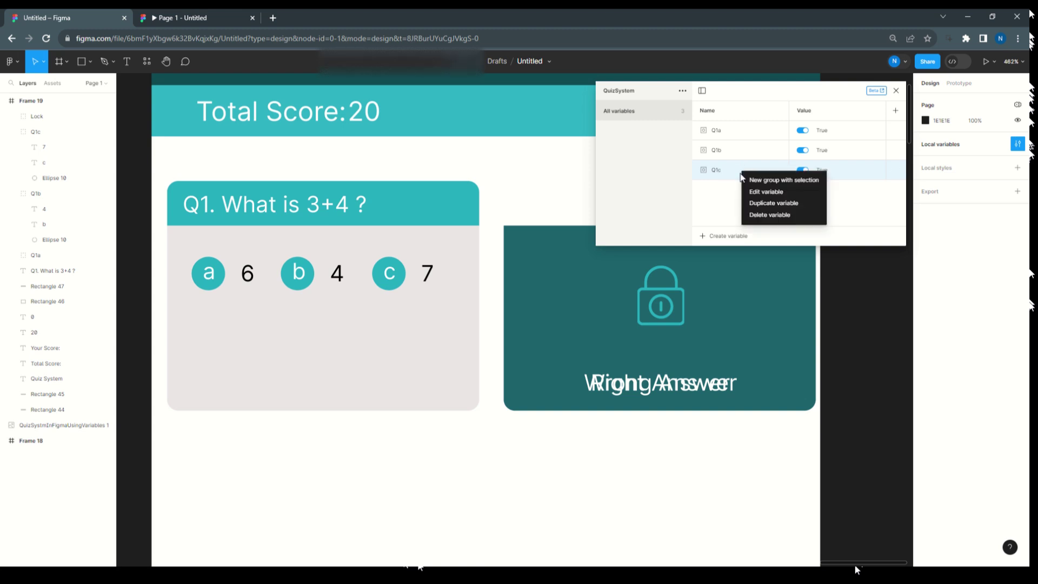
left_click(762, 203)
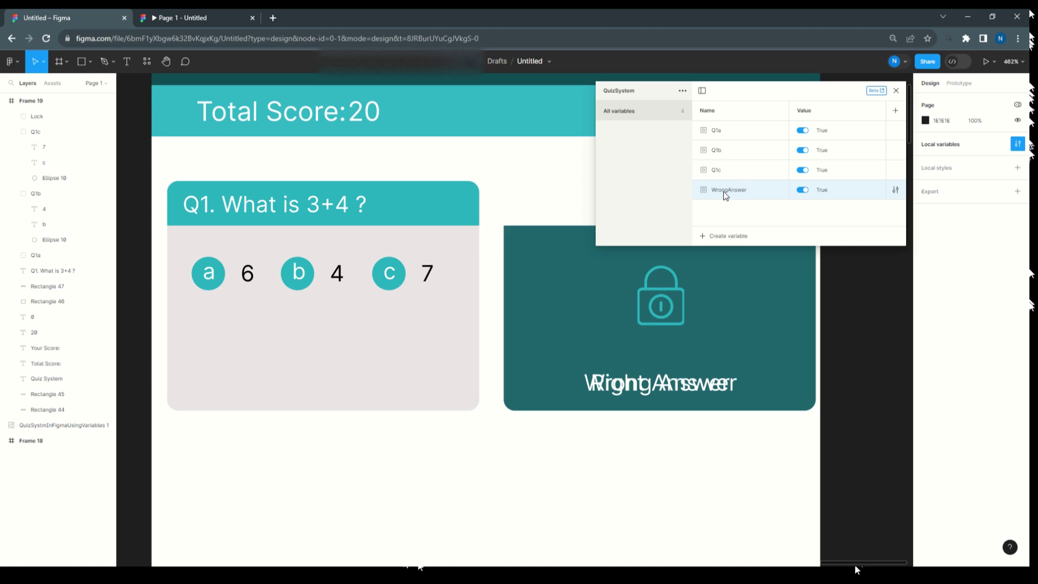
right_click(750, 194)
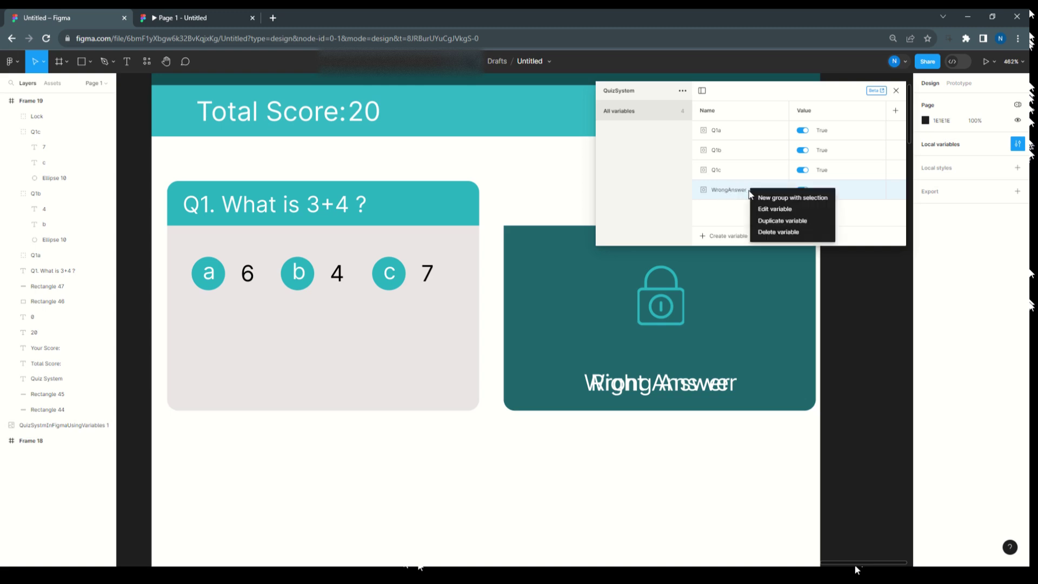
key("Escape")
left_click(802, 189)
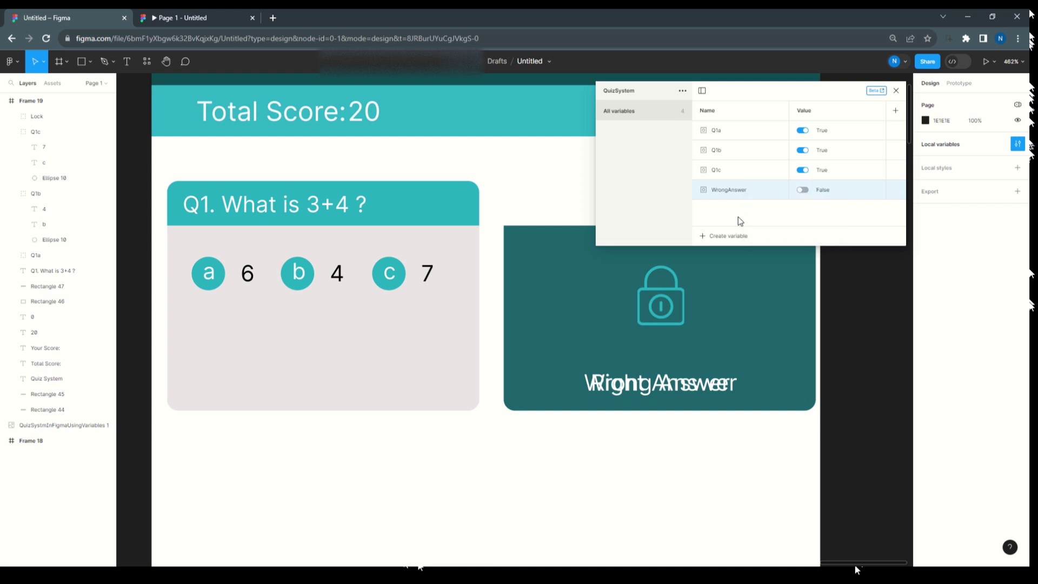
Duplicate the WrongAnswer variable and name the copy "RightAnswer"
right_click(756, 195)
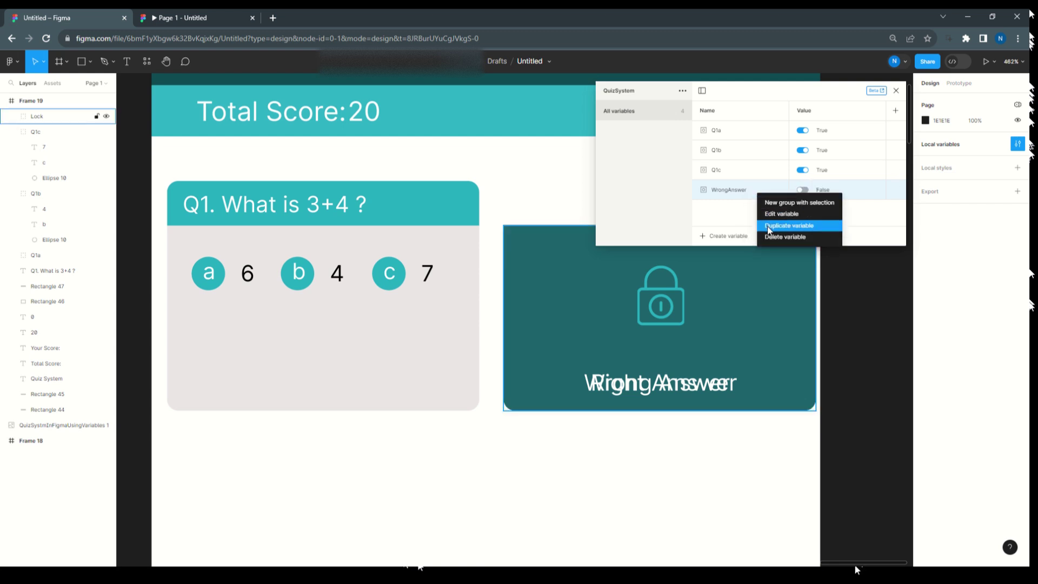
left_click(767, 226)
type("R")
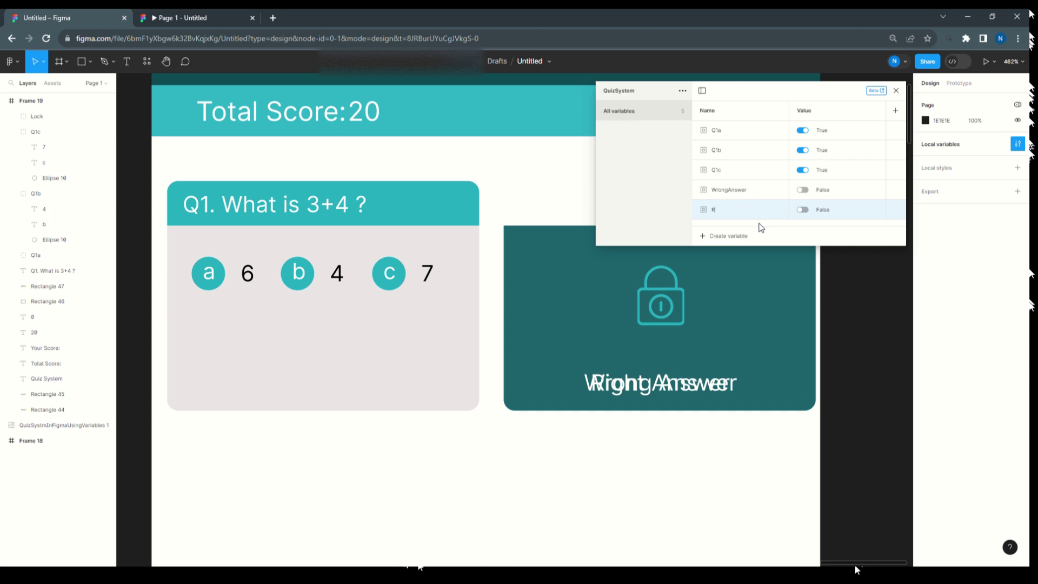
type("ightAnswer")
key("Return")
Duplicate the RightAnswer variable and name the copy "Lock"
right_click(764, 213)
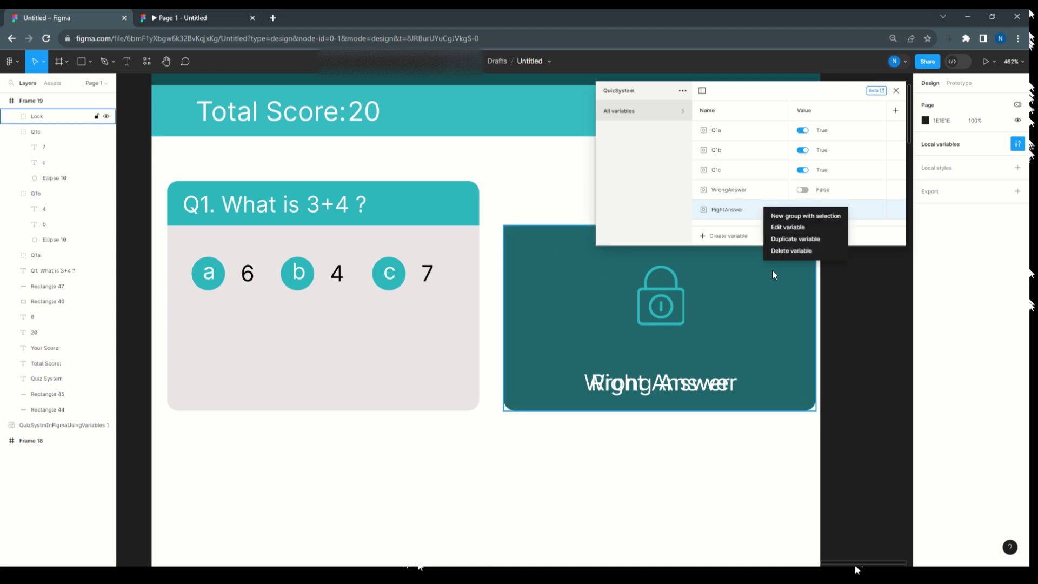
left_click(789, 239)
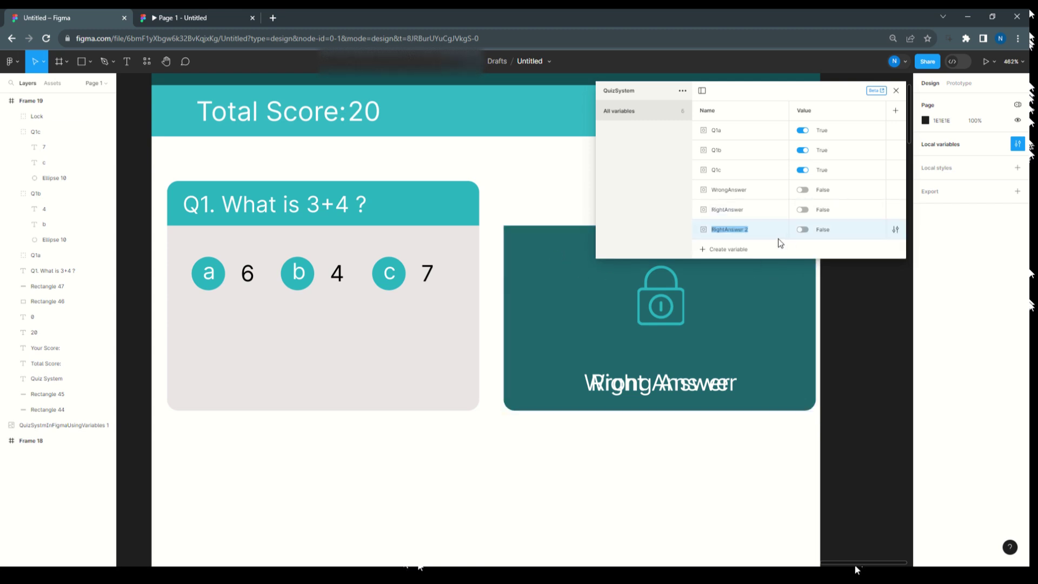
type("Lock")
left_click(684, 92)
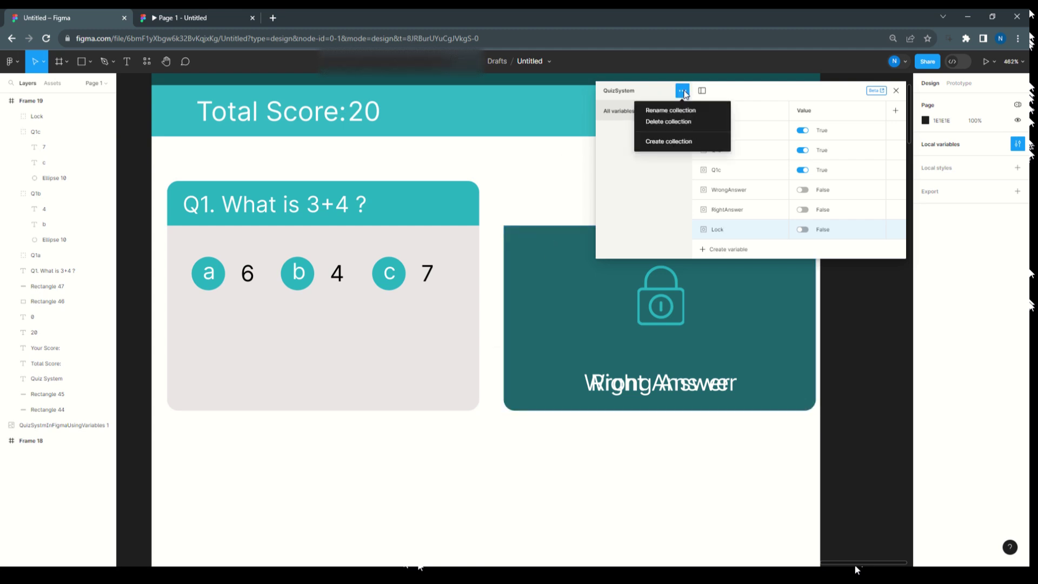
Create a variable collection named "QuizScore" and add a number variable named "TotalScore" to it
left_click(673, 141)
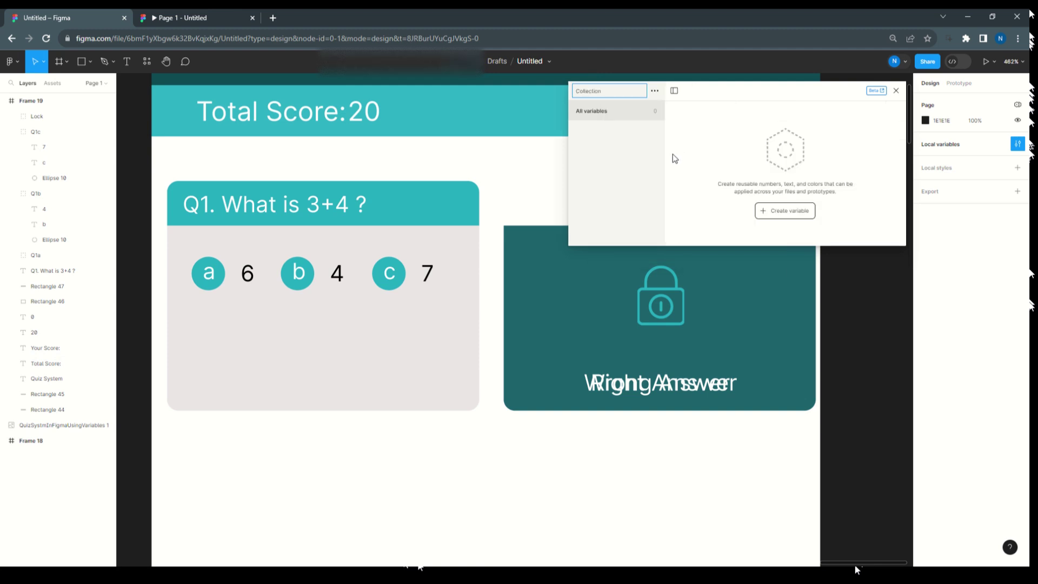
type("s")
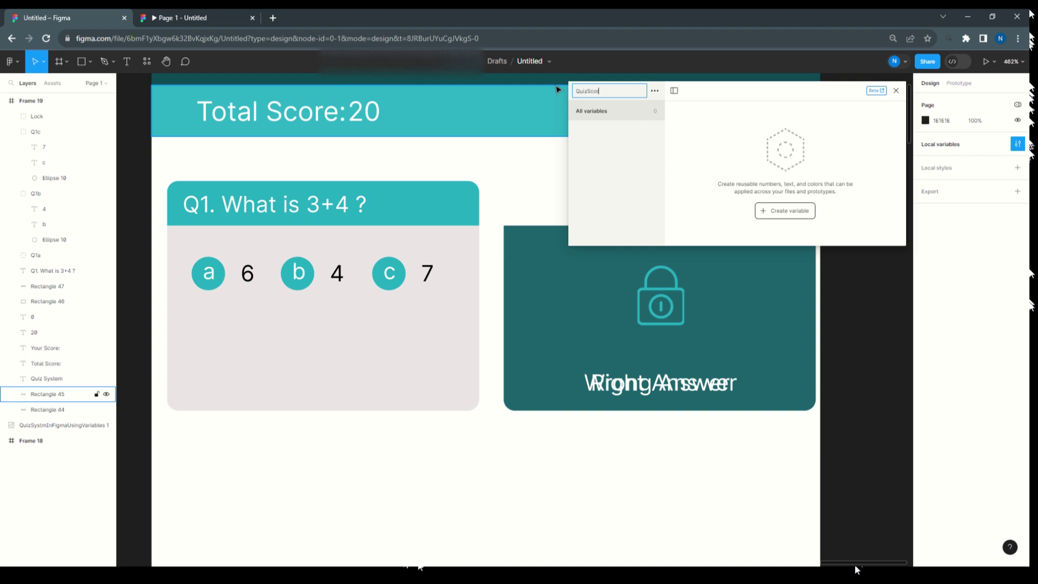
left_click(805, 212)
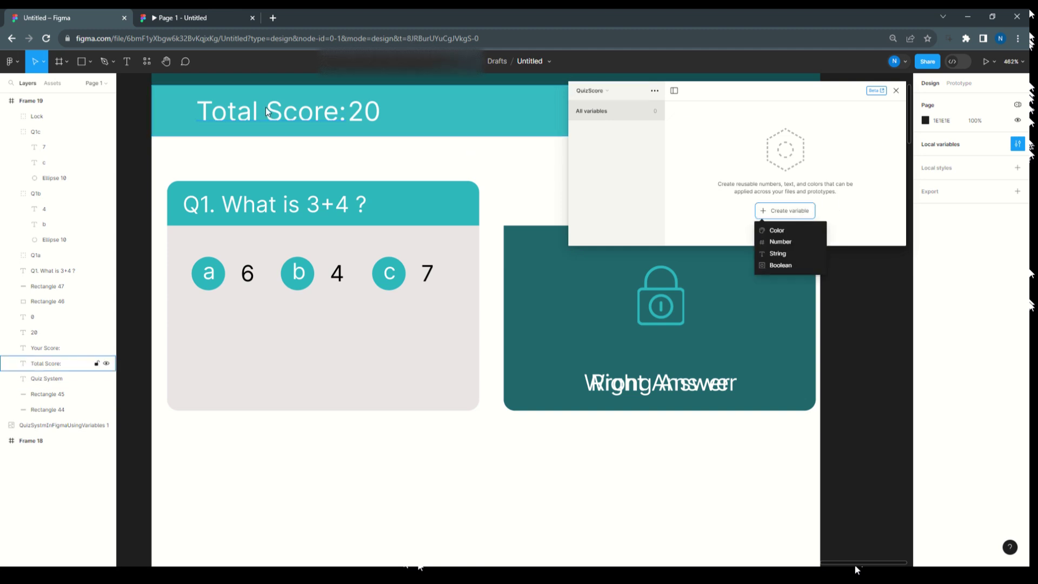
left_click(787, 242)
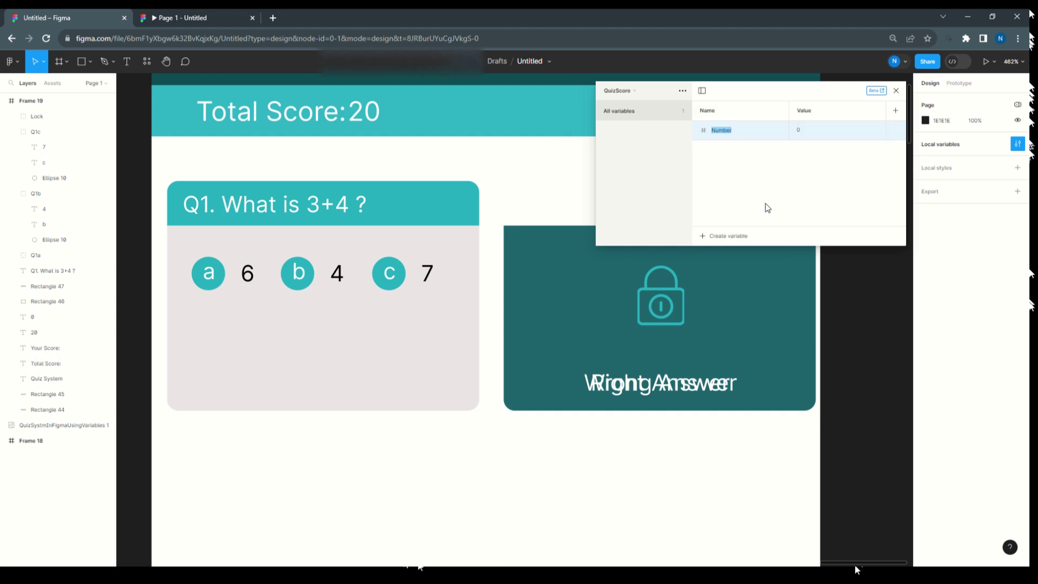
type("TotalScore")
left_click(806, 281)
Move the variables window off the Your Score text and set the TotalScore variable's value to 20
left_click_drag(727, 93, 691, 140)
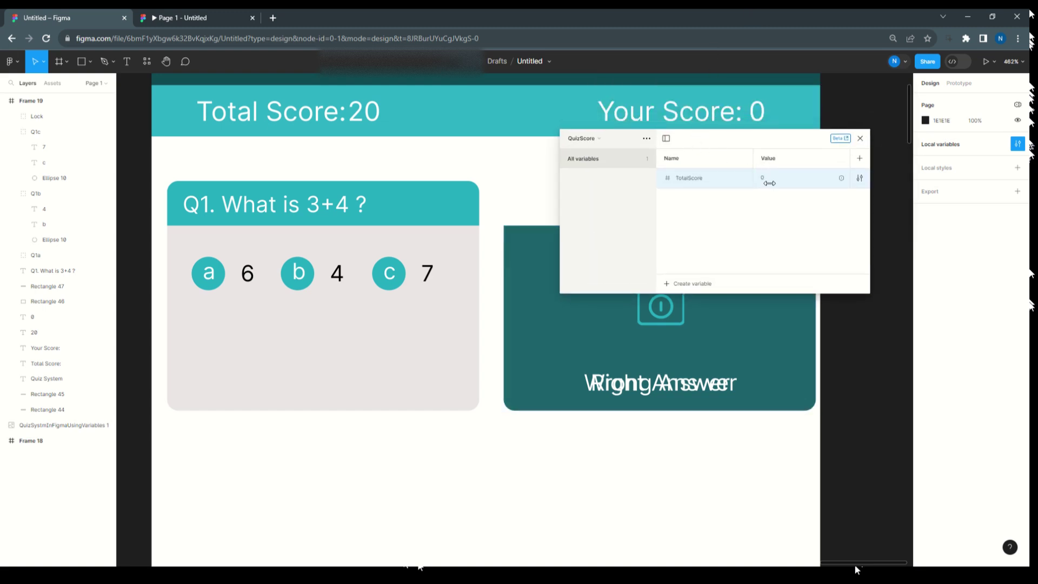
left_click(763, 178)
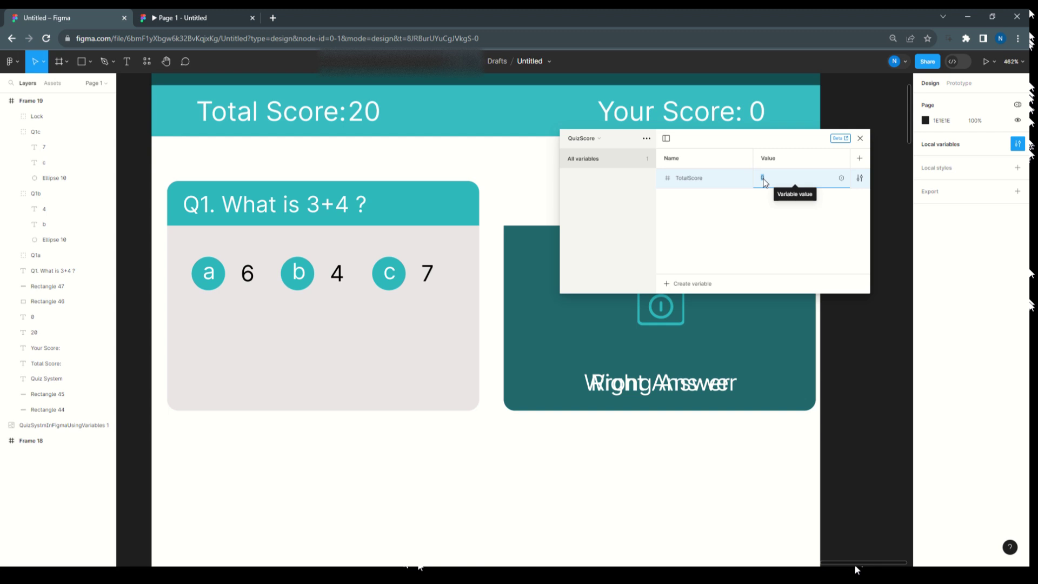
type("20")
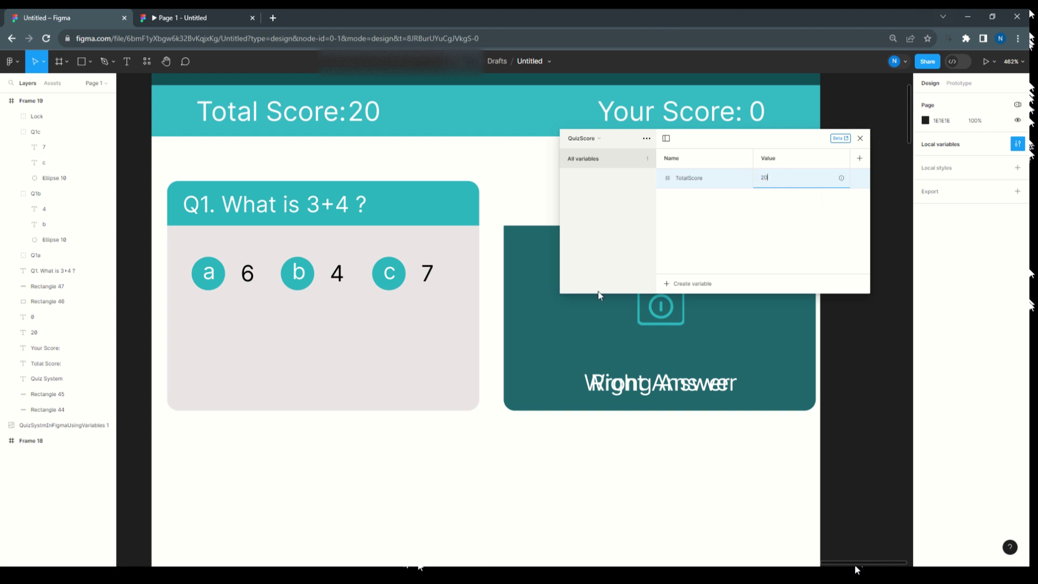
Duplicate the TotalScore variable as "YourScore", set its value to 0, and close the variables window
right_click(701, 187)
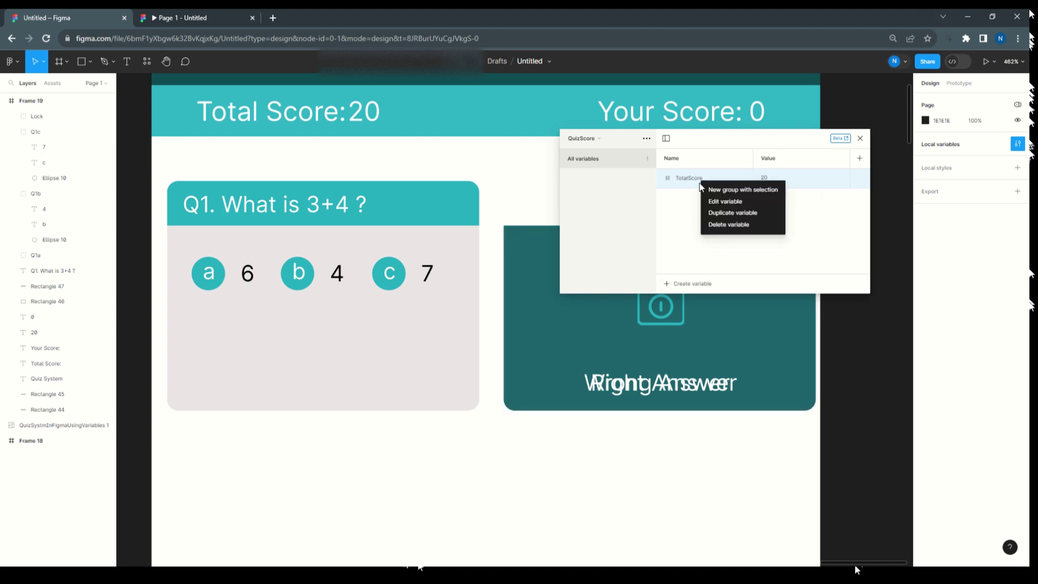
left_click(720, 212)
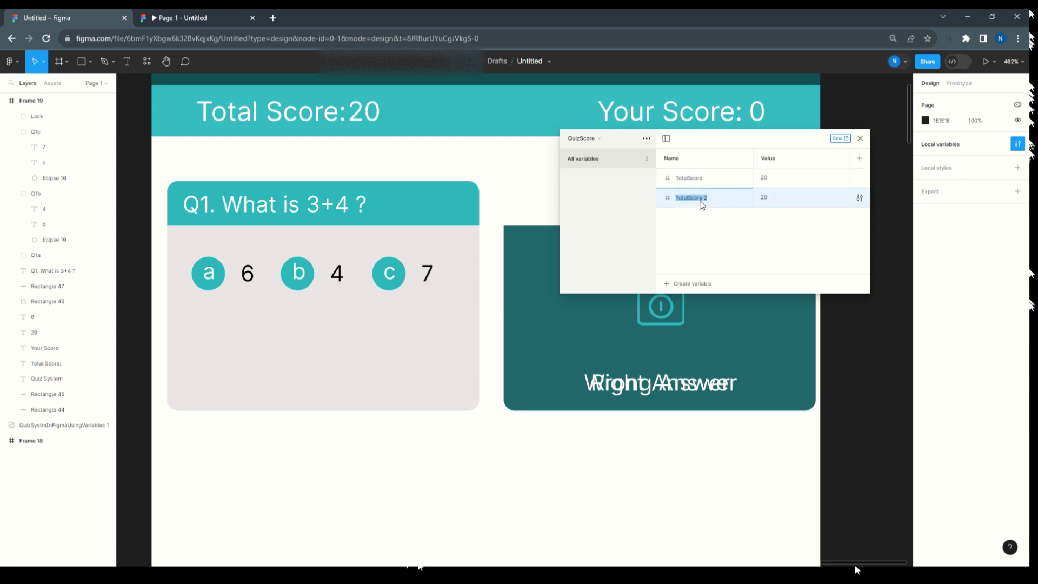
type("YourScore")
left_click(771, 203)
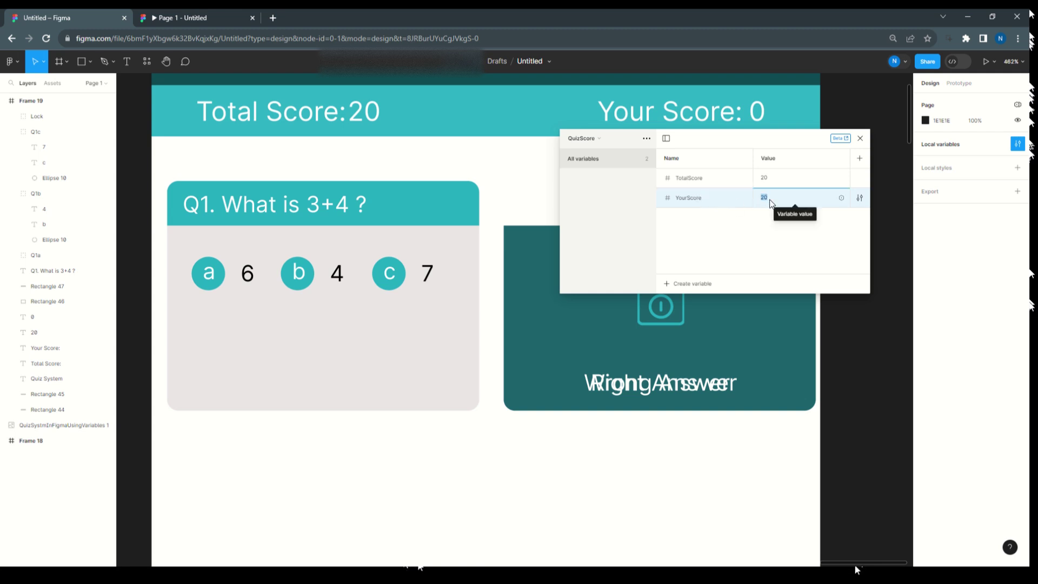
type("0")
key("Return")
left_click(861, 137)
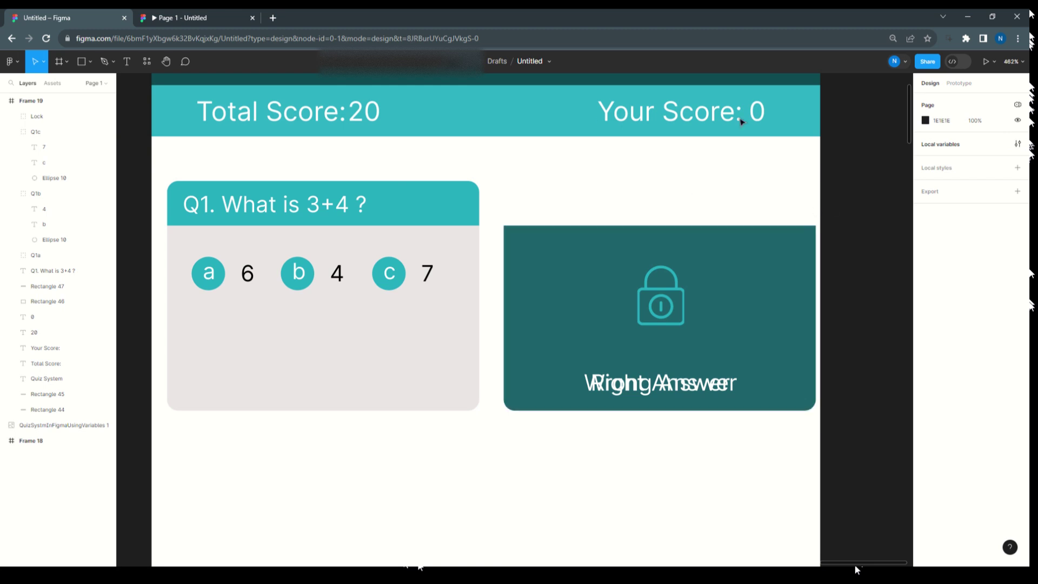
Bind the visibility of the Wrong Answer text inside the Lock group to the WrongAnswer variable
left_click(664, 257)
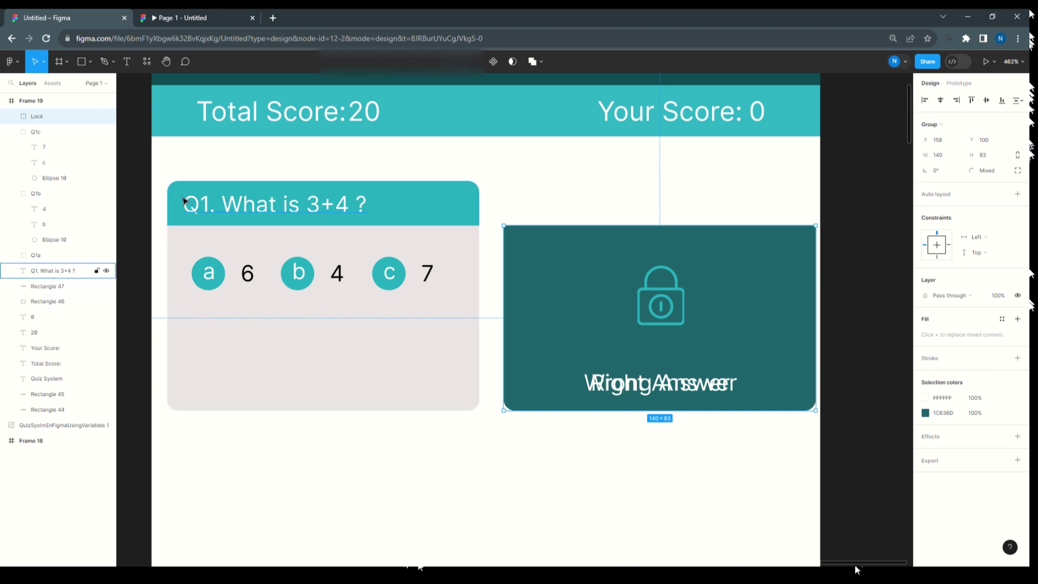
left_click(11, 117)
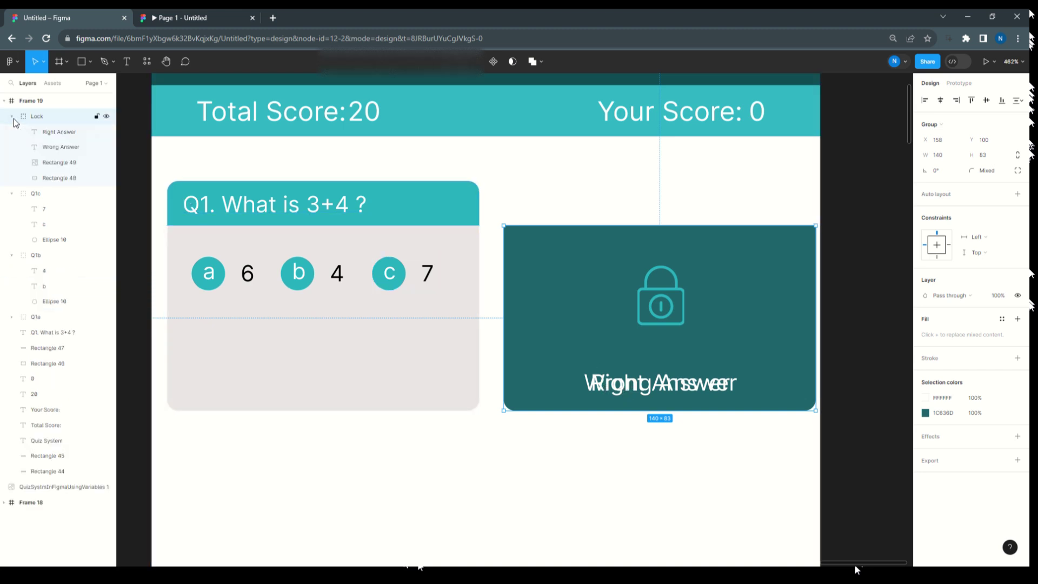
left_click(57, 147)
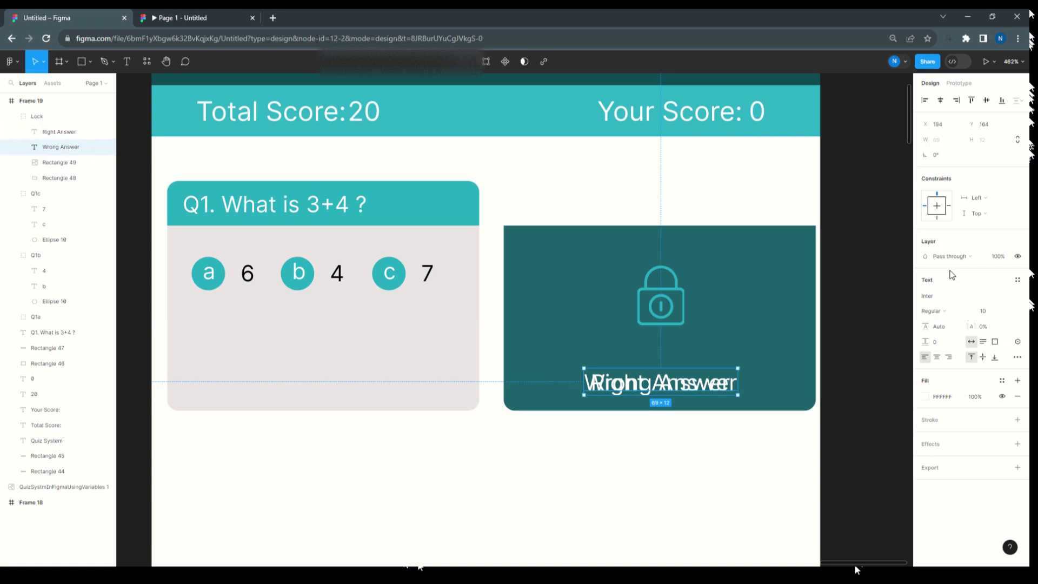
left_click(1019, 257)
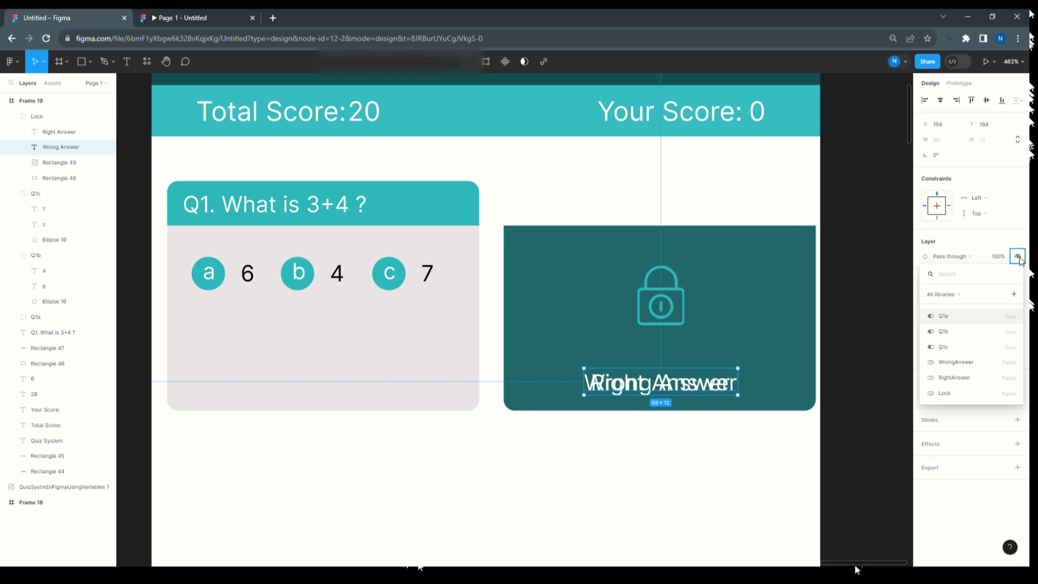
left_click(957, 362)
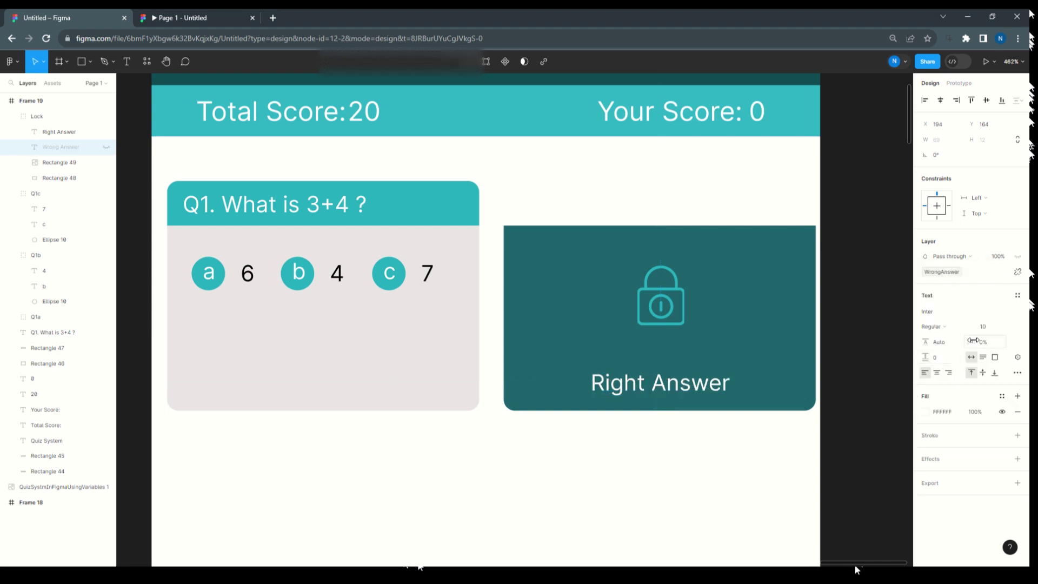
Bind the visibility of the Right Answer text in the lock overlay to the RightAnswer variable
left_click(701, 388)
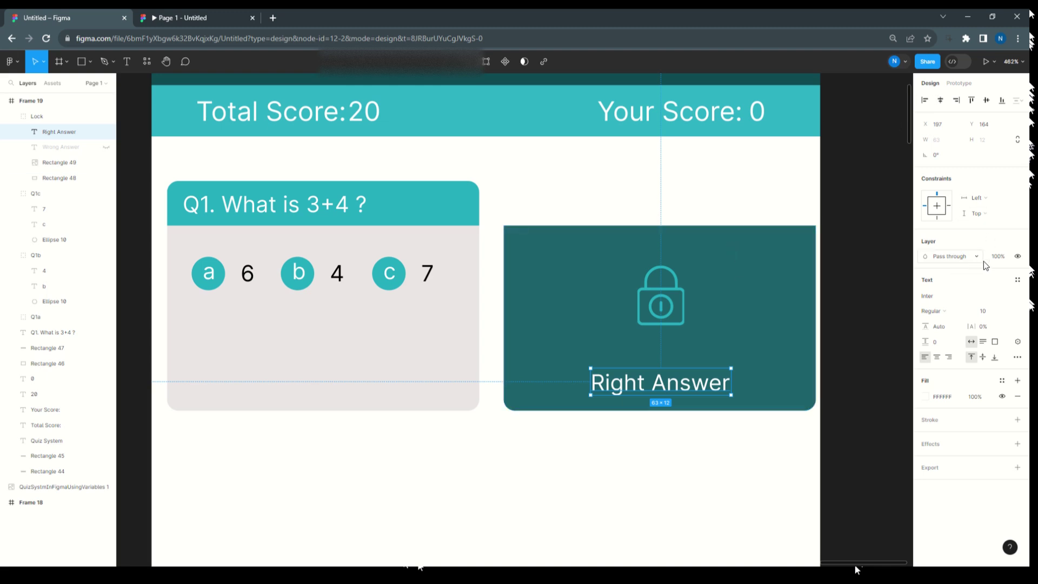
left_click(1018, 257)
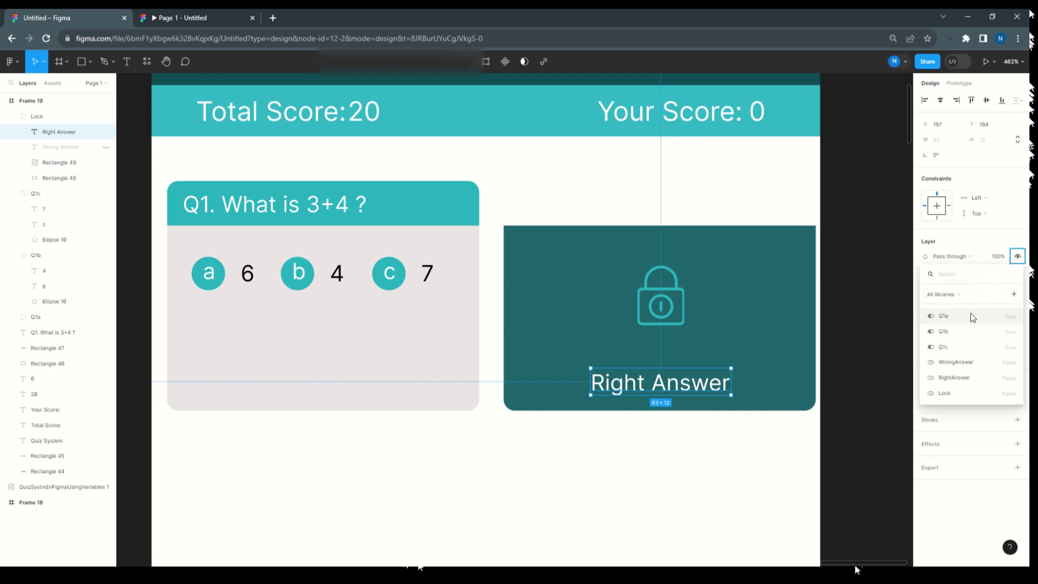
left_click(955, 378)
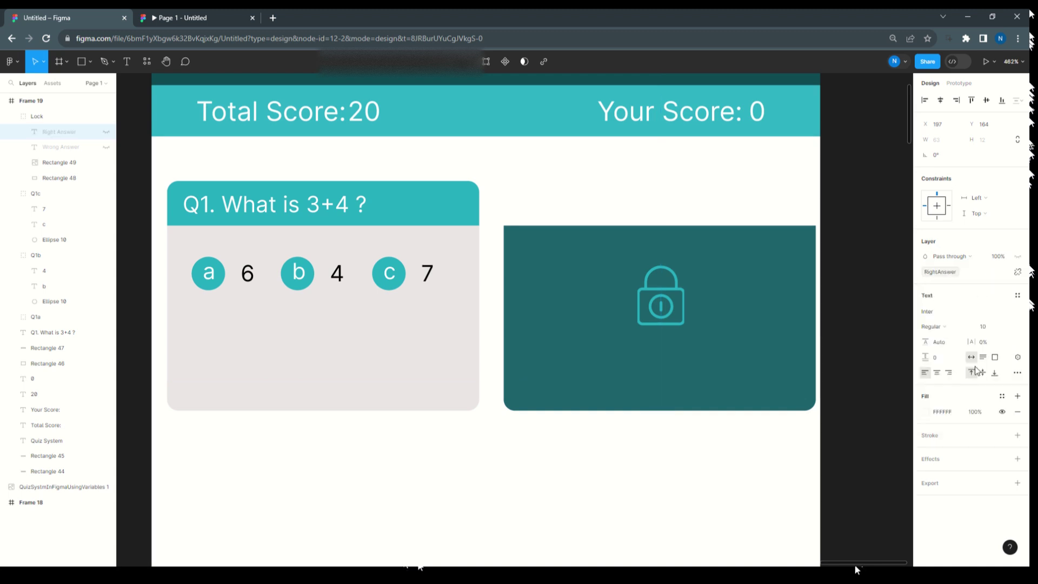
Bind the visibility of the whole Lock group to the Lock variable and collapse the group in the layer list
left_click(757, 285)
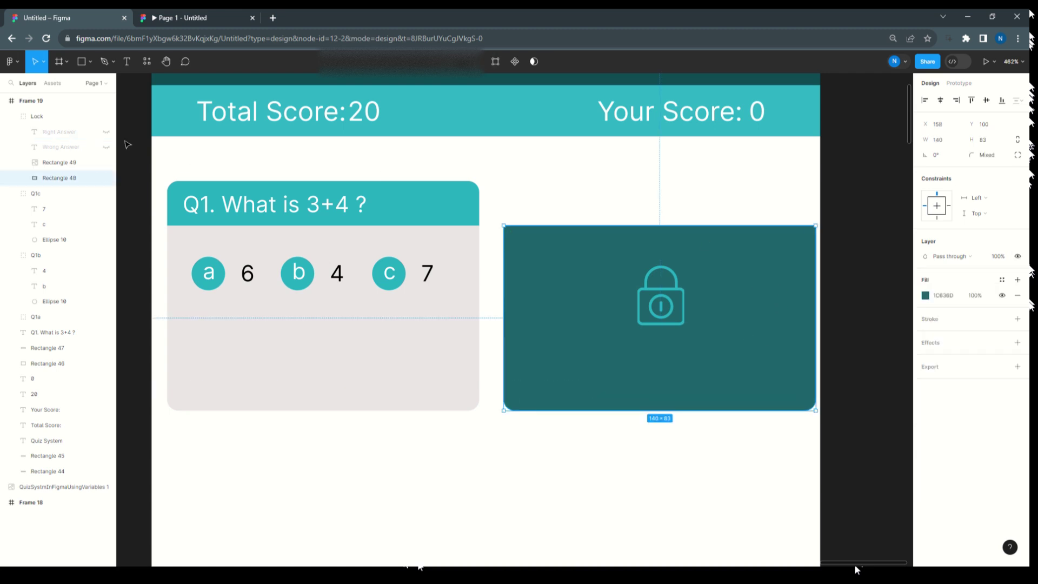
left_click(47, 117)
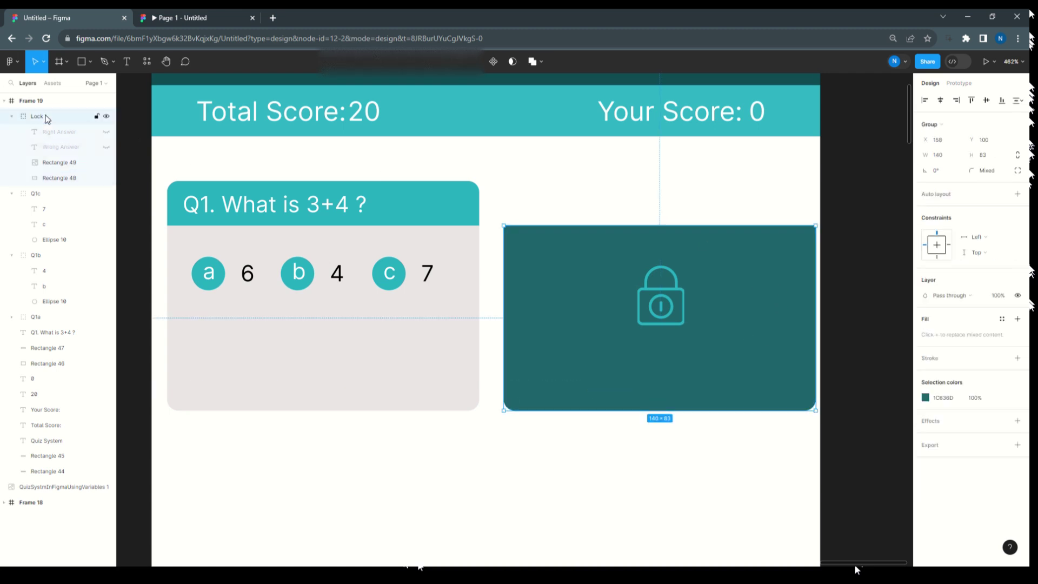
left_click(1019, 296)
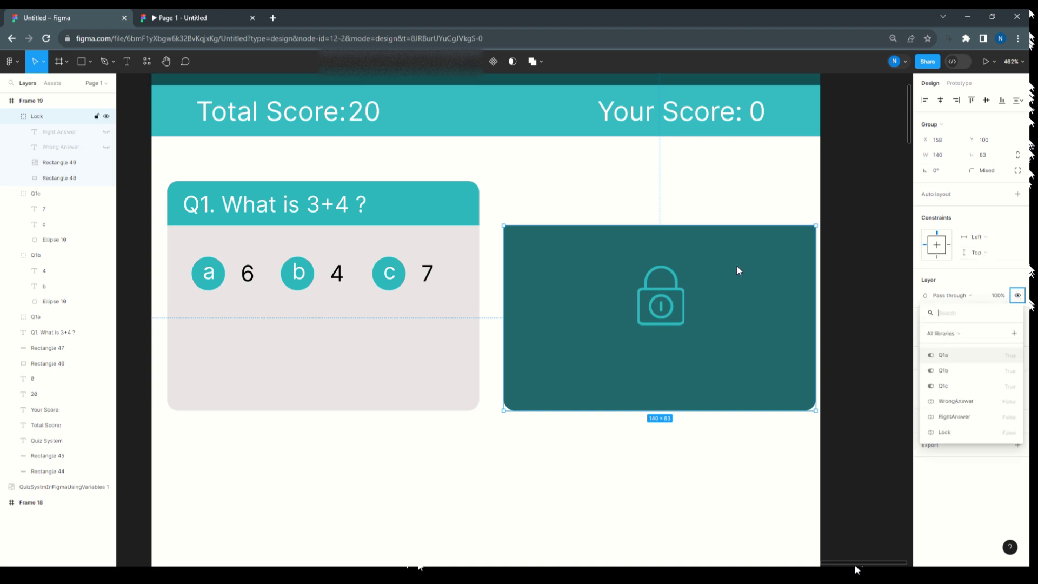
left_click(978, 431)
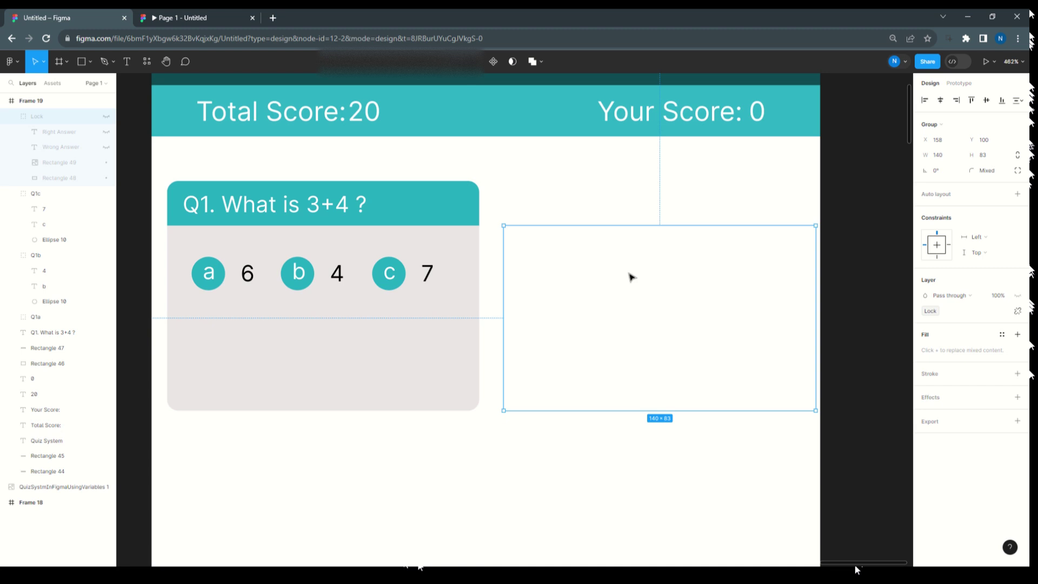
left_click(12, 116)
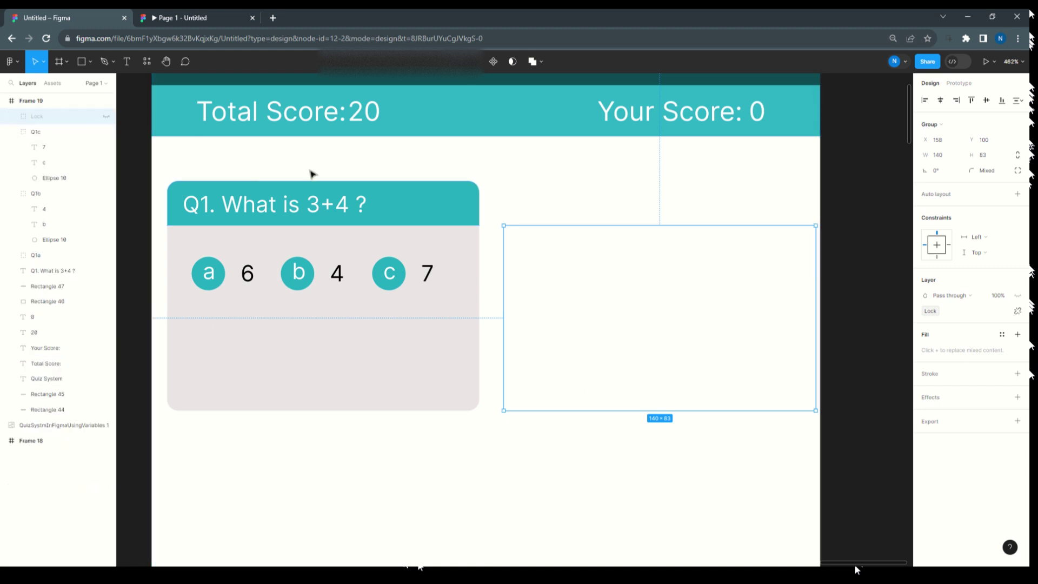
left_click_drag(570, 275, 460, 255)
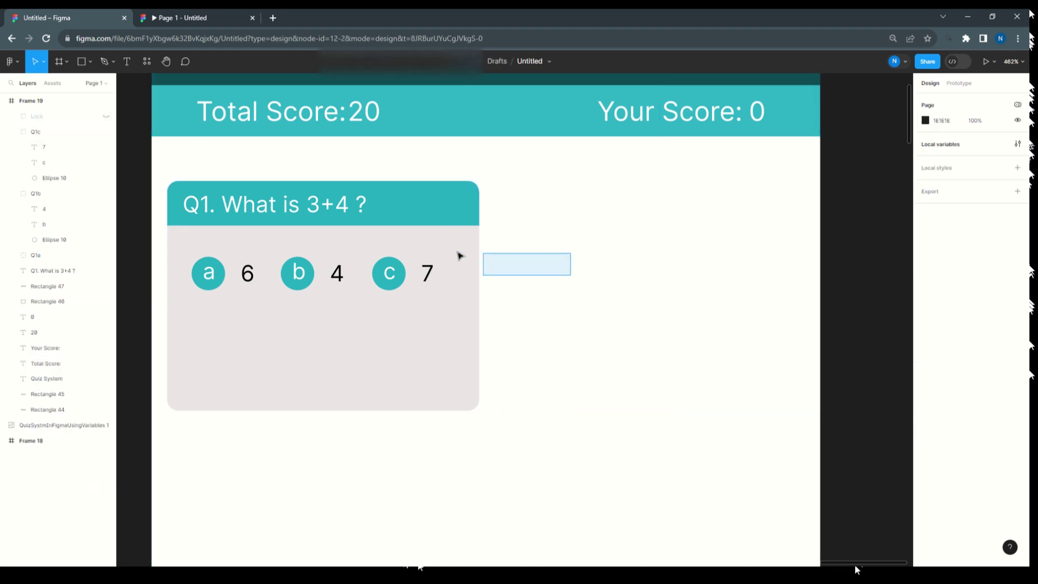
left_click(572, 254)
left_click_drag(519, 179, 725, 433)
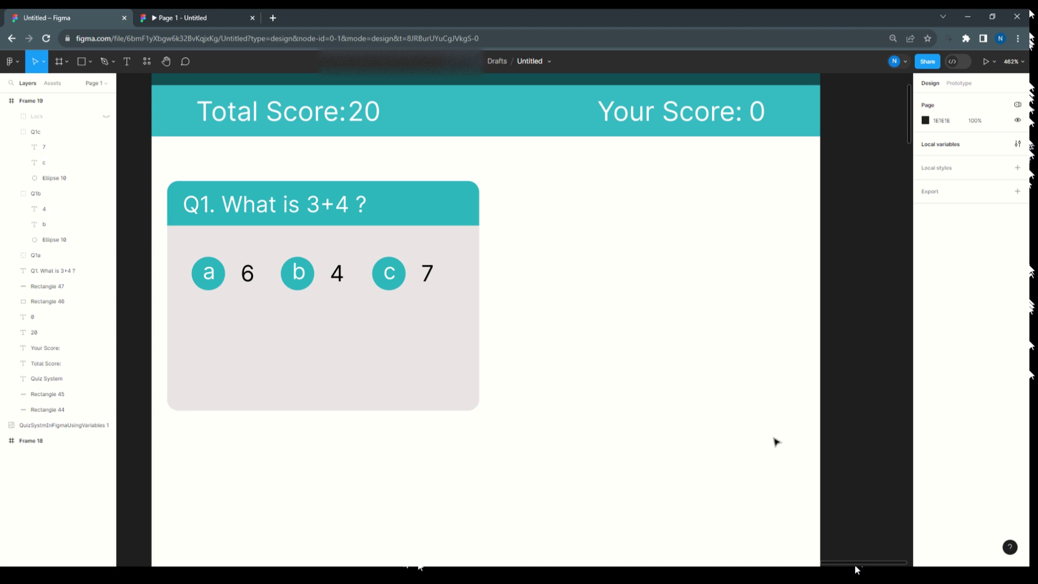
Expand the Lock group and make the group and its Right Answer and Wrong Answer texts visible again
left_click(81, 129)
left_click(79, 118)
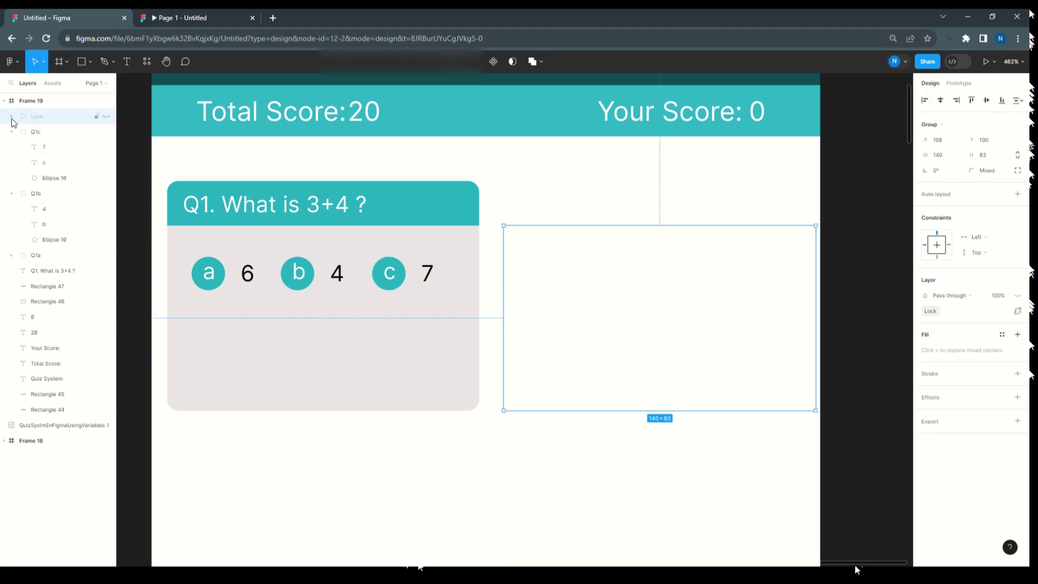
left_click(11, 117)
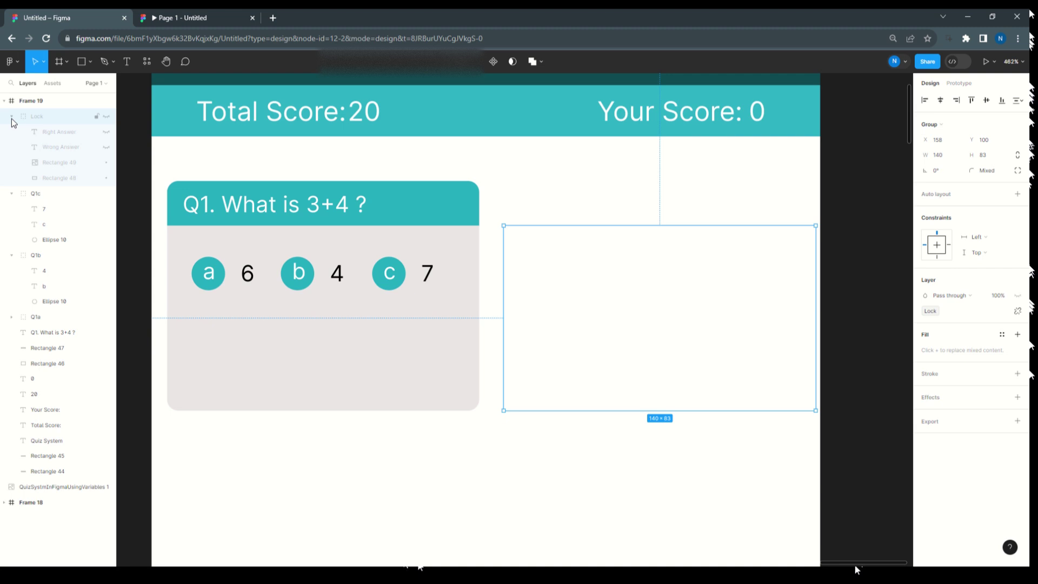
left_click(107, 117)
left_click(106, 132)
left_click(107, 147)
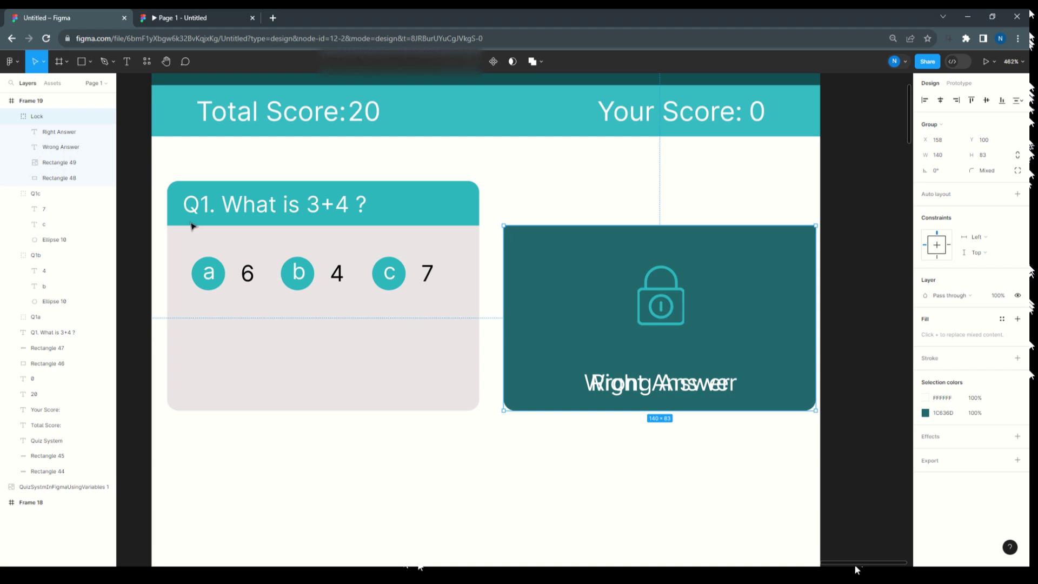
Bind the visibility of the first question's answer a group to the Q1a variable
left_click(215, 266)
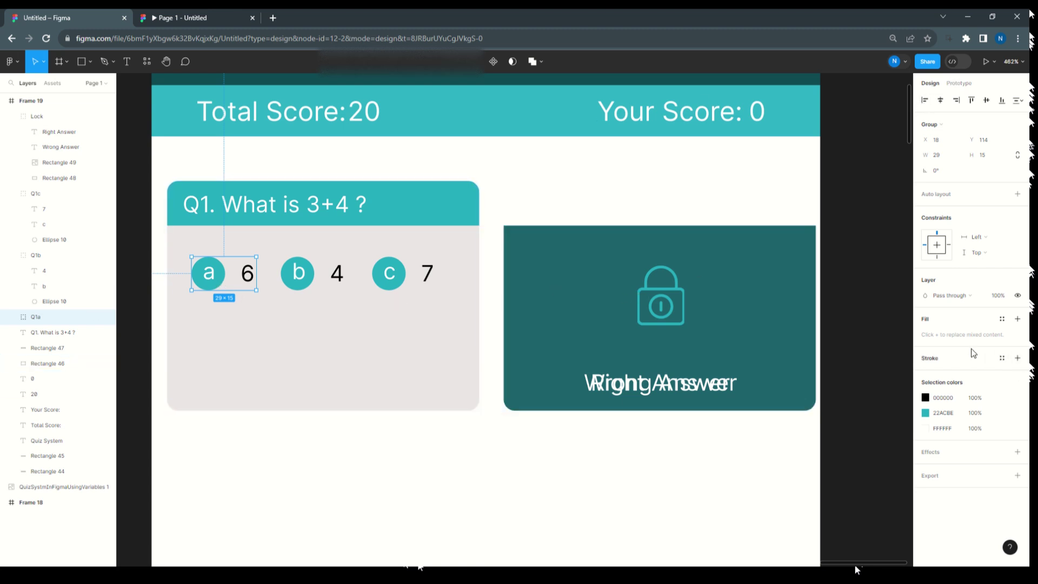
left_click(1018, 295)
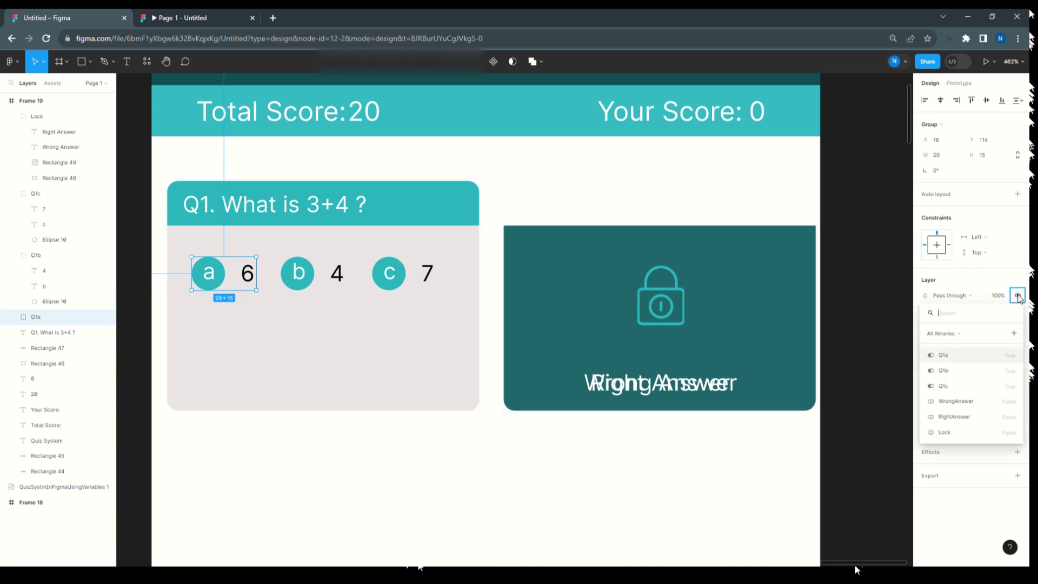
left_click(950, 356)
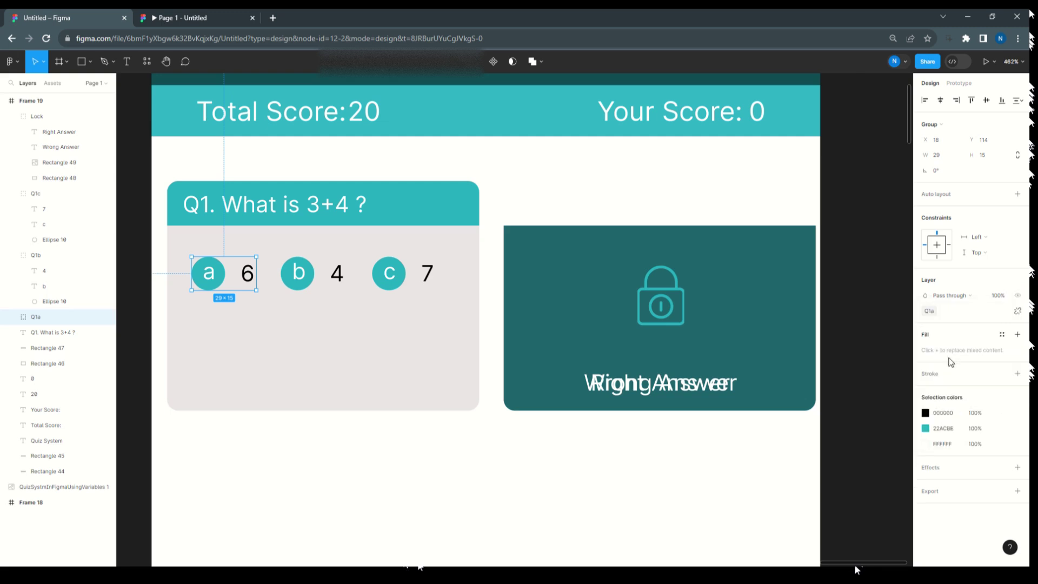
Bind the visibility of the first question's answer b group to the Q1b variable
left_click(319, 282)
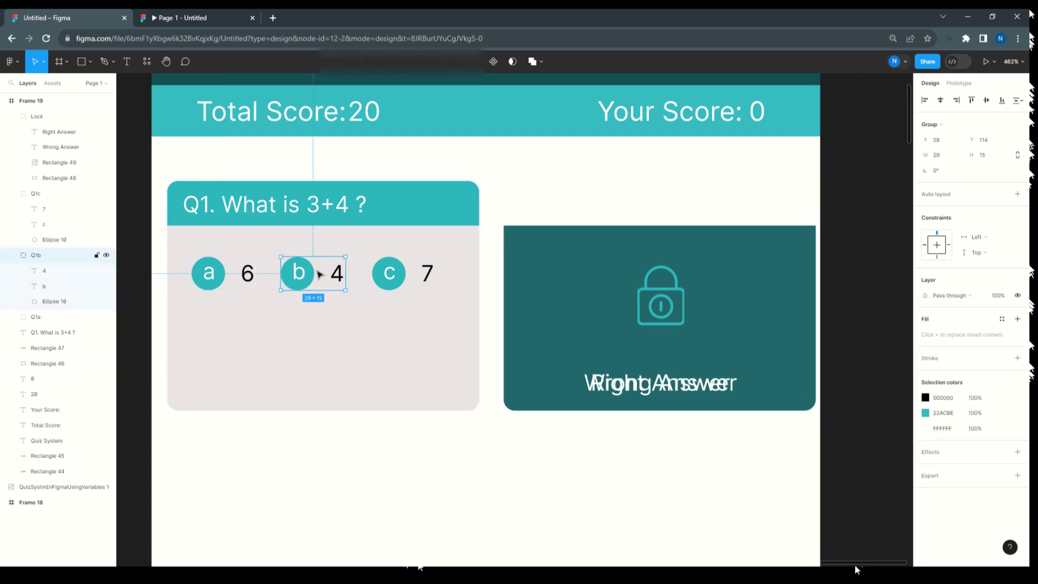
left_click(1018, 296)
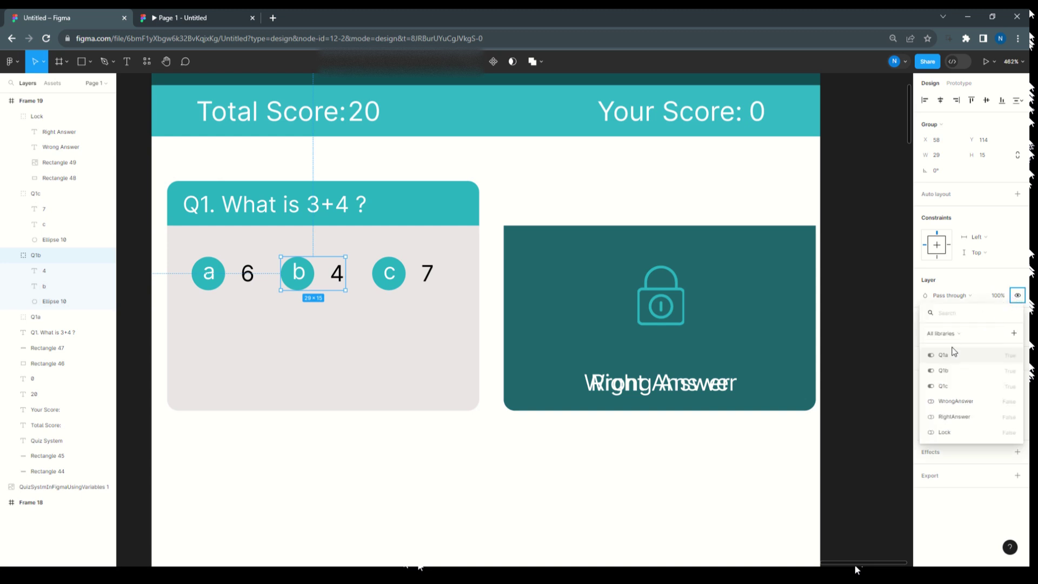
left_click(943, 371)
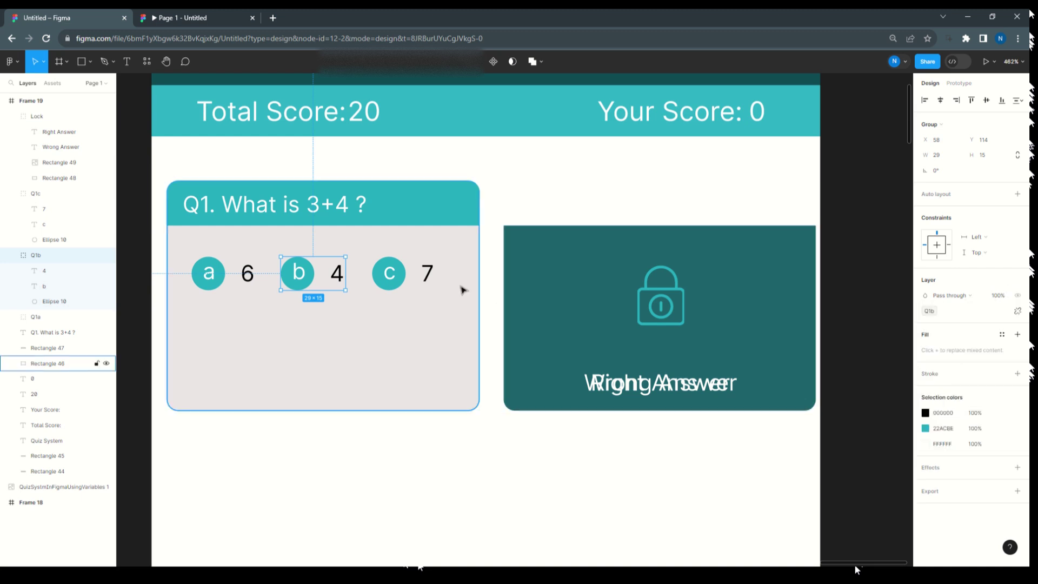
Bind the visibility of the first question's answer c group to the Q1c variable
left_click(407, 277)
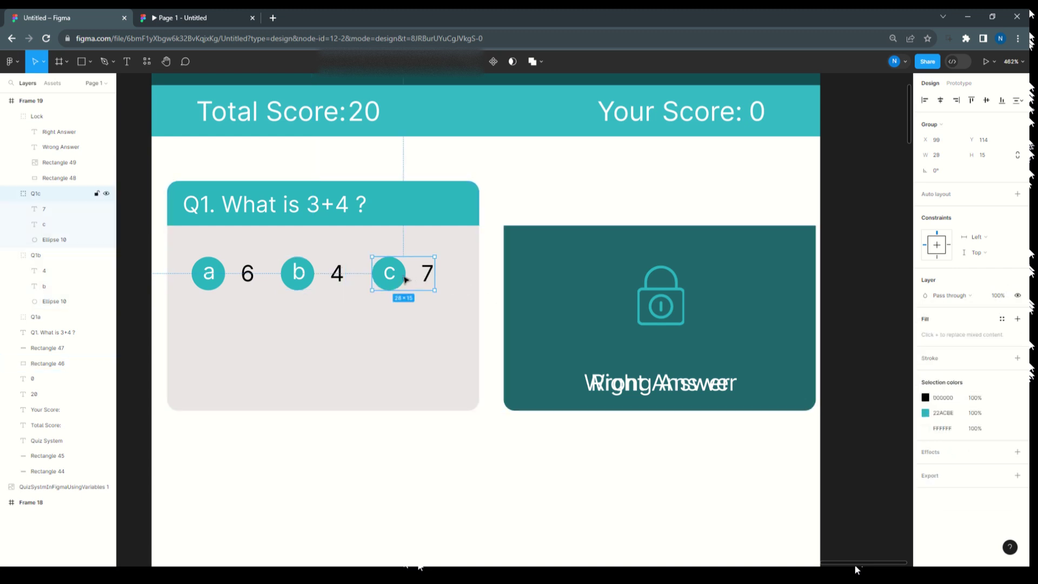
left_click(1018, 296)
left_click(955, 388)
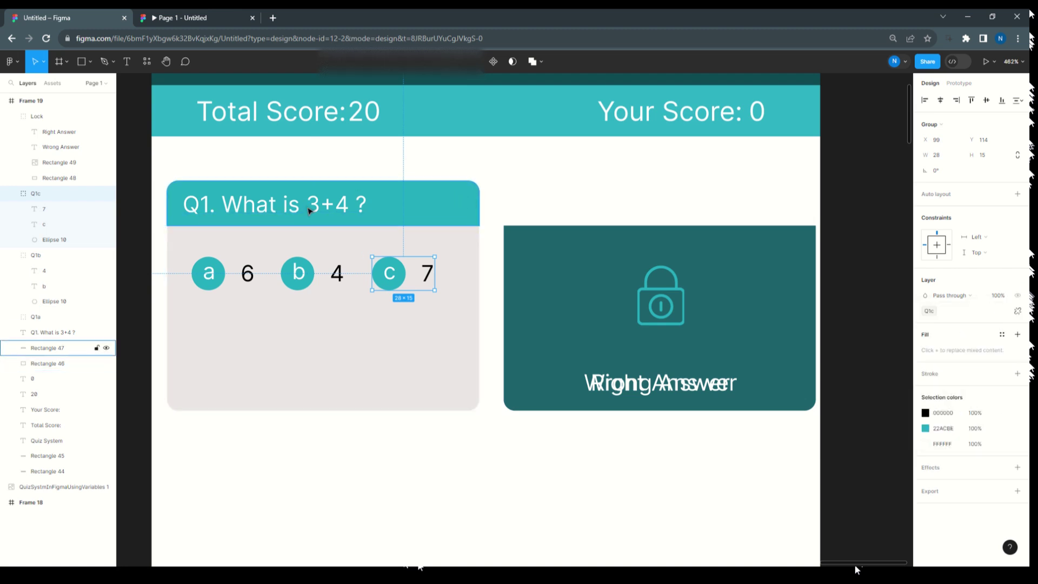
Add an on-click interaction with a Conditional action to the answer a group, using Q1a as its if condition
left_click(959, 84)
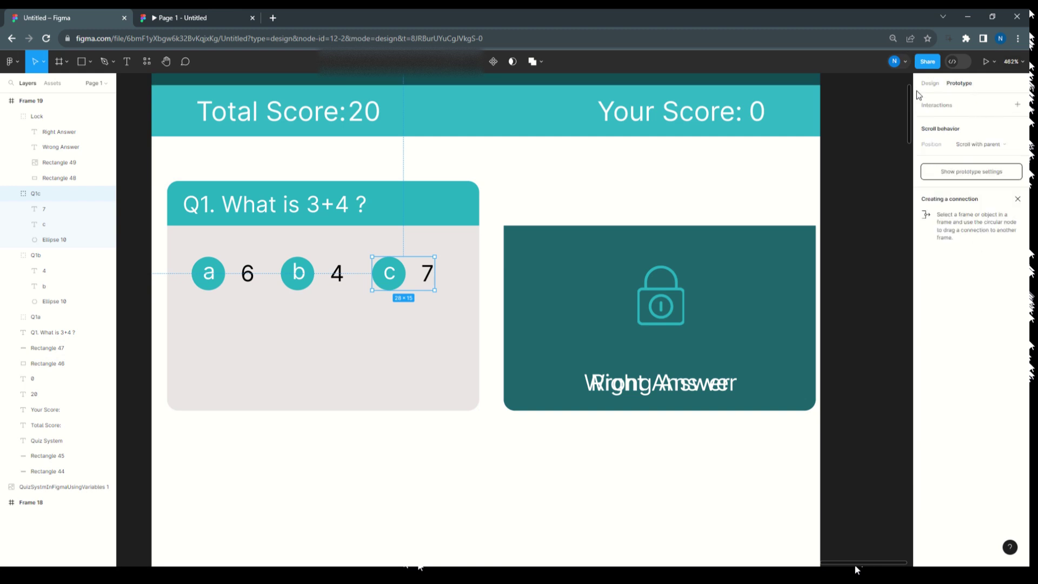
left_click(207, 275)
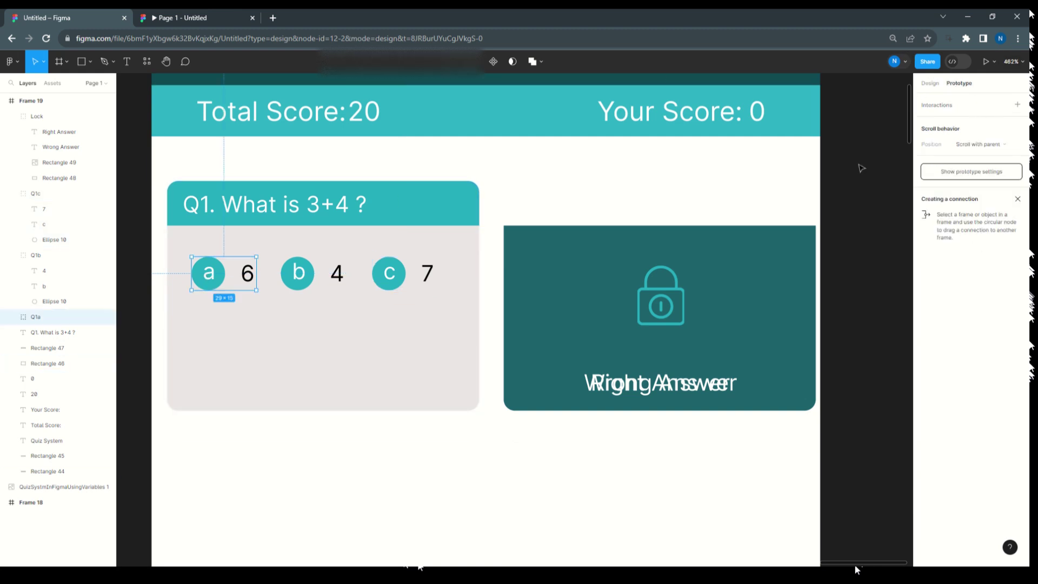
left_click(932, 108)
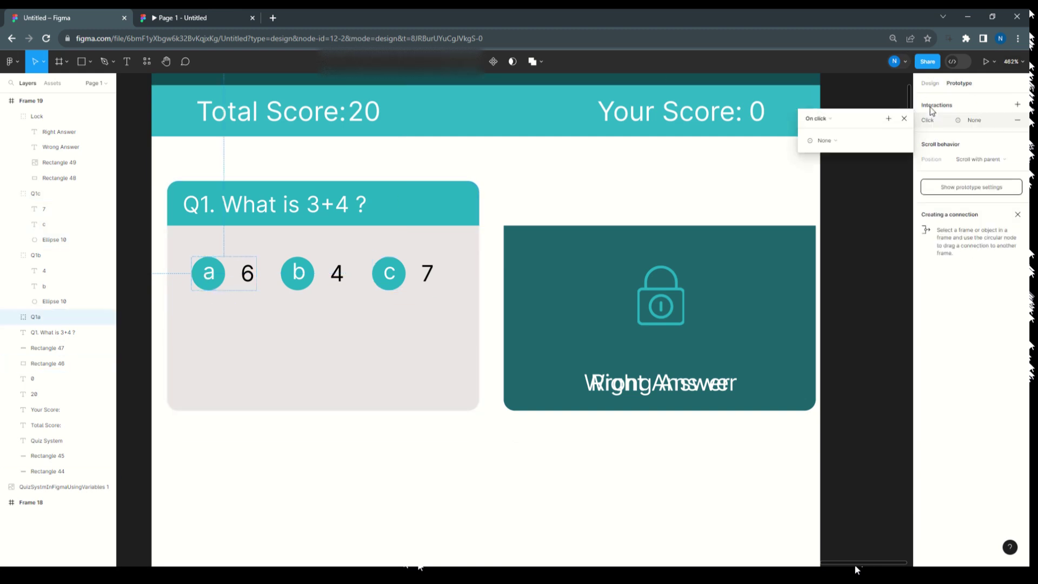
left_click(834, 142)
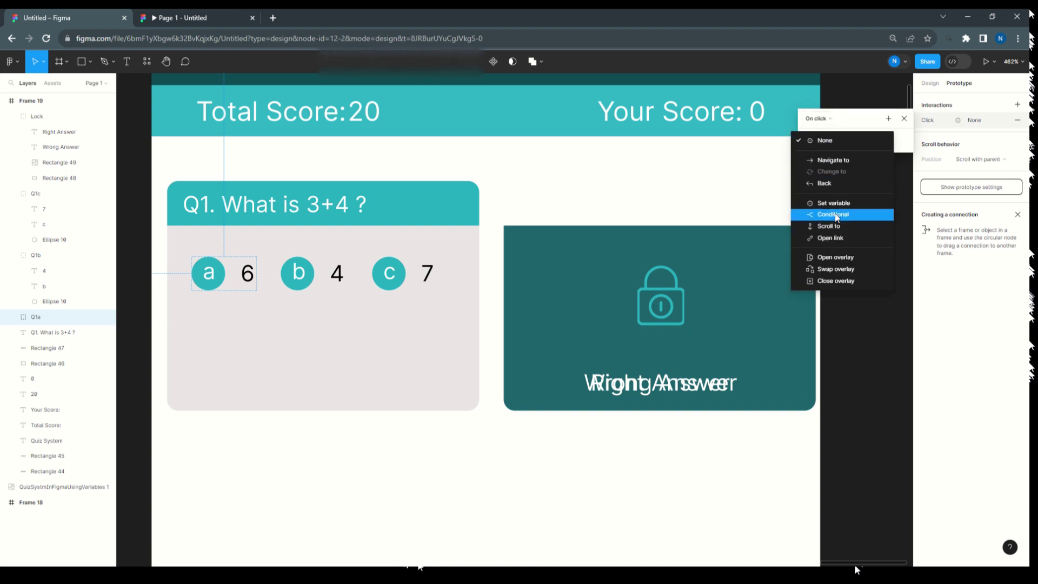
left_click(837, 215)
left_click(823, 157)
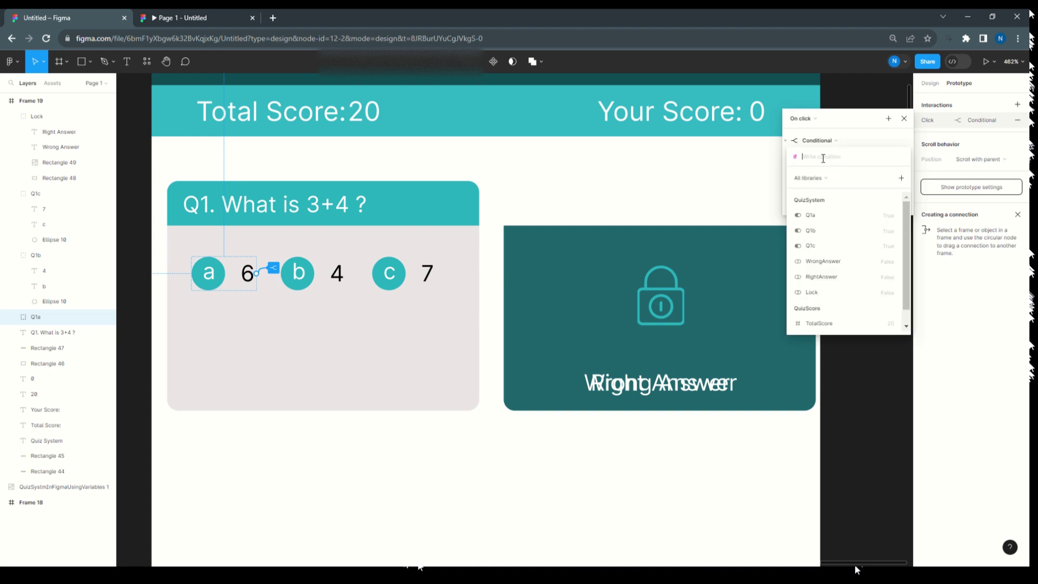
left_click(822, 216)
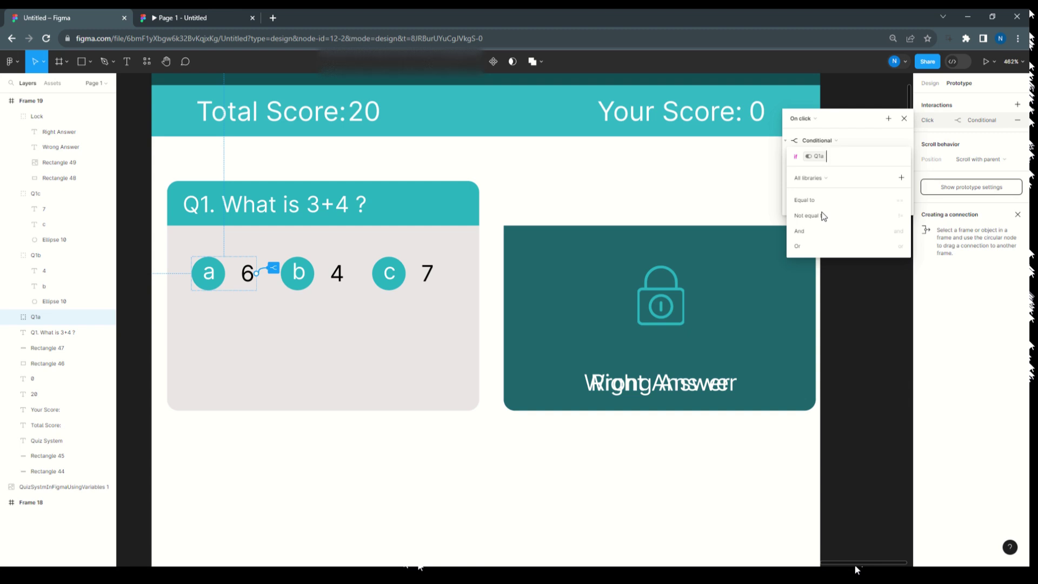
left_click(846, 141)
Under the Q1a condition, add a Set variable action that sets Lock to true
left_click(826, 173)
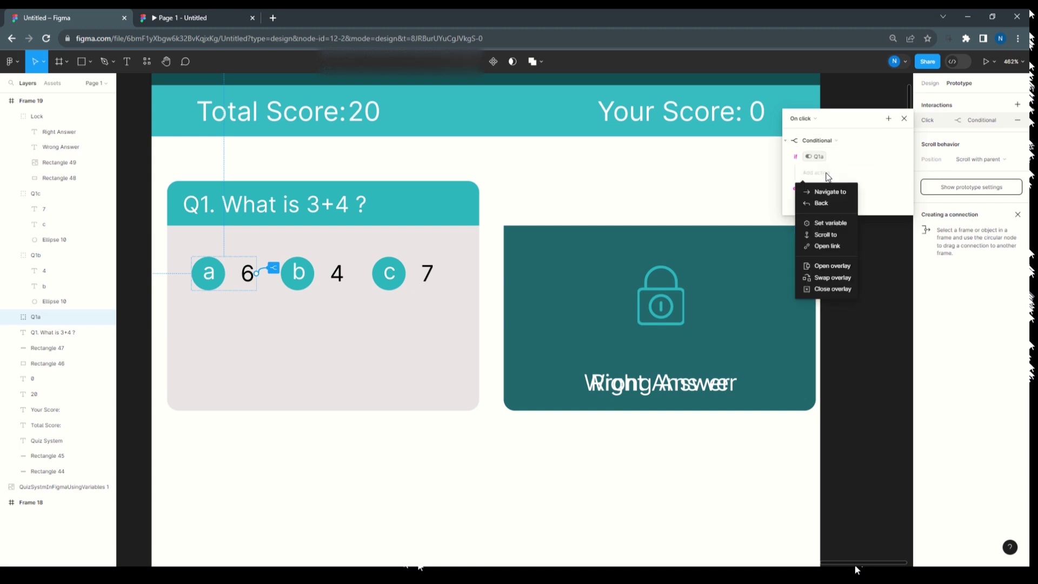
left_click(830, 223)
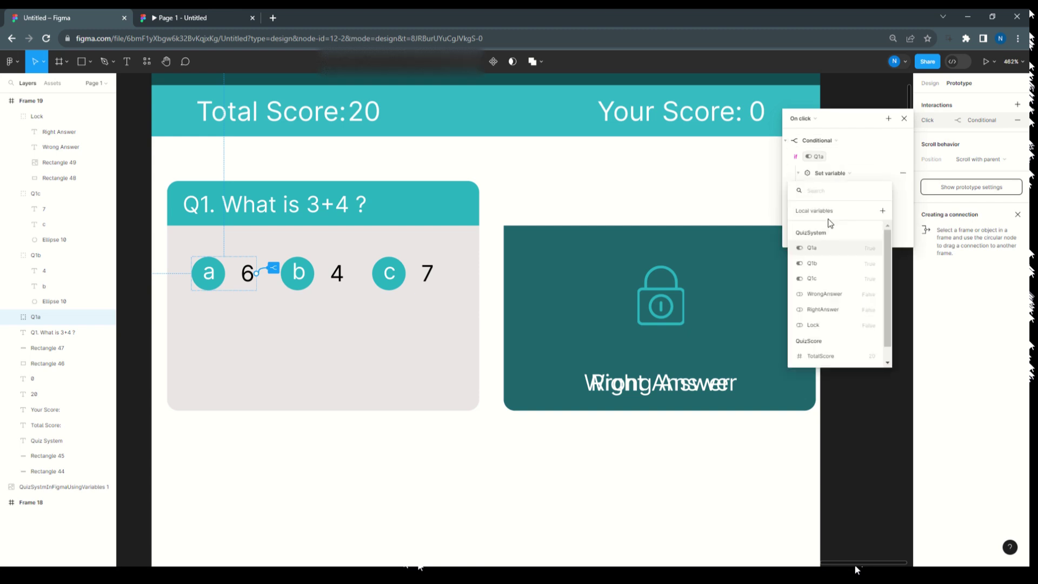
left_click(817, 326)
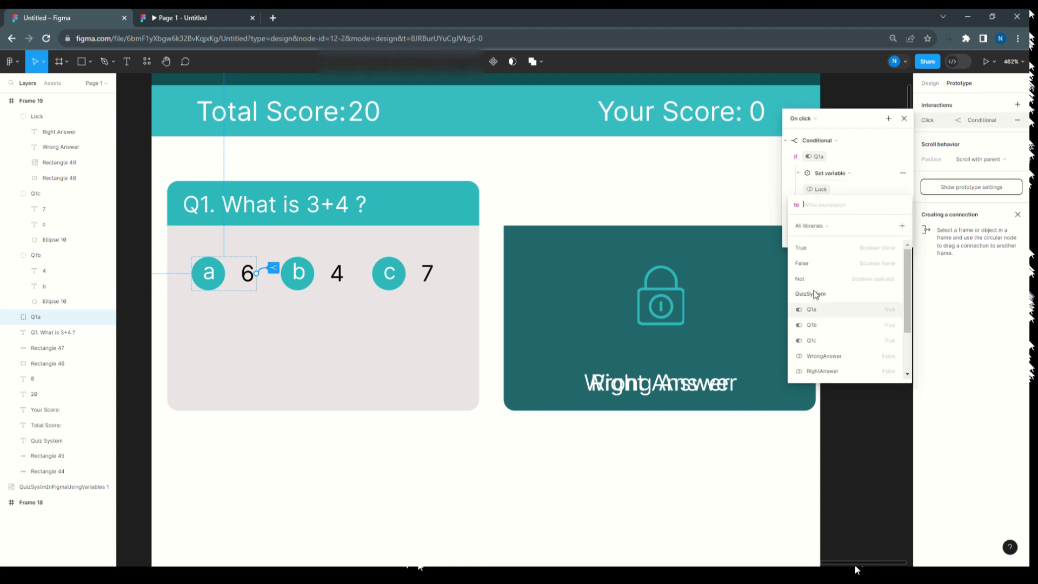
left_click(818, 250)
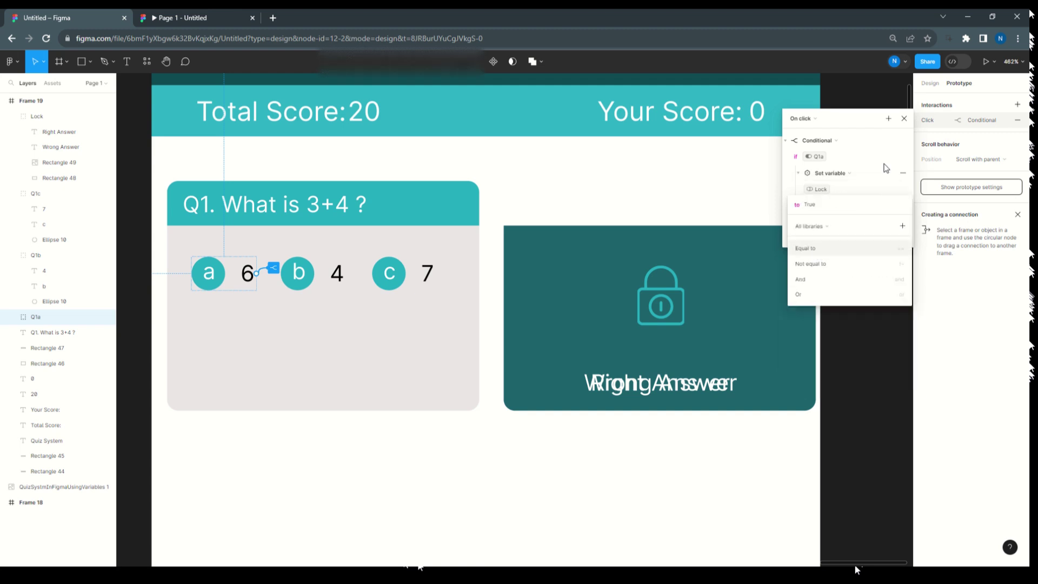
left_click(874, 147)
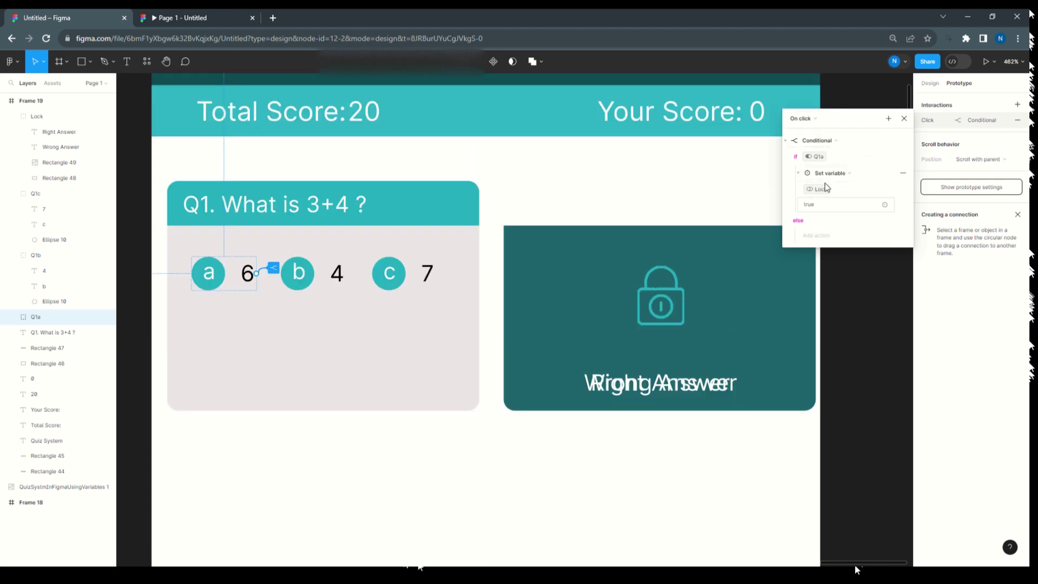
Add a second Conditional action to answer a's click interaction, with Q1a as its condition
left_click(889, 118)
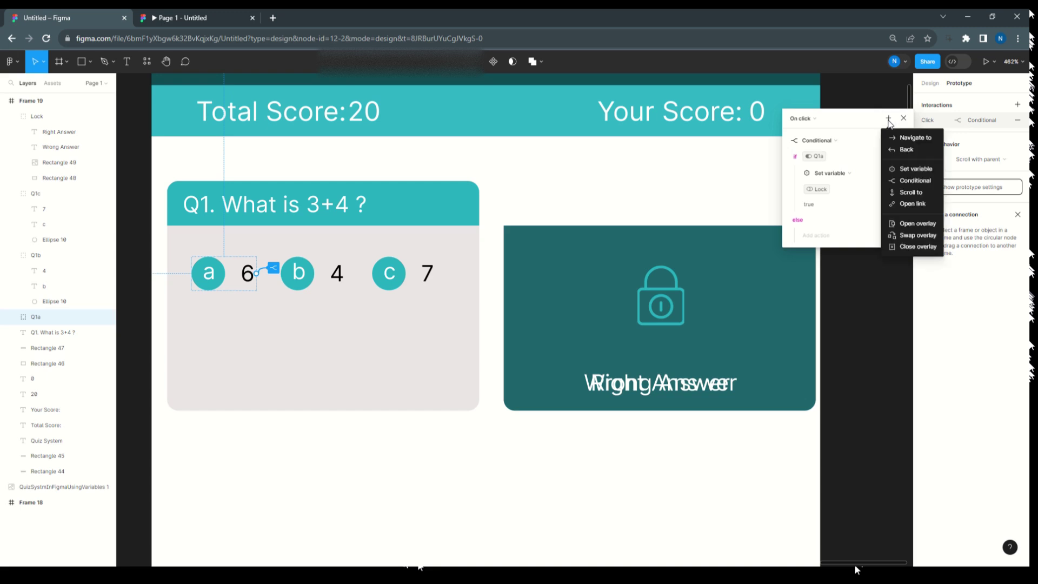
left_click(916, 179)
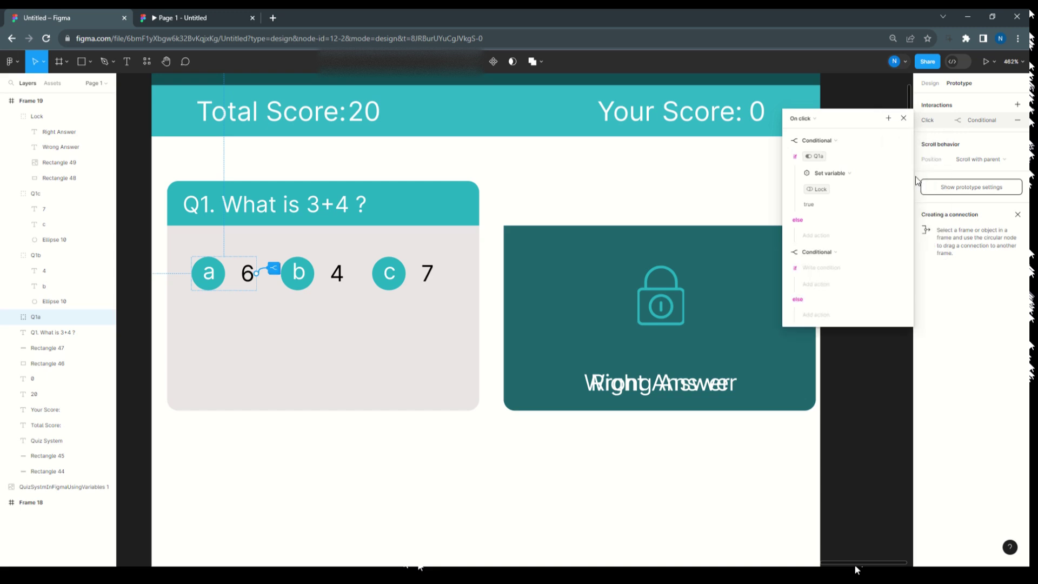
left_click(839, 268)
left_click(811, 326)
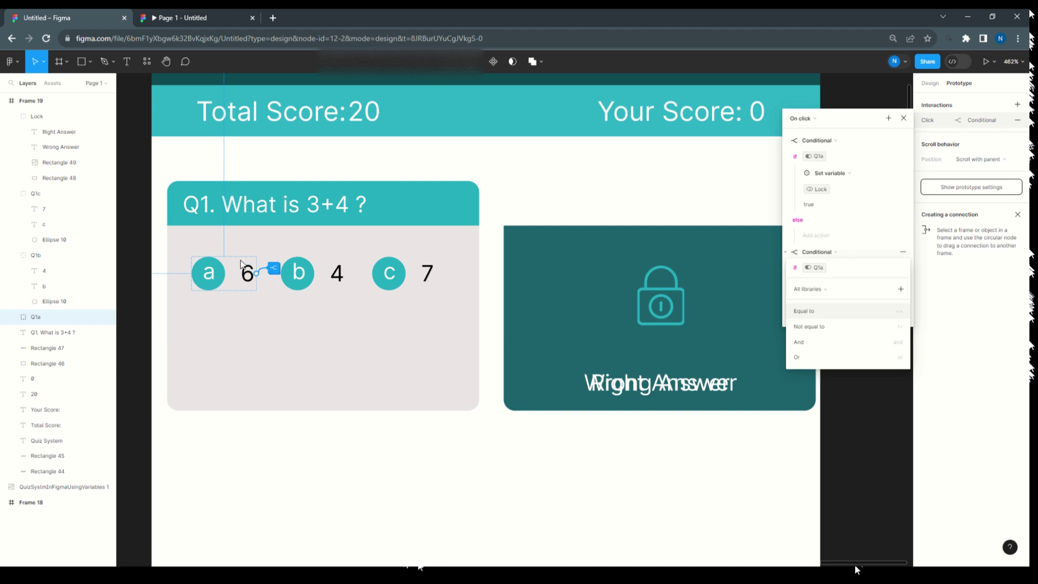
left_click(851, 249)
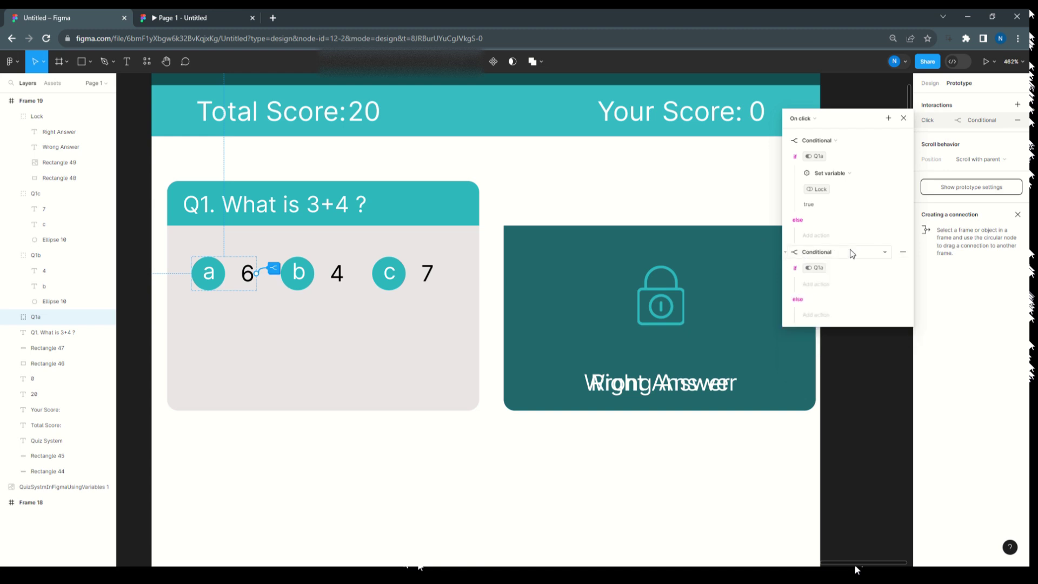
In the second conditional, add a Set variable action that sets WrongAnswer to true
left_click(823, 285)
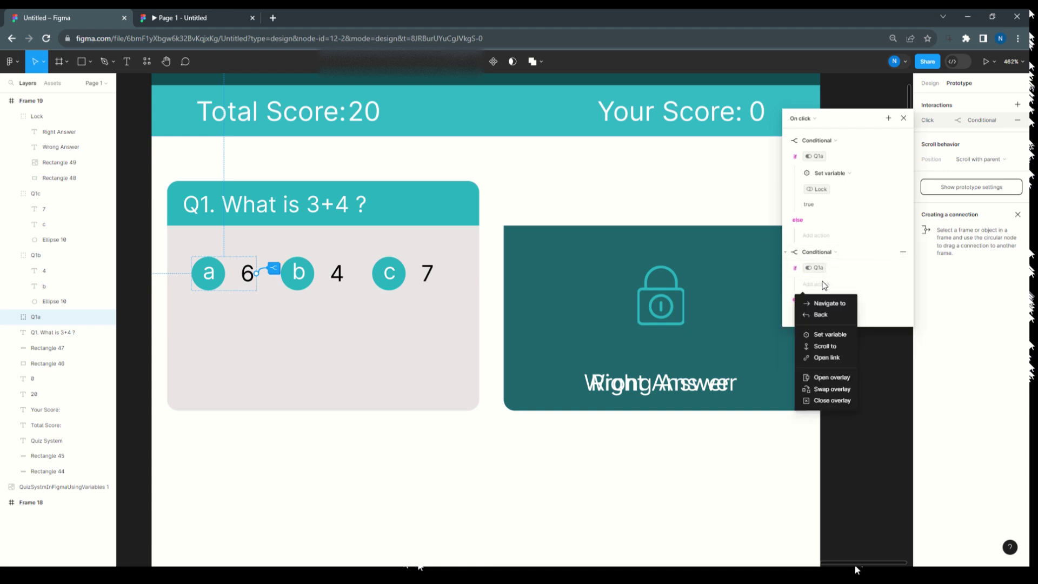
left_click(831, 339)
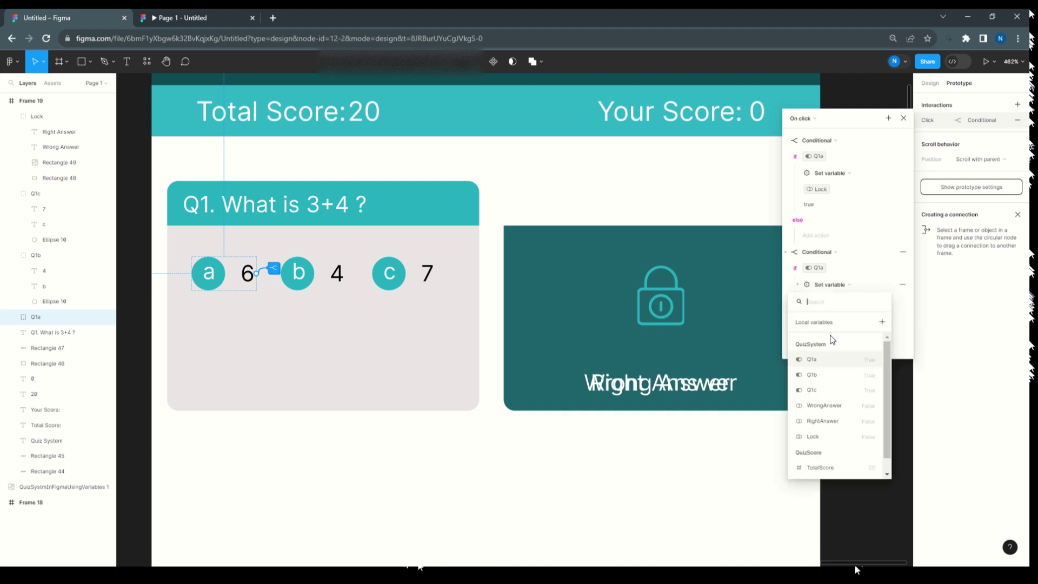
left_click(824, 406)
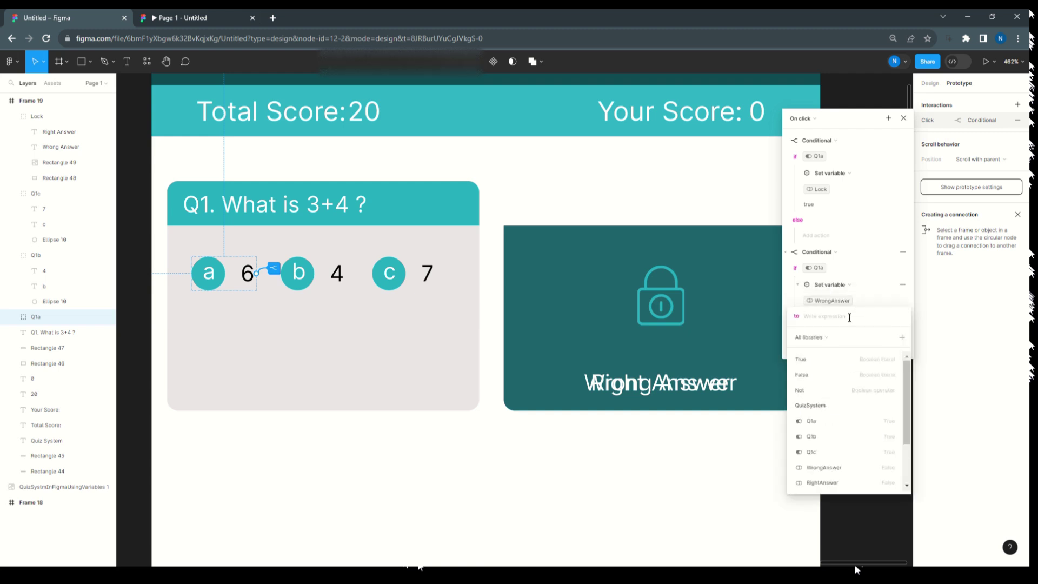
left_click(800, 359)
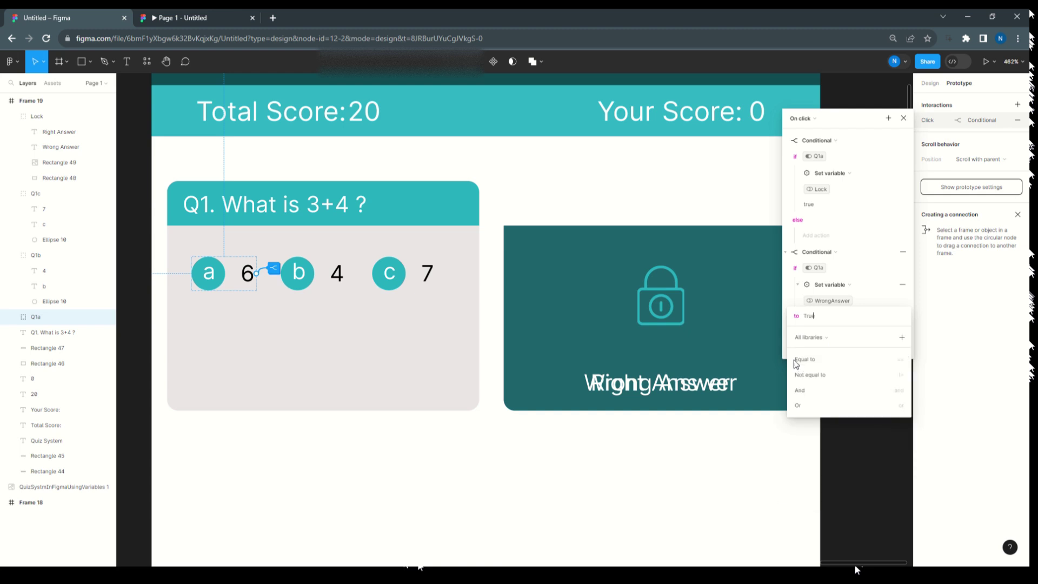
left_click(864, 268)
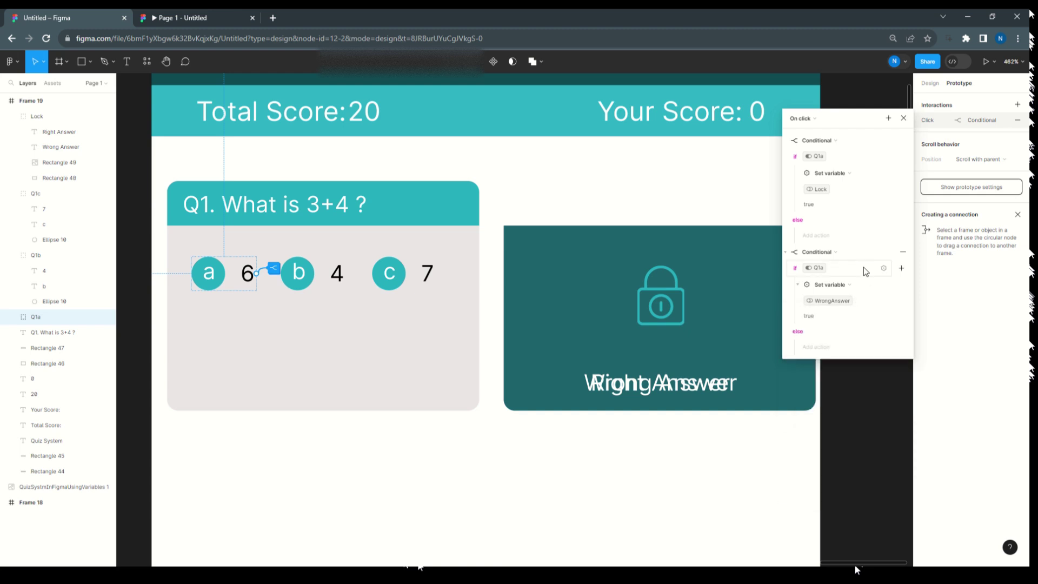
Add a third Conditional action to answer a's click interaction, with Q1a as its condition
left_click(889, 118)
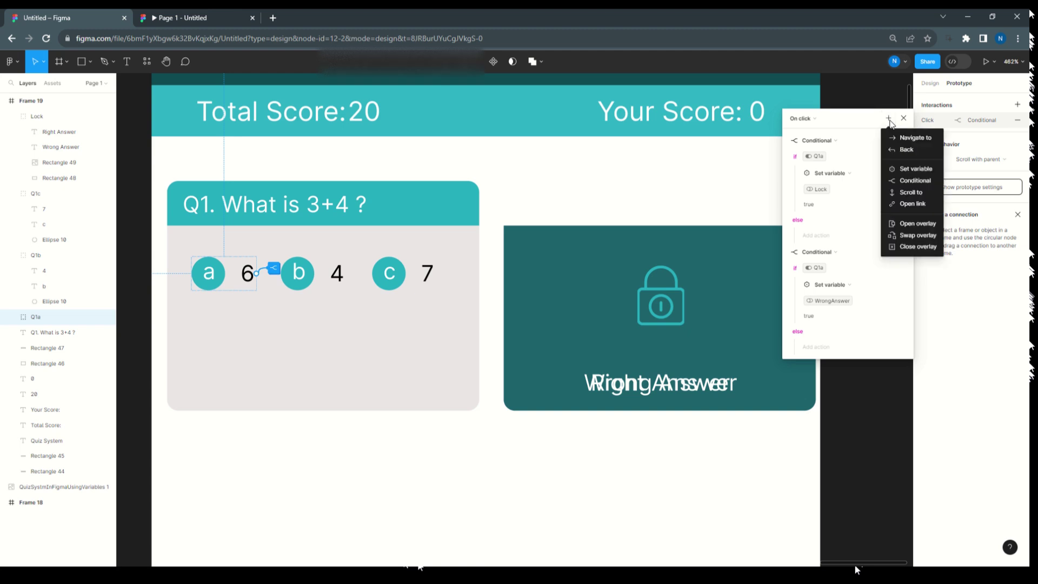
left_click(915, 181)
scroll(875, 328, "down", 2)
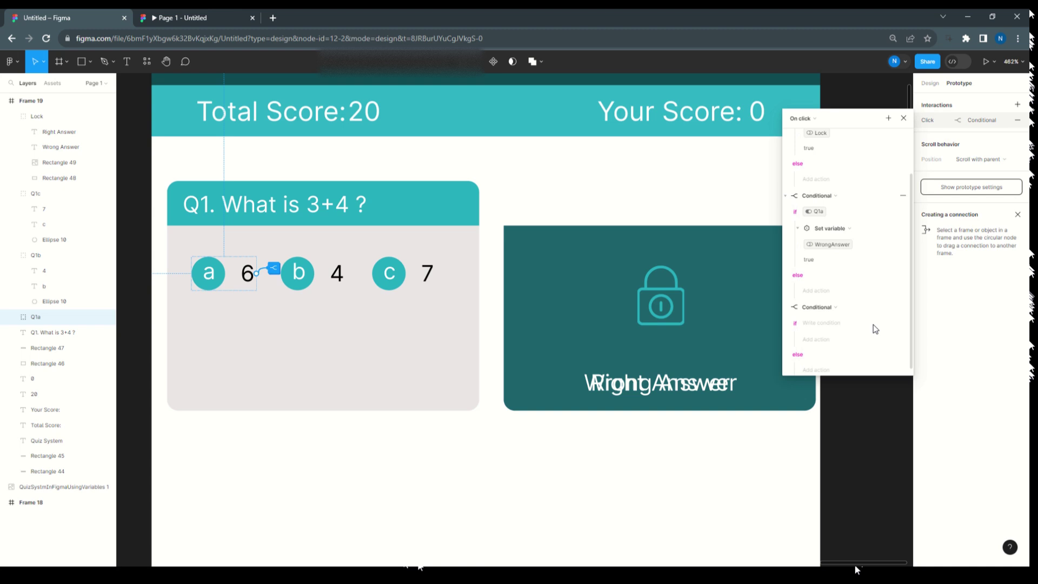
left_click(826, 320)
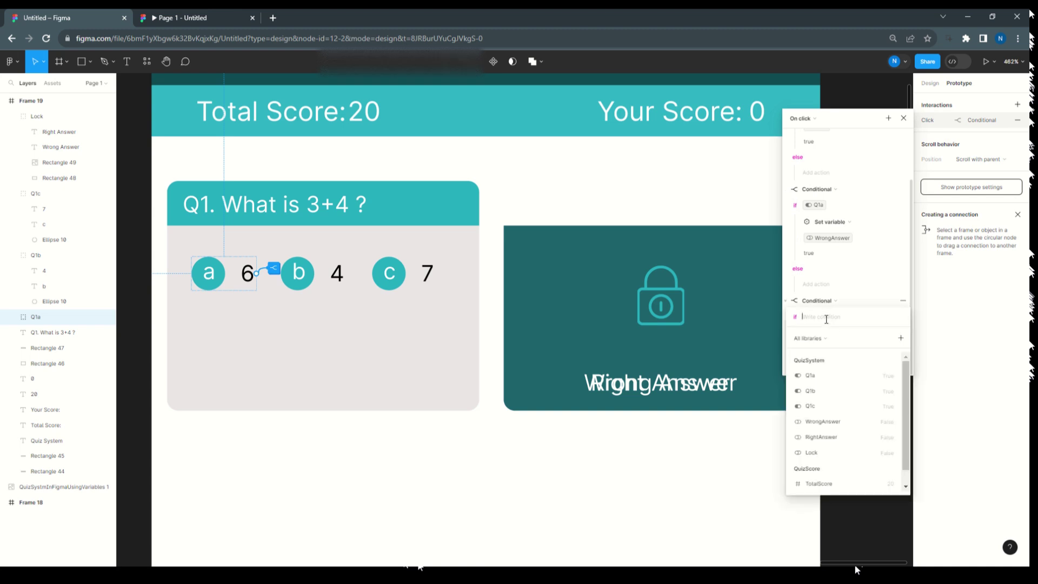
left_click(811, 376)
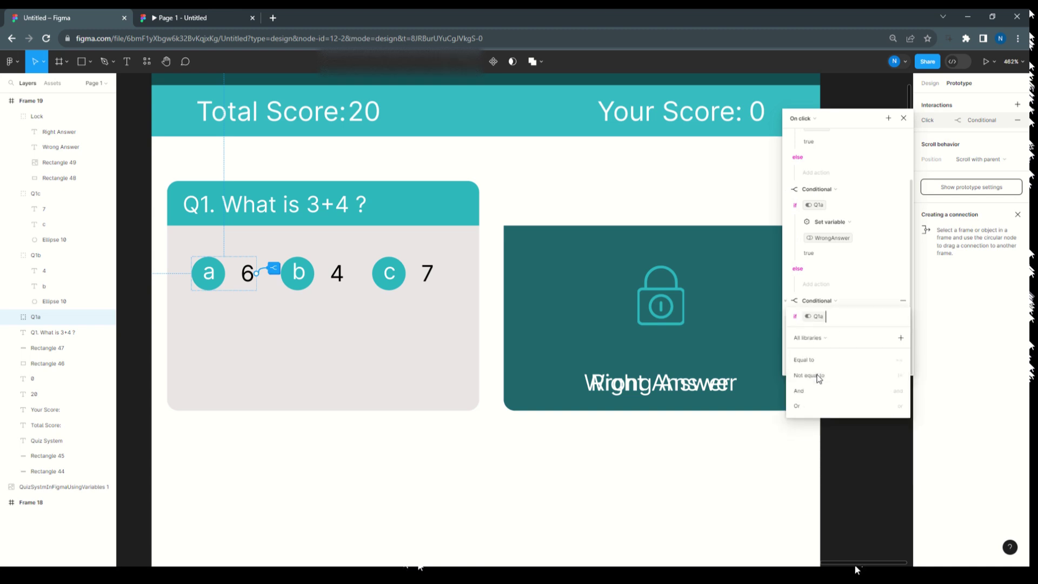
left_click(852, 292)
In the third conditional, add a Set variable action that sets Q1c to false, and close the interaction settings
left_click(827, 334)
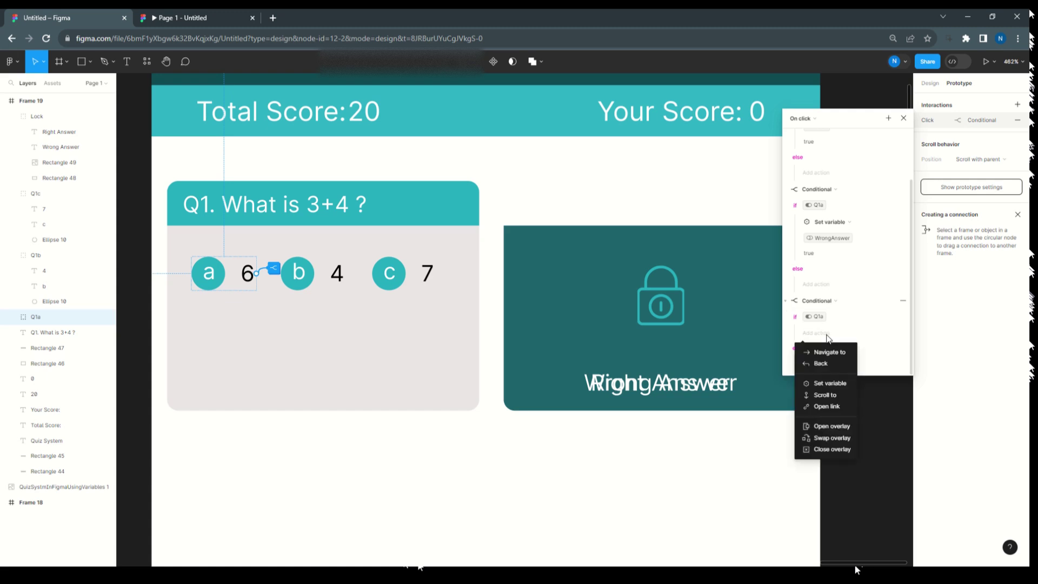
left_click(825, 383)
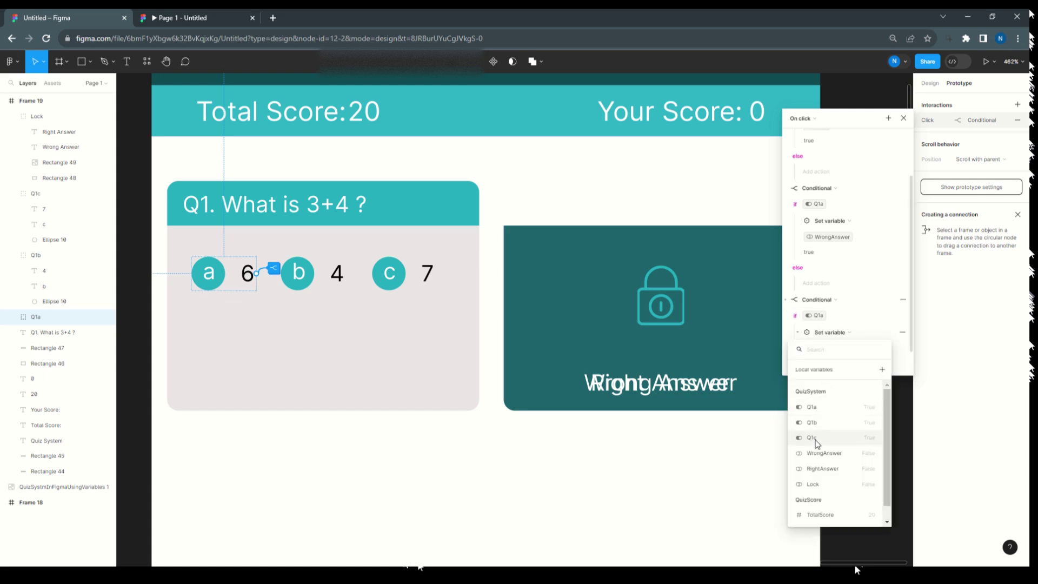
left_click(814, 438)
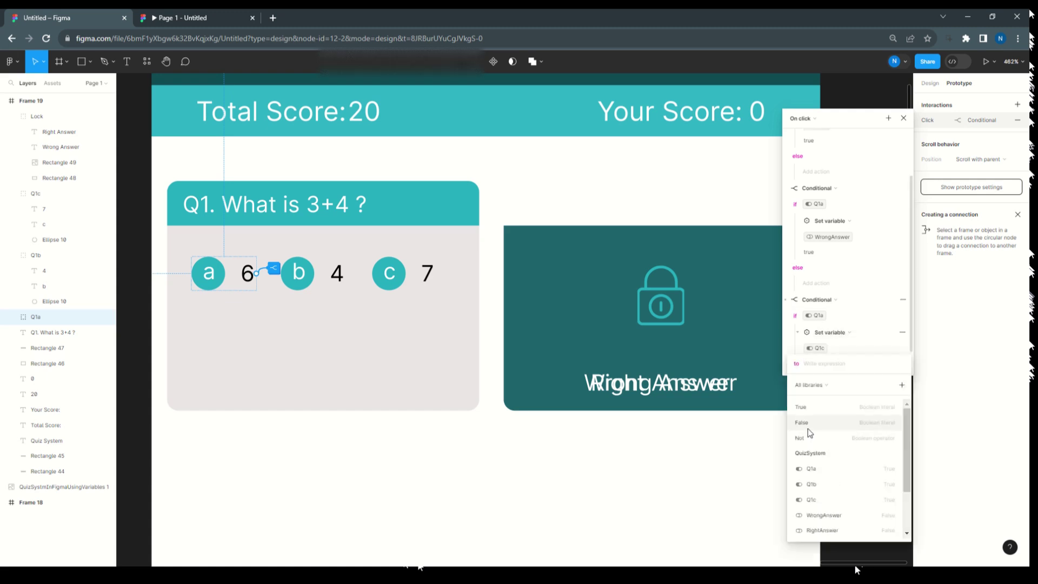
left_click(808, 427)
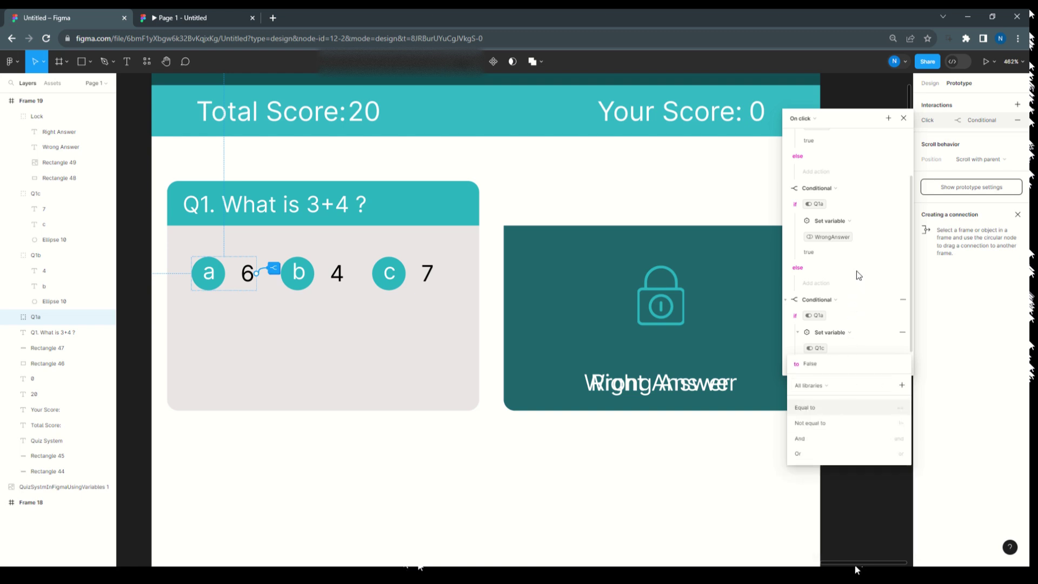
key("Return")
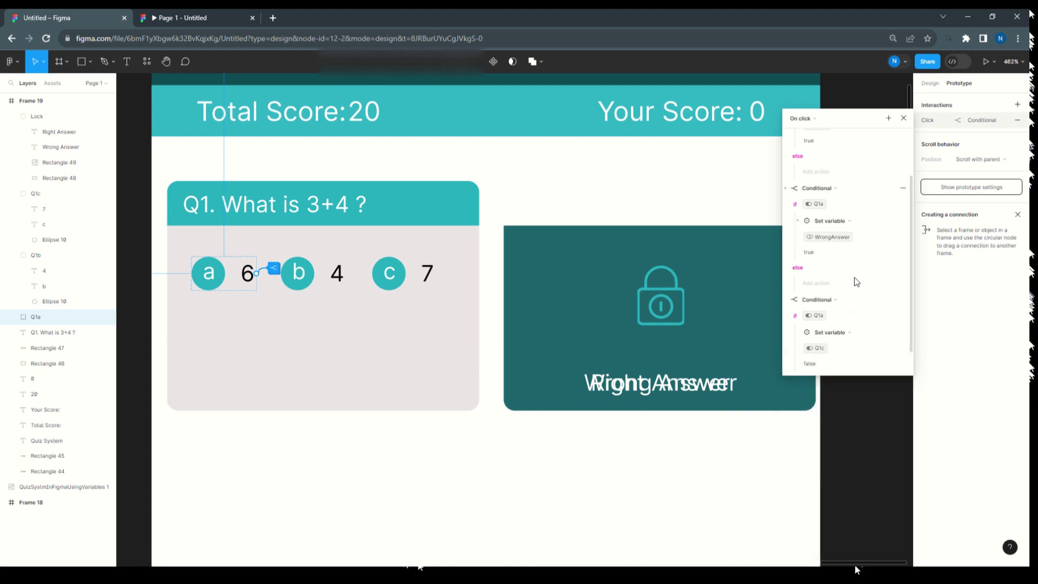
scroll(857, 279, "up", 2)
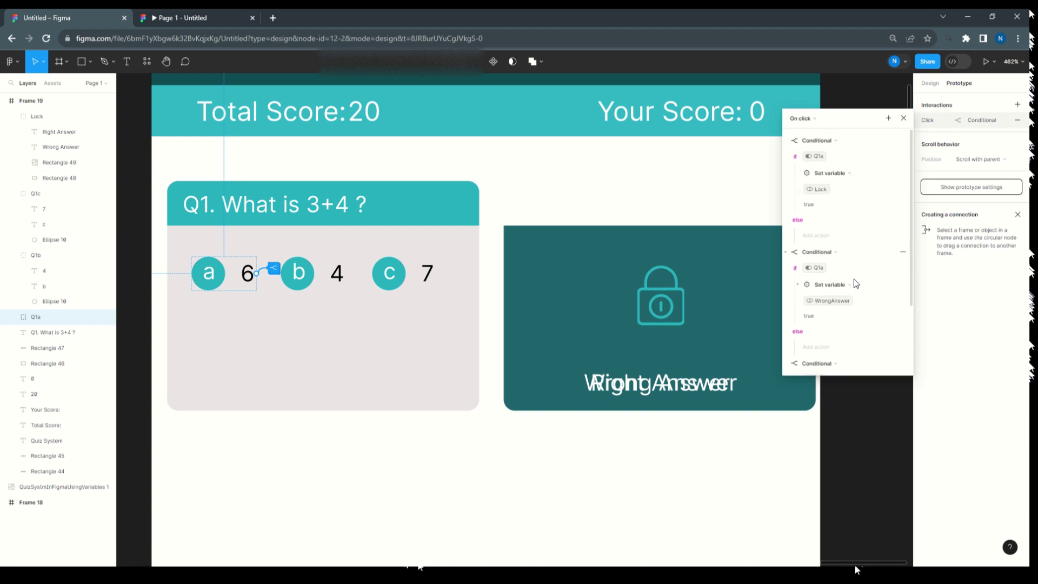
left_click(904, 118)
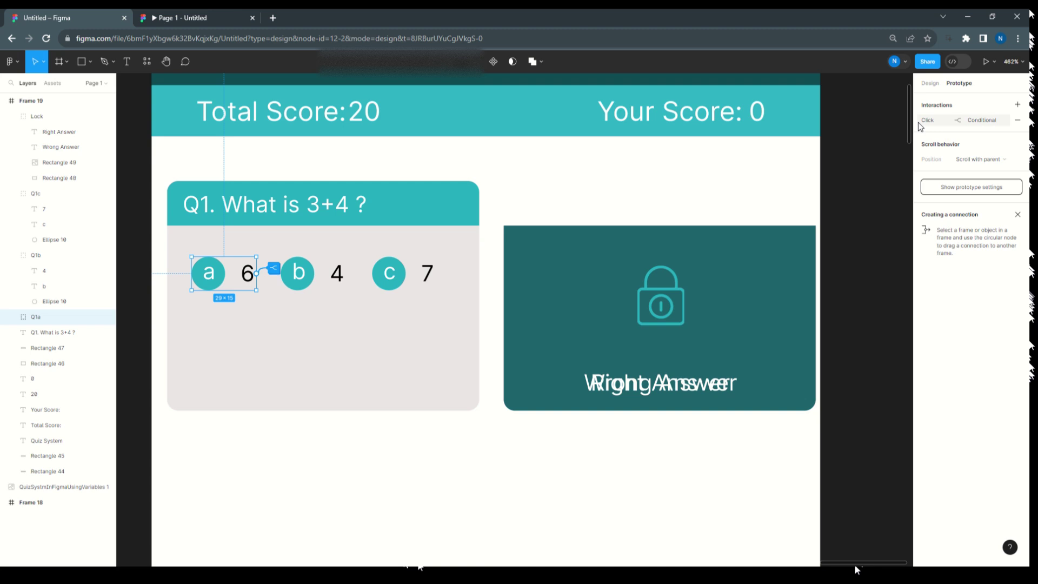
Reopen answer a's click interaction to review its conditional actions
left_click(923, 121)
left_click(905, 124)
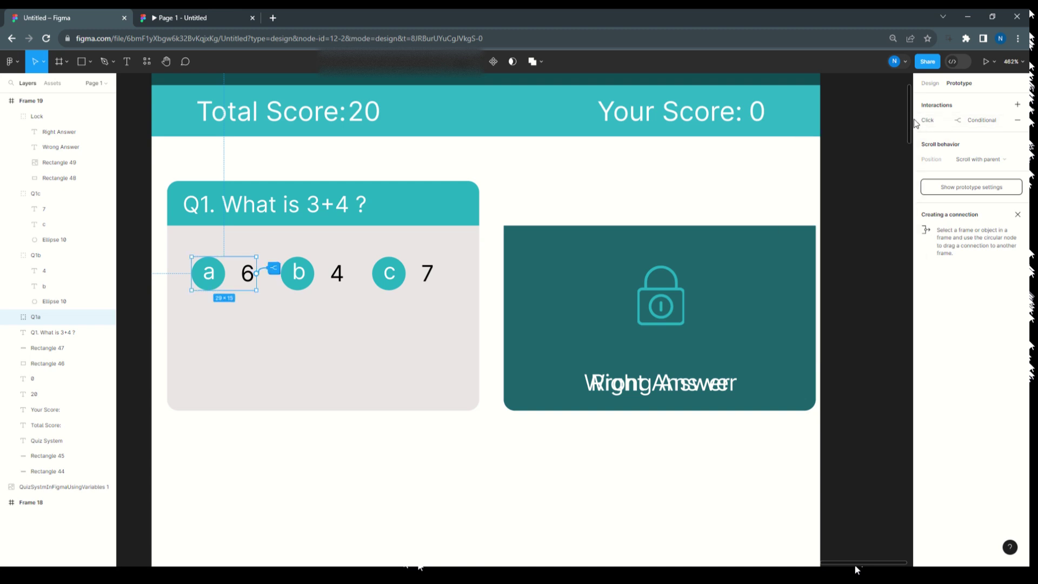
left_click(918, 120)
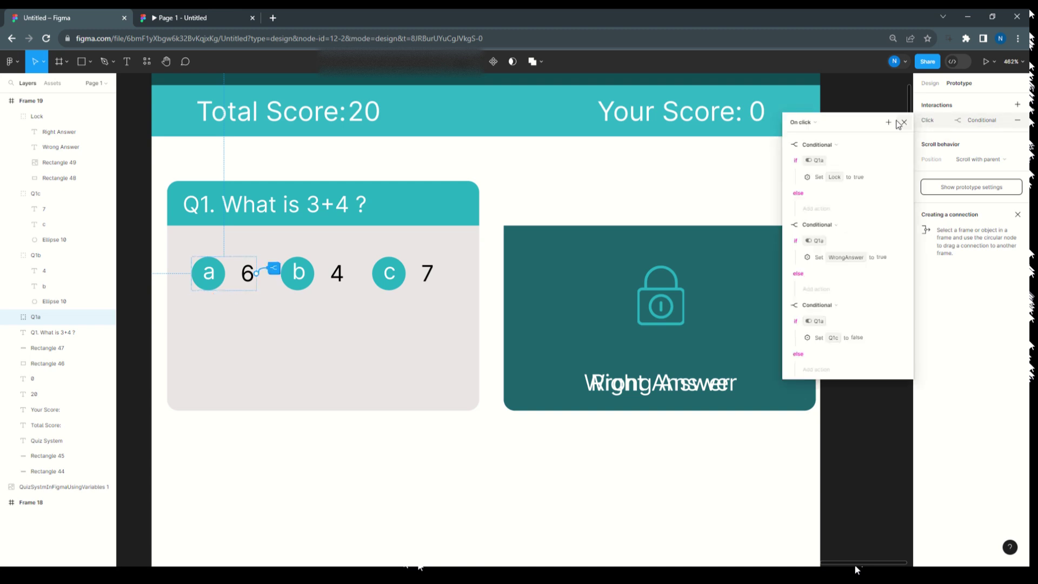
Copy answer a's click interaction with its three conditionals onto answers b and c
left_click(906, 123)
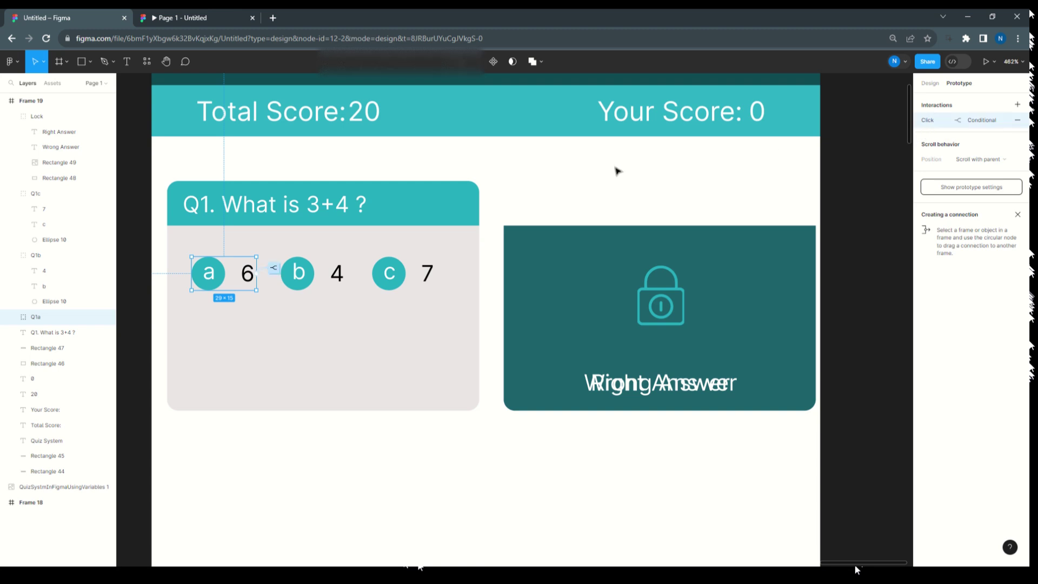
left_click(311, 284)
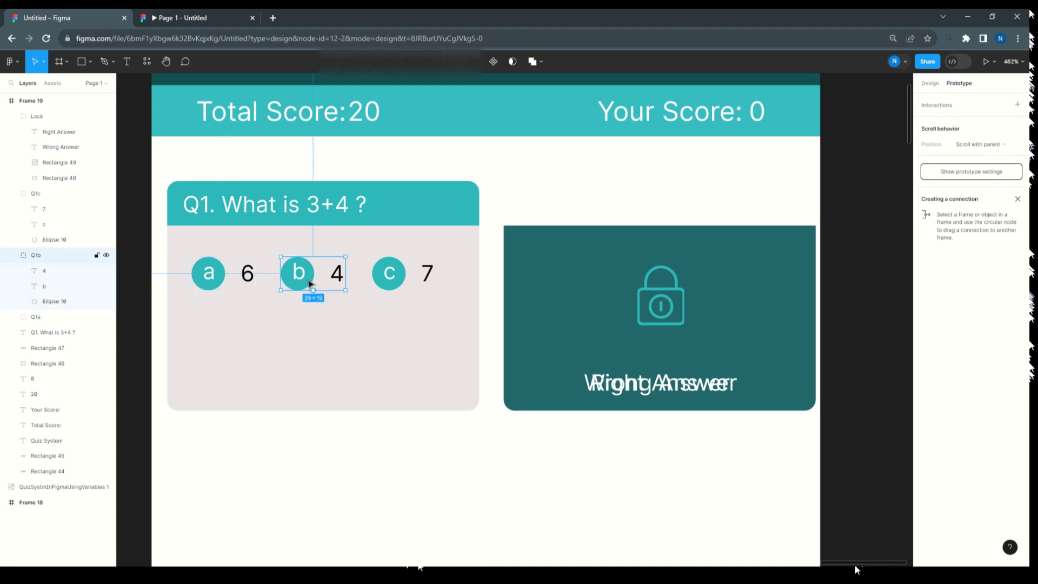
double_click(311, 284)
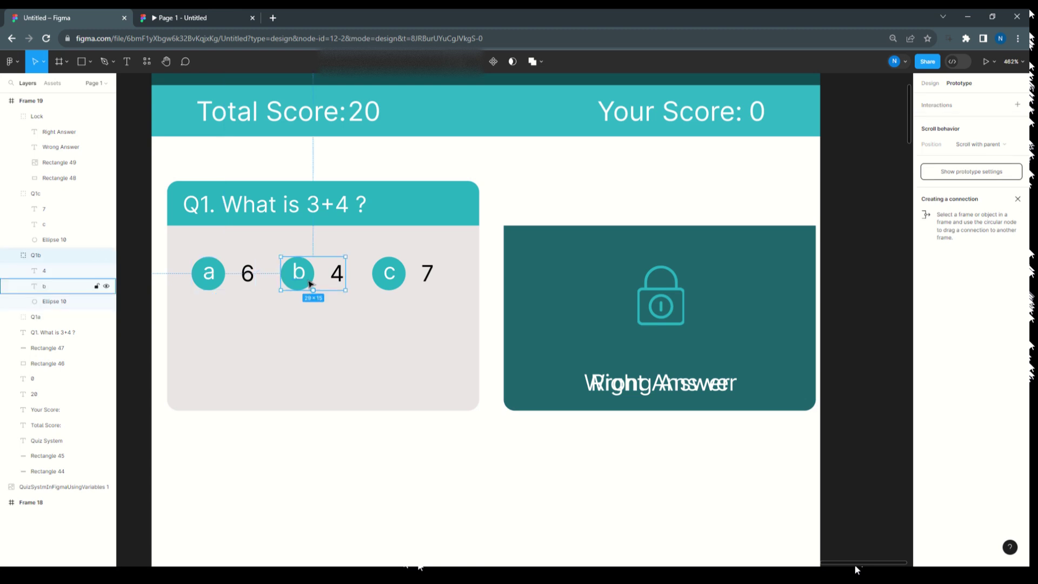
left_click(382, 281)
key("ctrl+v")
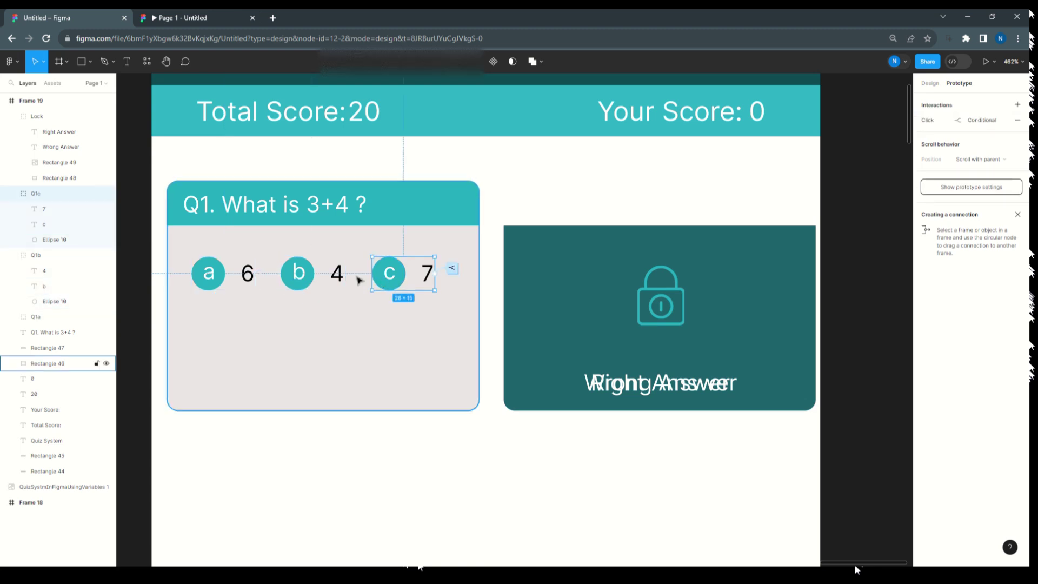
In answer b's click interaction, change the first conditional's condition to Q1b
left_click(305, 284)
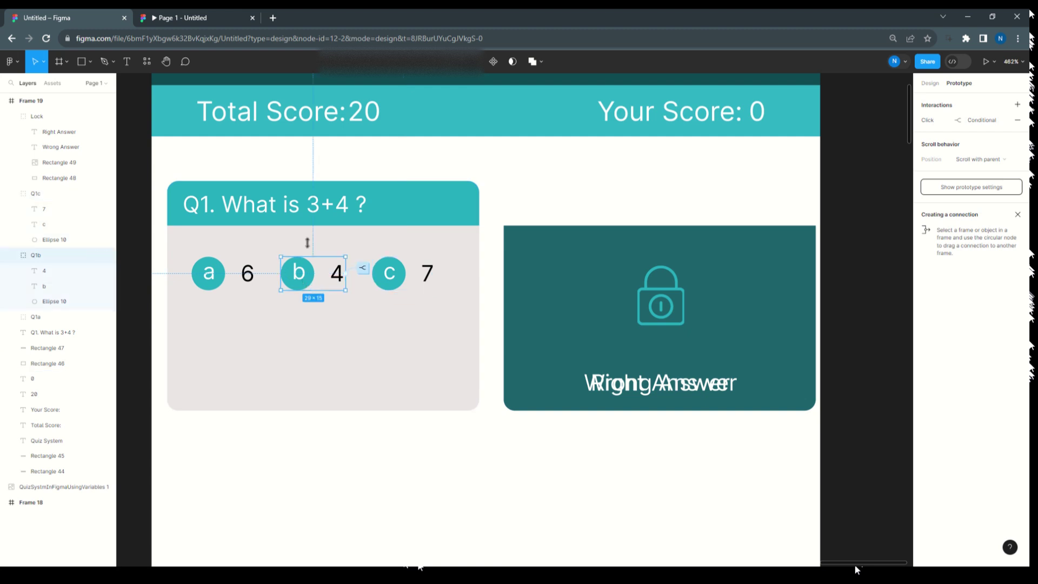
left_click(920, 119)
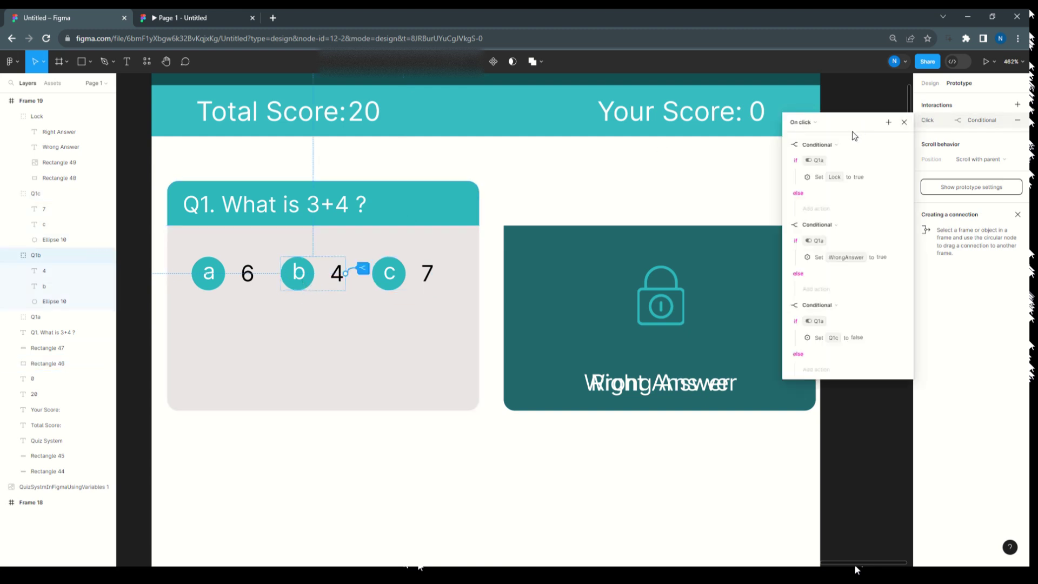
left_click(819, 161)
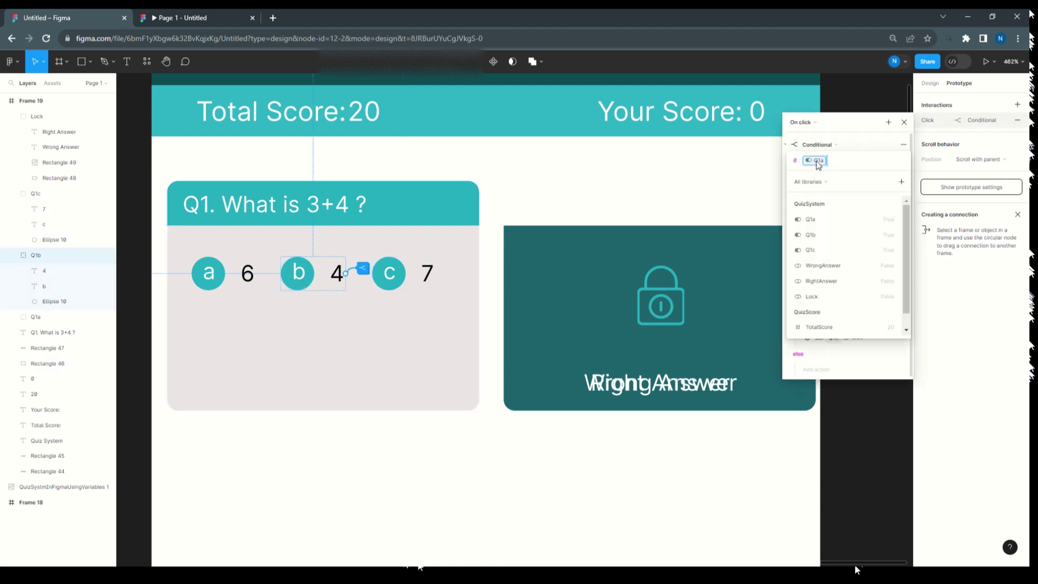
left_click(808, 233)
left_click(854, 130)
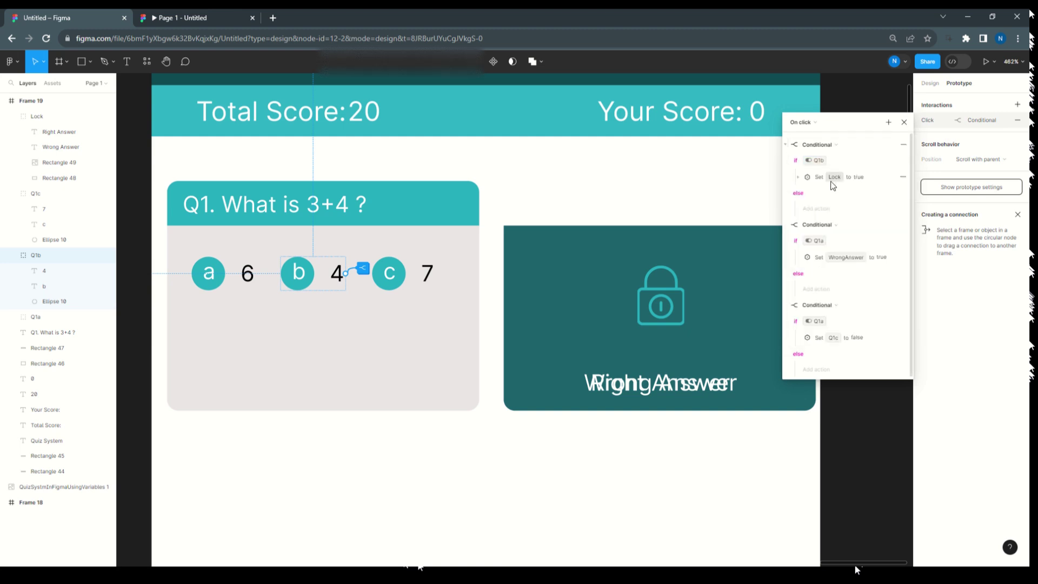
Change the conditions of answer b's second and third conditionals to Q1b, and expand the third one's Set variable action
left_click(819, 243)
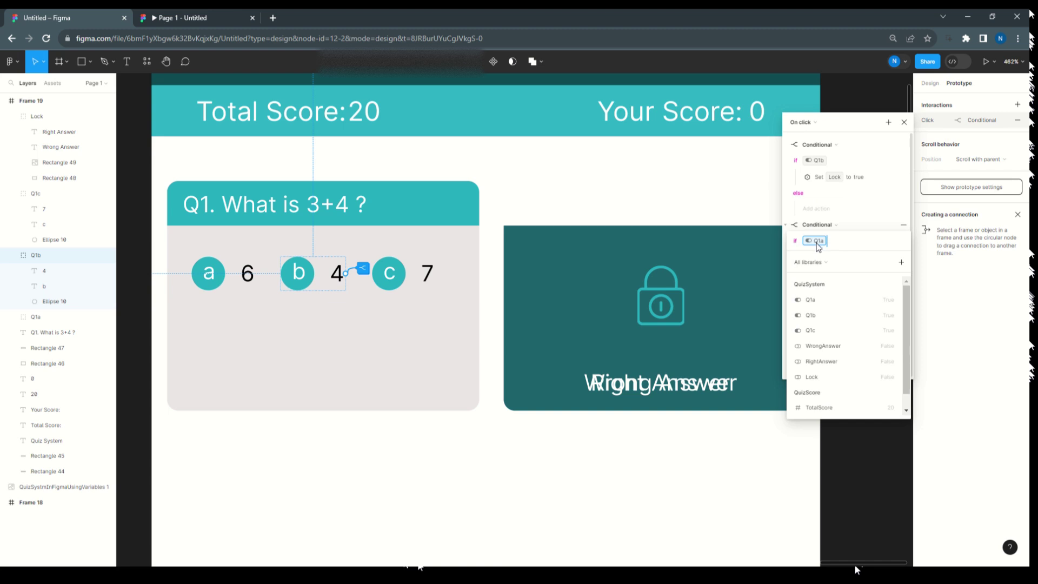
left_click(812, 316)
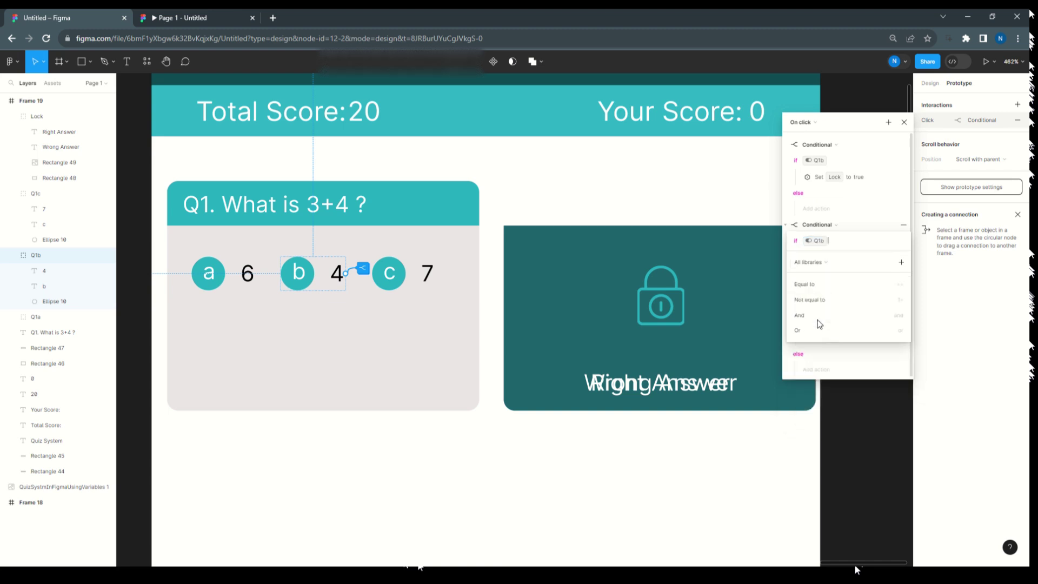
left_click(839, 127)
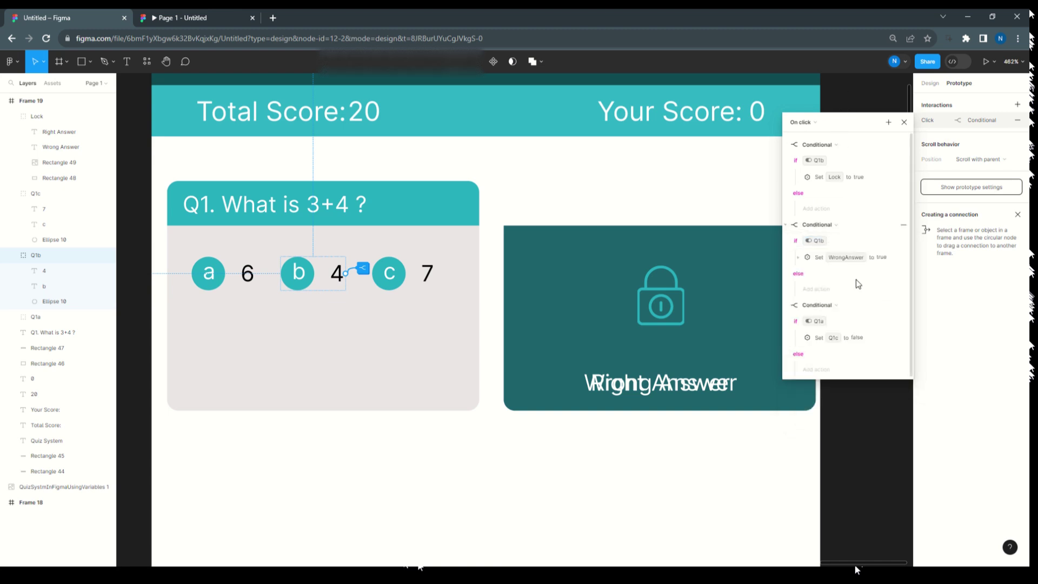
left_click(820, 325)
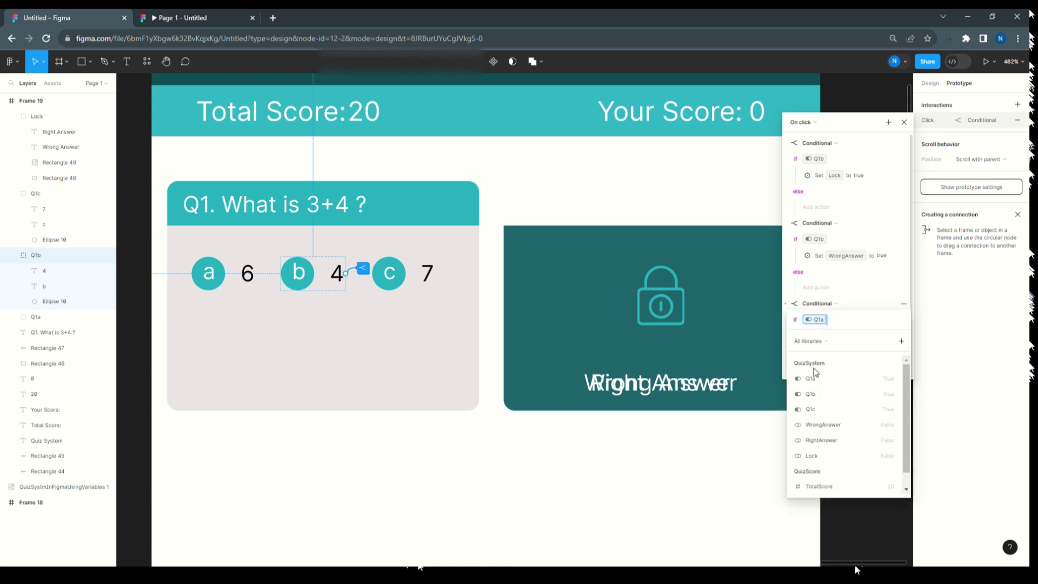
left_click(823, 392)
left_click(875, 288)
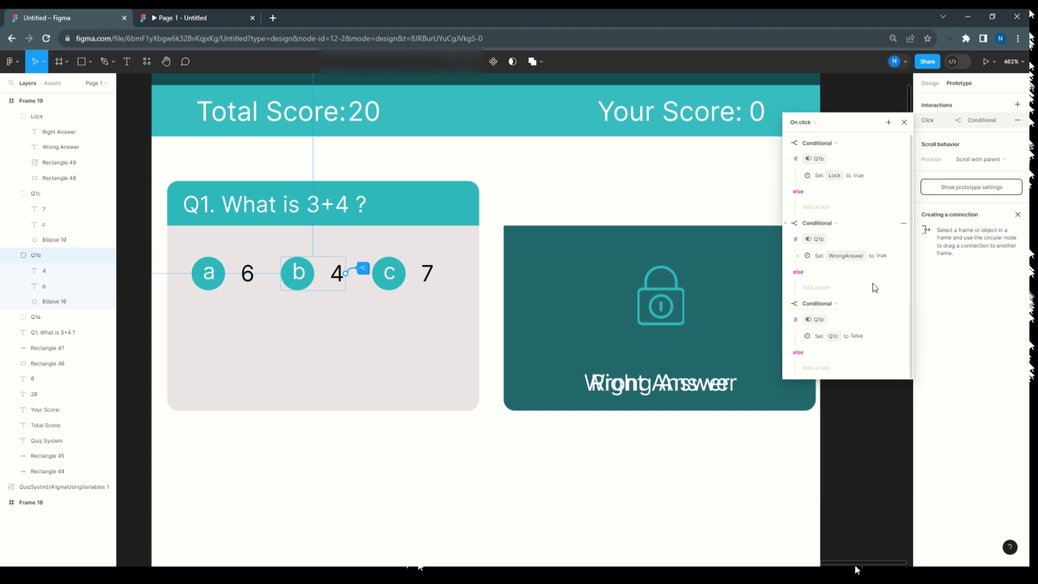
left_click(798, 337)
scroll(854, 359, "down", 1)
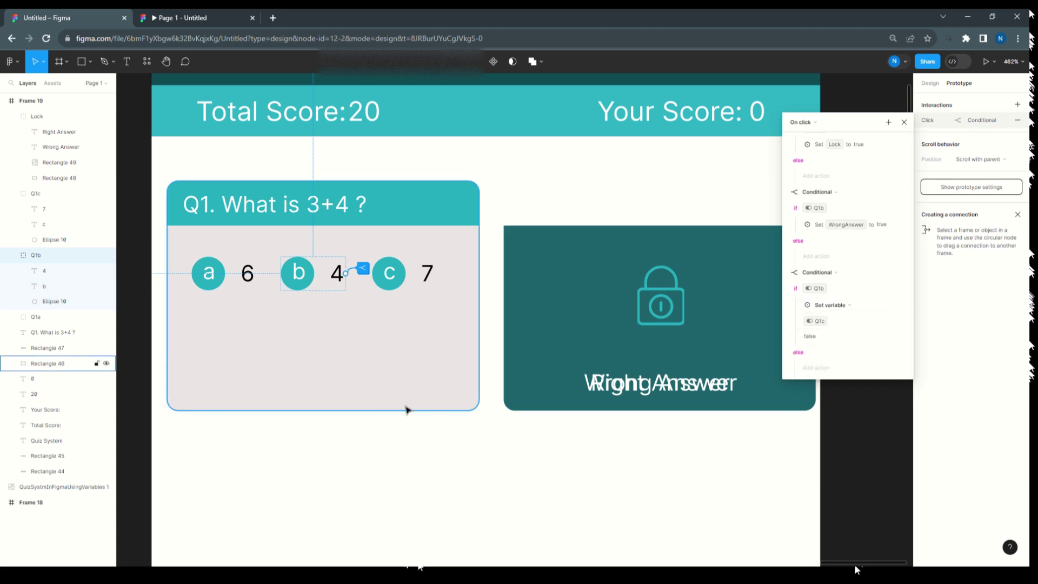
In answer c's click interaction, change the first conditional's condition to Q1c
left_click(397, 287)
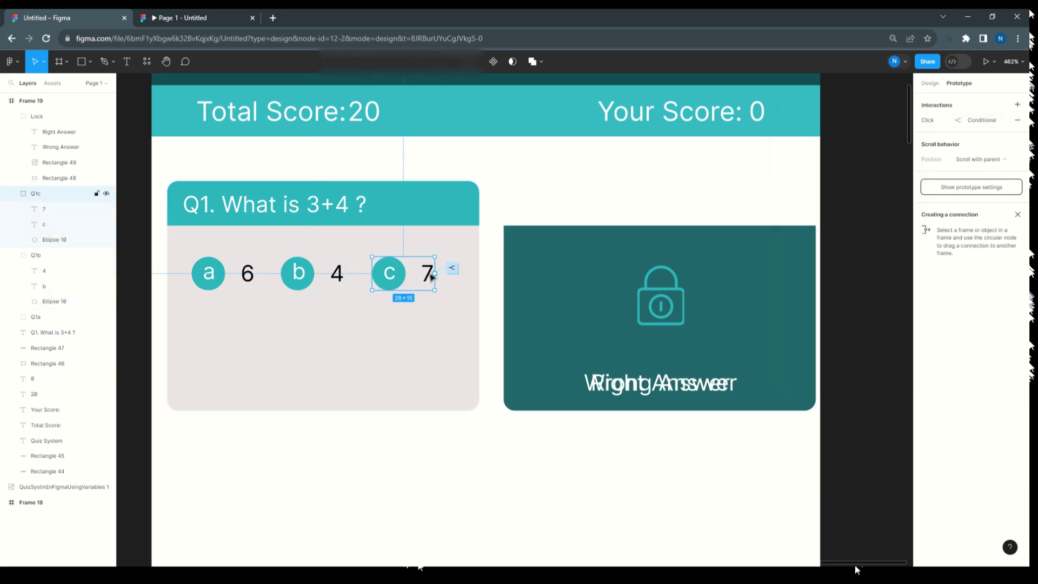
left_click(922, 121)
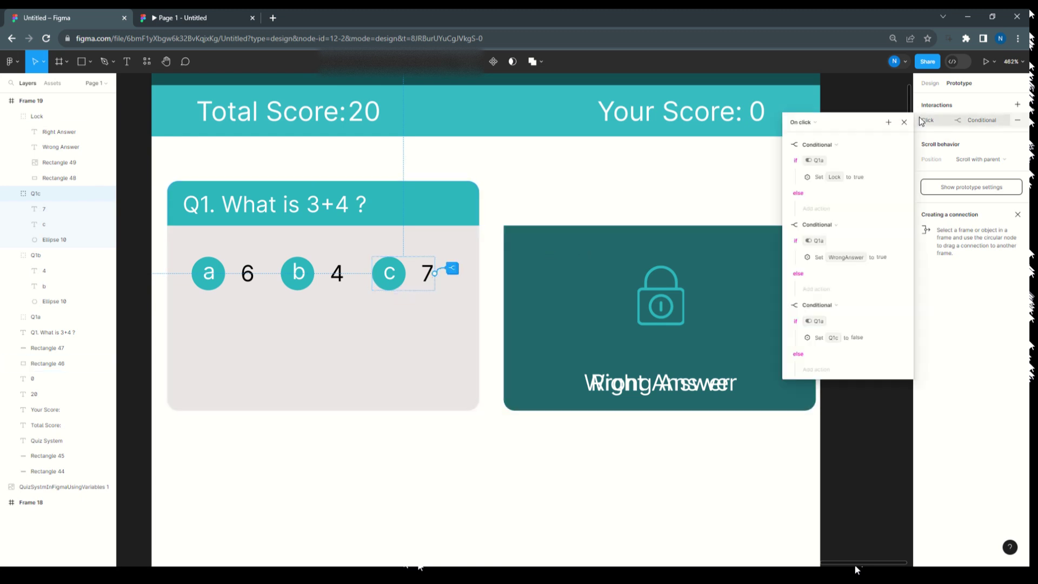
left_click(815, 161)
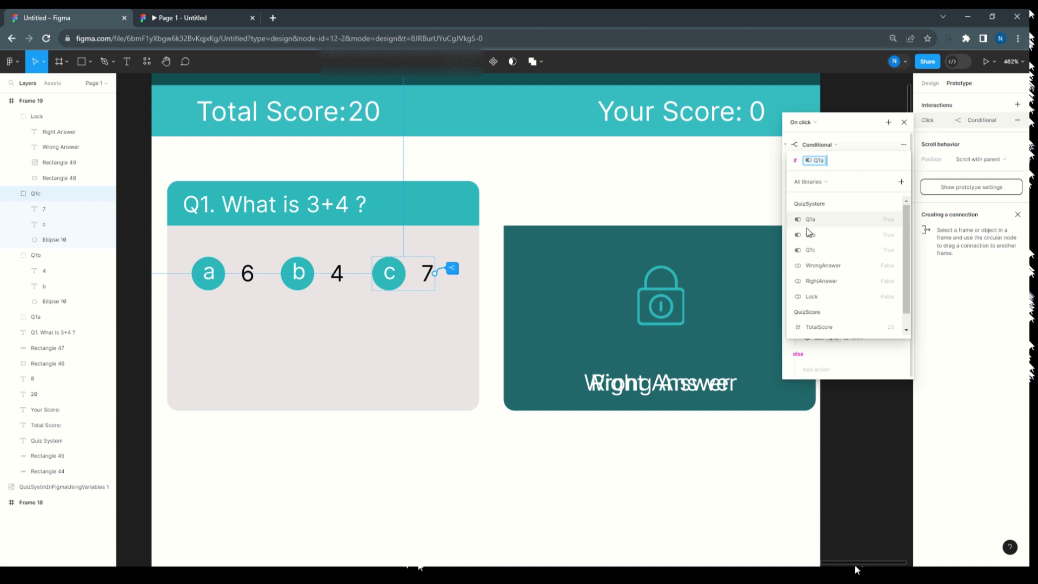
left_click(808, 249)
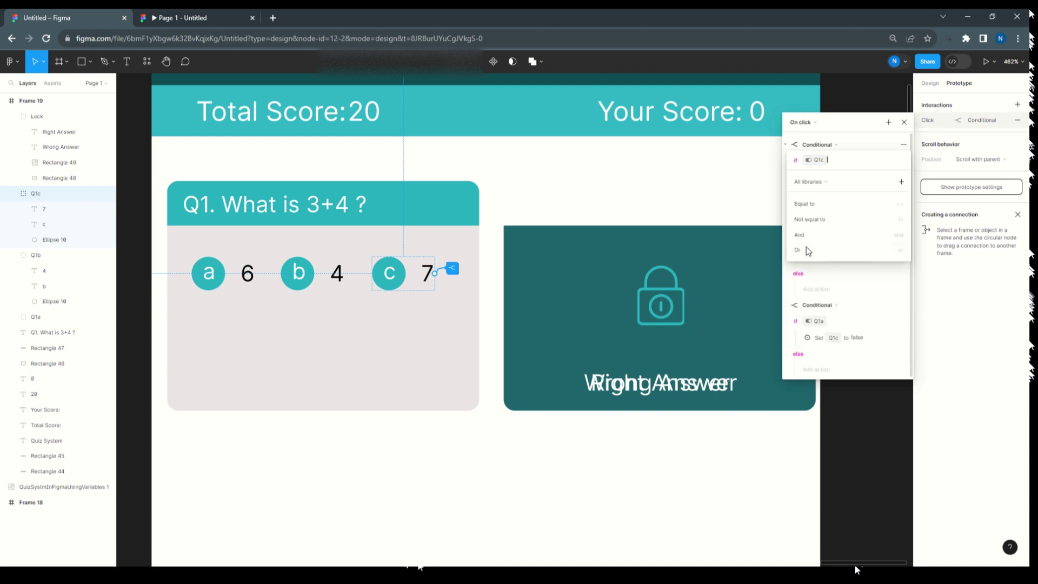
left_click(849, 132)
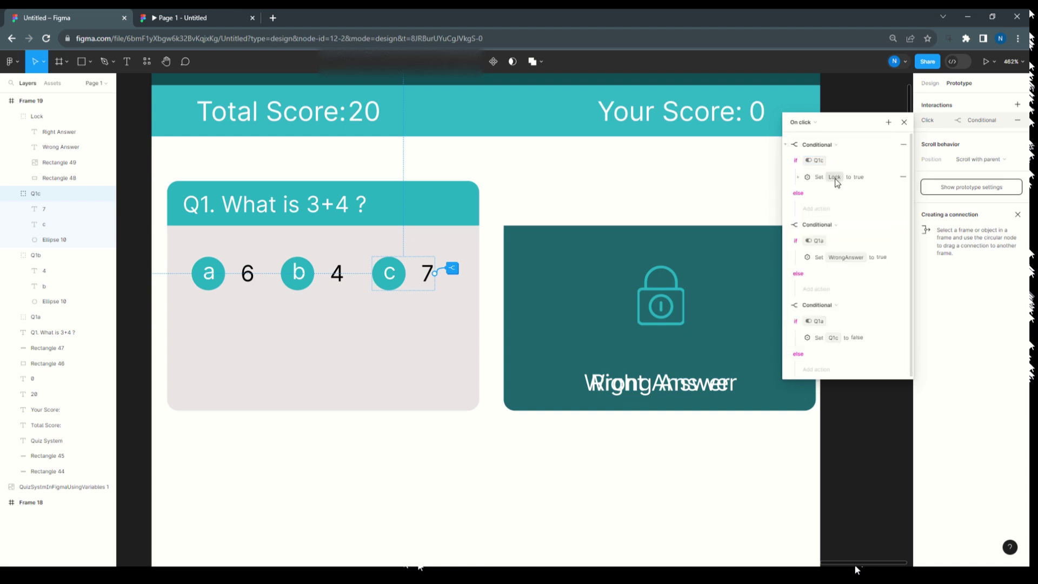
Replace the condition of answer c's second conditional with Q1c
left_click(816, 242)
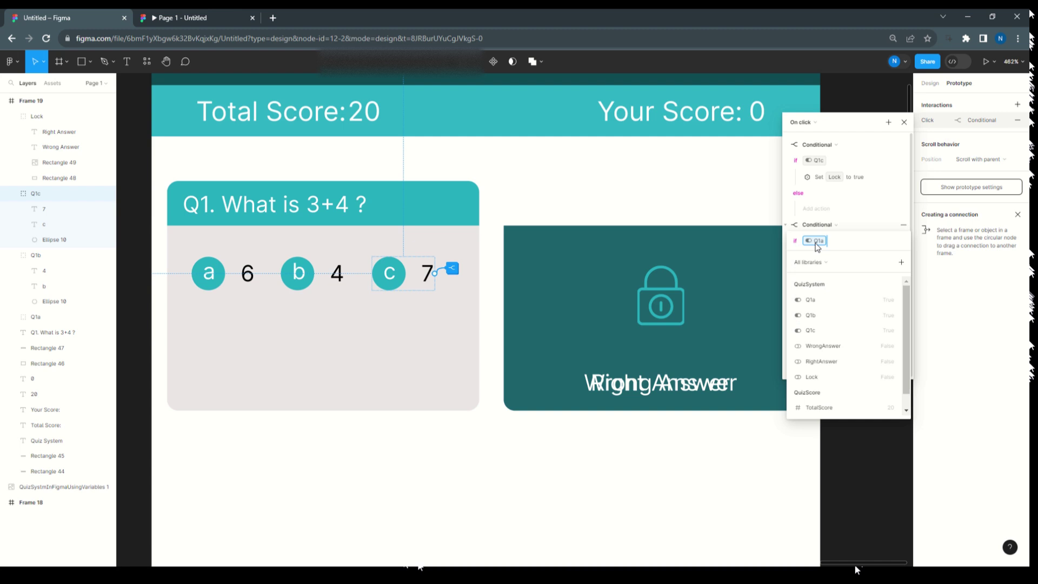
left_click(817, 317)
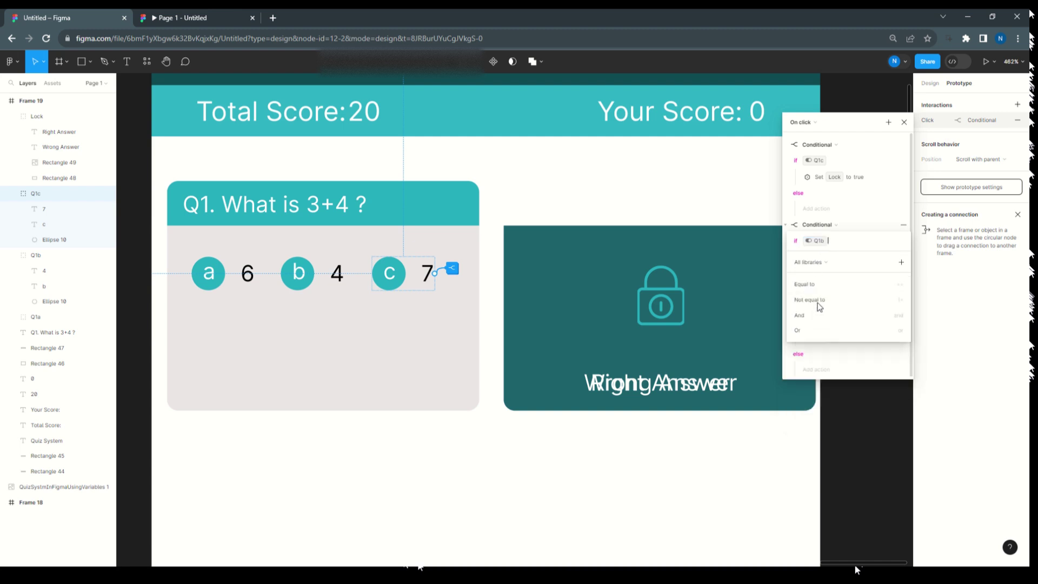
left_click(831, 241)
key("BackSpace")
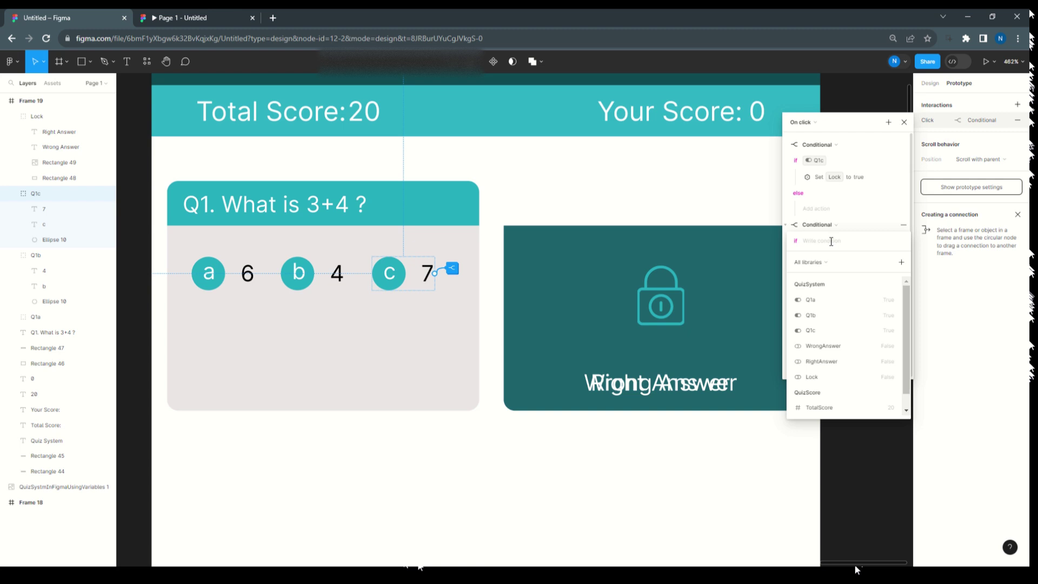
left_click(815, 332)
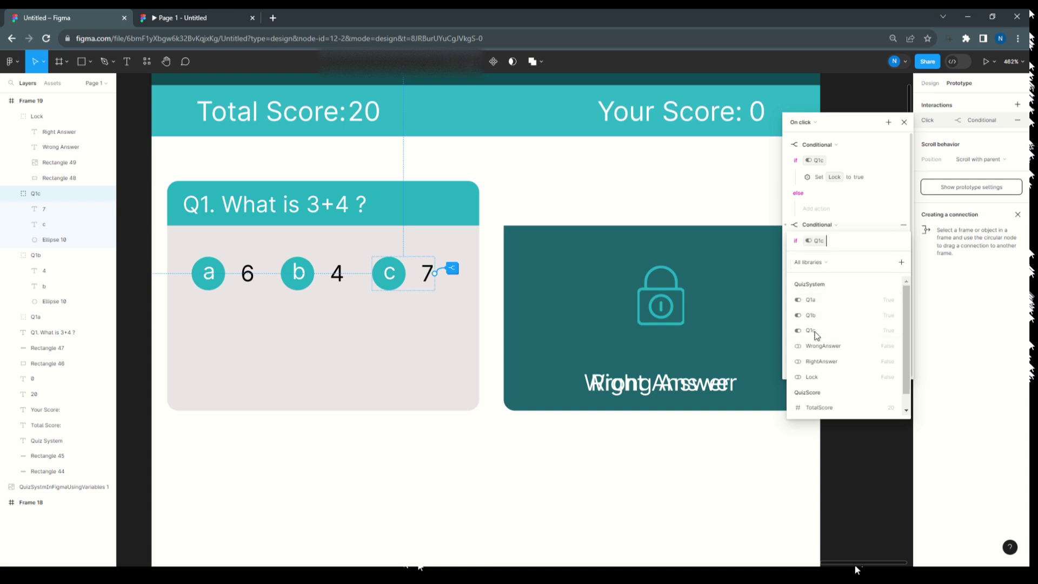
left_click(836, 128)
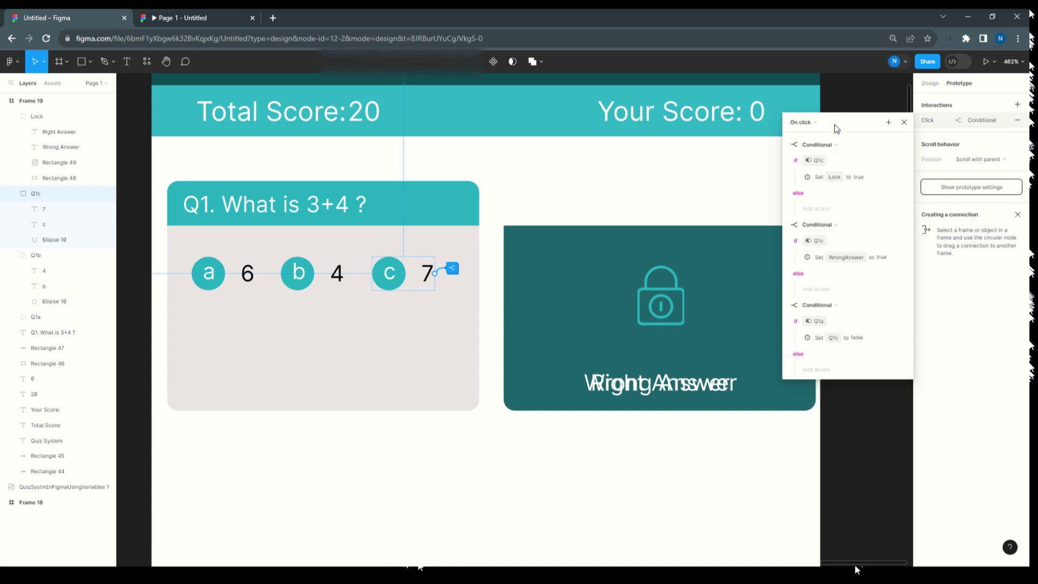
In answer c's second conditional, change the Set variable action's target from WrongAnswer to RightAnswer
left_click(798, 259)
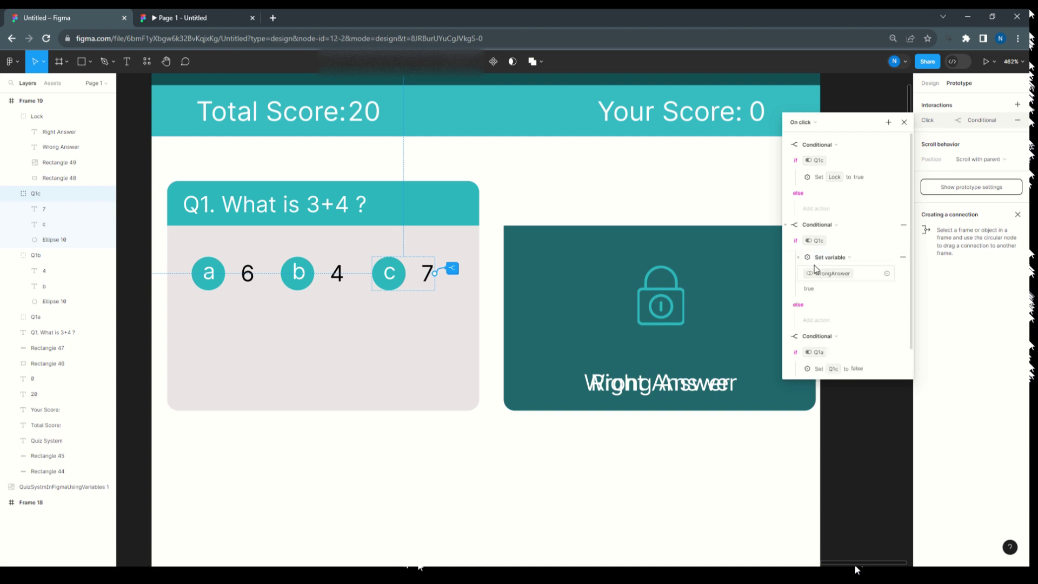
left_click(820, 275)
left_click(825, 395)
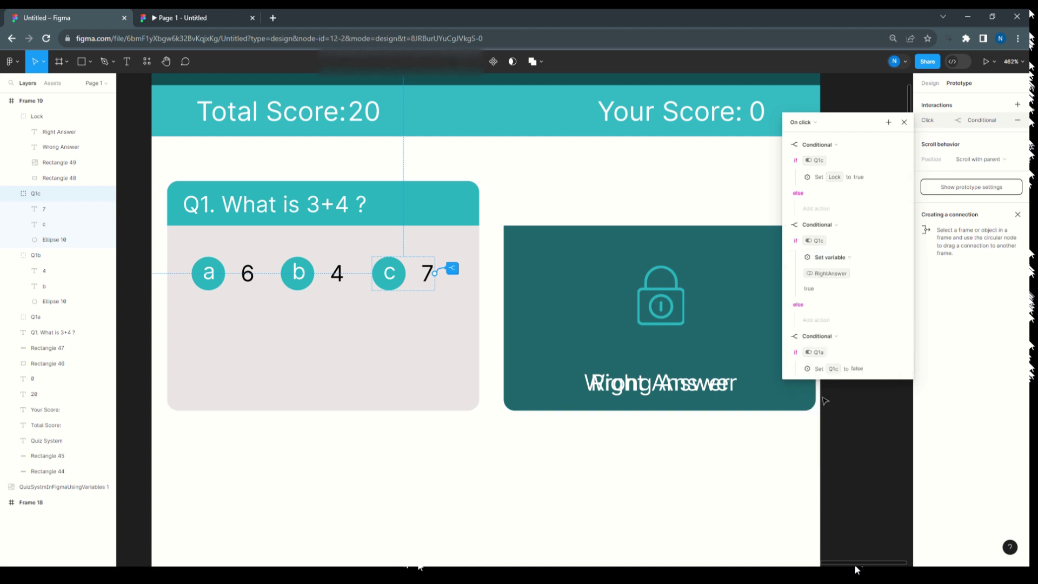
left_click(842, 123)
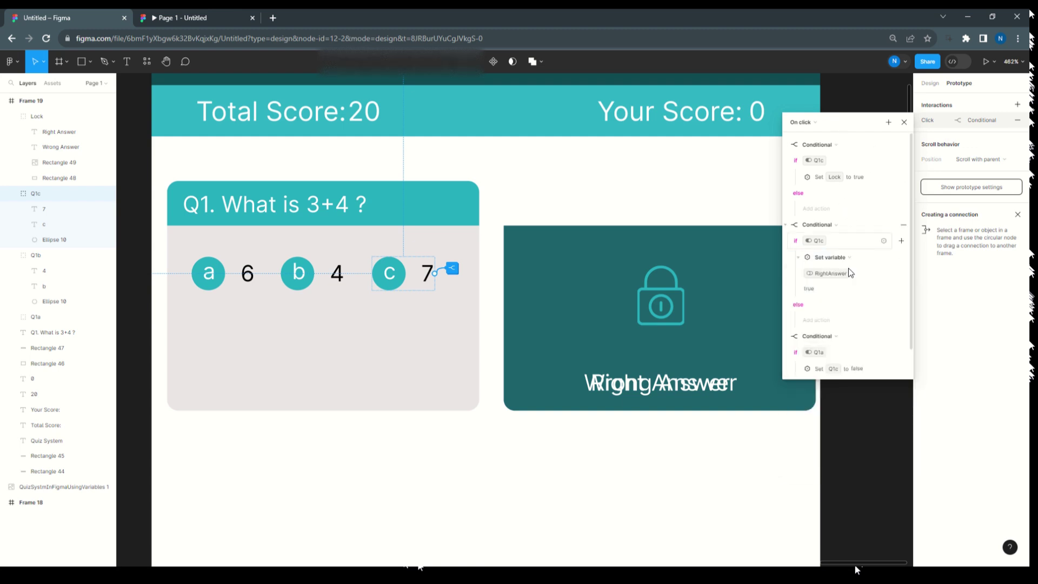
Change the condition of answer c's third conditional to Q1c, expand its Set variable action, and close the interaction settings
scroll(842, 327, "down", 1)
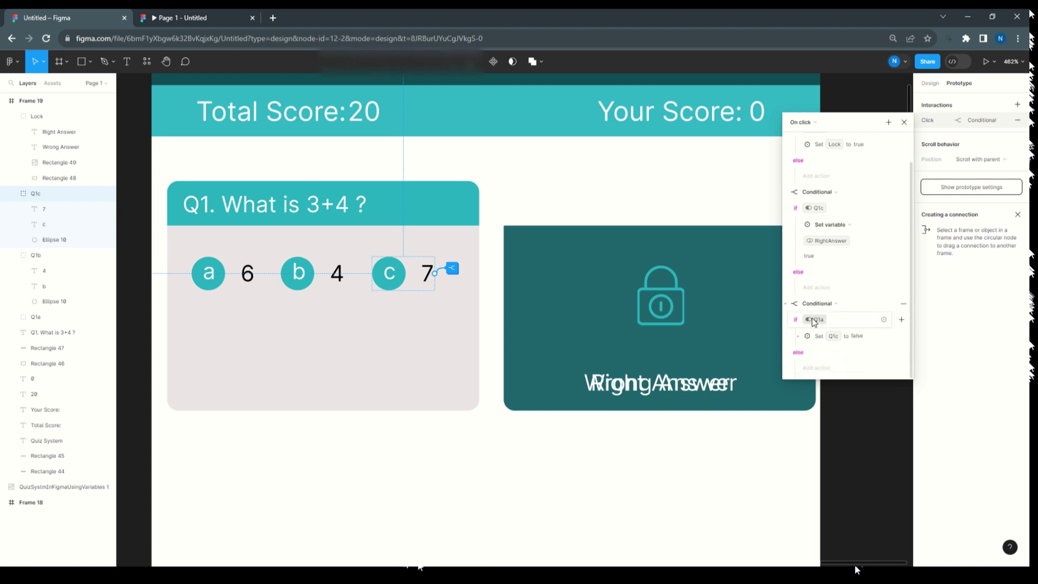
left_click(814, 320)
left_click(809, 410)
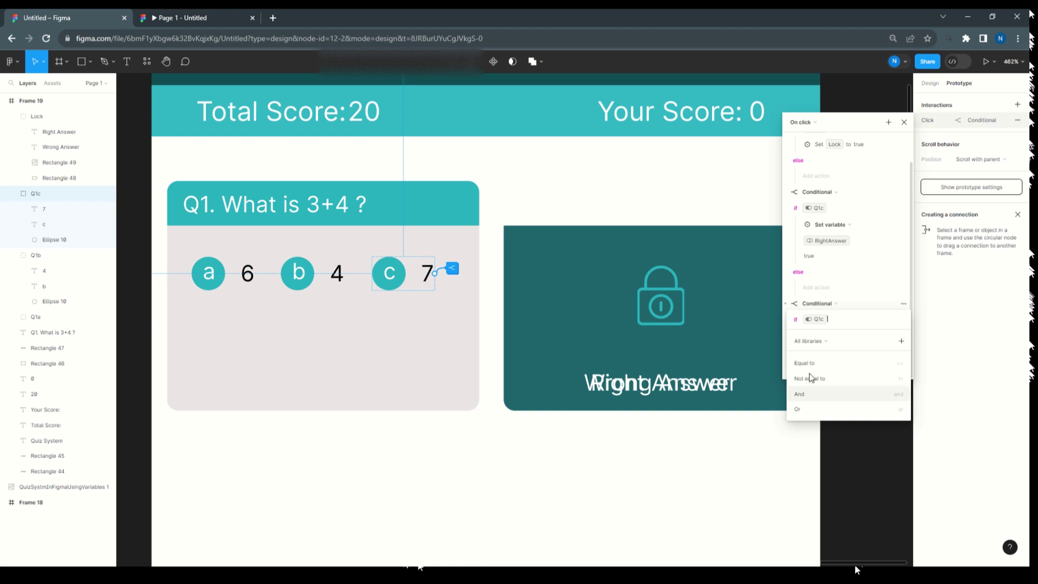
left_click(860, 280)
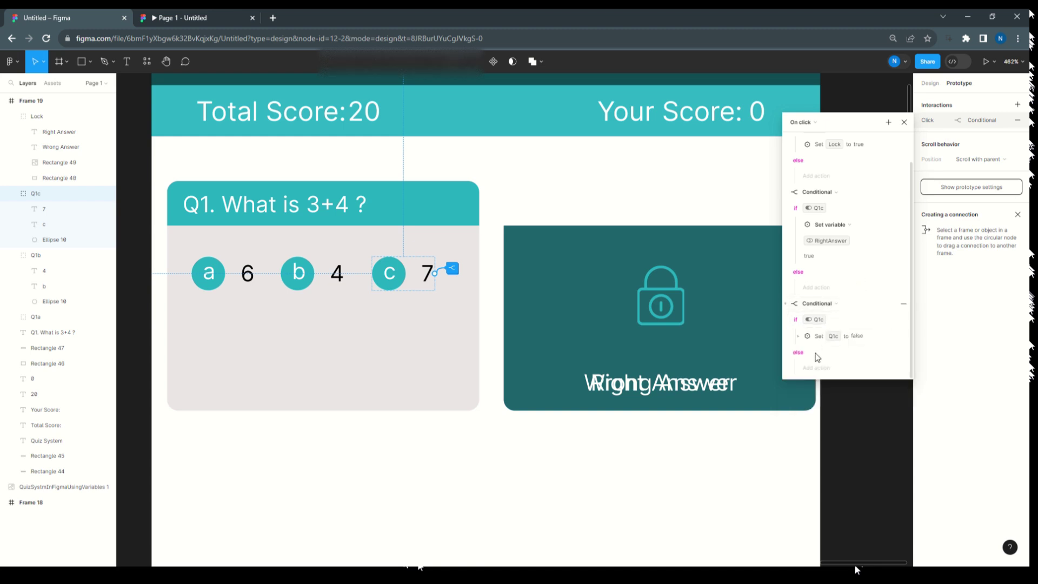
left_click(798, 336)
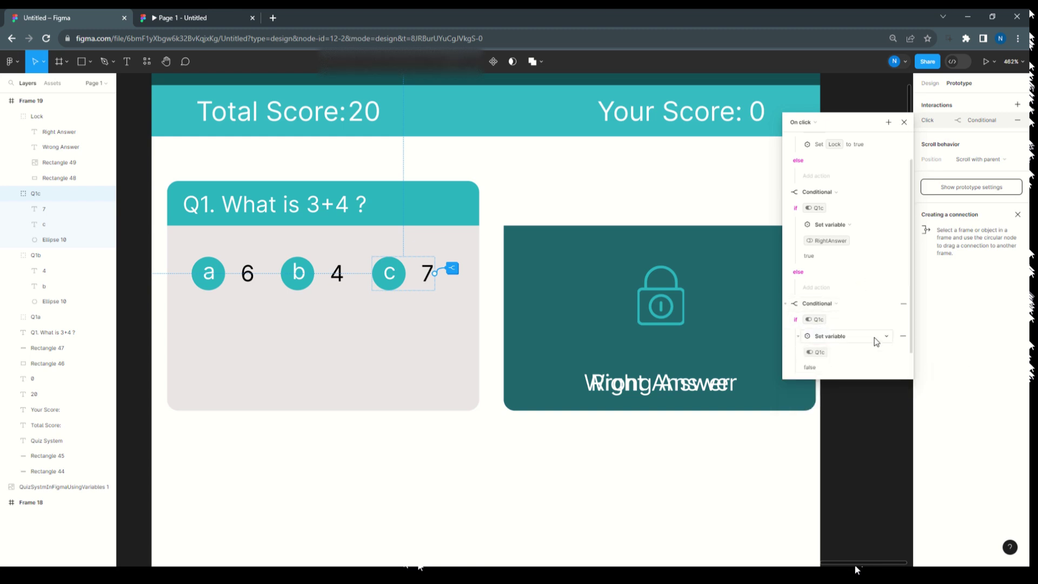
scroll(877, 341, "down", 1)
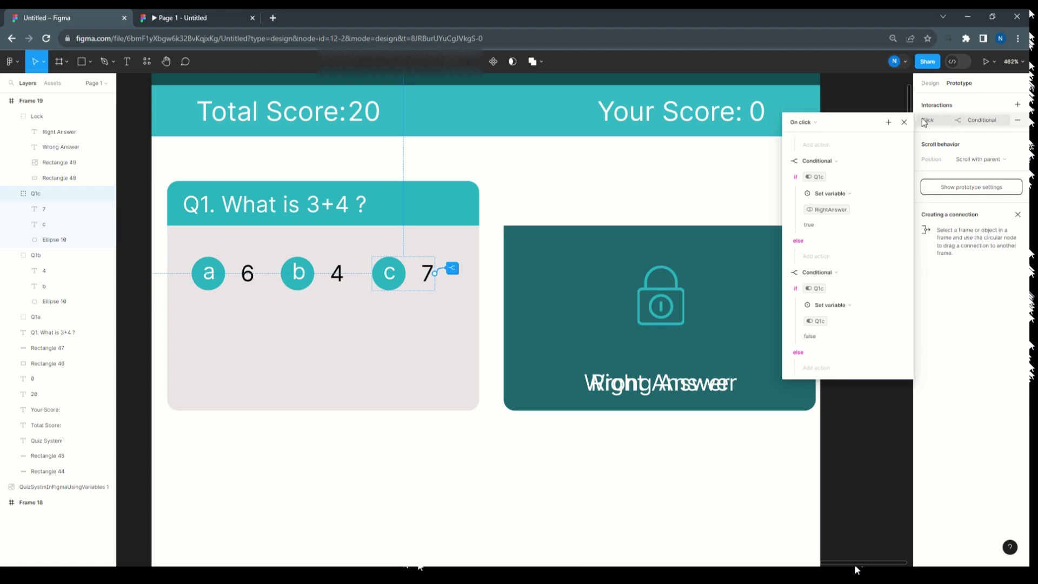
left_click(904, 122)
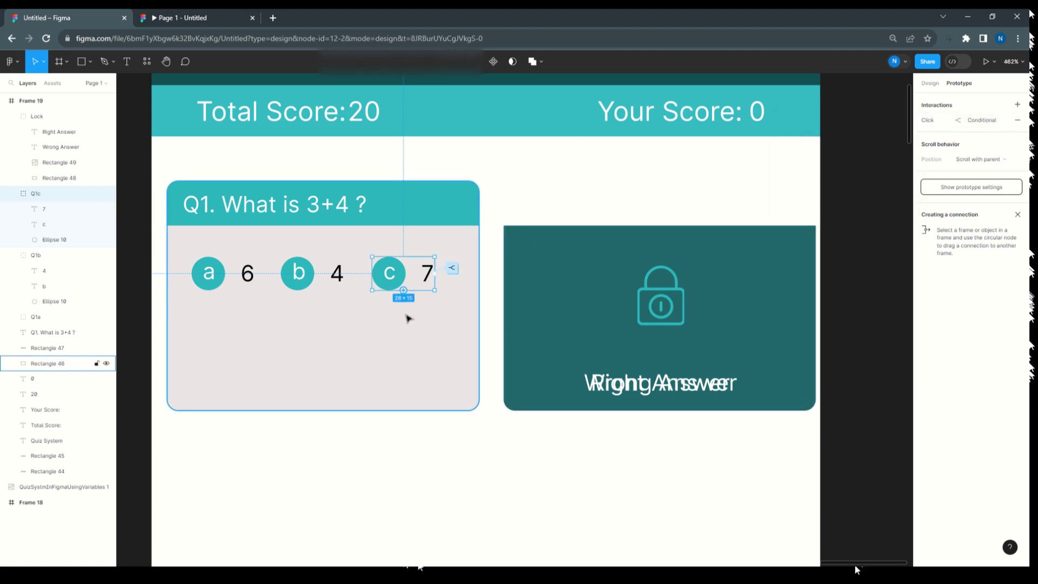
Add a fourth conditional to answer c's click interaction and set its condition to Q1c
left_click(495, 222)
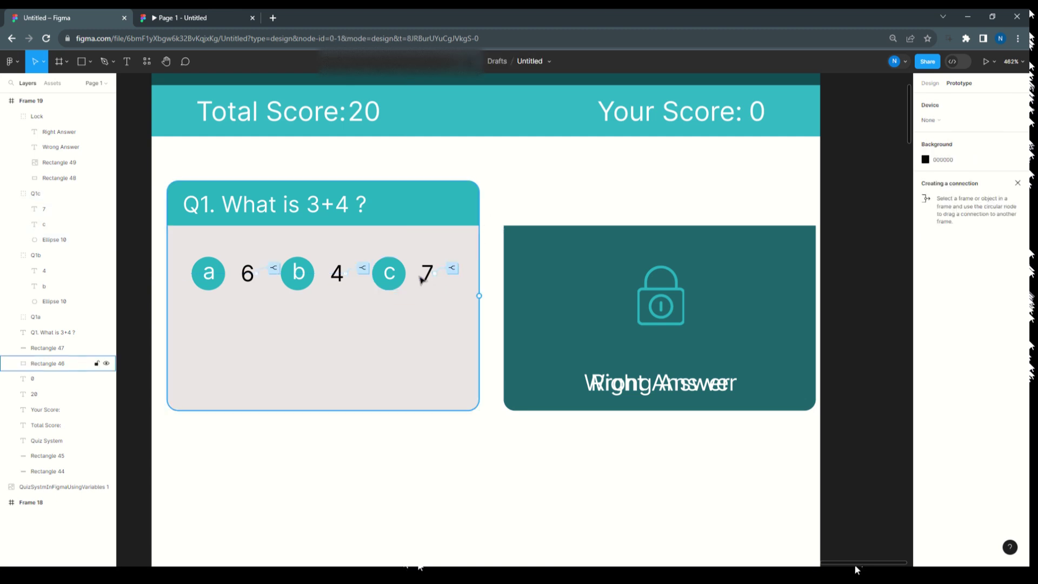
left_click(400, 277)
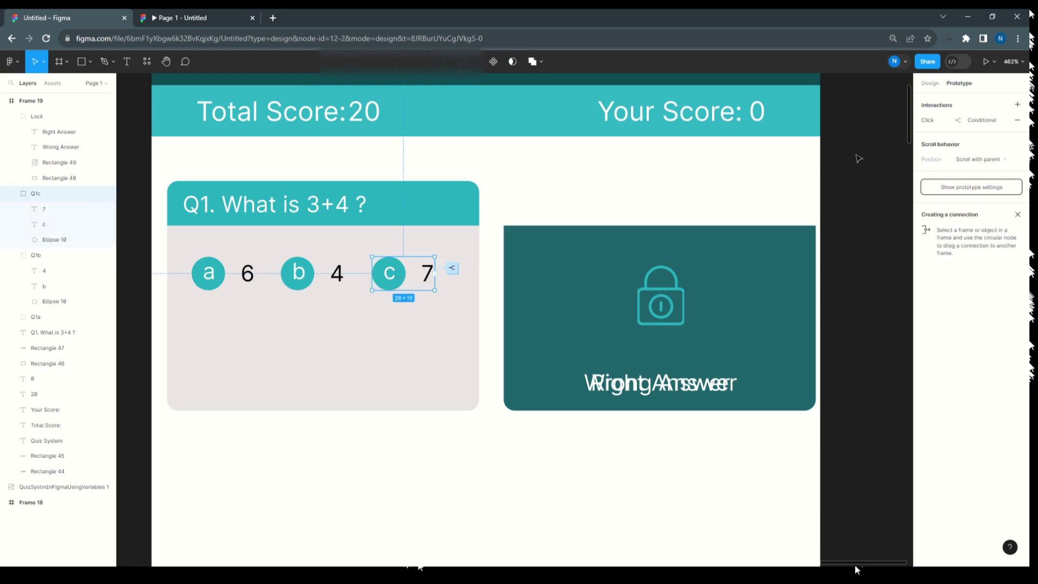
left_click(928, 121)
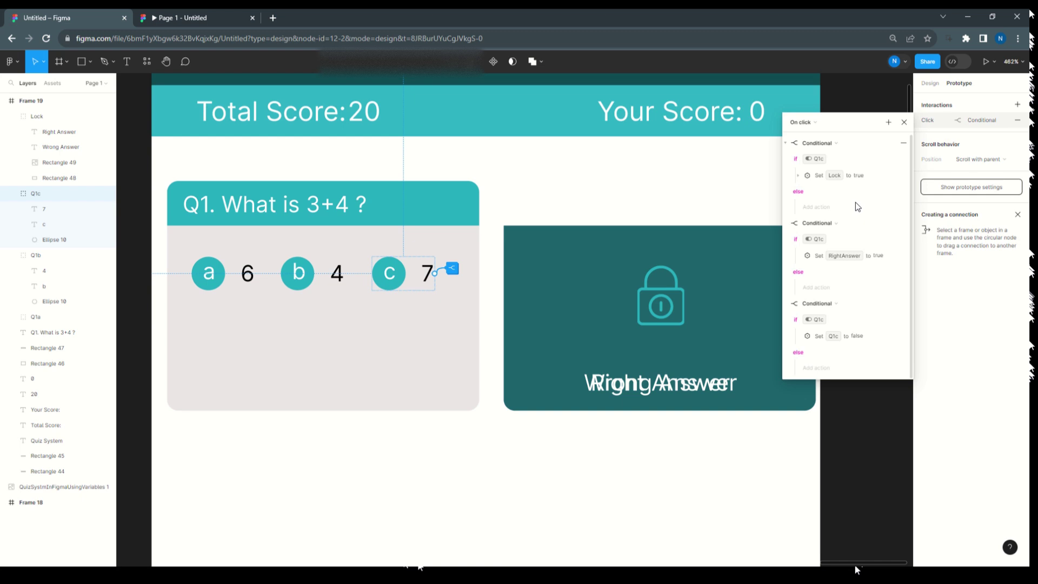
left_click(889, 122)
left_click(900, 183)
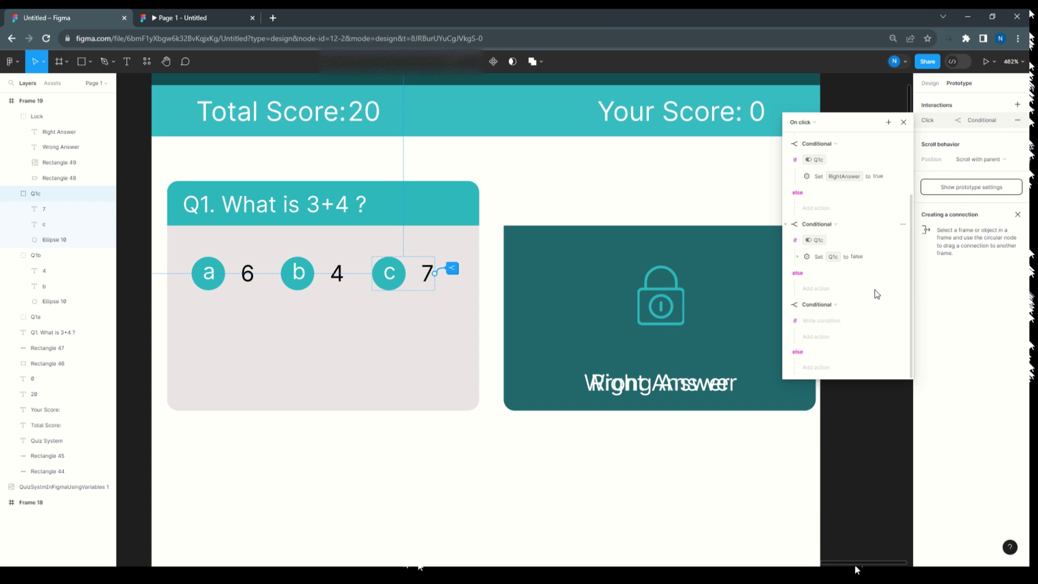
left_click(849, 322)
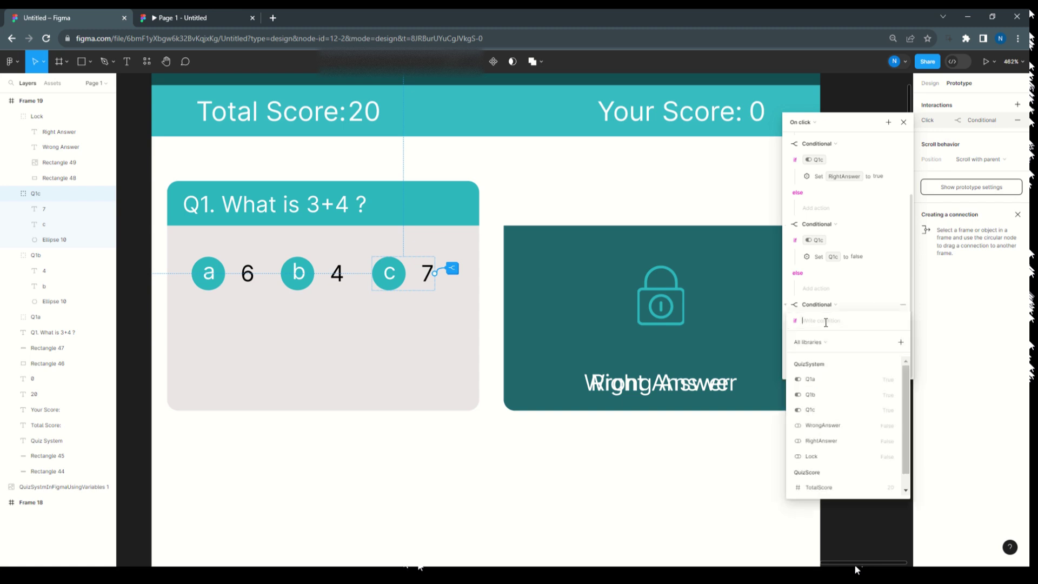
left_click(811, 410)
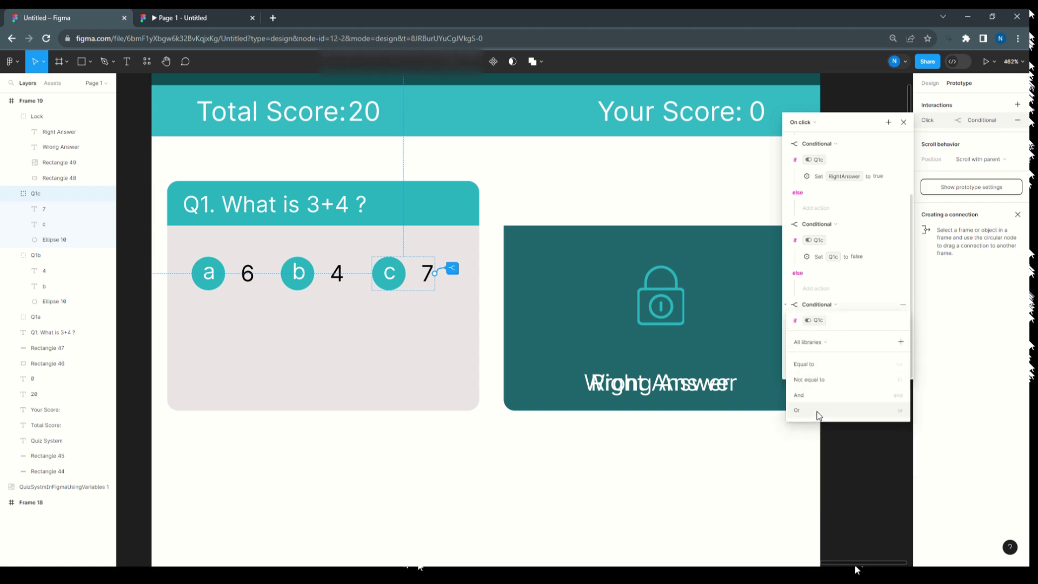
left_click(854, 271)
In answer c's fourth conditional, add a Set variable action setting YourScore to YourScore + 5, and close the interaction settings
left_click(826, 337)
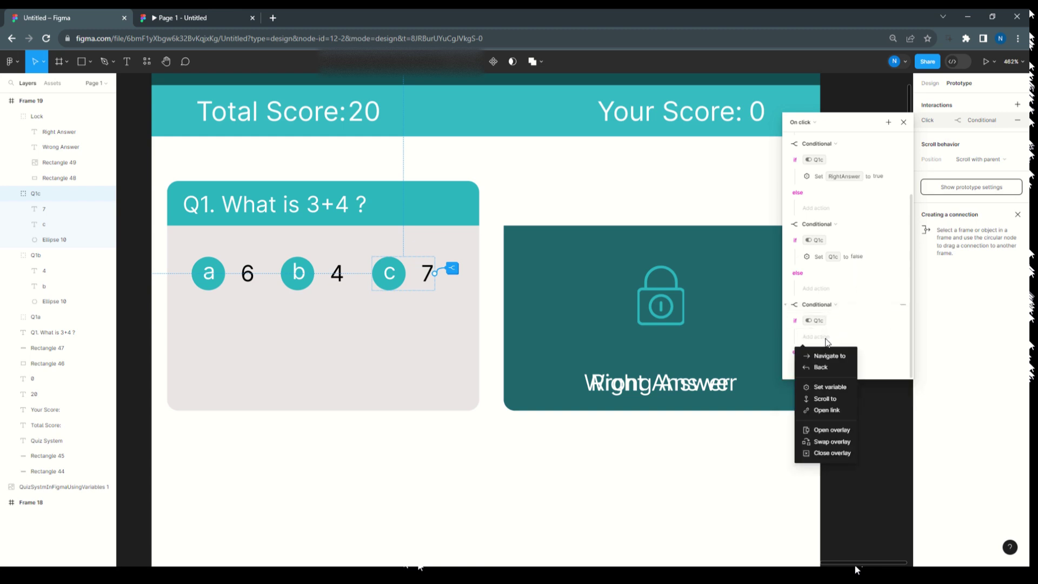
left_click(823, 387)
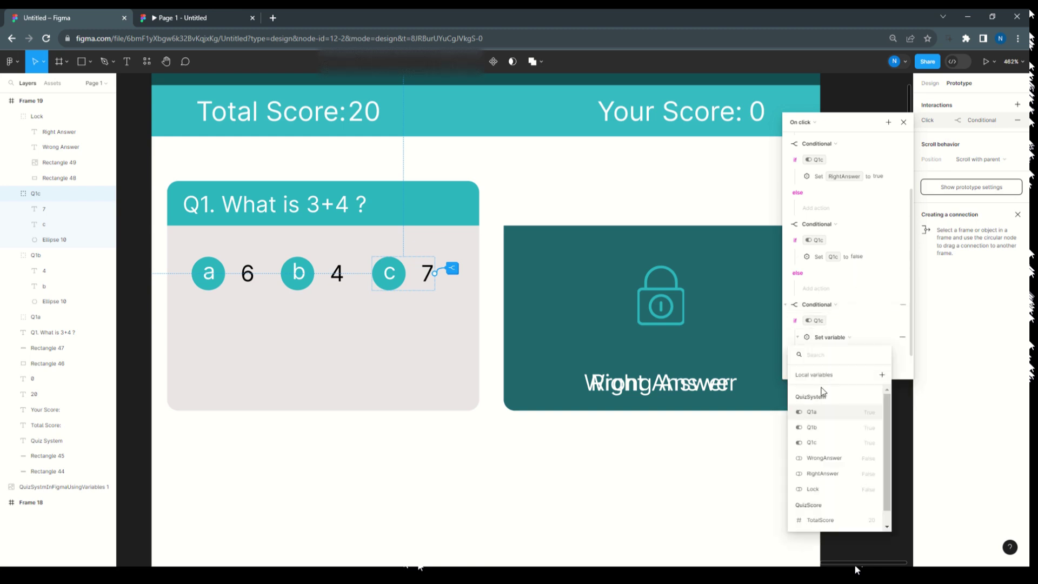
scroll(818, 518, "down", 1)
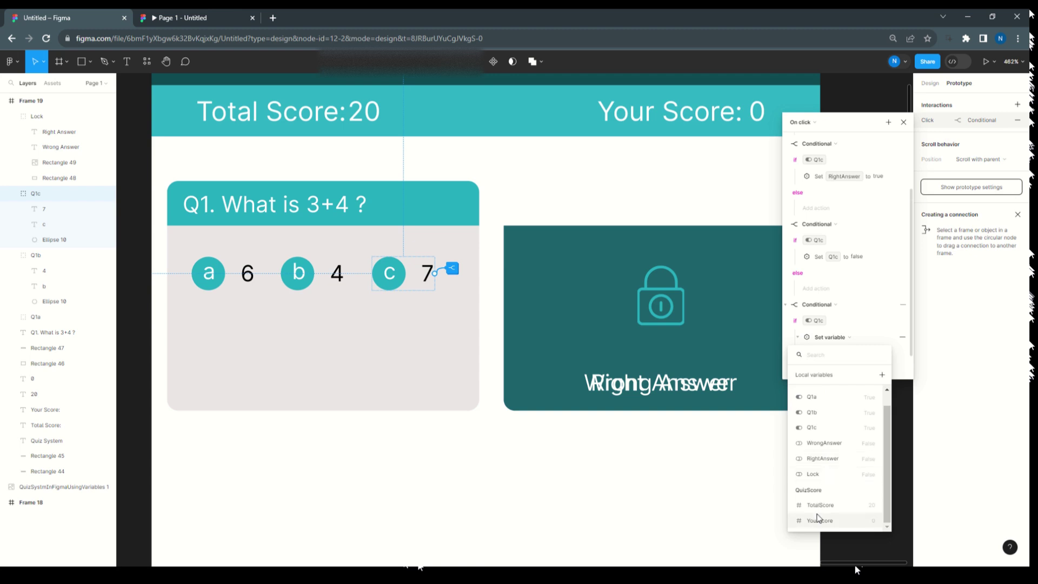
left_click(821, 521)
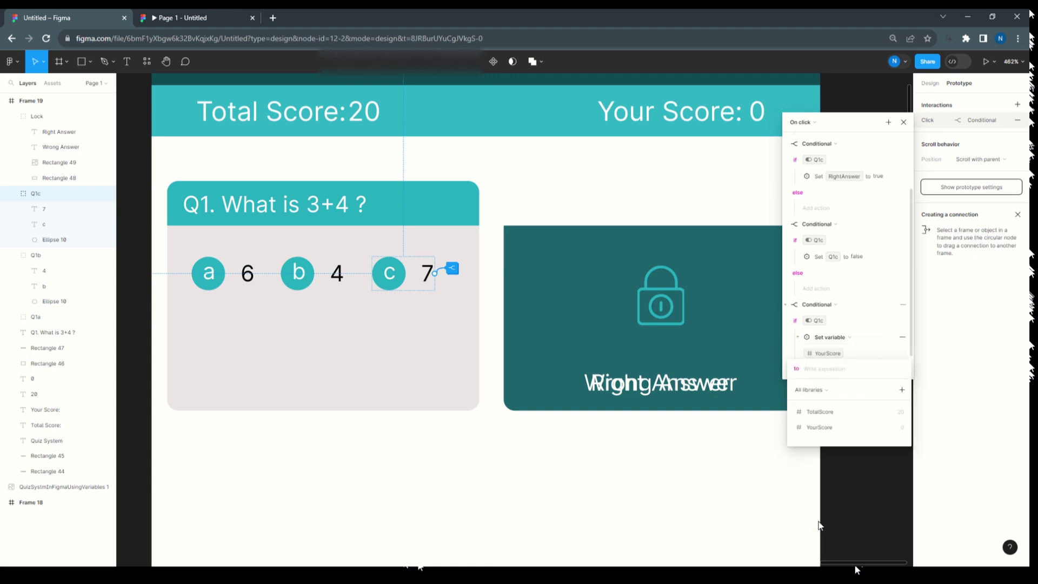
left_click(822, 428)
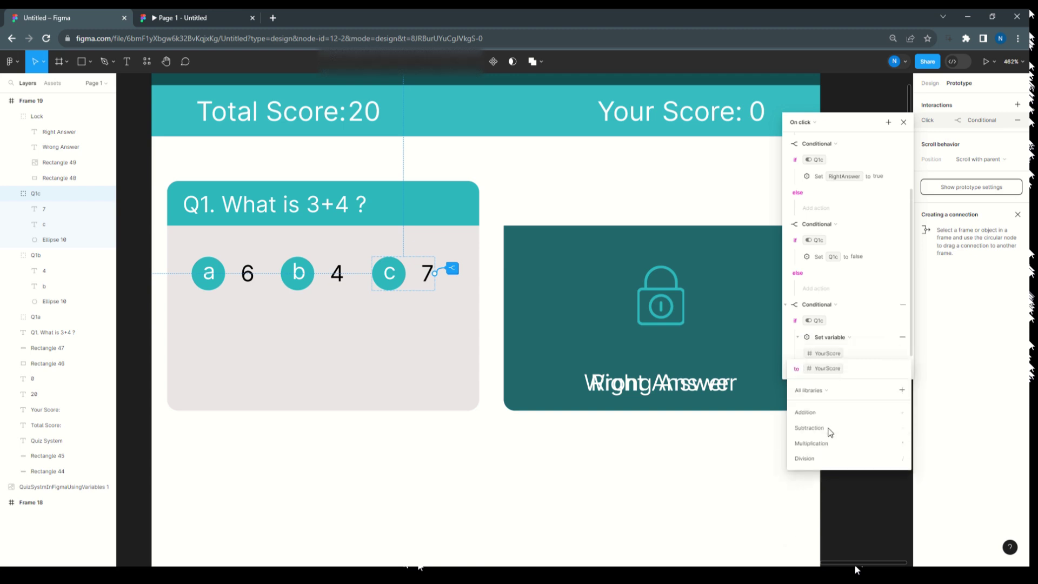
type("+ ")
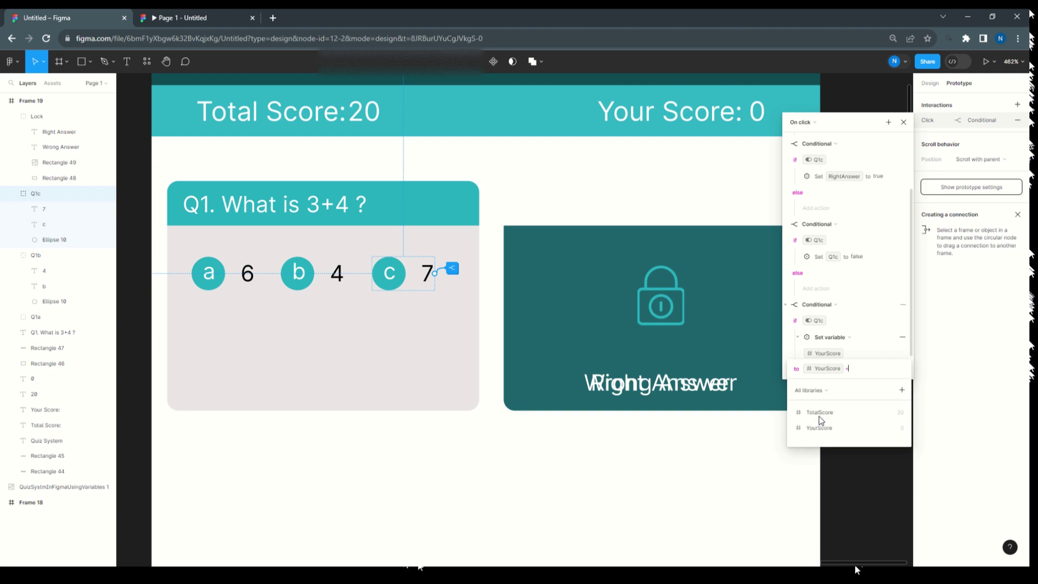
type("5")
key("Return")
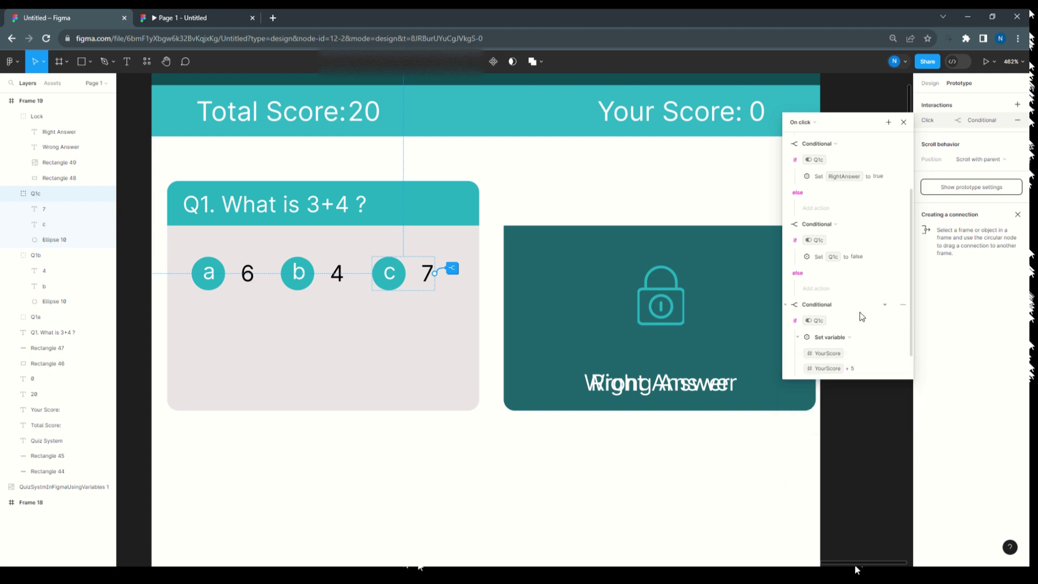
left_click(904, 122)
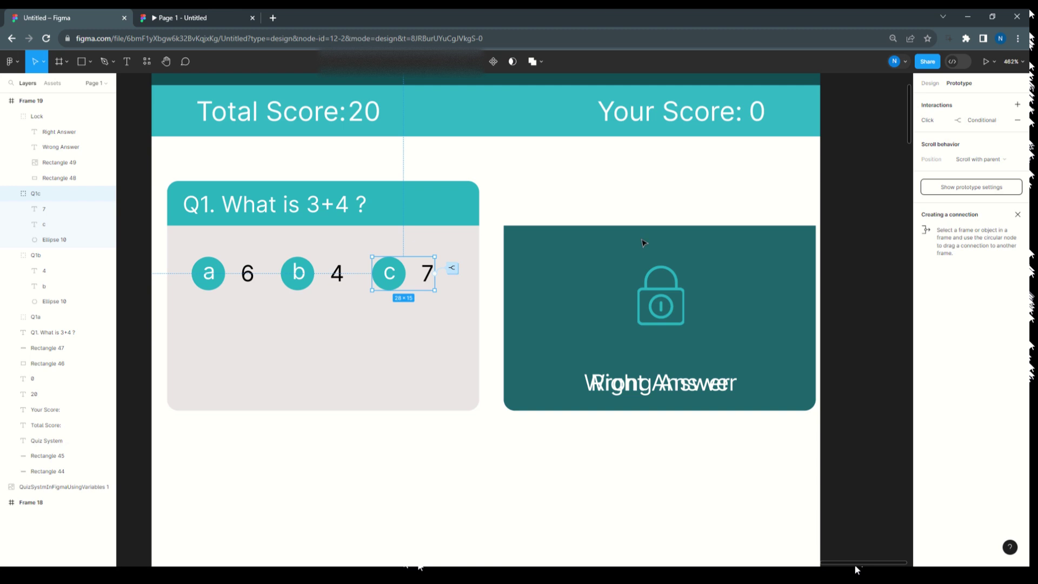
Move the Lock group over the Q1 answer area so it covers answers a, b and c
left_click(498, 223)
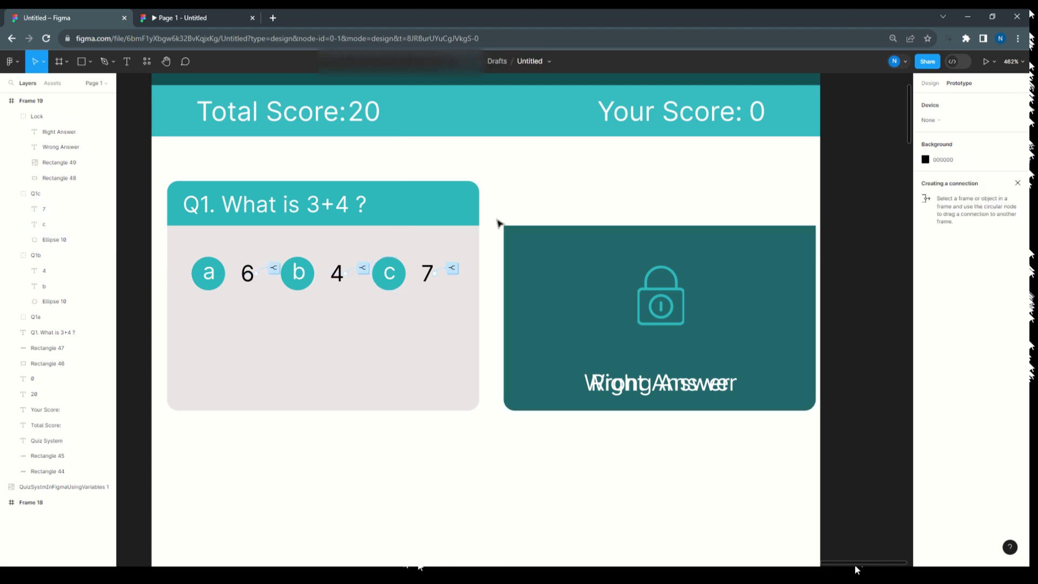
left_click_drag(499, 223, 832, 438)
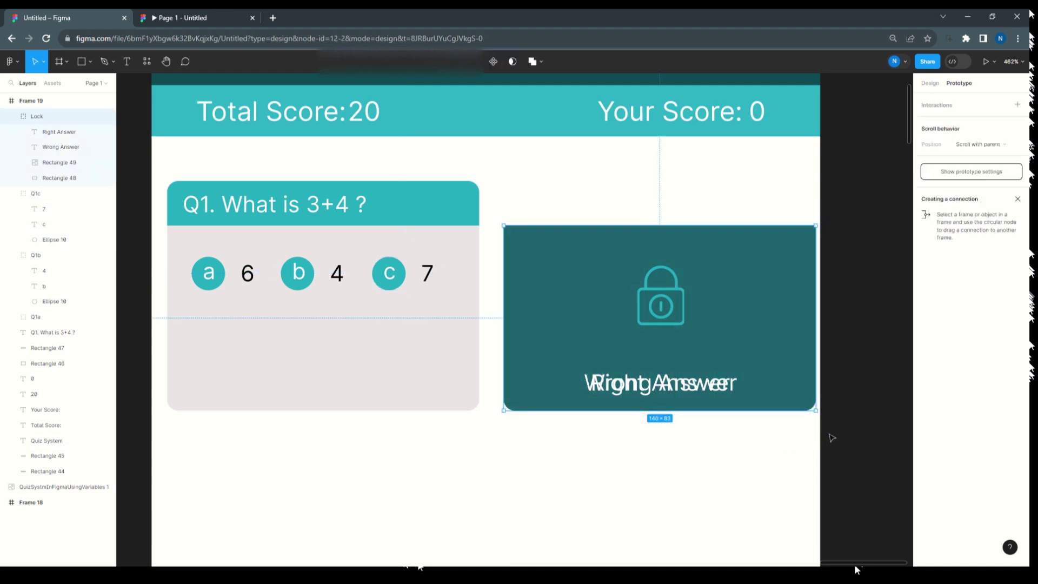
left_click_drag(702, 344, 365, 343)
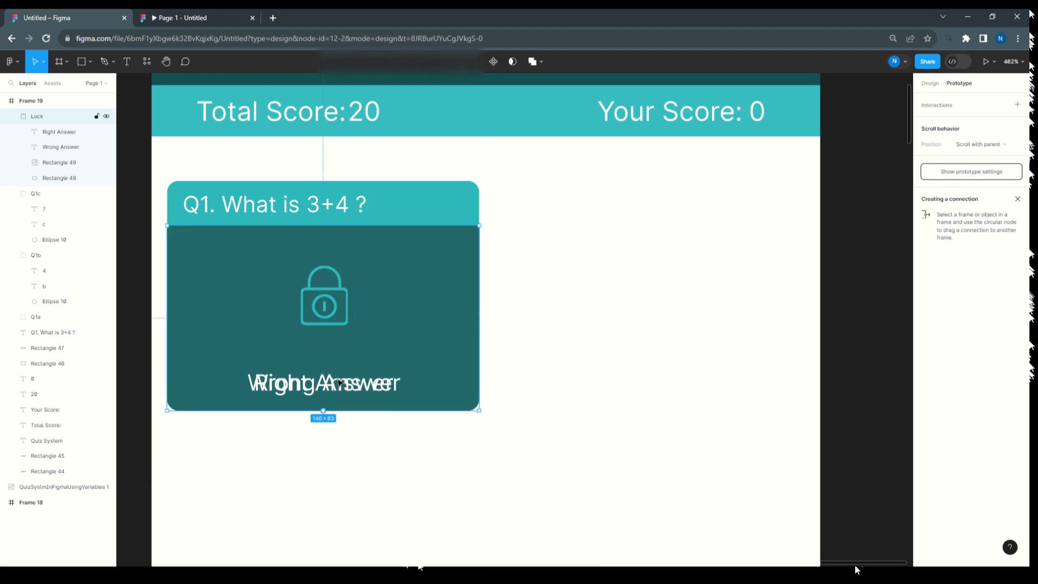
Select the Wrong Answer text layer inside the Lock group
left_click(67, 147)
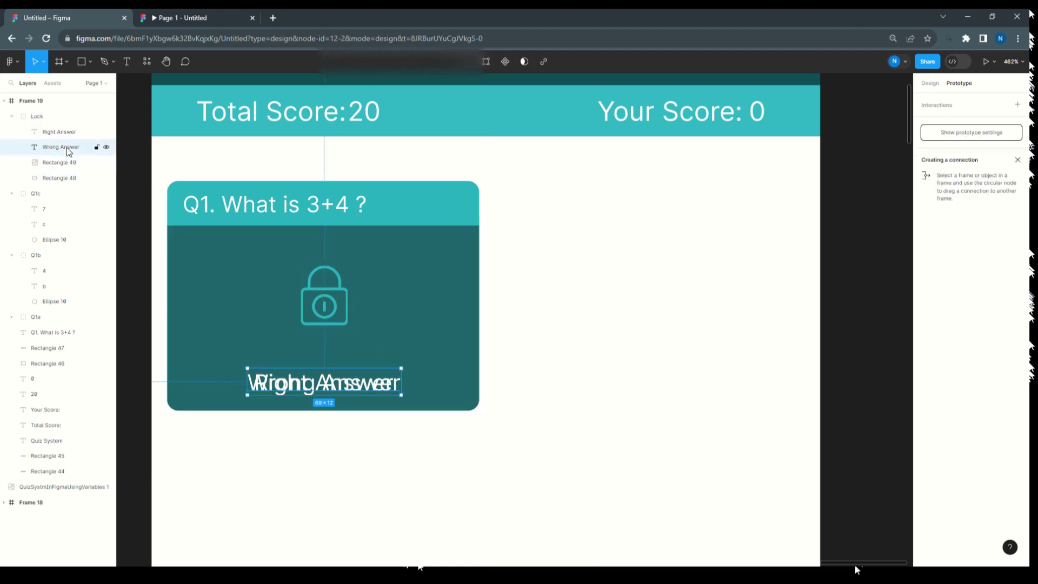
Bind the Wrong Answer text's visibility to the WrongAnswer variable and the Right Answer text's visibility to the RightAnswer variable
left_click(927, 83)
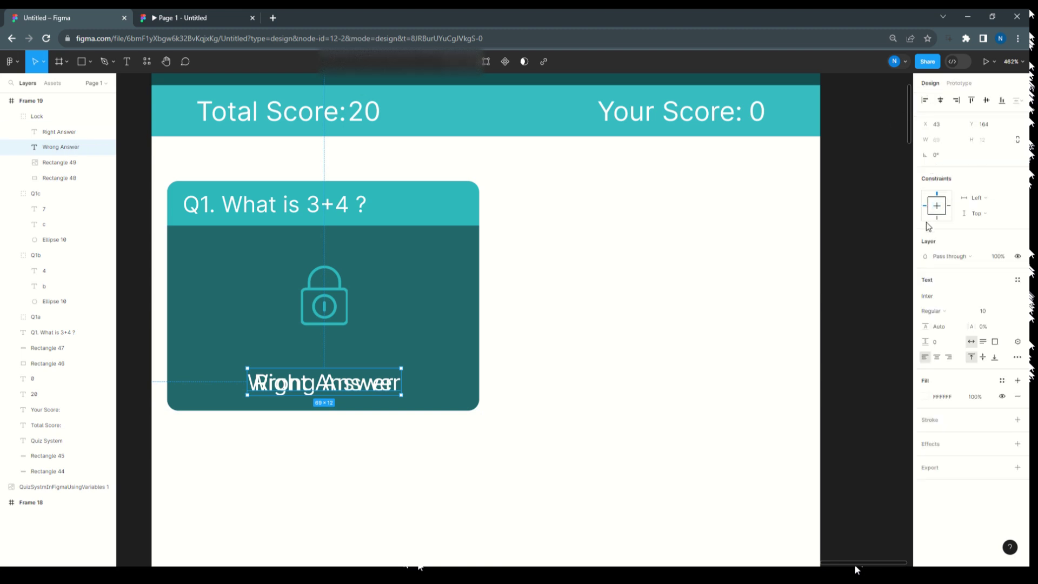
right_click(1018, 256)
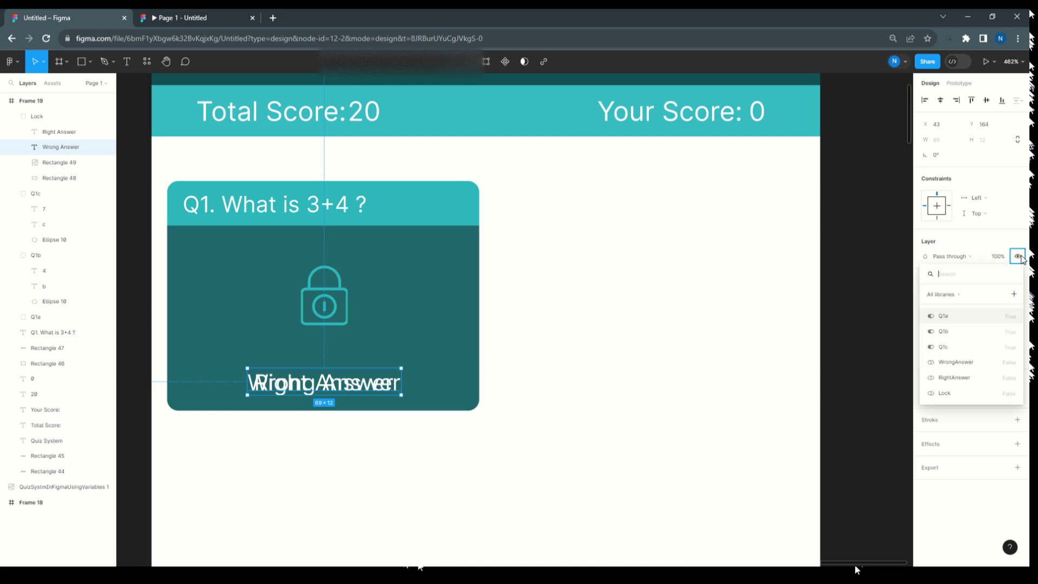
left_click(962, 366)
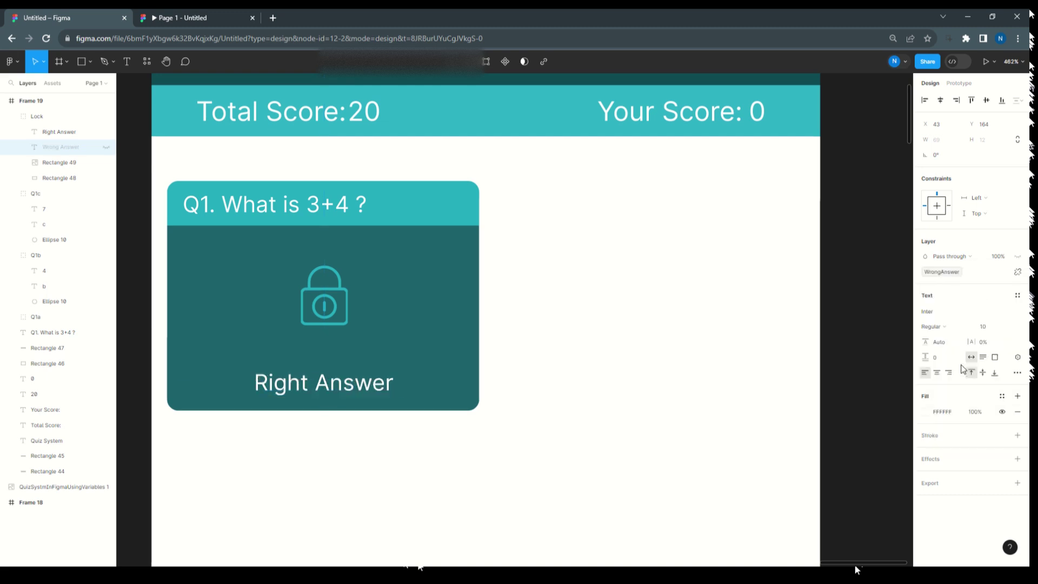
left_click(326, 393)
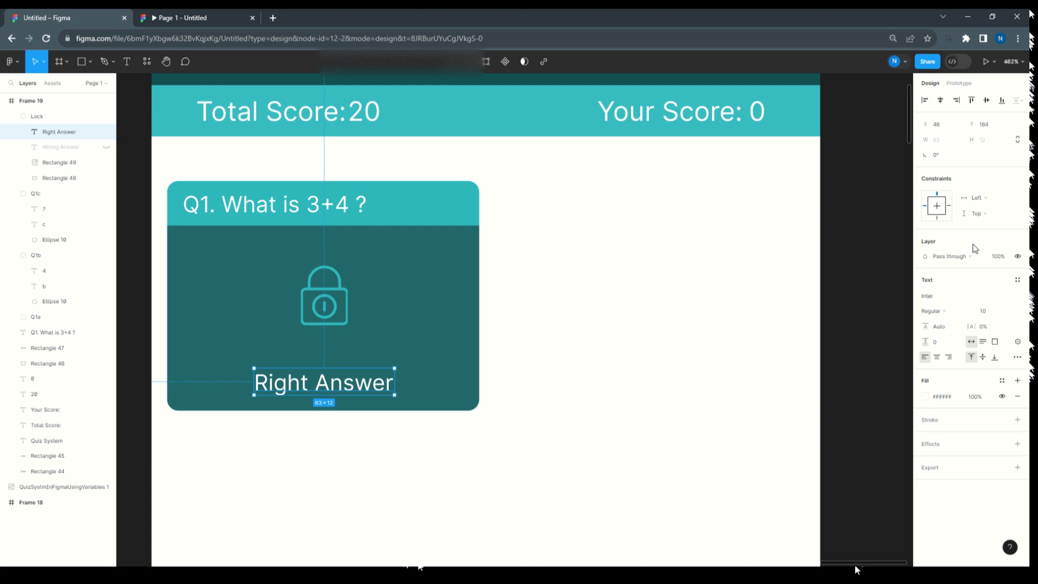
right_click(1020, 262)
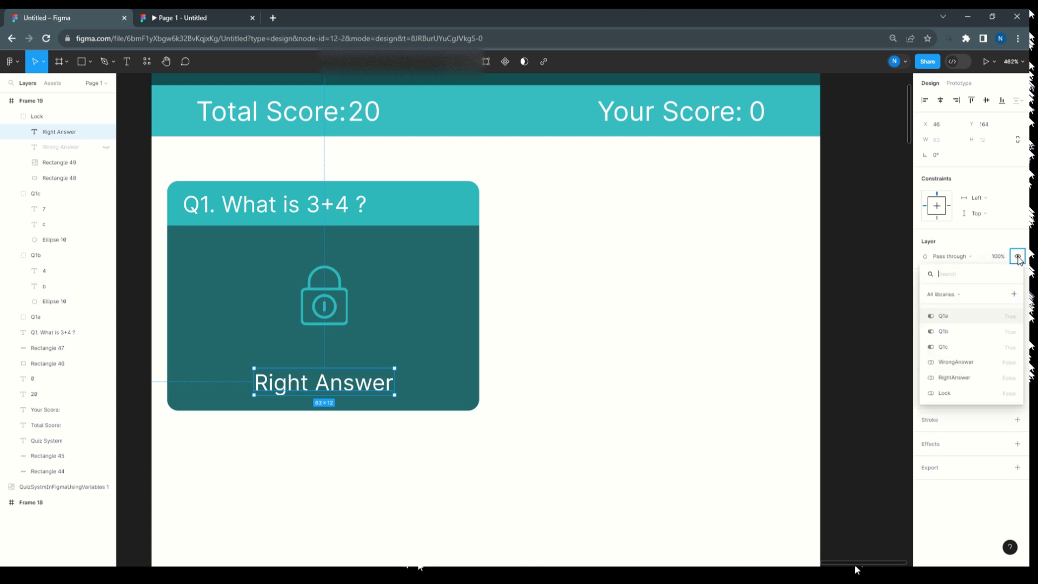
left_click(963, 378)
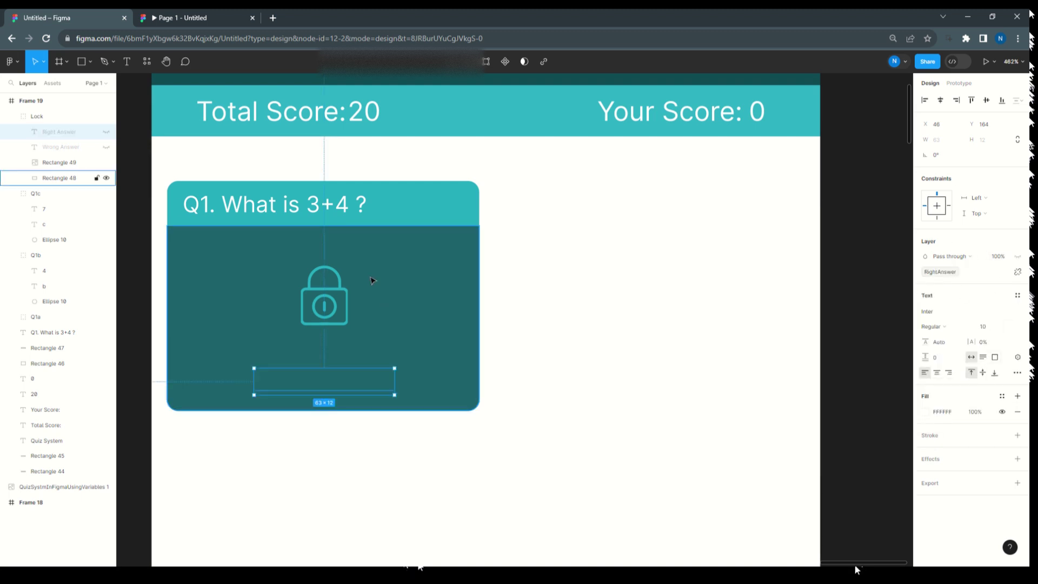
Collapse the Lock group and bind its visibility to the Lock variable
left_click(10, 117)
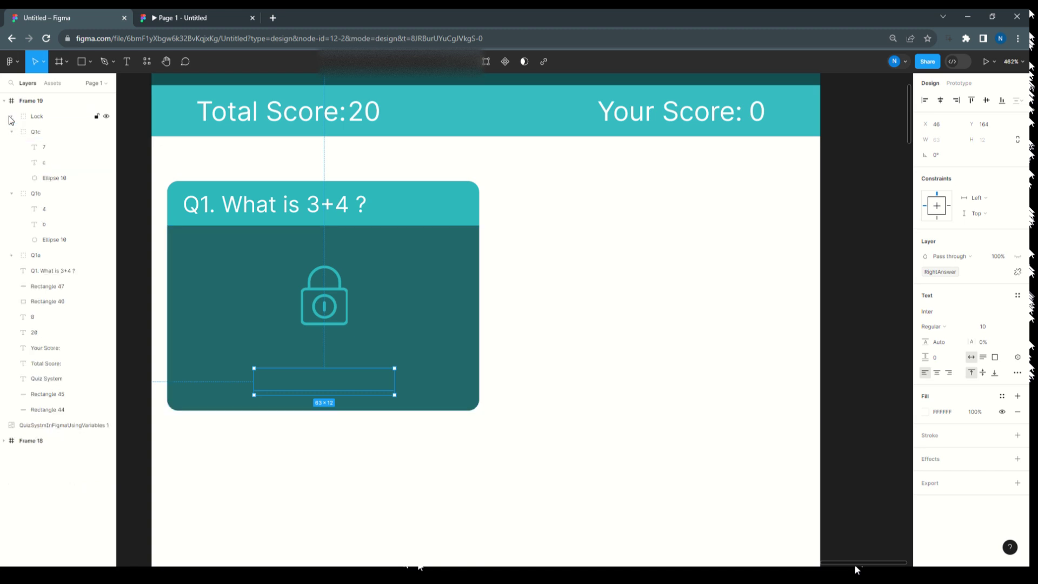
left_click(33, 117)
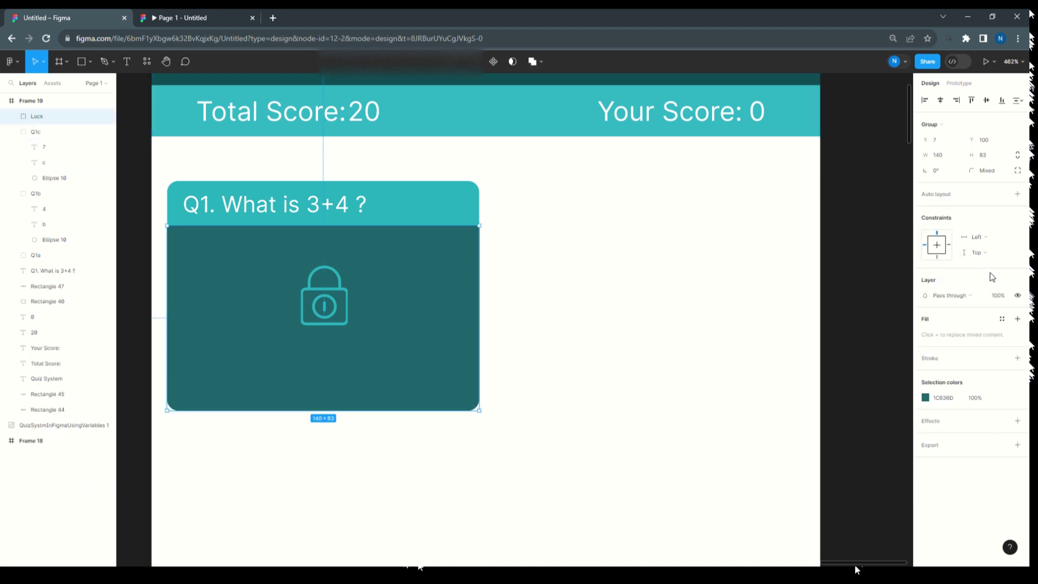
right_click(1017, 295)
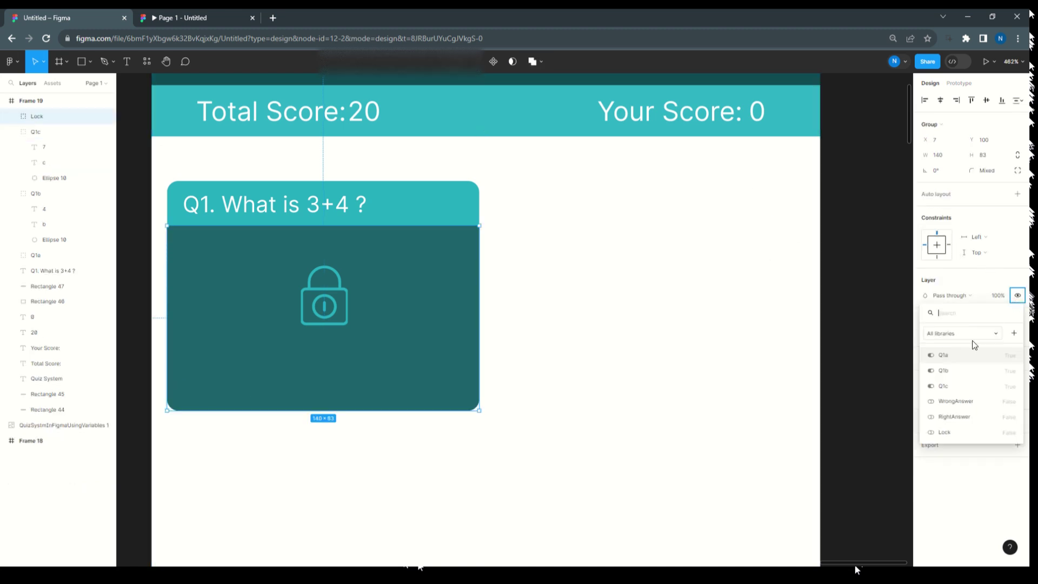
left_click(946, 432)
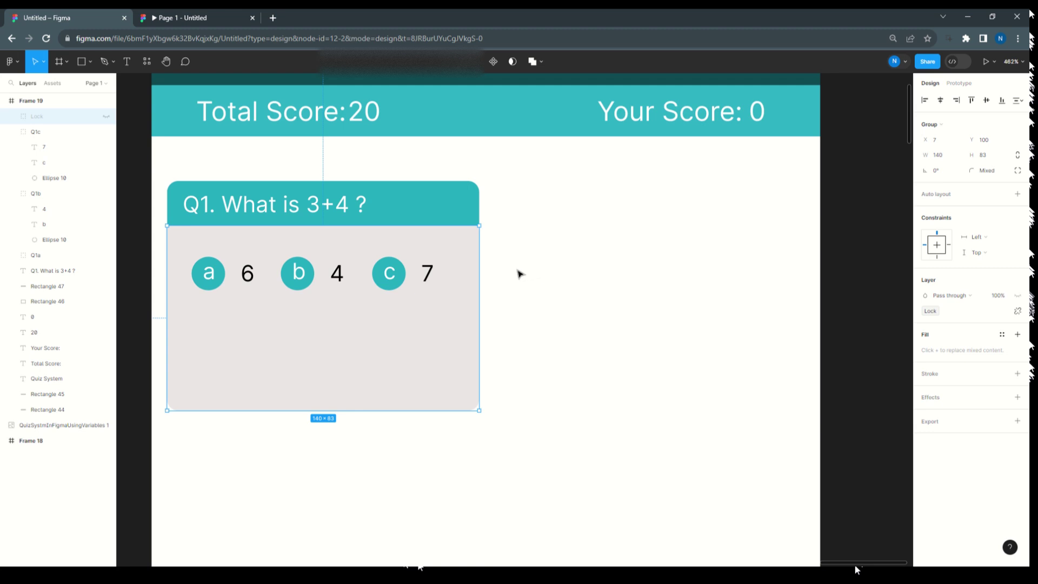
Preview Frame 19 as a prototype scaled to fill the screen and try answer a of Q1
scroll(520, 274, "down", 3, "ctrl")
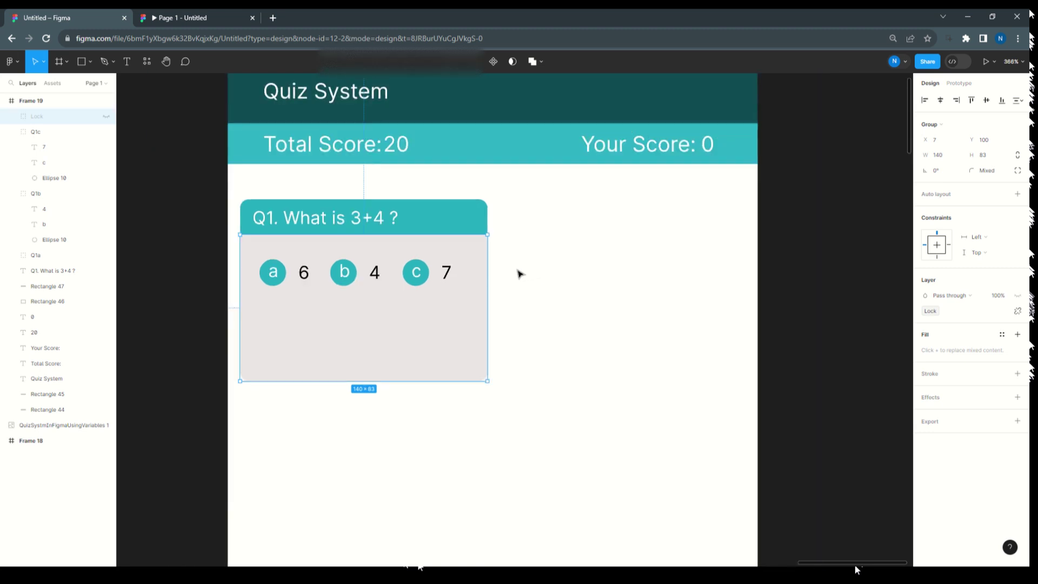
scroll(519, 275, "up", 1)
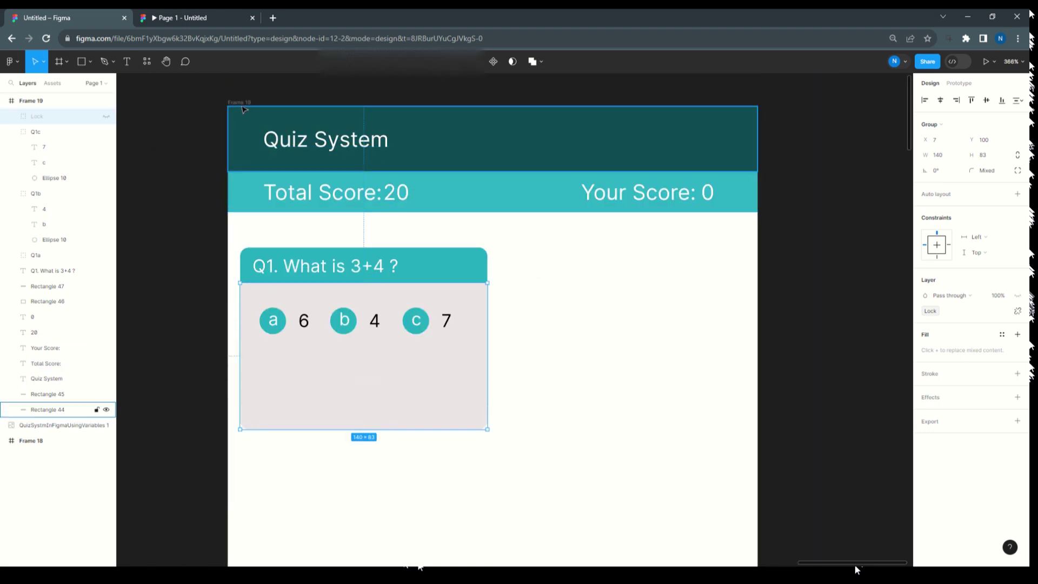
key("Escape")
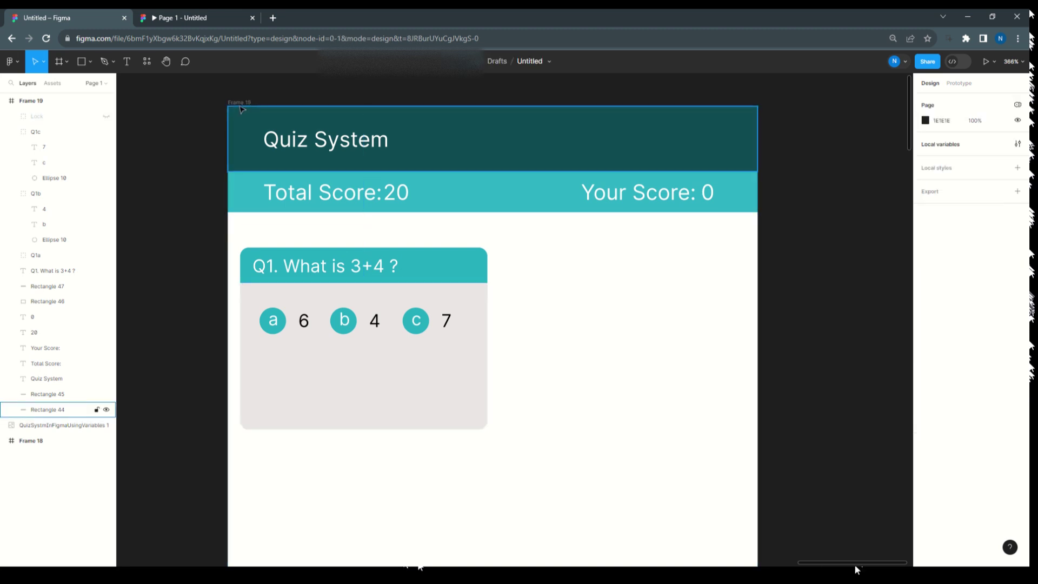
left_click(240, 103)
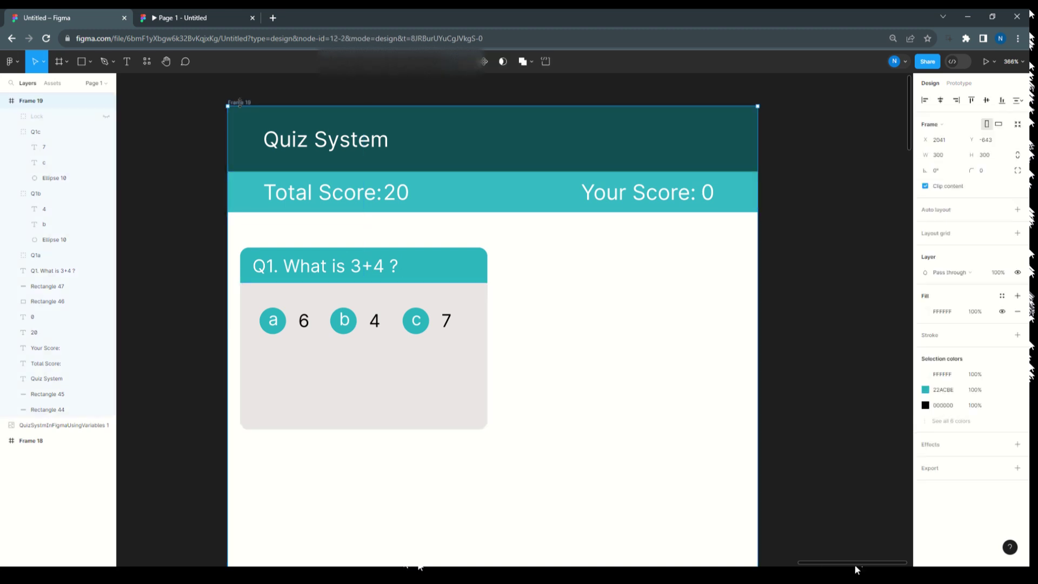
left_click(987, 62)
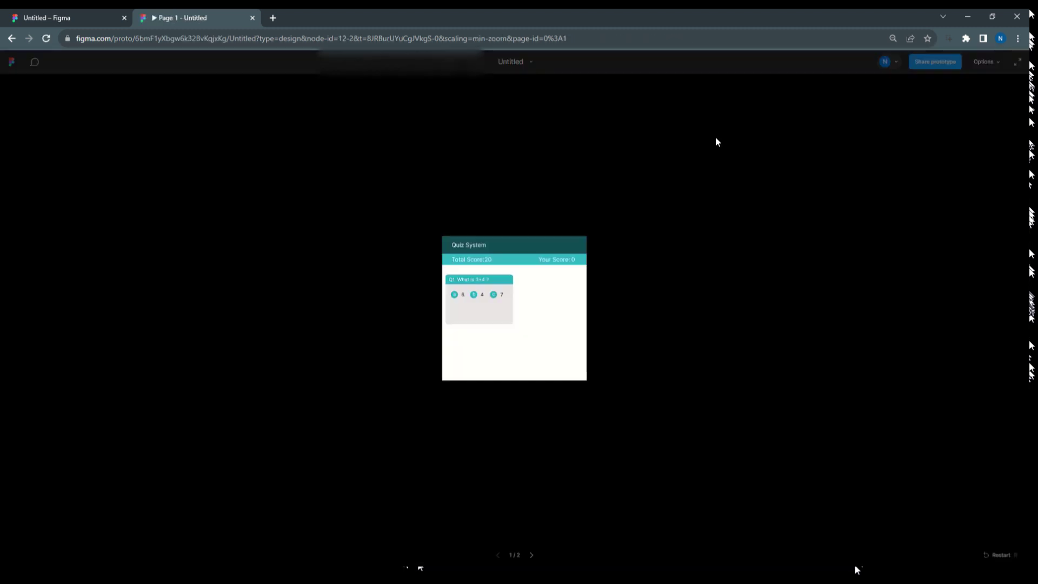
left_click(995, 61)
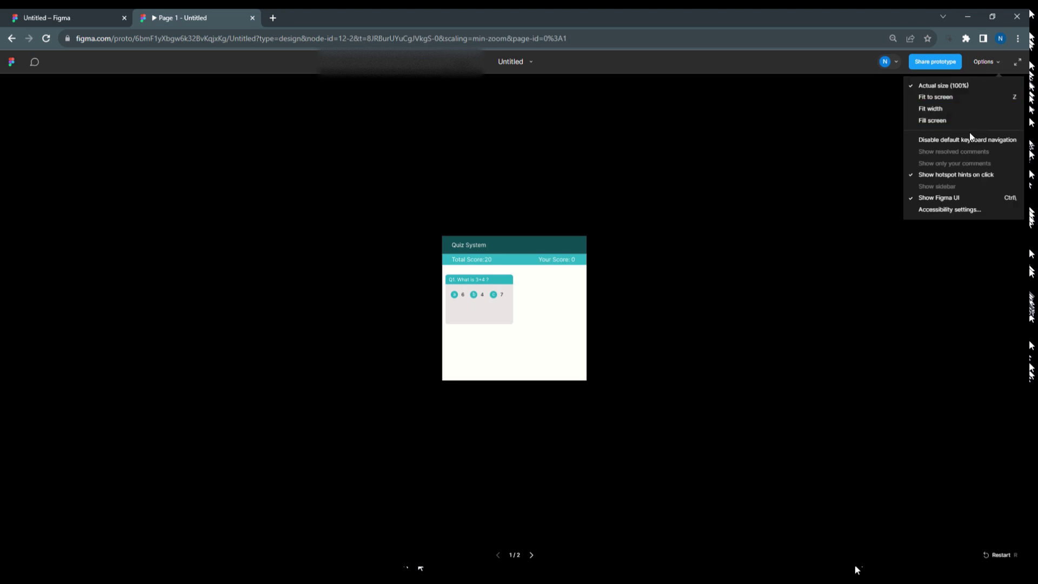
left_click(969, 120)
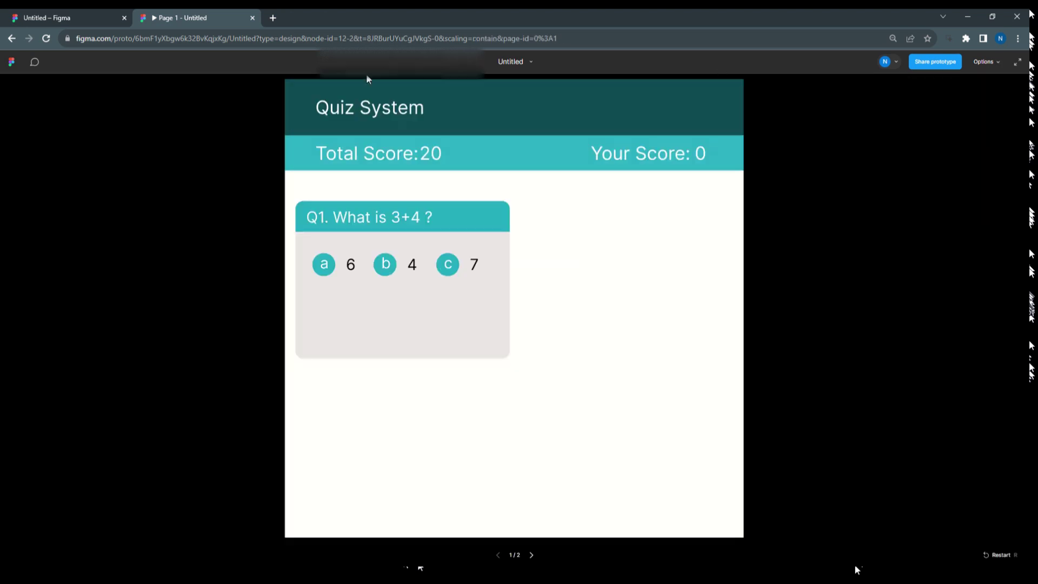
left_click(325, 265)
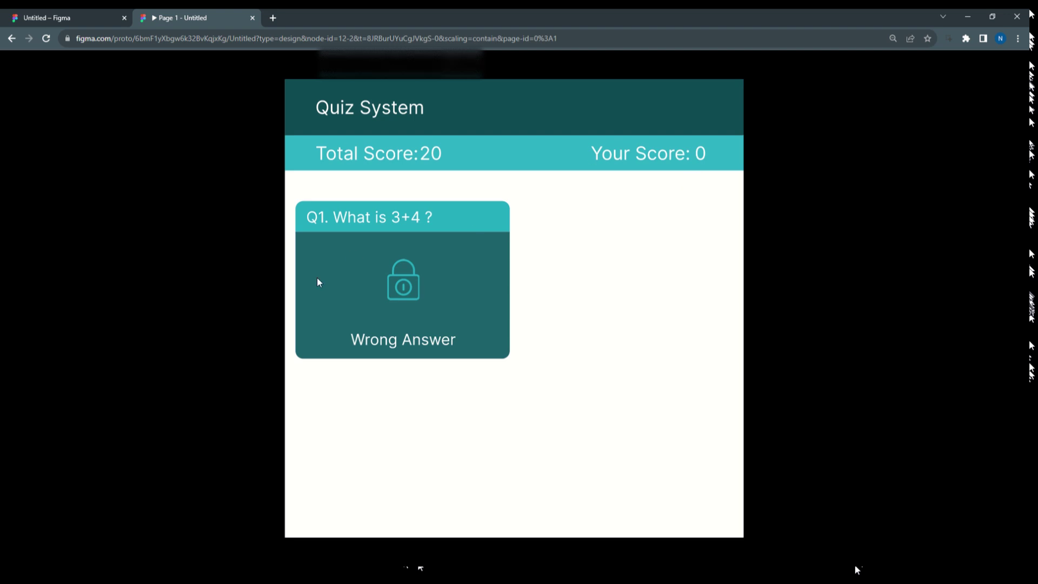
Back in the design file, bind the number text beside Your Score to the YourScore variable
left_click(70, 17)
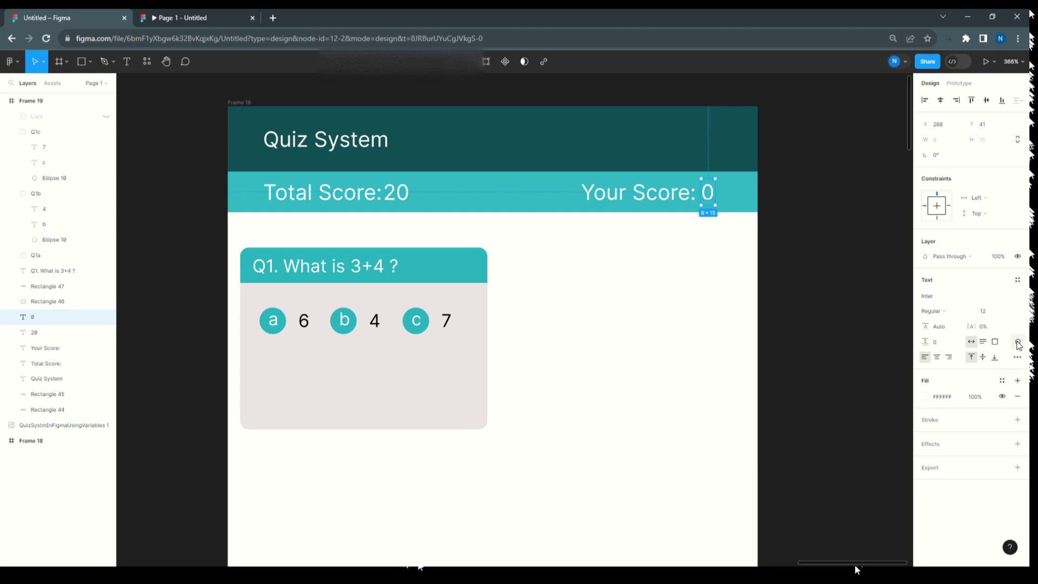
left_click(1017, 343)
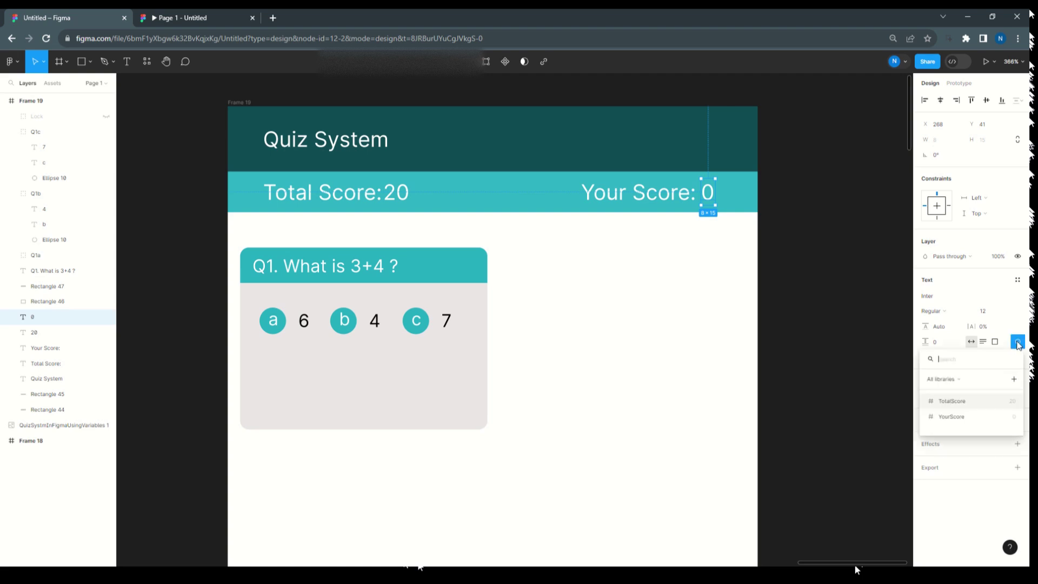
left_click(966, 417)
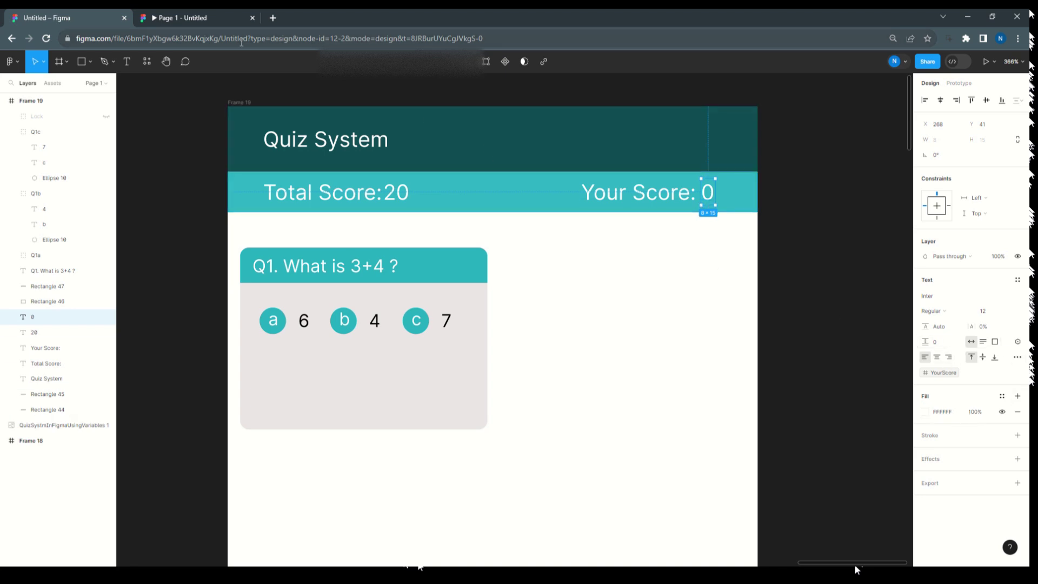
Reload the prototype preview and try answer c of Q1
left_click(209, 16)
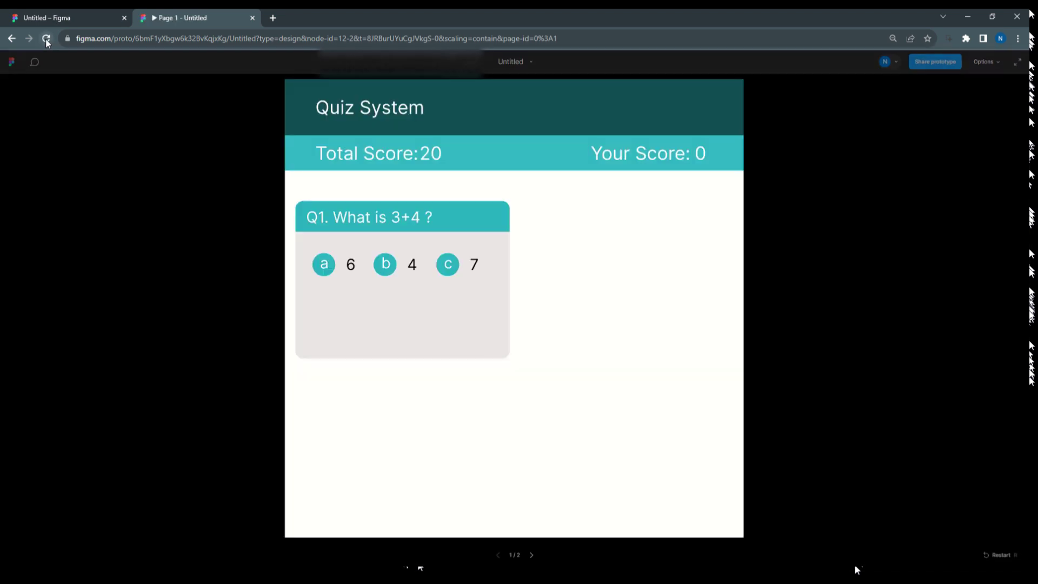
left_click(453, 270)
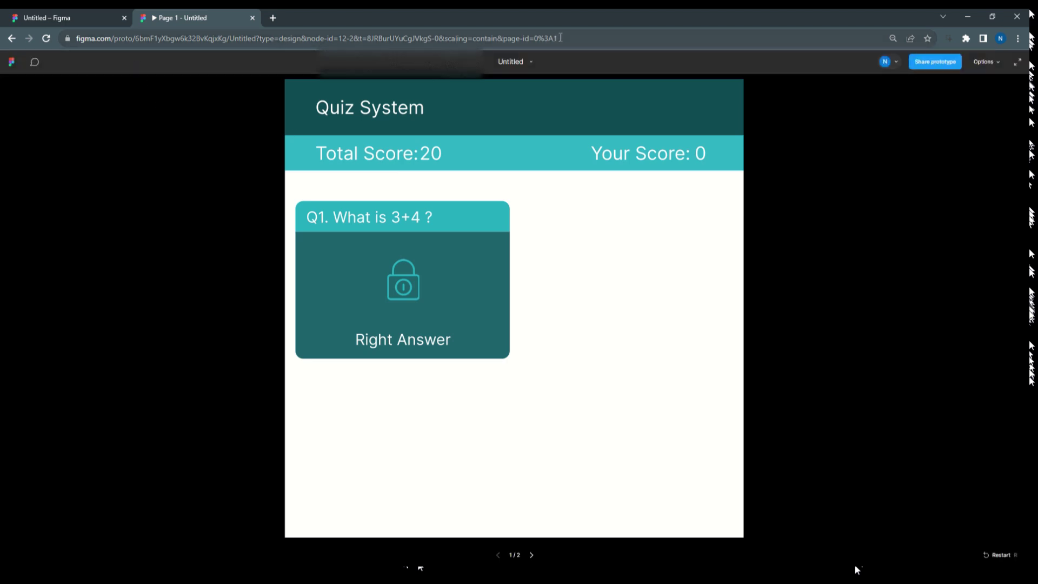
left_click(561, 37)
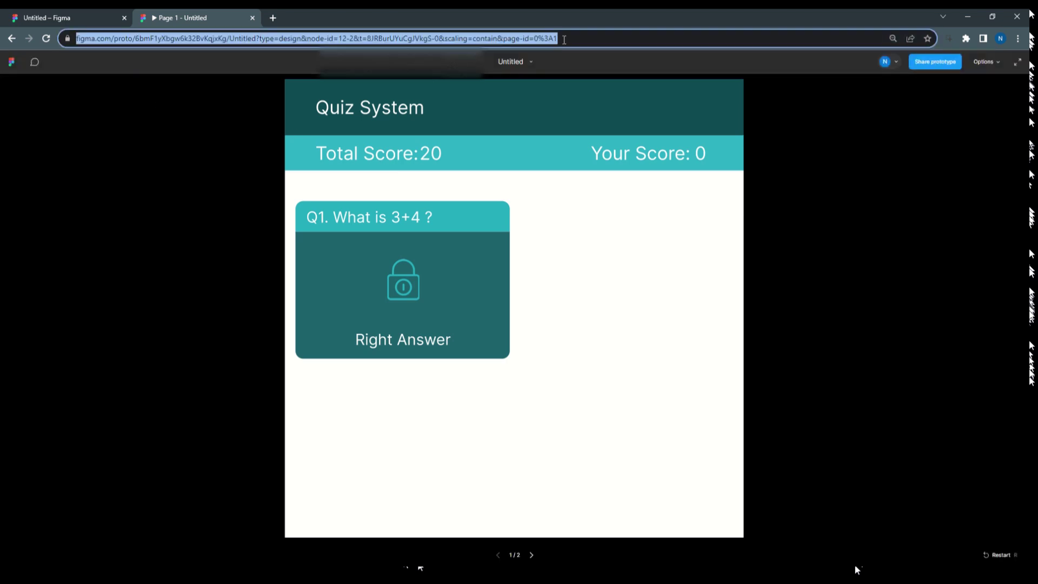
In the design file, duplicate the score bar rectangle to the frame's bottom edge at Y 277 and fill the copy with CCDBDD
left_click(54, 19)
scroll(395, 313, "down", 3)
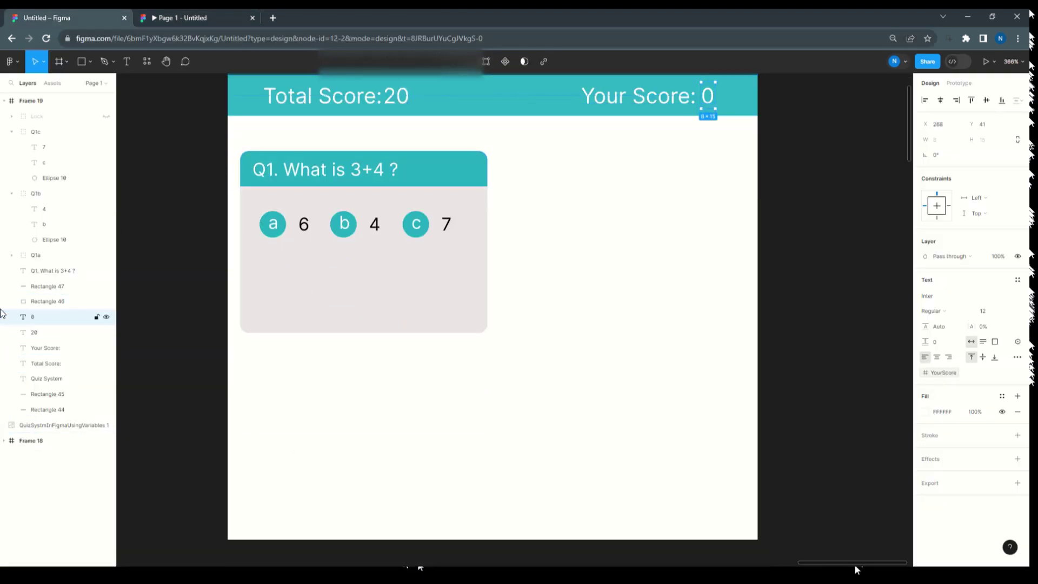
left_click(469, 110)
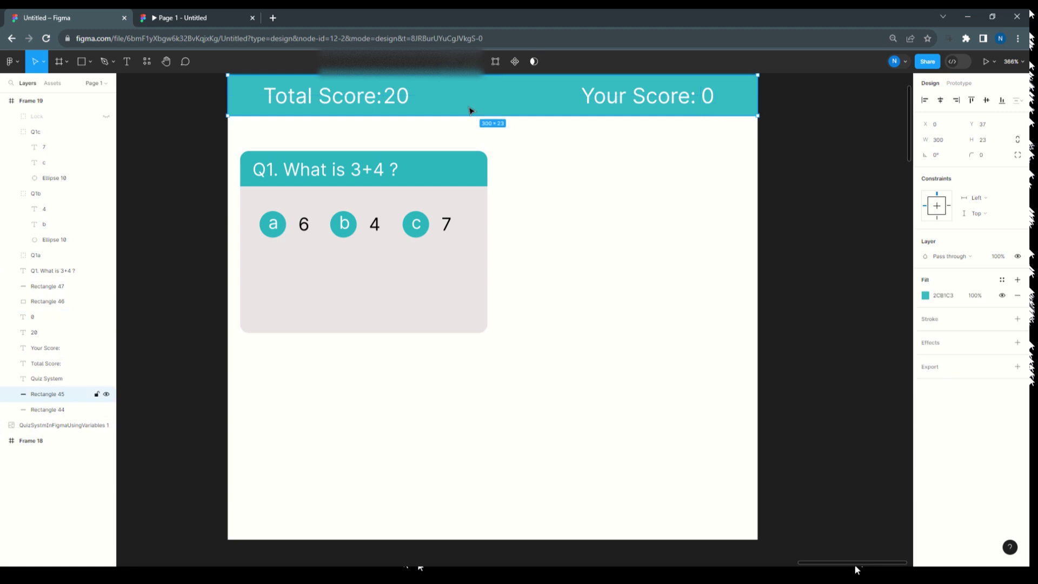
left_click_drag(472, 108, 476, 532)
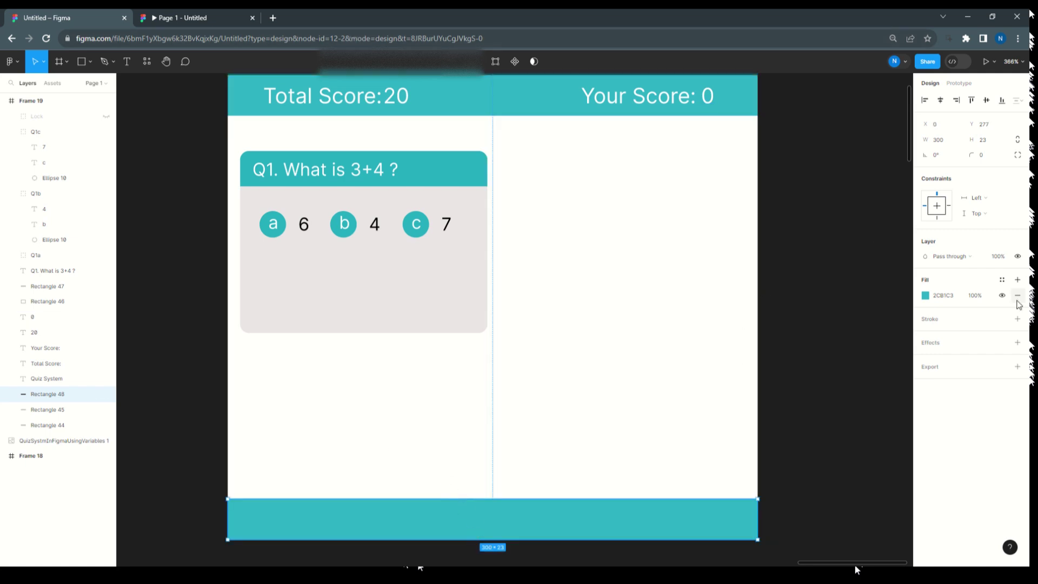
left_click(926, 295)
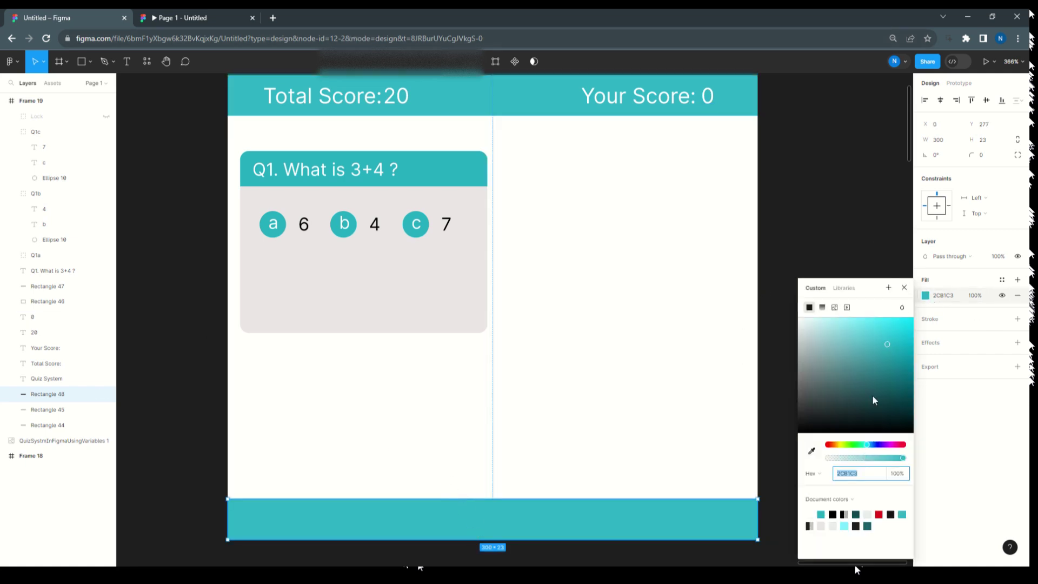
left_click(808, 333)
left_click(789, 248)
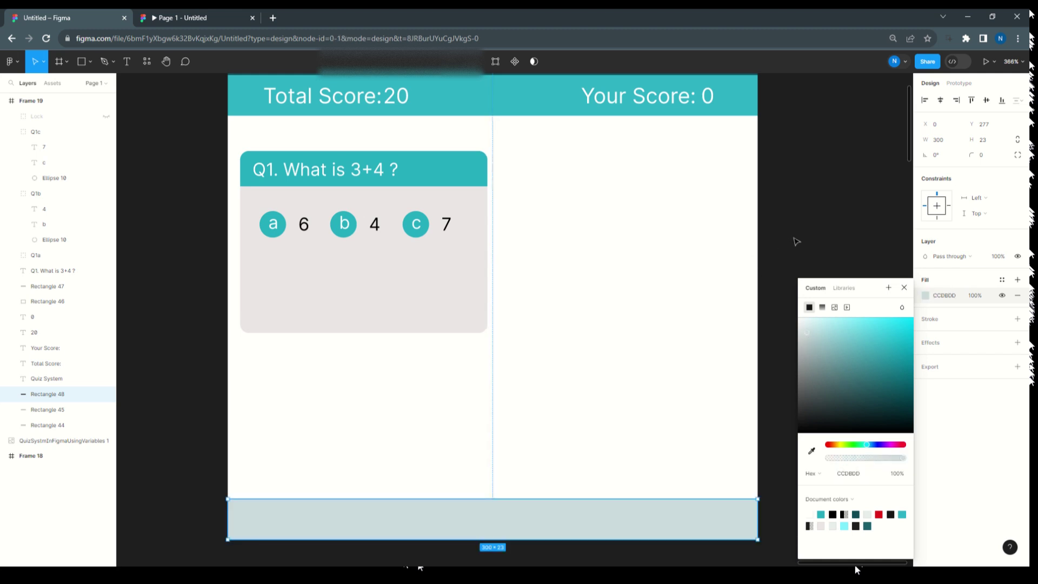
Draw a button rectangle about 39 × 13 on the pale bar at the bottom of the frame
left_click(90, 65)
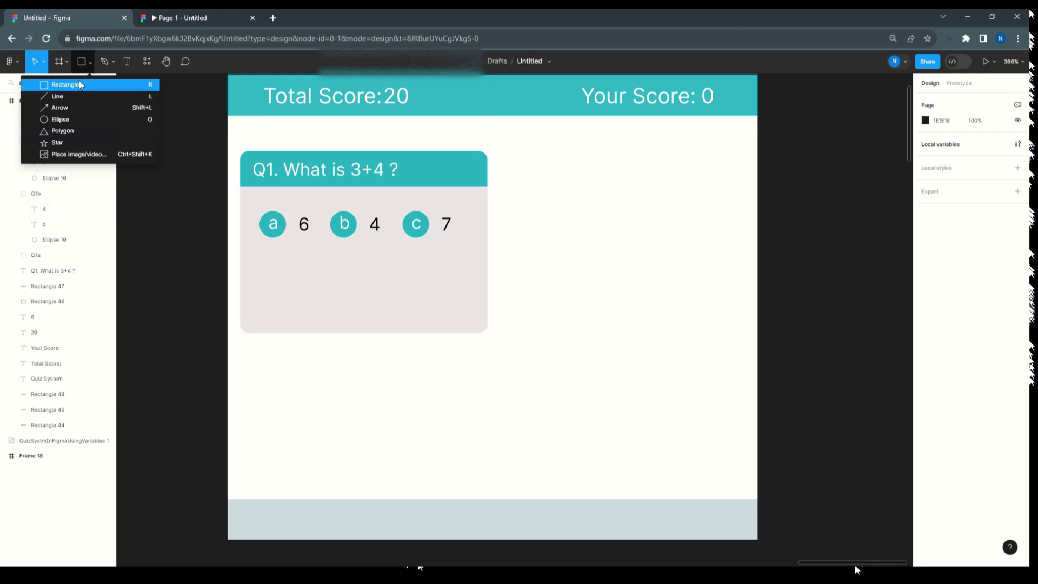
left_click(79, 80)
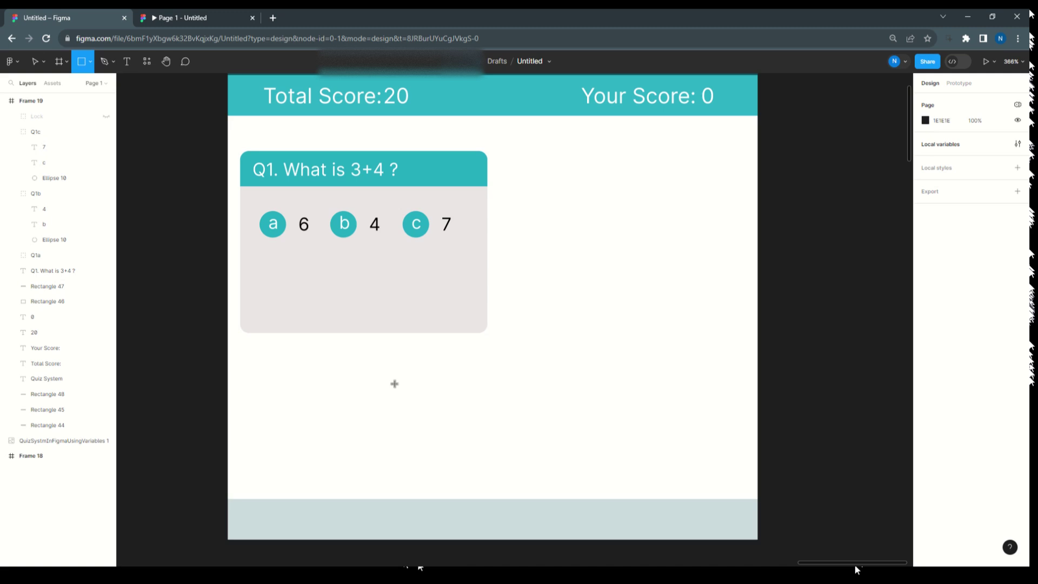
mouse_move(512, 510)
left_mouse_down()
mouse_move(524, 523)
mouse_move(581, 533)
left_mouse_up()
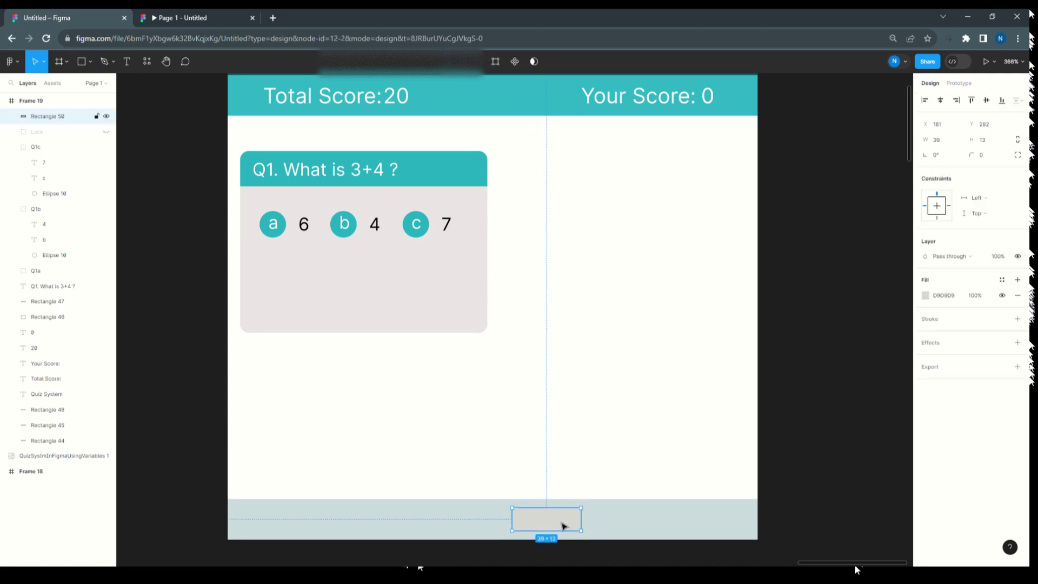
double_click(560, 523)
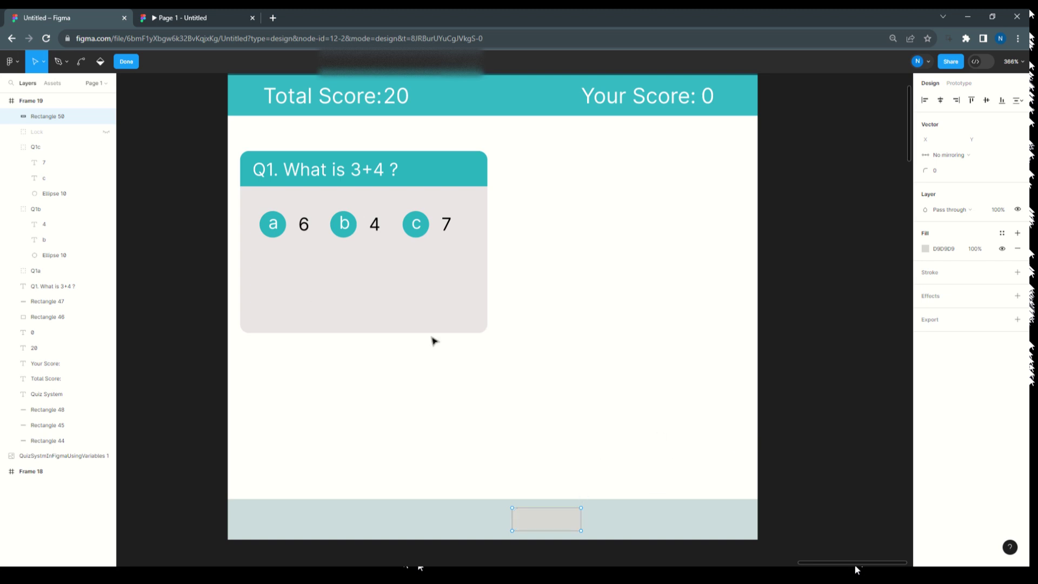
left_click(126, 63)
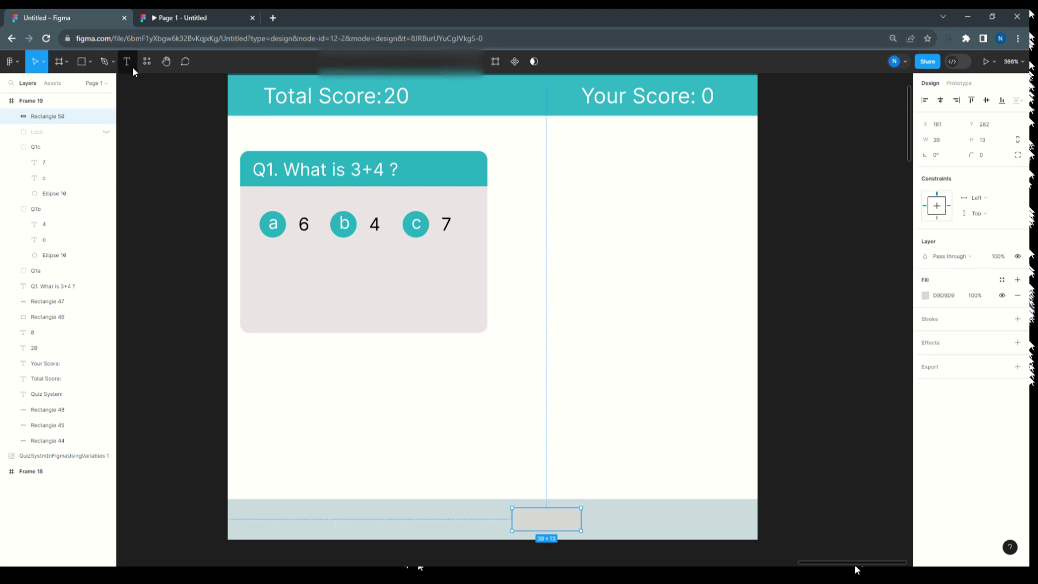
Add the text label "Try Again" over the button rectangle in the bottom bar
left_click(128, 65)
left_click(527, 519)
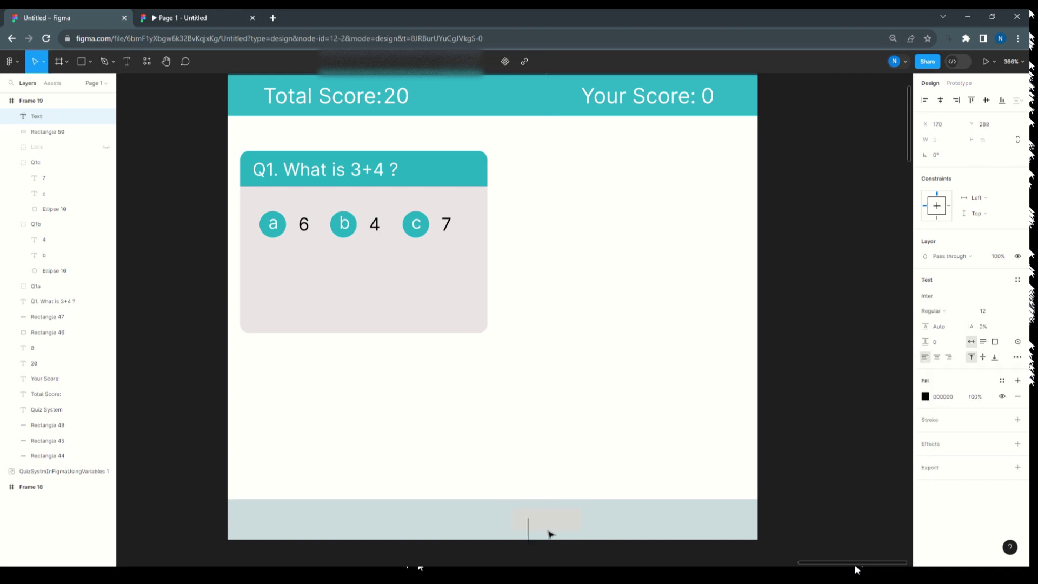
type("T")
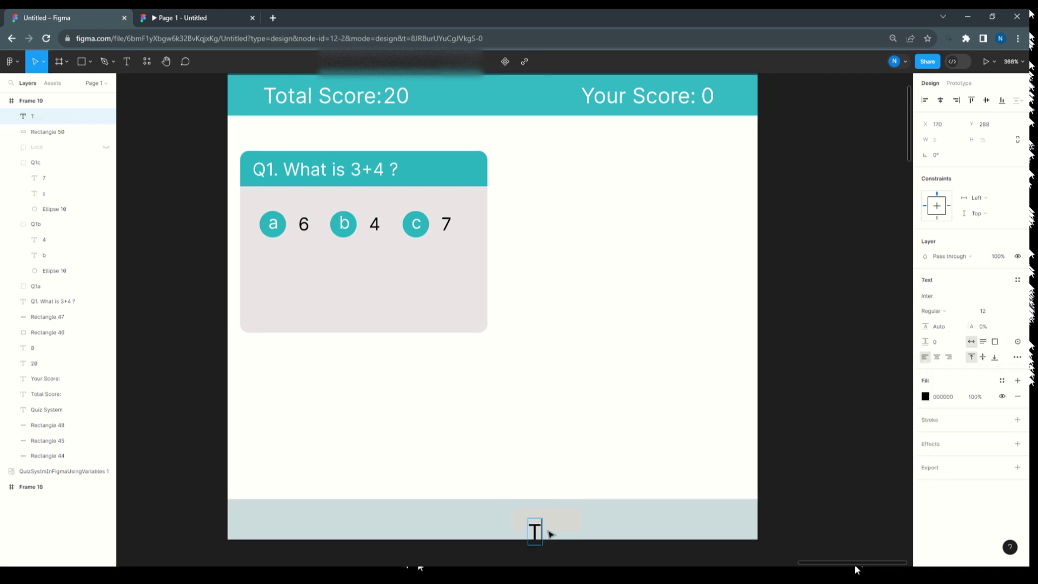
type("ry")
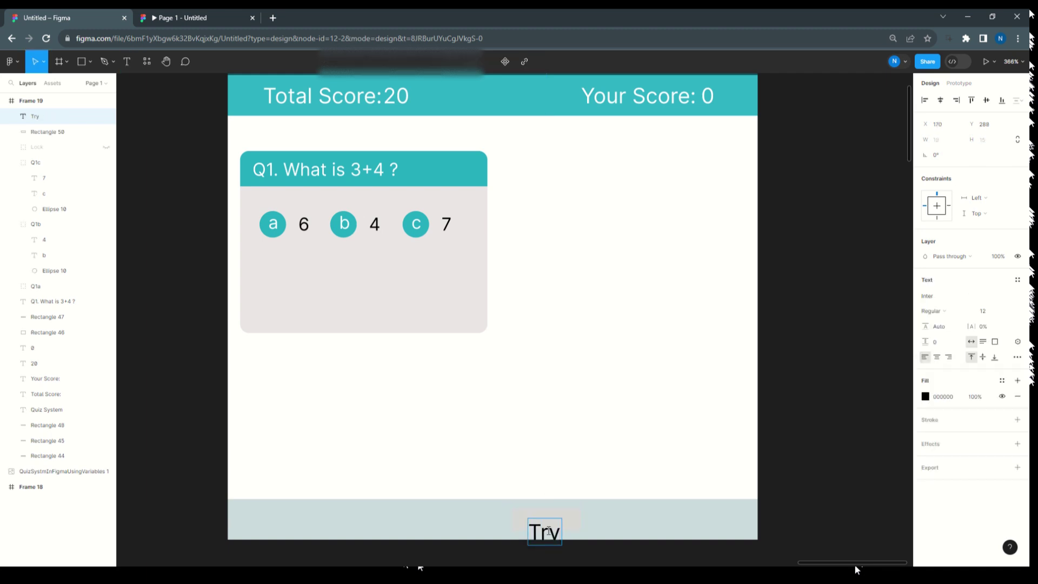
type(" Again")
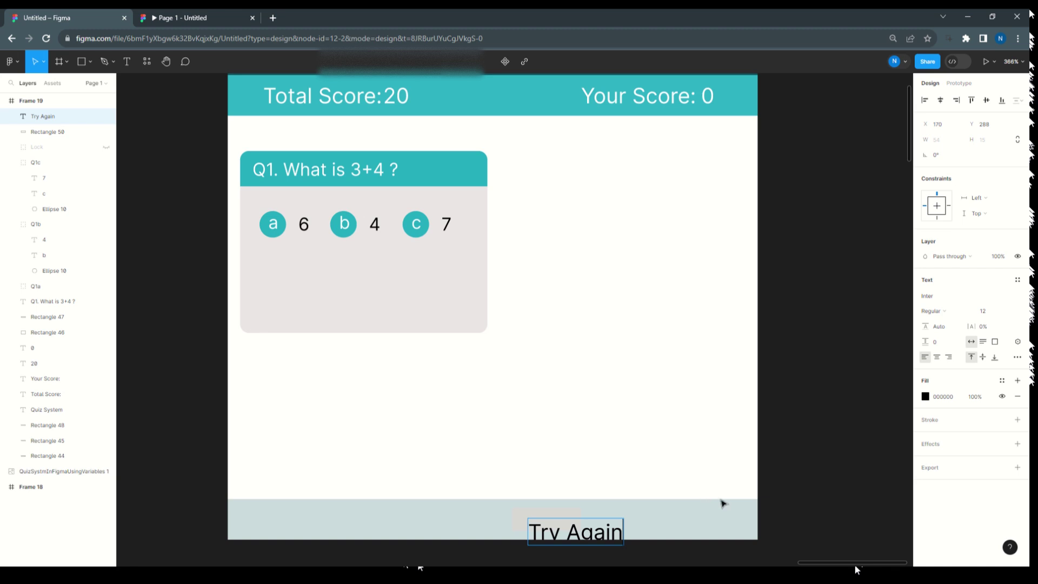
key("Escape")
Widen the button rectangle to about 72 and move the Try Again label up onto it at Y 281
left_click(563, 517)
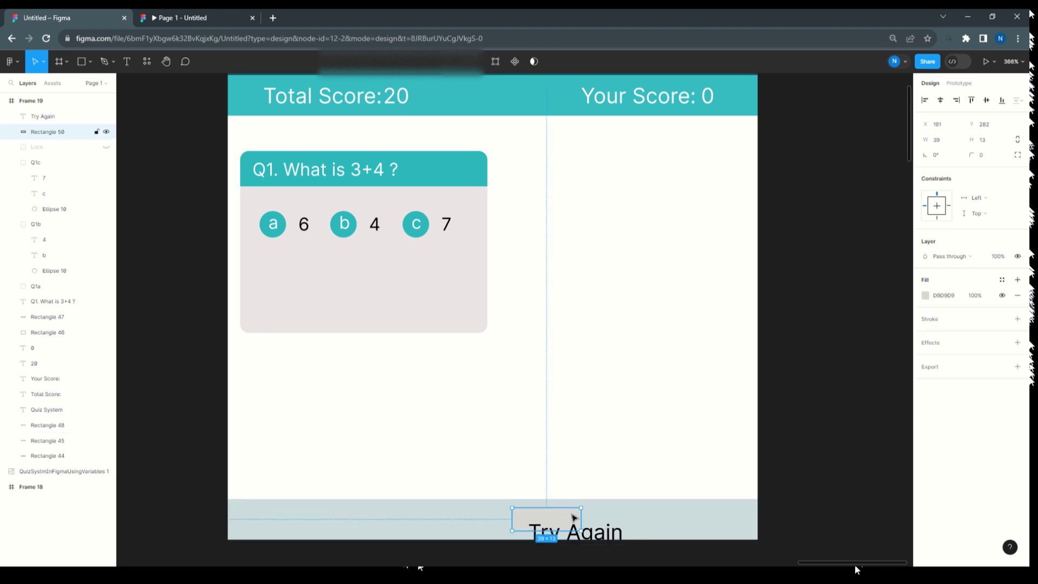
left_click_drag(579, 520, 640, 520)
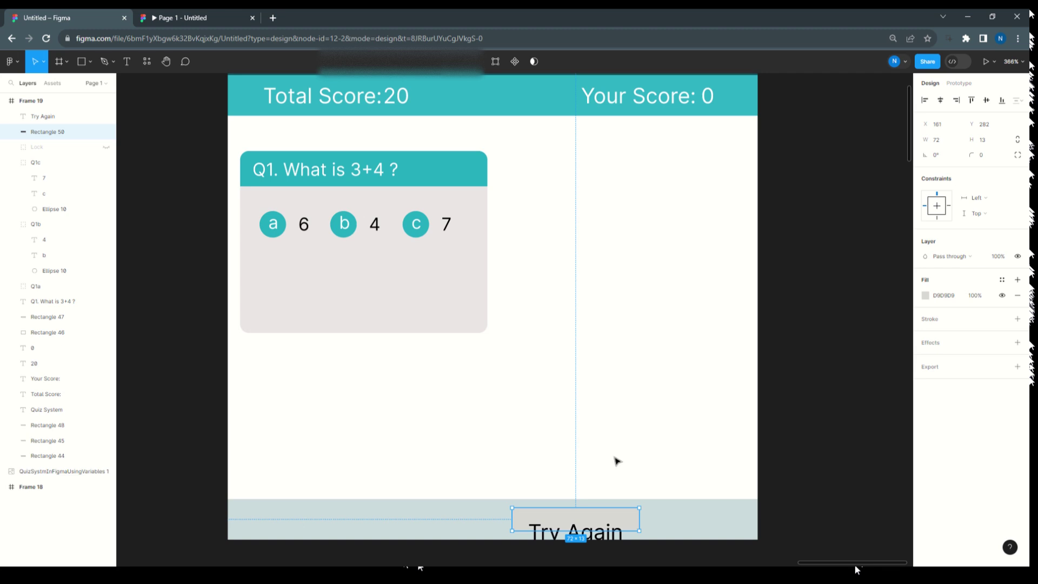
scroll(617, 461, "up", 3)
scroll(618, 461, "down", 4)
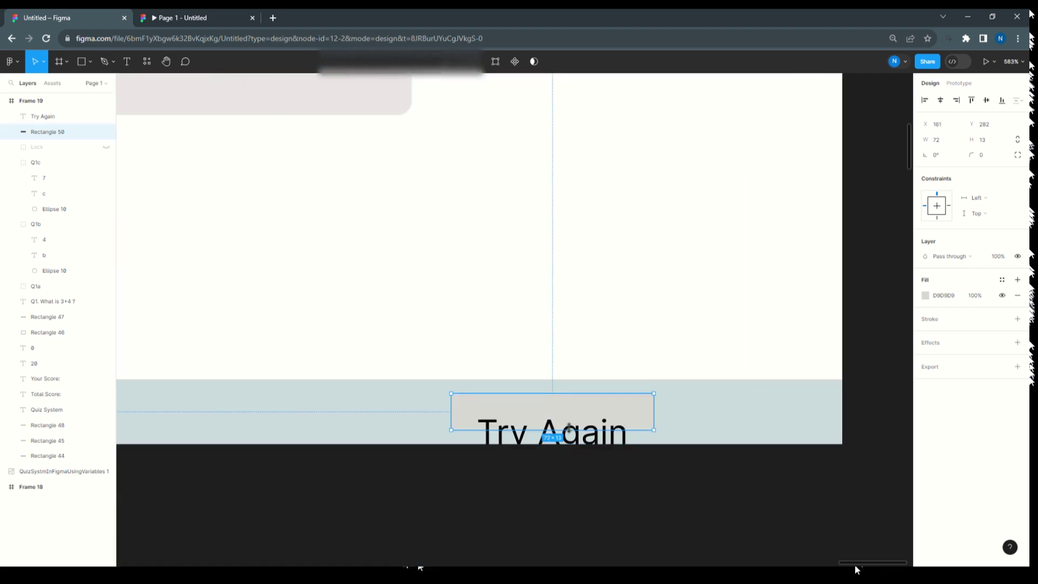
left_click(598, 472)
left_click(580, 438)
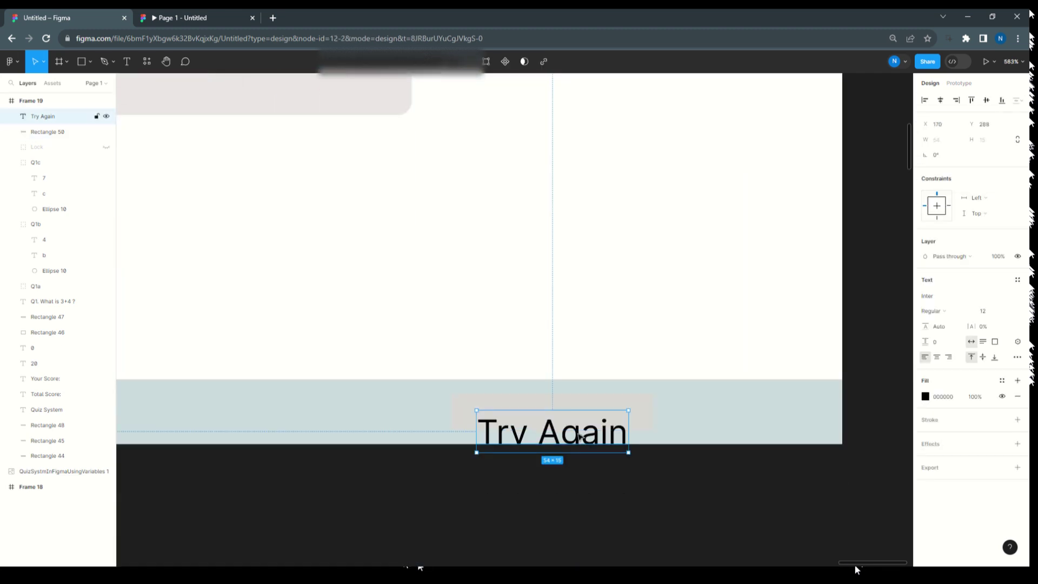
left_click_drag(578, 436, 579, 416)
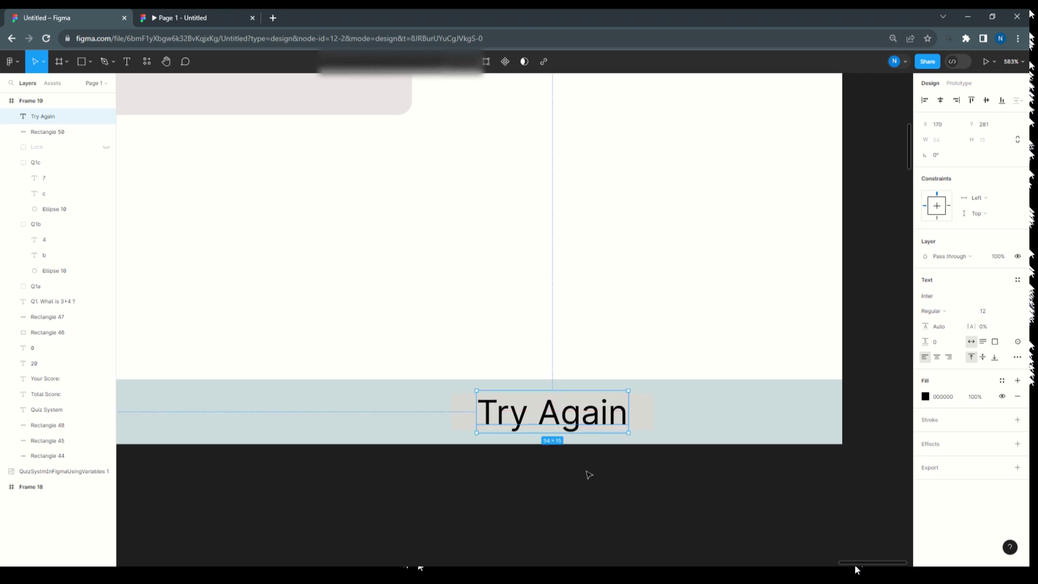
Enlarge the button rectangle vertically to a height of about 18 from Y 280 and fill it with the document's teal color
left_click(589, 475)
left_click(467, 414)
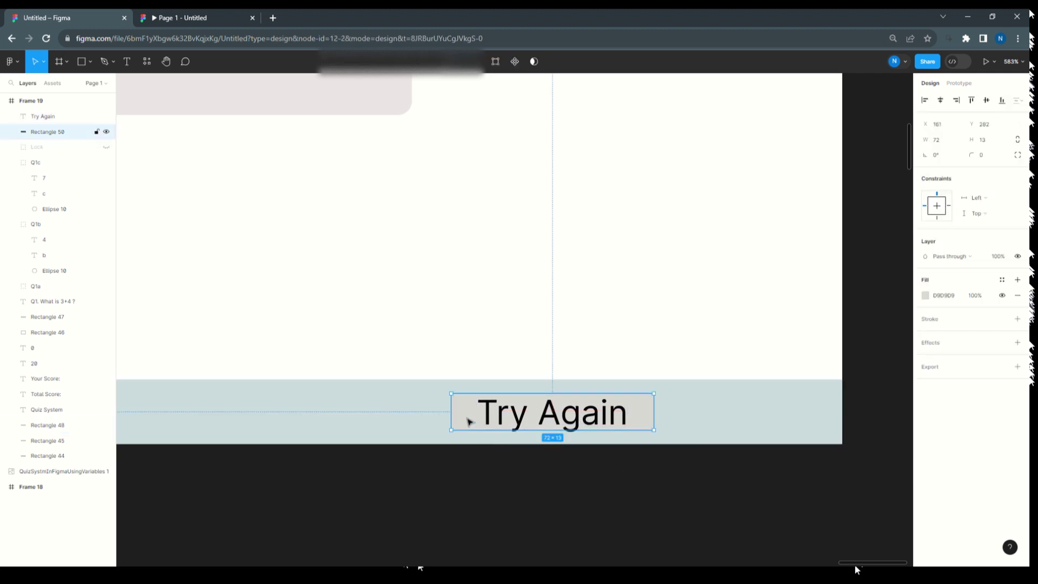
left_click_drag(564, 431, 564, 438)
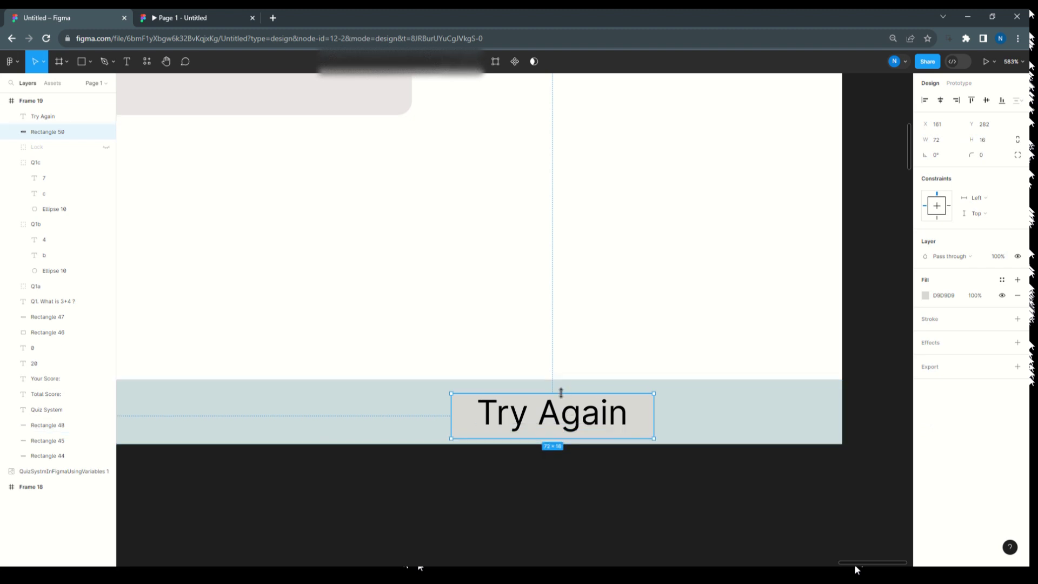
left_click_drag(561, 393, 561, 388)
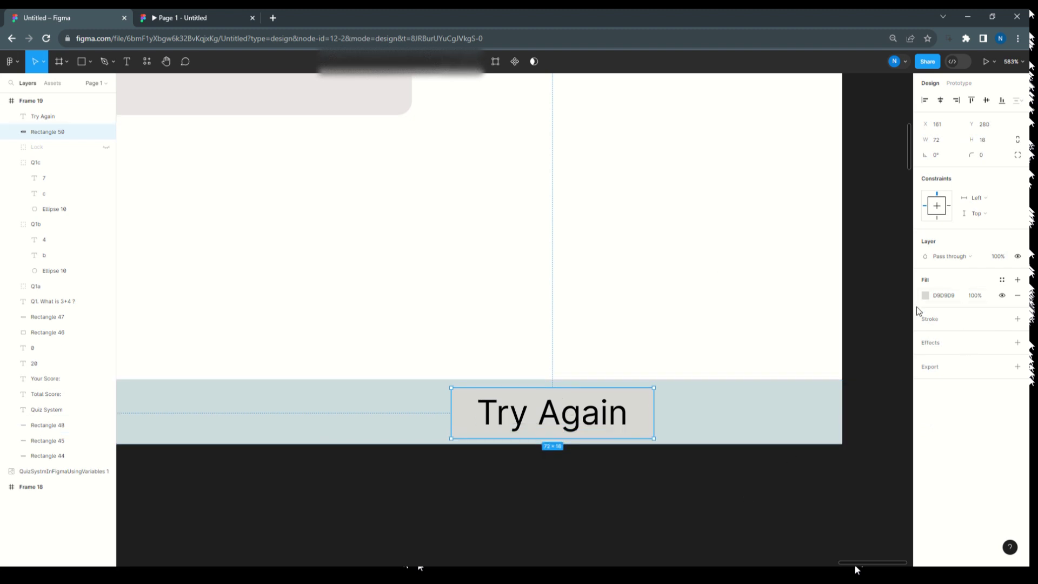
left_click(926, 295)
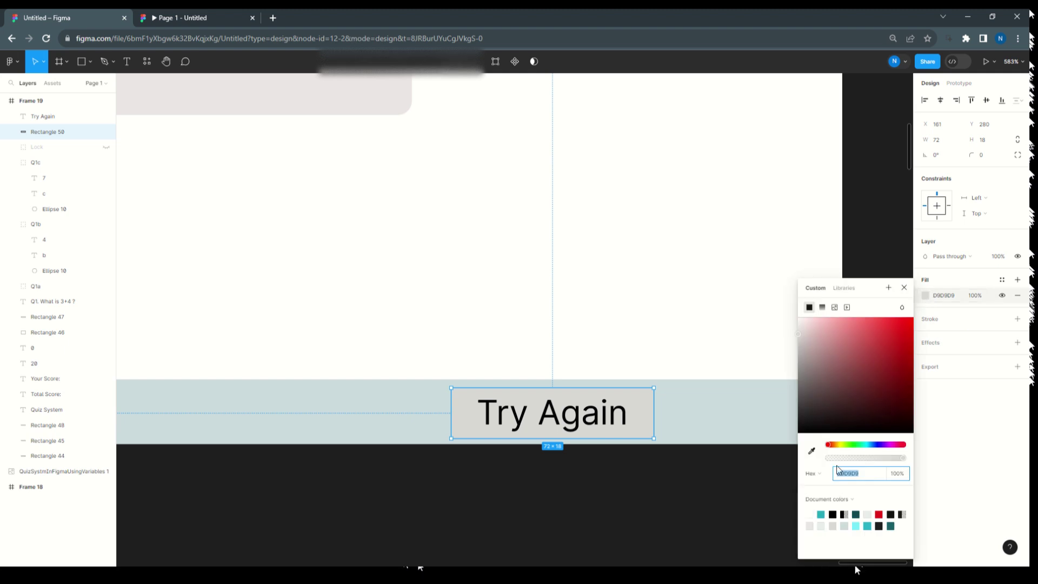
left_click(820, 514)
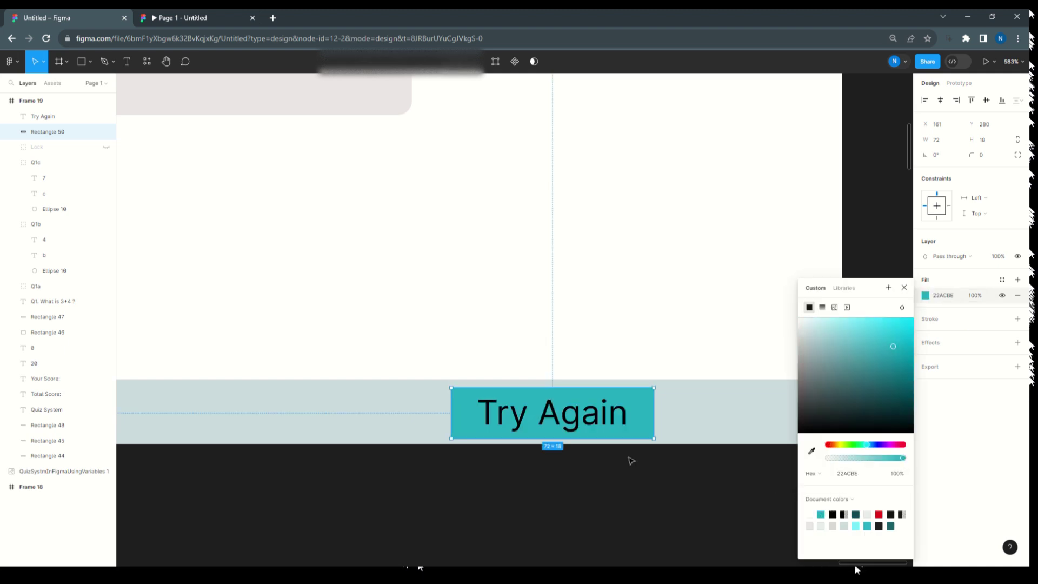
Round the teal button rectangle's corners with a radius of 5
left_click(625, 412)
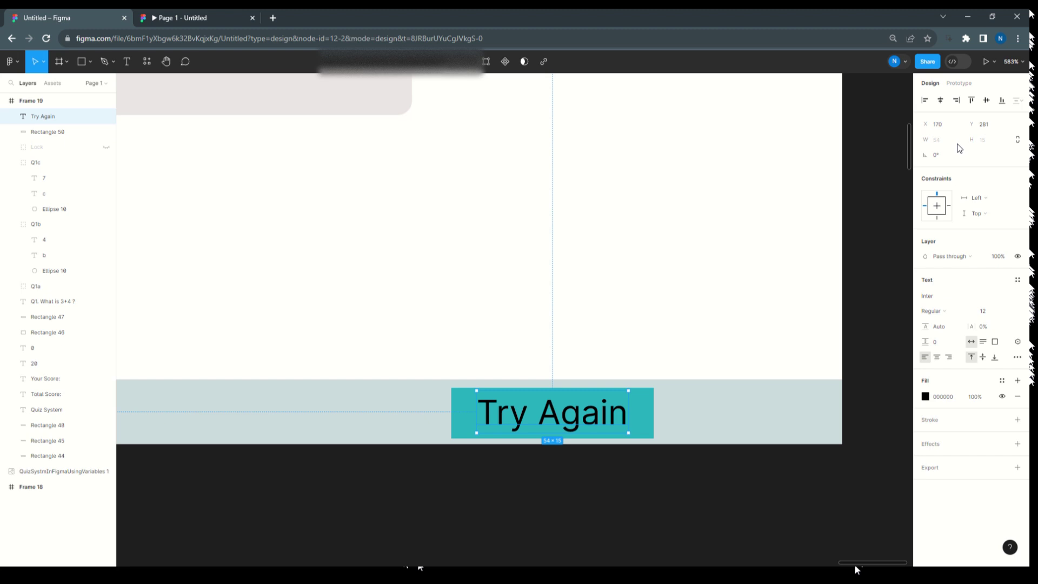
left_click(651, 433)
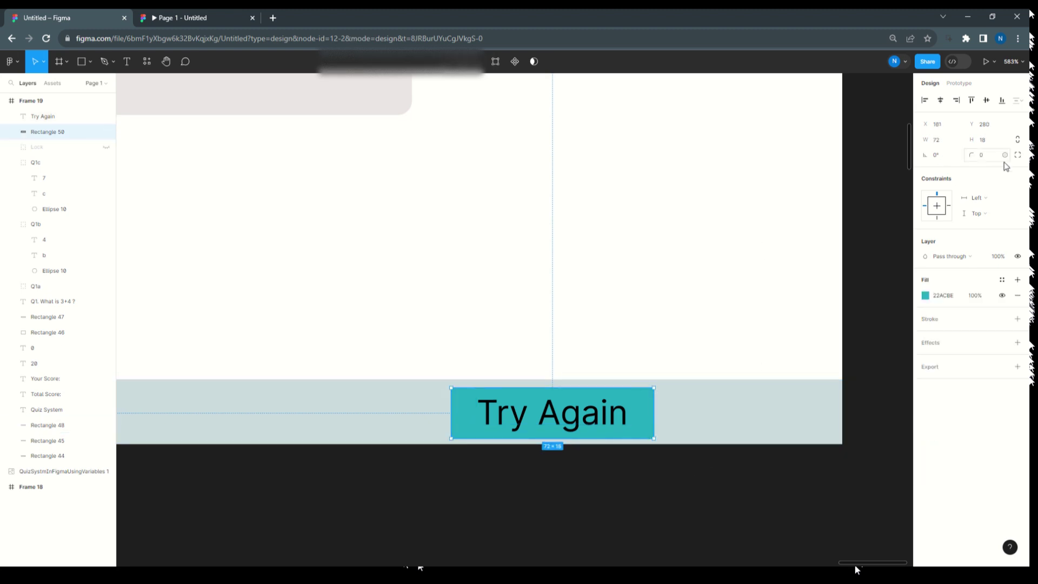
left_click(988, 155)
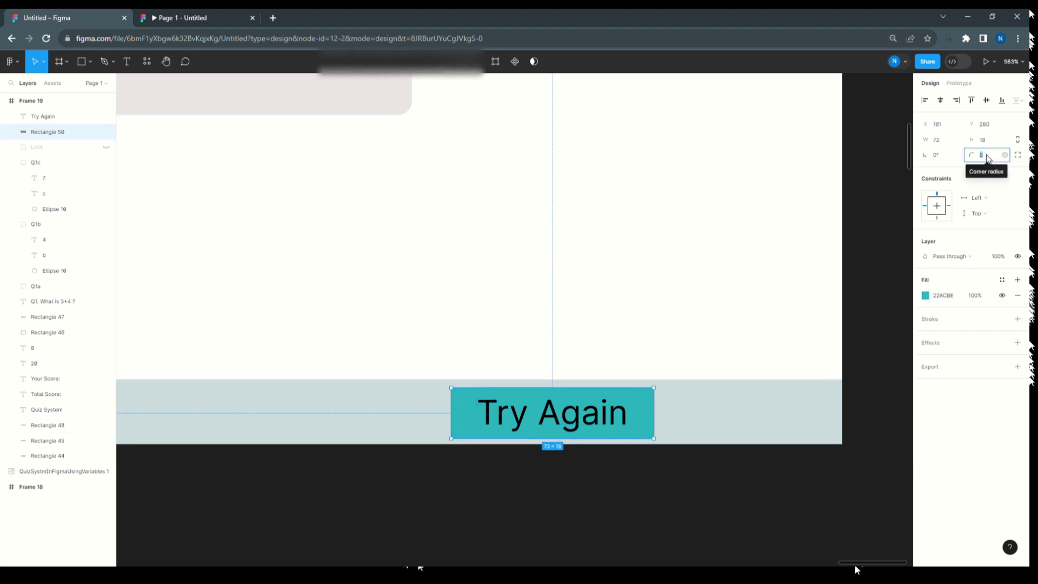
type("5")
left_click(696, 496)
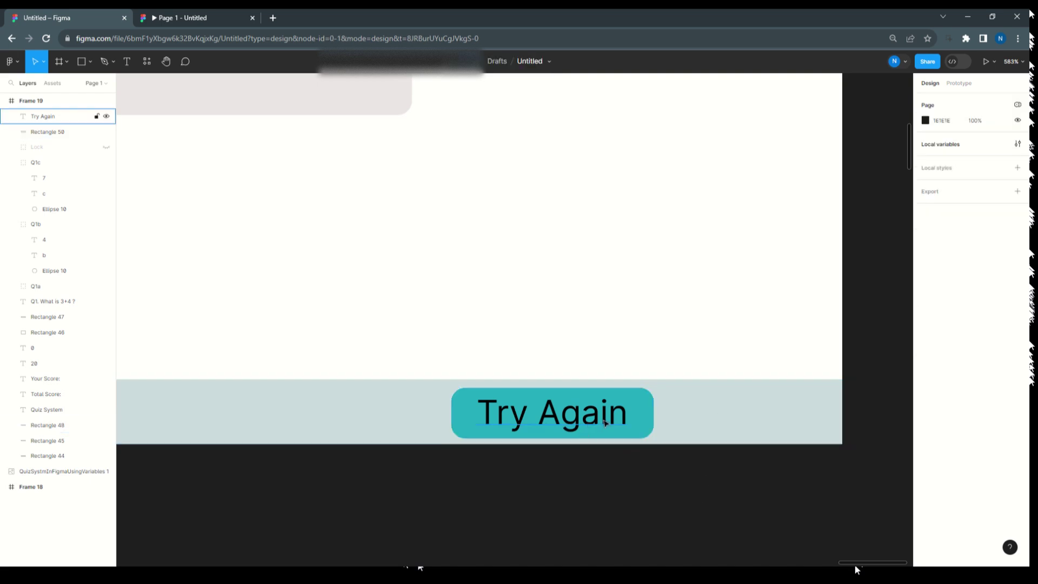
Group the button rectangle with its Try Again label and name the group TryAgain
left_click(642, 414)
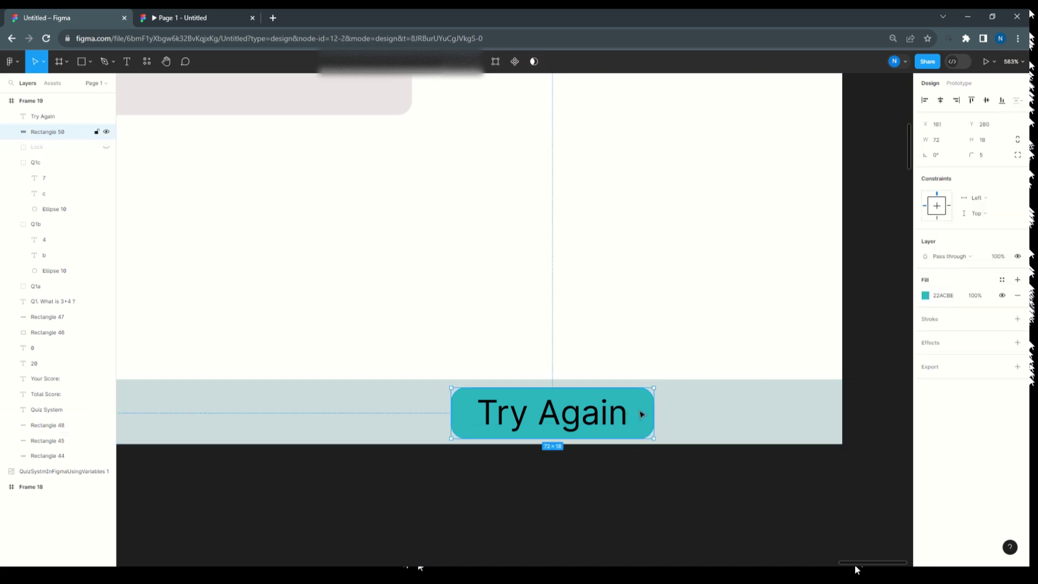
left_click(38, 117, "shift")
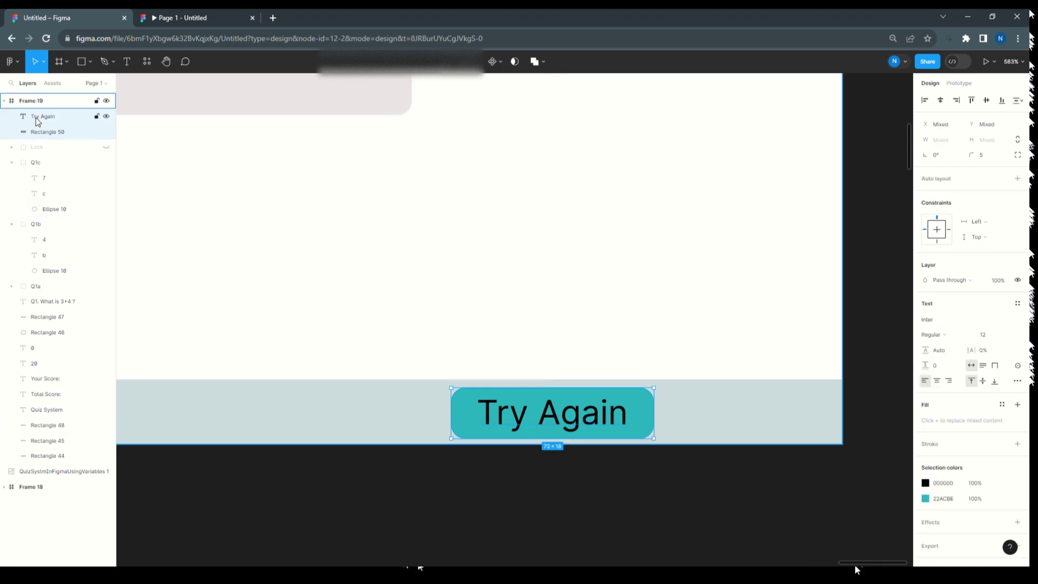
key("ctrl+g")
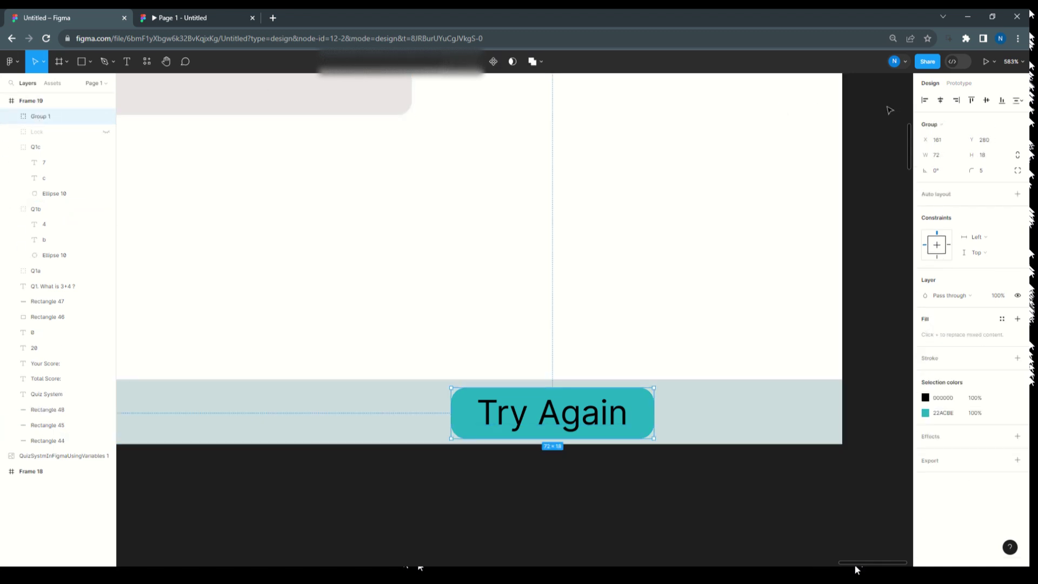
double_click(45, 118)
type("Tr")
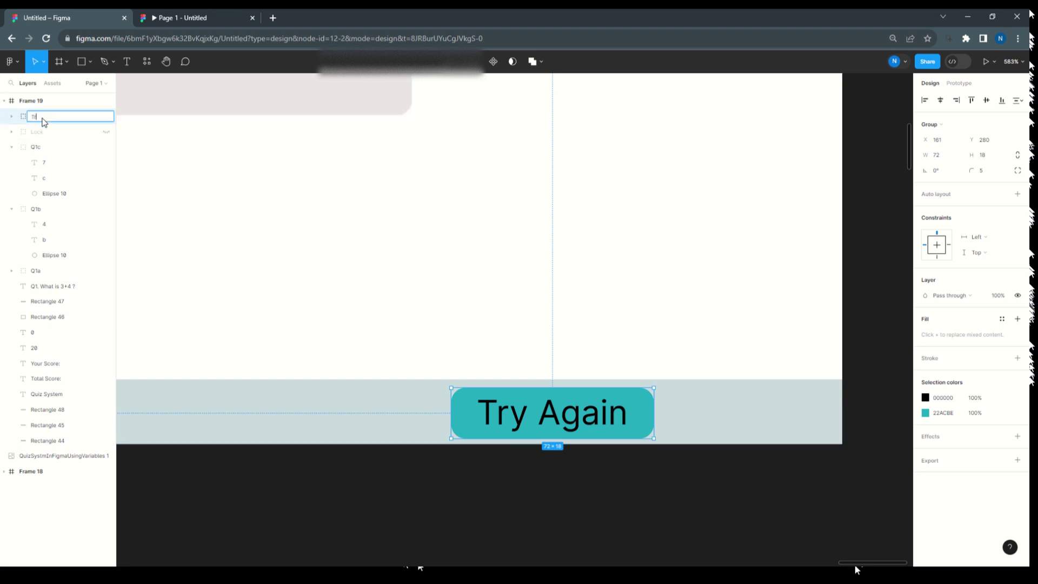
type("yAgain")
Copy the prototype preview's URL and give the TryAgain group an On click Open link interaction to it, without opening a new tab
left_click(192, 20)
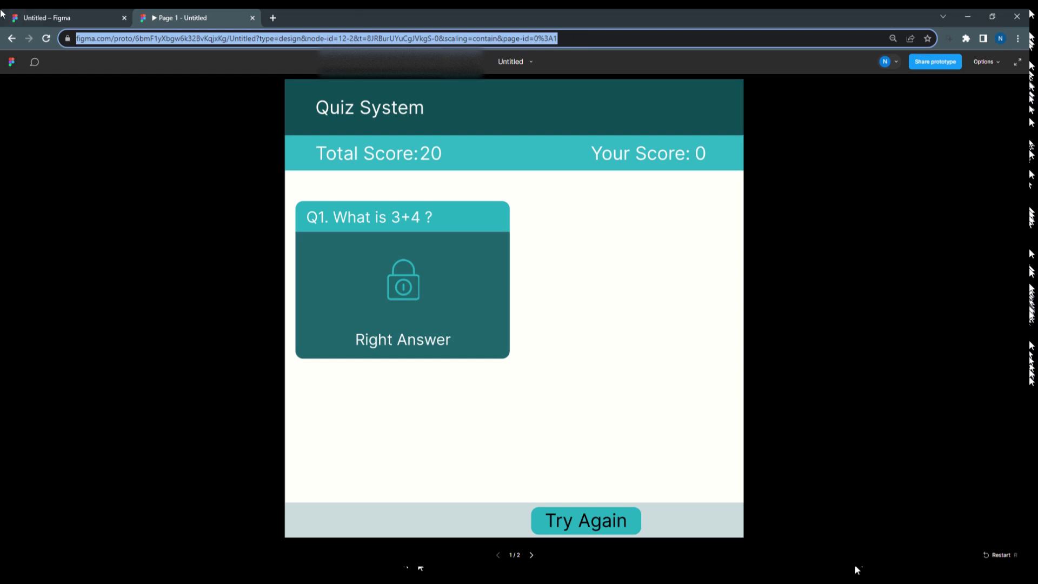
left_click(40, 20)
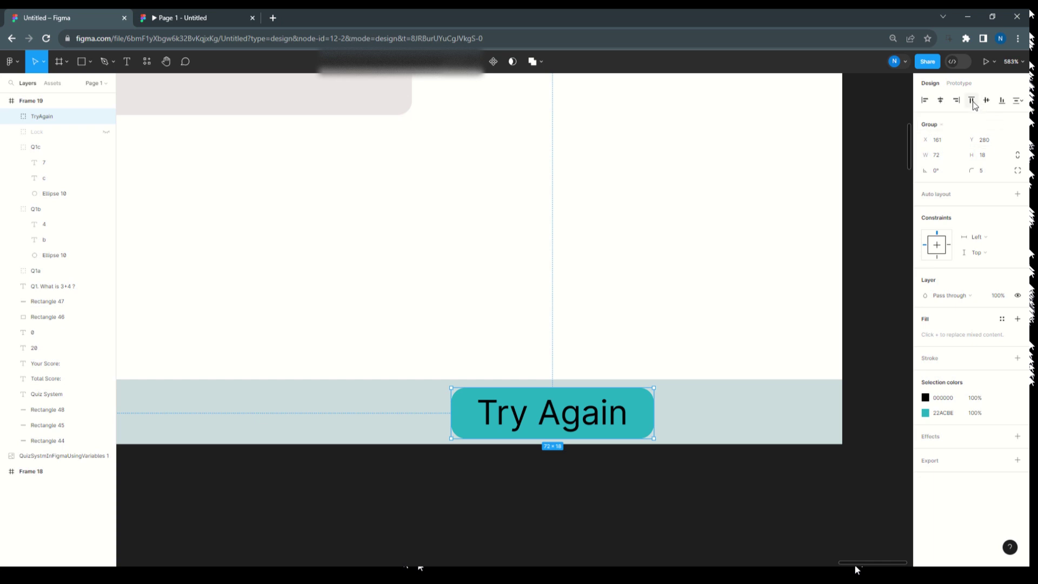
left_click(951, 88)
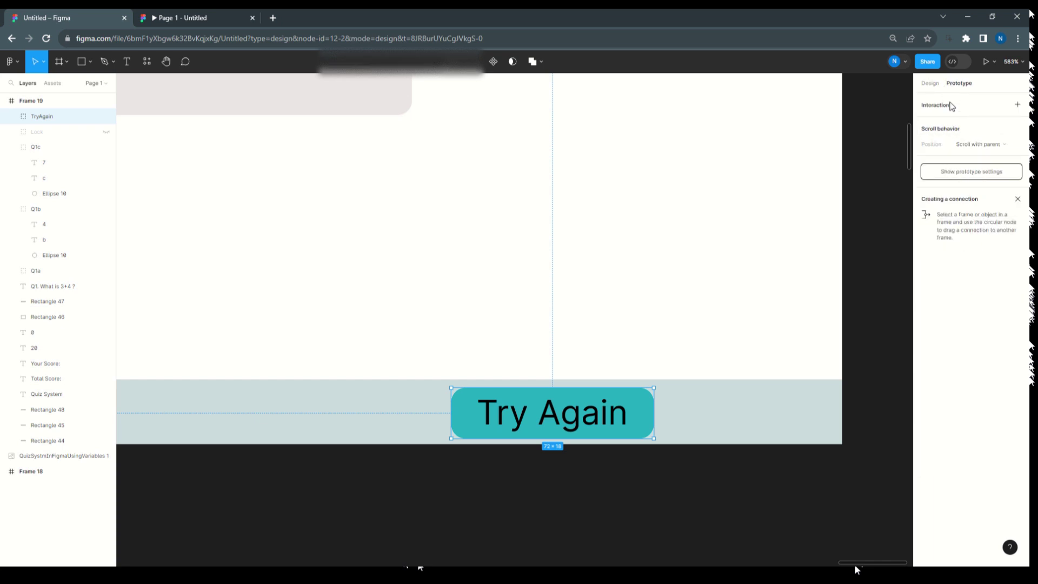
left_click(952, 107)
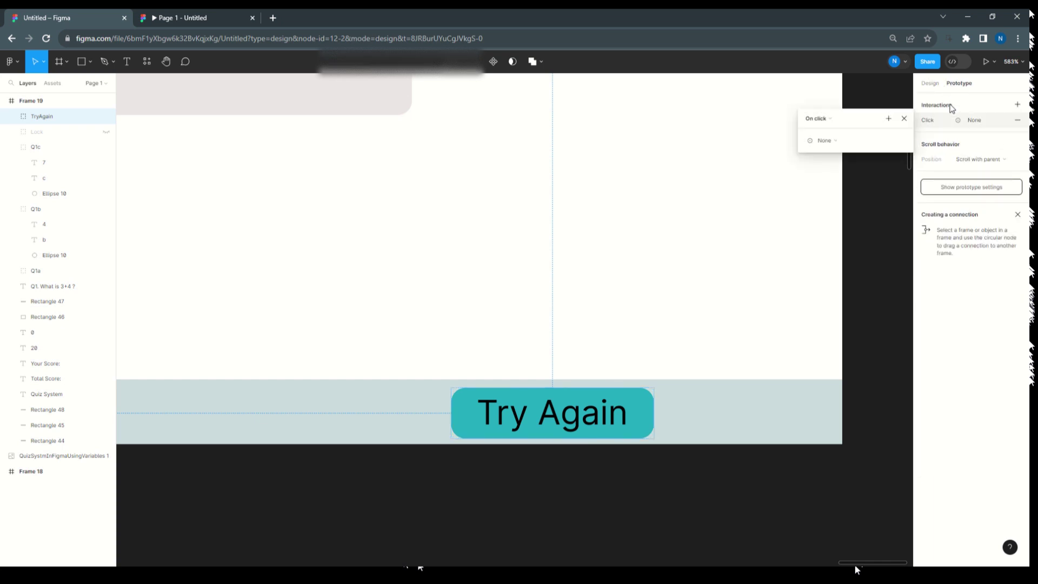
left_click(841, 147)
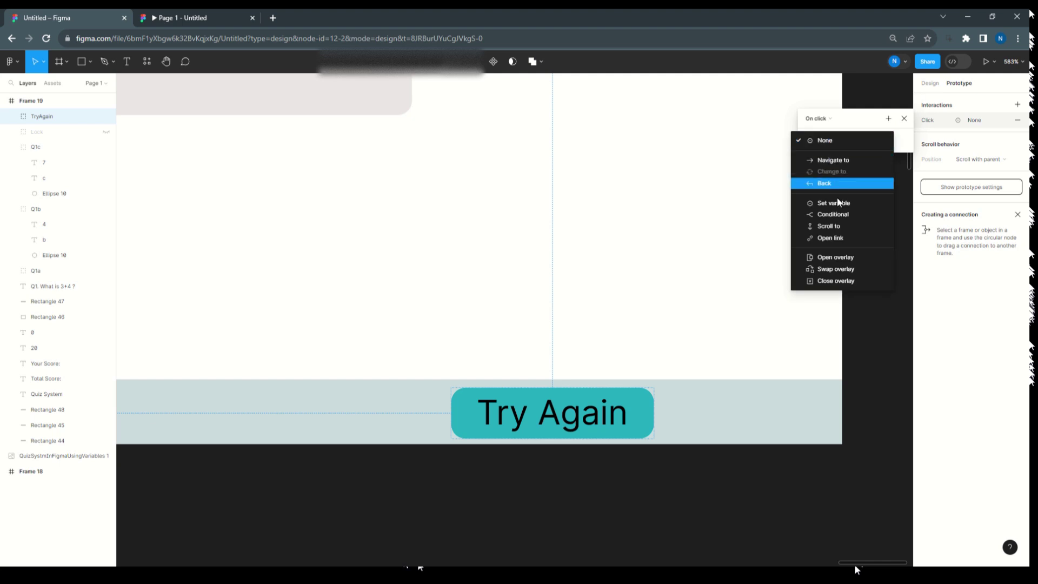
left_click(840, 238)
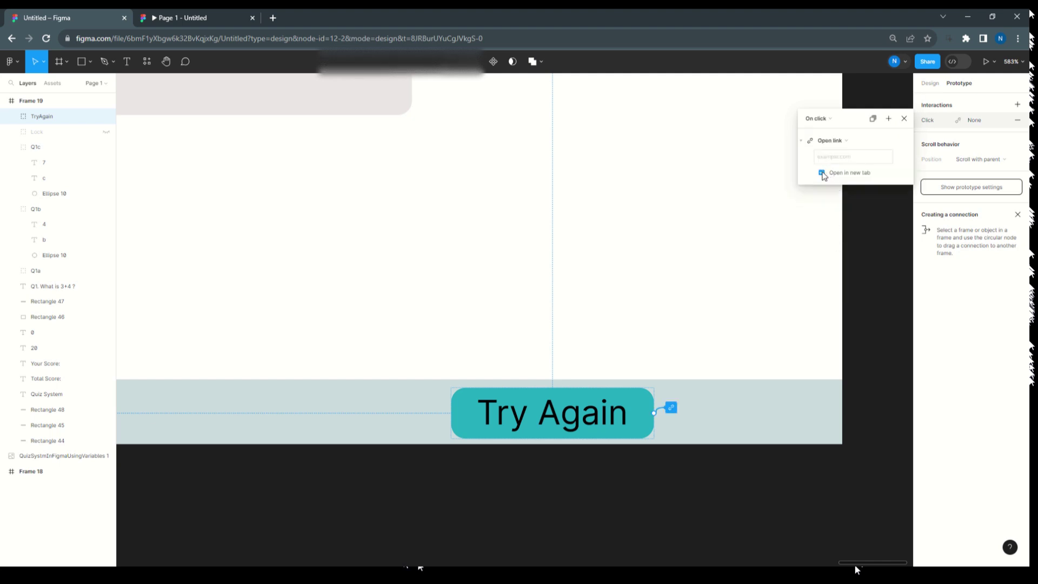
left_click(835, 159)
key("ctrl+v")
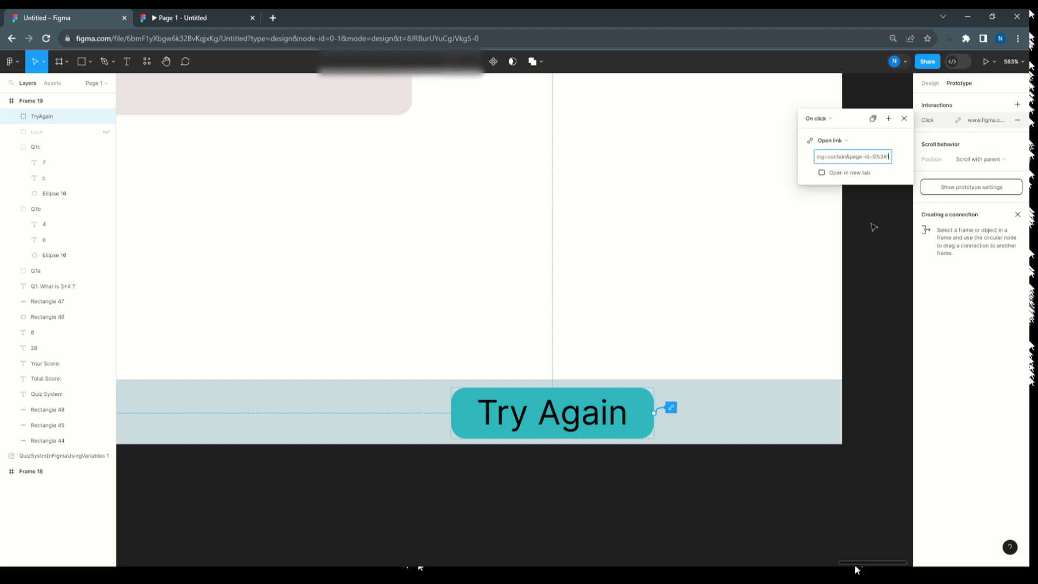
left_click(873, 227)
Reload the prototype preview, choose answer b of Q1 and test the Try Again button
left_click(215, 17)
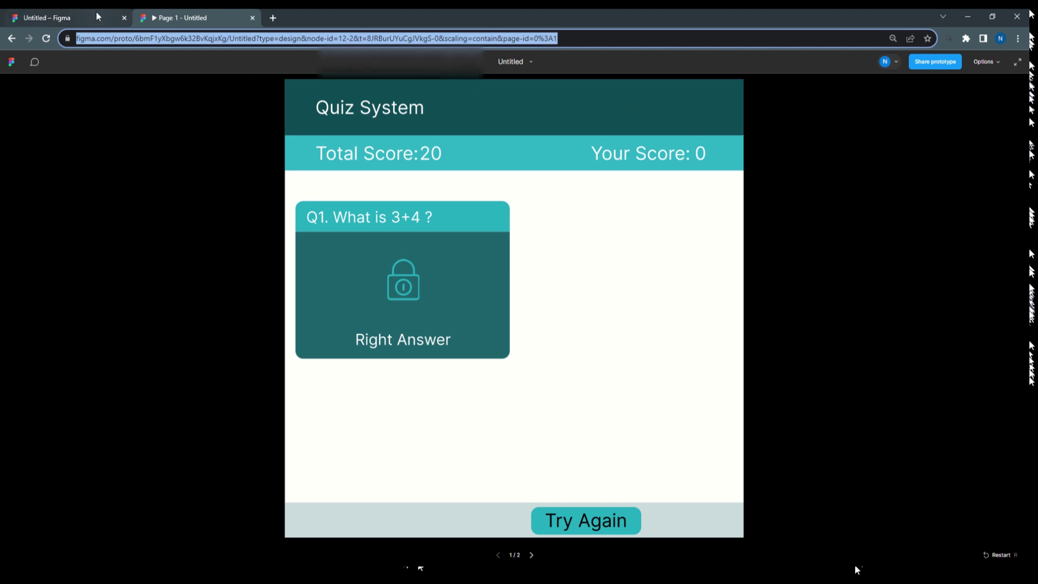
left_click(46, 39)
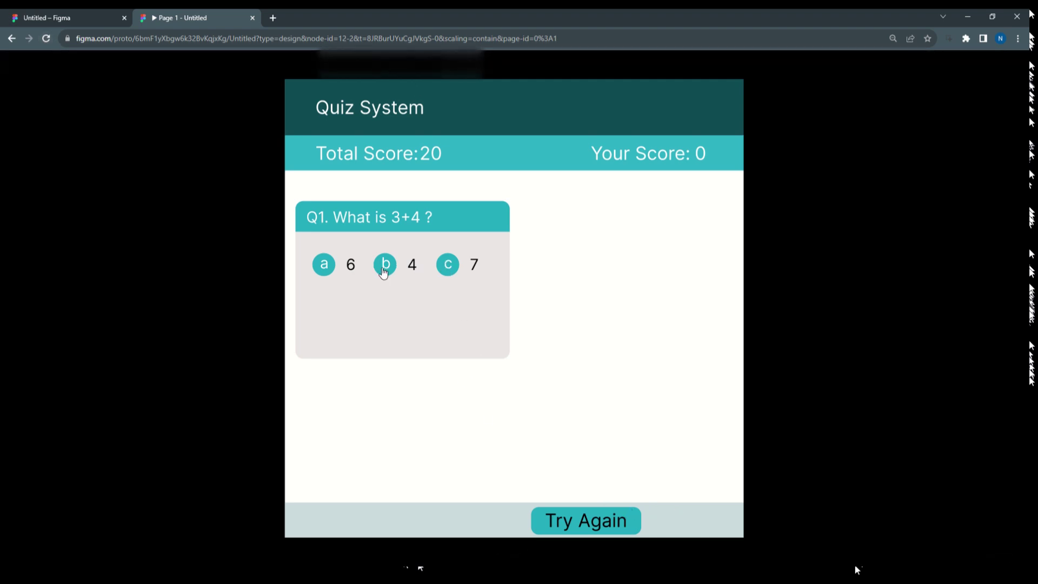
left_click(383, 270)
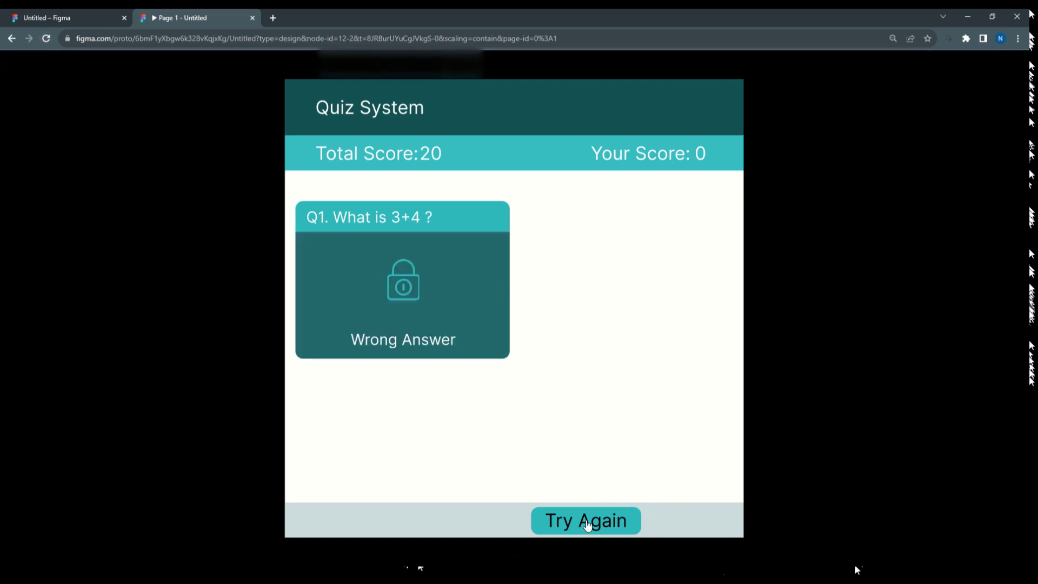
left_click(588, 524)
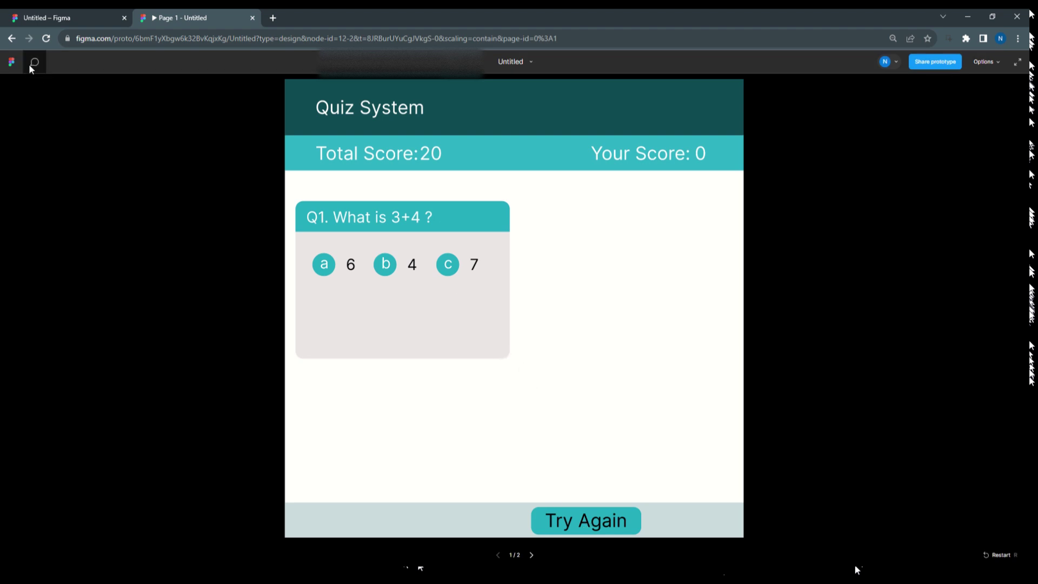
Return to the design file and examine the four conditional actions in Q1c's On click interaction
left_click(54, 18)
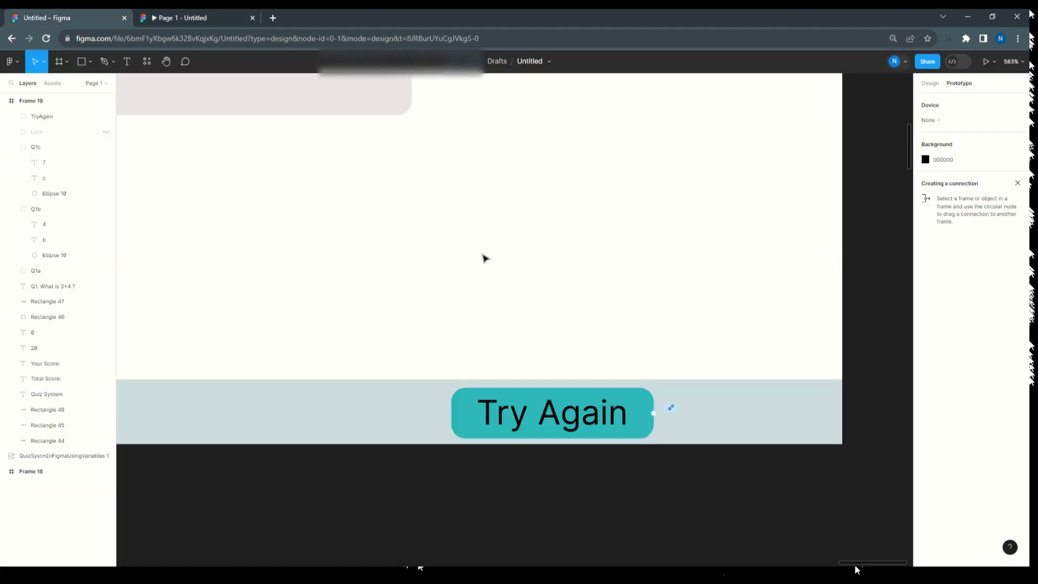
scroll(482, 257, "down", 5)
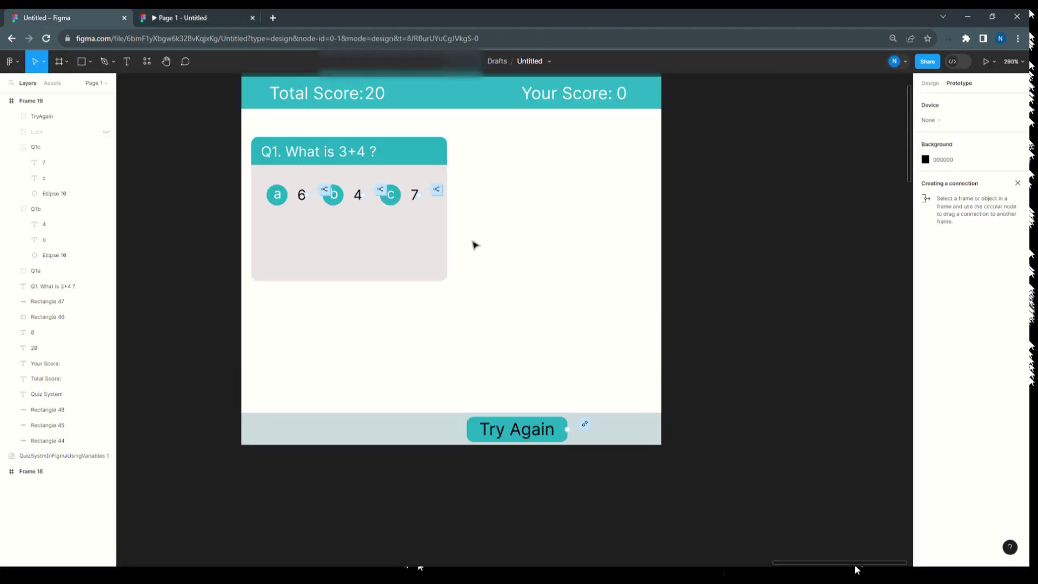
left_click(440, 191)
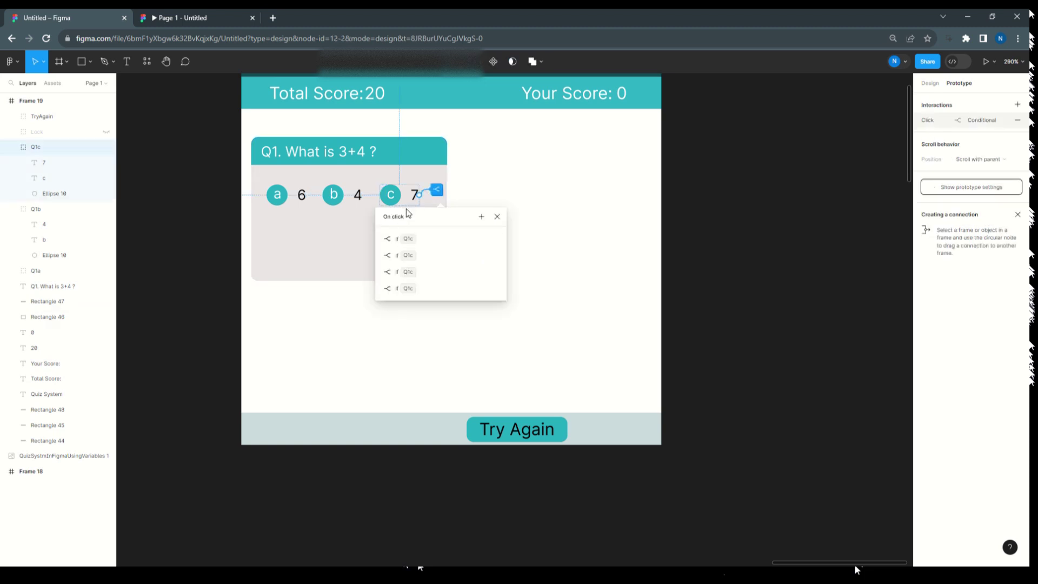
left_click(379, 241)
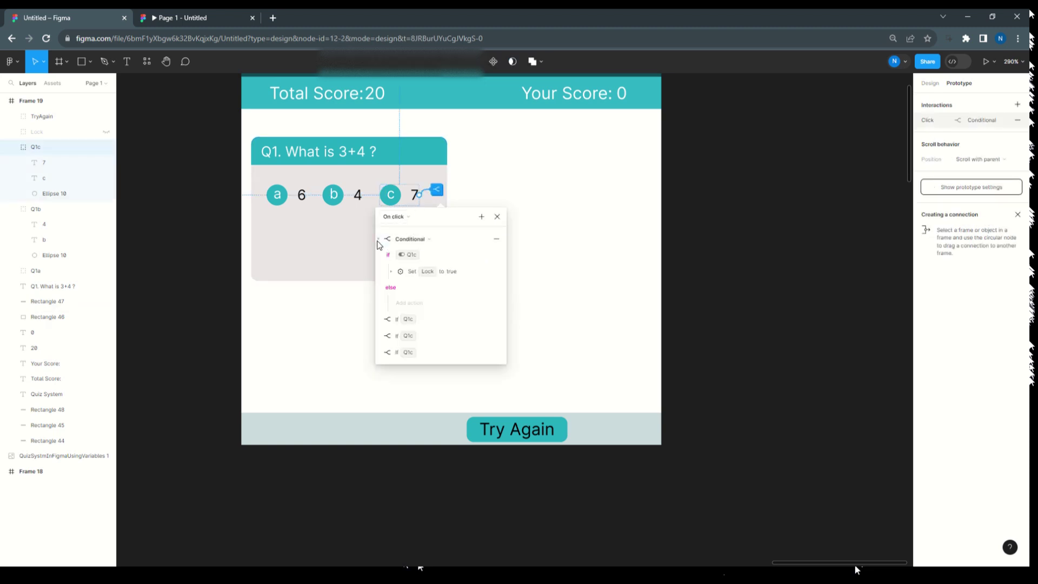
left_click(384, 320)
scroll(384, 330, "down", 2)
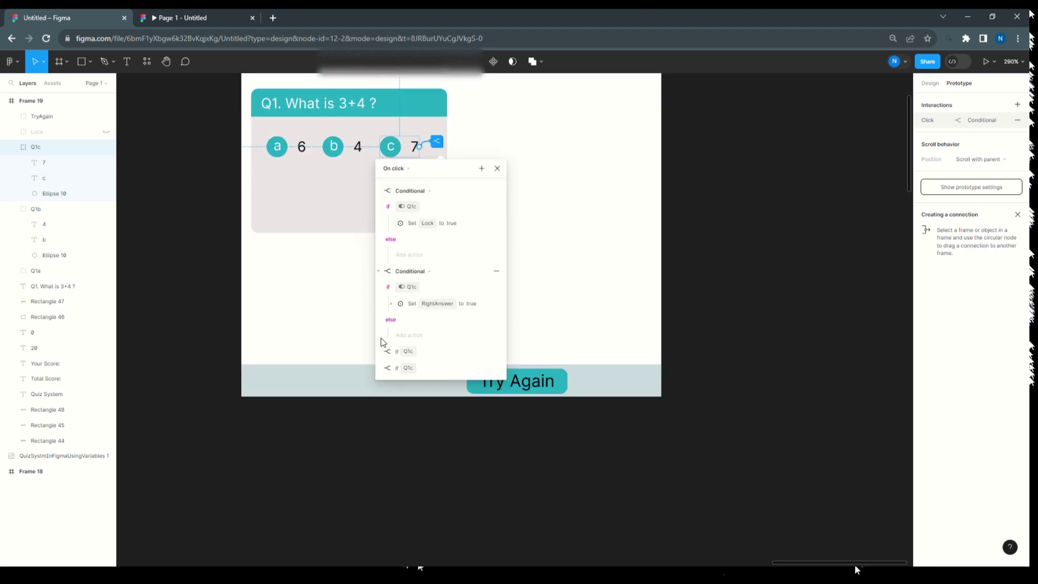
left_click(382, 352)
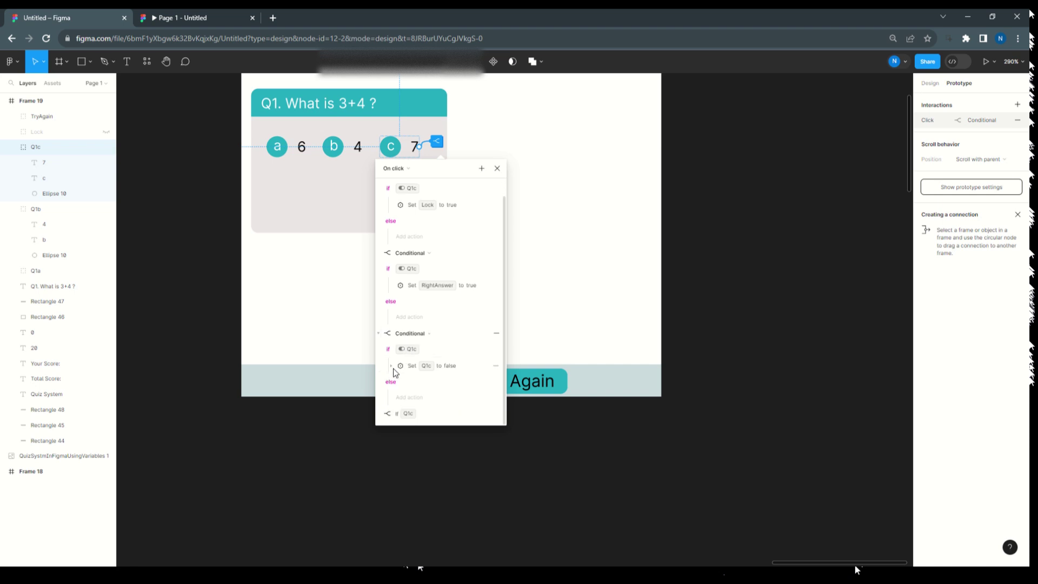
left_click(391, 366)
scroll(439, 396, "down", 2)
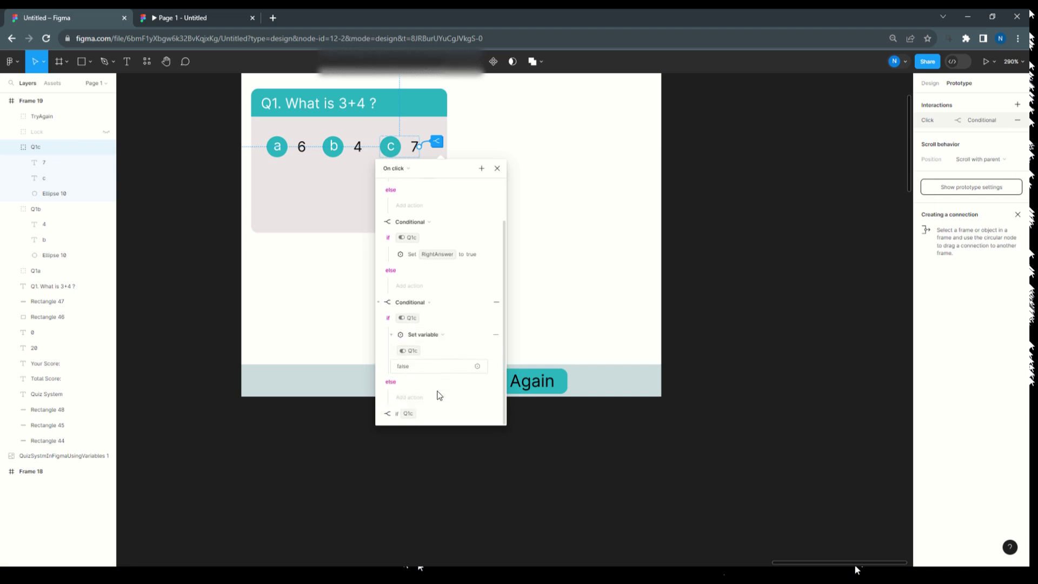
left_click(378, 414)
scroll(416, 400, "down", 3)
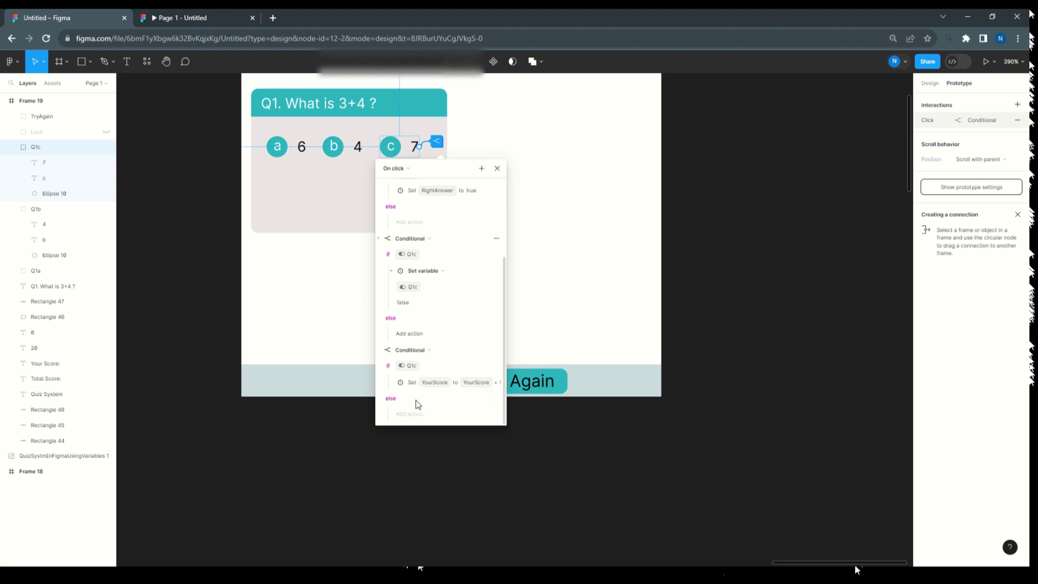
Reorder Q1c's On click actions so the conditional setting YourScore comes before the one setting Q1c to false
left_click(379, 350)
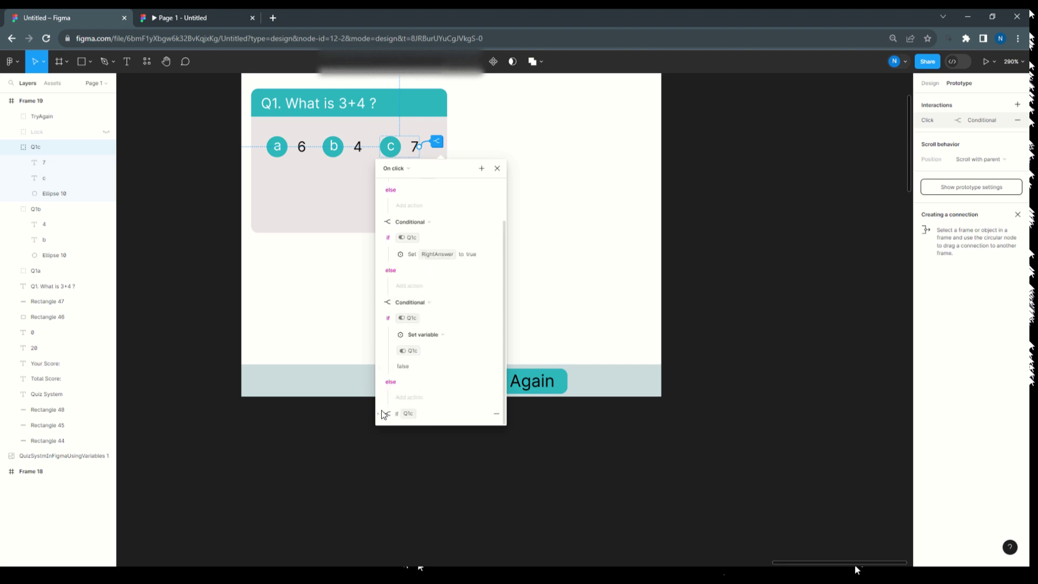
left_click_drag(388, 418, 405, 301)
left_click(380, 414)
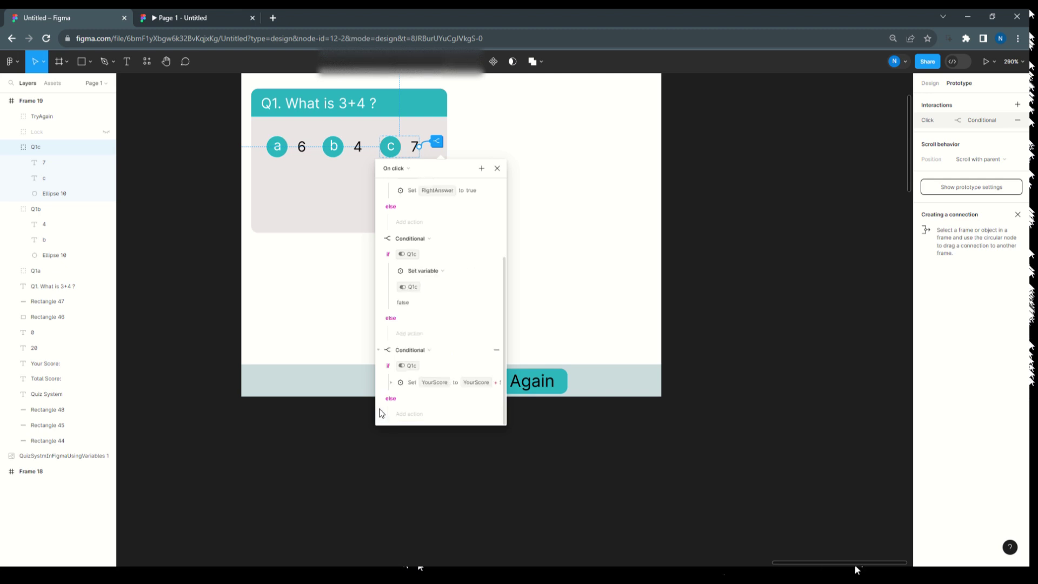
left_click(380, 352)
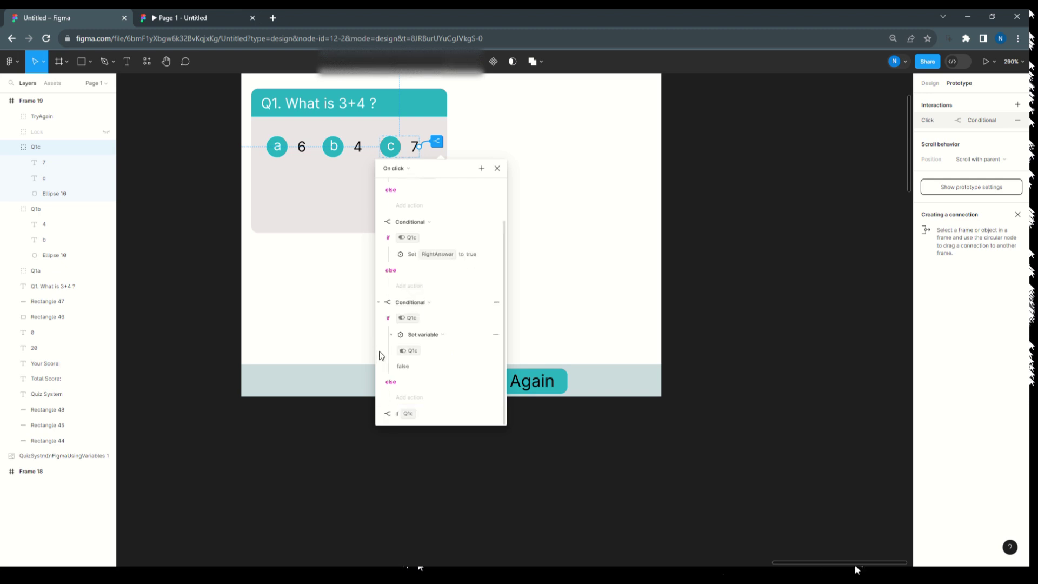
left_click(380, 415)
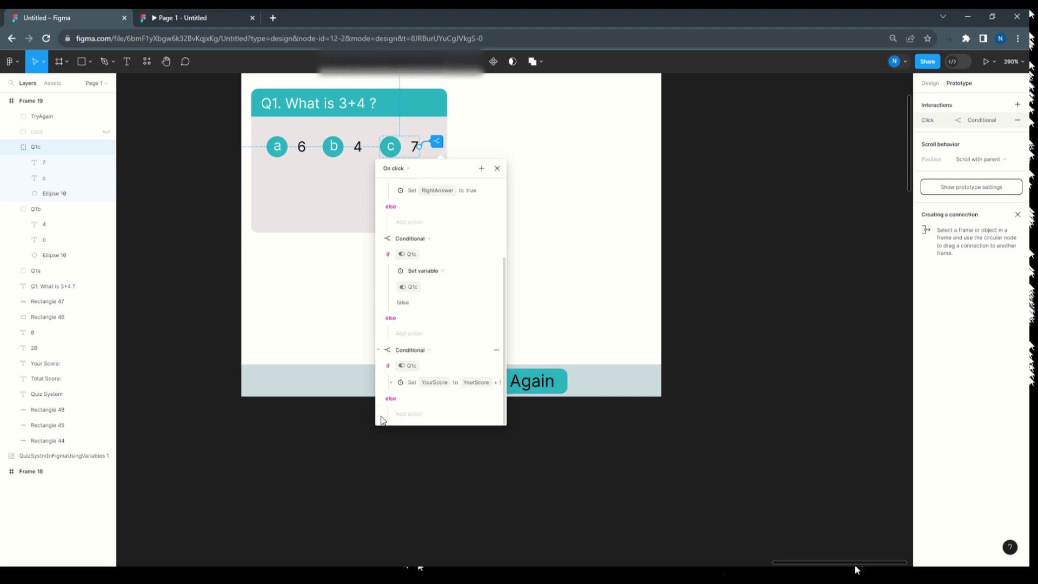
left_click(381, 354)
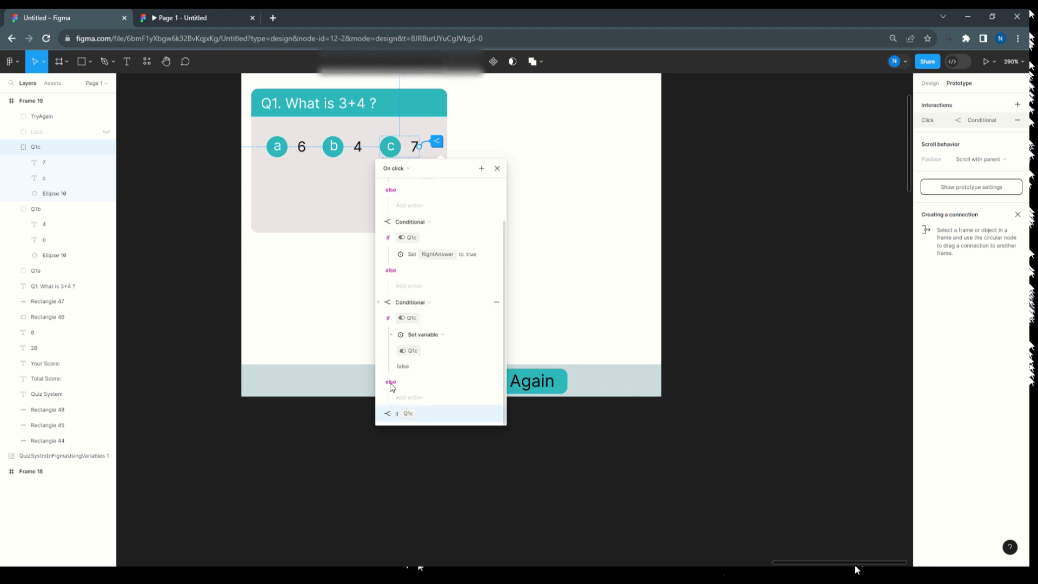
left_click_drag(402, 342, 399, 302)
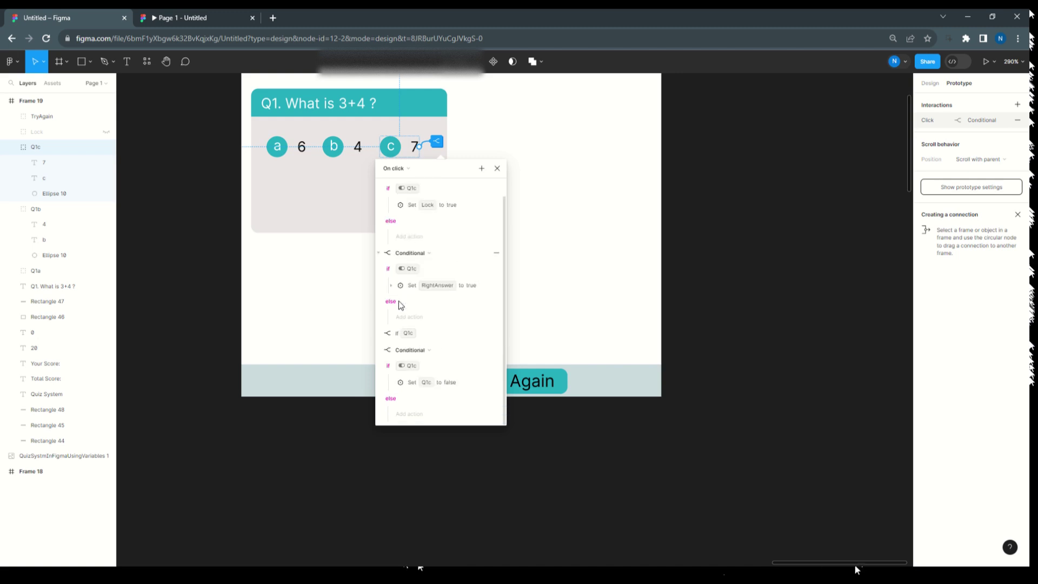
Check the YourScore + 5 action in Q1c's interaction and the variable linked to the Your Score number
left_click(382, 335)
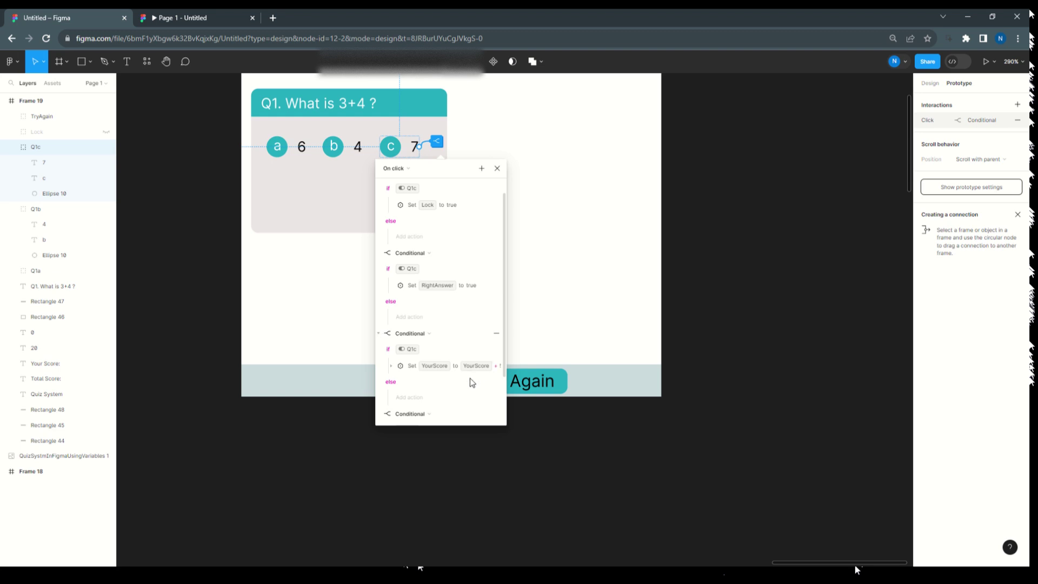
left_click(391, 367)
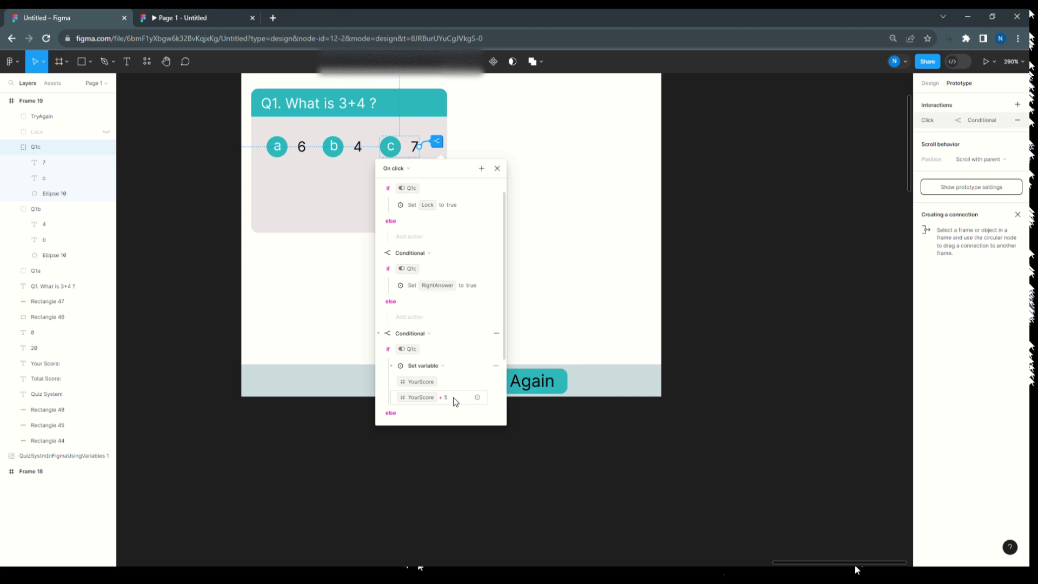
scroll(525, 169, "up", 3)
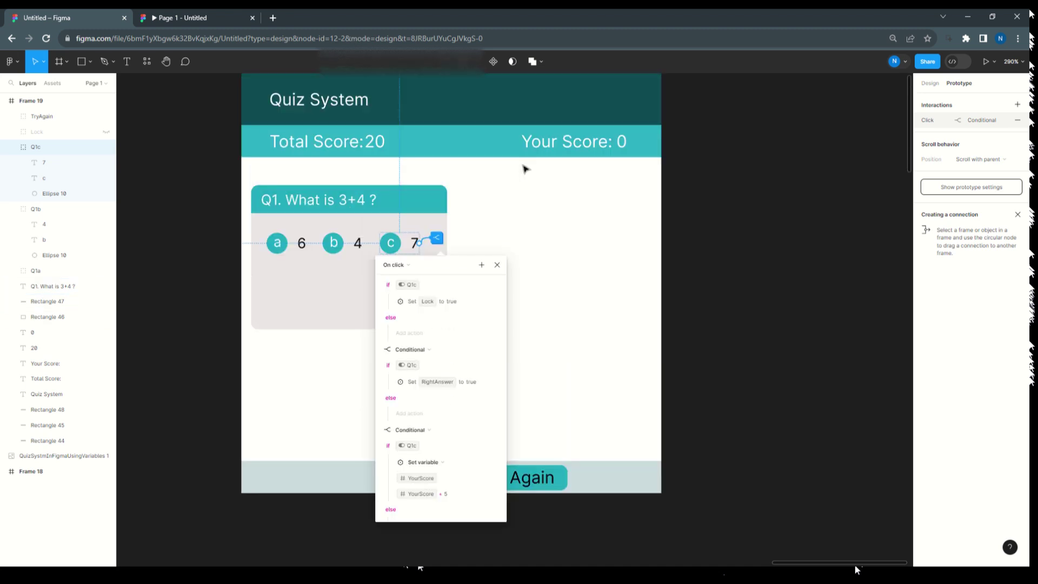
left_click(625, 143)
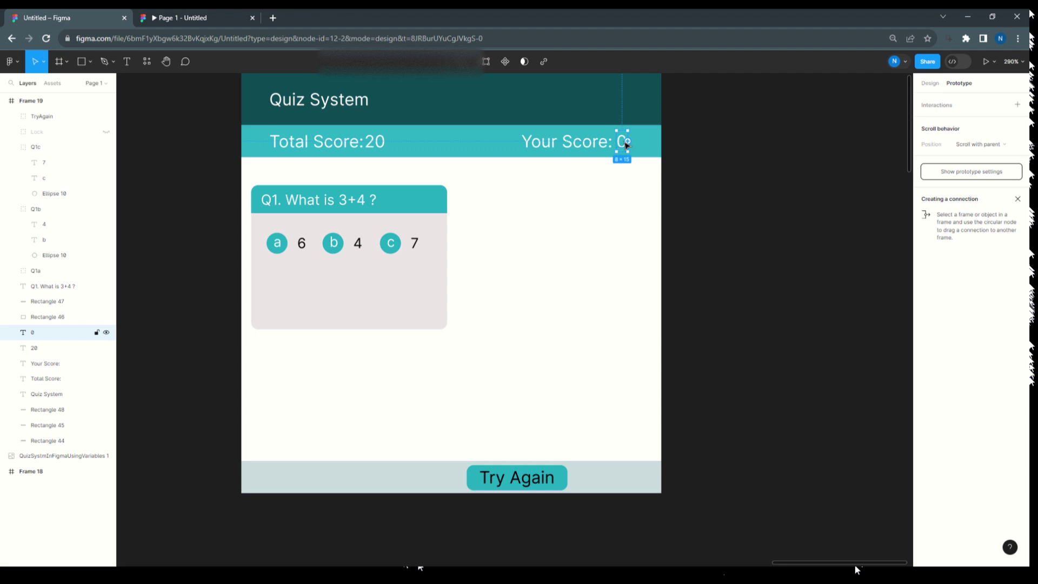
left_click(930, 83)
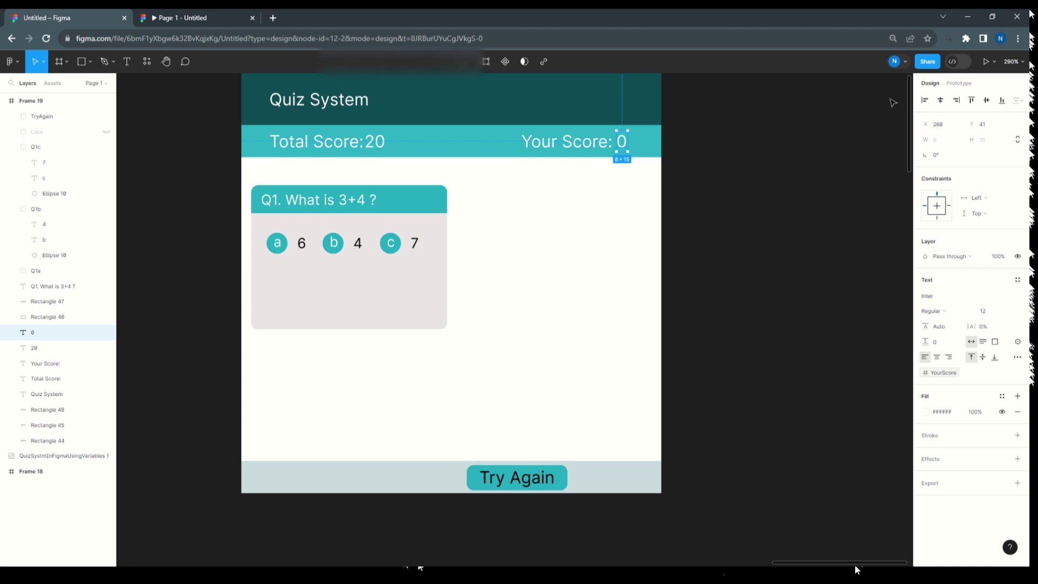
left_click(962, 85)
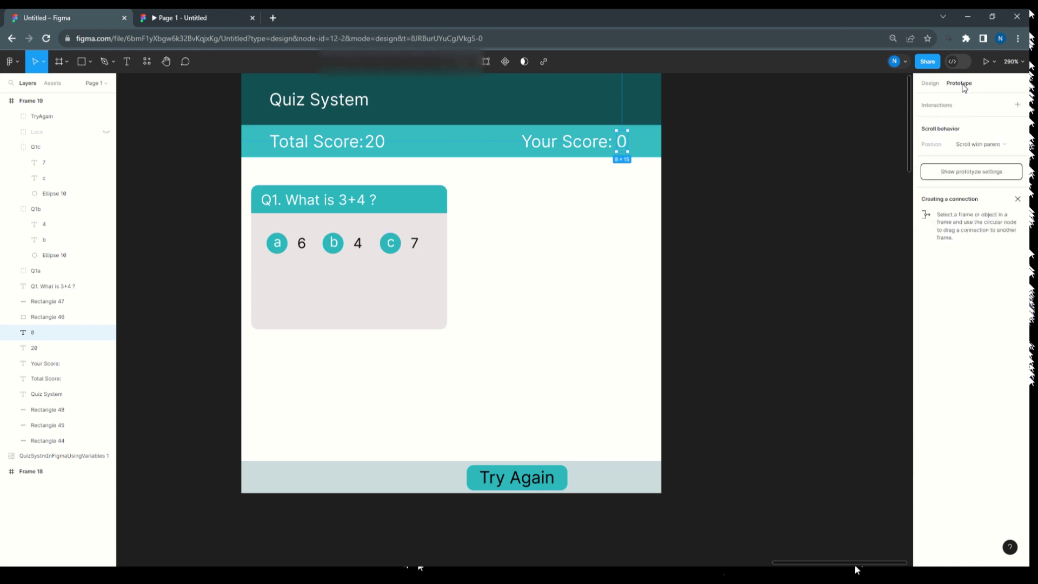
left_click(403, 243)
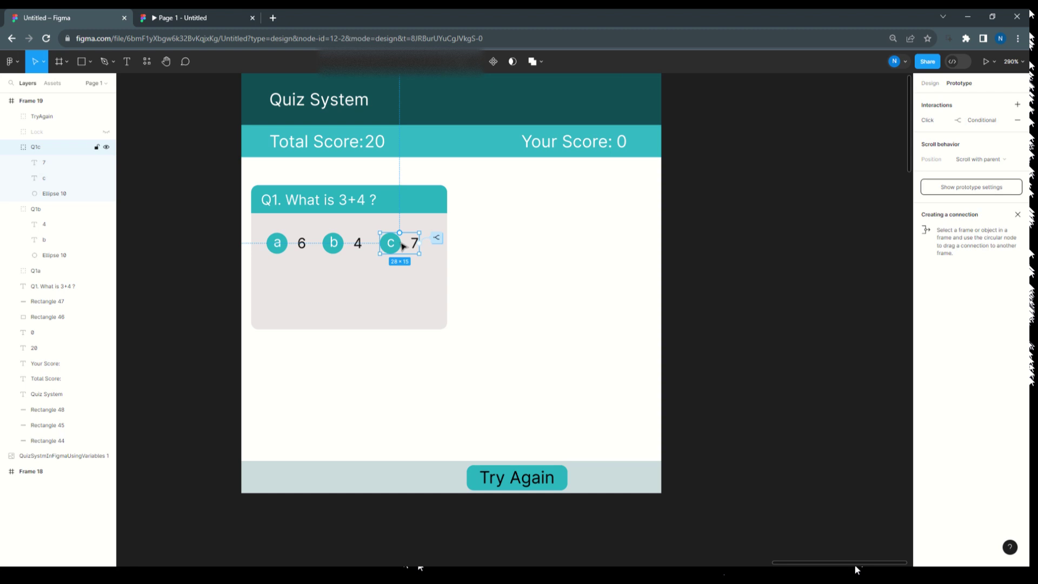
left_click(943, 119)
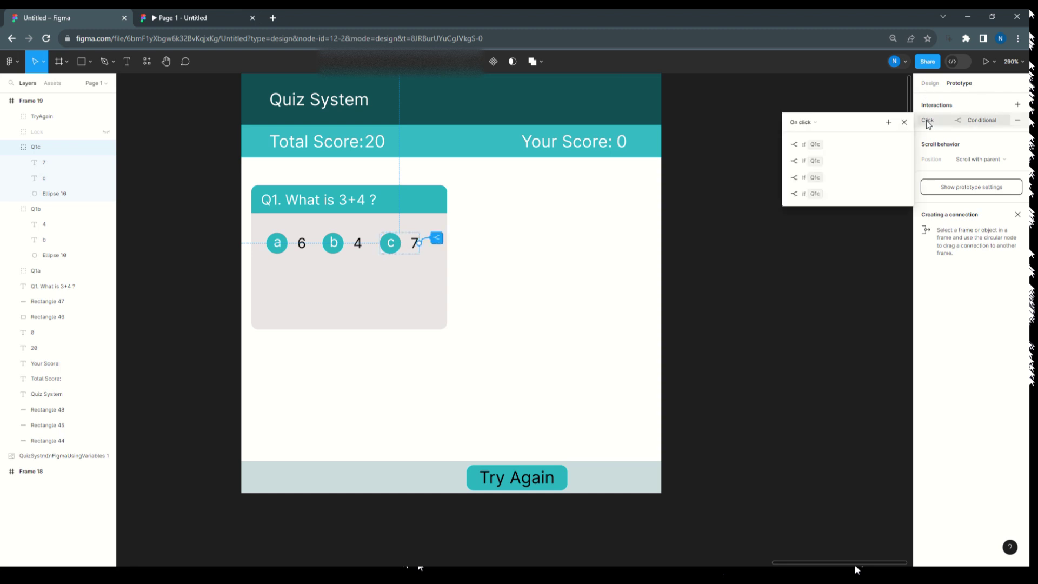
left_click(791, 179)
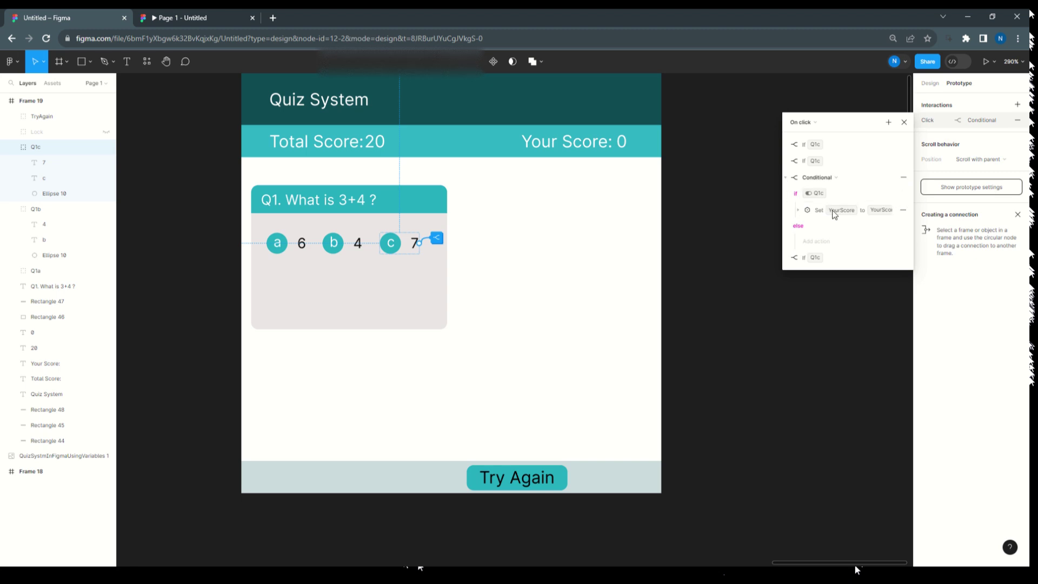
left_click(798, 210)
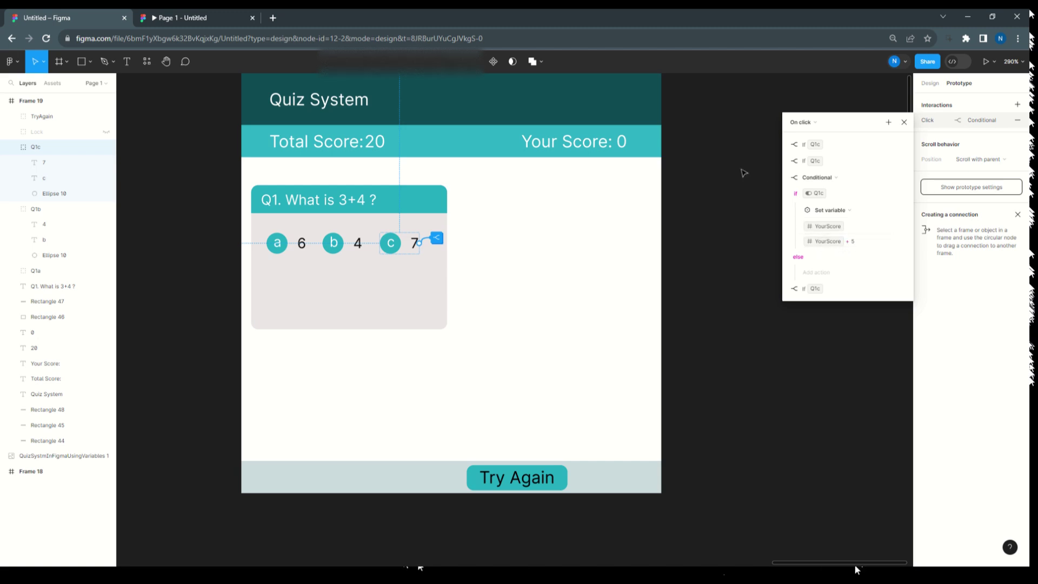
Open the prototype preview of Frame 19 and scale it to Fill screen
scroll(514, 198, "up", 2)
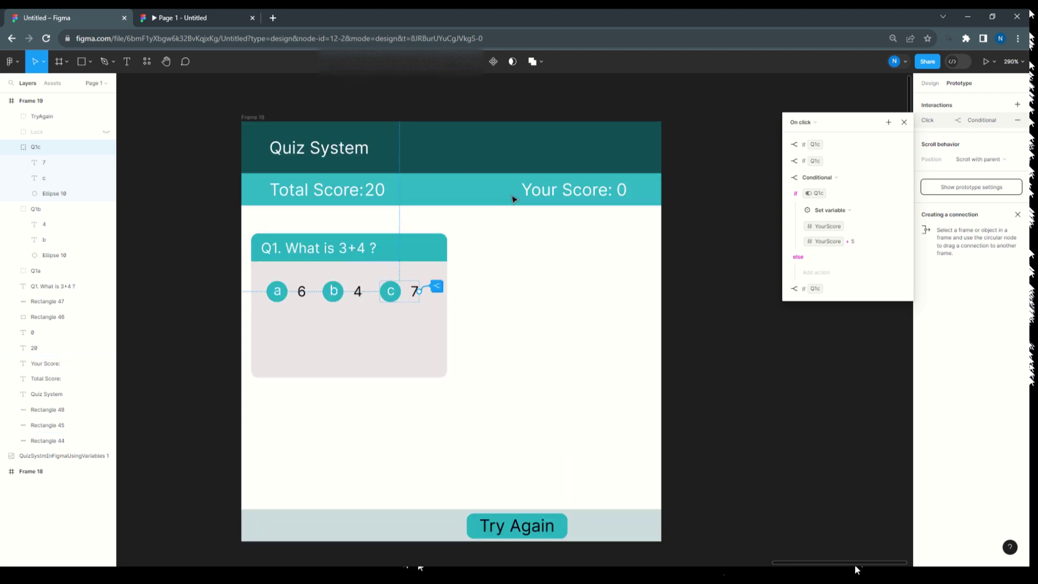
left_click(254, 118)
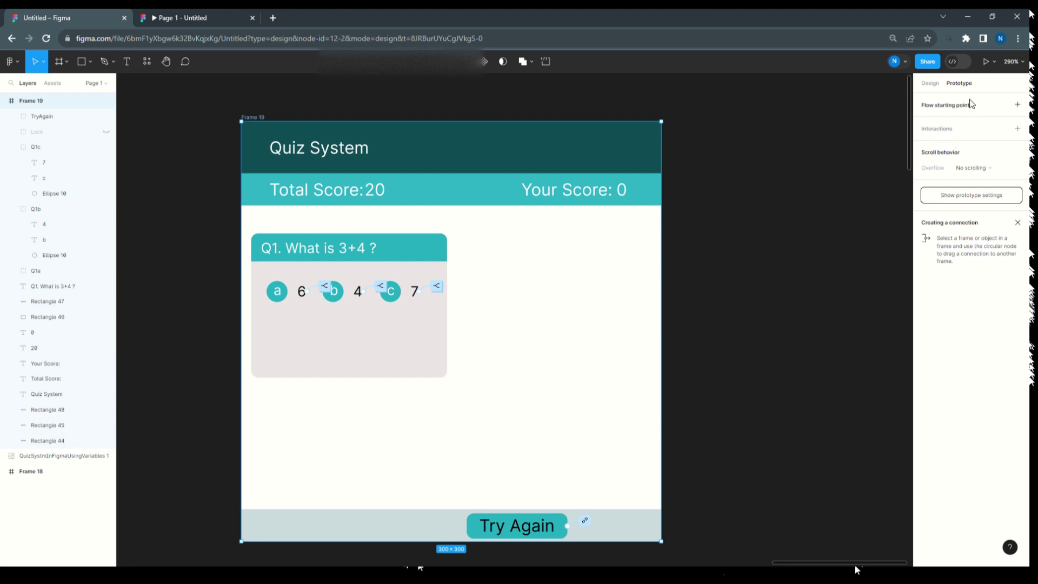
left_click(994, 63)
left_click(974, 84)
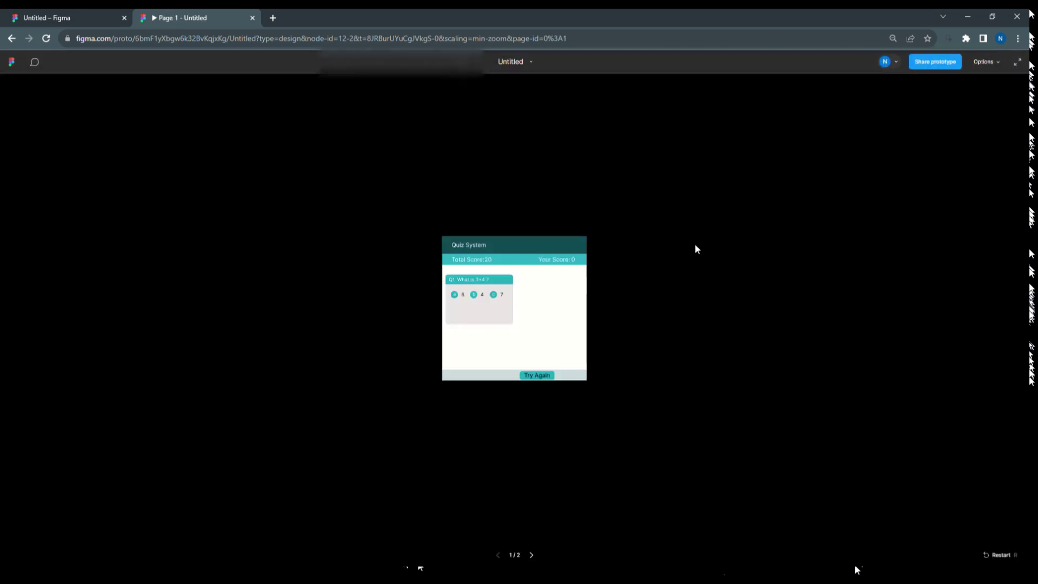
left_click(1001, 66)
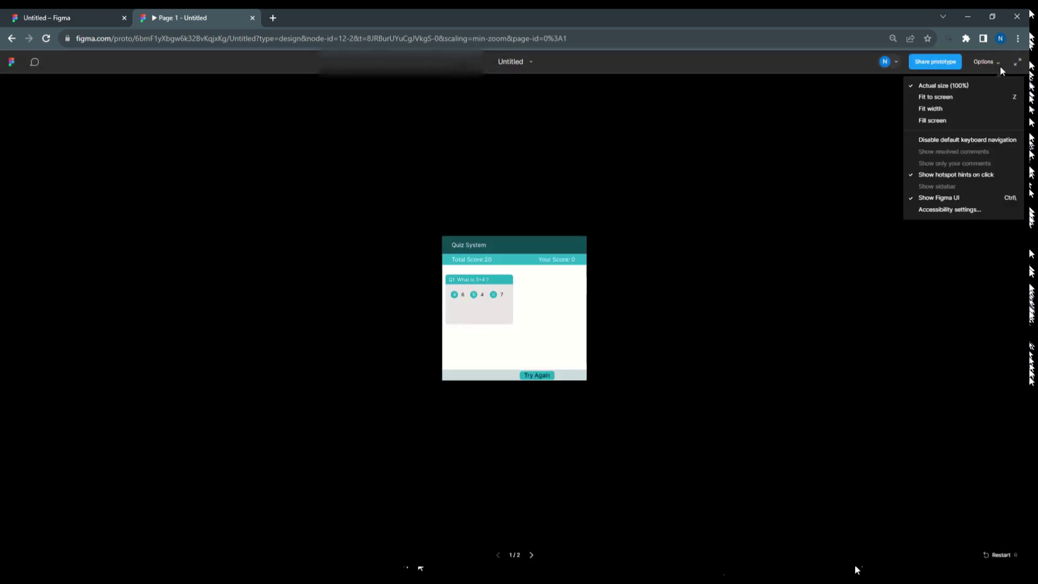
left_click(963, 119)
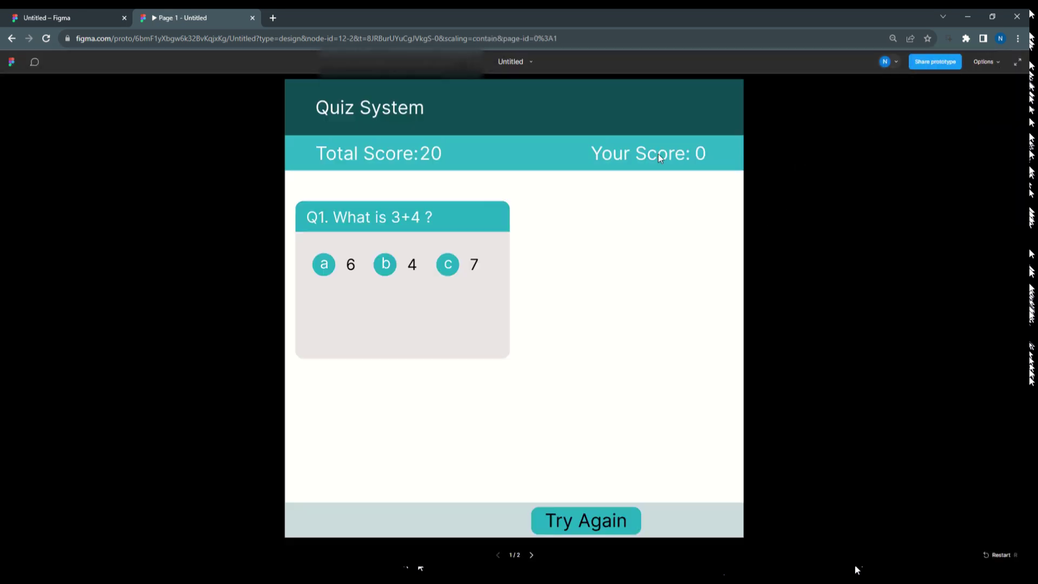
Test Q1's answers c, b and a in the preview, using Try Again between them, and return to the design file
left_click(448, 264)
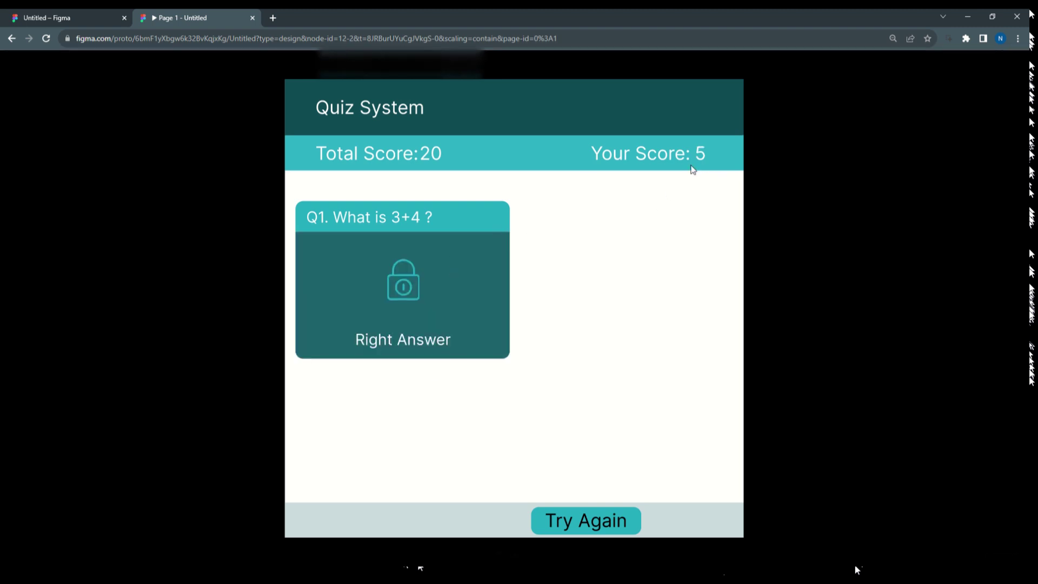
left_click(570, 536)
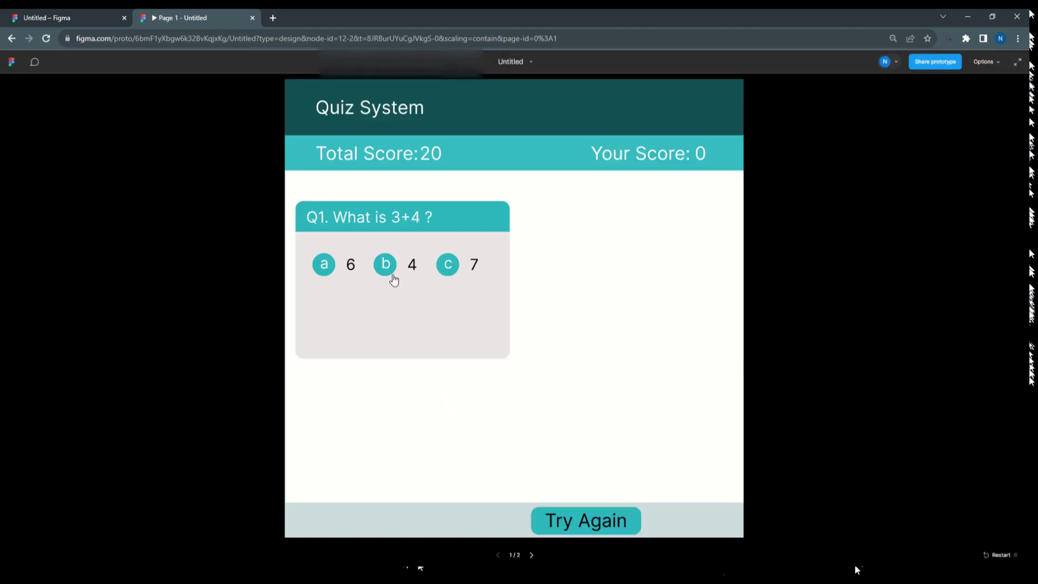
left_click(387, 266)
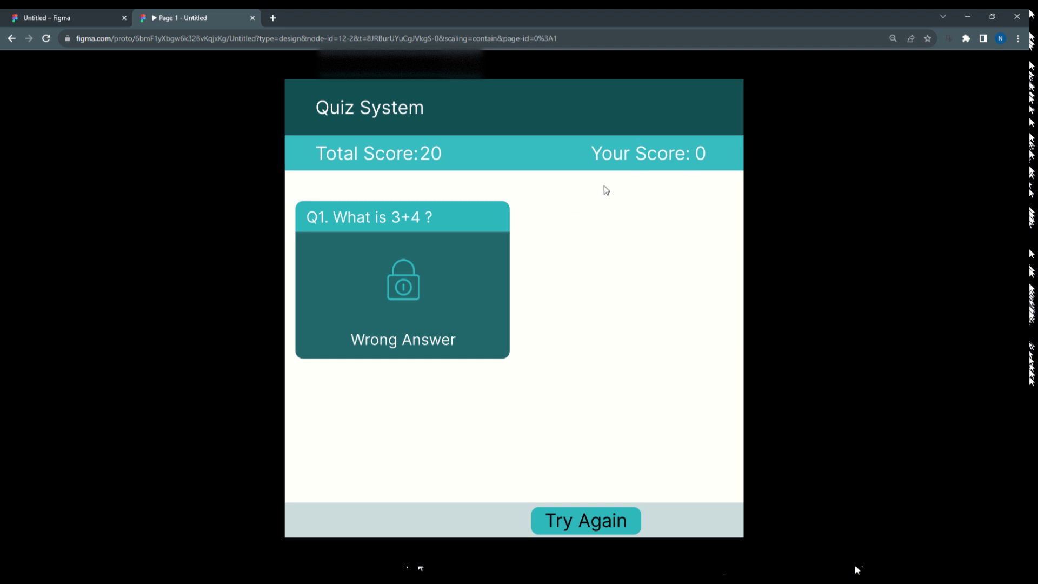
left_click(576, 523)
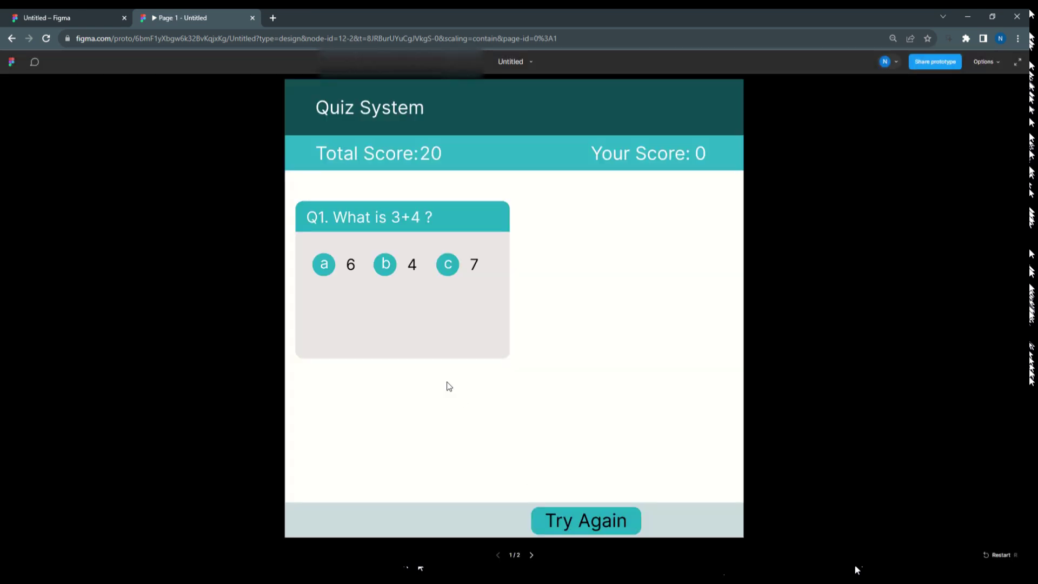
left_click(333, 271)
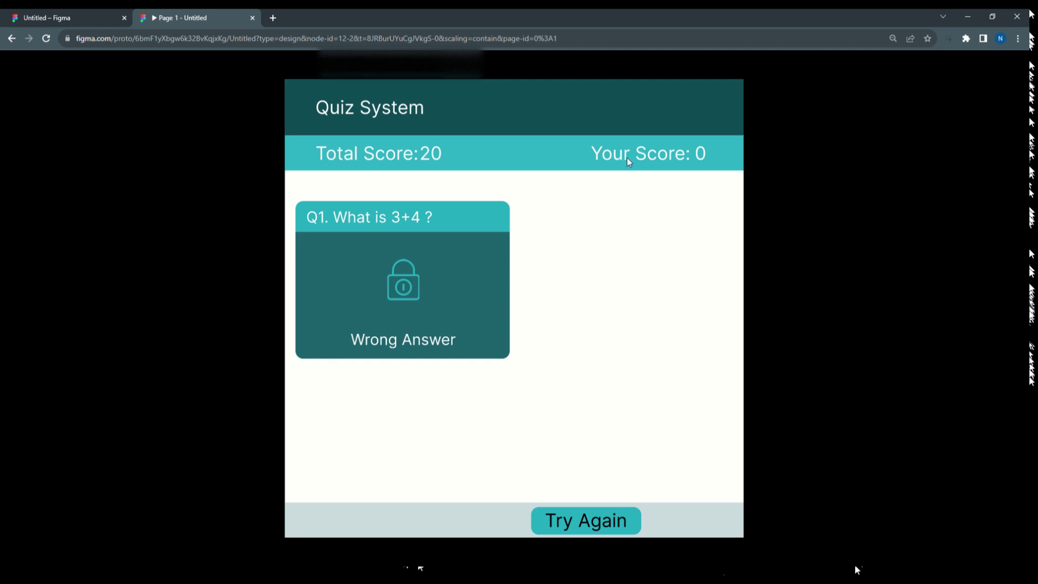
left_click(79, 17)
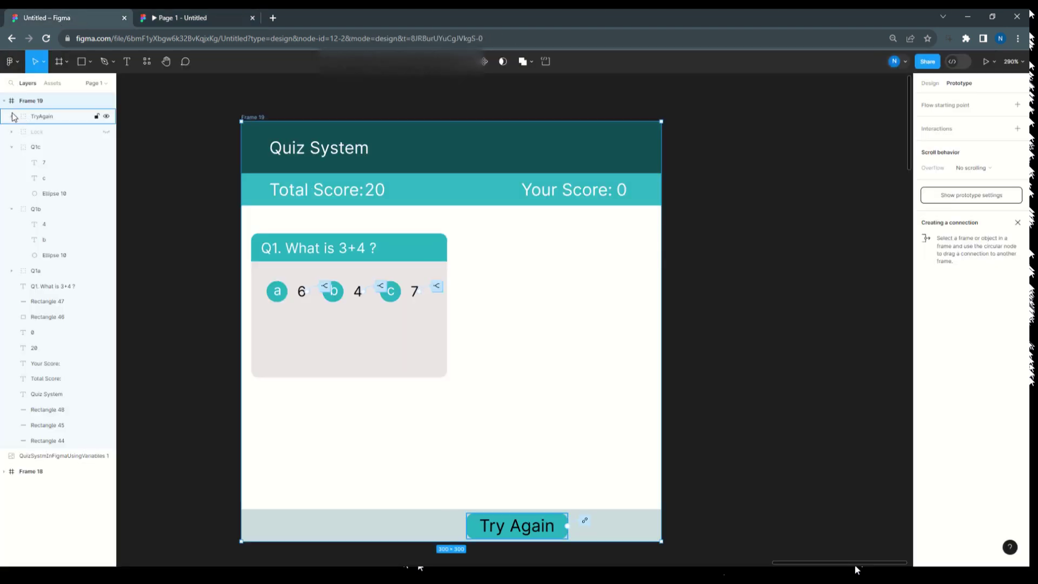
Collapse the Q1c and Q1b layers and open the QuizSystem collection in the local variables
left_click(12, 147)
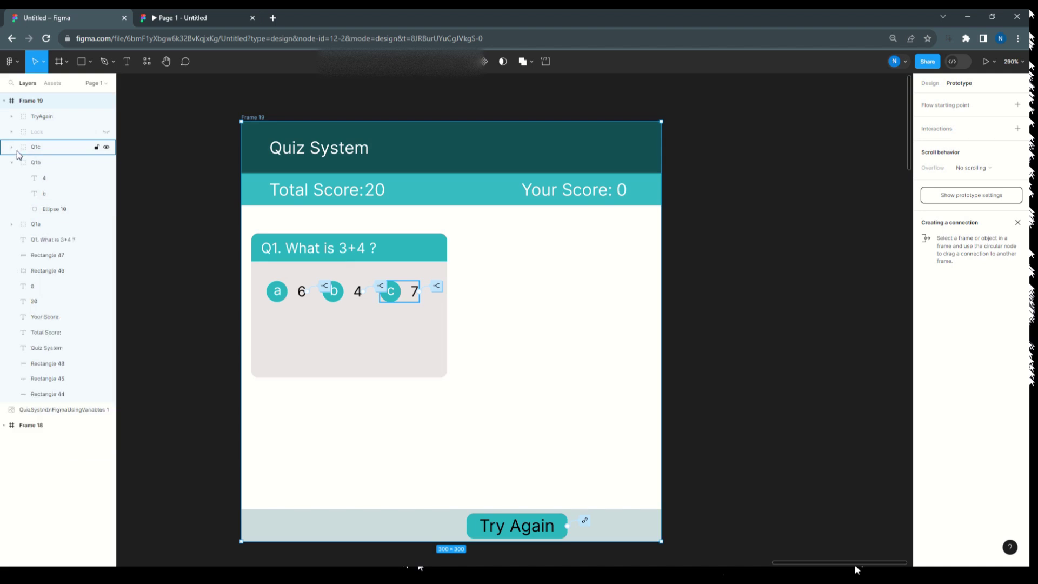
left_click(12, 163)
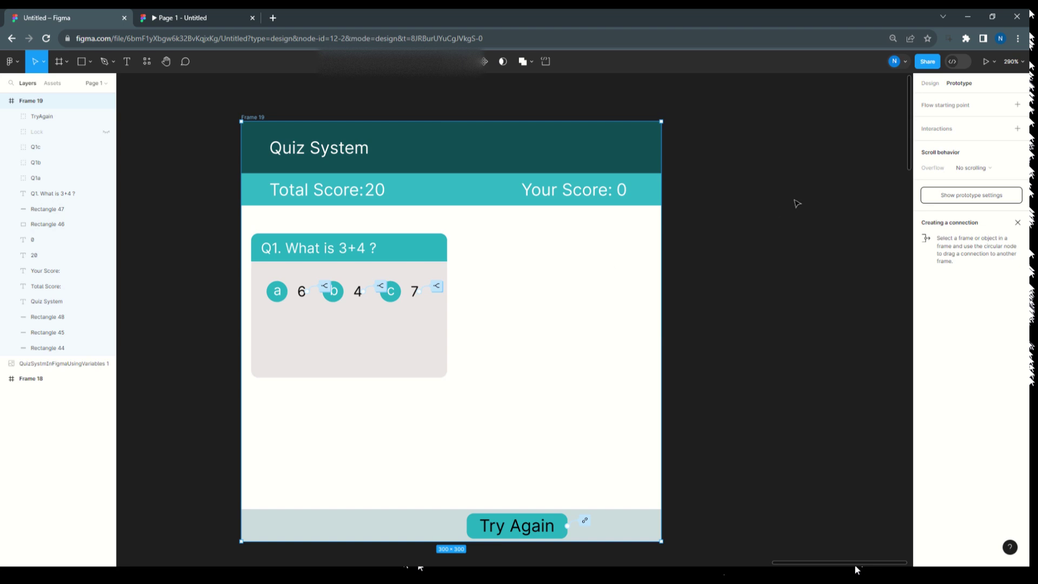
left_click(745, 196)
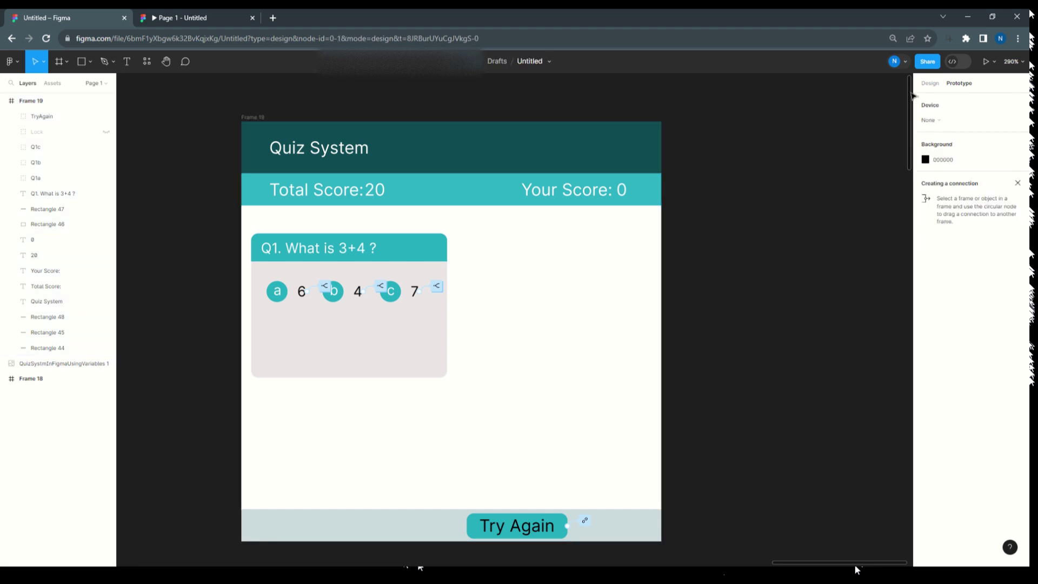
left_click(929, 84)
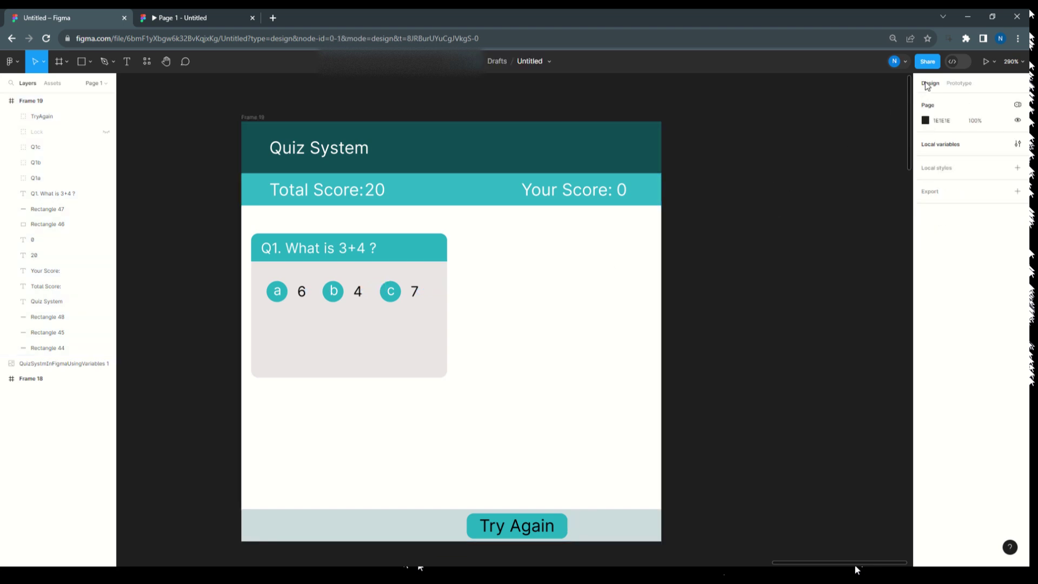
left_click(929, 150)
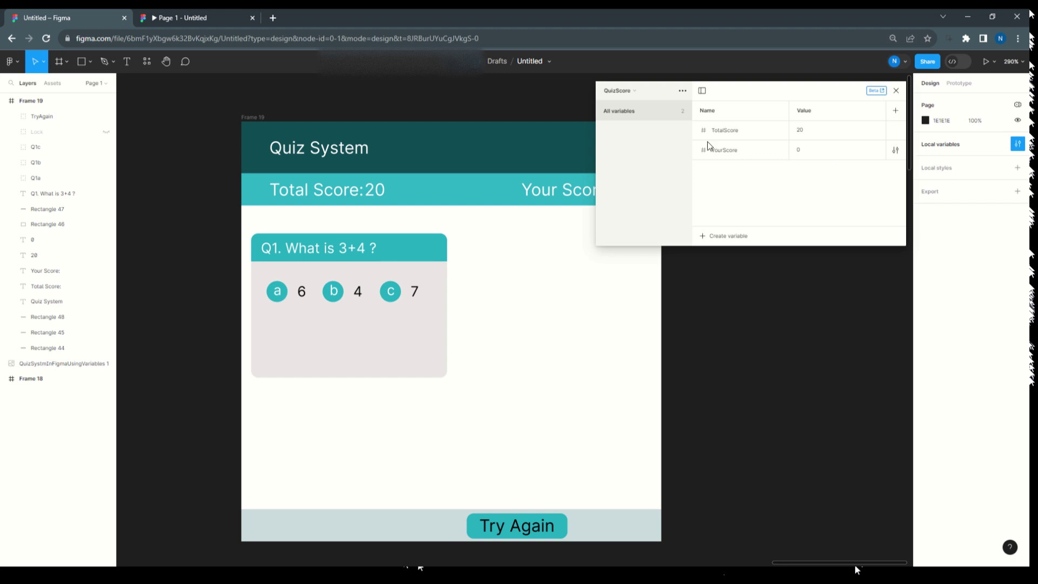
left_click(637, 89)
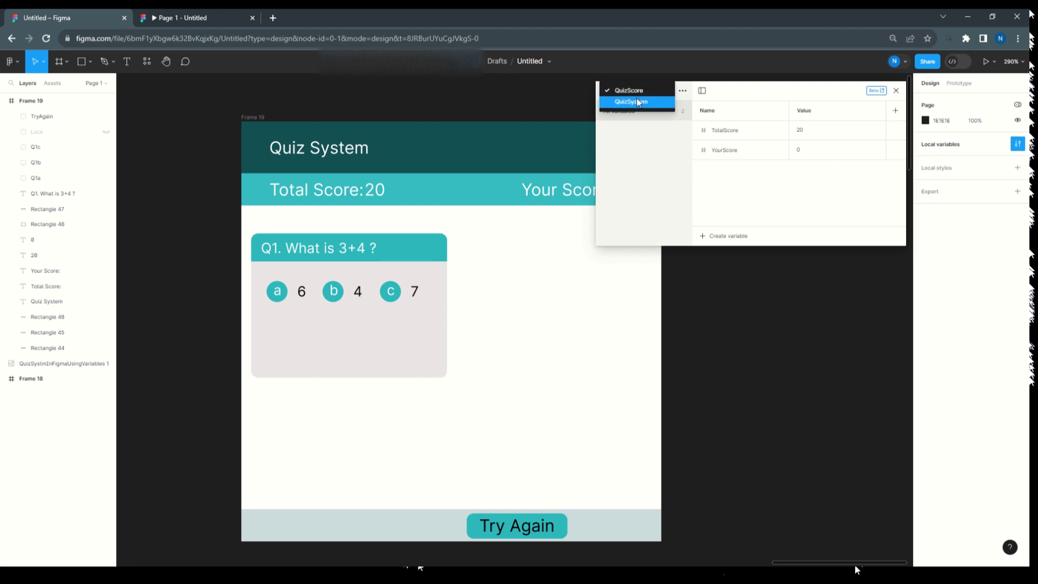
left_click(637, 100)
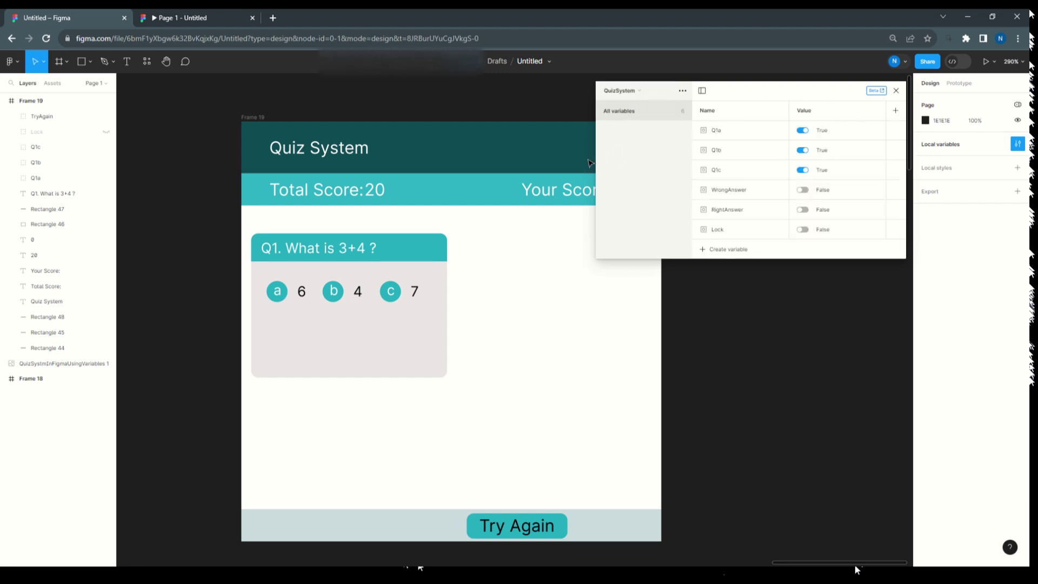
Add Mode 2 and Mode 3 to the QuizSystem collection and delete Mode 3 again
left_click(896, 110)
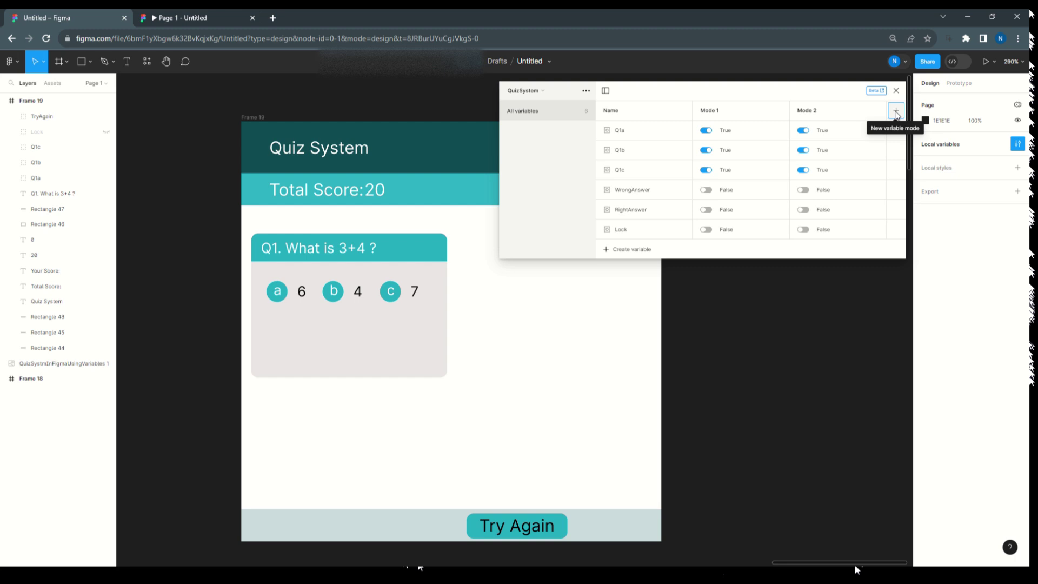
left_click(895, 111)
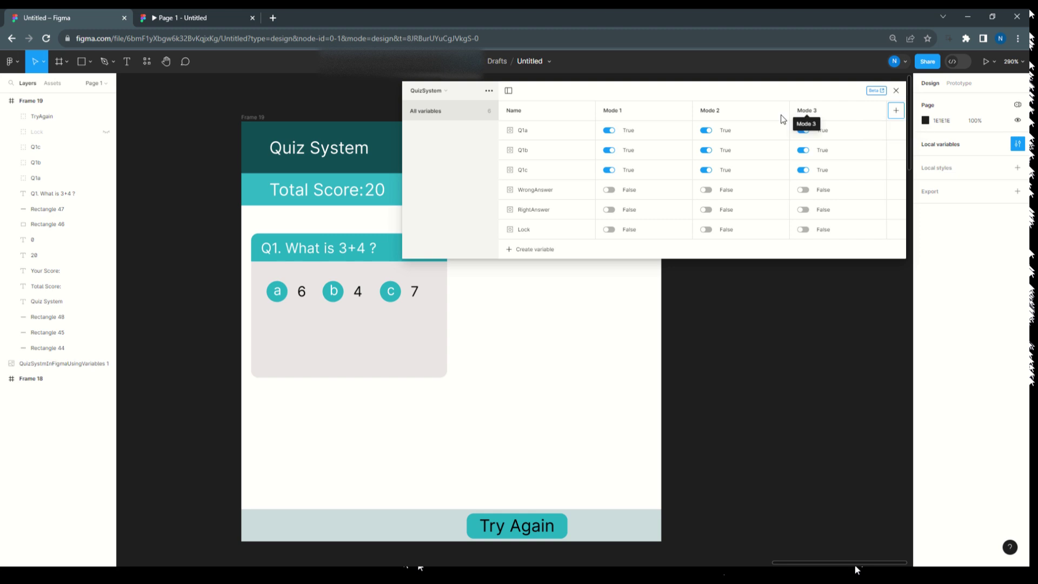
right_click(825, 114)
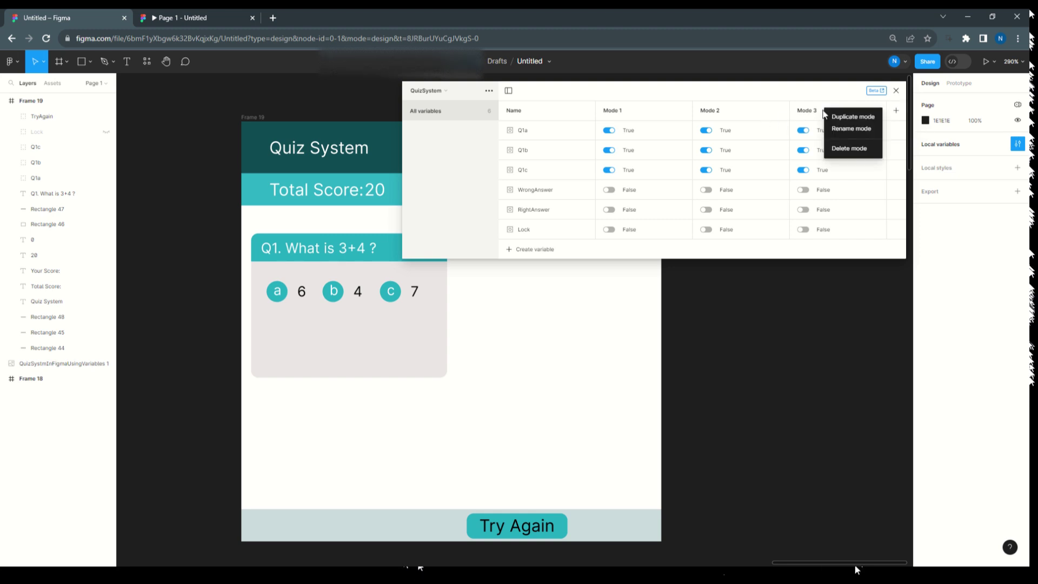
left_click(847, 148)
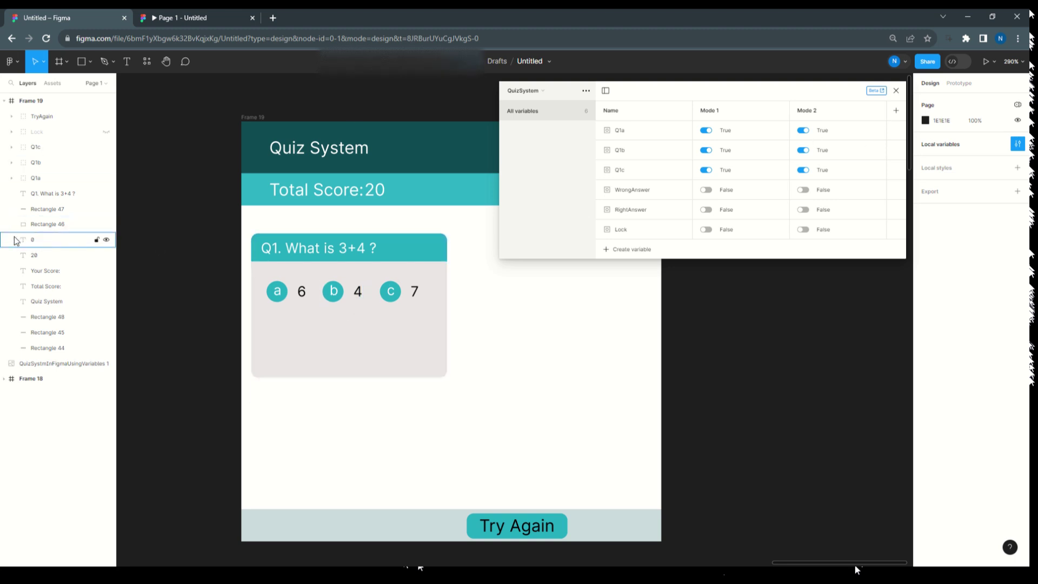
left_click(31, 133)
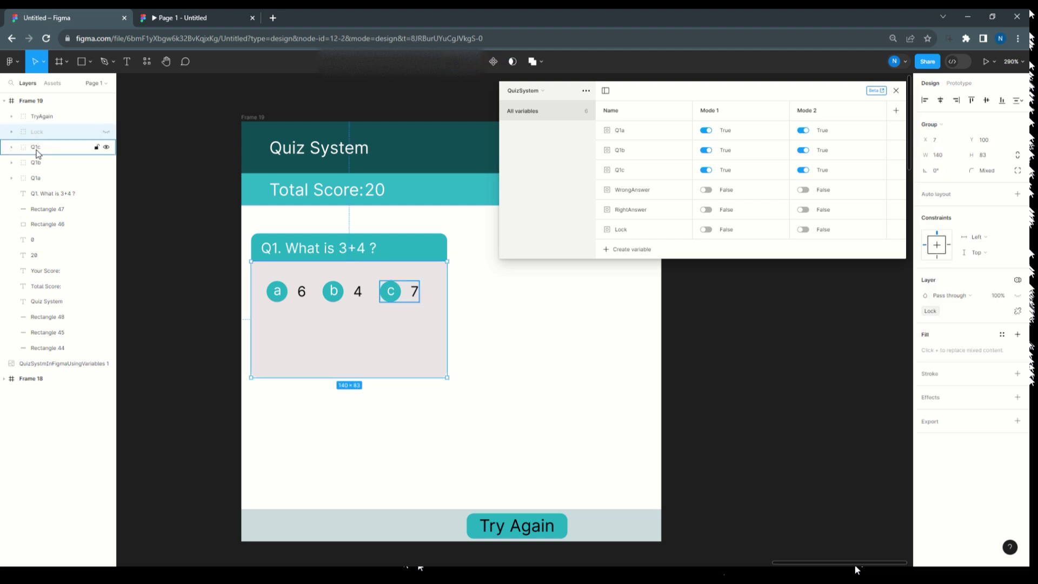
left_click(44, 365)
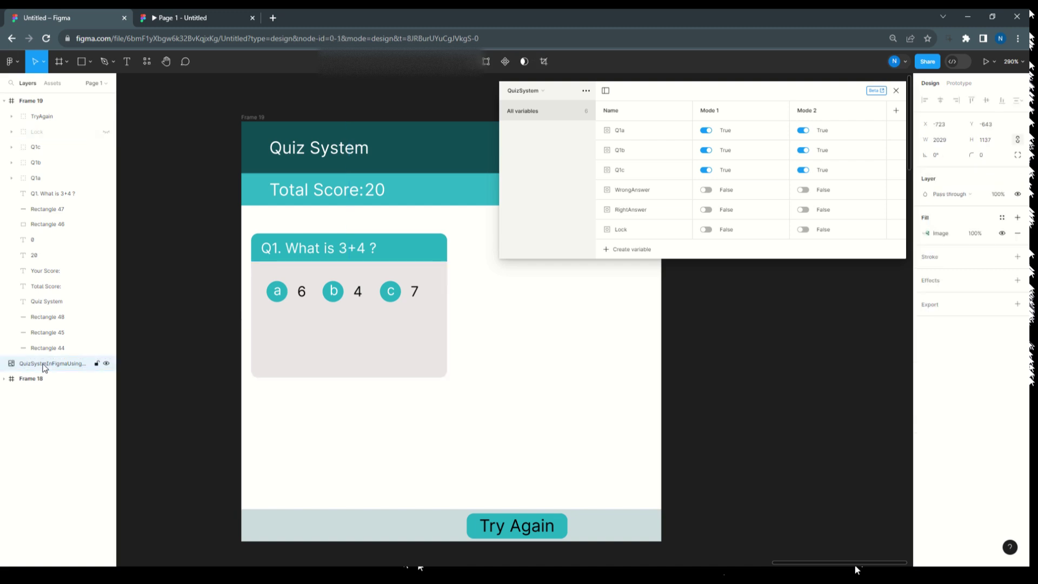
left_click(47, 350)
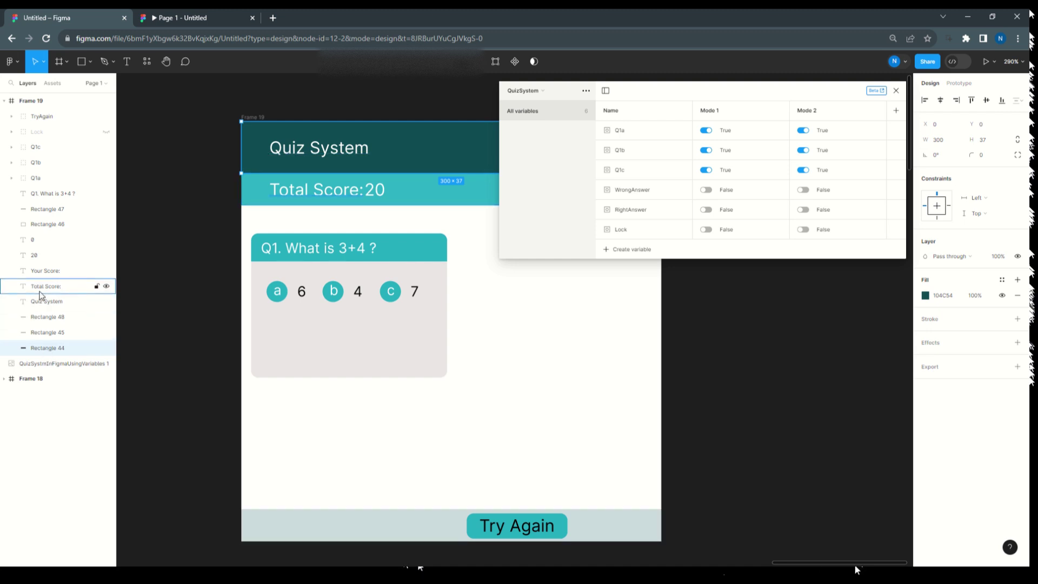
Group the question text "Q1. What is 3+4 ?" with Rectangle 47 and Rectangle 46 and name the group Q1Card
left_click(33, 193)
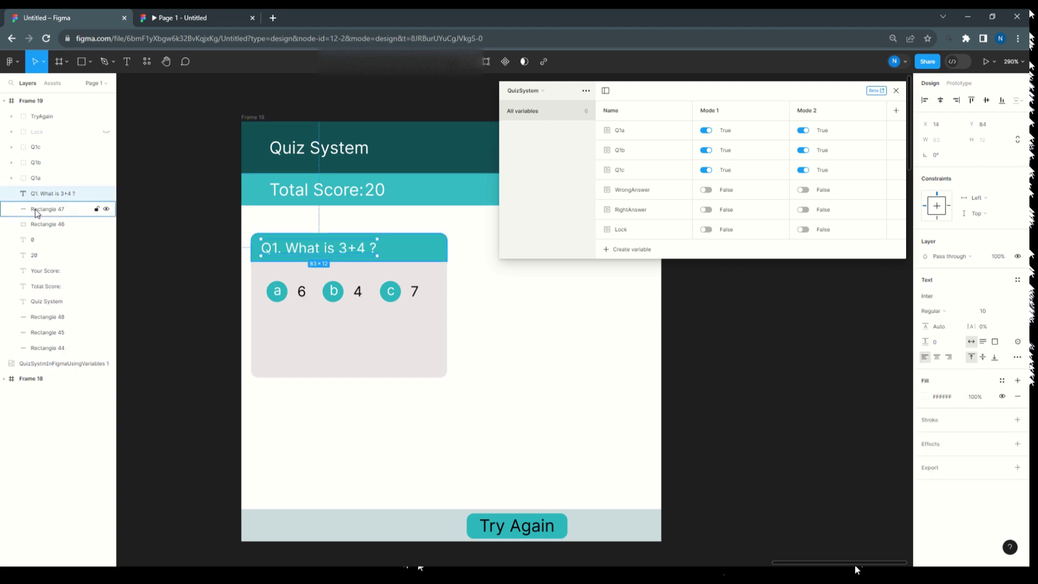
left_click(37, 212, "shift")
left_click(40, 224, "shift")
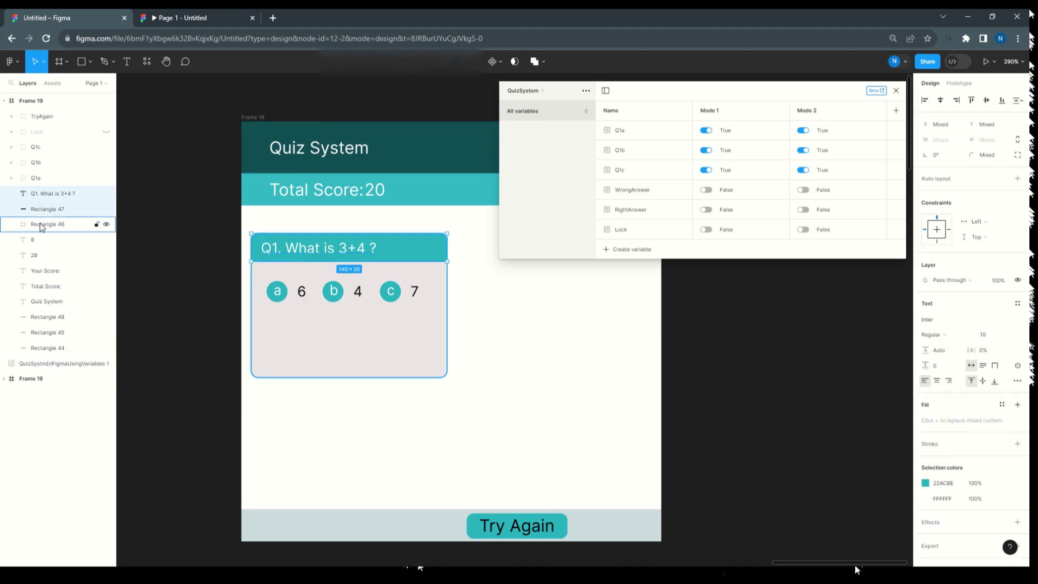
left_click(42, 225, "shift")
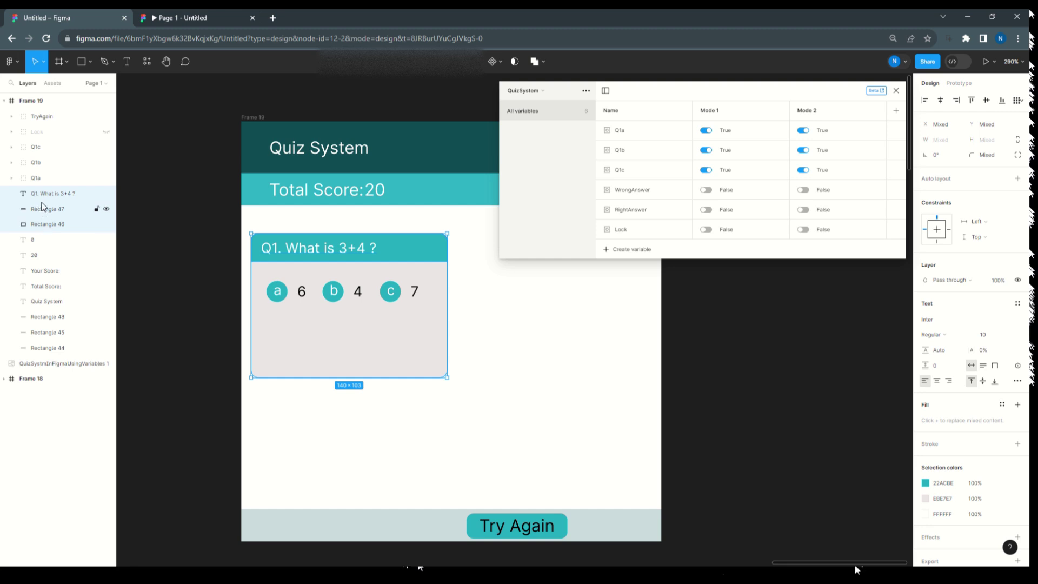
key("ctrl+g")
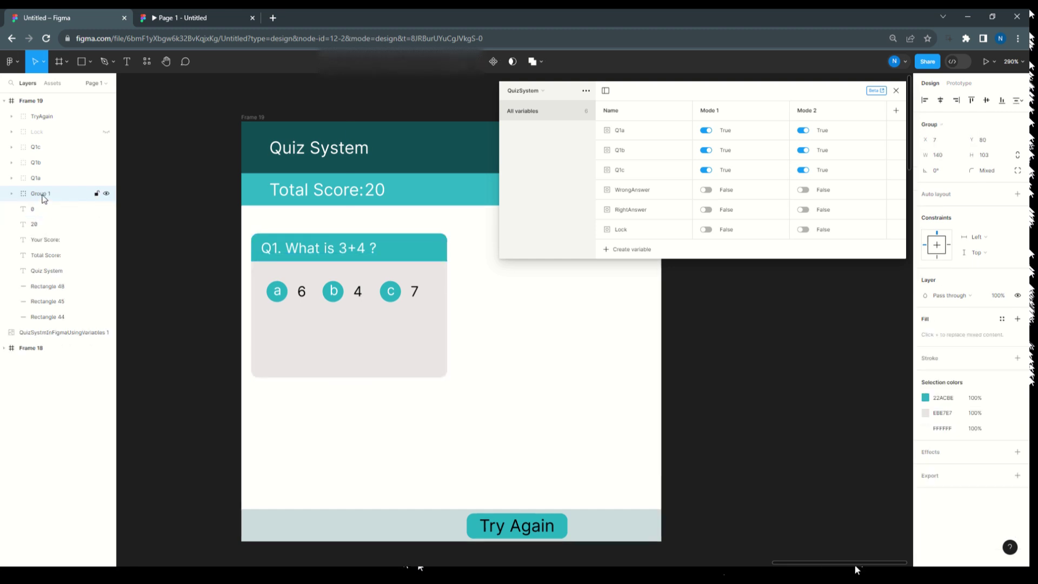
double_click(44, 197)
type("Ca")
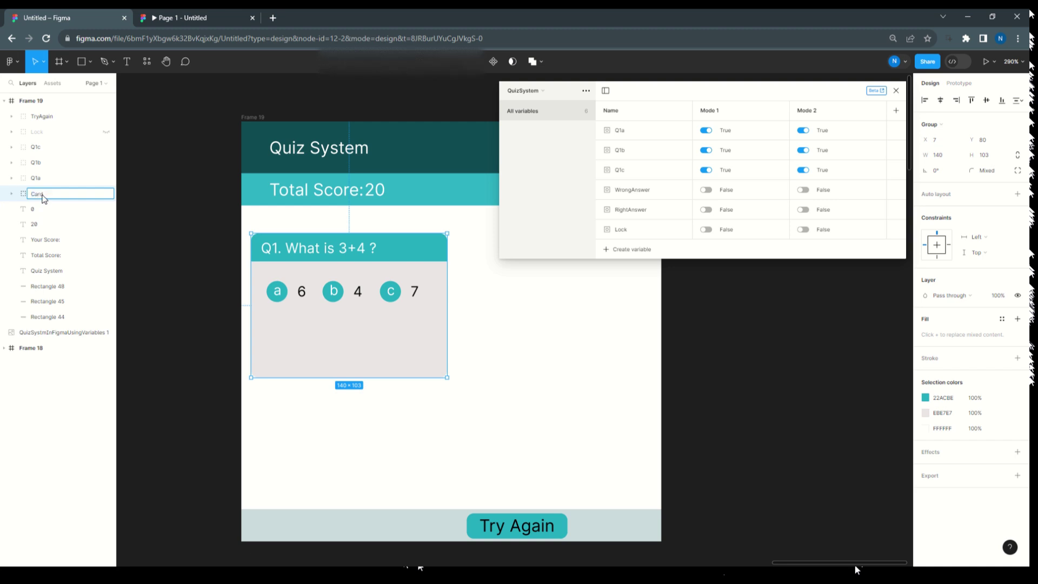
type("rd1")
type("Q1")
Duplicate Q1Card with its Q1a, Q1b, Q1c and Lock groups beside the original at about X 153, and close the variables
left_click(33, 178, "shift")
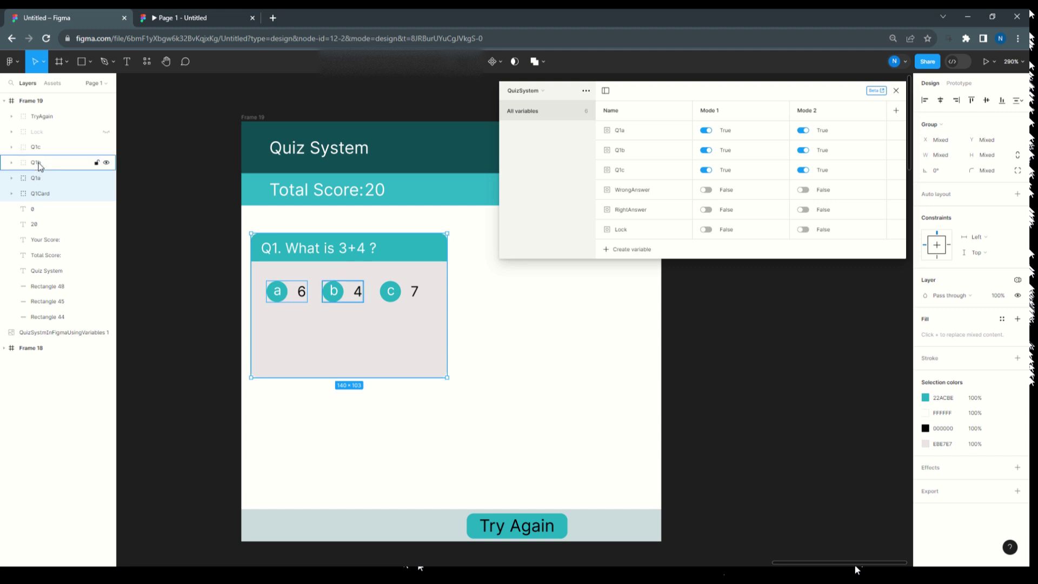
left_click(43, 152, "shift")
left_click(38, 132, "shift")
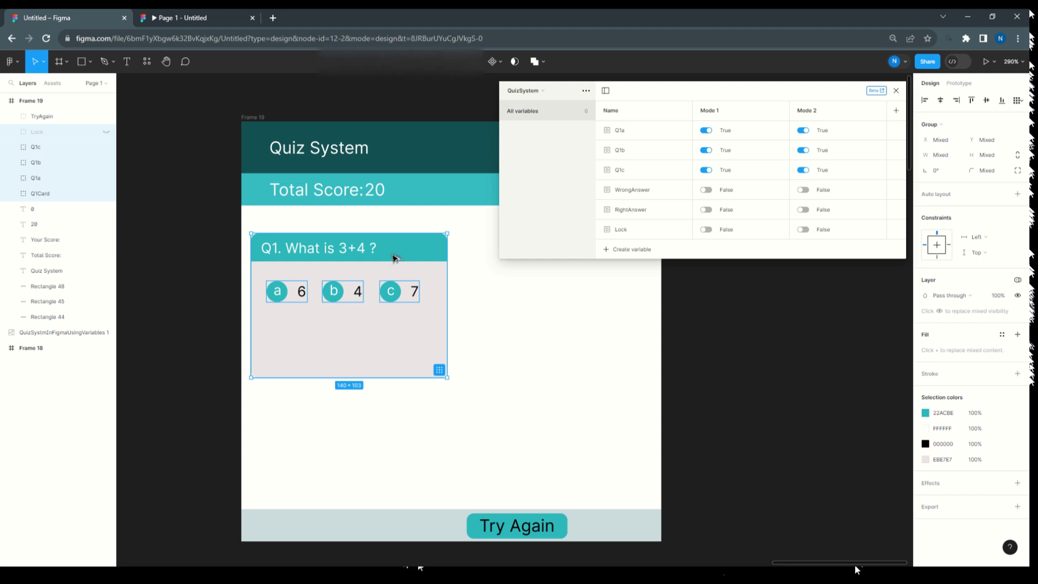
left_click_drag(407, 256, 601, 252)
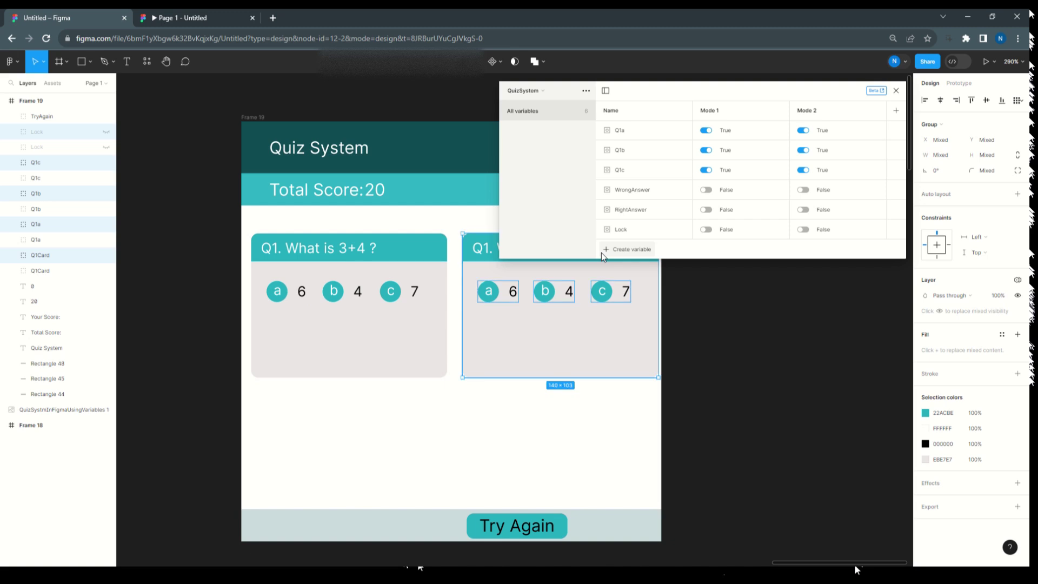
key("Left")
key("Left")
key("Left")
key("Left")
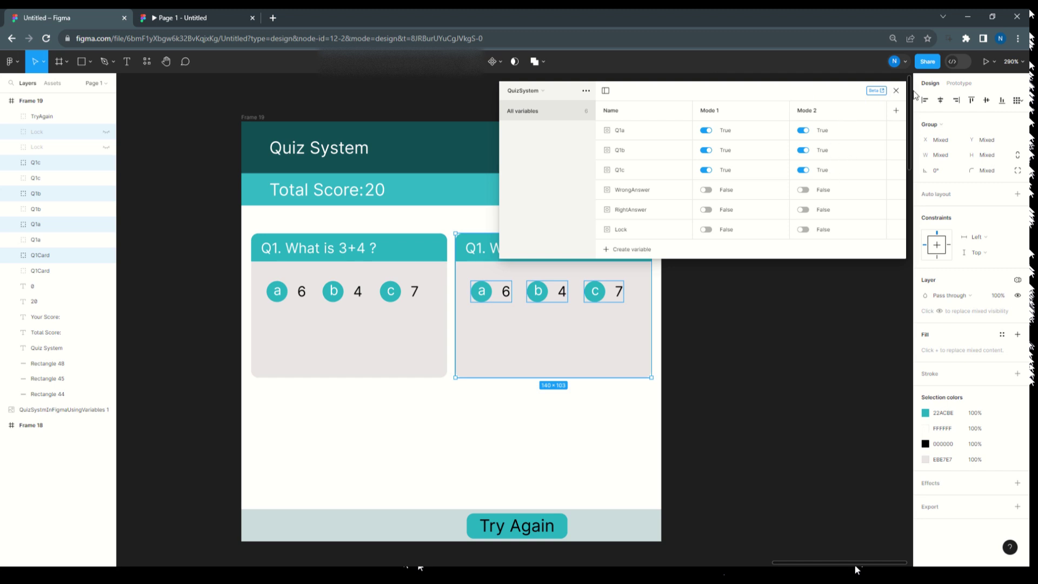
left_click(896, 92)
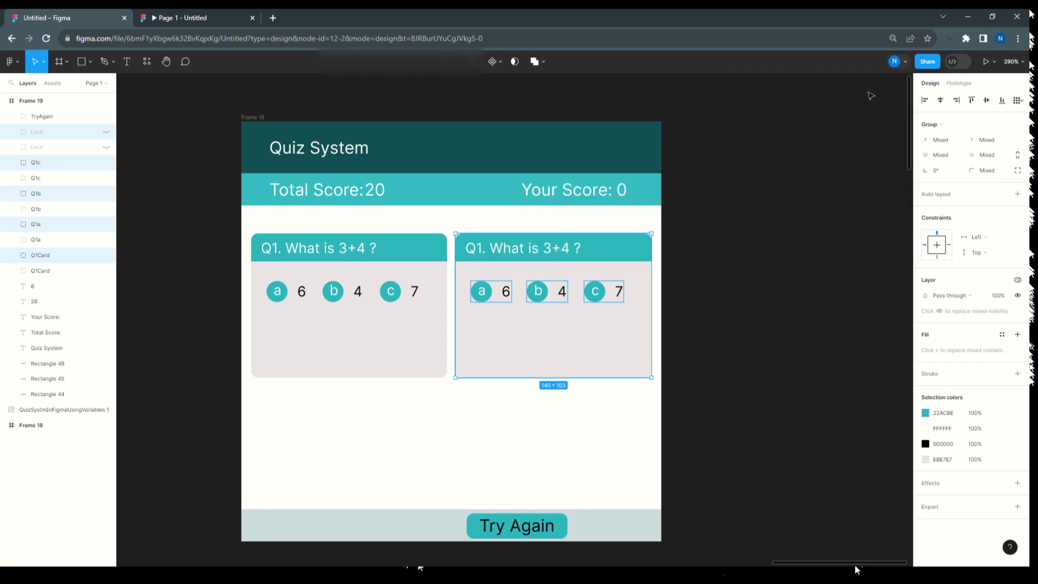
Change the copied card's question to "Q1. What is 3-4 ?" and its answer c to 1
left_click(555, 253)
double_click(556, 252)
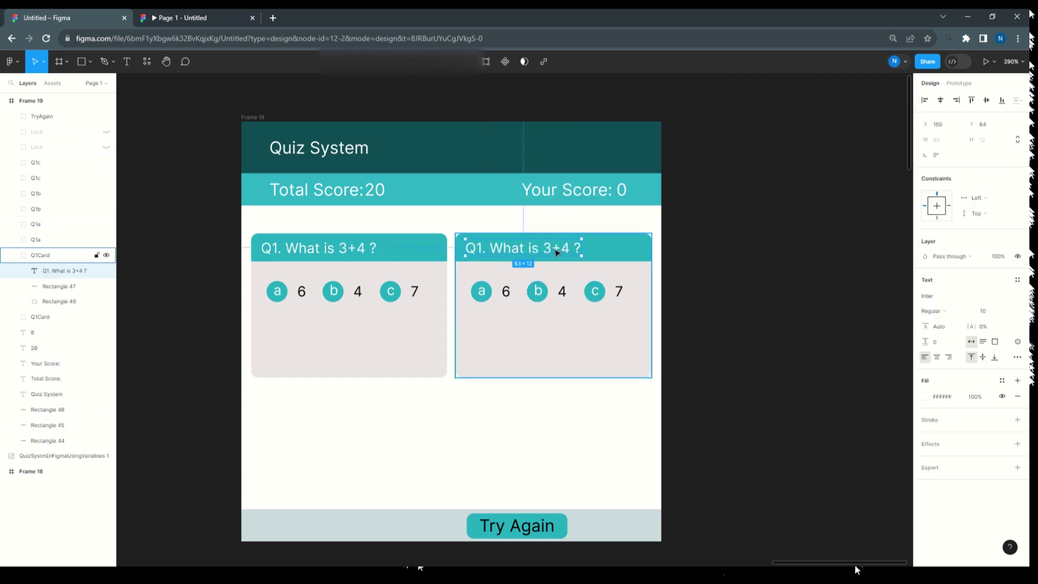
double_click(556, 252)
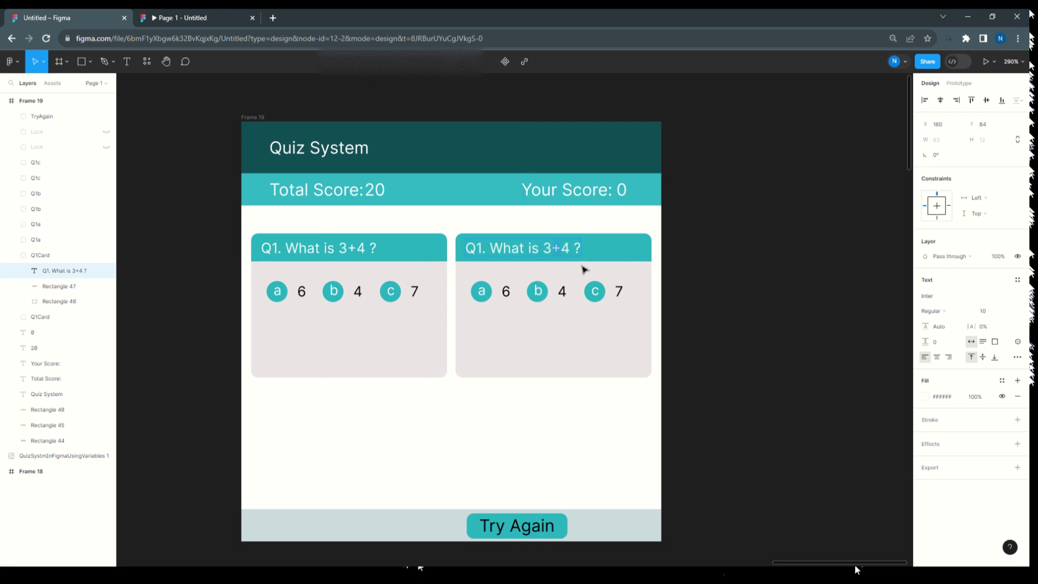
type("-")
left_click(619, 291)
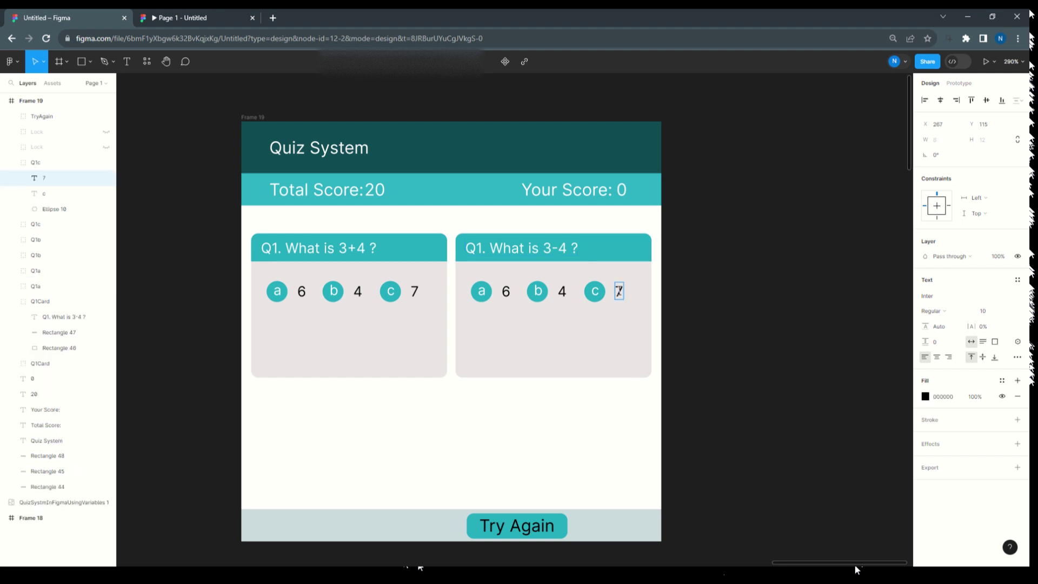
double_click(621, 291)
type("1")
key("Escape")
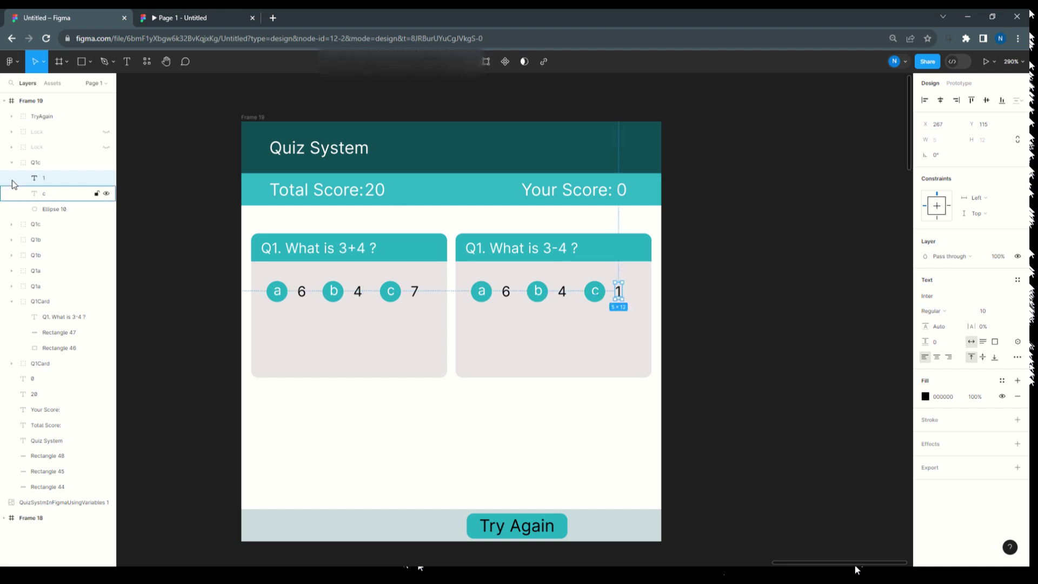
Rename the copied card's Lock group as Lock2 and its Q1a group as Q2a
left_click(51, 131)
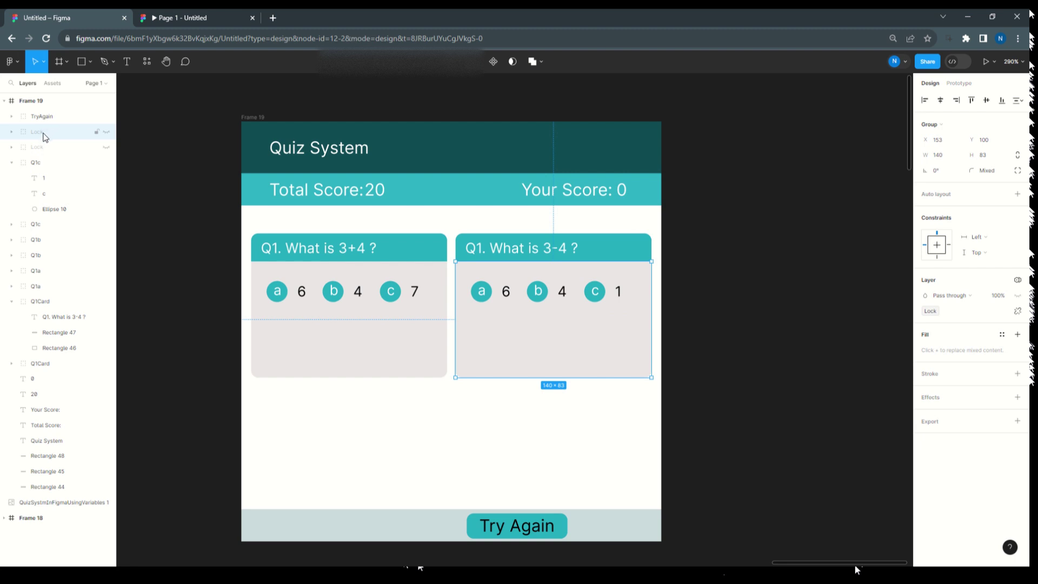
double_click(45, 135)
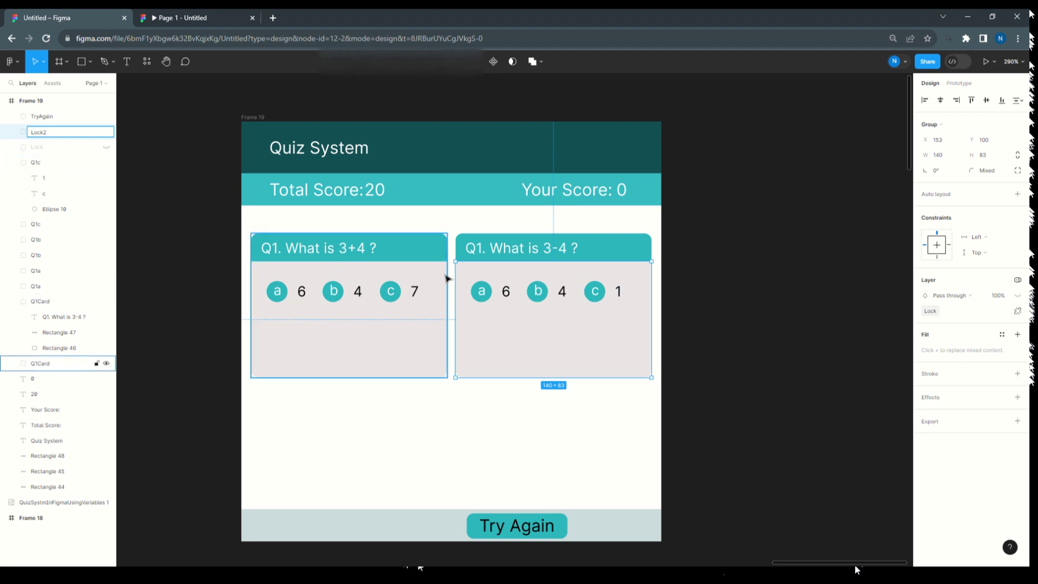
left_click(491, 294)
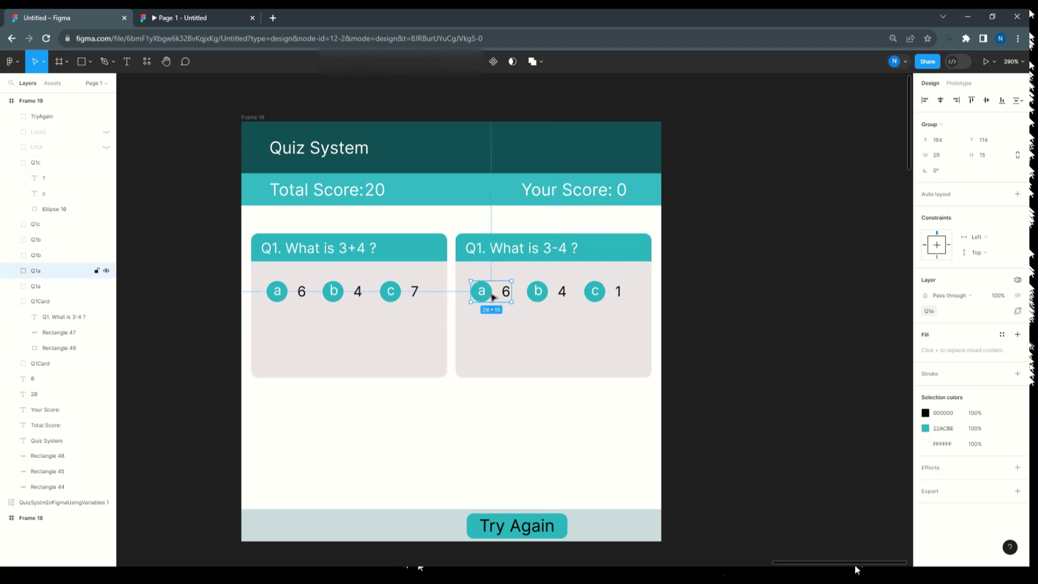
double_click(38, 272)
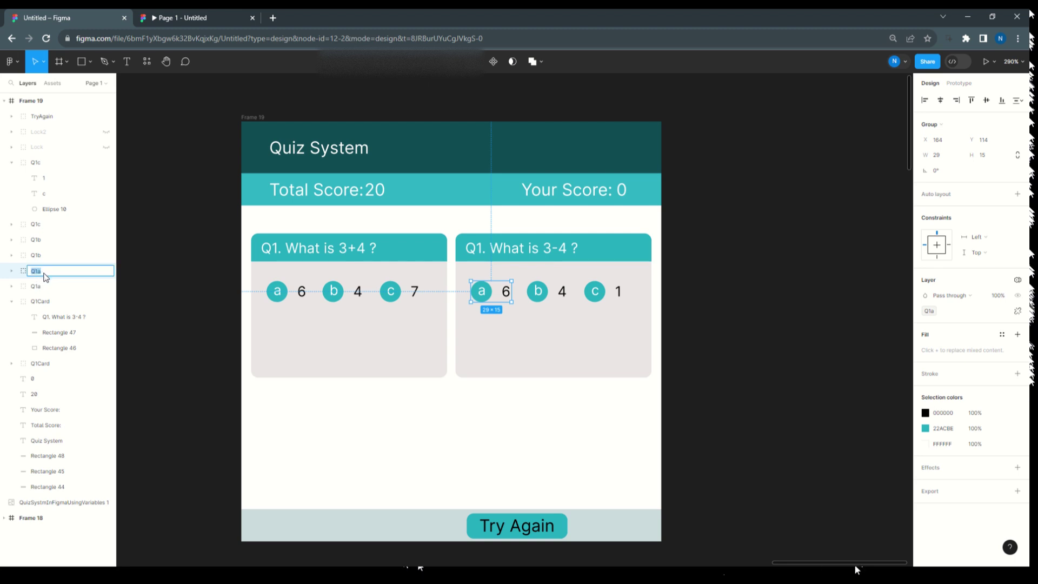
key("Left")
key("BackSpace")
type("2")
Rename the original card's Q1b group as Q2b
left_click(37, 256)
double_click(37, 256)
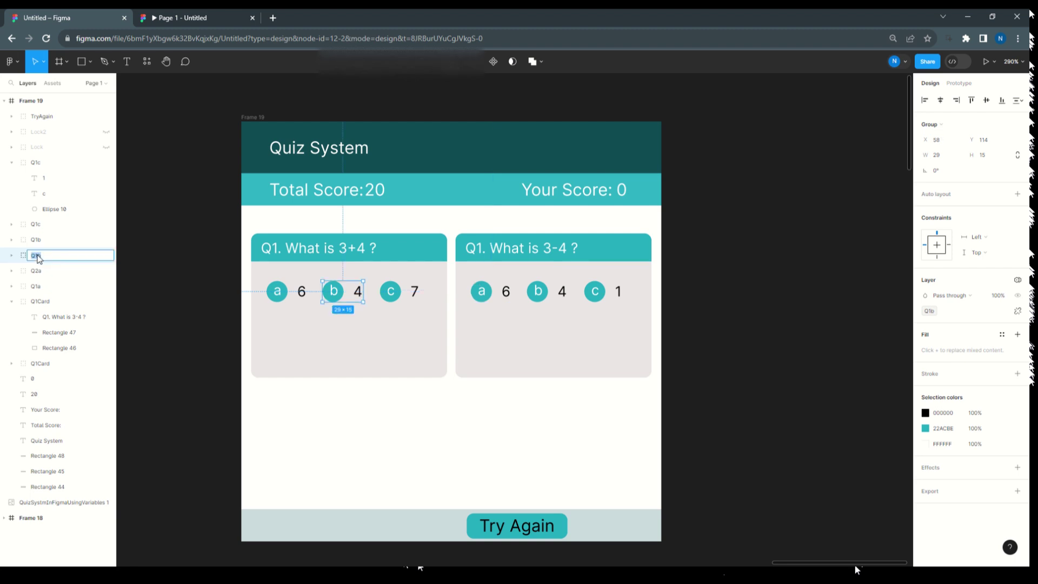
left_click(40, 256)
key("BackSpace")
type("2")
Rename the original card's answer b group from the mistaken Q2b back to Q1b
left_click(38, 241)
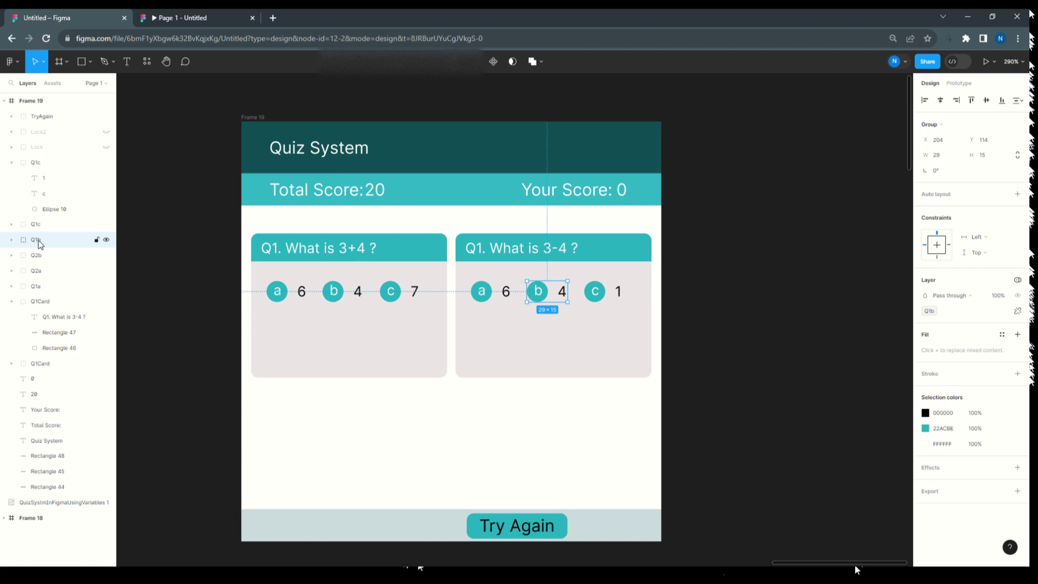
double_click(36, 241)
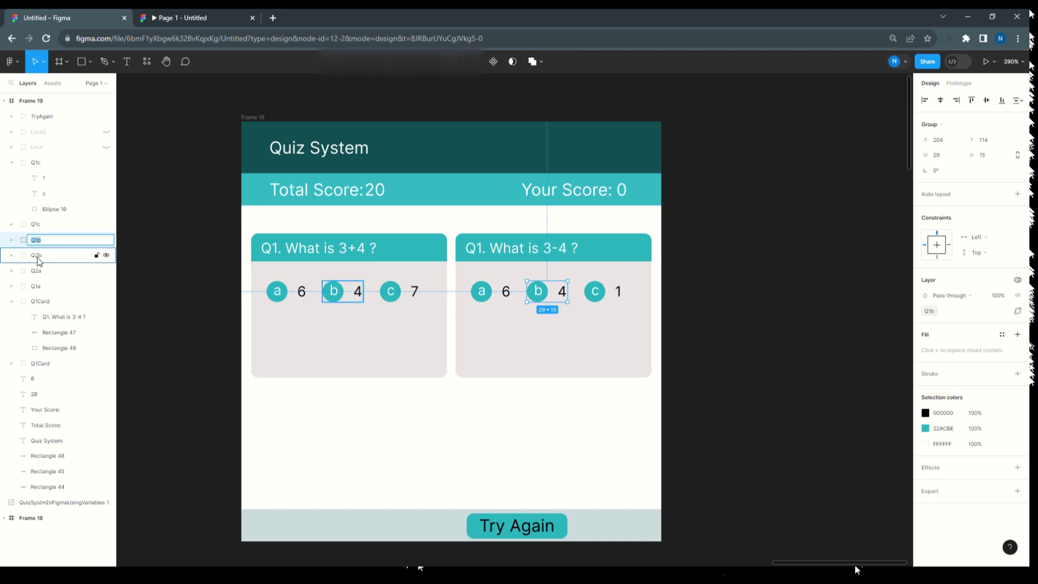
left_click(39, 261)
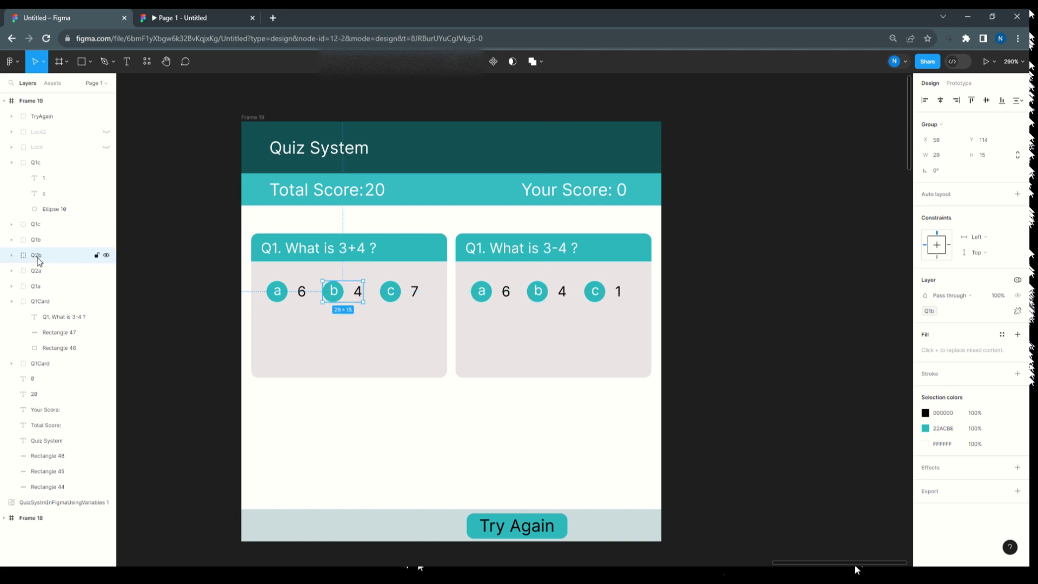
double_click(39, 261)
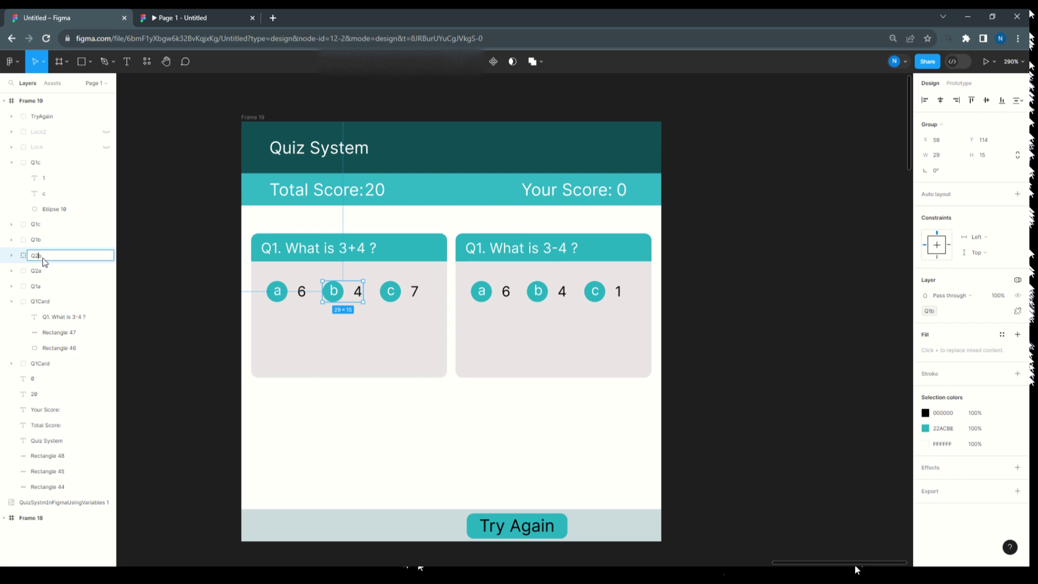
key("BackSpace")
type("1")
left_click(38, 288)
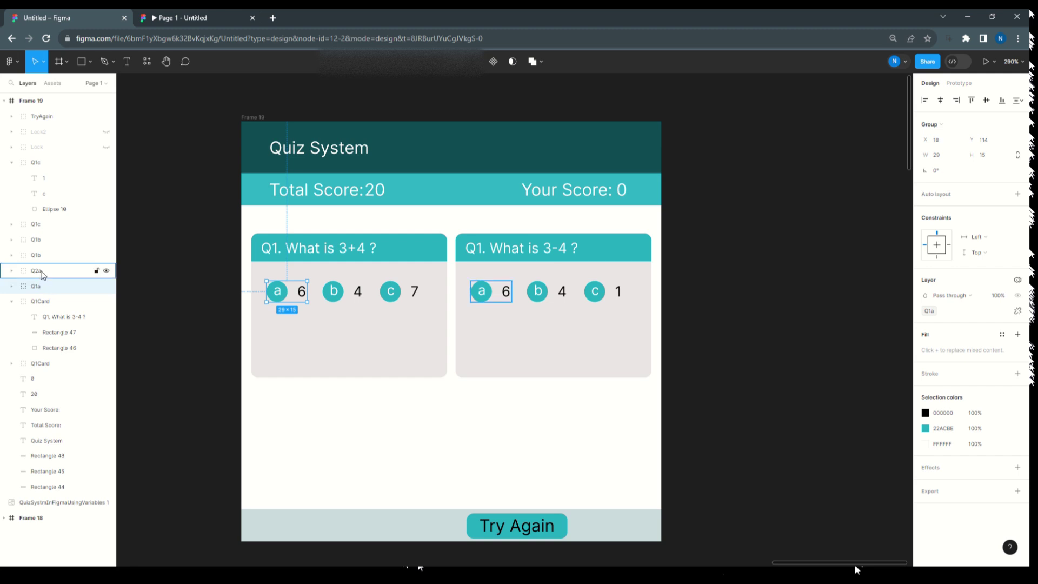
left_click(43, 273)
double_click(42, 273)
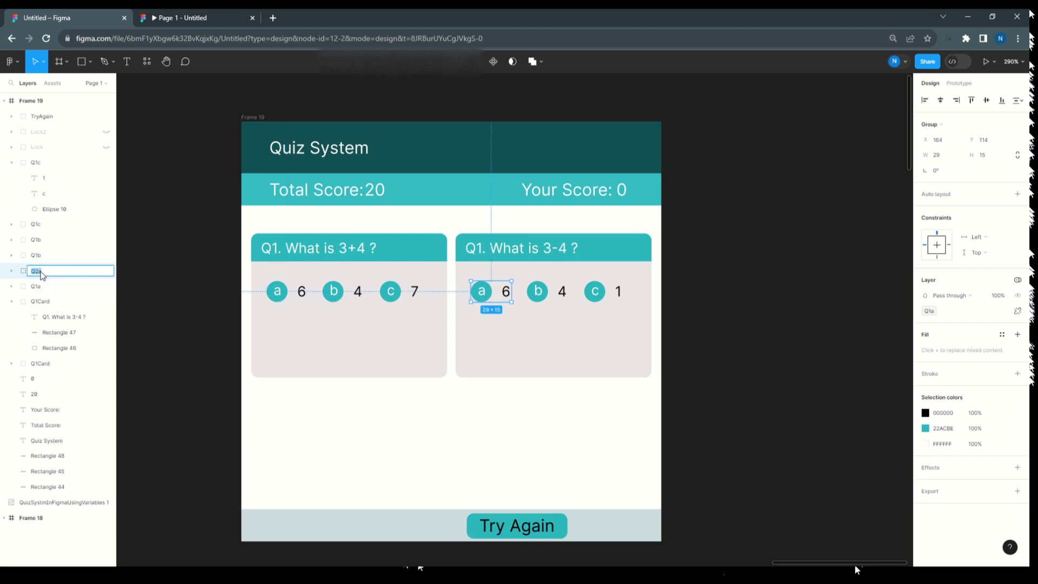
left_click(52, 275)
left_click(43, 255)
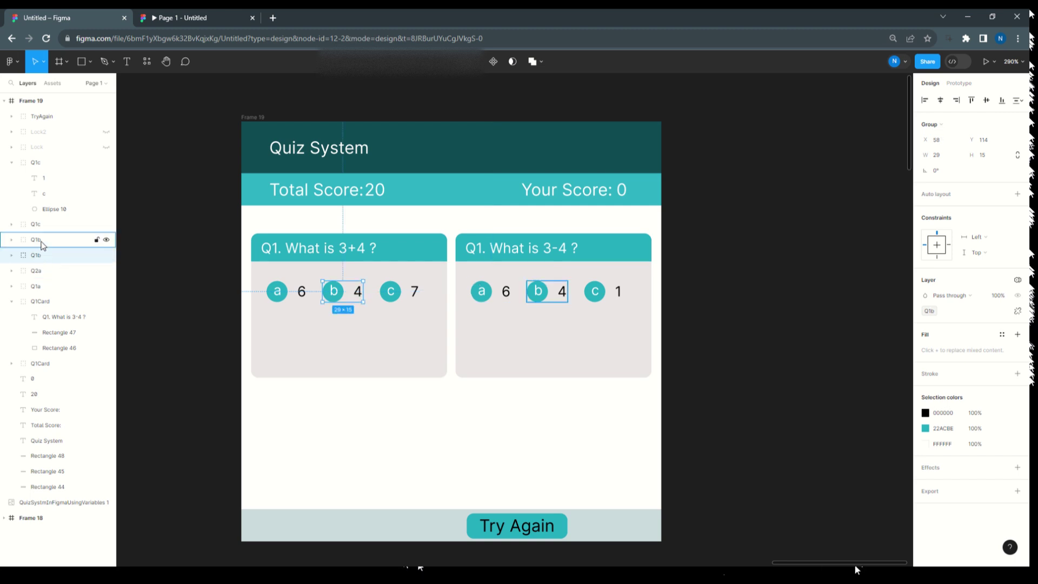
Rename the copied card's answer b group as Q2b
left_click(43, 241)
double_click(37, 240)
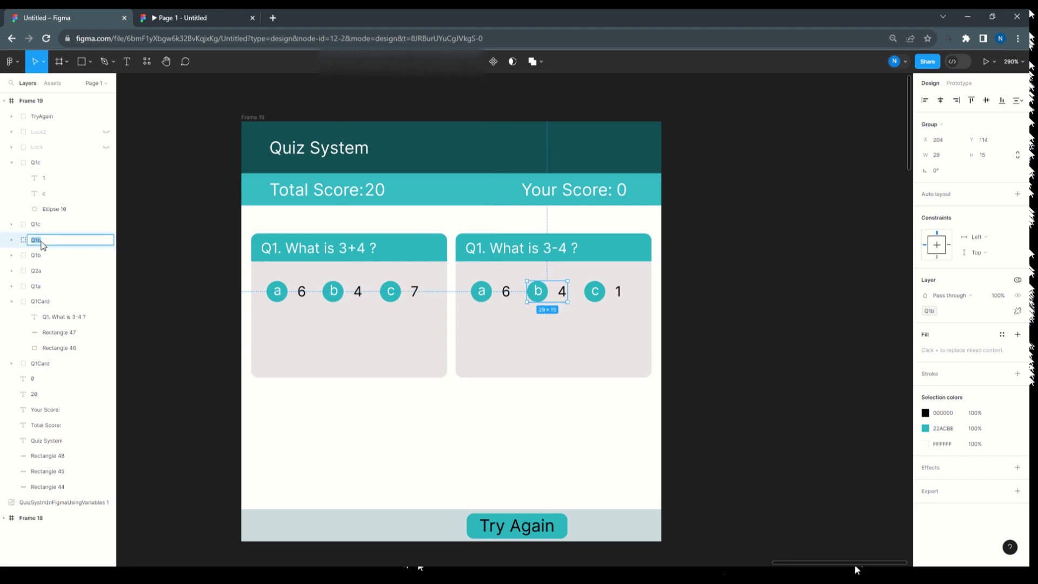
left_click(38, 241)
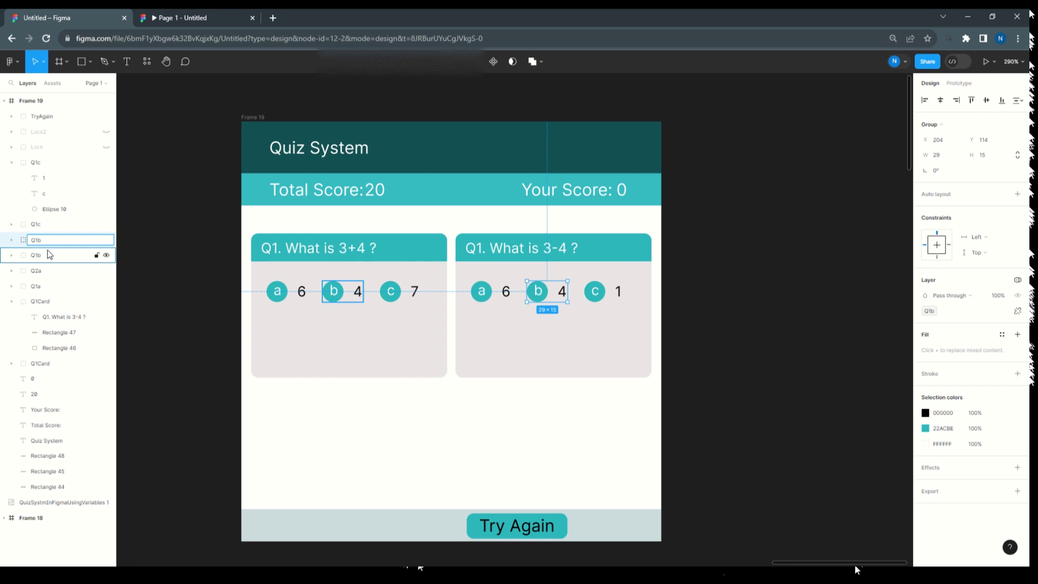
key("BackSpace")
type("2")
key("Return")
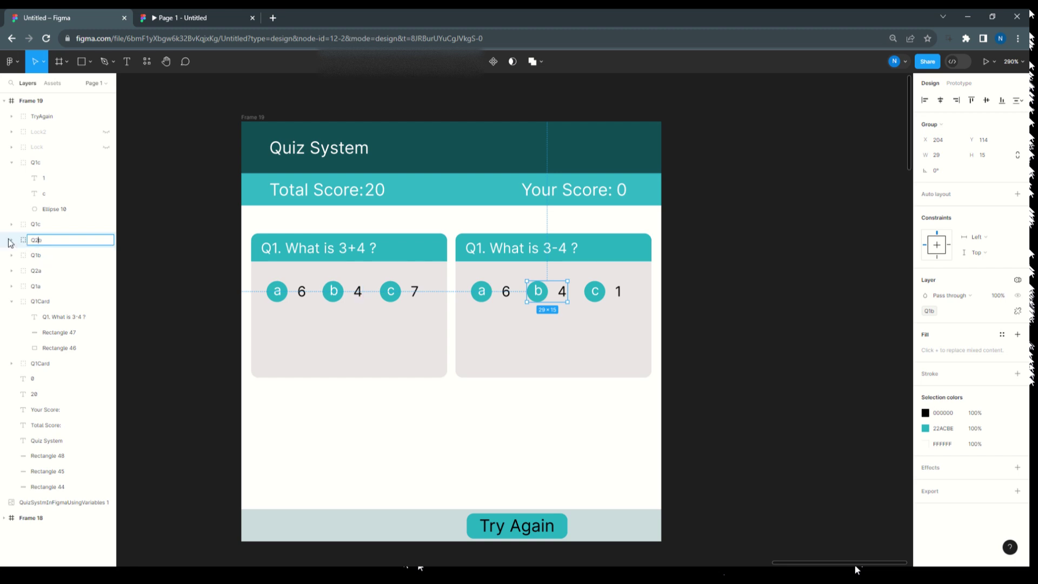
left_click(10, 240)
left_click(11, 240)
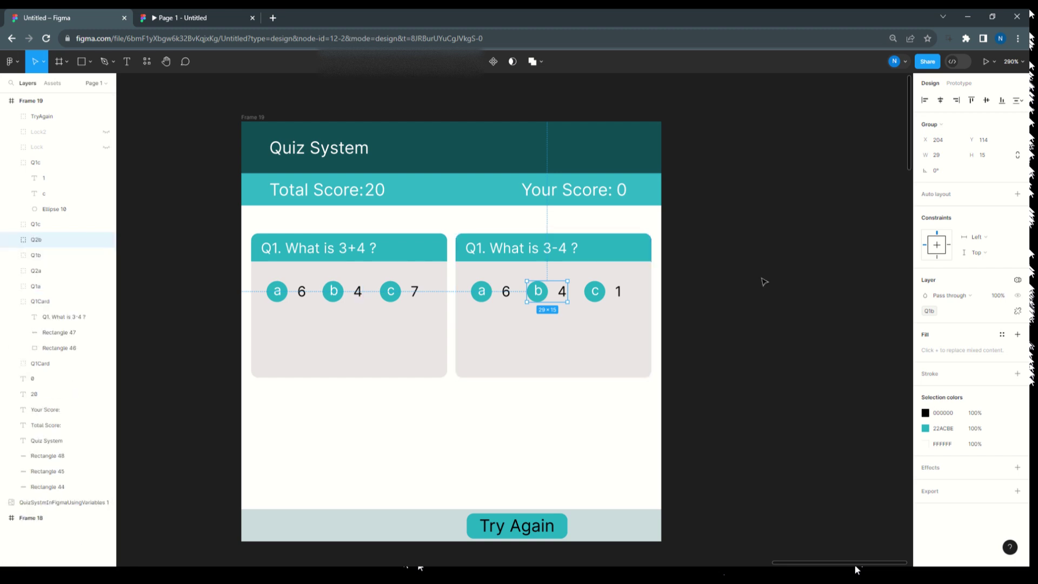
Rename the copied card's answer c group as Q2c and collapse its contents in the layer list
left_click(604, 294)
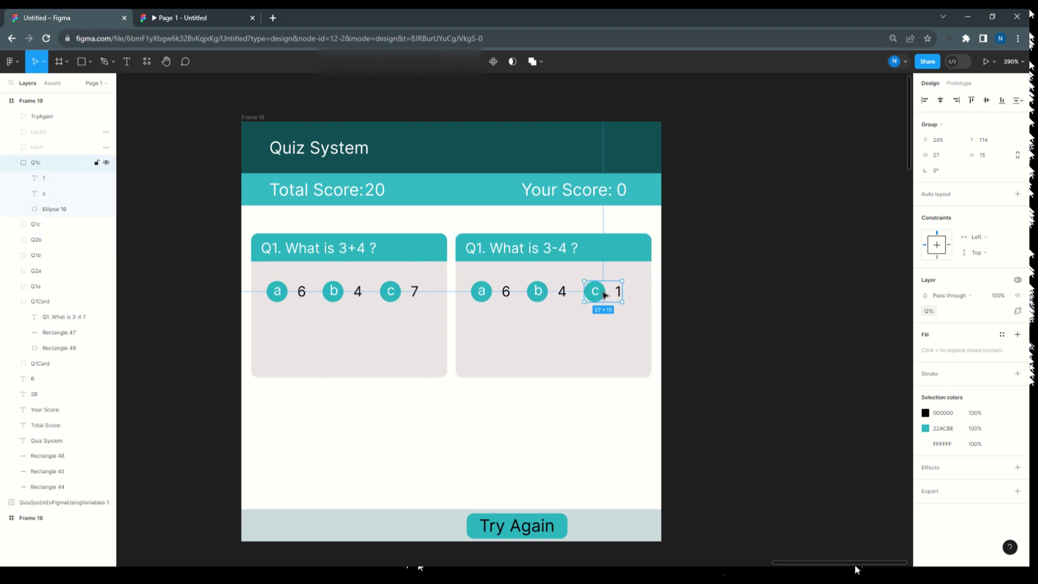
double_click(38, 164)
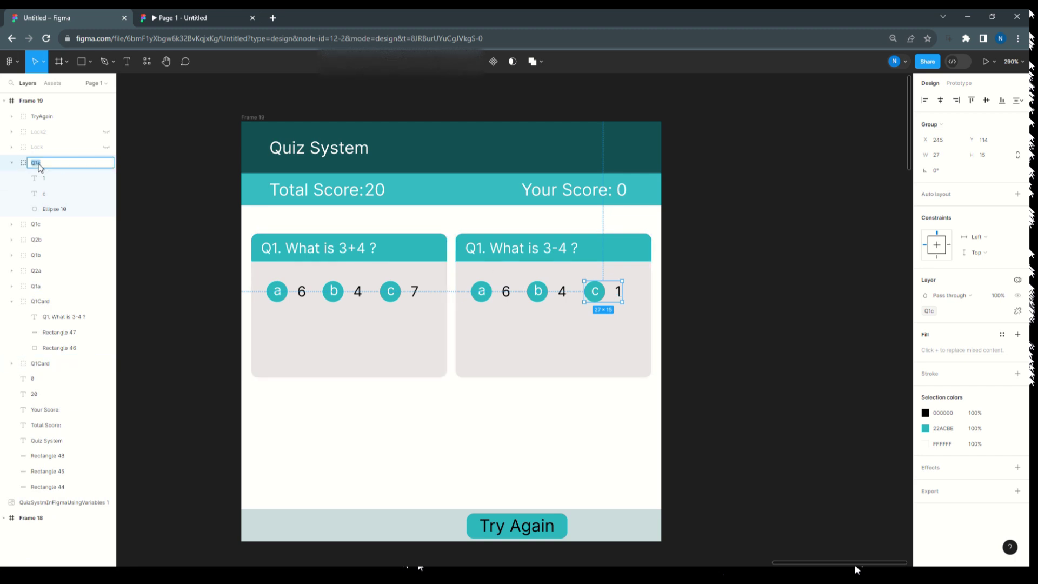
left_click(39, 165)
type("2")
left_click(13, 164)
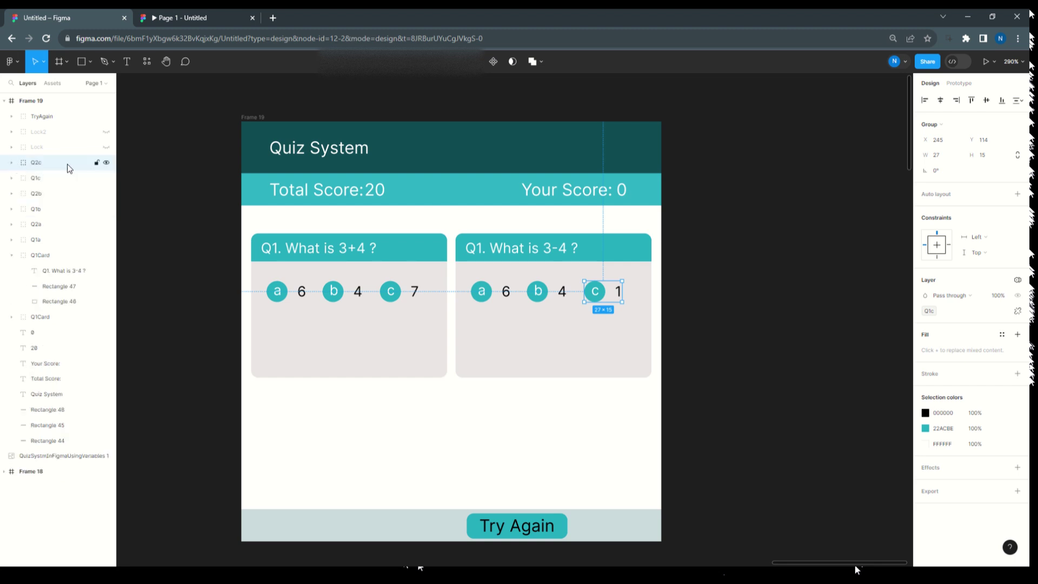
Apply Mode 2 of the QuizSystem variable collection to the copied card's Q2a, Q2b and Q2c groups
left_click(481, 295)
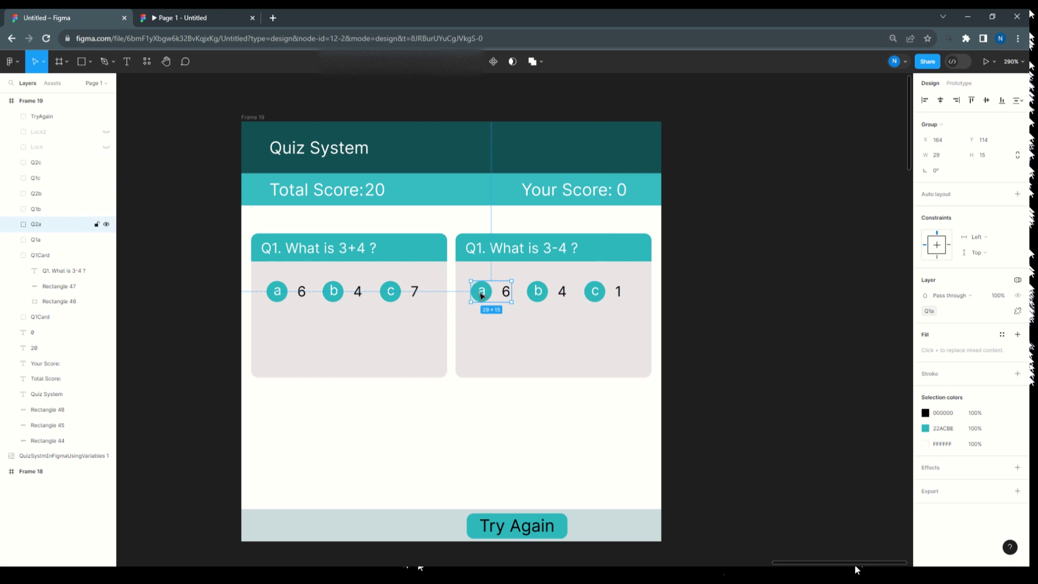
left_click(1018, 282)
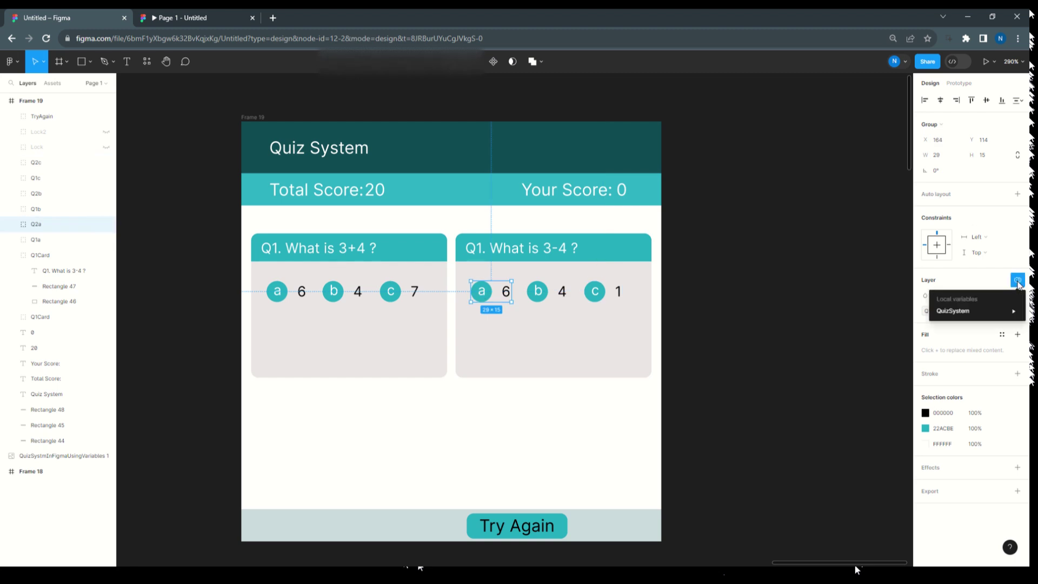
mouse_move(994, 312)
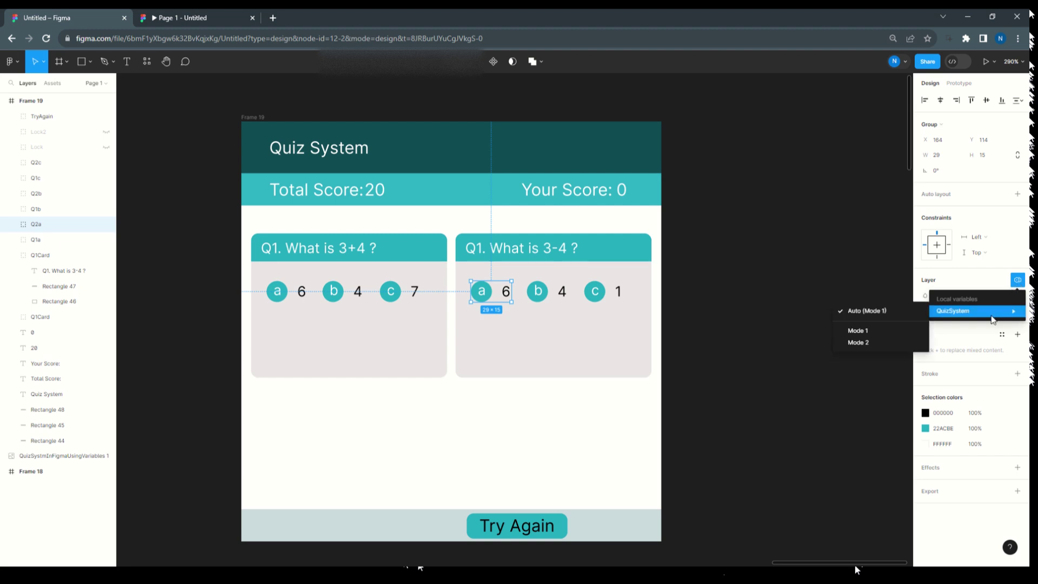
left_click(882, 343)
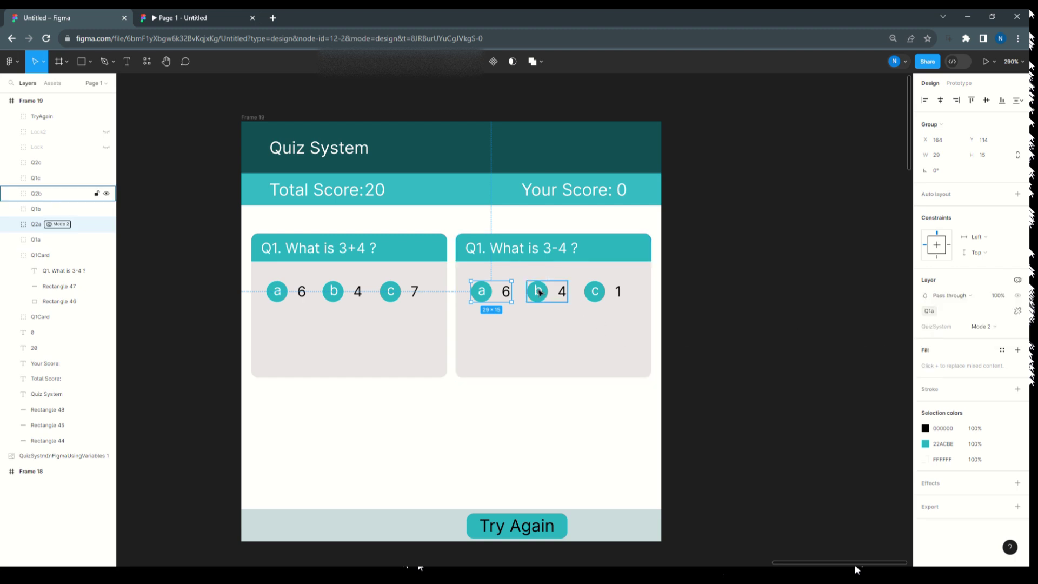
left_click(549, 293)
left_click(1018, 281)
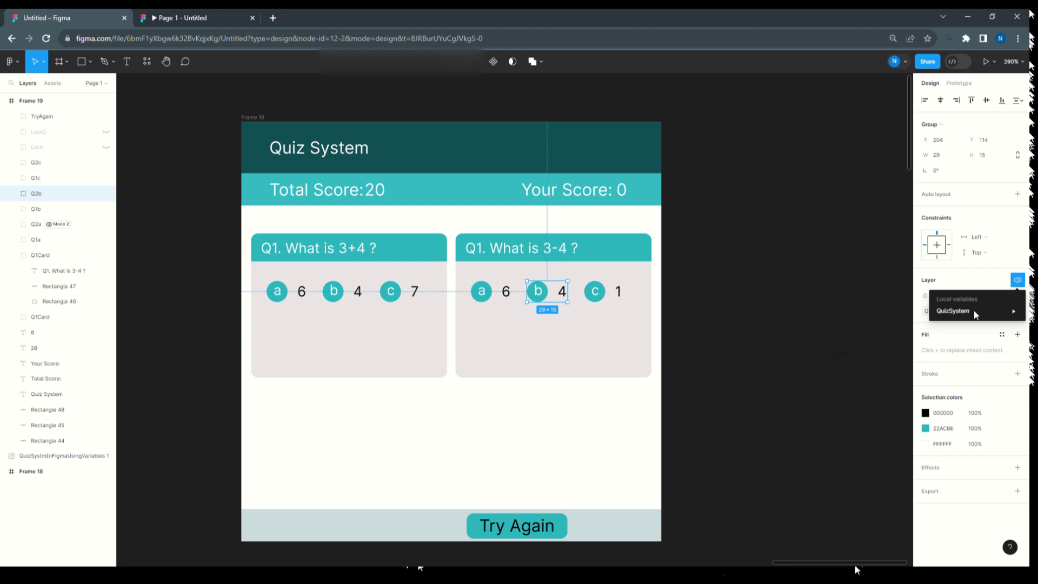
mouse_move(973, 312)
left_click(901, 344)
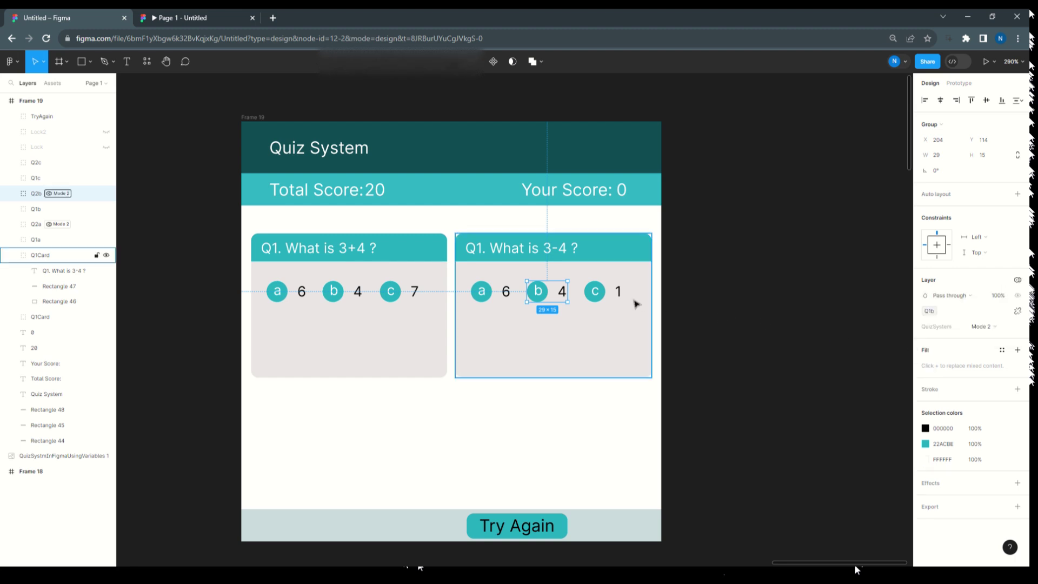
left_click(595, 292)
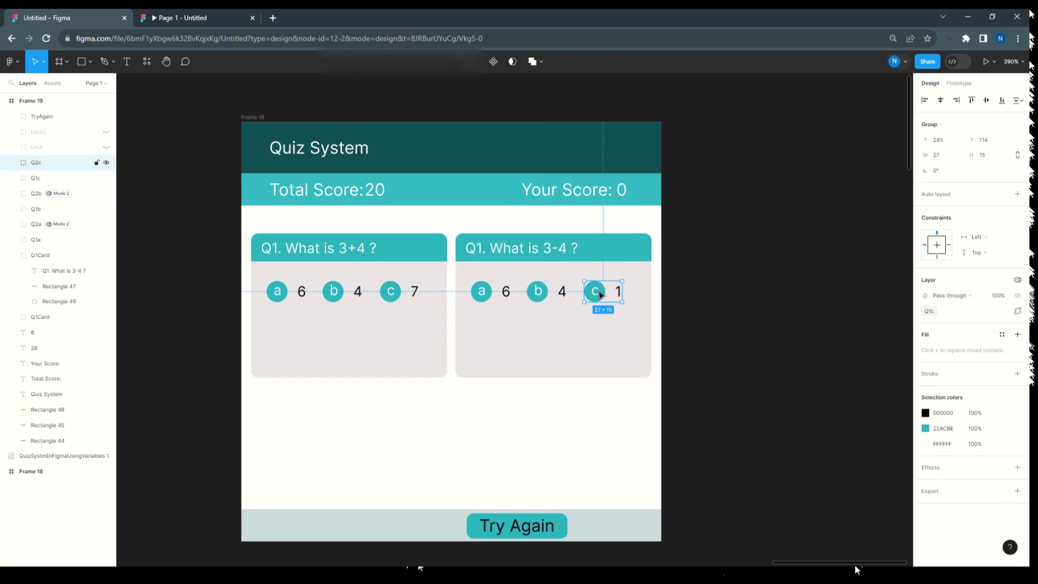
left_click(1019, 282)
mouse_move(995, 312)
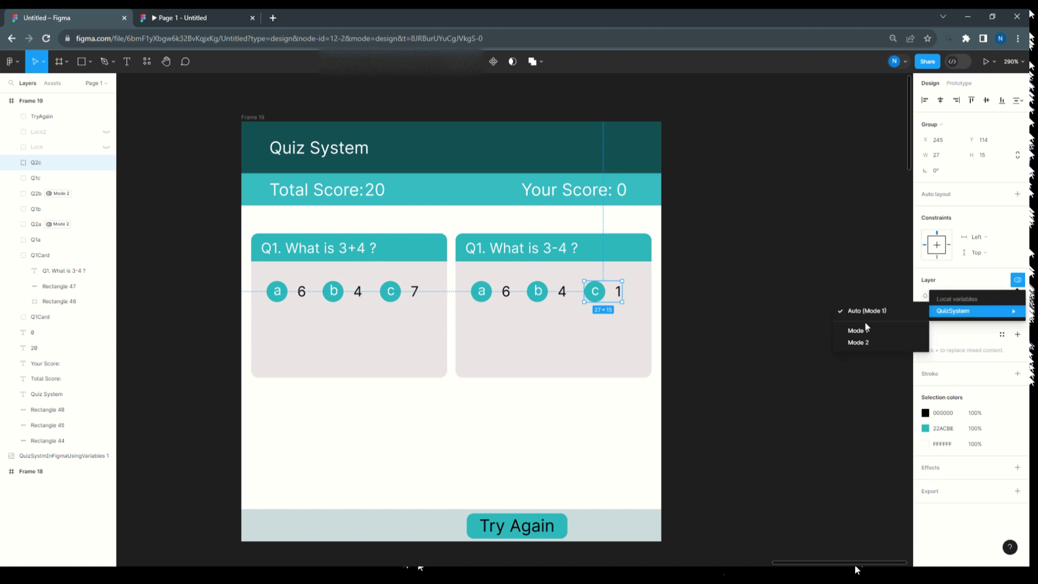
left_click(868, 345)
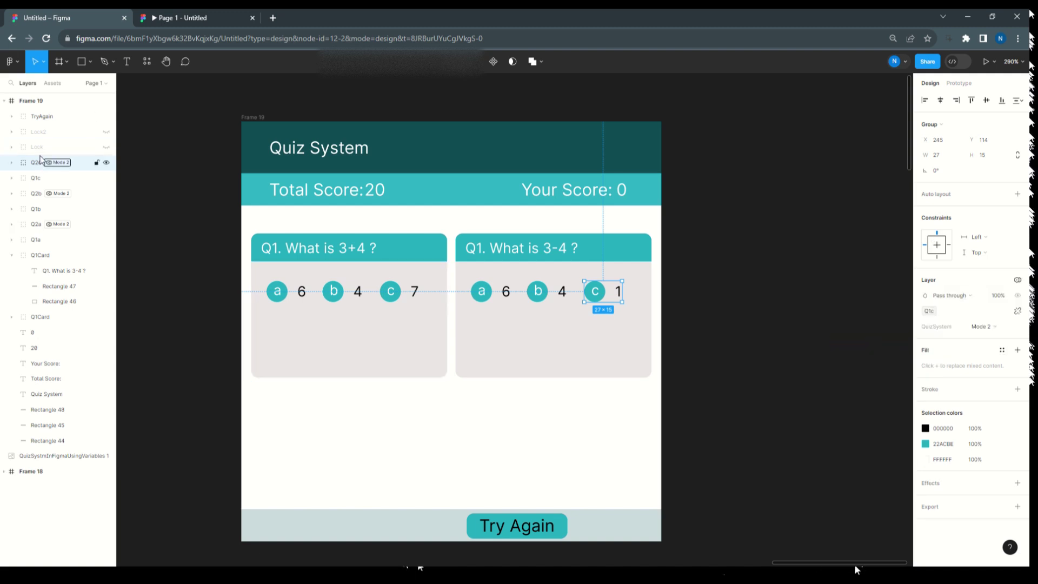
Apply Mode 2 of the QuizSystem variable collection to the hidden Lock2 group
left_click(42, 135)
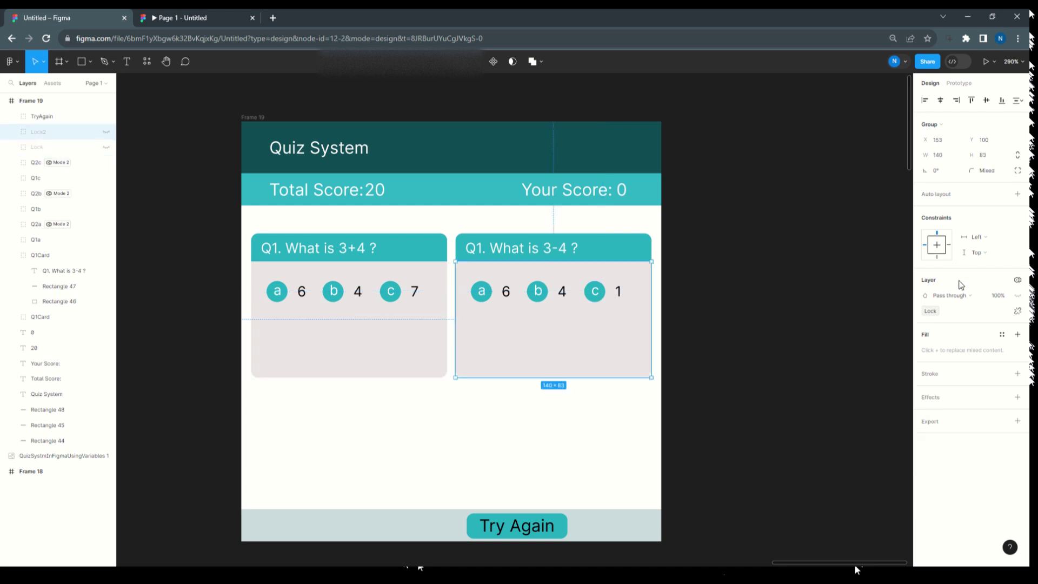
left_click(1019, 280)
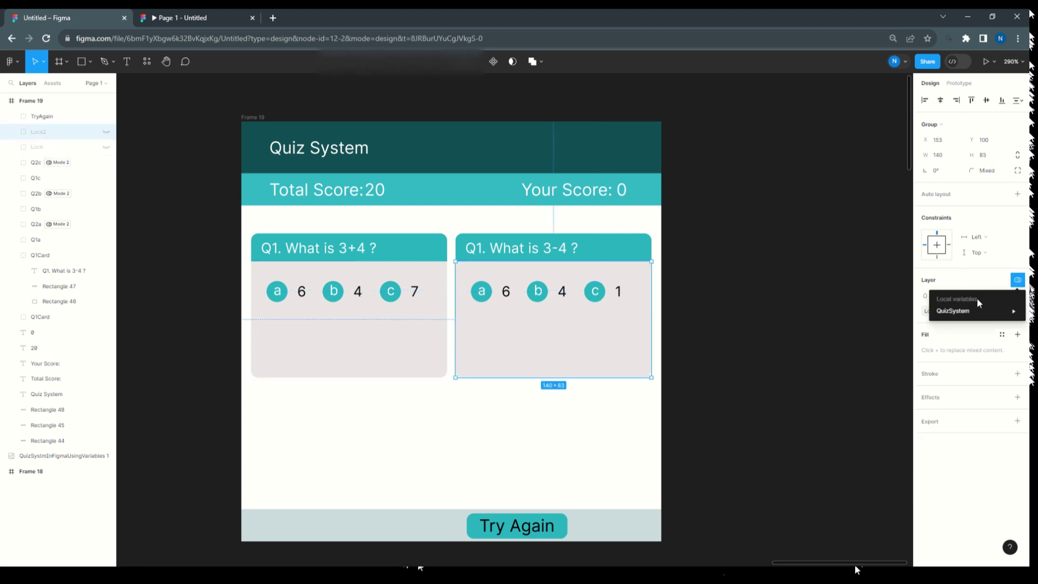
mouse_move(959, 311)
left_click(890, 344)
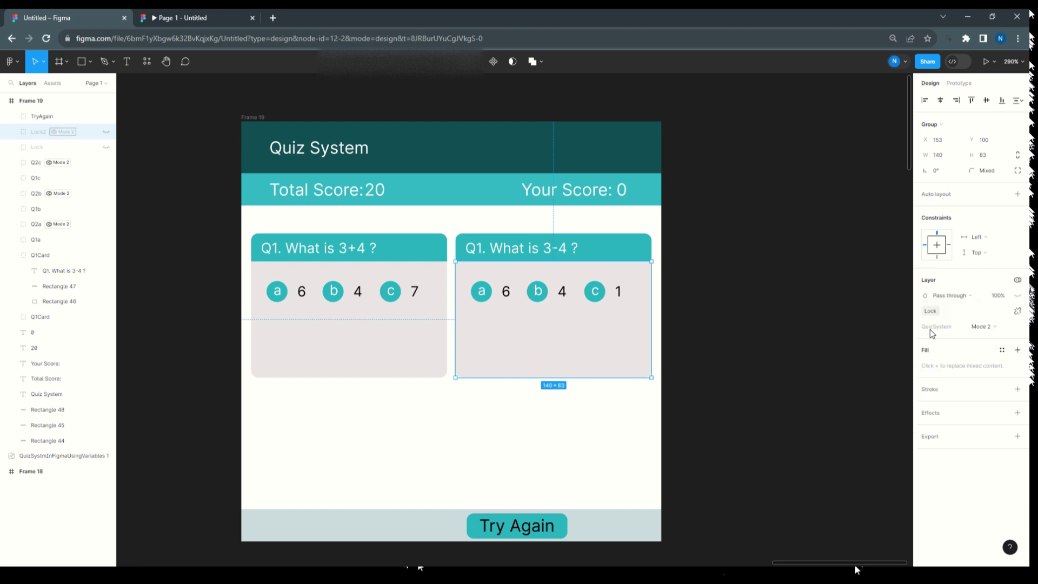
Apply Mode 2 of the QuizSystem variable collection to the Right Answer and Wrong Answer texts inside Lock2
left_click(11, 132)
left_click(44, 153)
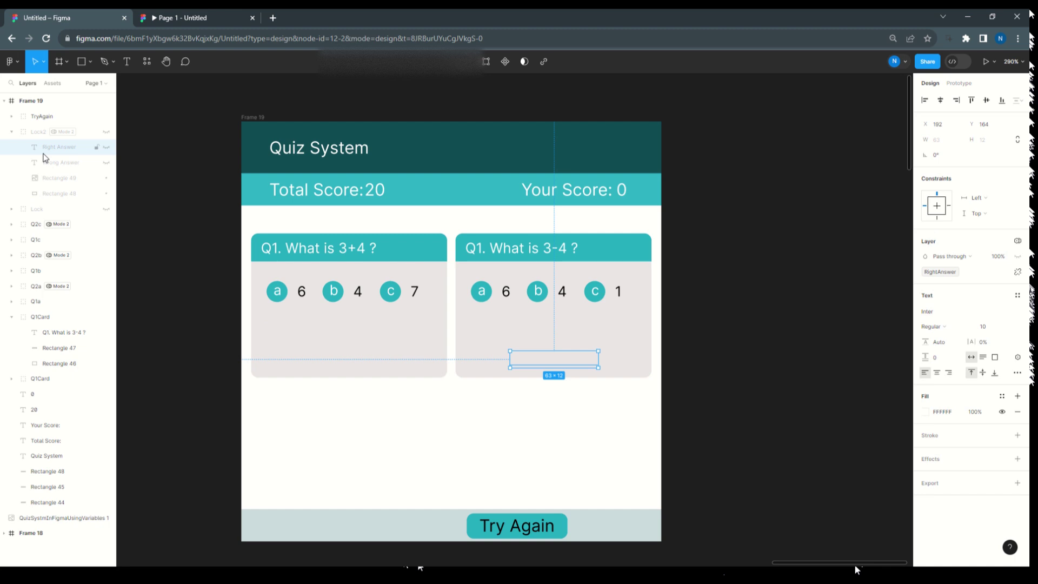
left_click(1019, 242)
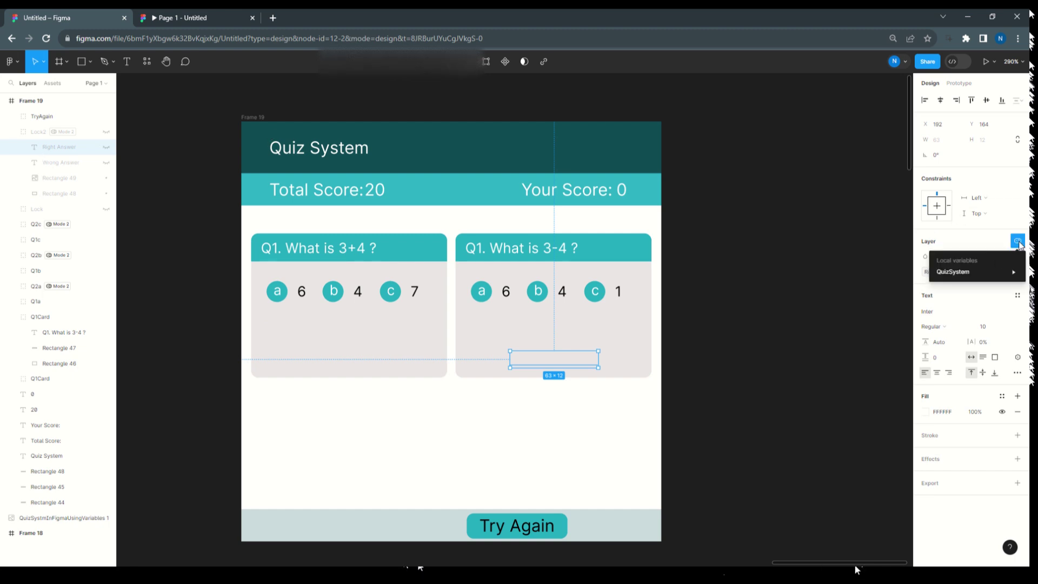
mouse_move(973, 271)
left_click(879, 305)
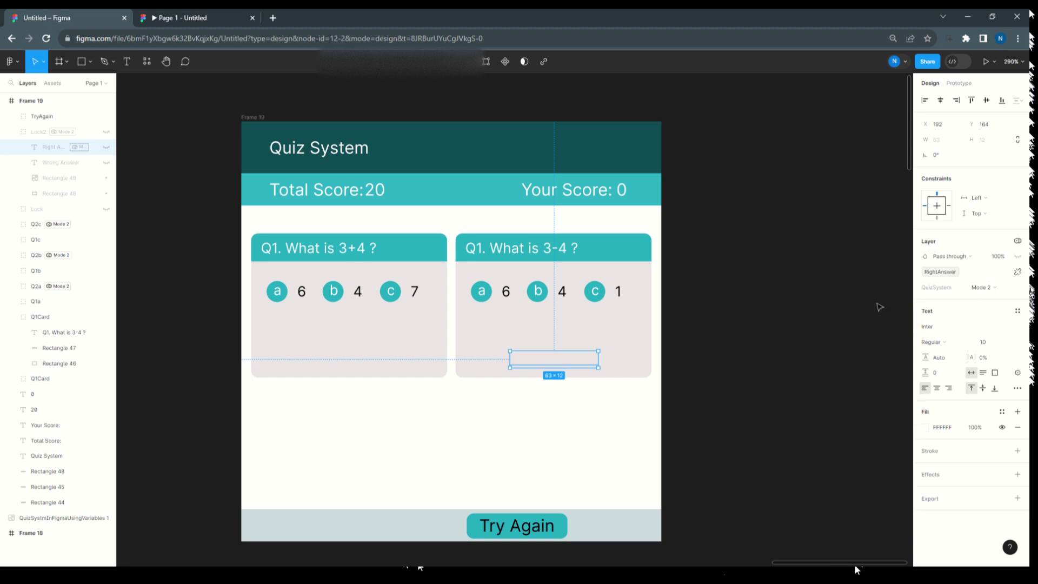
left_click(85, 163)
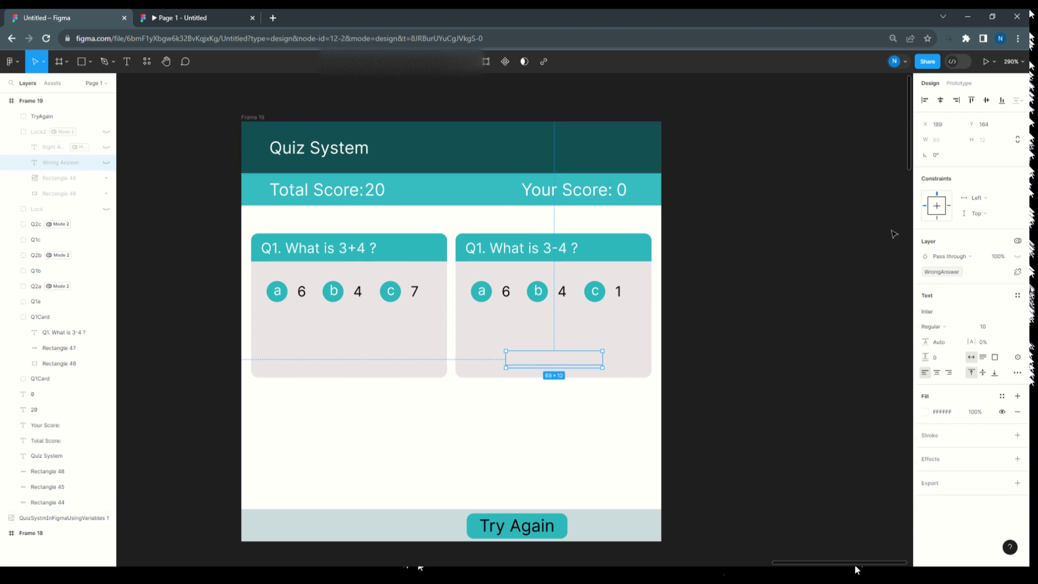
left_click(1019, 242)
mouse_move(973, 272)
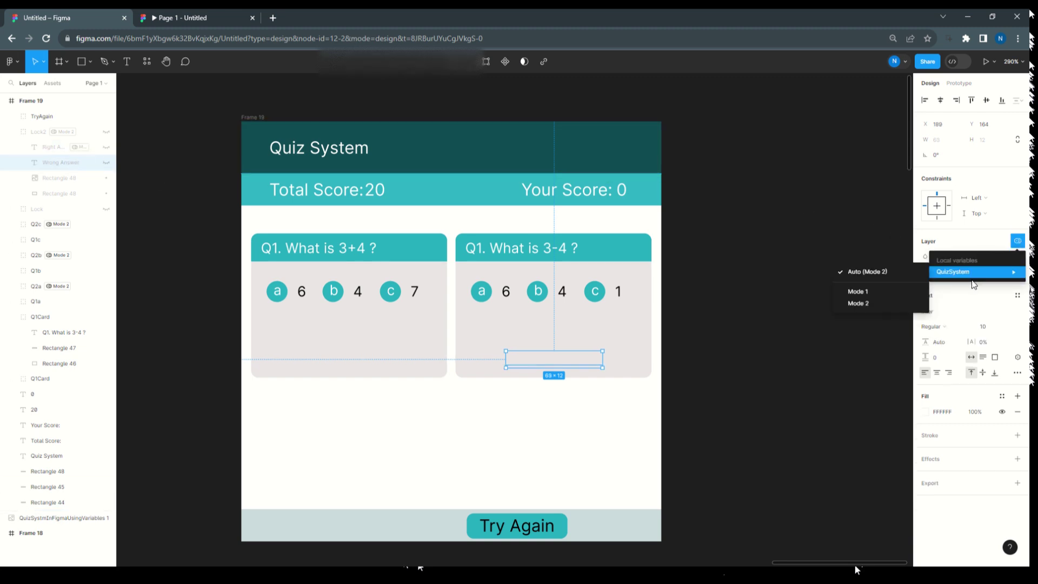
left_click(876, 303)
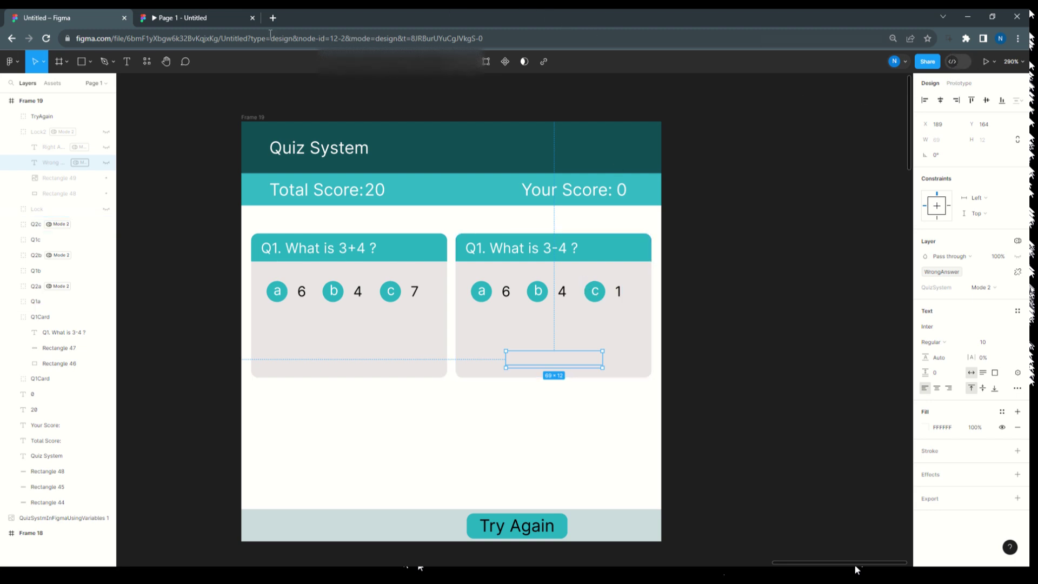
Switch to the prototype preview, reload it and test answer c of the 3+4 question
left_click(217, 18)
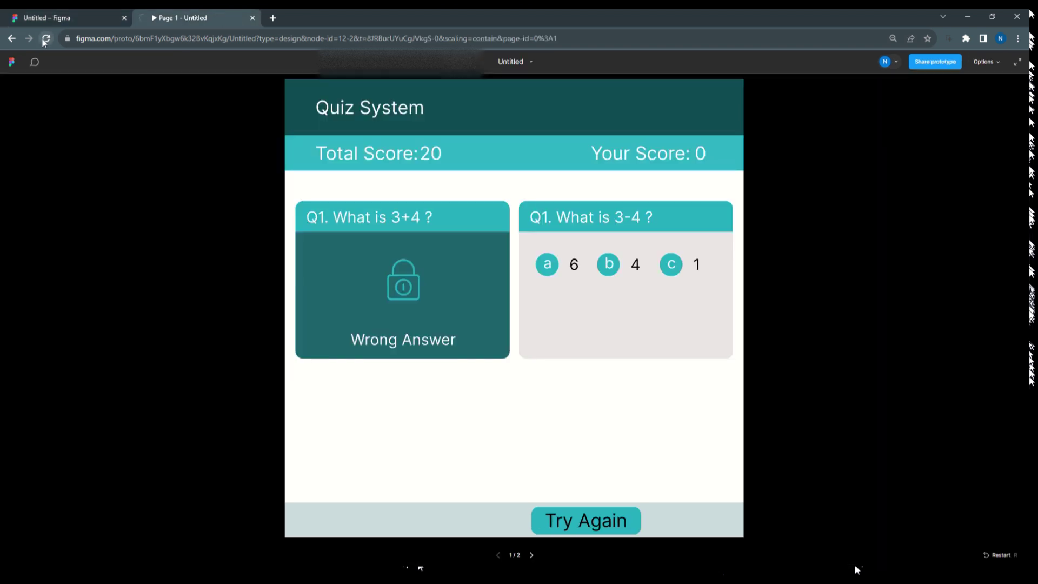
left_click(45, 39)
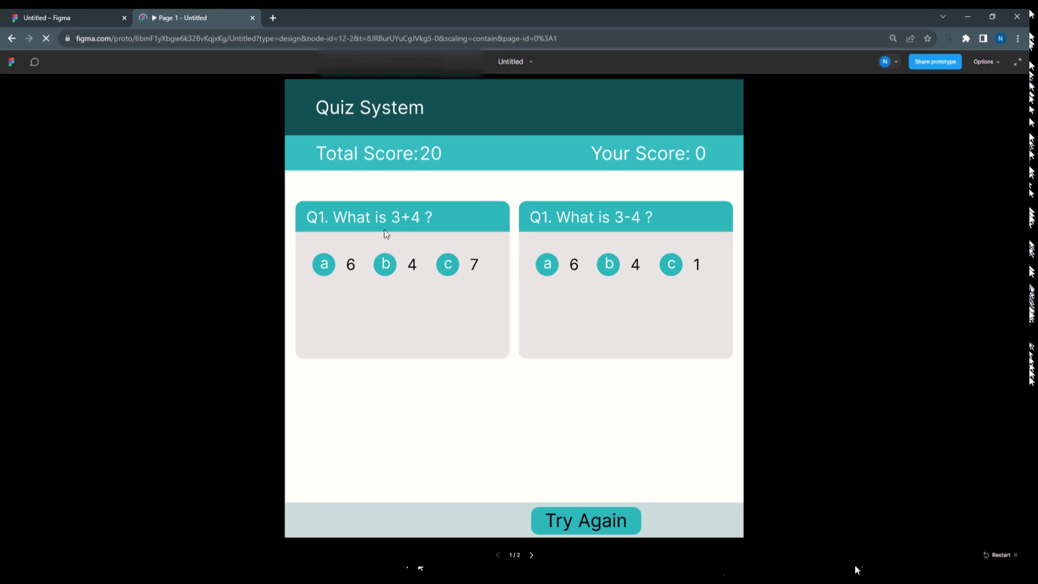
left_click(444, 267)
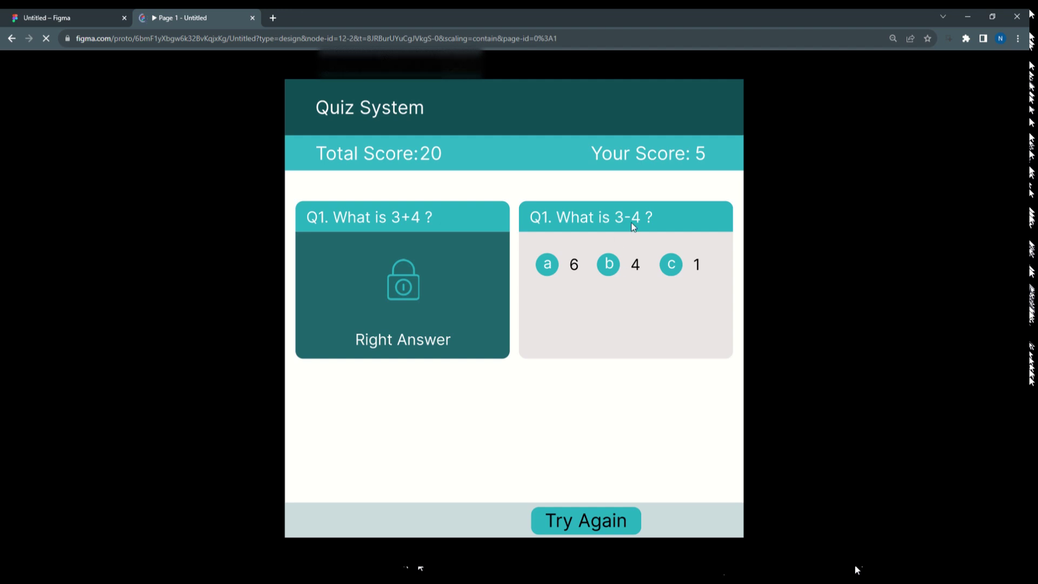
Test answer c of the 3-4 question in the prototype preview and return to the design file
left_click(673, 269)
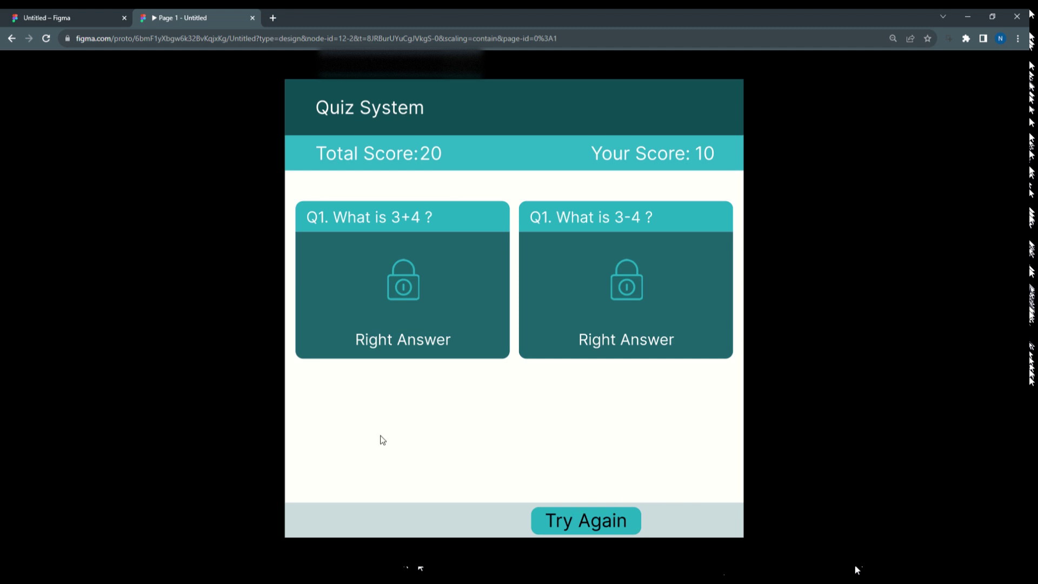
left_click(66, 17)
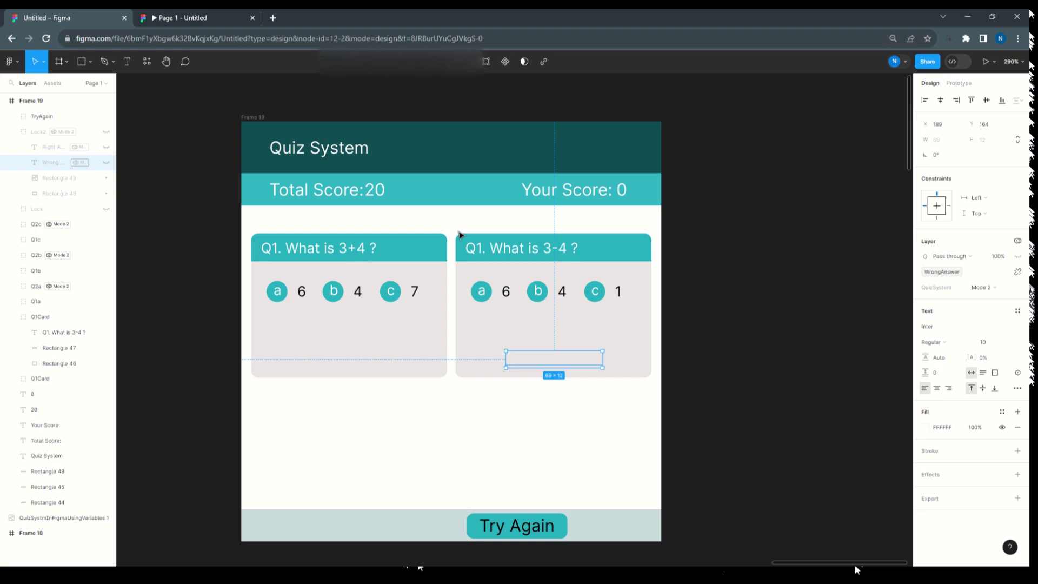
Shift the Try Again button 40 px left along the footer bar to X 121
left_click(545, 529)
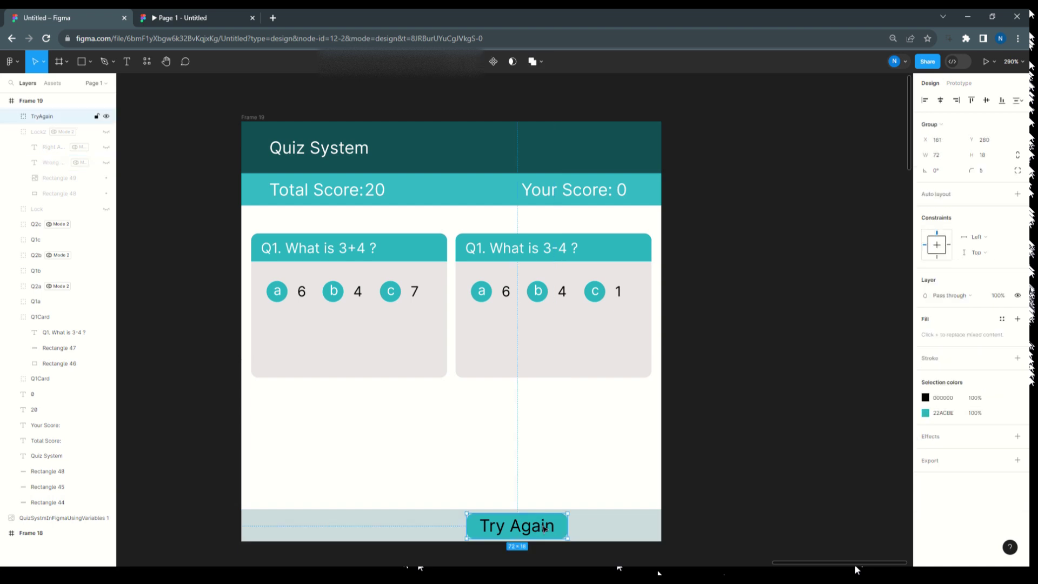
key("shift+Left")
key("shift+Left")
key("shift+Left")
key("shift+Left")
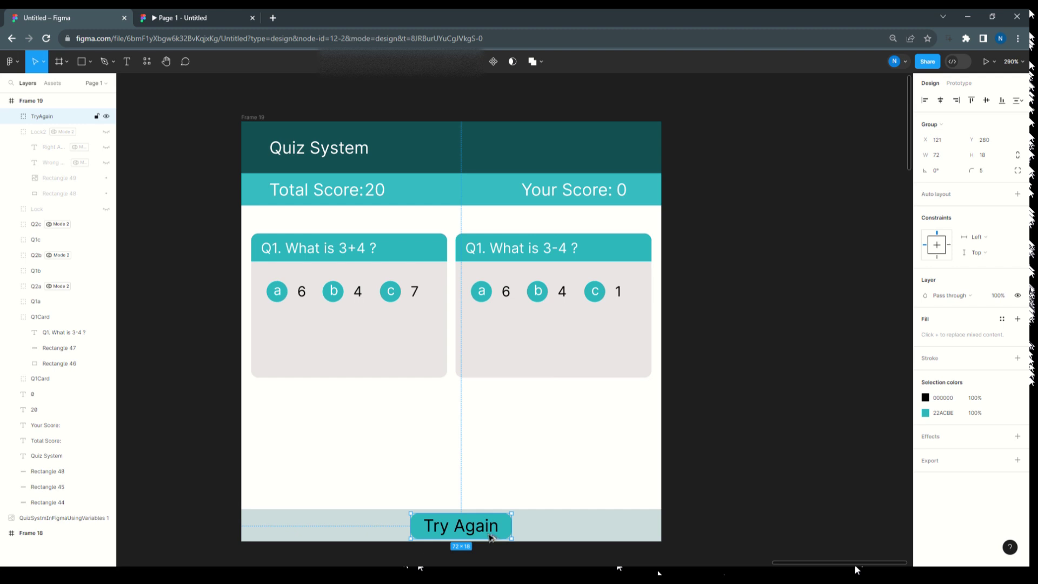
Duplicate the Try Again button to its right, change the copy's label to "Result" and centre the label on the button
left_click_drag(491, 537, 596, 537)
double_click(557, 533)
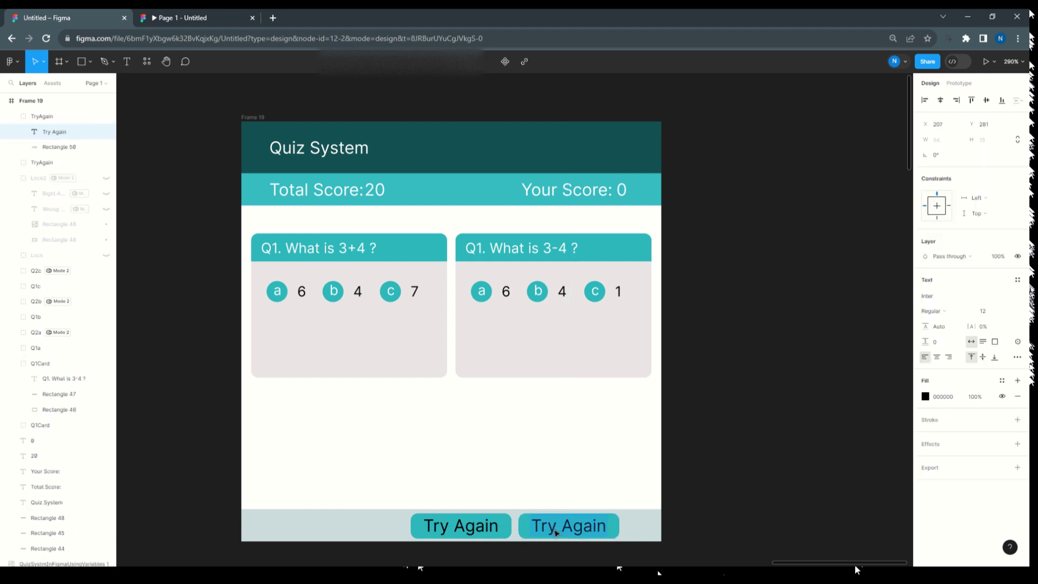
type("Re")
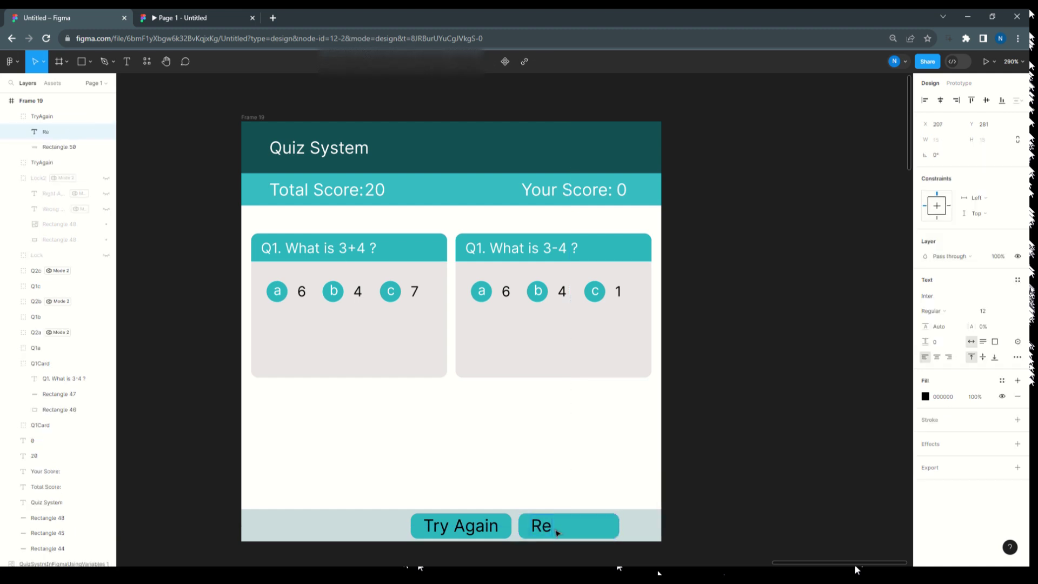
type("sult")
key("Escape")
left_click_drag(565, 528, 580, 527)
Recolour the Result button's rectangle to dark teal 10545D and its label to off-white F7F2F2
left_click(614, 534)
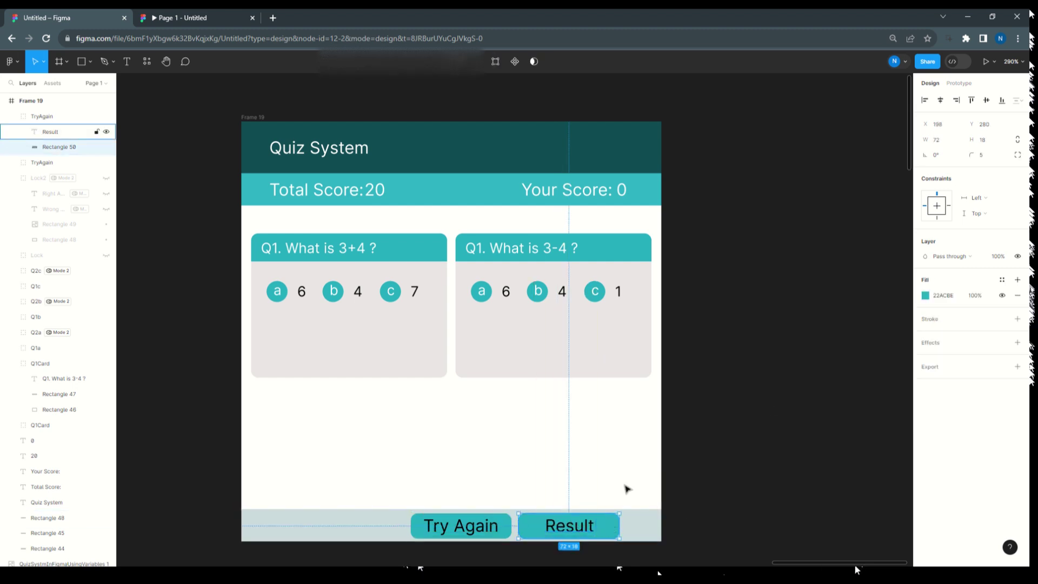
left_click(926, 296)
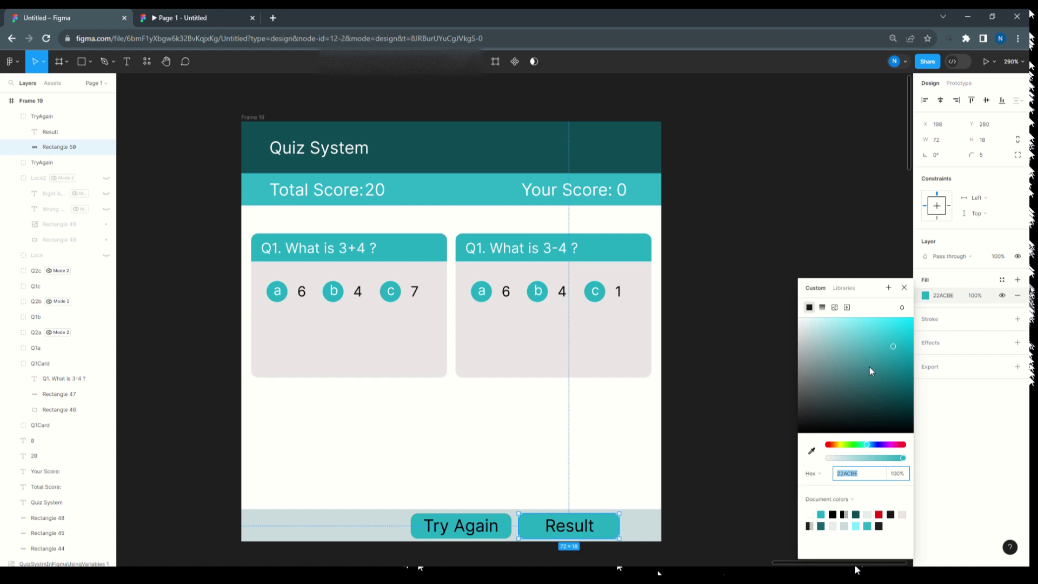
left_click(894, 390)
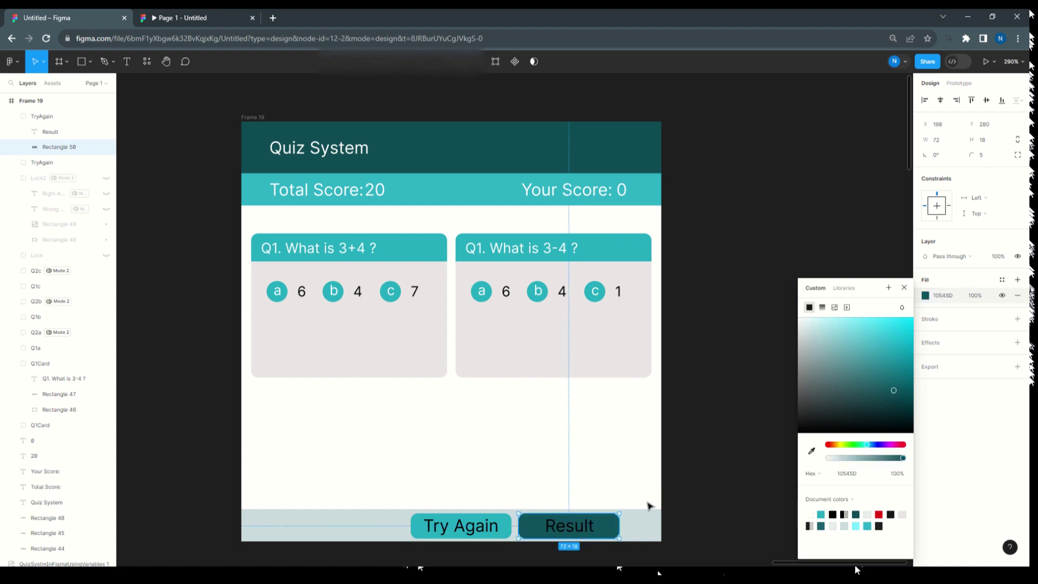
left_click(585, 533)
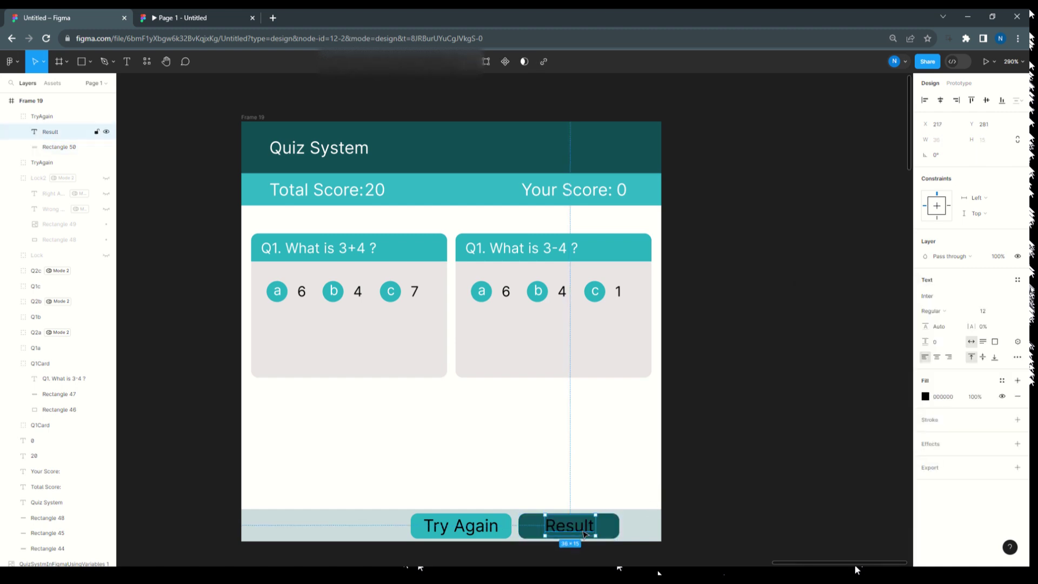
left_click(937, 397)
left_click(926, 398)
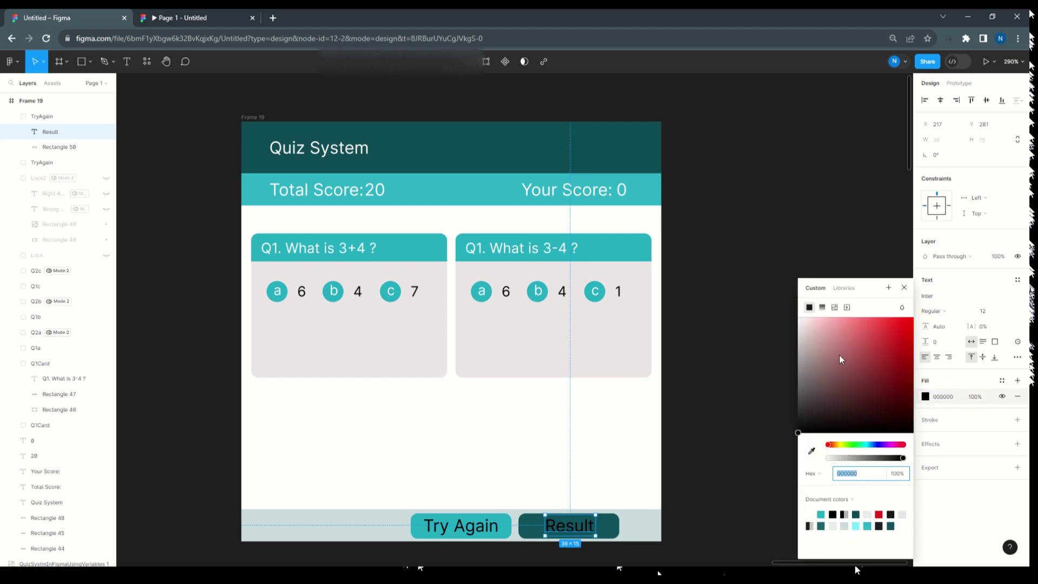
left_click(802, 324)
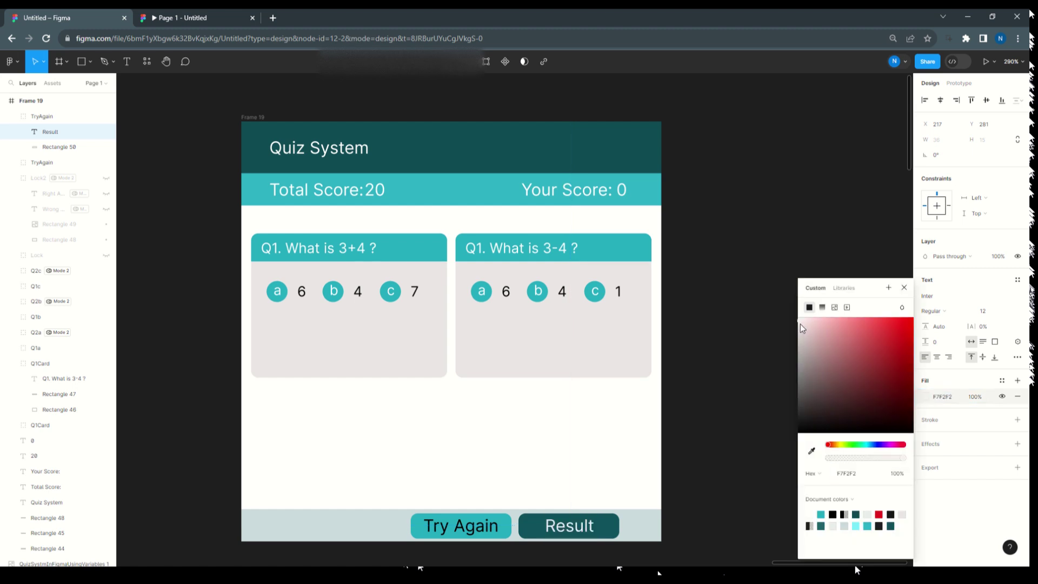
left_click(722, 404)
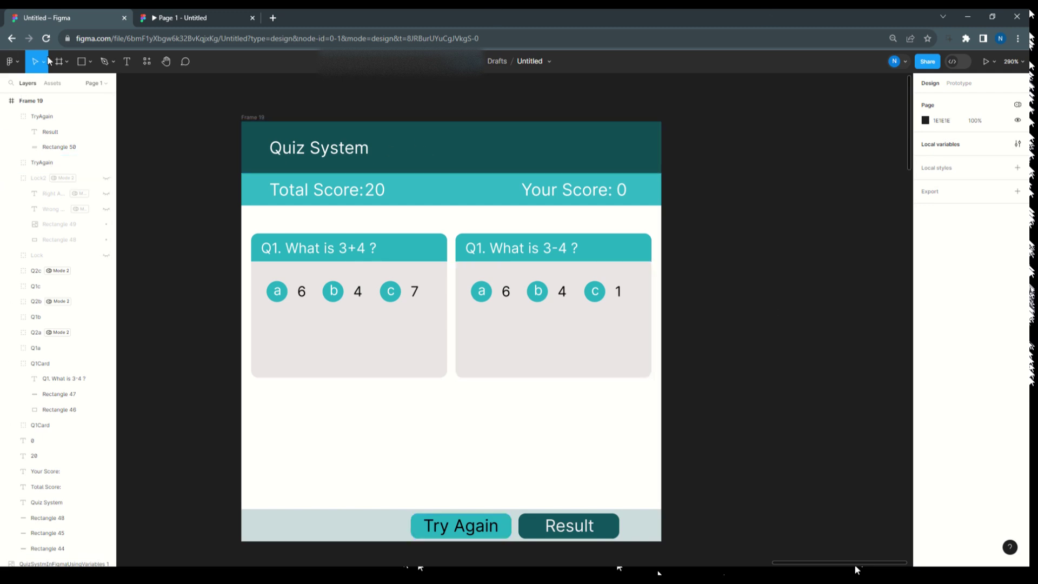
Draw a 300 × 37 rectangle covering the Quiz System header at the top of the frame
left_click(86, 63)
left_click(67, 84)
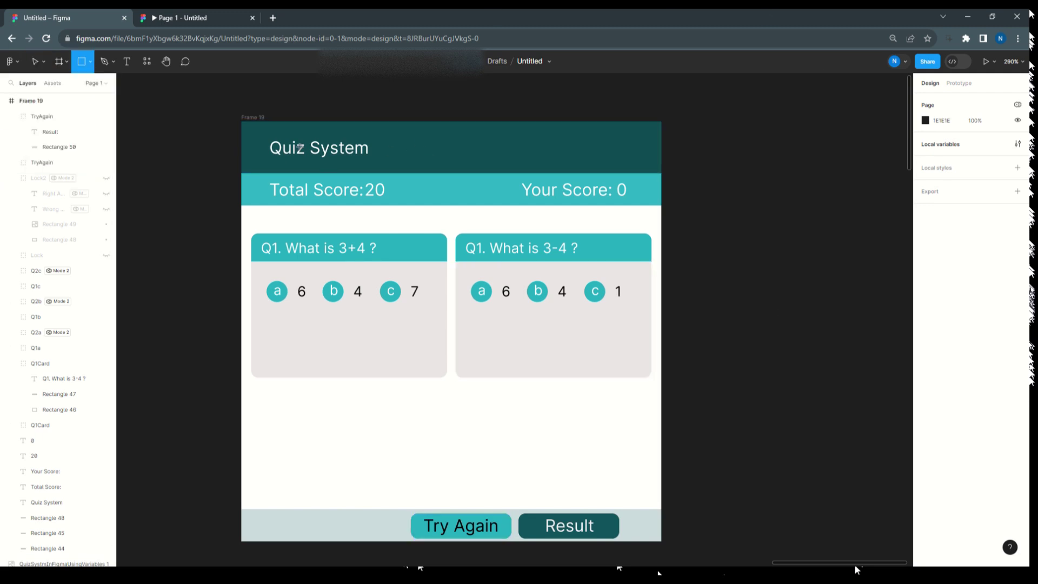
mouse_move(242, 121)
left_mouse_down()
mouse_move(268, 158)
mouse_move(660, 173)
left_mouse_up()
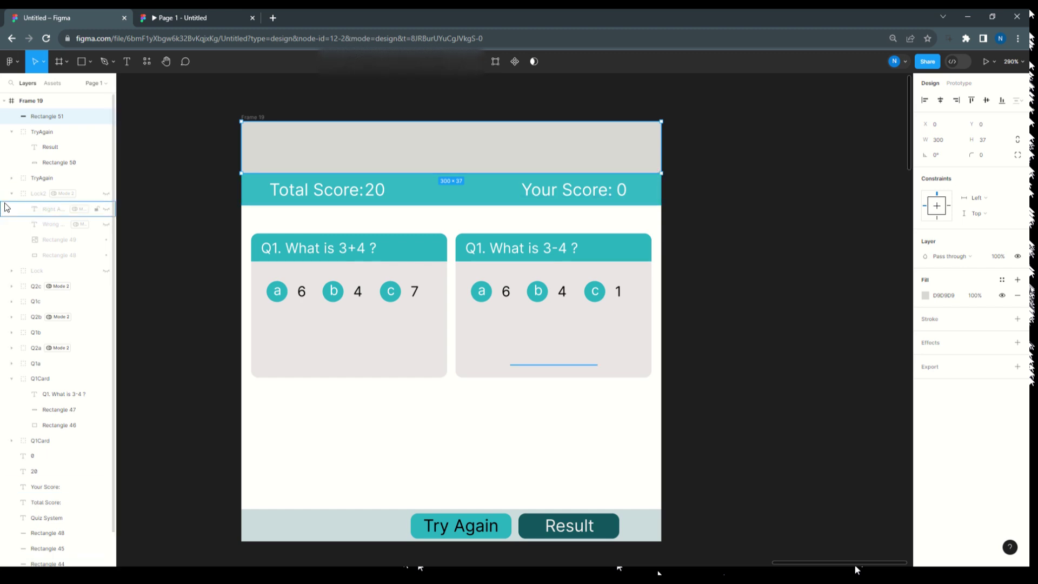
left_click(127, 61)
left_click(270, 142)
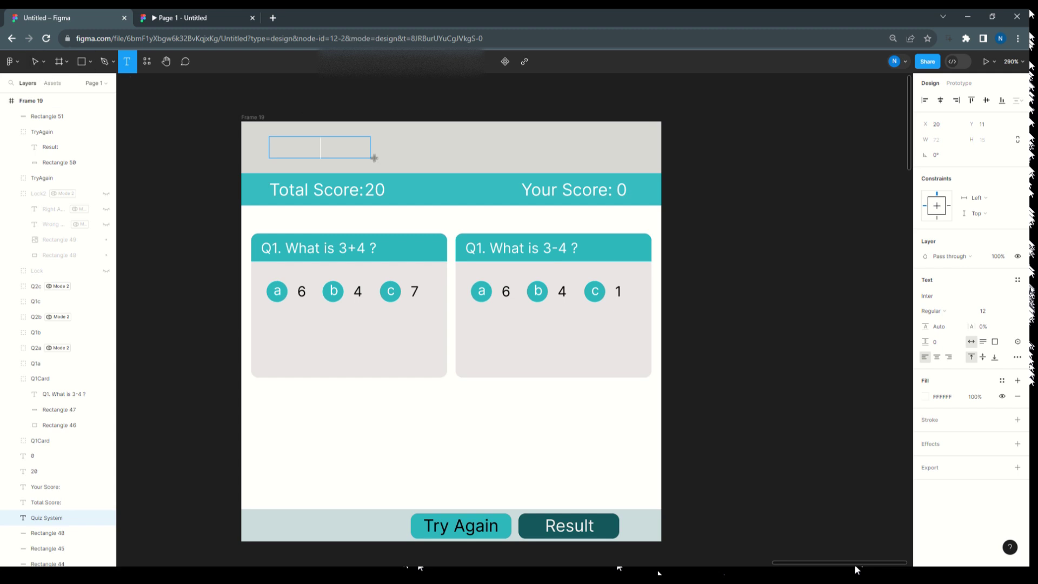
type("T")
left_click(33, 61)
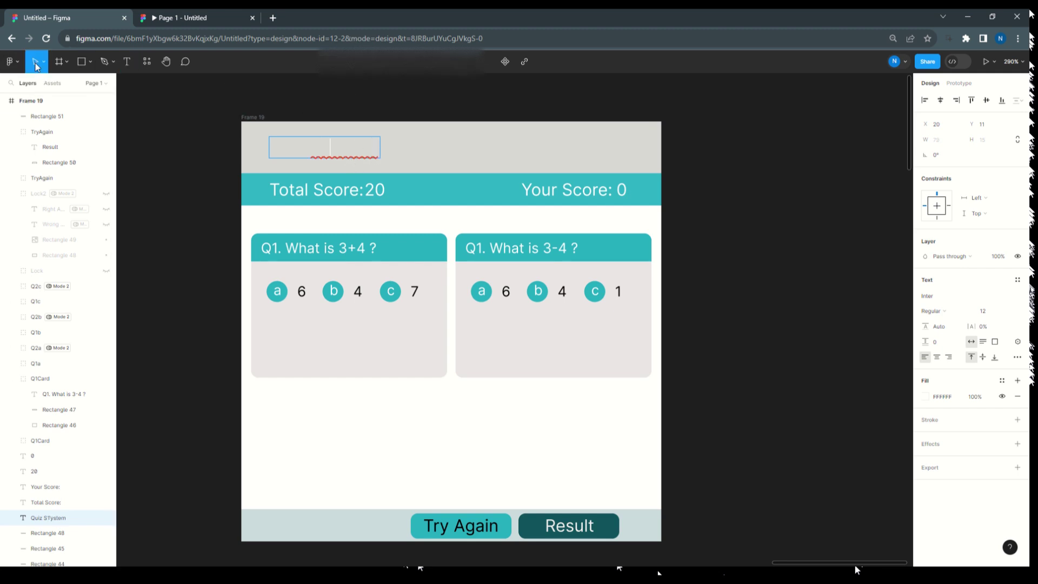
left_click(443, 139)
left_click_drag(443, 139, 453, 191)
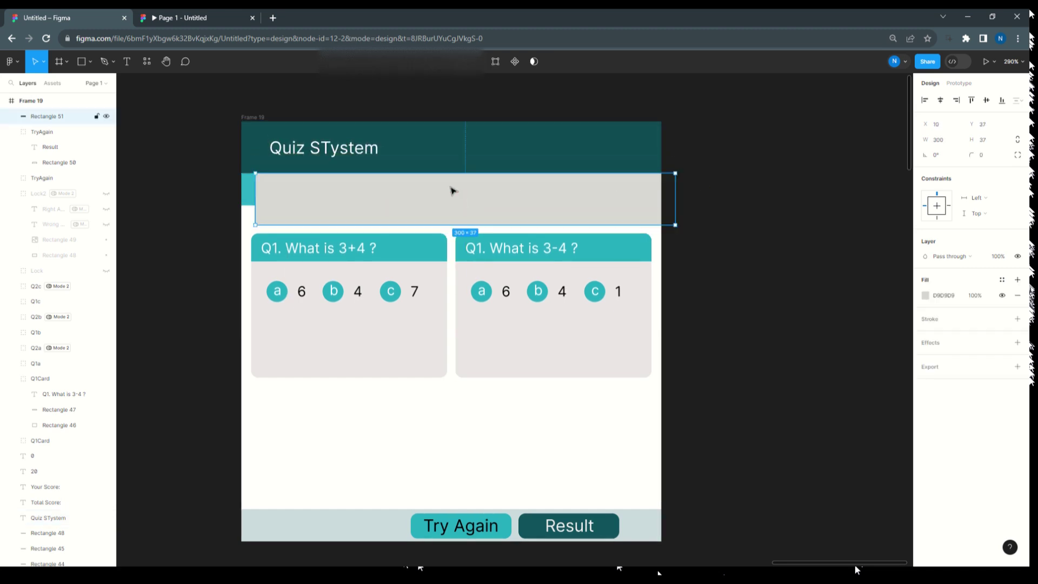
left_click(332, 149)
double_click(332, 149)
left_click(331, 150)
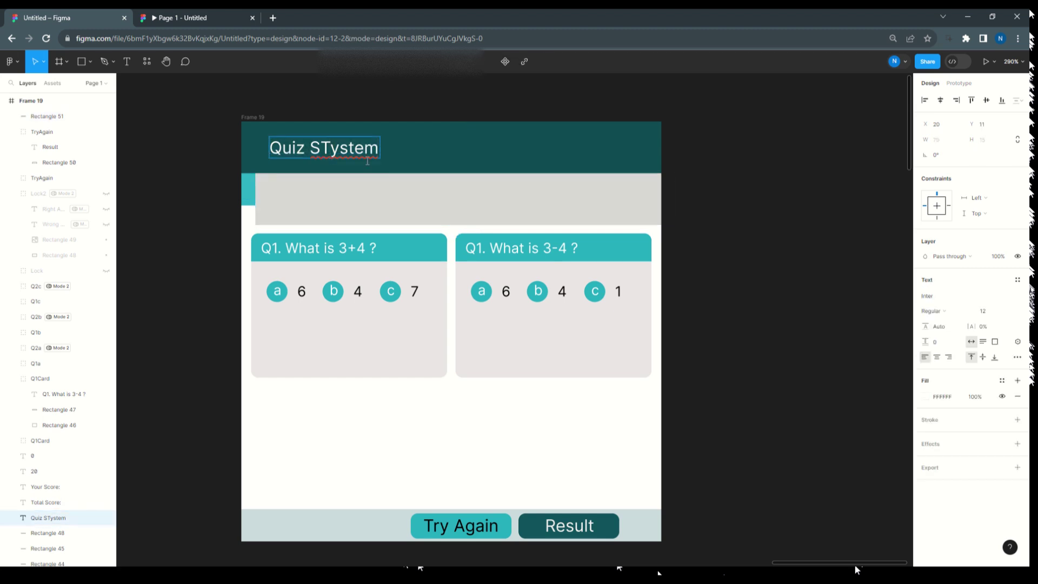
key("BackSpace")
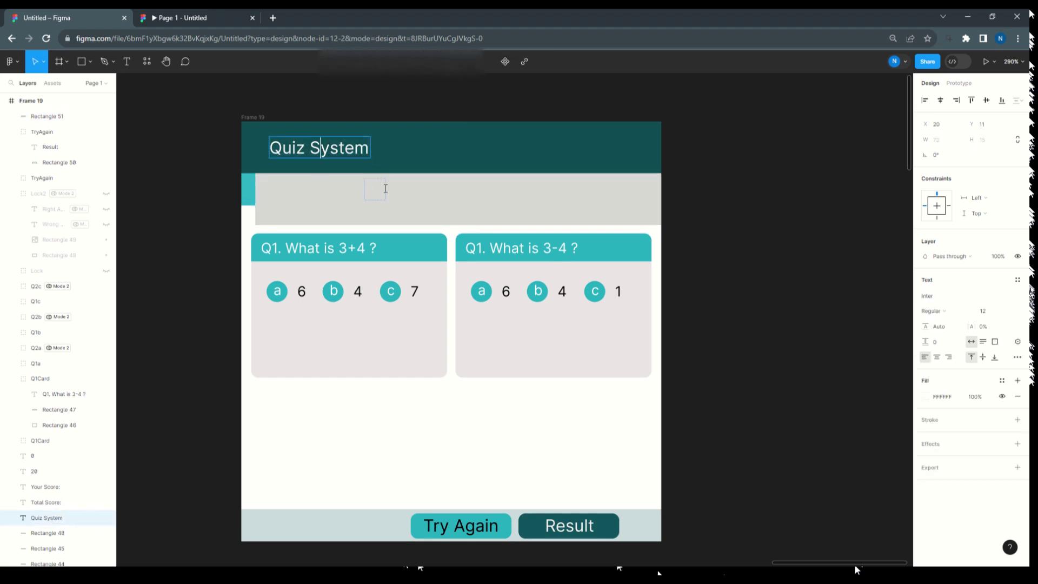
key("Escape")
Move the grey rectangle back over the Quiz System header and widen it to 303 so it reaches the frame's right edge
left_click(436, 193)
left_click_drag(436, 193, 433, 146)
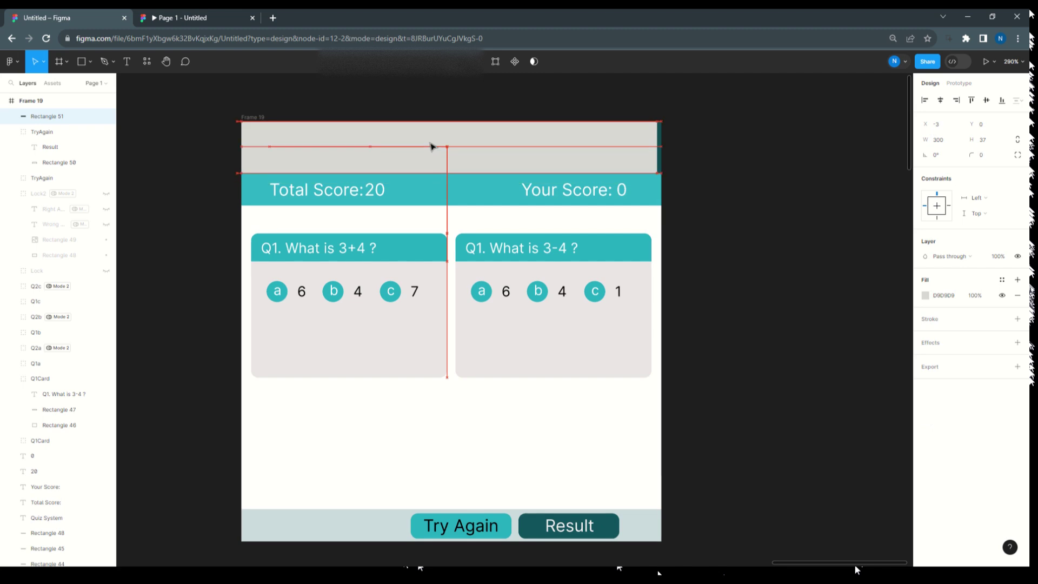
left_click_drag(359, 148, 362, 148)
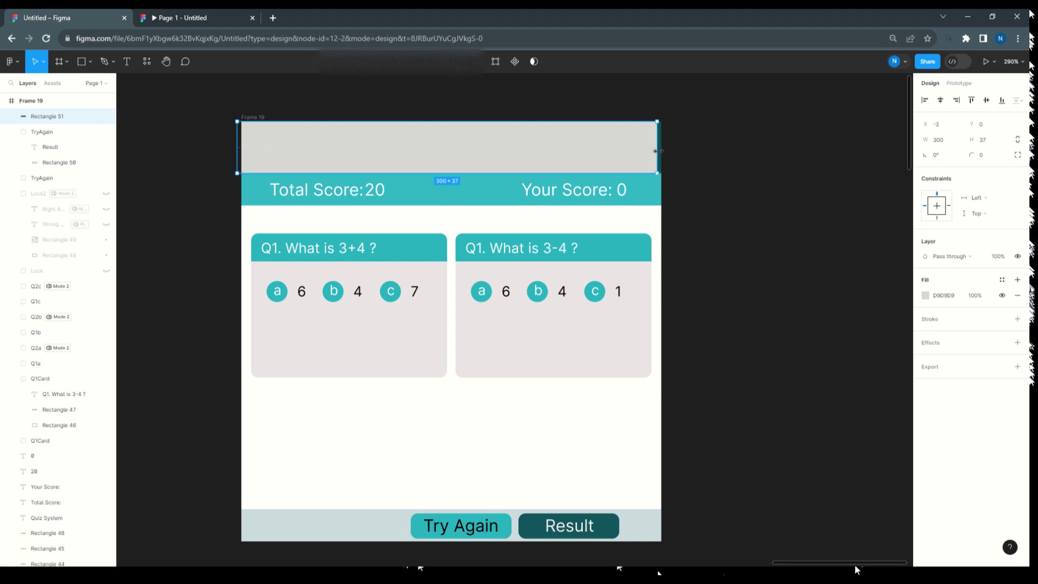
left_click_drag(659, 151, 663, 151)
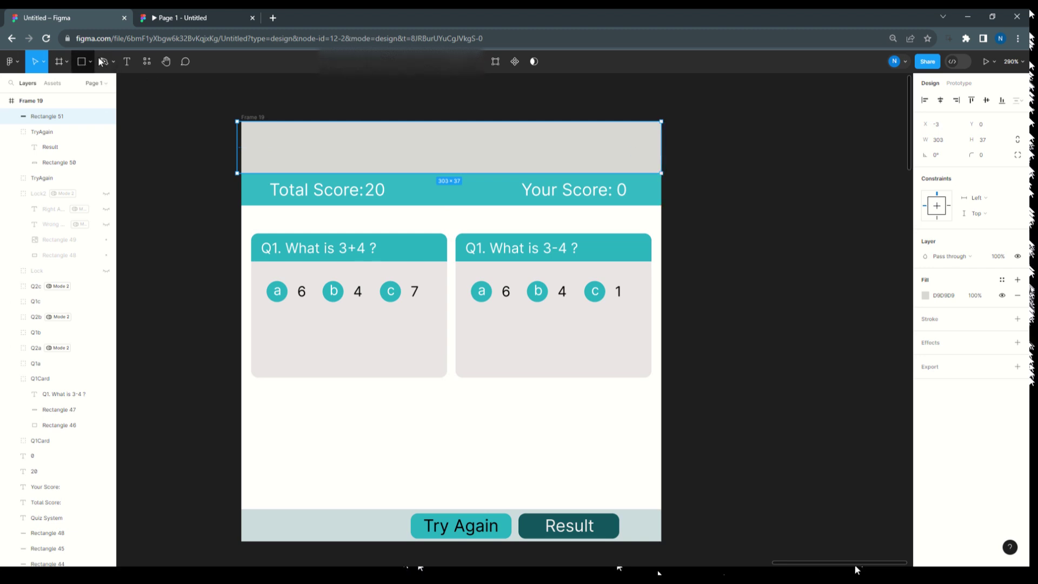
left_click(166, 109)
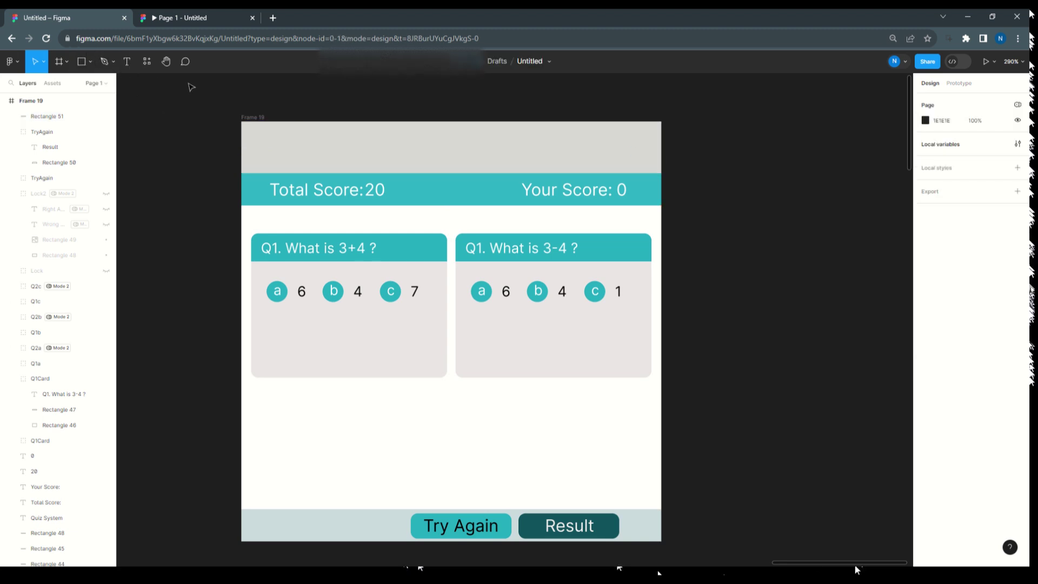
Add the text "Well done" on the grey header rectangle and position it near the centre at about X 122, Y 14
left_click(127, 61)
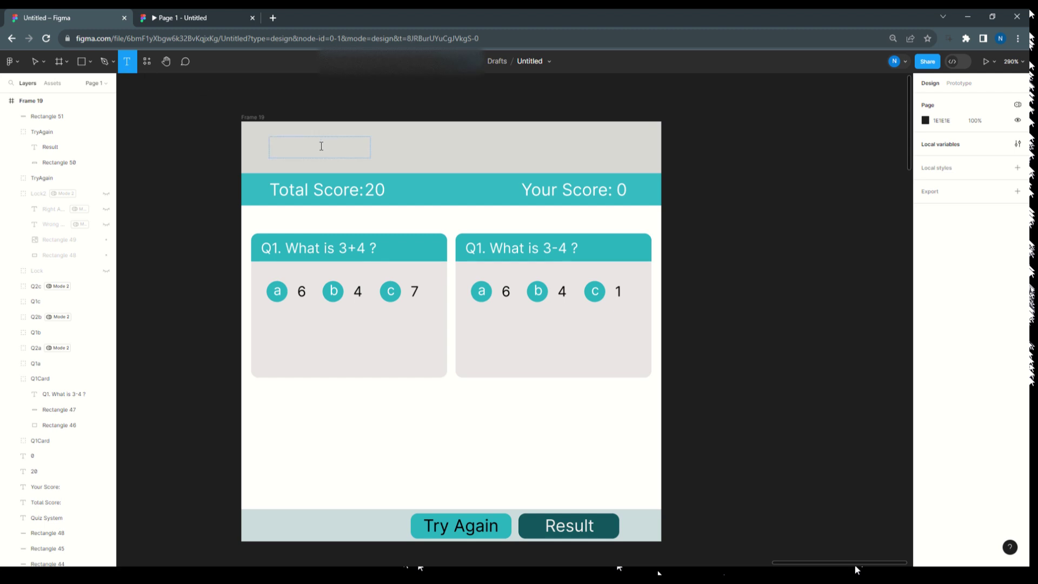
left_click(421, 149)
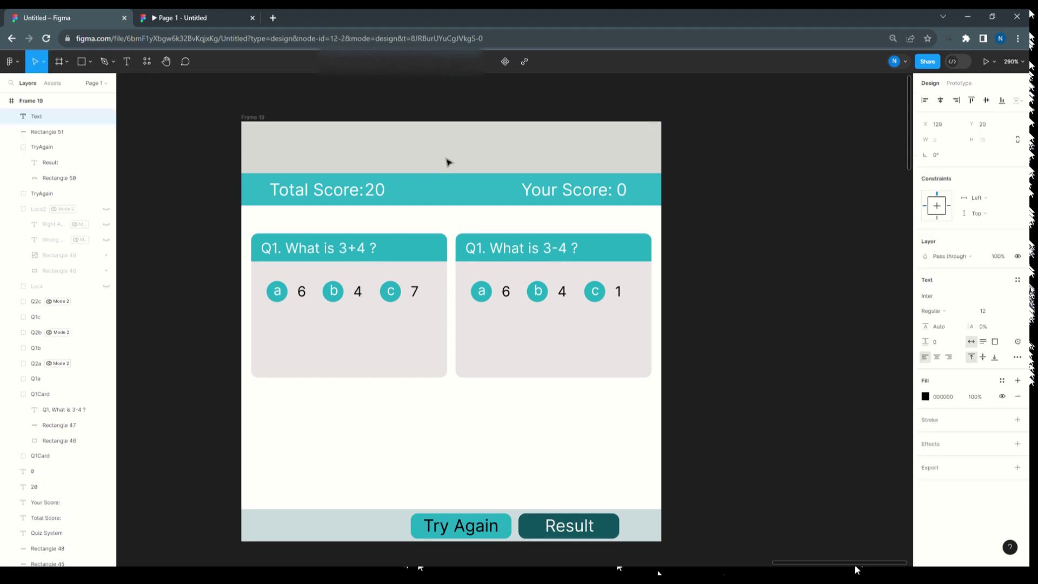
type("W")
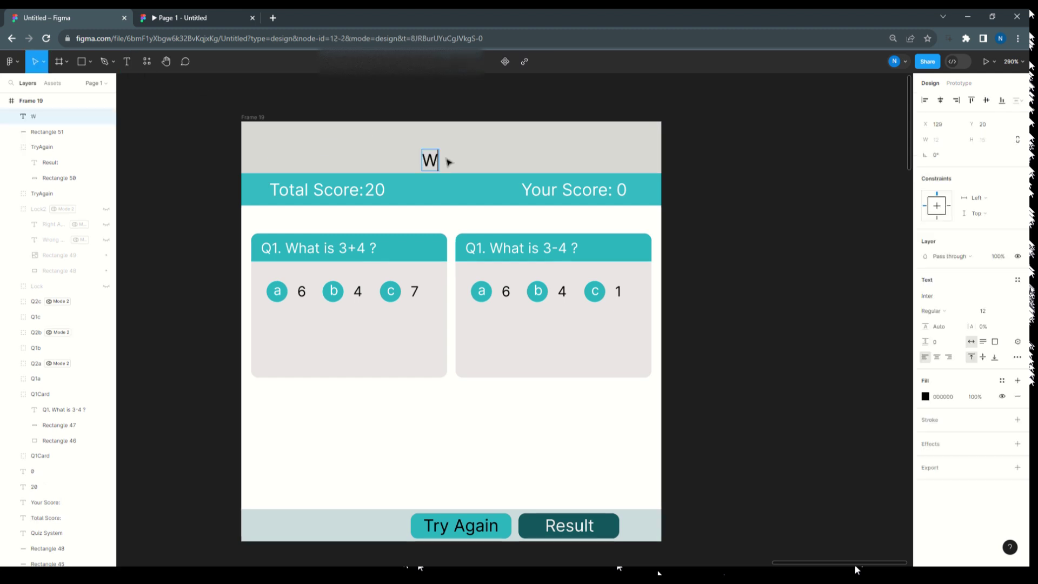
type("ell")
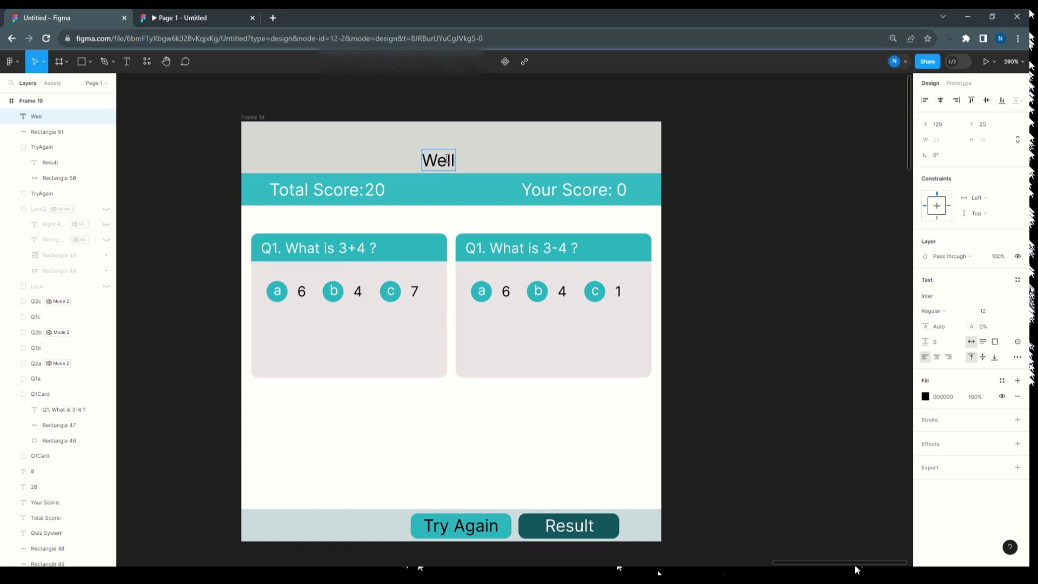
type("done")
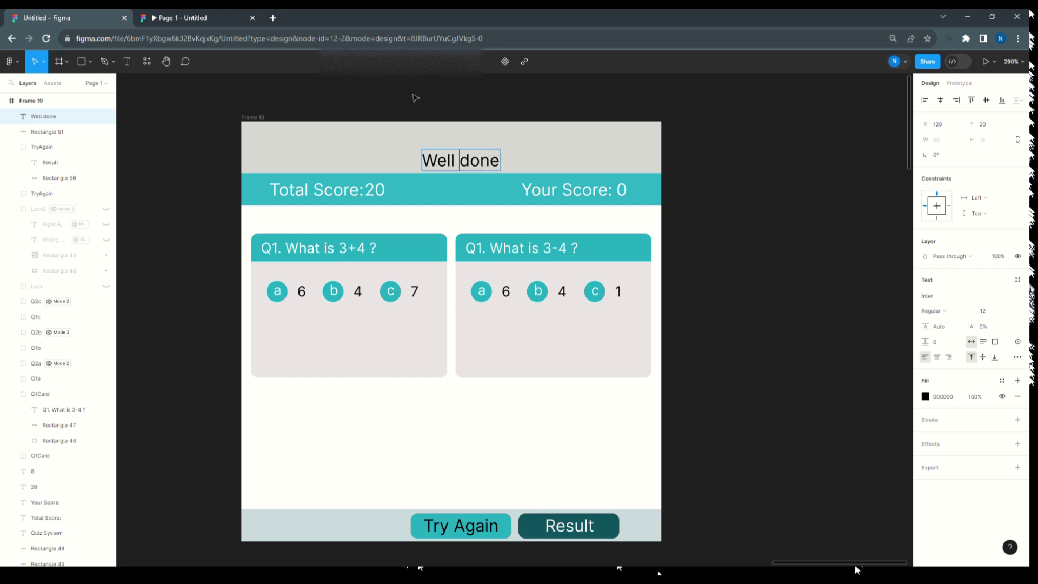
key("Escape")
left_click_drag(453, 160, 444, 156)
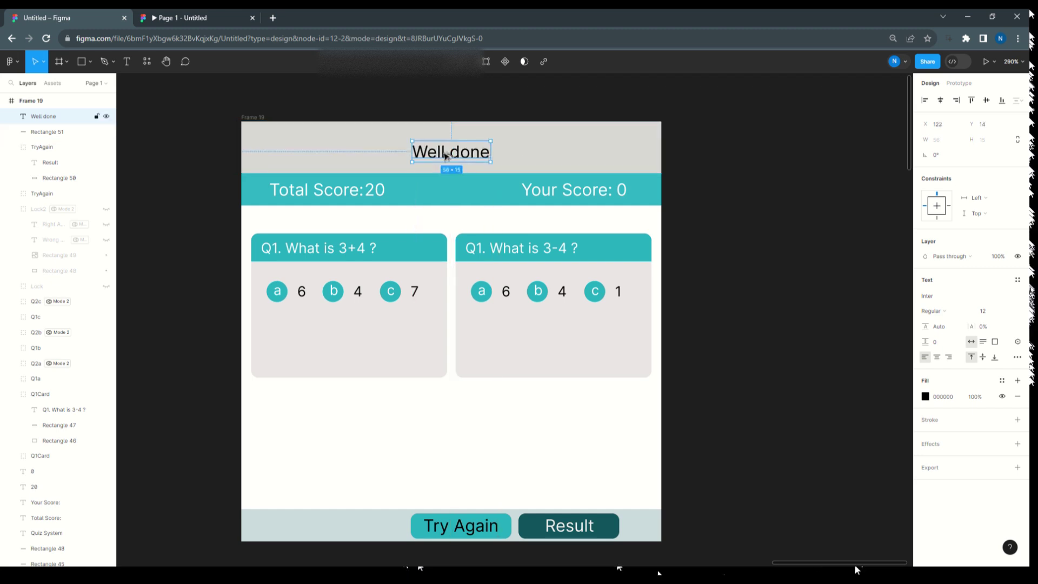
Duplicate the "Well done" text, change the copy to "Try Again" and place it over the original at about X 121, Y 14
left_click_drag(450, 155, 530, 155)
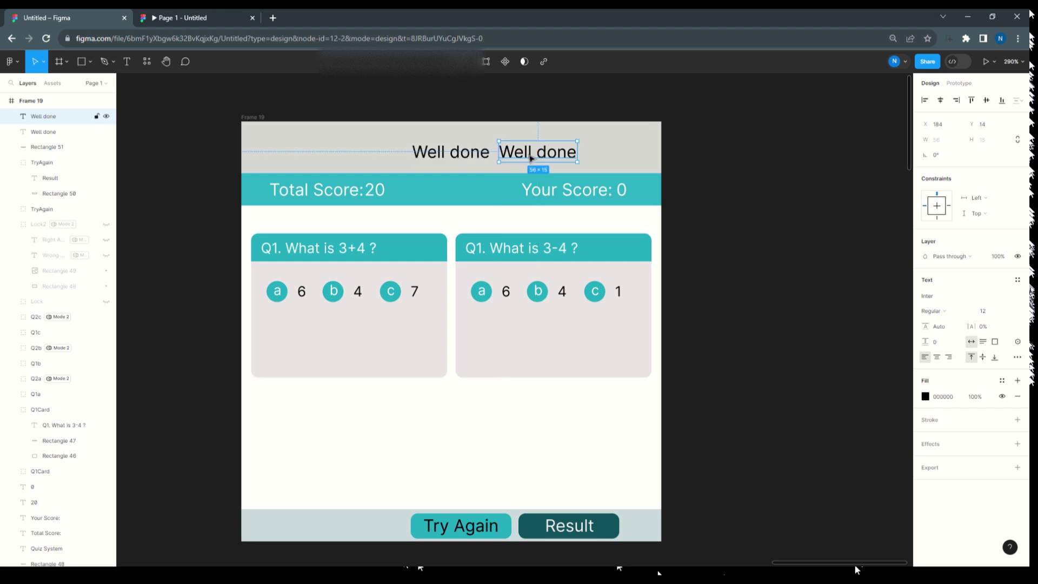
double_click(529, 154)
type("Try")
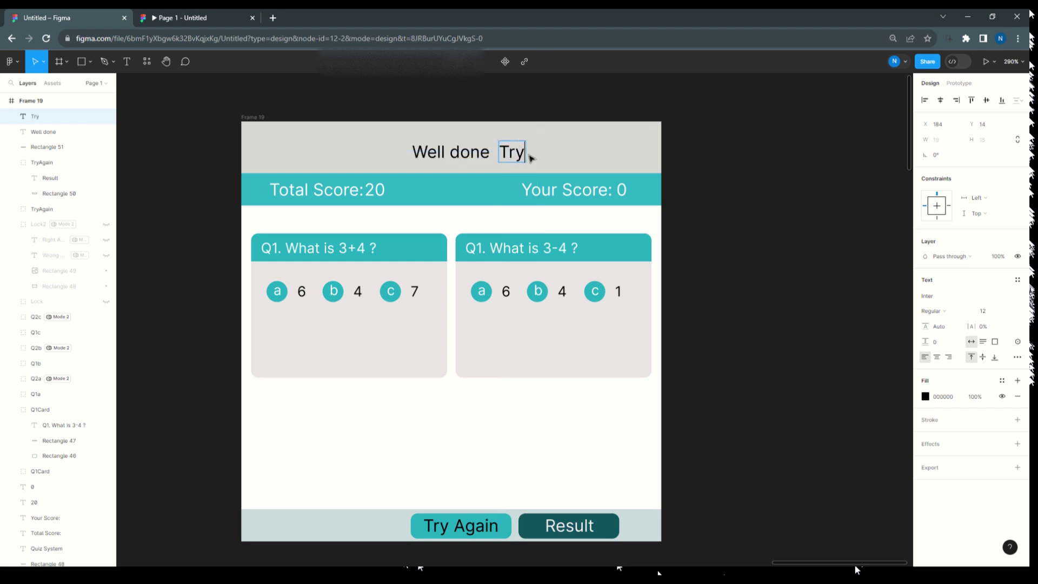
type(" Again")
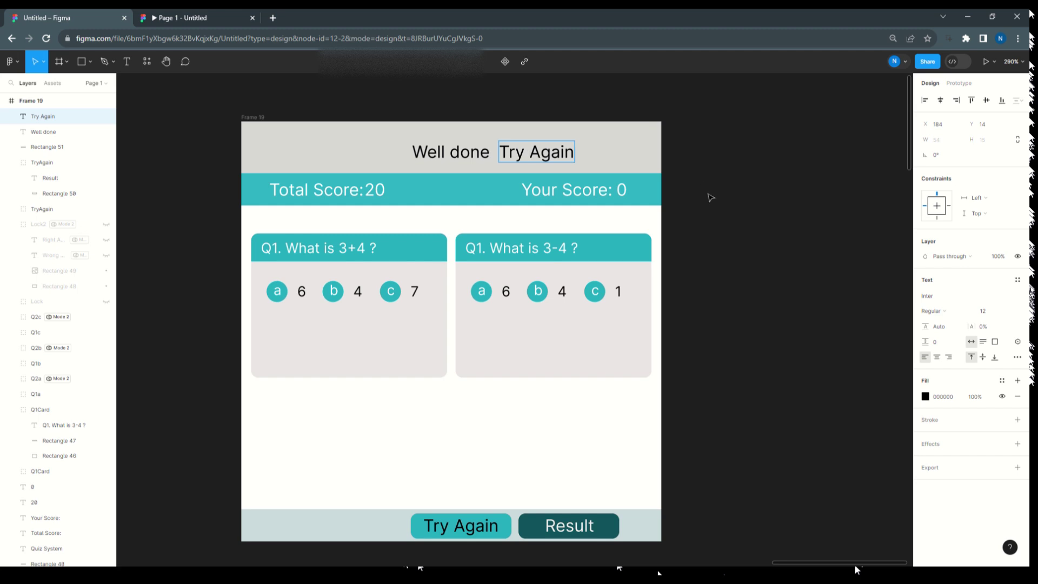
key("Escape")
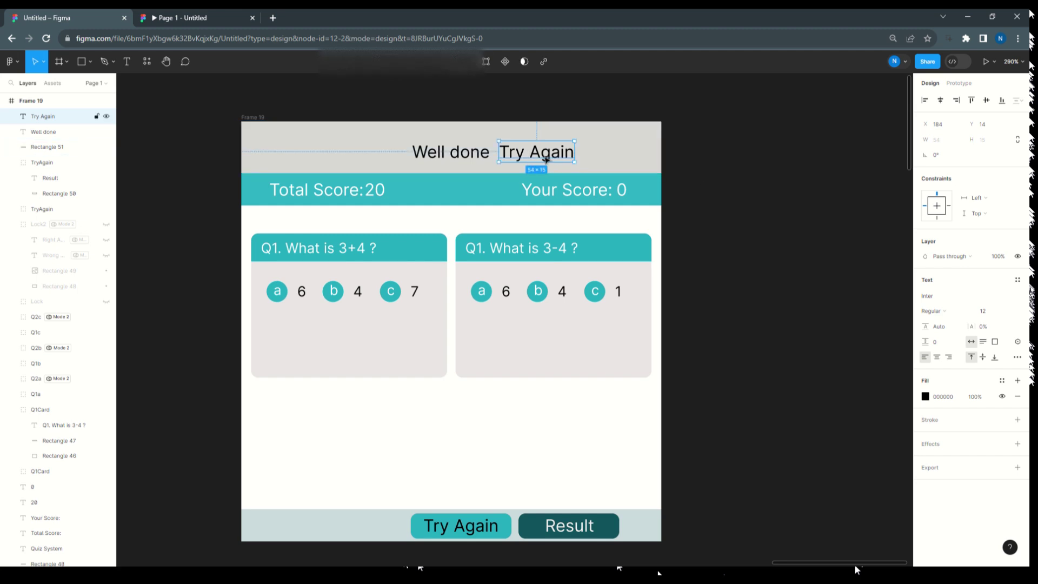
left_click_drag(534, 163, 458, 158)
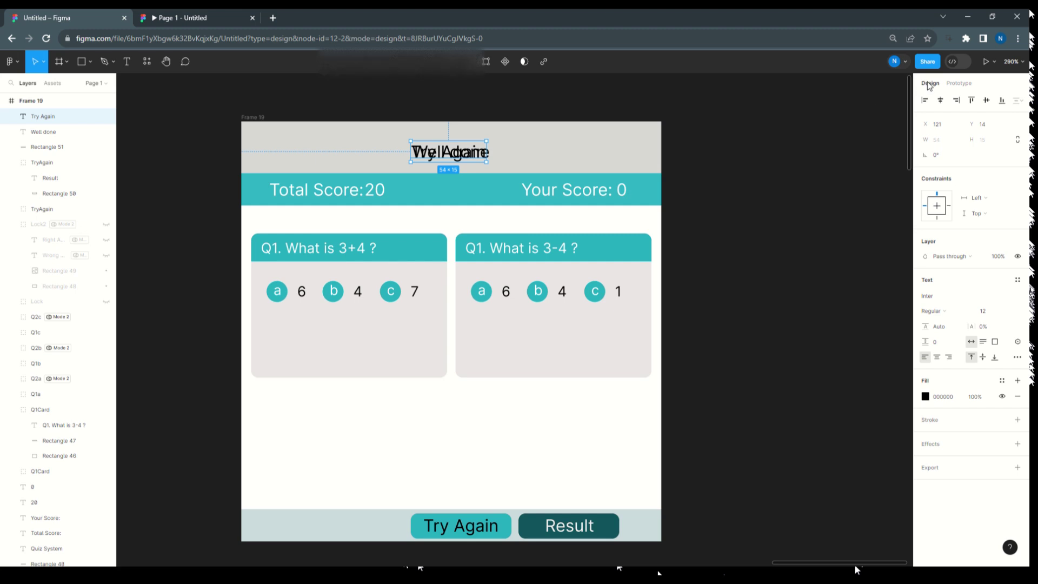
Add a Boolean variable named TryAgain to the QuizScore variable collection
left_click(779, 138)
left_click(929, 146)
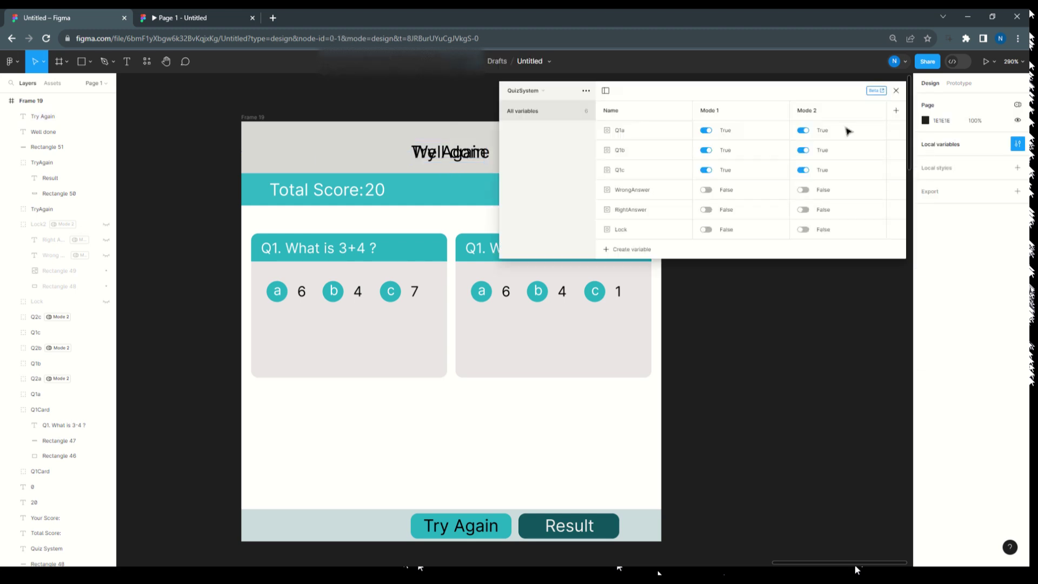
left_click(546, 92)
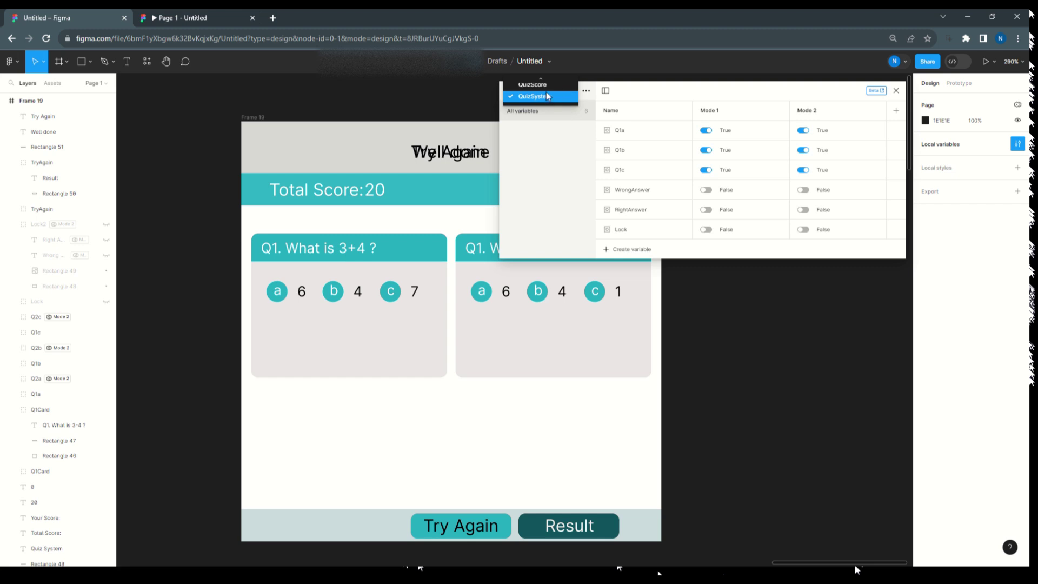
left_click(546, 87)
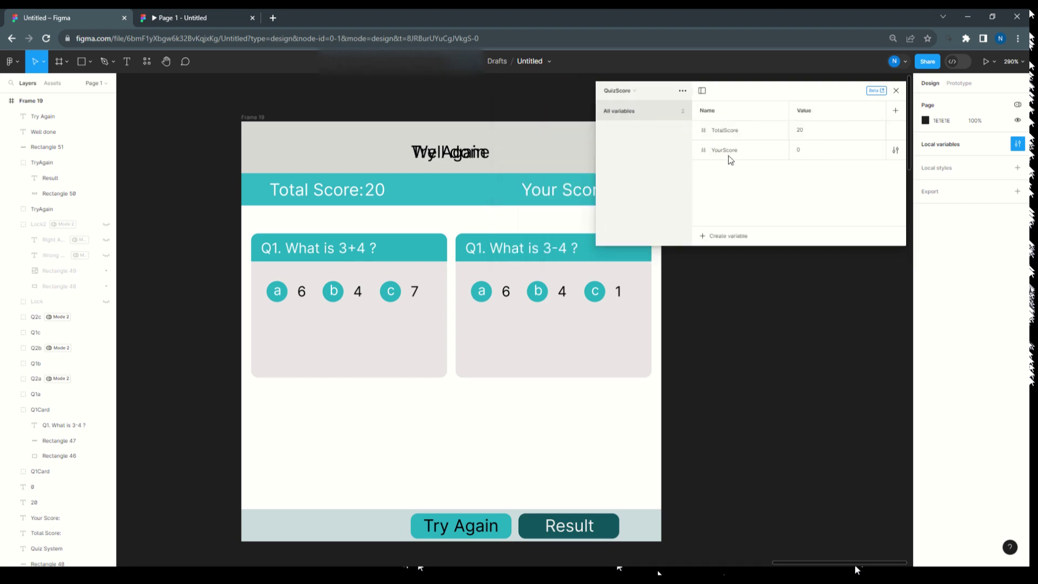
left_click(731, 237)
left_click(730, 291)
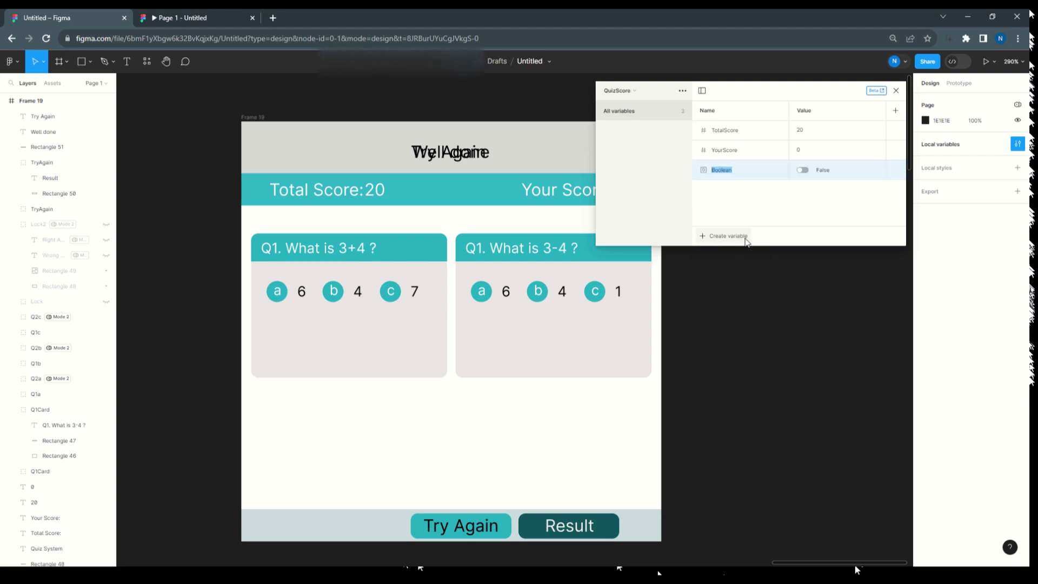
type("TryAgain")
Add two more Boolean variables named "Well Done" and "Score Panel" to the QuizScore collection and close the local variables
left_click(747, 237)
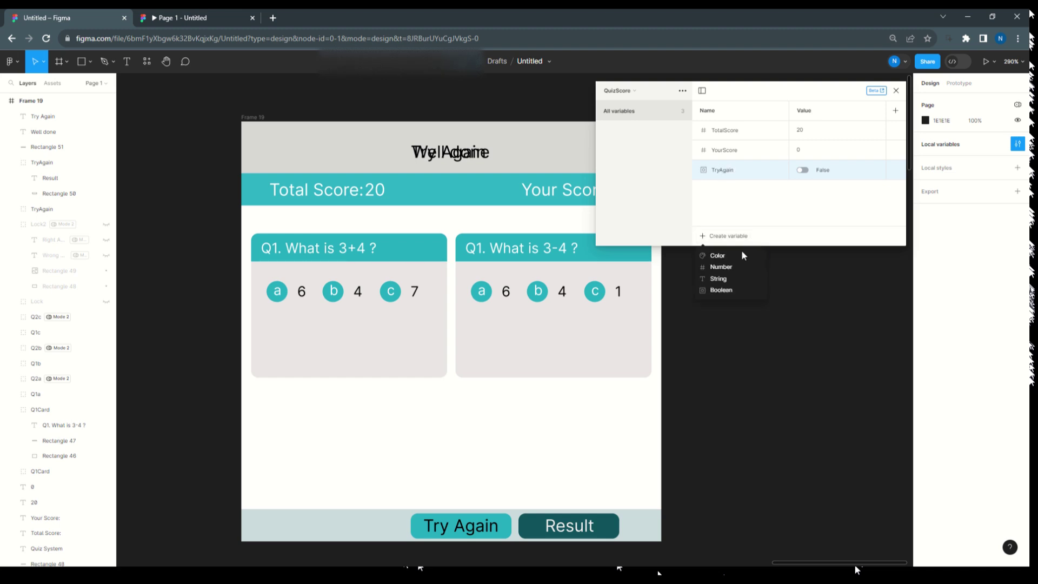
left_click(730, 291)
type("W")
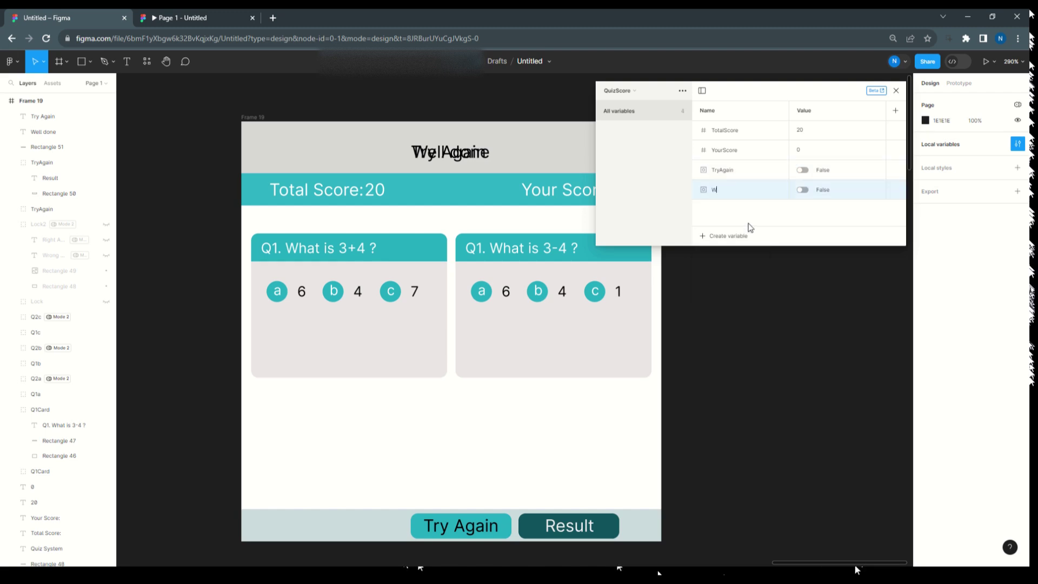
type("ell Done")
left_click(741, 236)
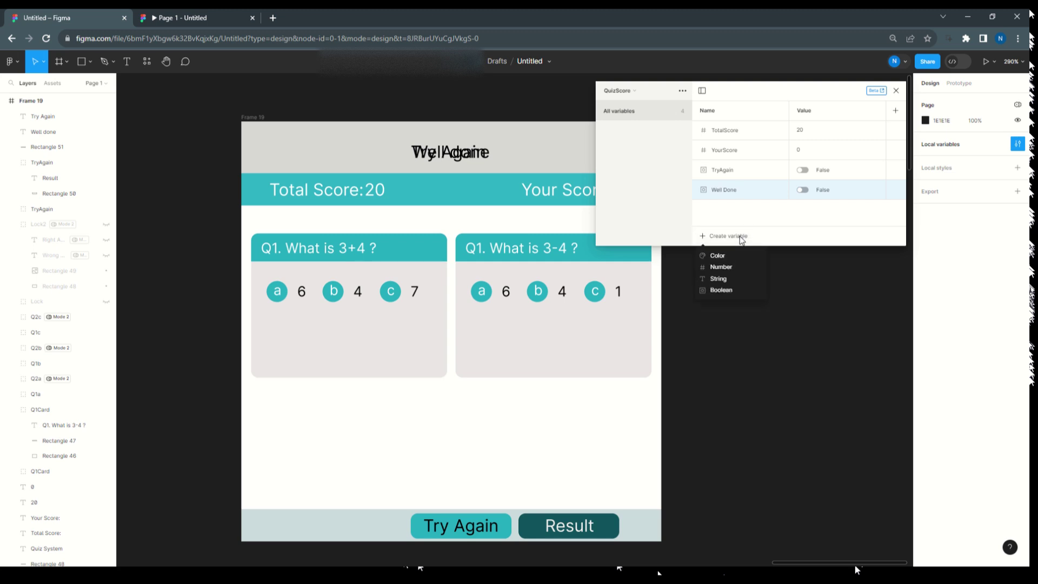
left_click(735, 289)
type("Score Panel")
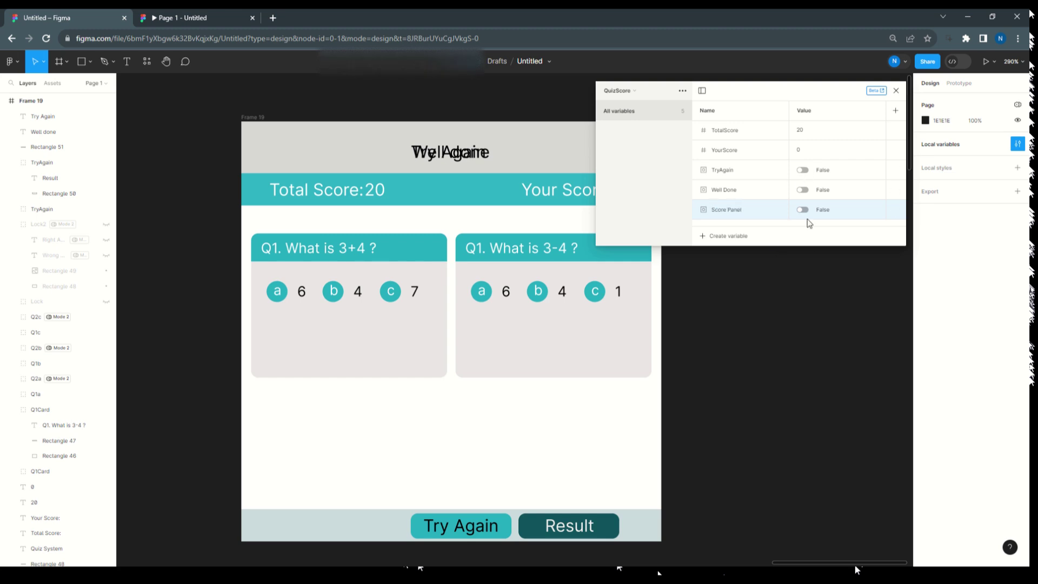
left_click(896, 90)
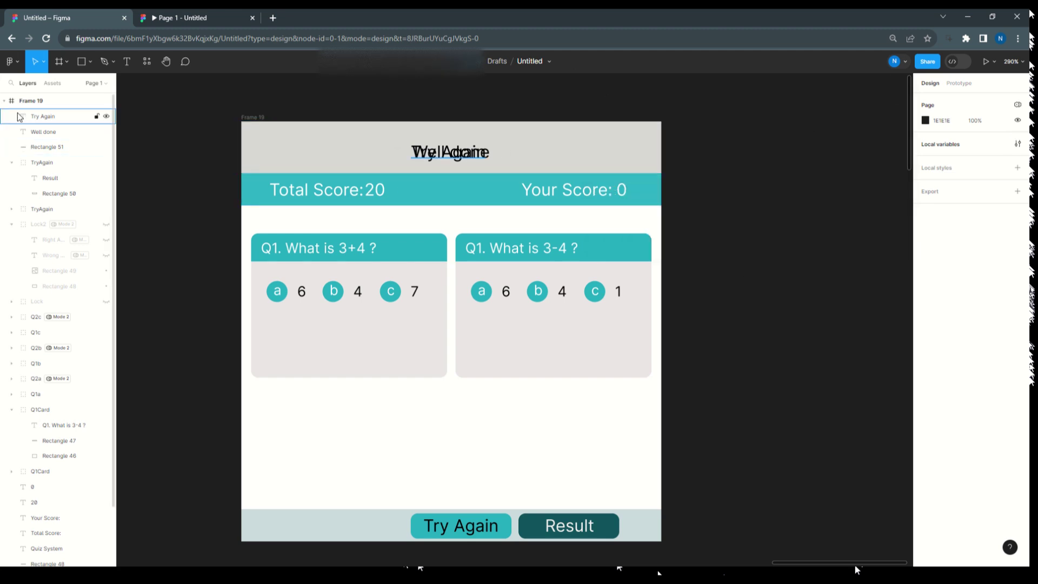
Change the fill of the grey header rectangle, Rectangle 51, to bright cyan 13E3FF
left_click(45, 149)
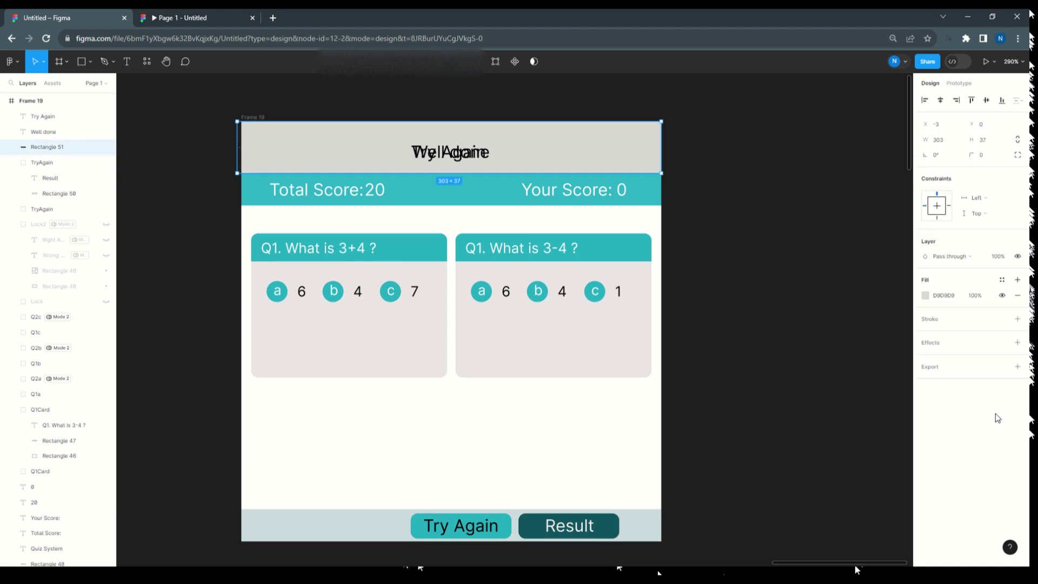
left_click(933, 297)
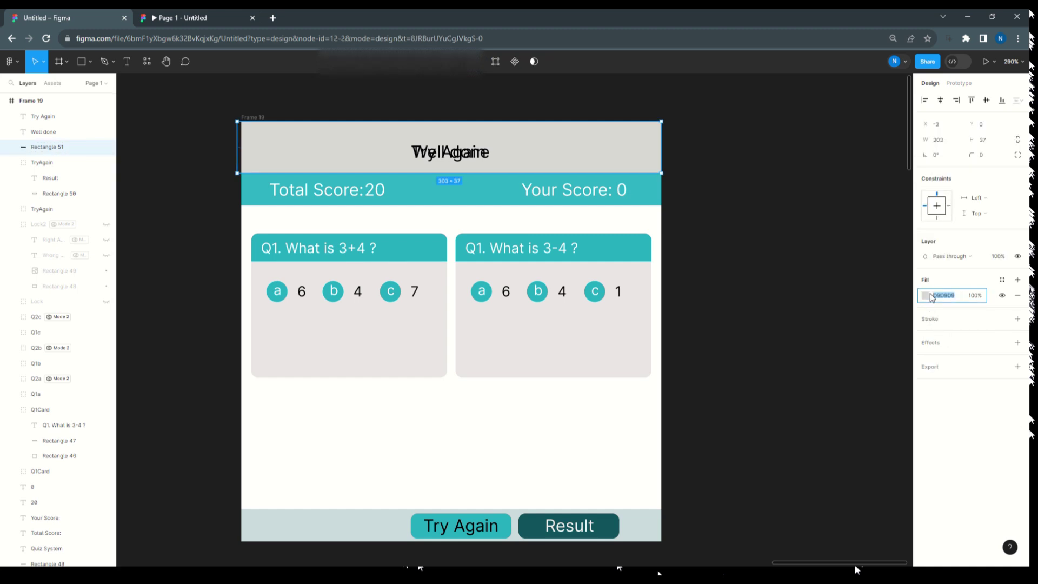
left_click(926, 296)
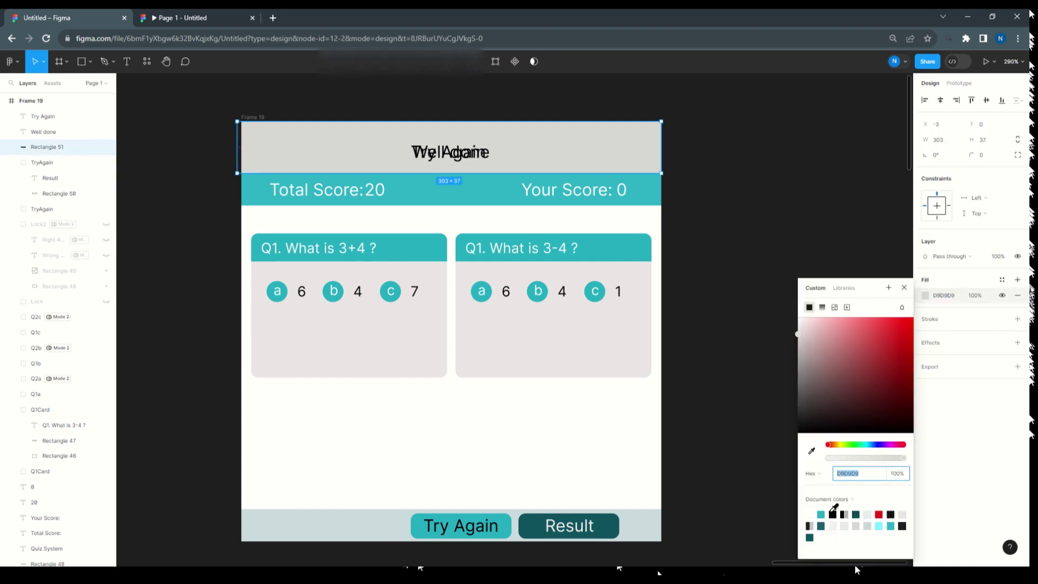
left_click(821, 514)
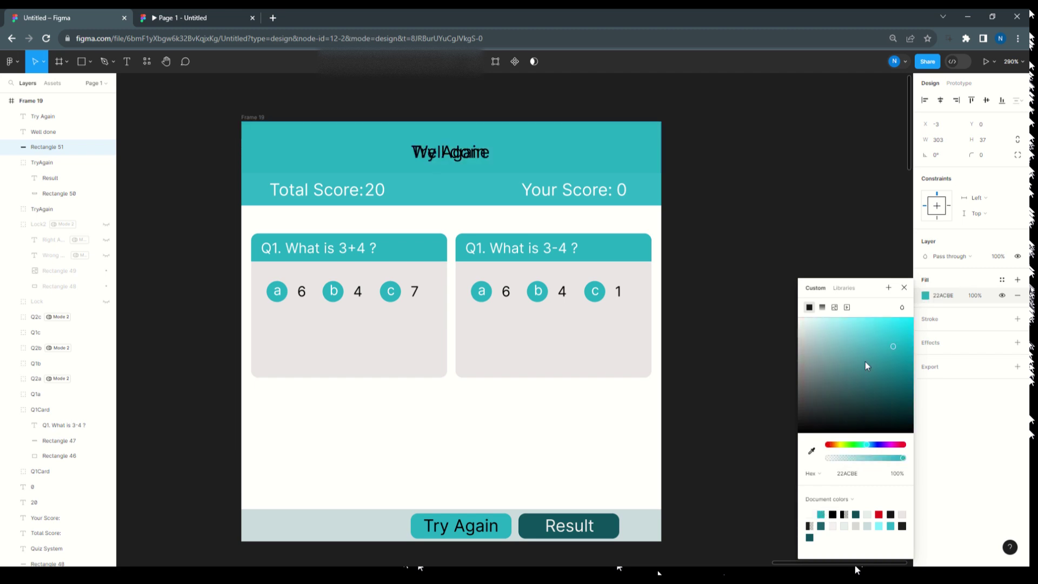
left_click_drag(881, 342, 905, 319)
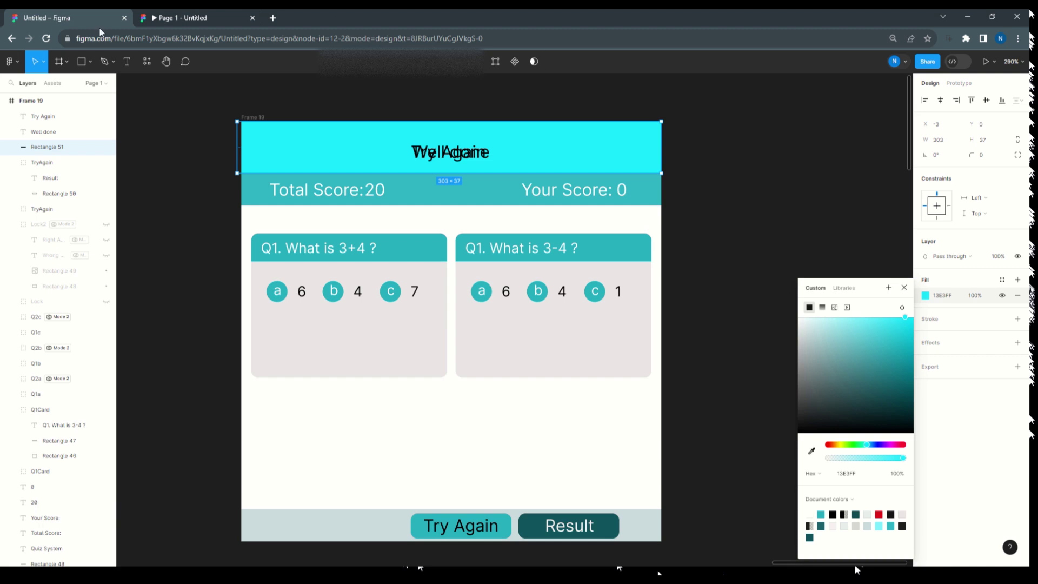
Group the Try Again text, Well done text and Rectangle 51, and name the group ScorePanelResult
left_click(38, 133, "shift")
left_click(43, 122, "shift")
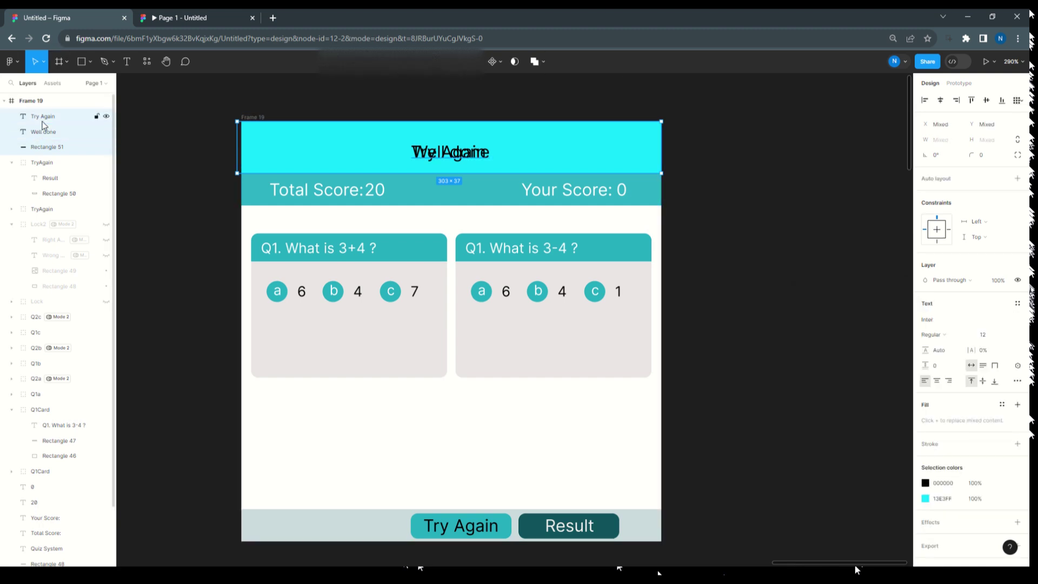
key("ctrl+g")
double_click(42, 117)
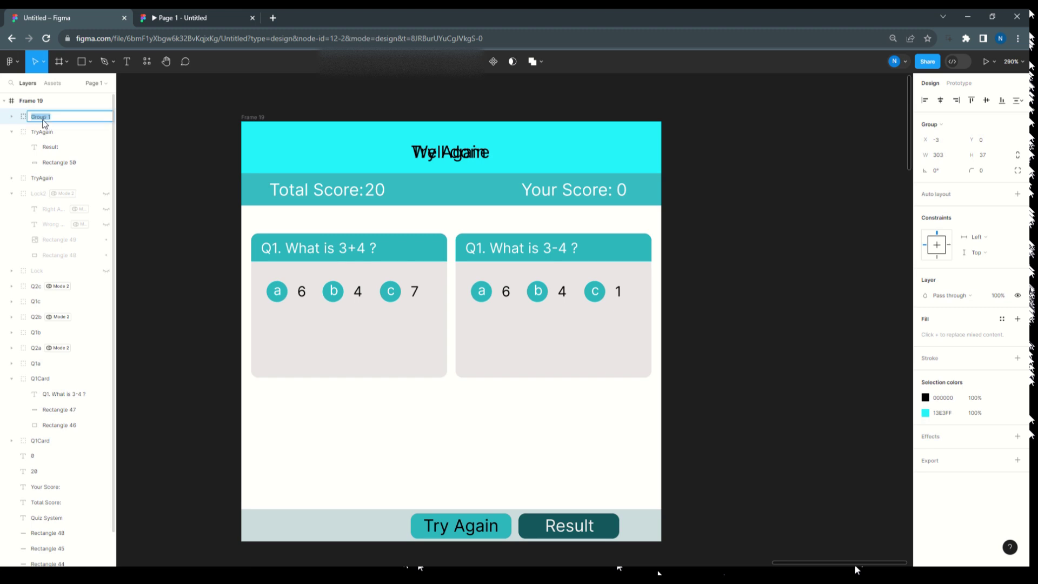
type("ScorePanelResult")
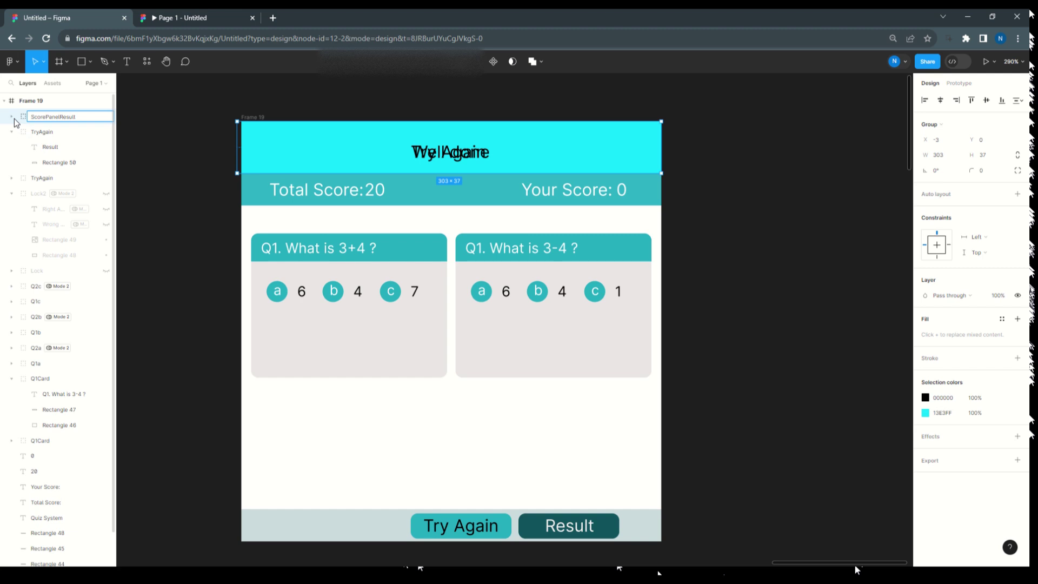
Bind the visibility of the Try Again text inside ScorePanelResult to the TryAgain variable
left_click(12, 117)
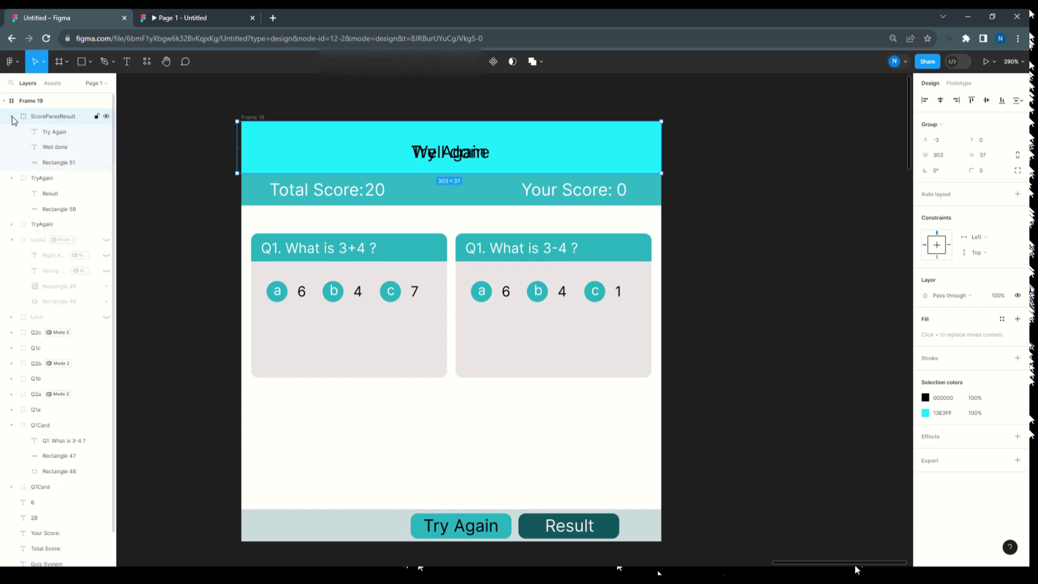
left_click(52, 133)
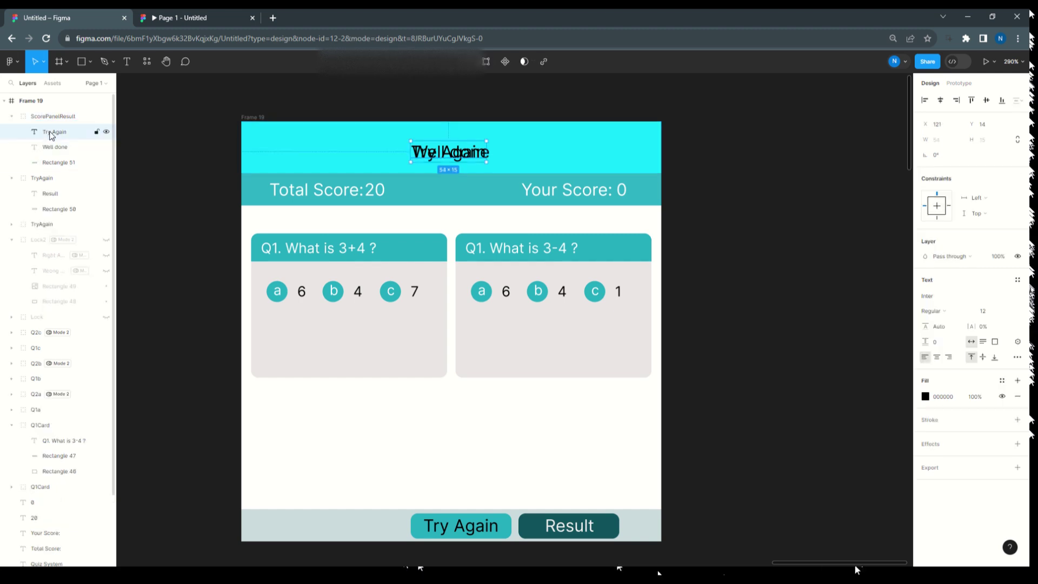
left_click(1019, 257)
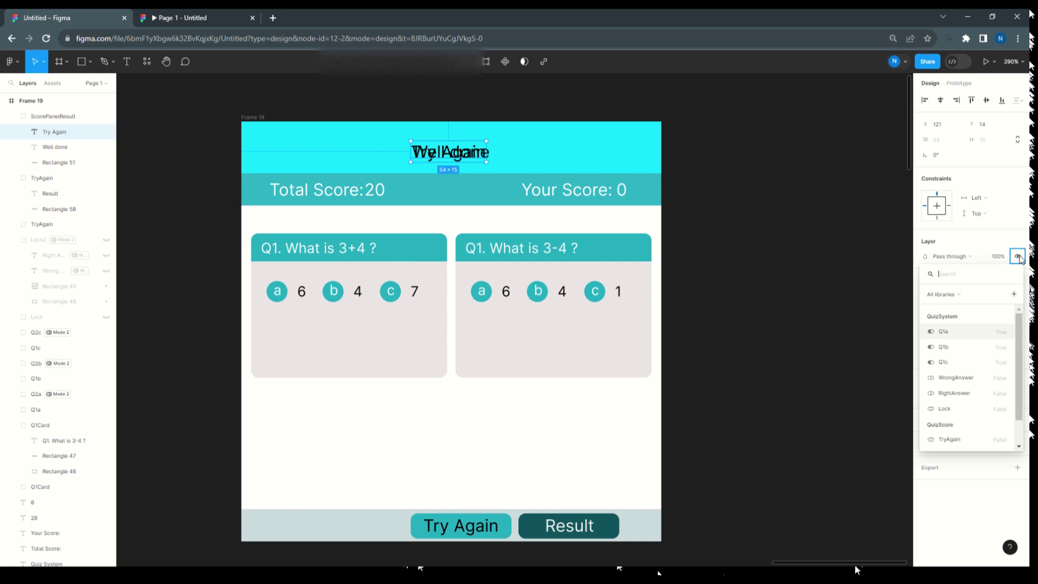
scroll(1012, 378, "down", 2)
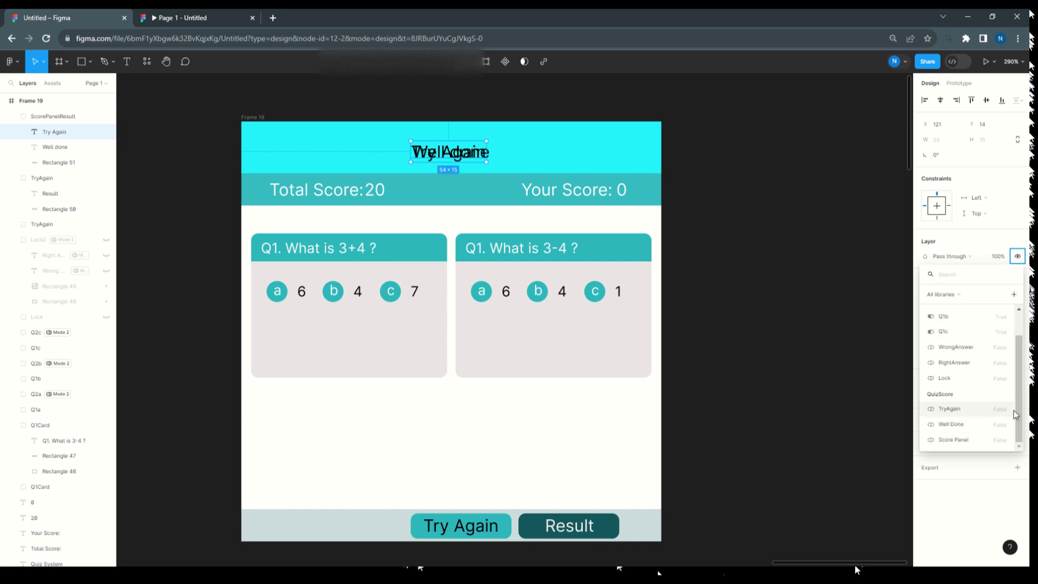
left_click(971, 410)
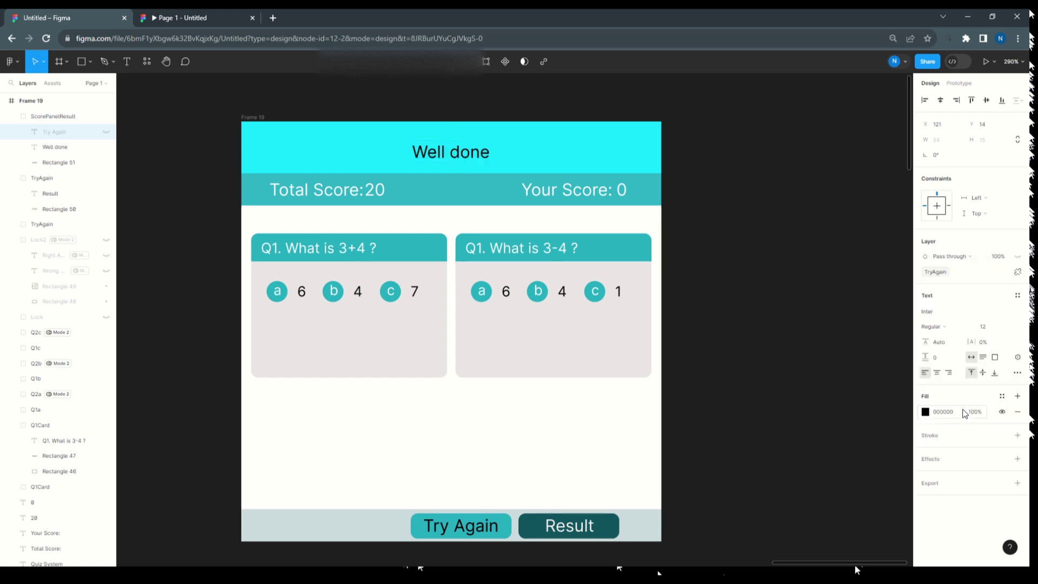
Bind the visibility of the Well done text in the header banner to the Well Done variable
left_click(460, 147)
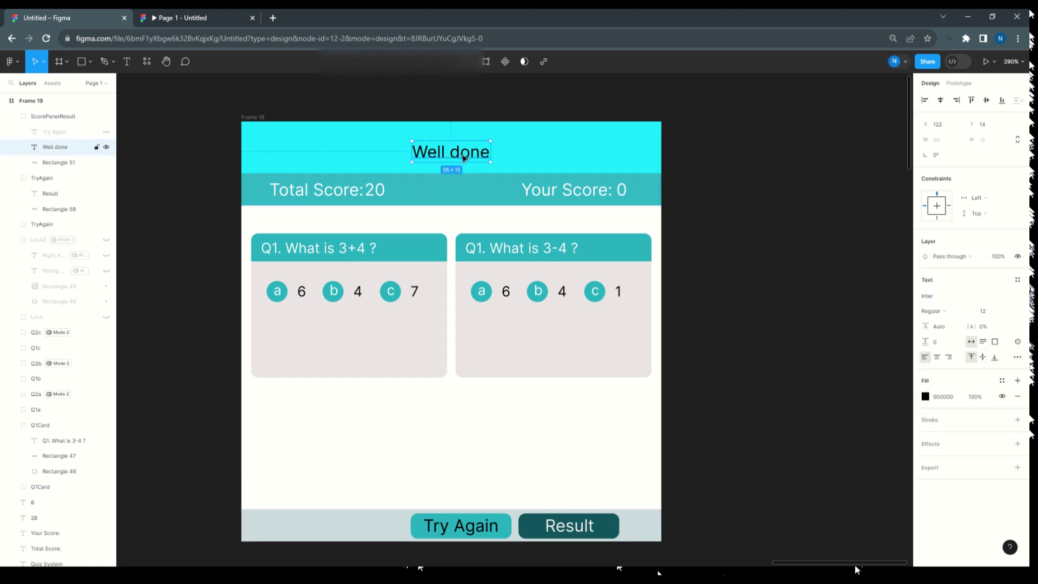
left_click(1019, 258)
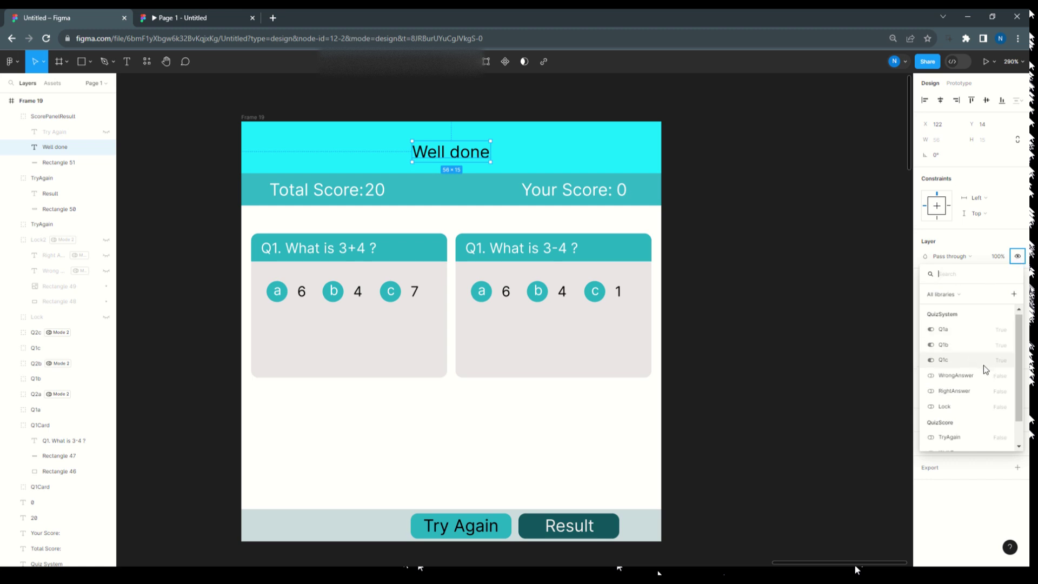
left_click(965, 425)
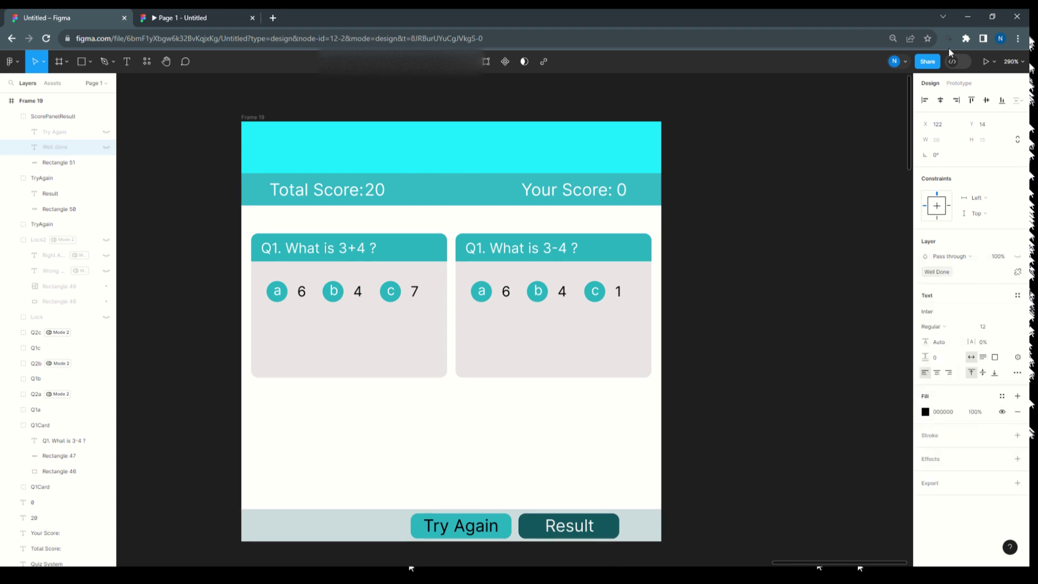
Bind the visibility of the whole ScorePanelResult group to the Score Panel variable
left_click(59, 118)
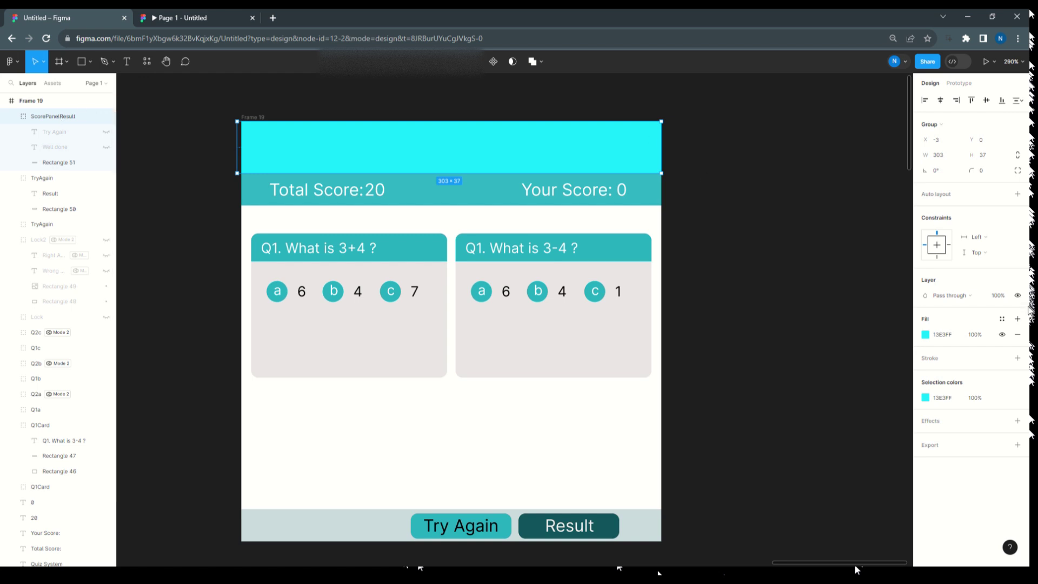
left_click(1018, 295)
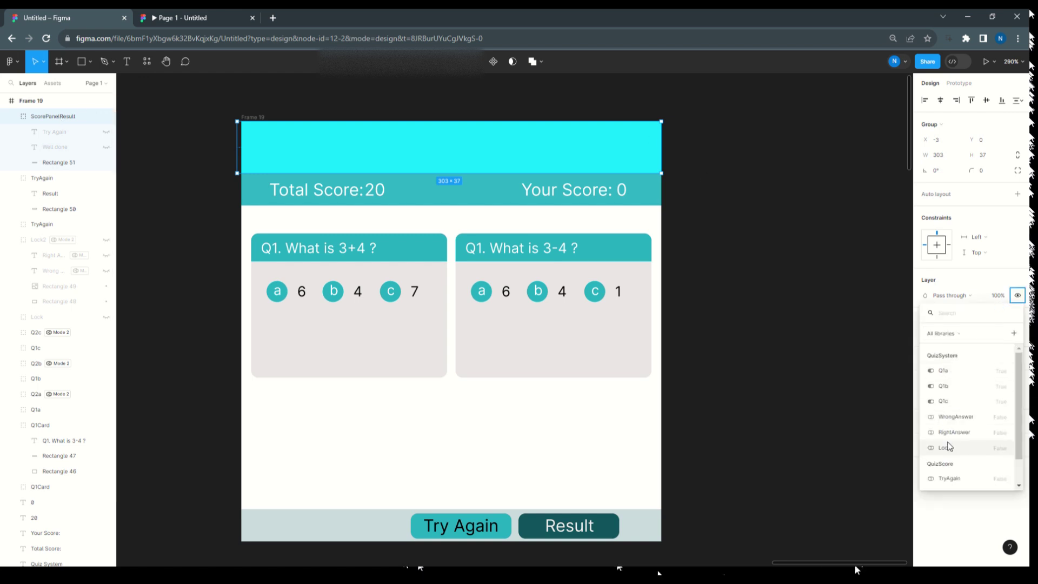
left_click(956, 479)
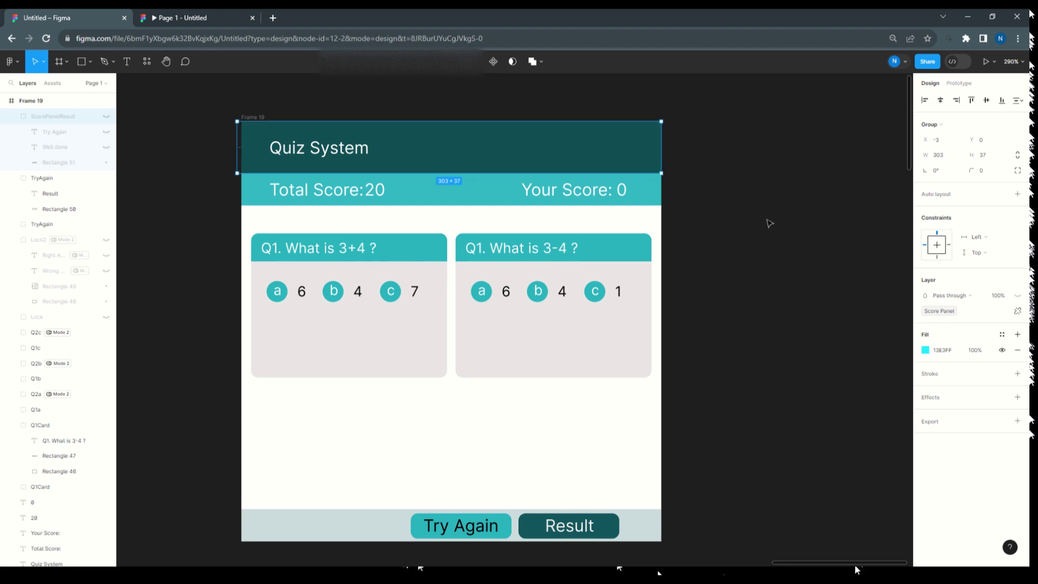
Change the Result button's on-click prototype action from Open link to Conditional
left_click(589, 527)
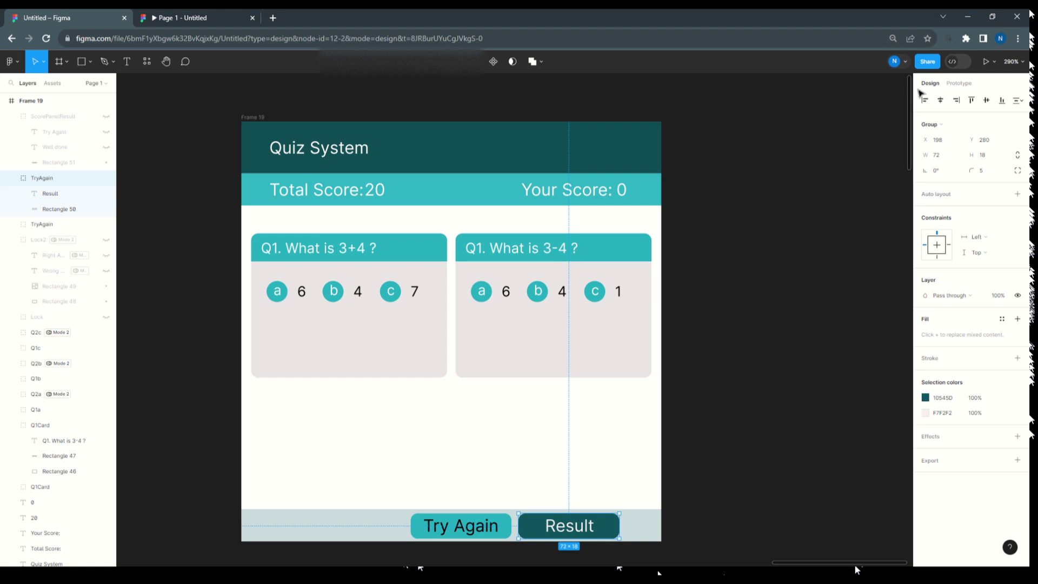
left_click(958, 86)
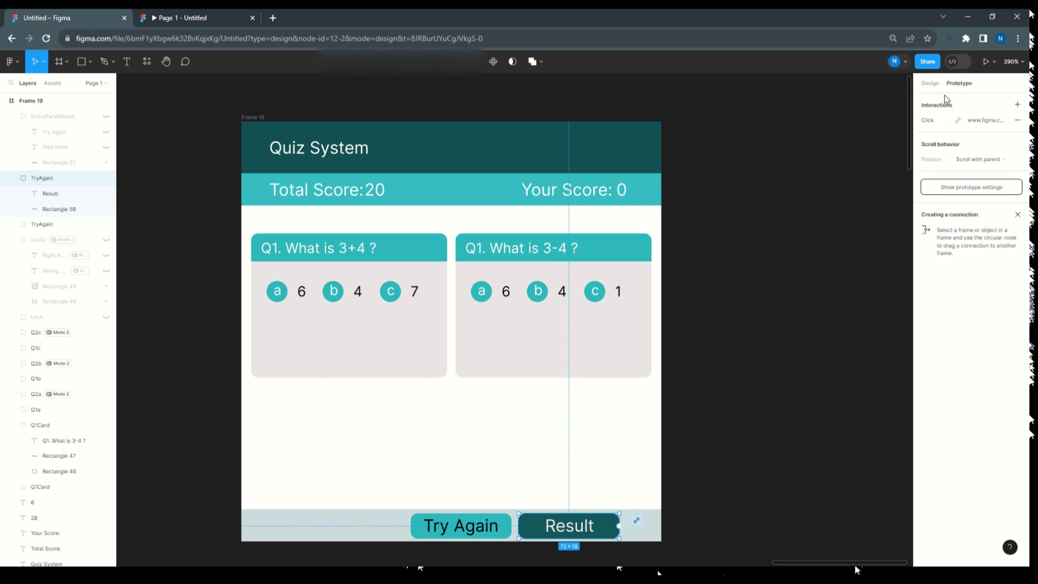
left_click(926, 123)
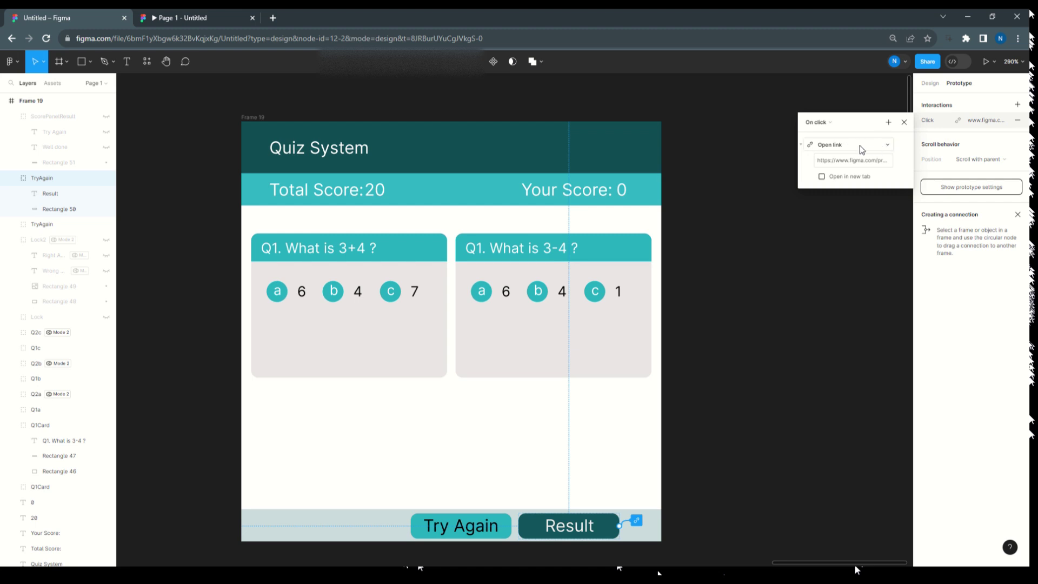
left_click(847, 151)
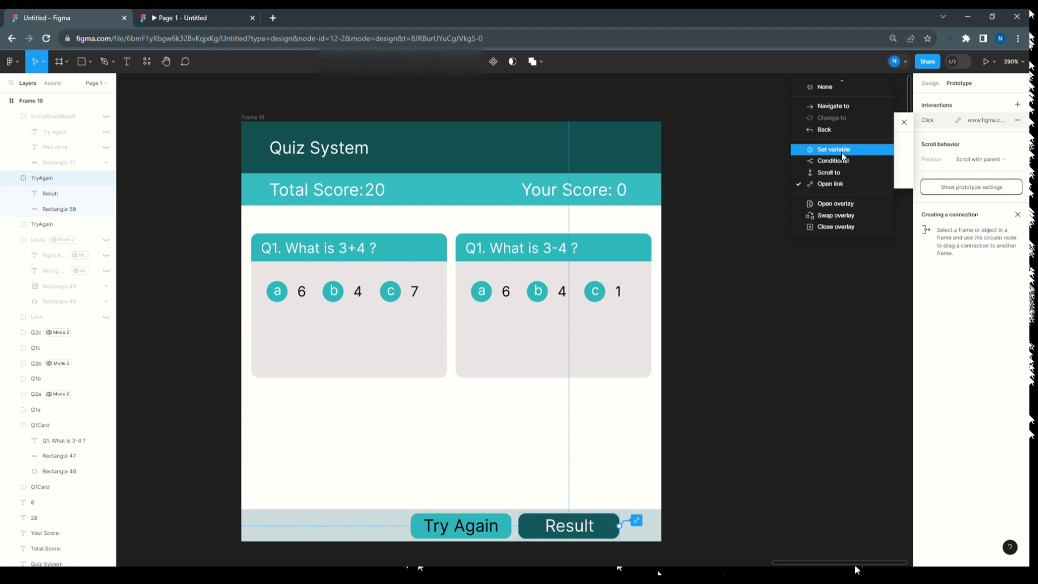
left_click(842, 161)
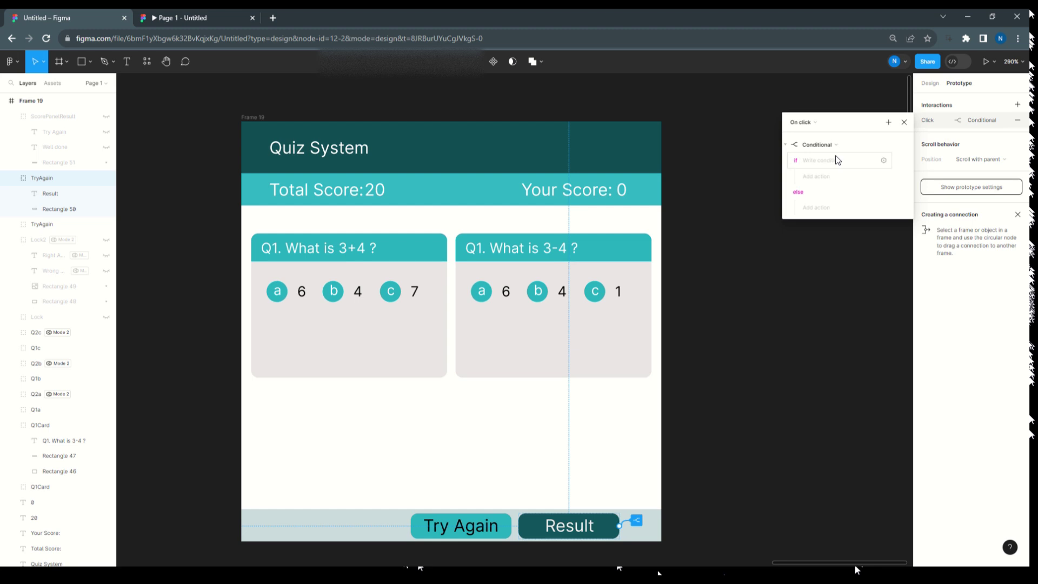
Set the Result button's conditional to check whether YourScore is equal to 10
left_click(835, 161)
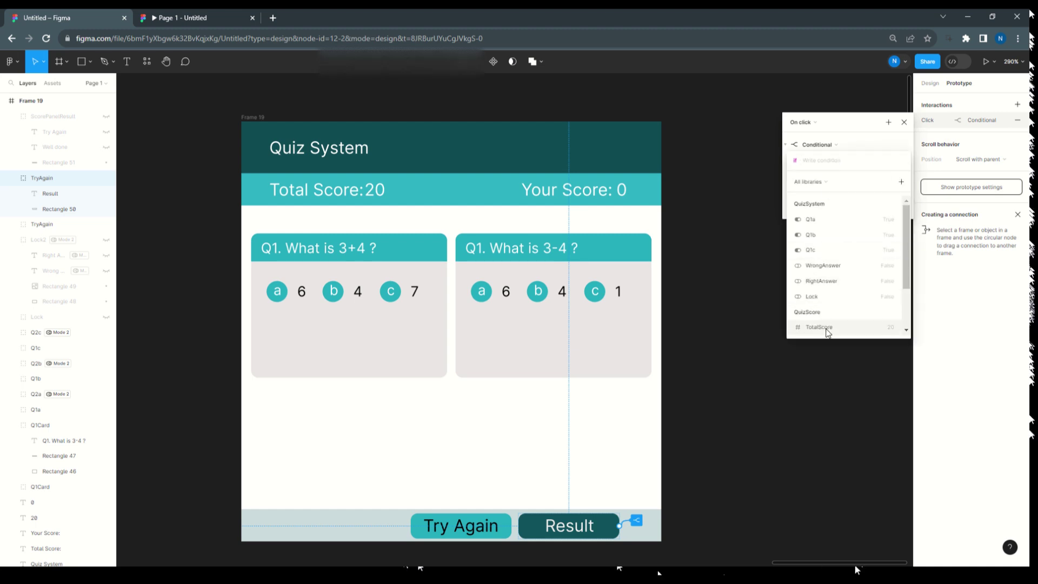
scroll(838, 297, "down", 2)
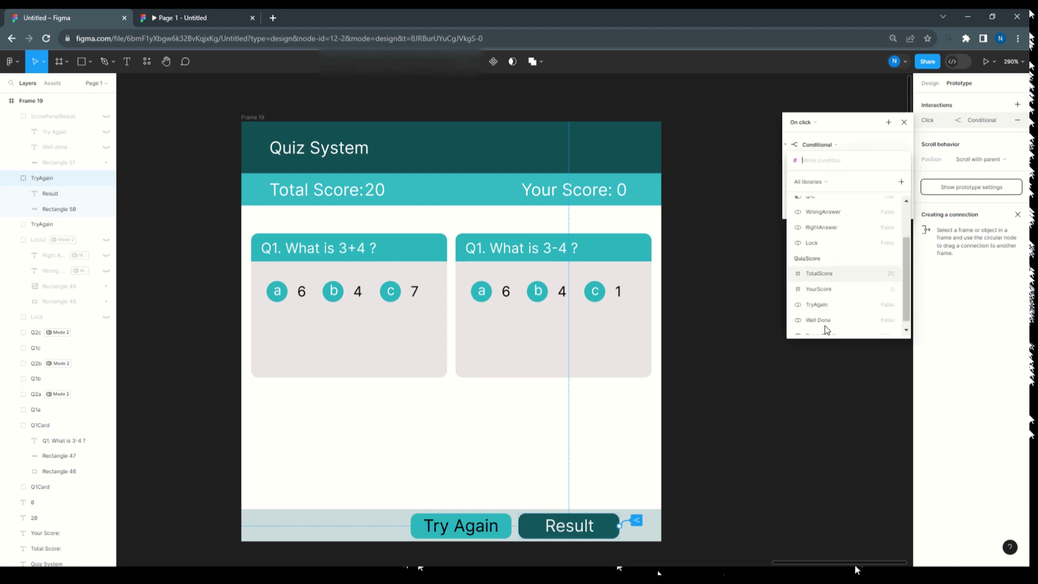
left_click(839, 290)
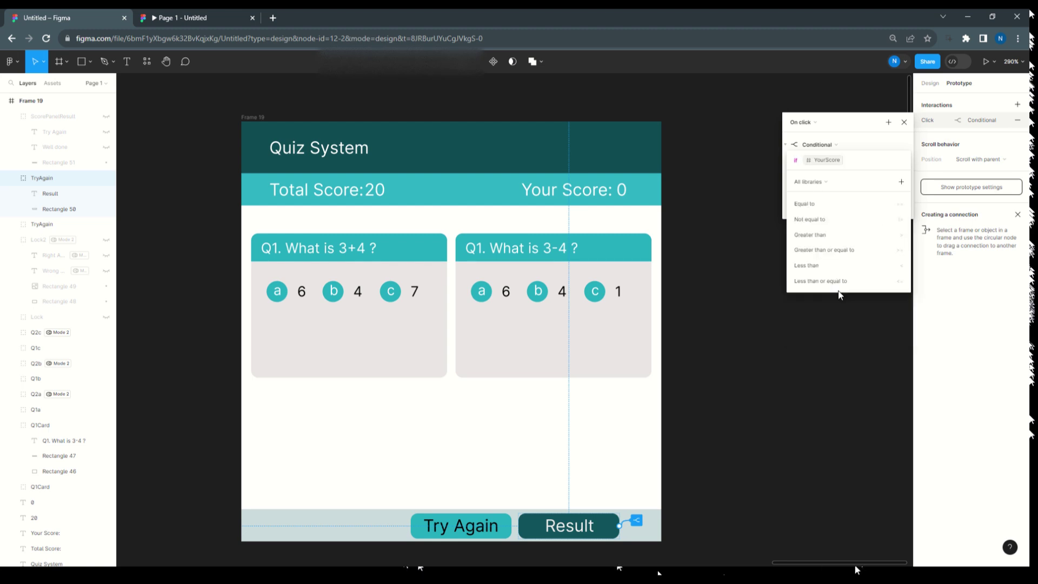
left_click(836, 209)
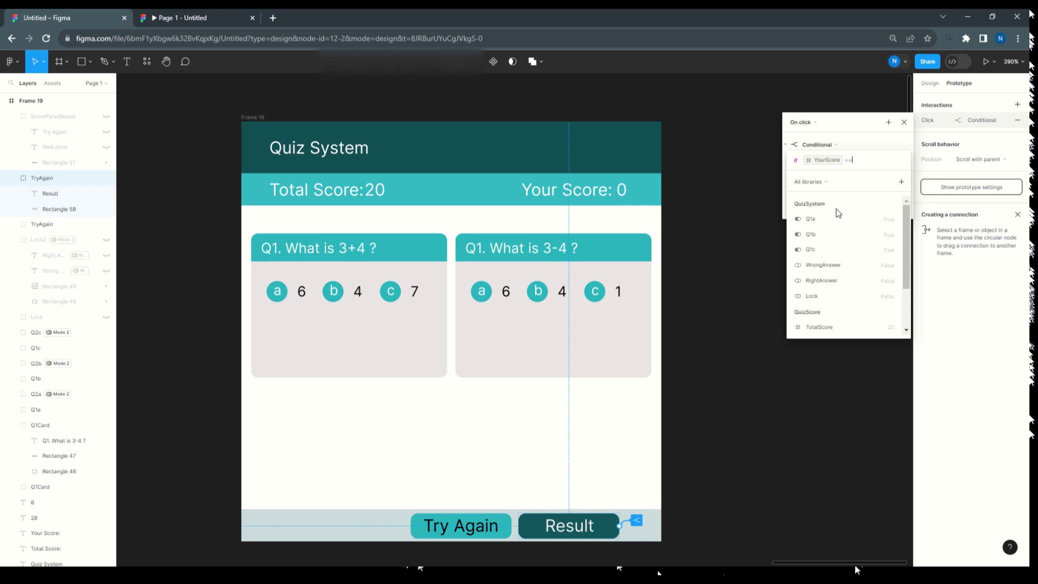
type("10")
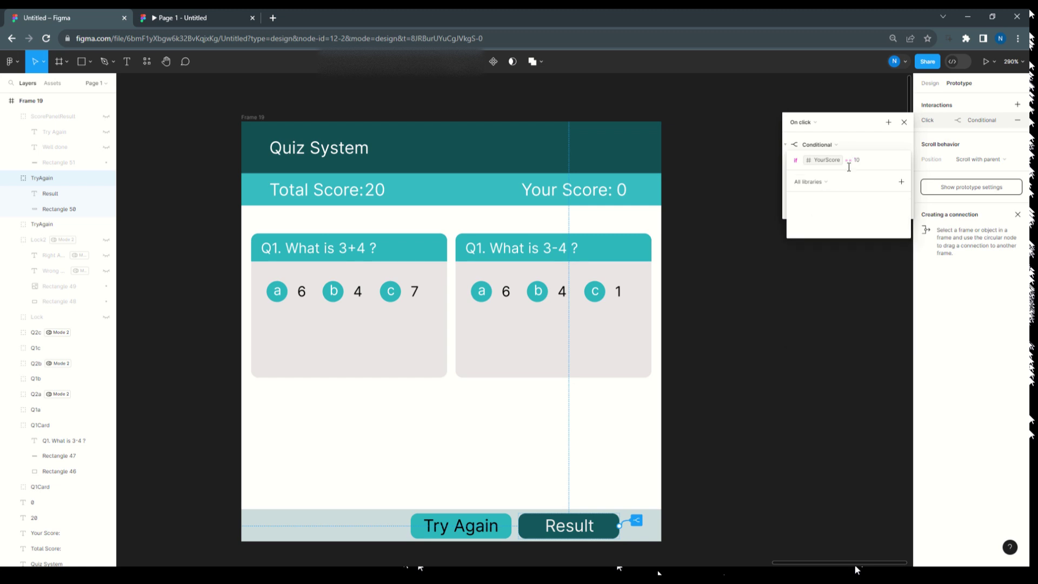
left_click(866, 141)
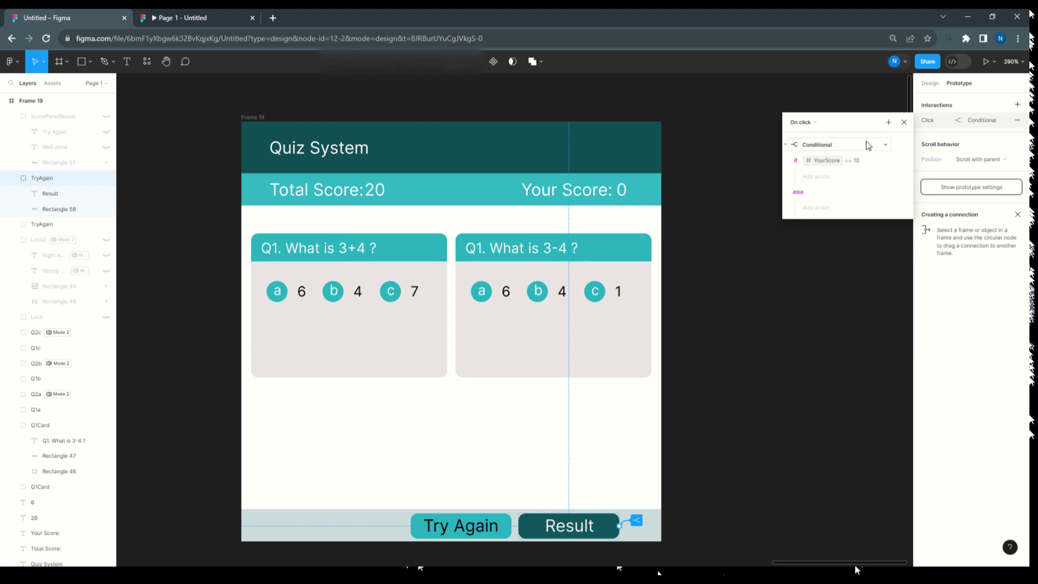
Add a Set variable action targeting Score Panel under the YourScore == 10 condition
left_click(816, 176)
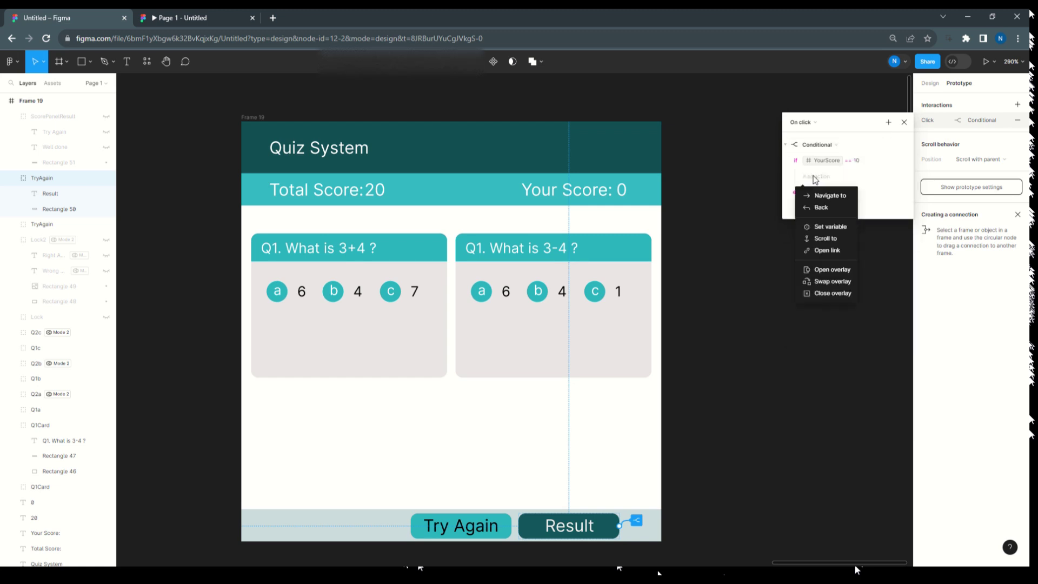
left_click(833, 228)
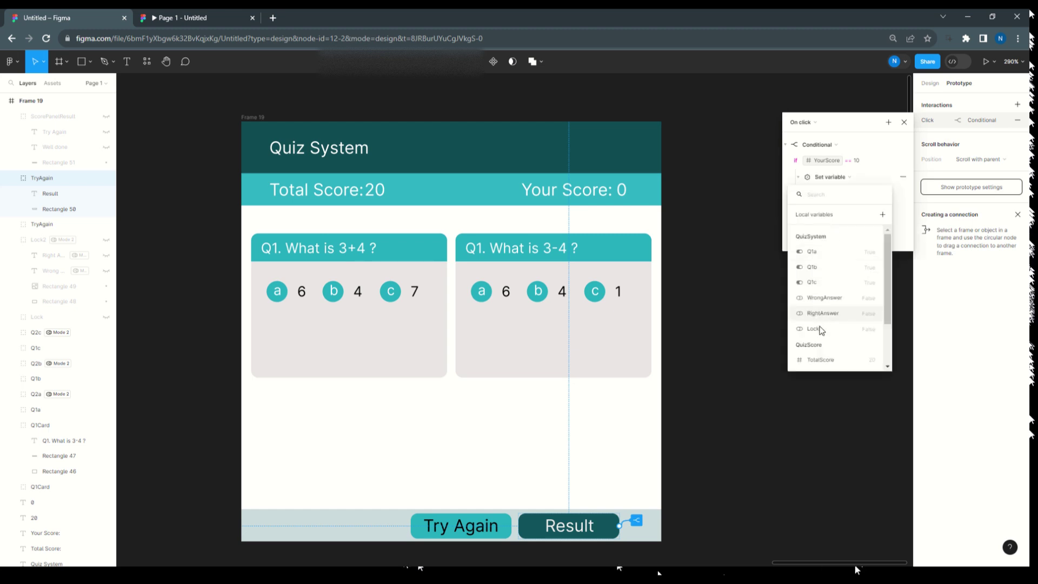
scroll(822, 332, "down", 2)
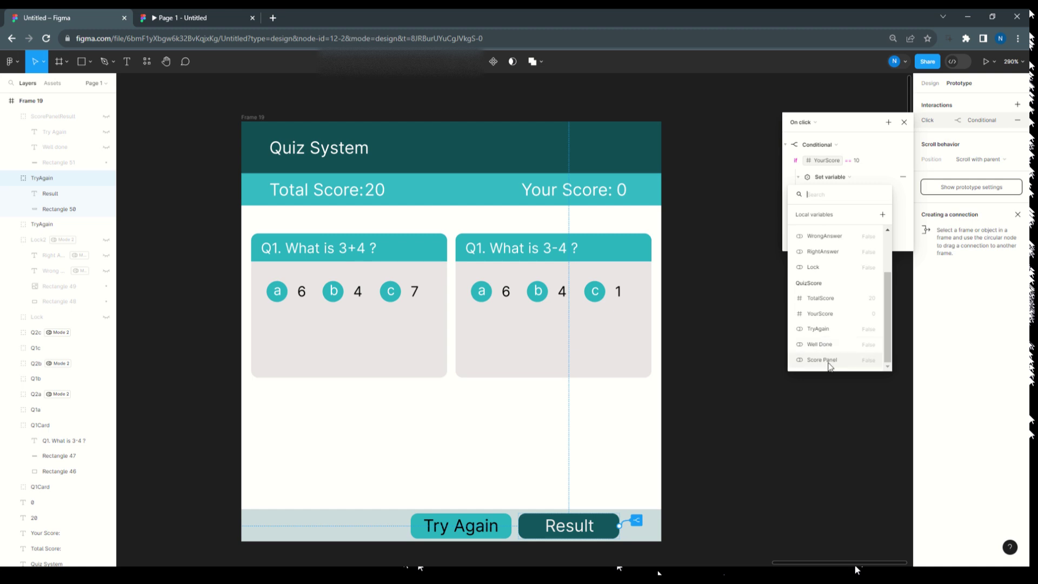
left_click(829, 360)
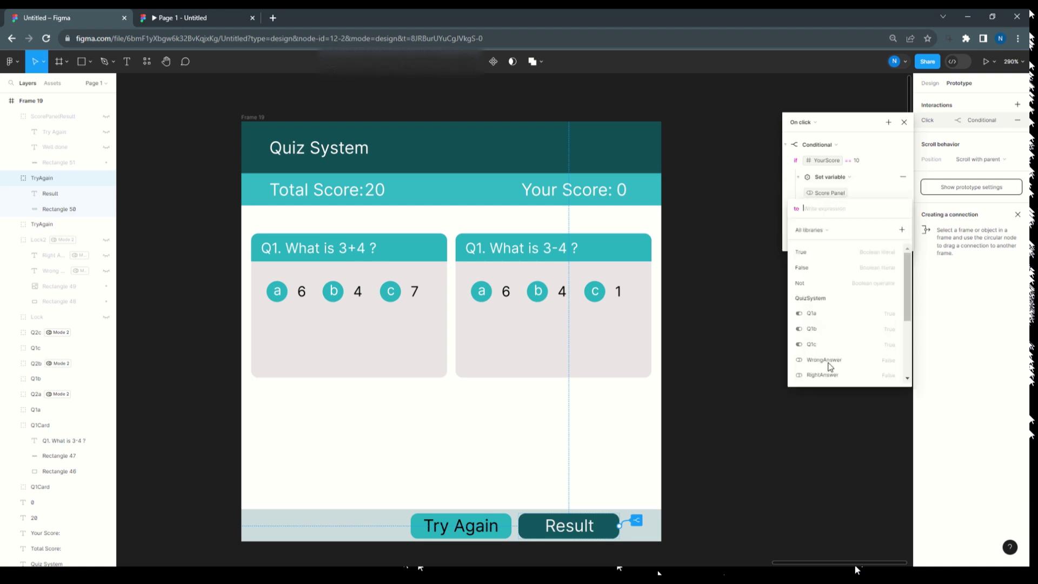
left_click(855, 161)
left_click(859, 160)
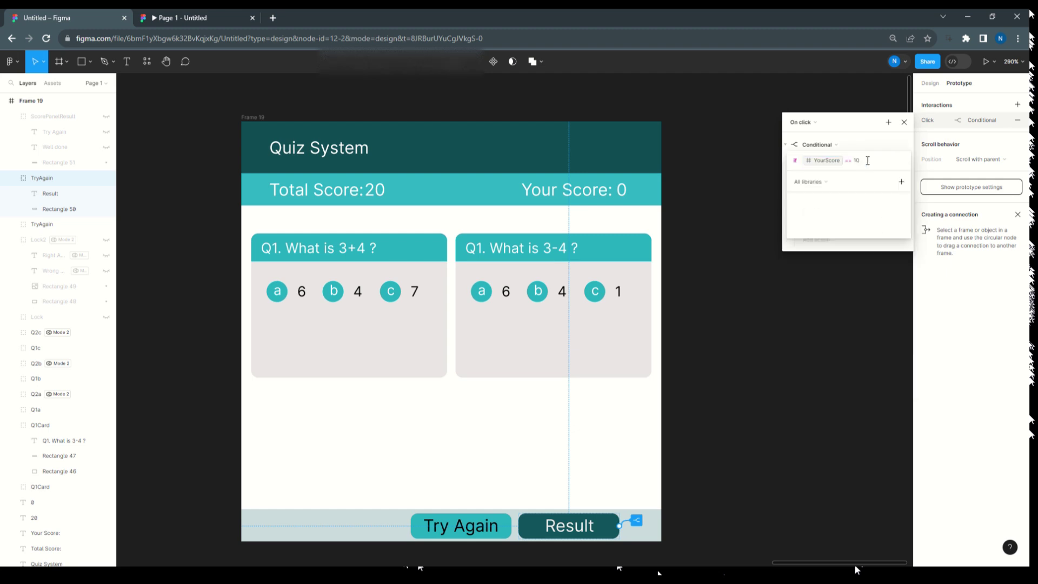
key("BackSpace")
key("BackSpace")
key("BackSpace")
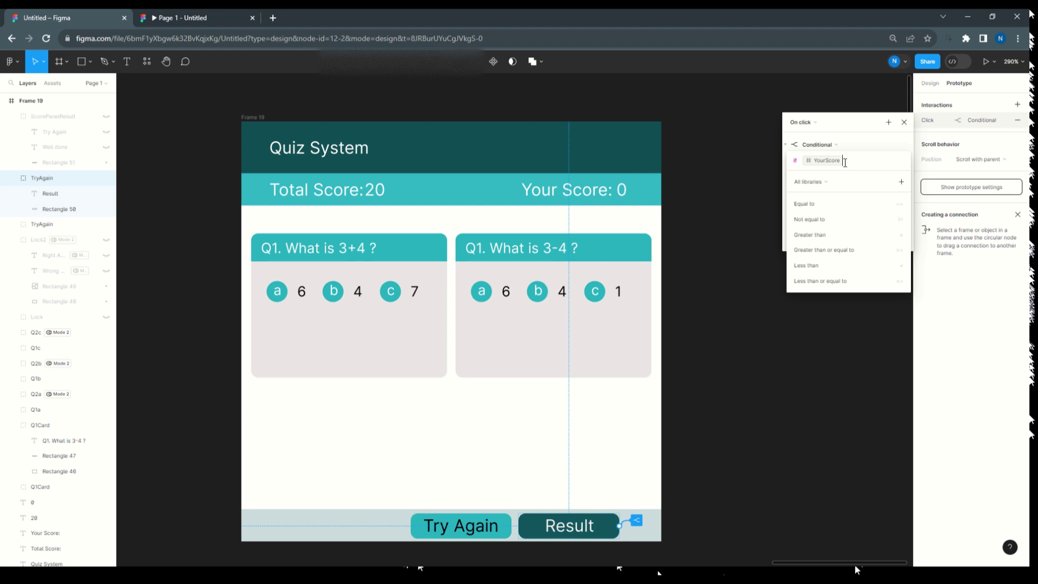
key("Escape")
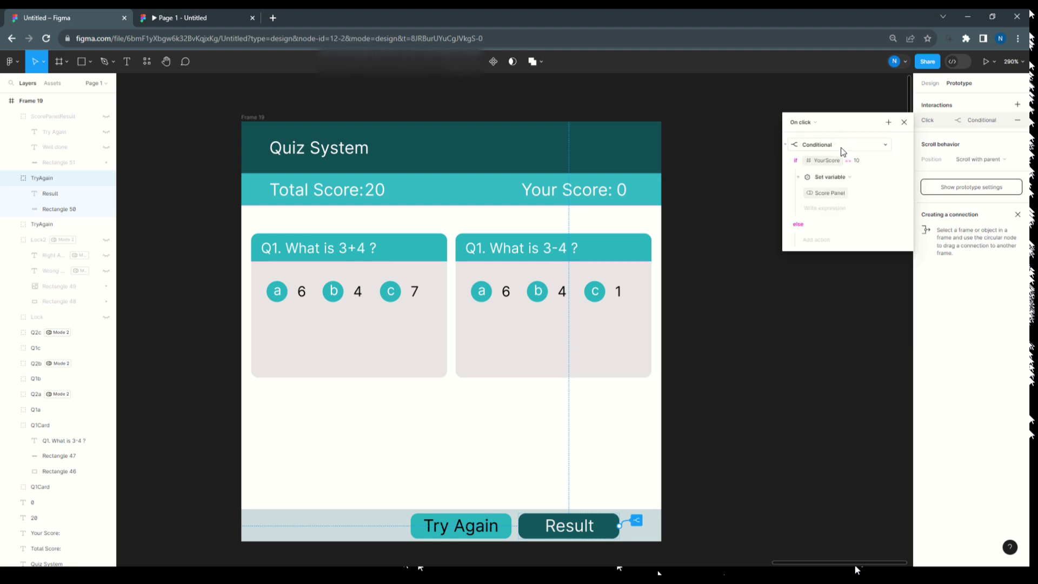
Replace the Result button's Conditional action with a Set variable action targeting Score Panel
left_click(842, 147)
left_click(842, 150)
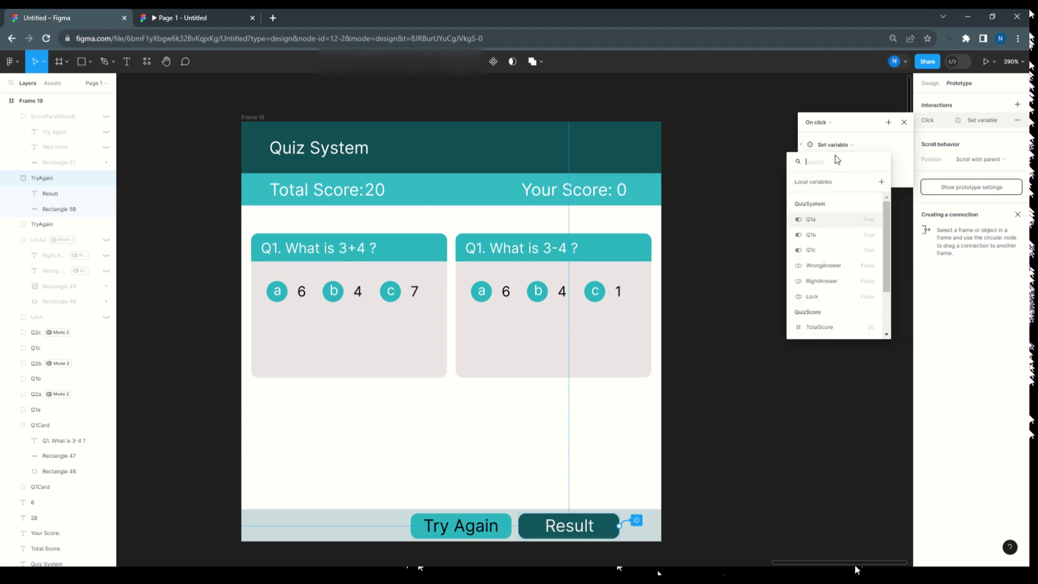
scroll(836, 287, "down", 3)
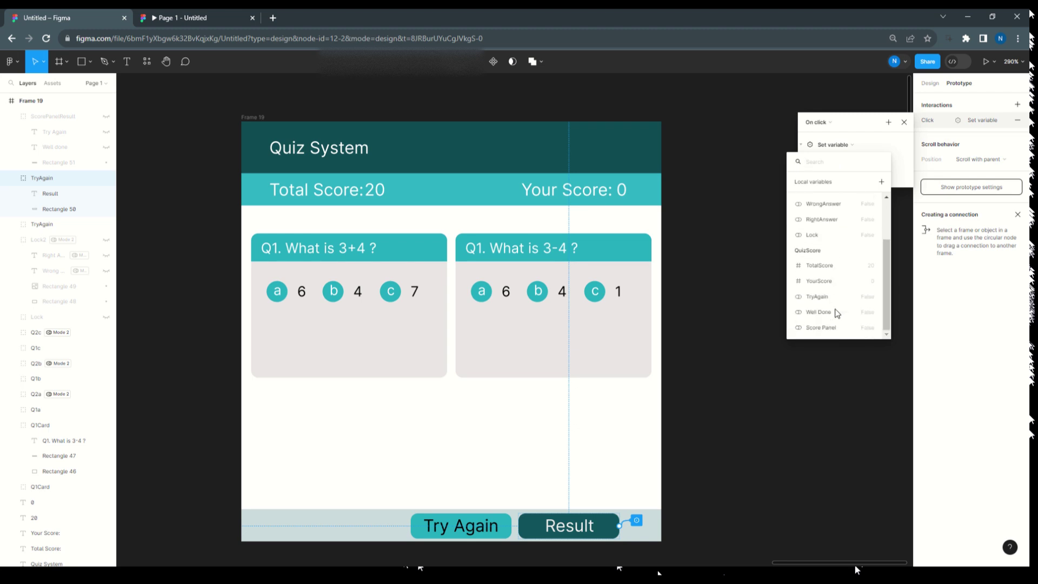
left_click(822, 329)
left_click(881, 148)
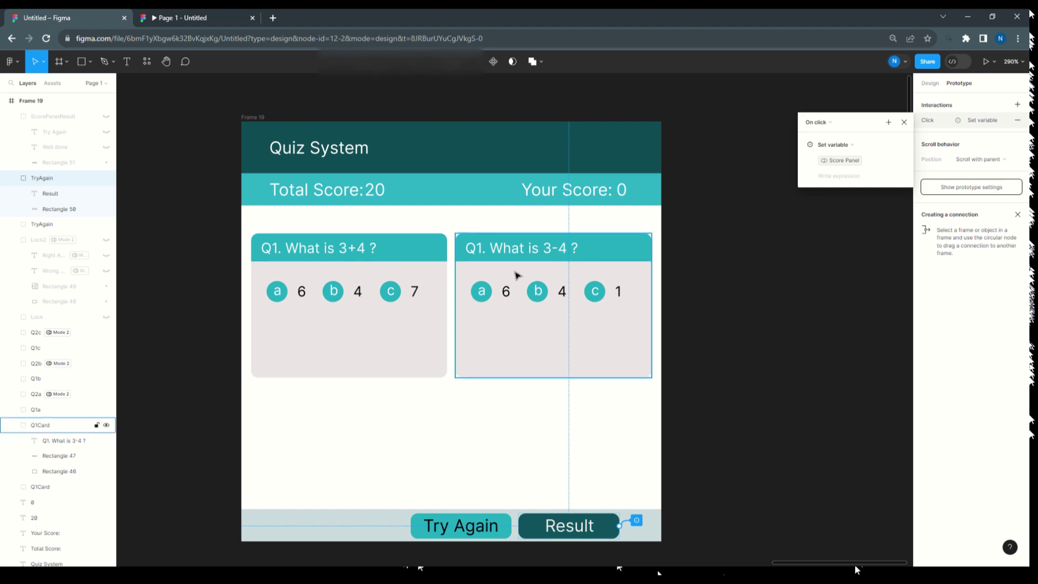
Add a Conditional action to the Result button's click that checks whether YourScore is equal to 5
left_click(888, 122)
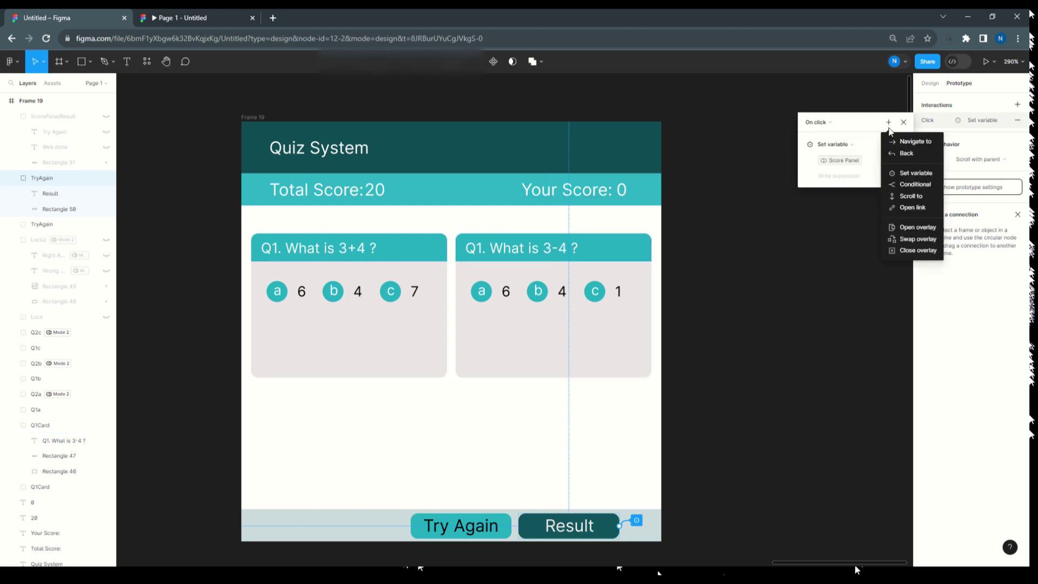
left_click(896, 187)
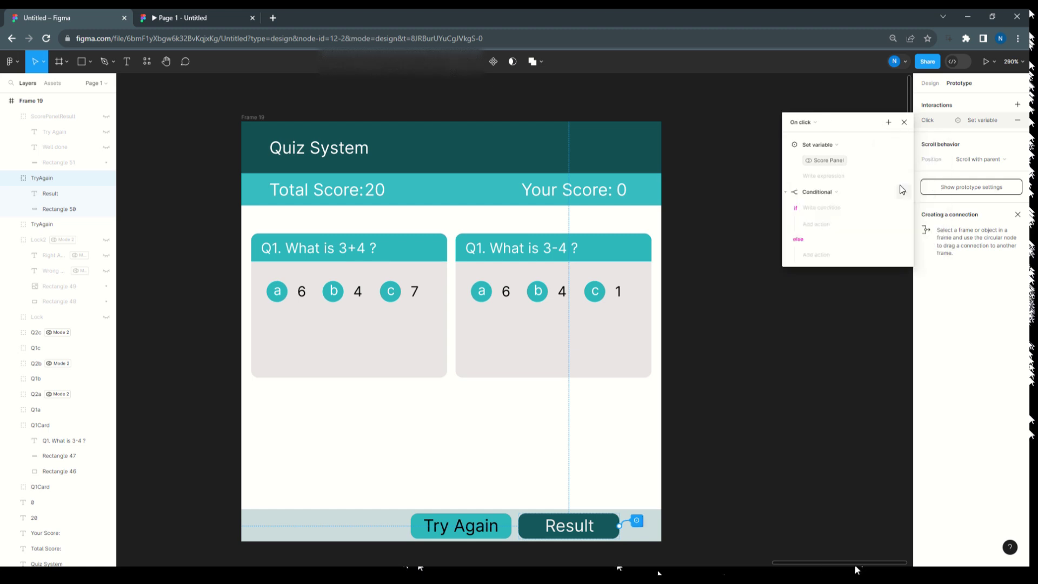
left_click(833, 211)
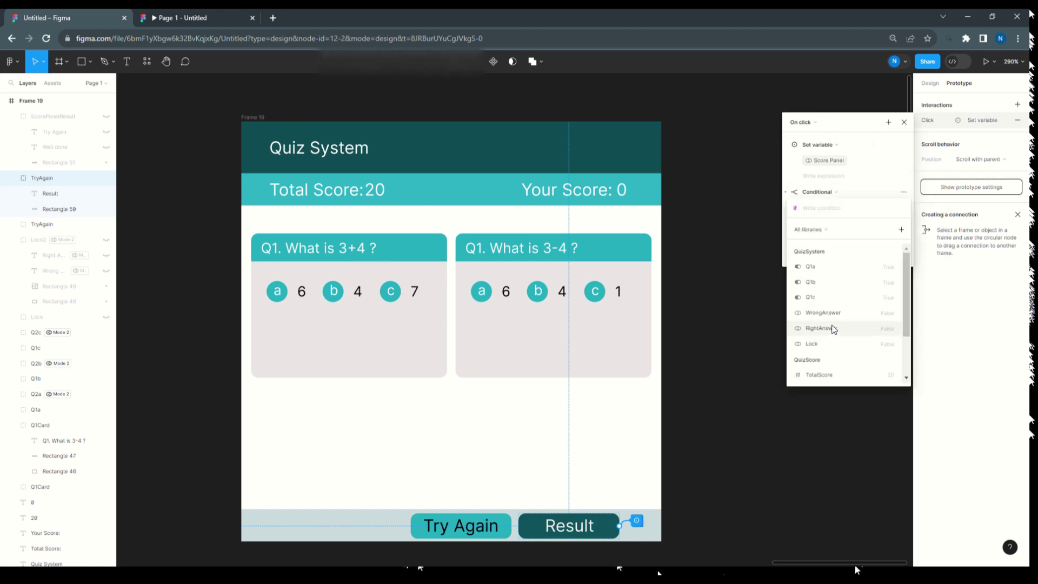
scroll(833, 325, "down", 3)
left_click(833, 331)
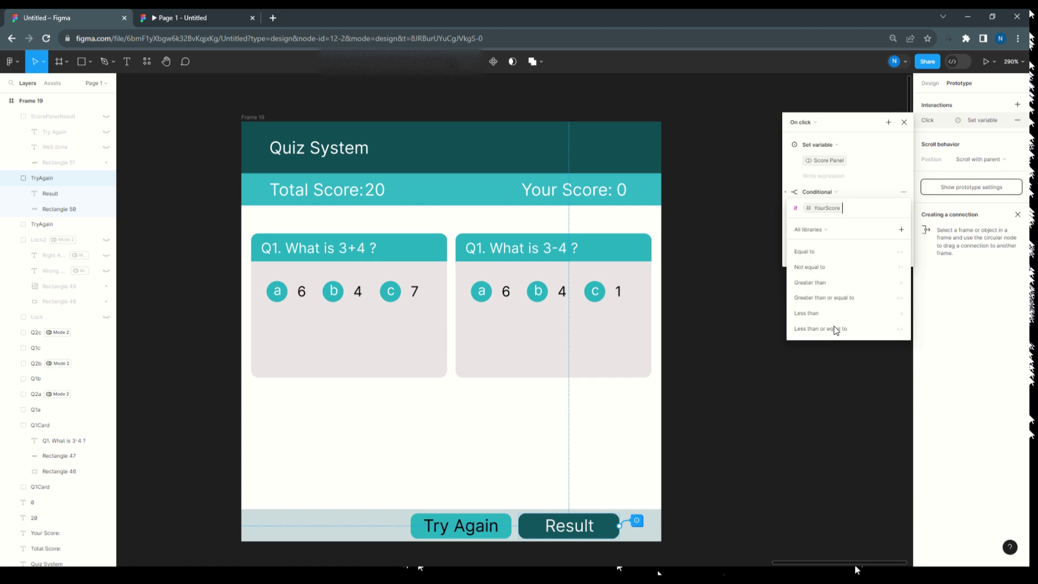
left_click(828, 258)
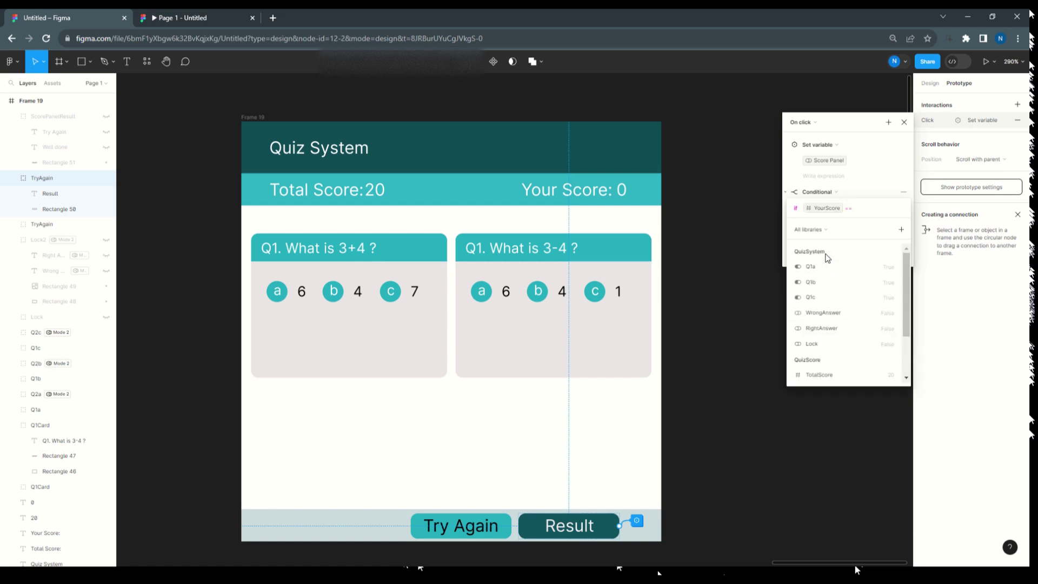
type("5")
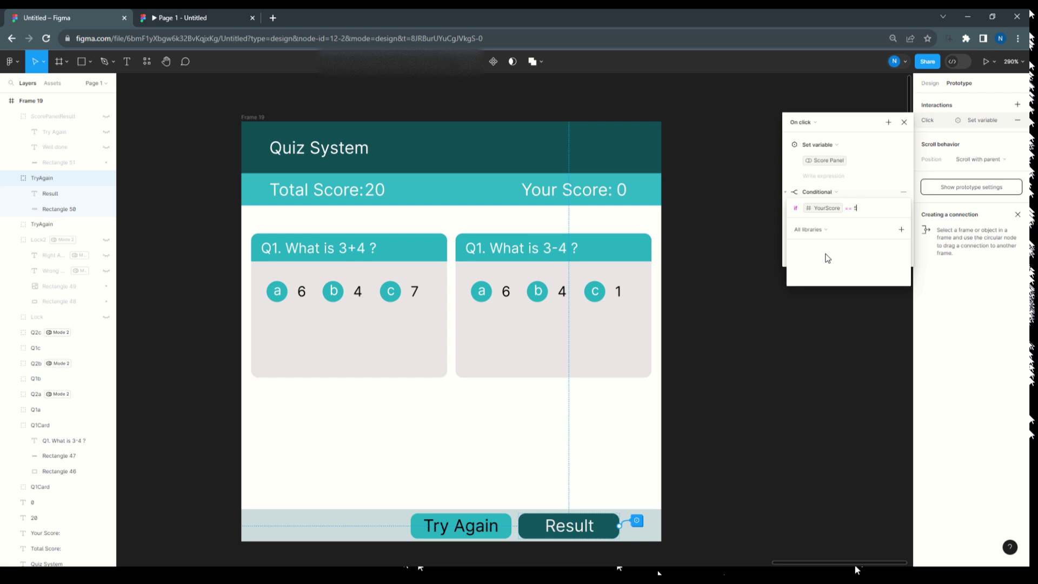
left_click(863, 193)
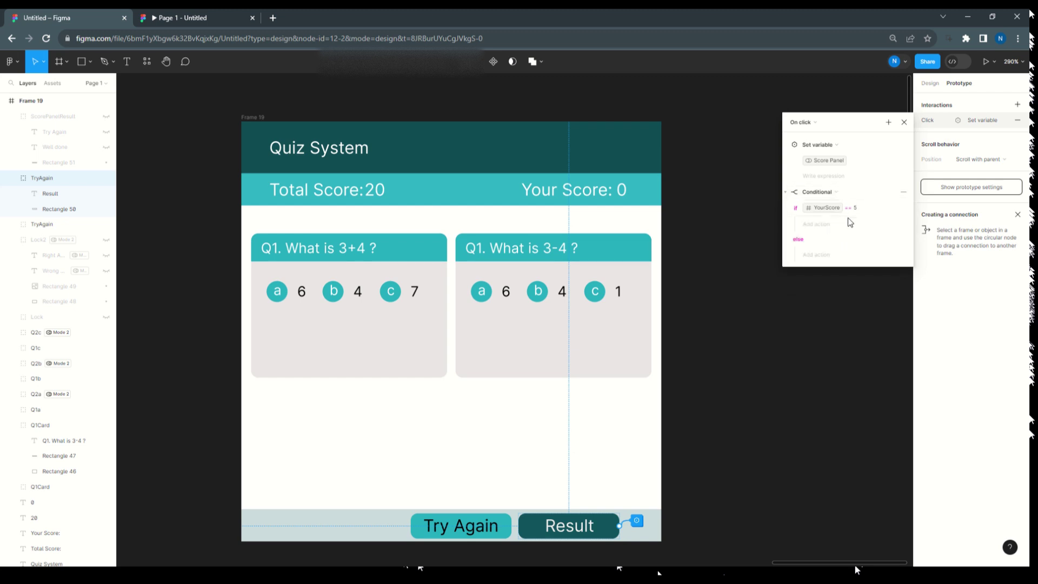
Add a Set variable action targeting TryAgain under the YourScore == 5 condition
left_click(826, 225)
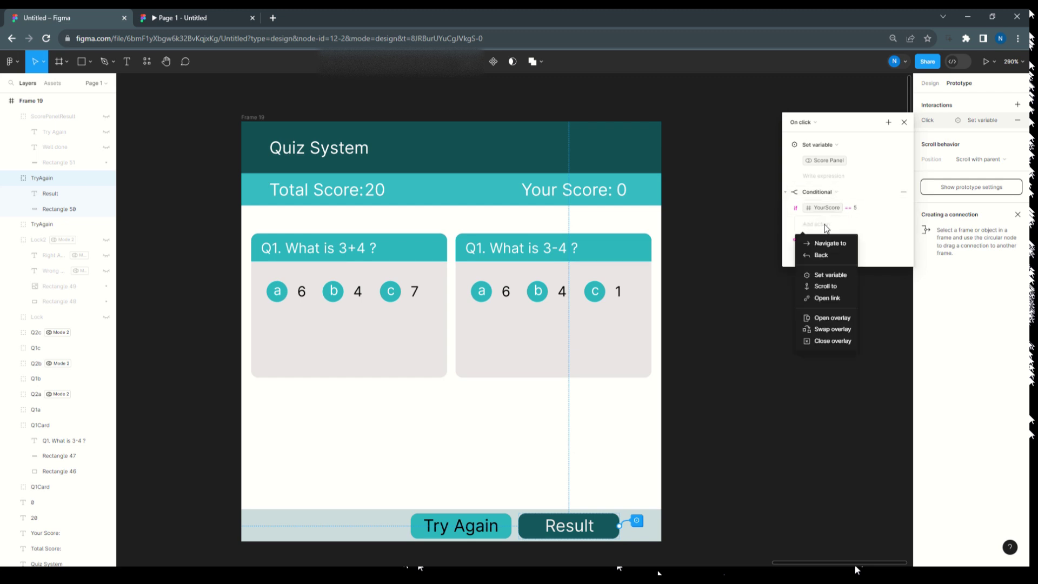
left_click(839, 274)
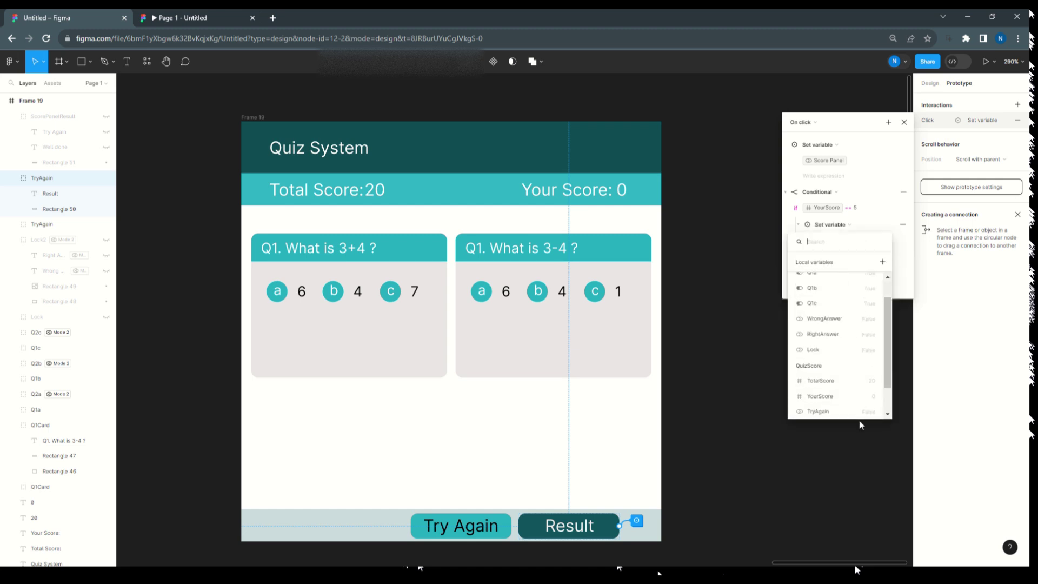
scroll(847, 404, "down", 3)
left_click(840, 374)
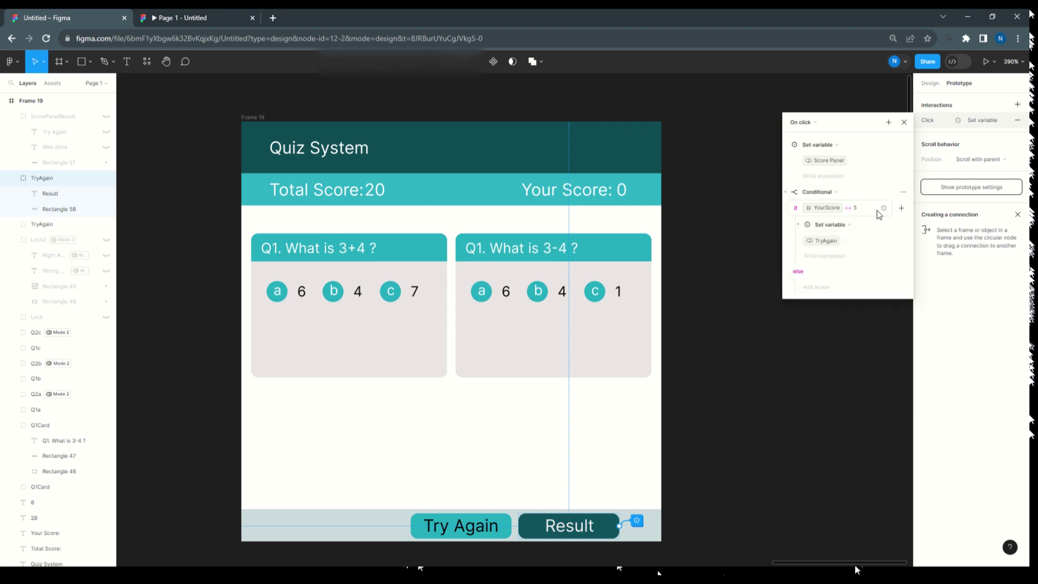
scroll(879, 215, "up", 2)
scroll(879, 215, "down", 1)
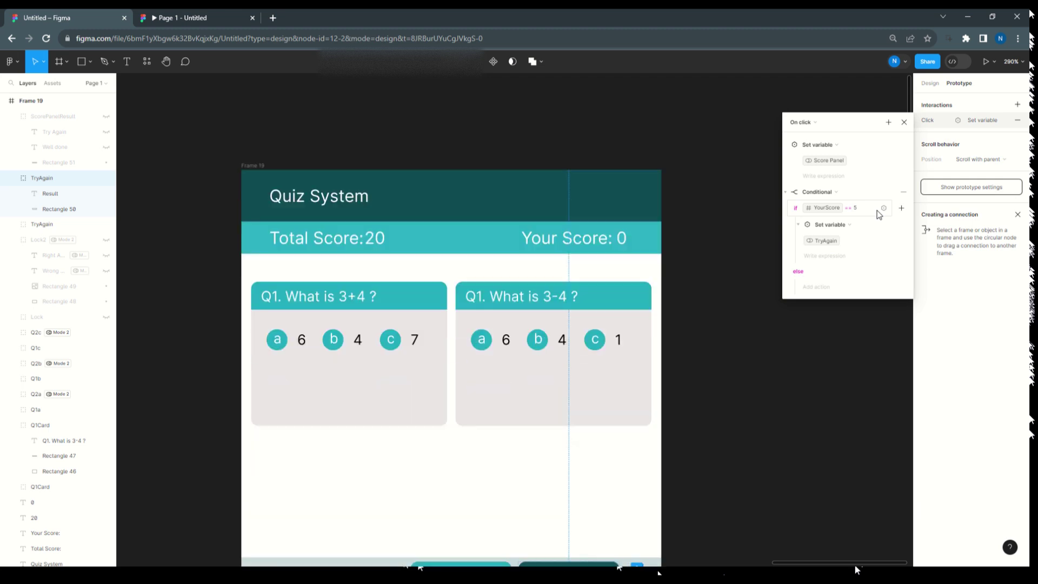
Add a second Conditional action to the Result button's click that checks whether YourScore is equal to 10
left_click(889, 123)
left_click(914, 183)
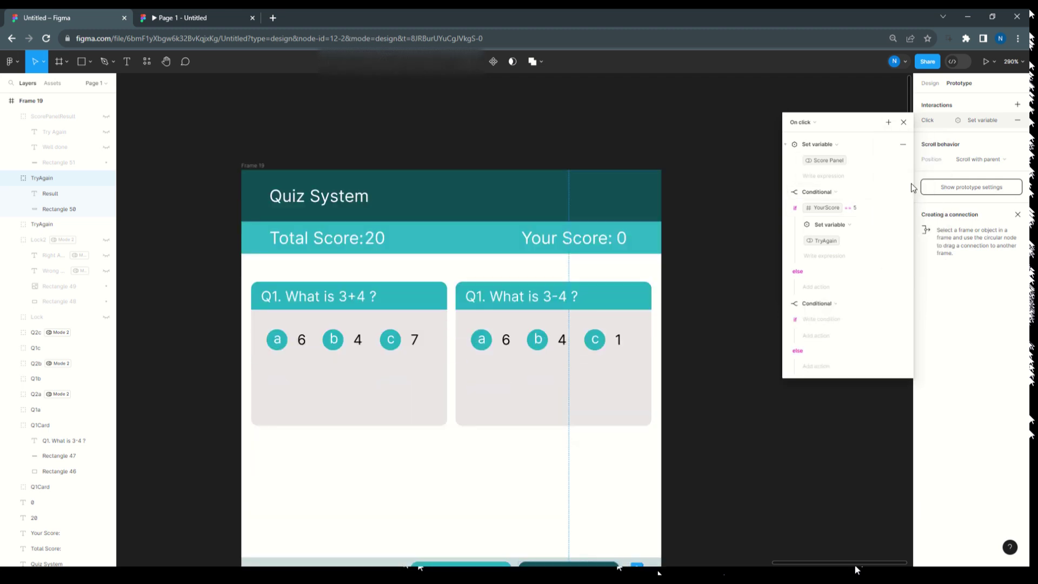
left_click(836, 319)
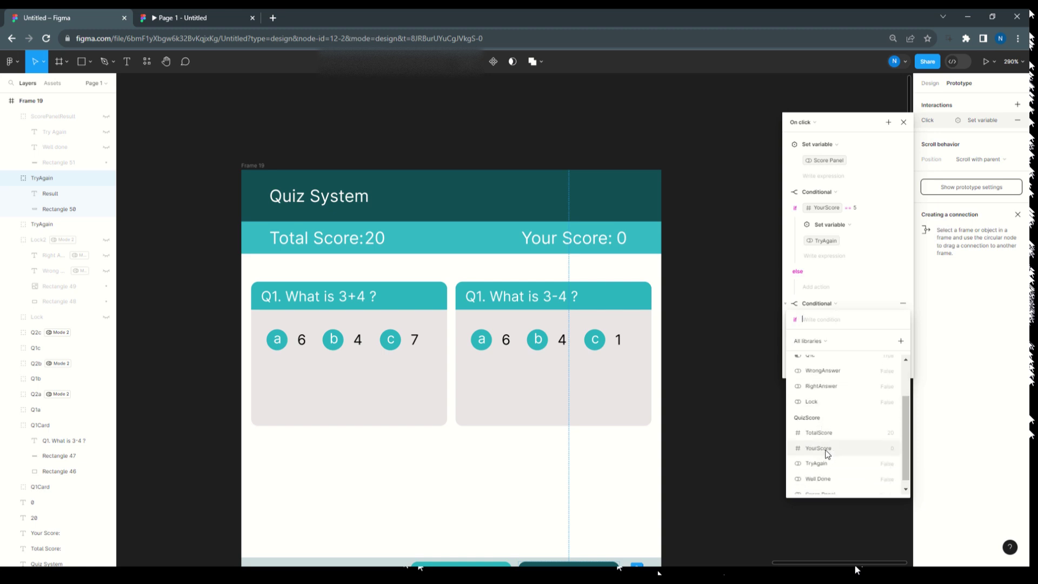
left_click(823, 449)
left_click(842, 365)
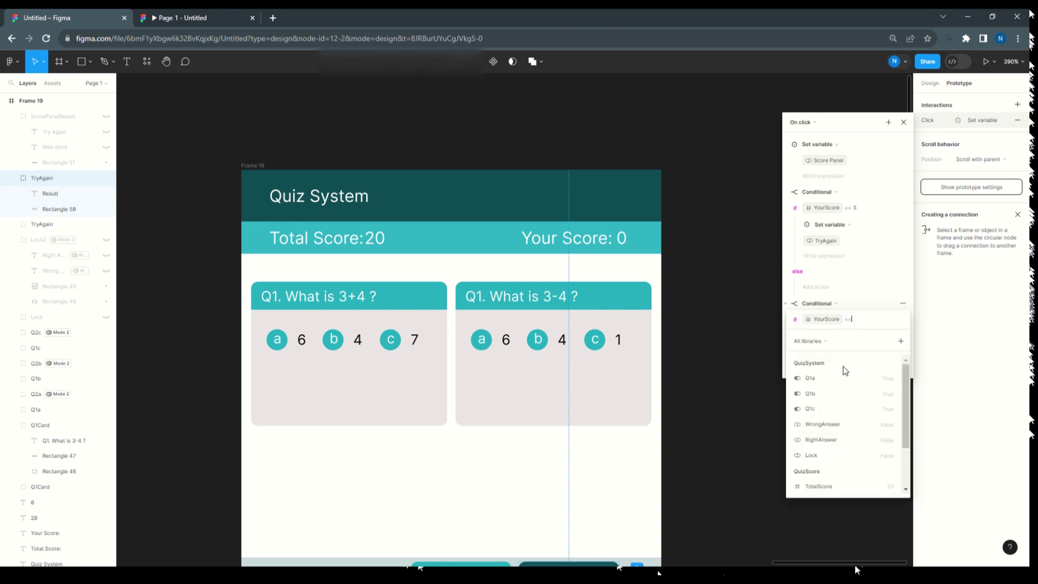
type("10")
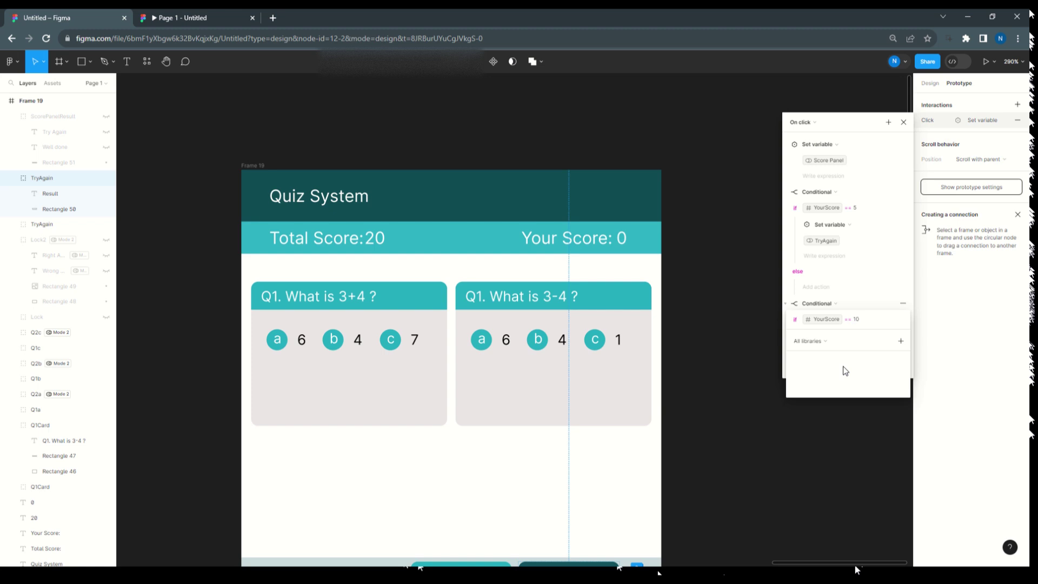
left_click(883, 287)
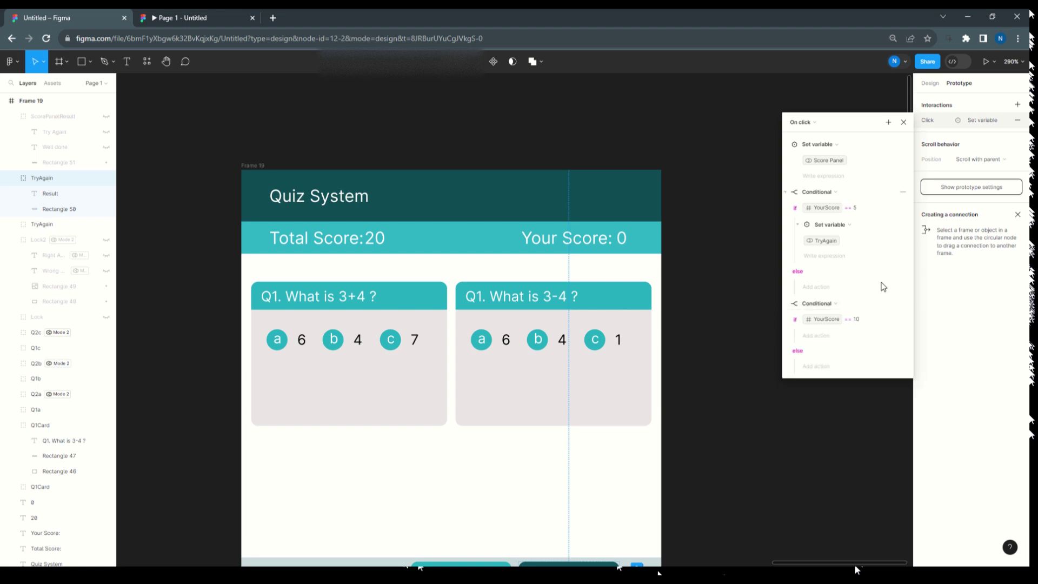
Add a Set variable action under the YourScore == 10 condition that sets Well Done to true
left_click(815, 337)
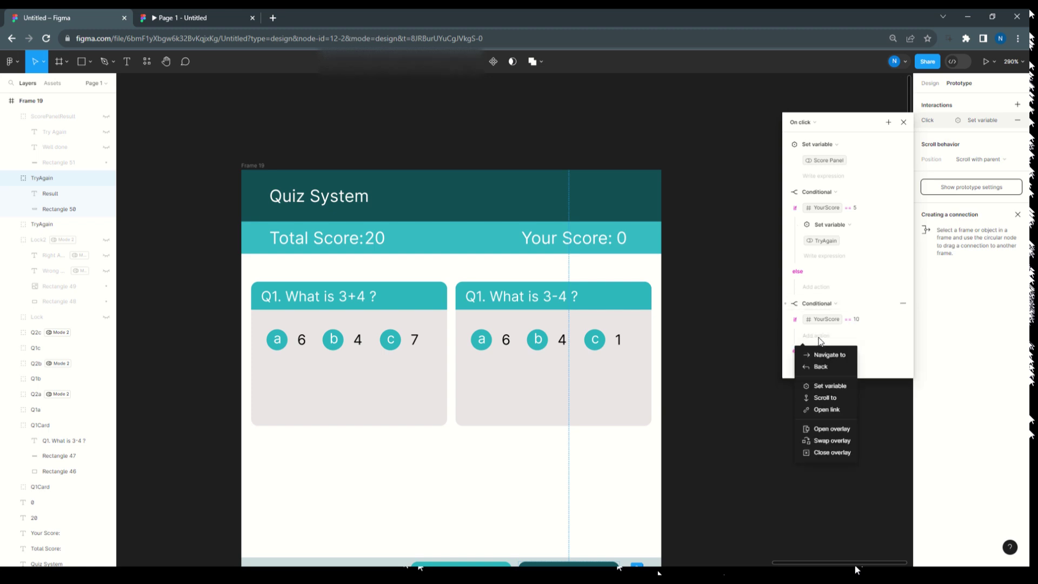
left_click(843, 386)
scroll(836, 443, "down", 3)
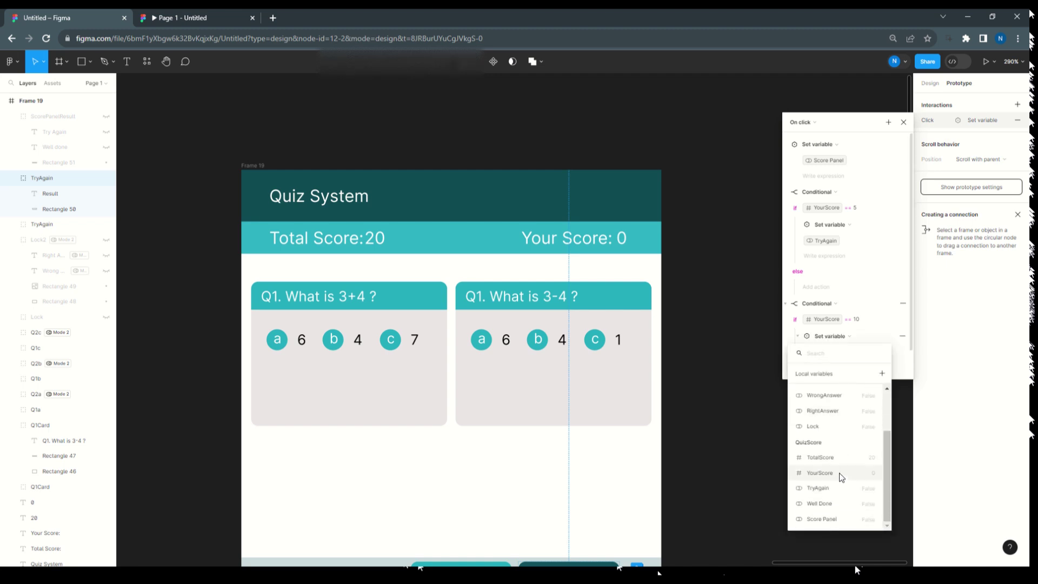
left_click(832, 505)
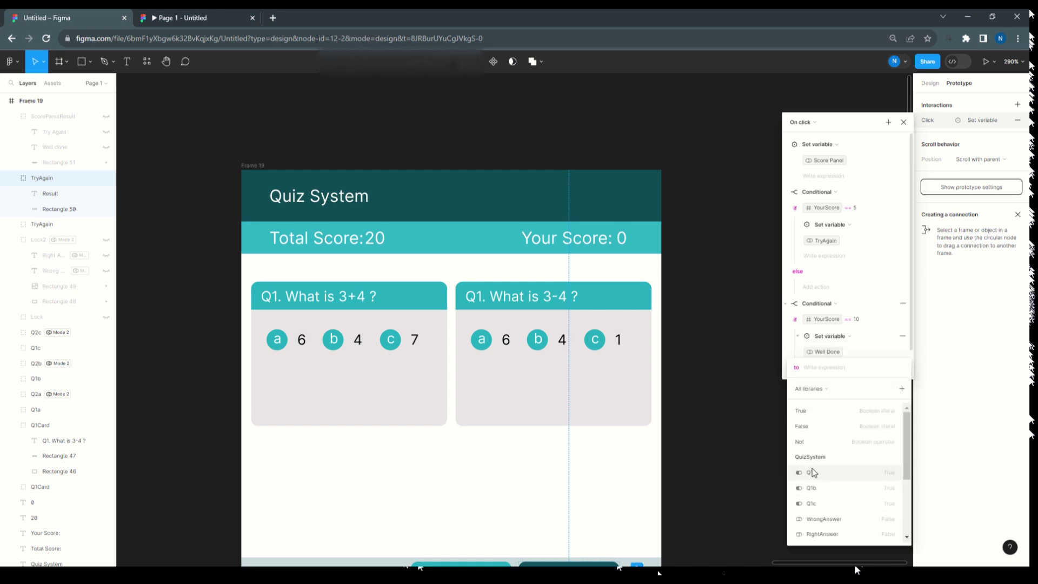
left_click(807, 407)
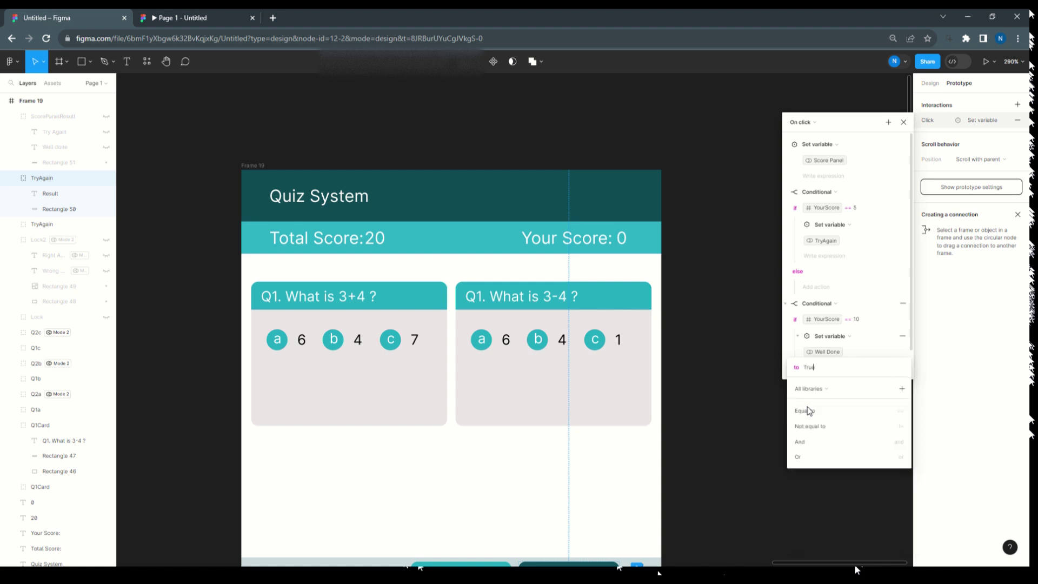
Set the TryAgain variable's value to true under the YourScore == 5 condition
left_click(832, 244)
left_click(834, 245)
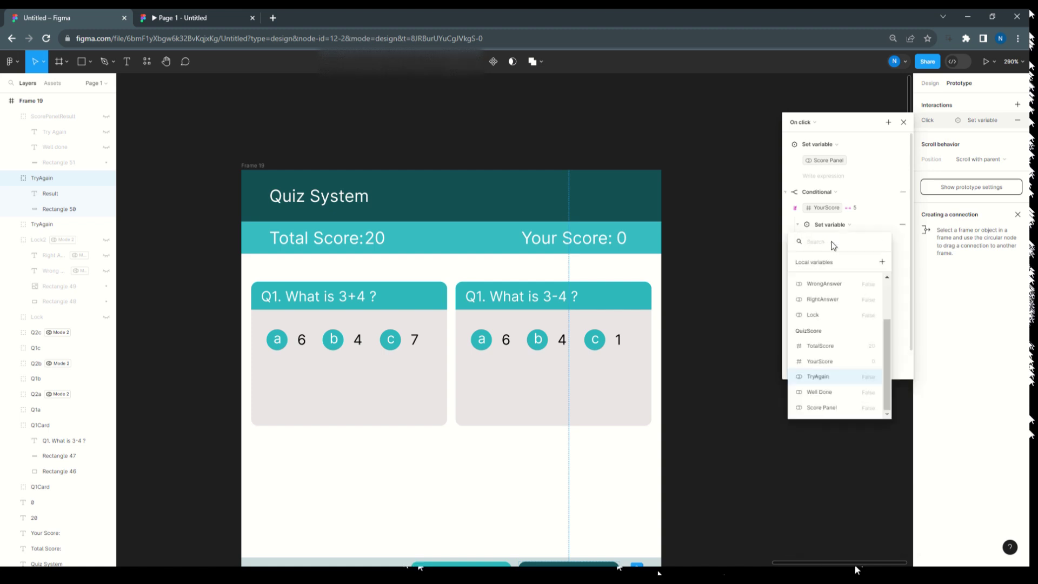
left_click(822, 377)
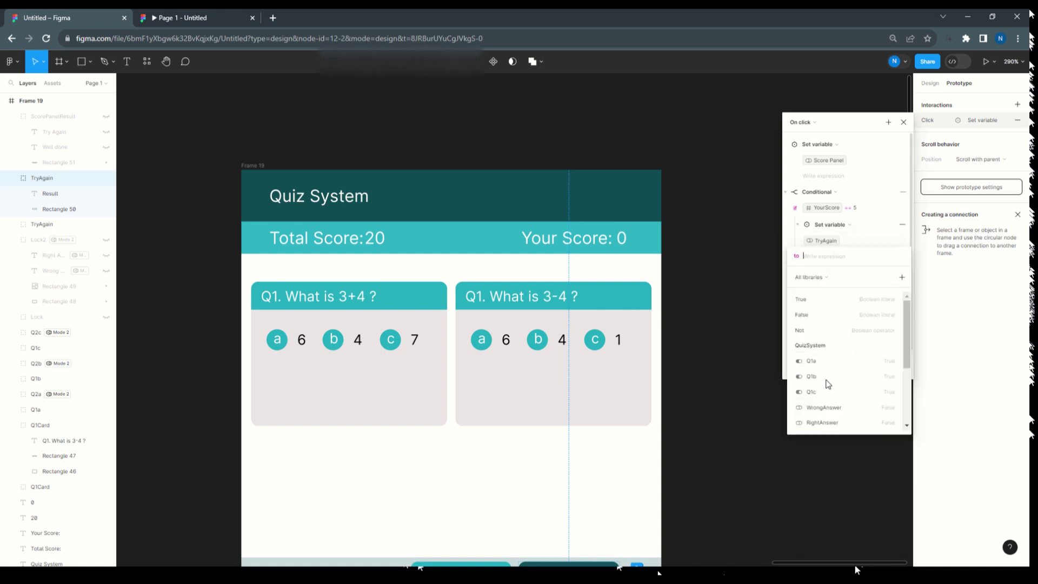
left_click(814, 301)
left_click(877, 219)
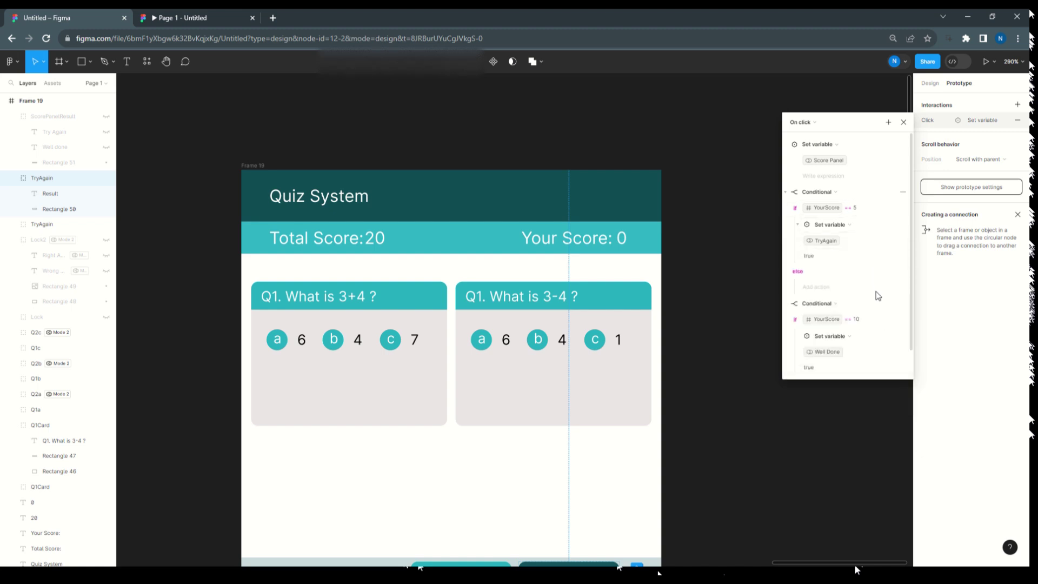
Add a third Conditional action to the Result button's click that checks whether YourScore is equal to 0
left_click(889, 123)
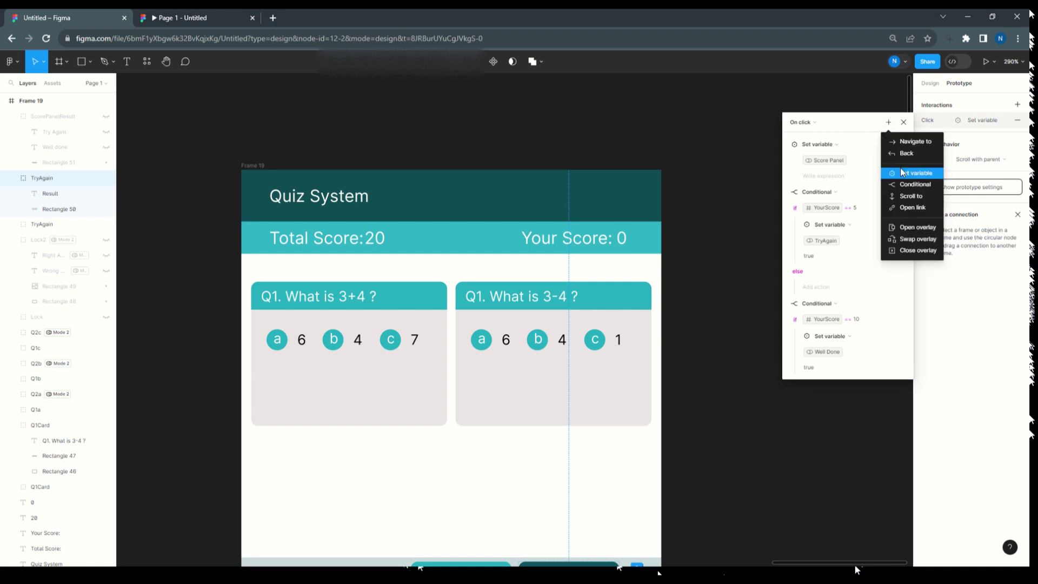
left_click(906, 183)
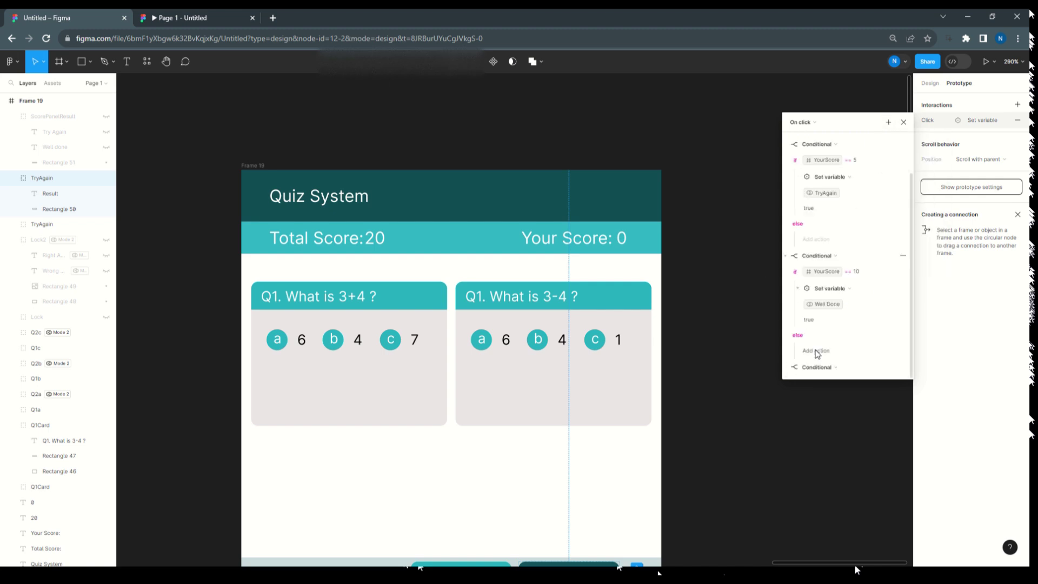
scroll(818, 354, "down", 2)
left_click(815, 324)
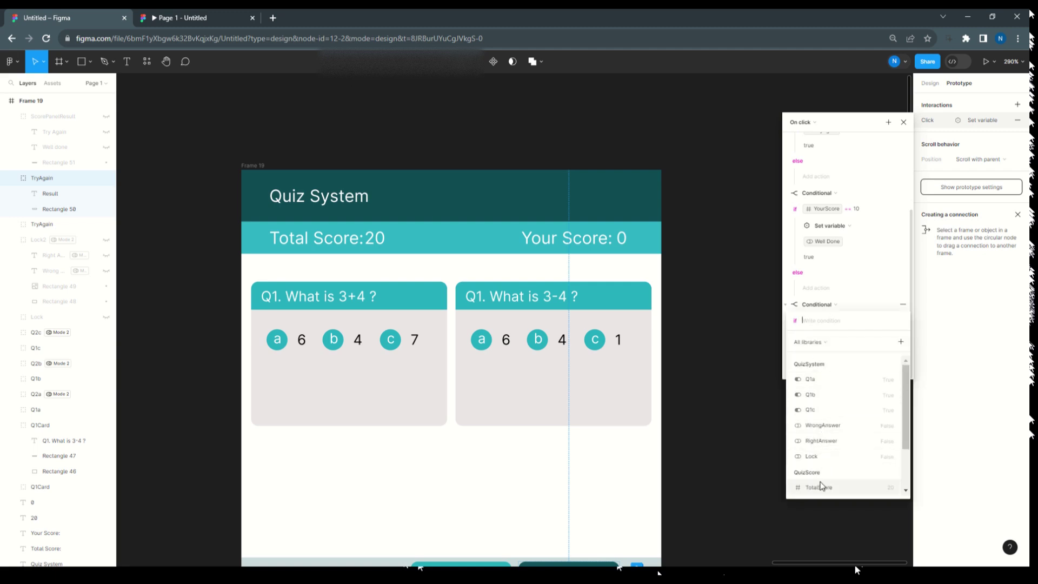
scroll(821, 485, "down", 2)
left_click(828, 456)
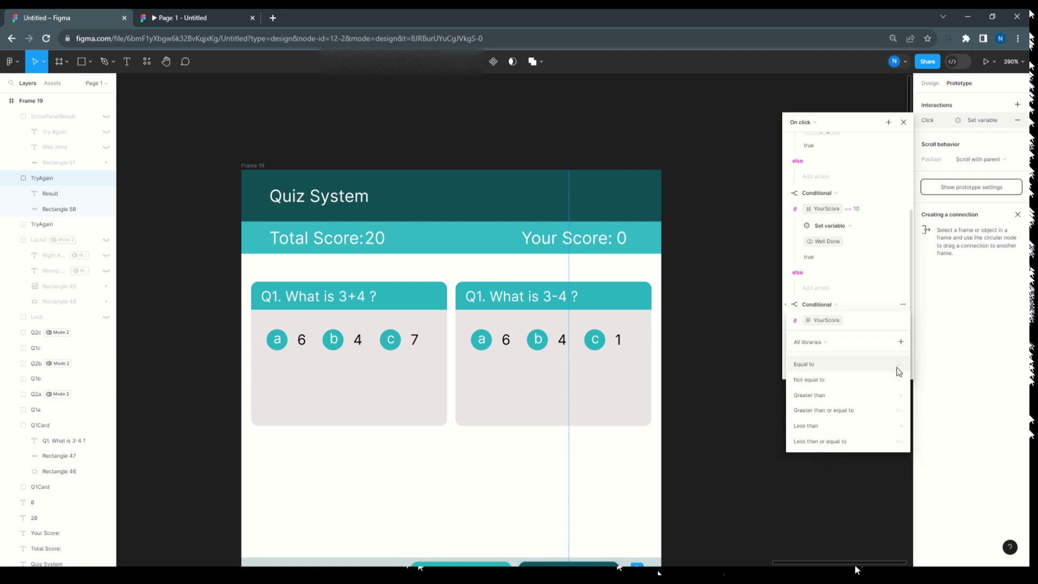
left_click(848, 365)
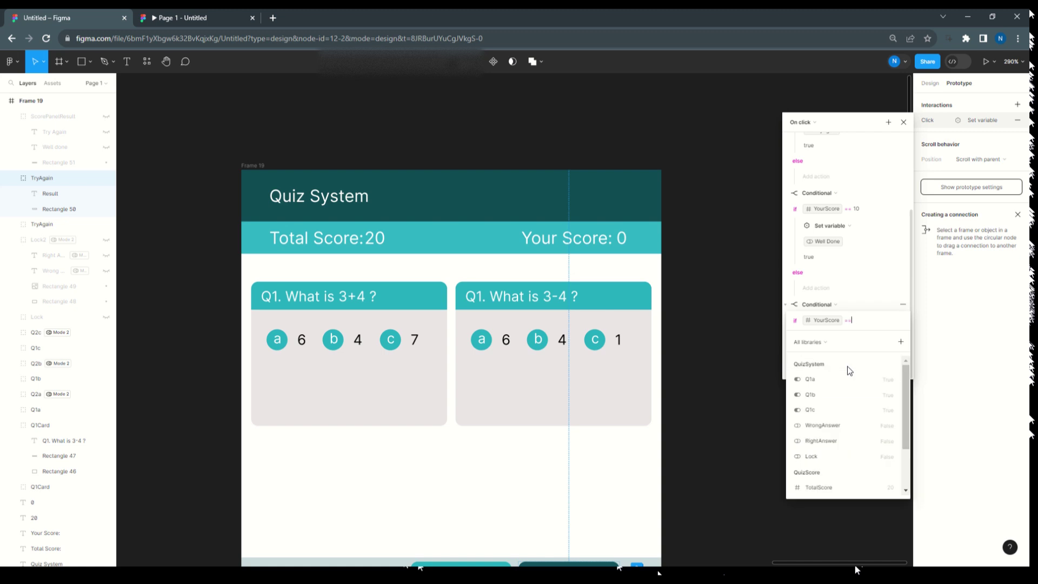
type("0")
key("Return")
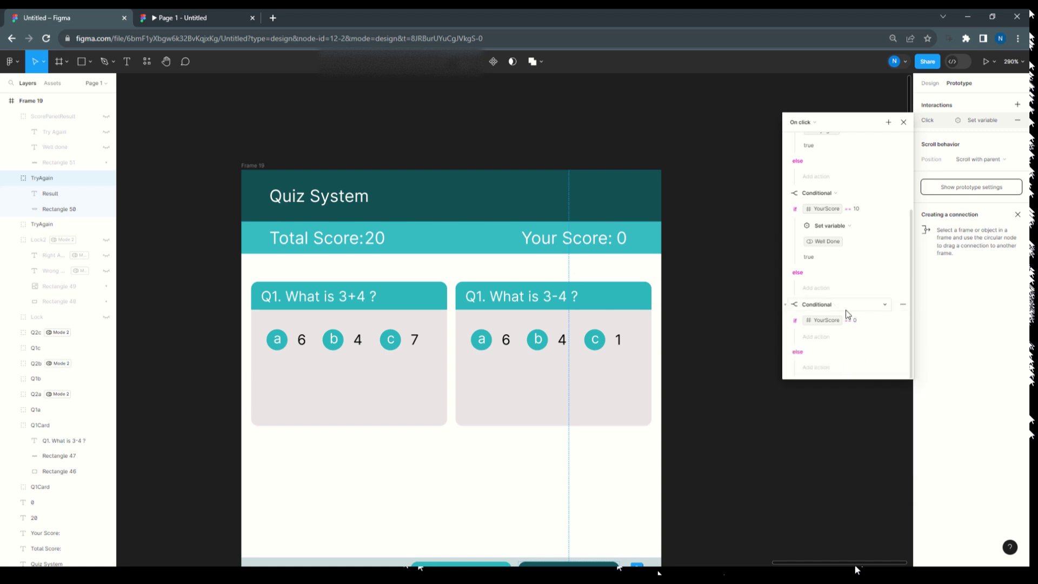
Add a Set variable action under the YourScore == 0 condition that sets TryAgain to true, and close the interaction
left_click(827, 336)
left_click(830, 387)
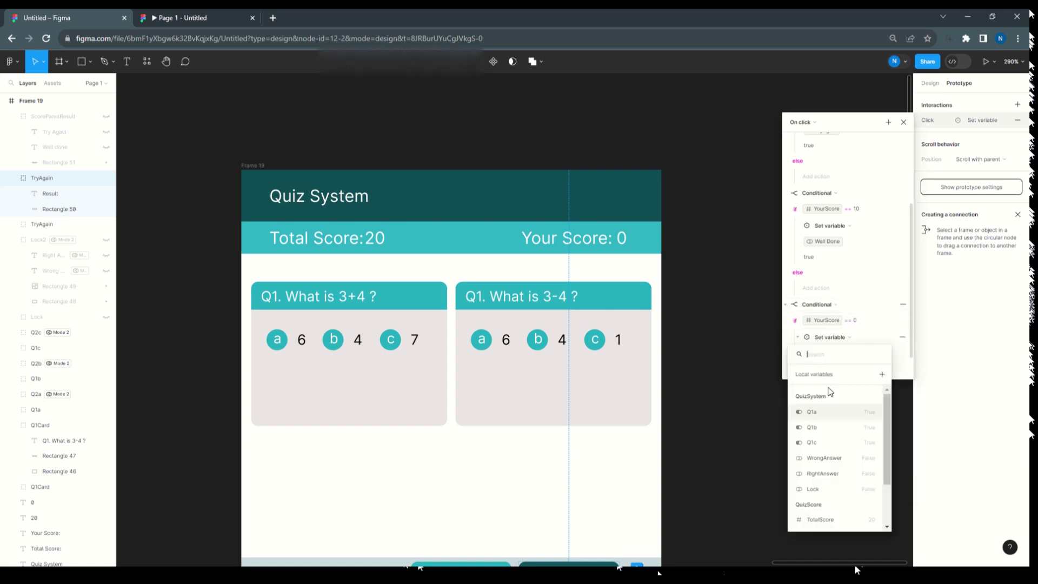
scroll(826, 441, "down", 5)
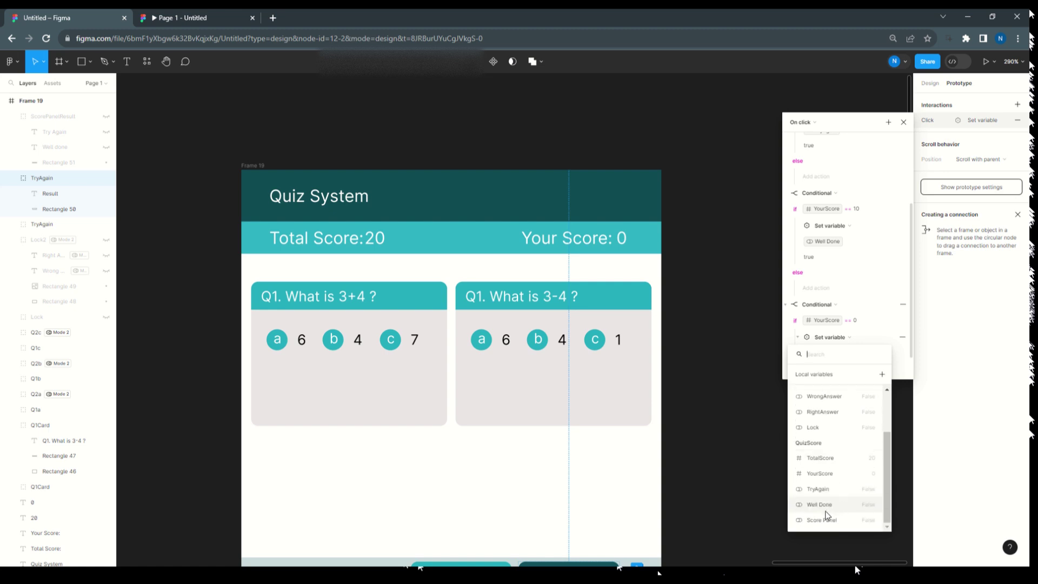
left_click(822, 490)
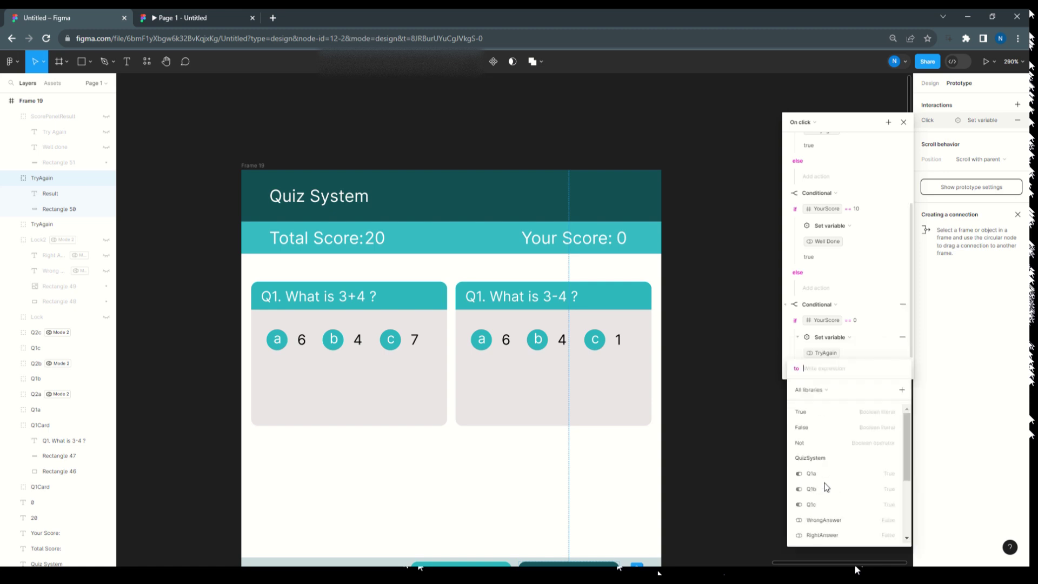
left_click(806, 412)
left_click(850, 277)
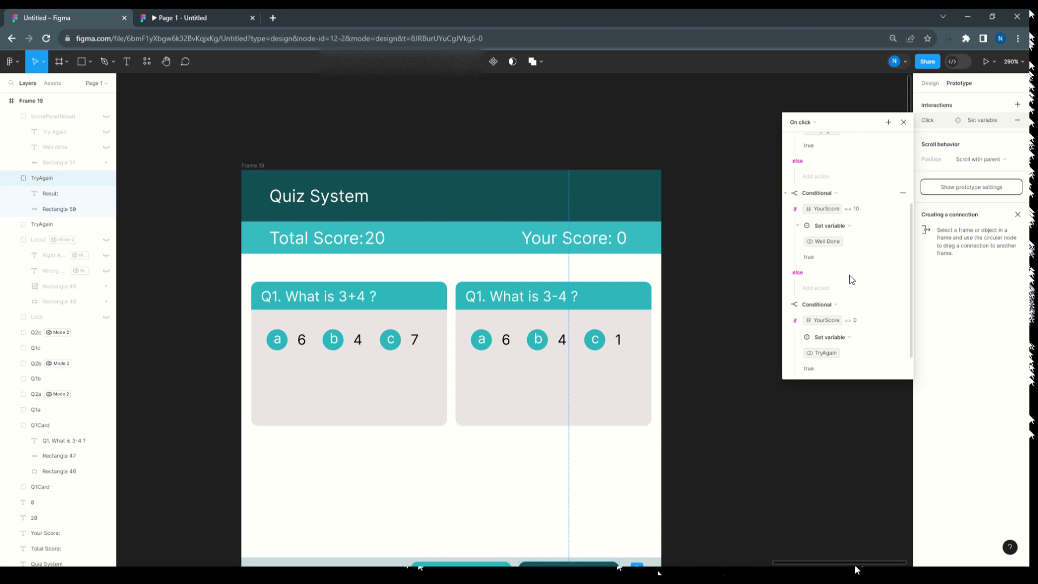
left_click(714, 236)
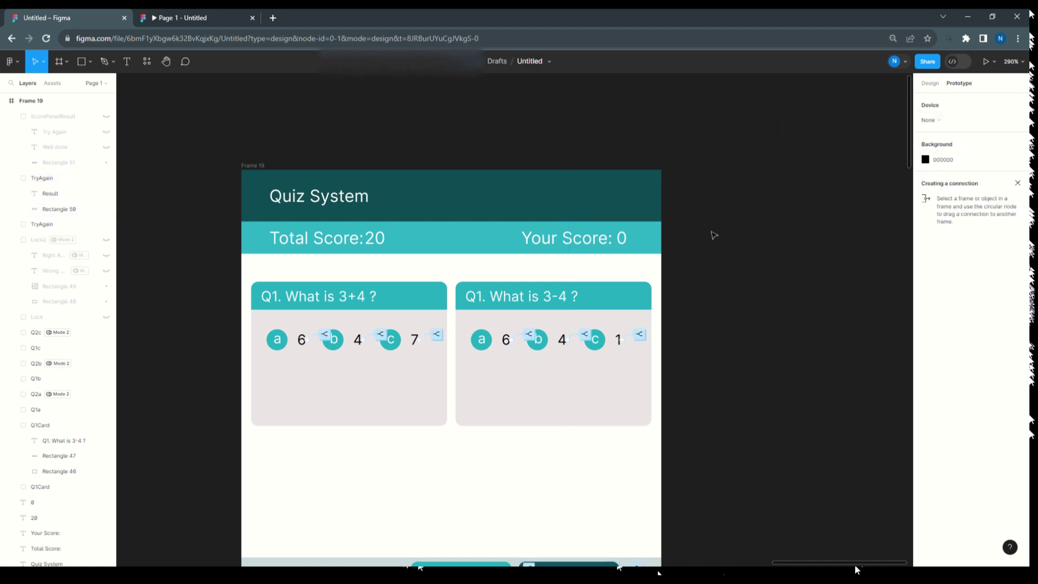
Bind the number text beside the Total Score label to the TotalScore variable
double_click(375, 238)
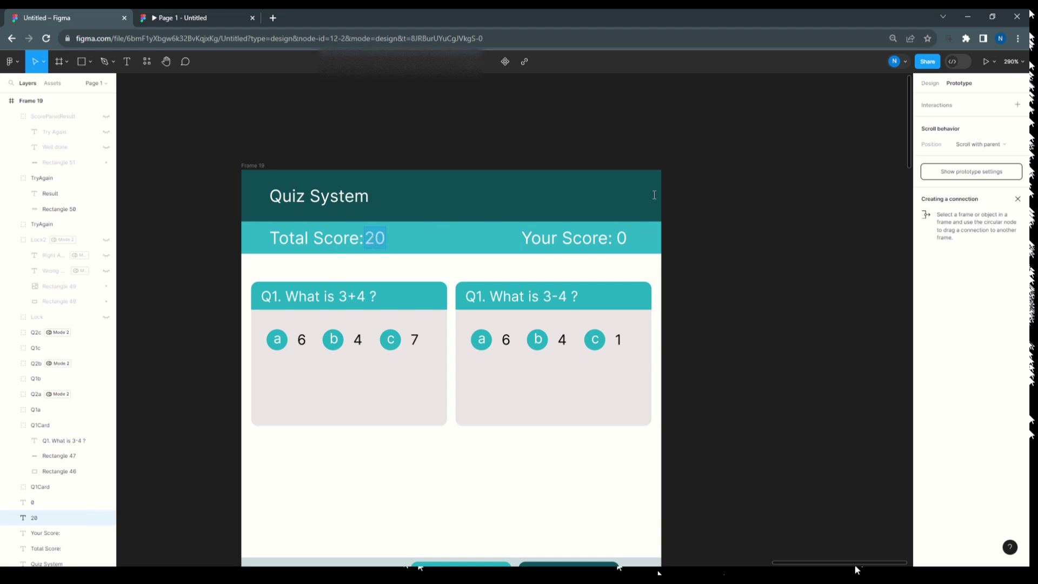
key("alt+8")
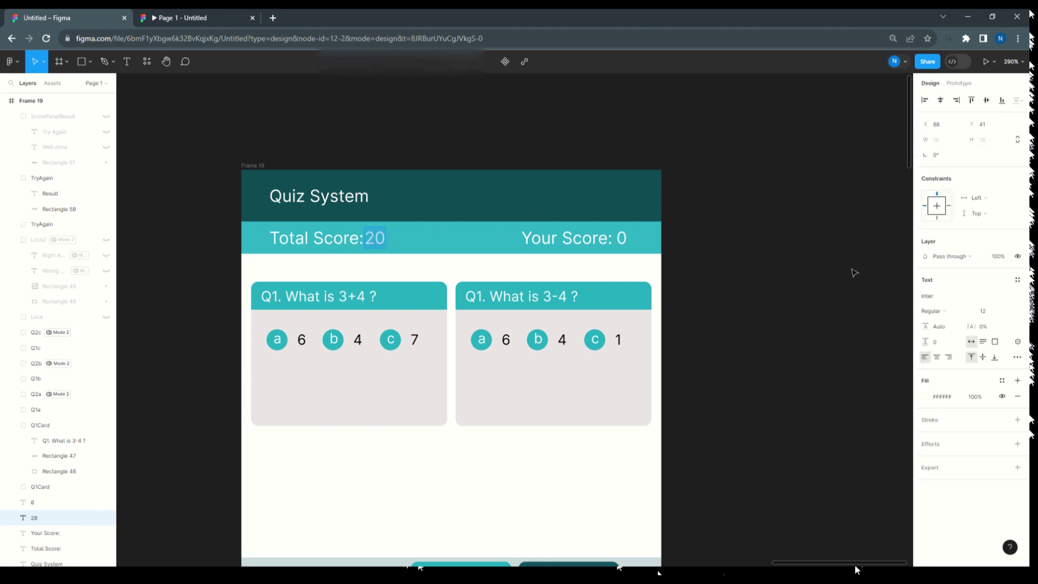
left_click(1019, 341)
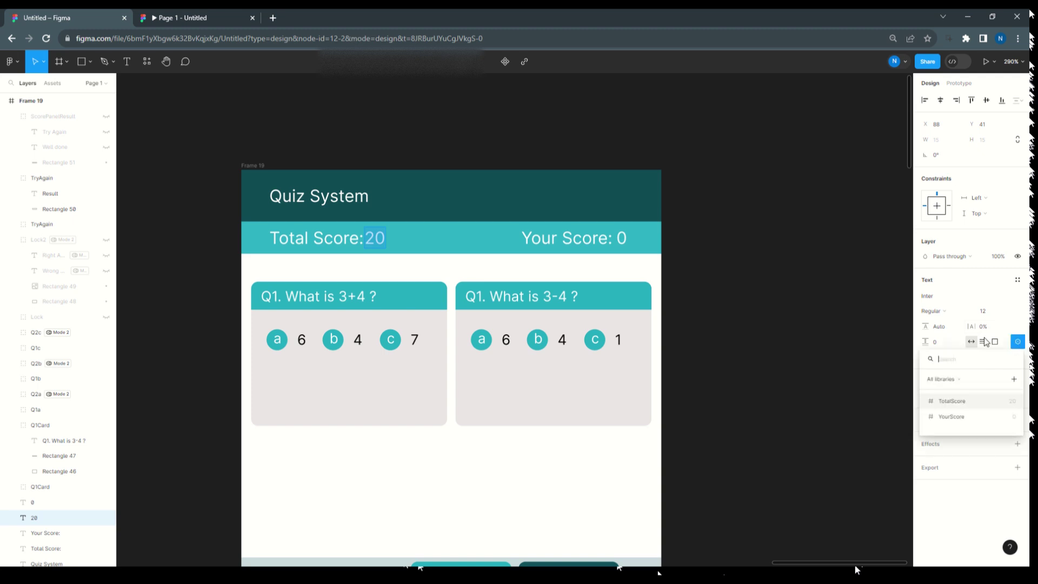
left_click(957, 403)
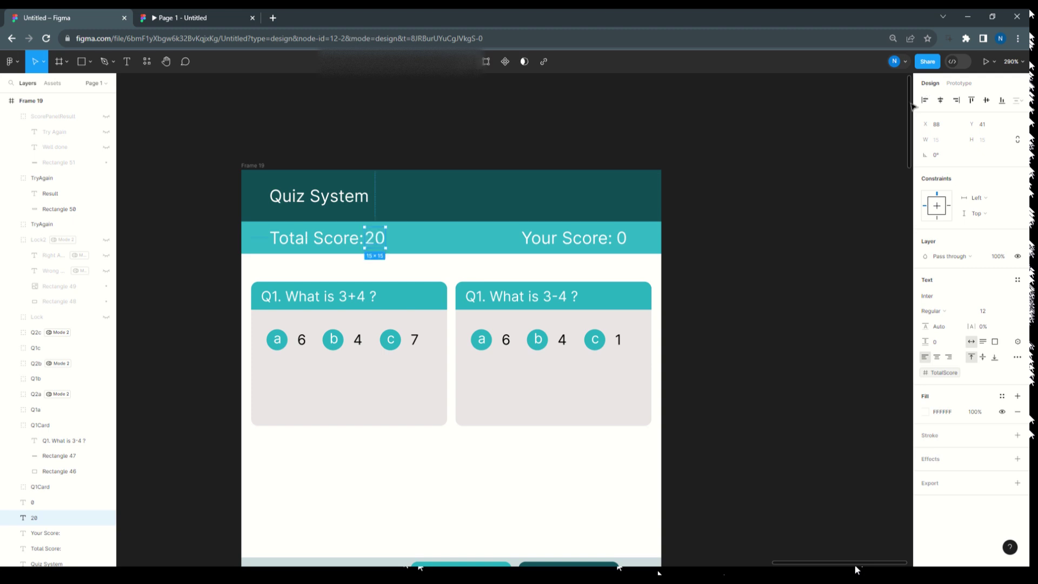
Set the TotalScore variable in the QuizScore collection to 10 and close the local variables
left_click(878, 143)
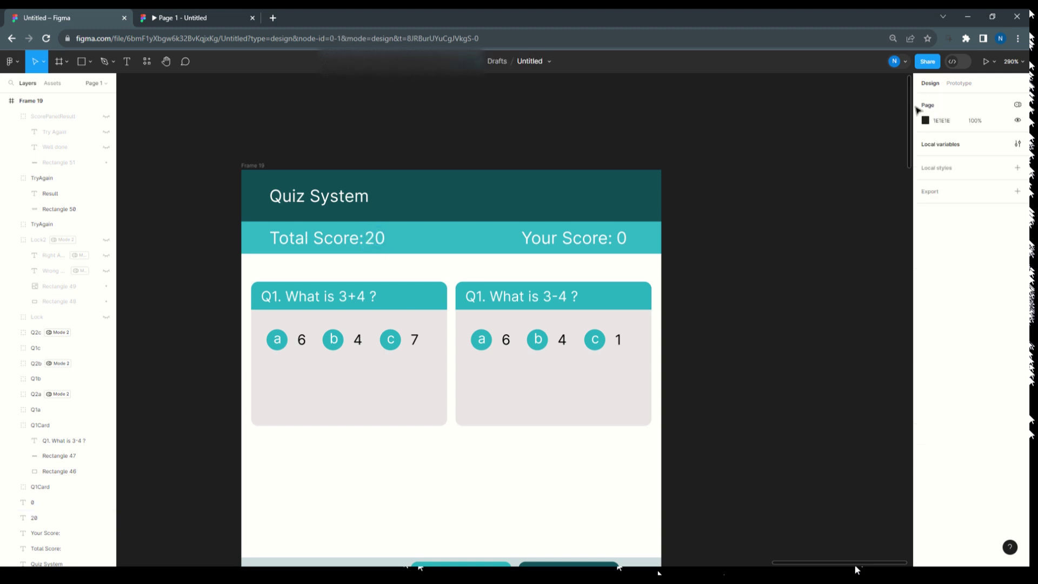
left_click(931, 146)
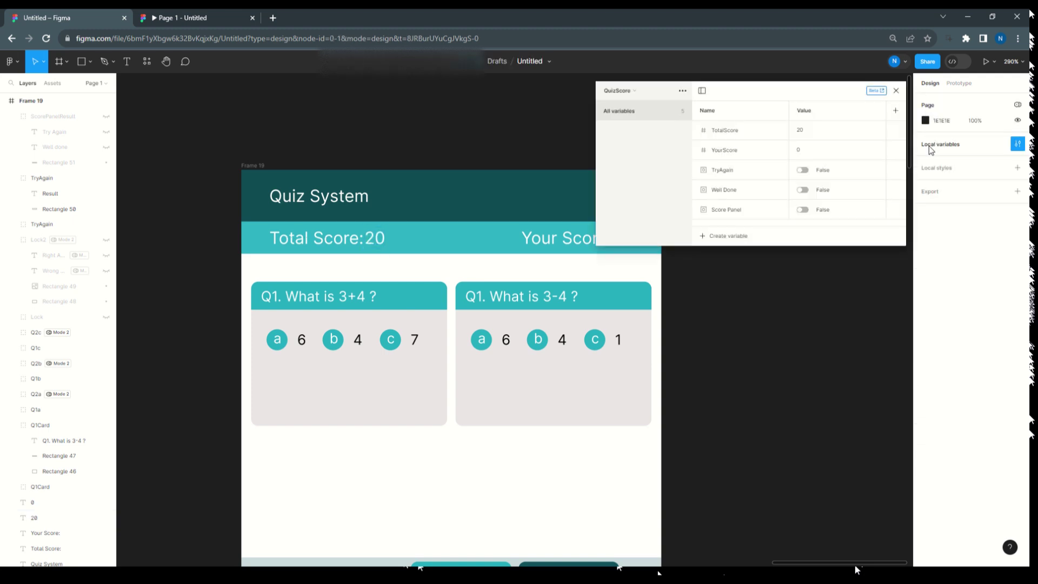
left_click(802, 134)
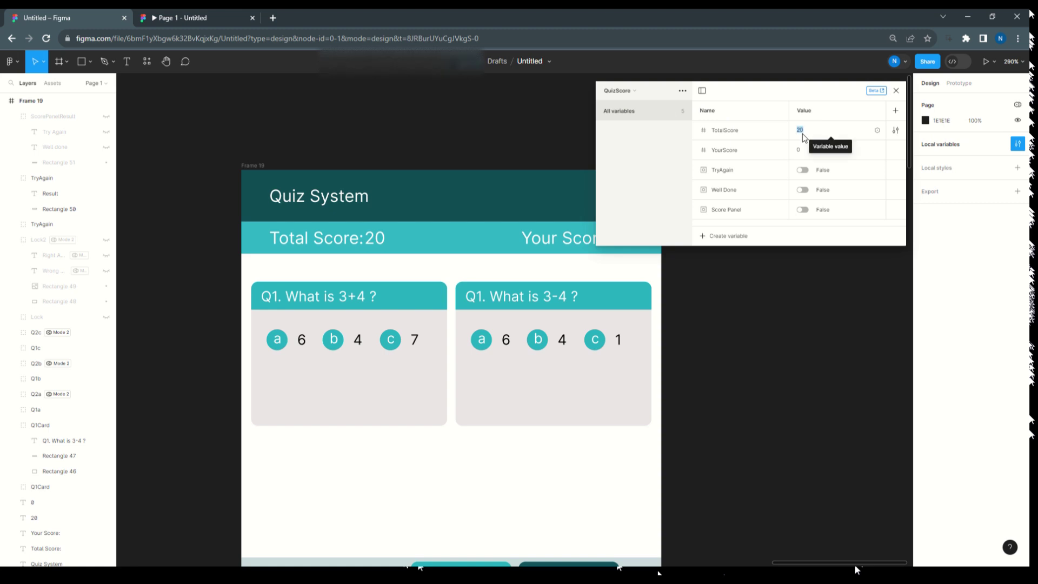
type("10")
left_click(833, 279)
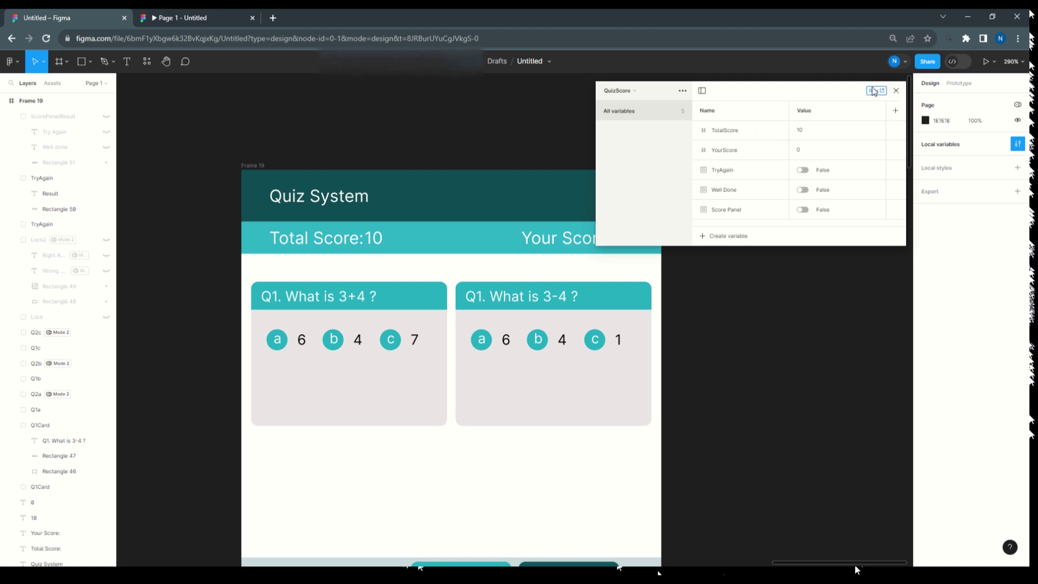
left_click(897, 91)
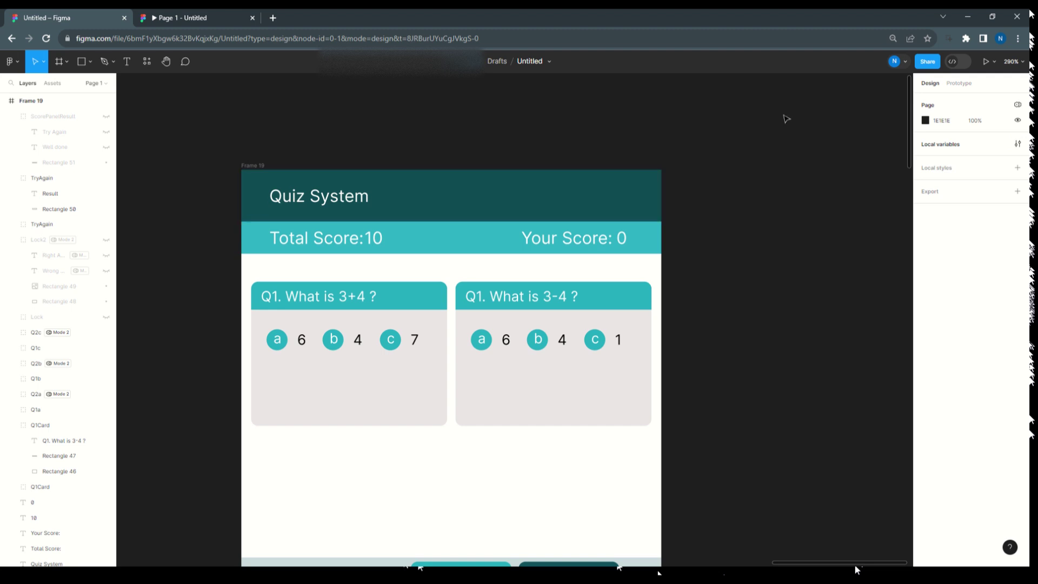
Switch to the prototype preview and test both questions by answering each with option b
left_click(252, 166)
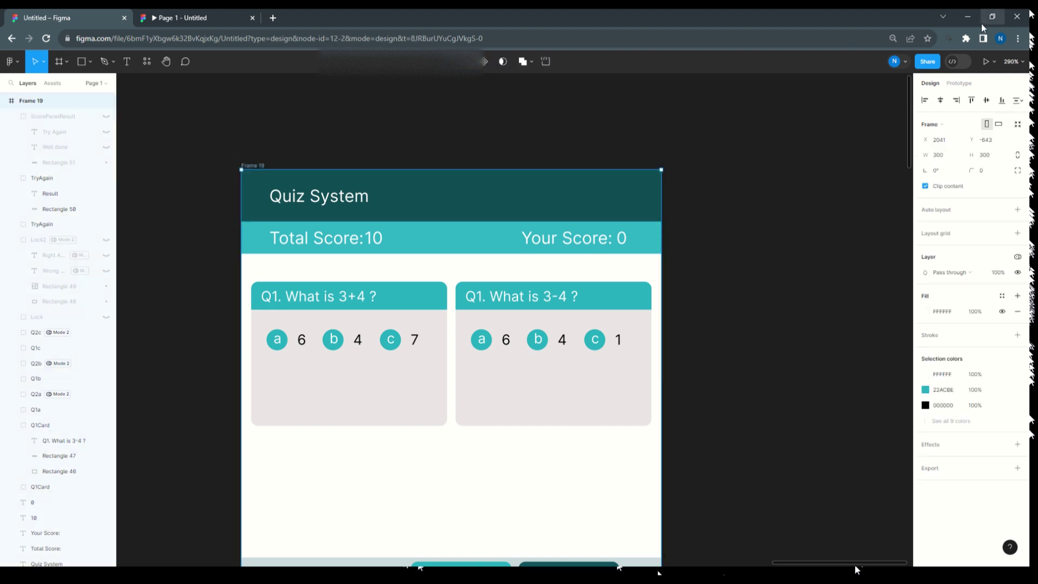
left_click(216, 17)
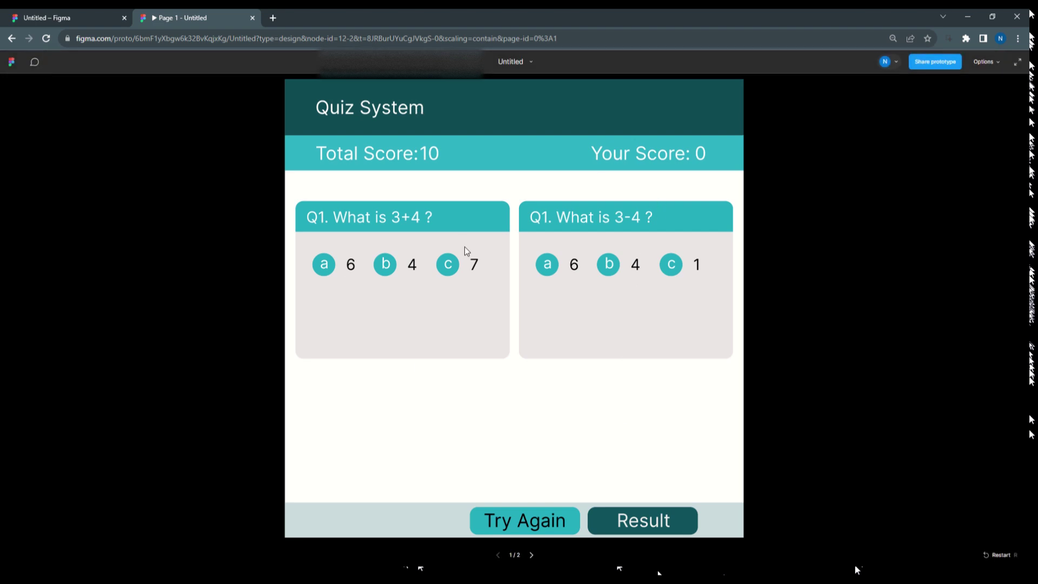
left_click(387, 268)
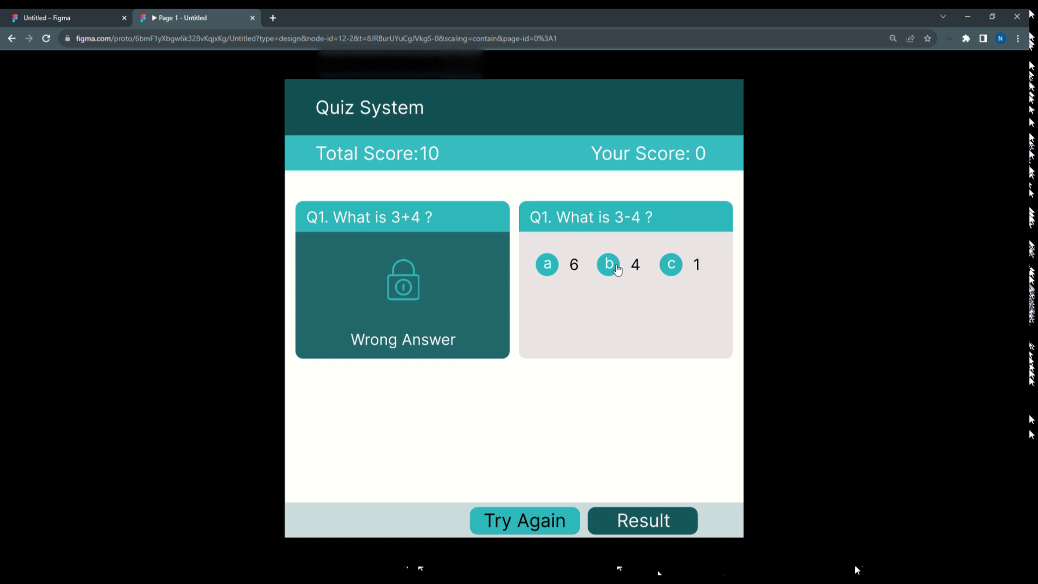
left_click(618, 268)
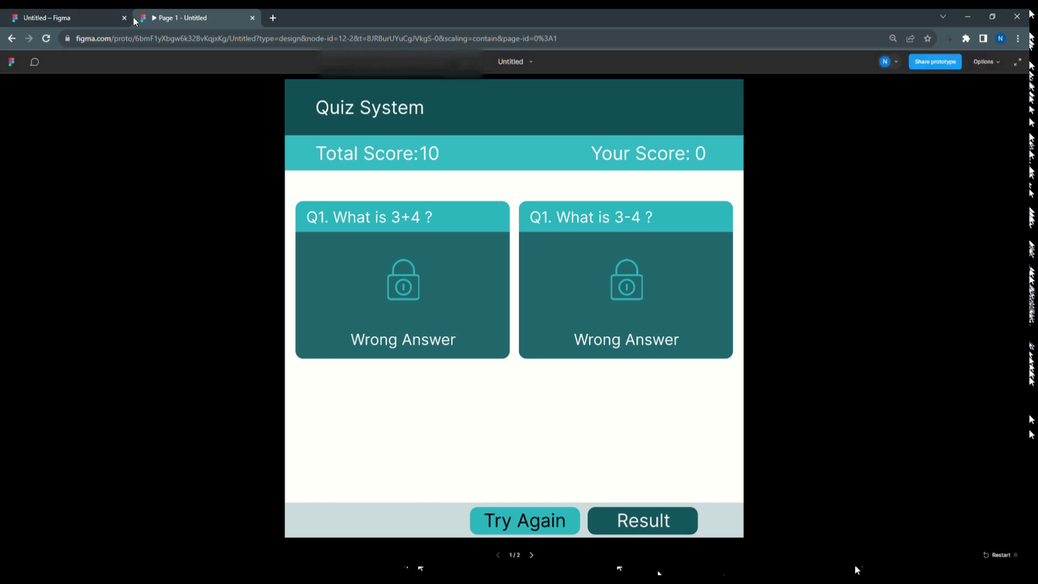
Return to the design file and set the Score Panel variable to true in the Result button's On click interaction
left_click(85, 20)
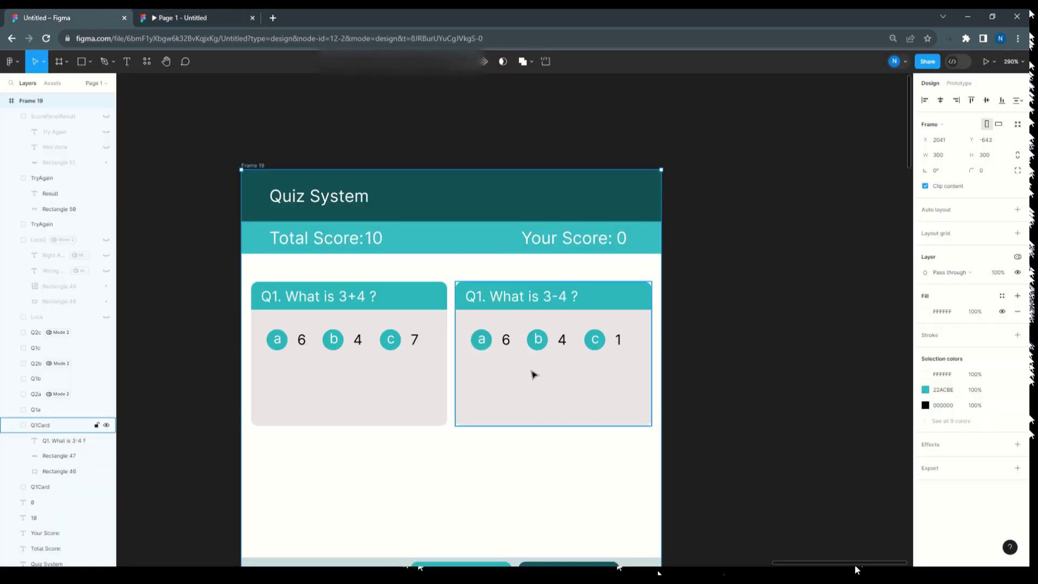
scroll(535, 373, "down", 2)
left_click(567, 528)
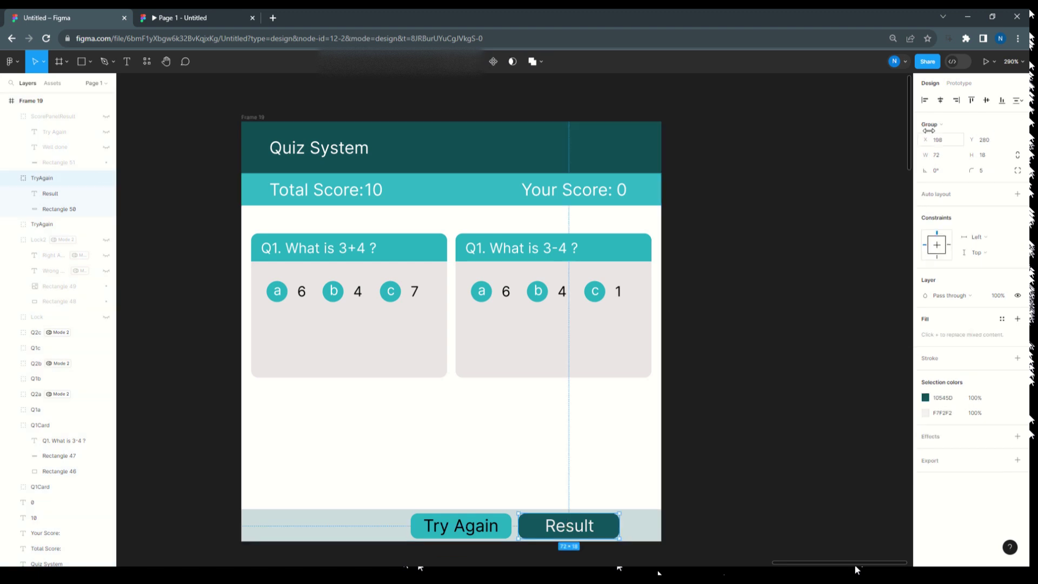
left_click(959, 83)
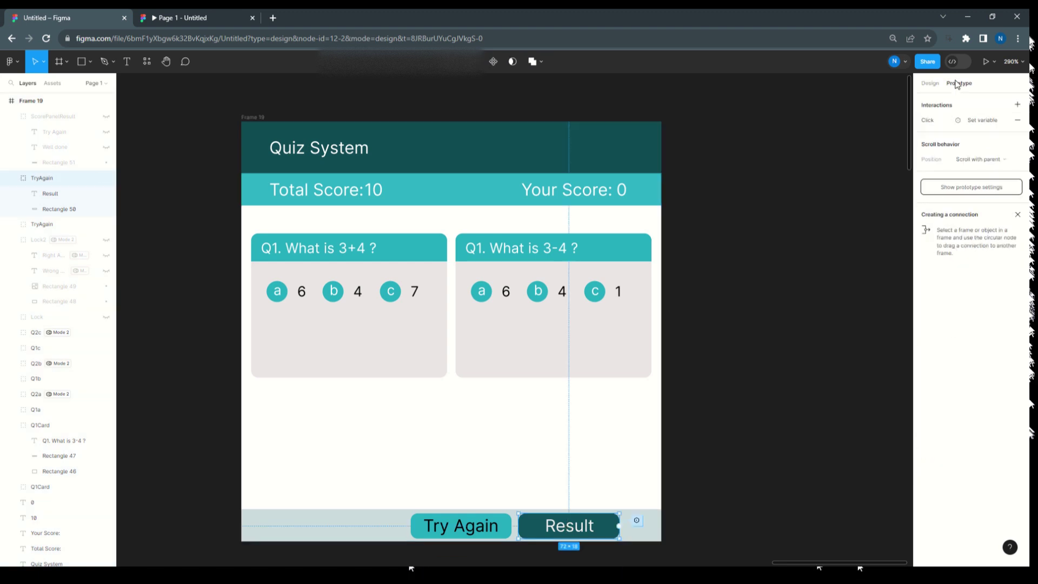
left_click(968, 120)
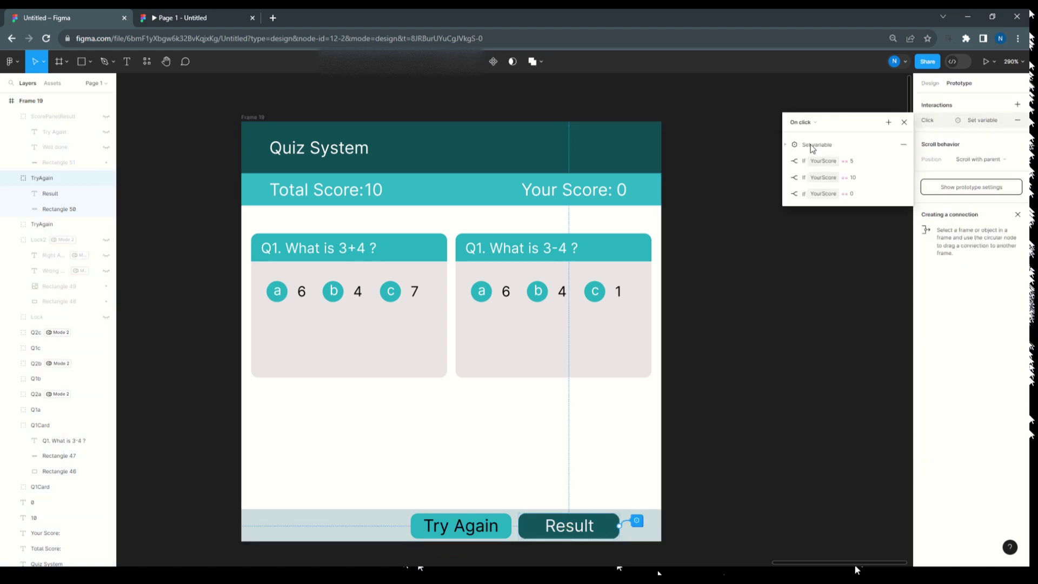
left_click(791, 145)
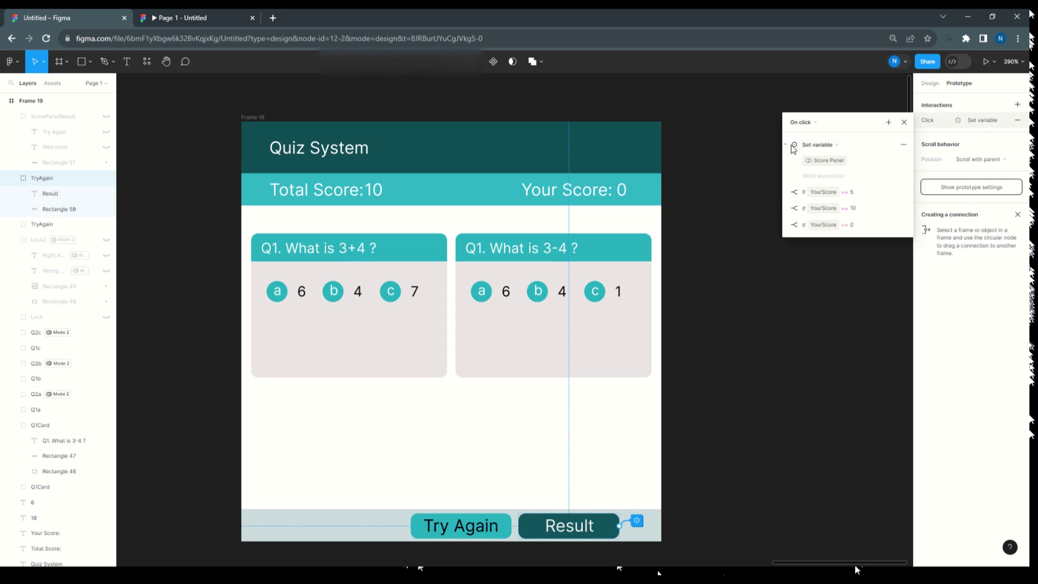
left_click(828, 162)
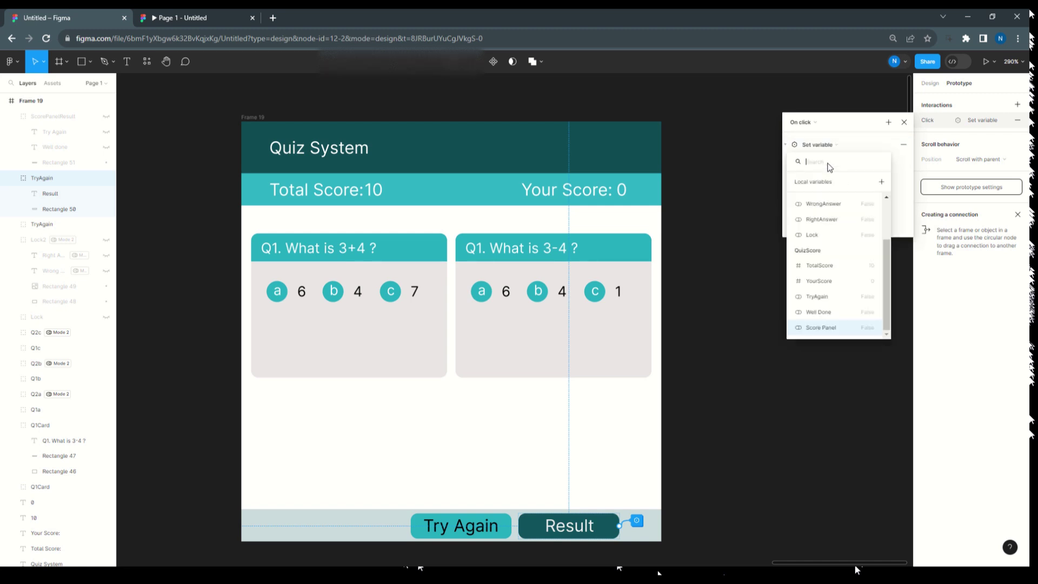
left_click(832, 328)
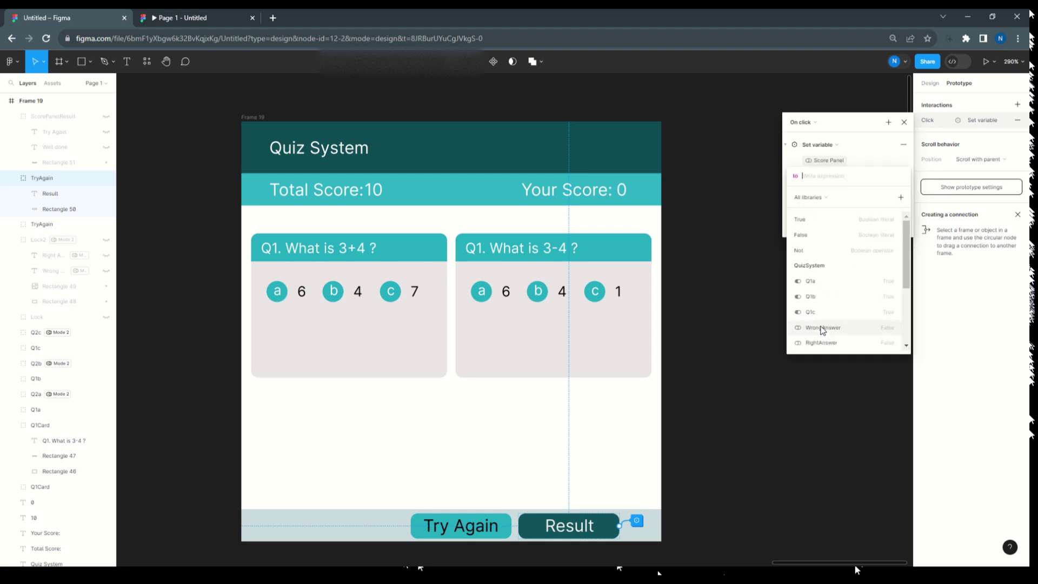
left_click(816, 223)
left_click(862, 135)
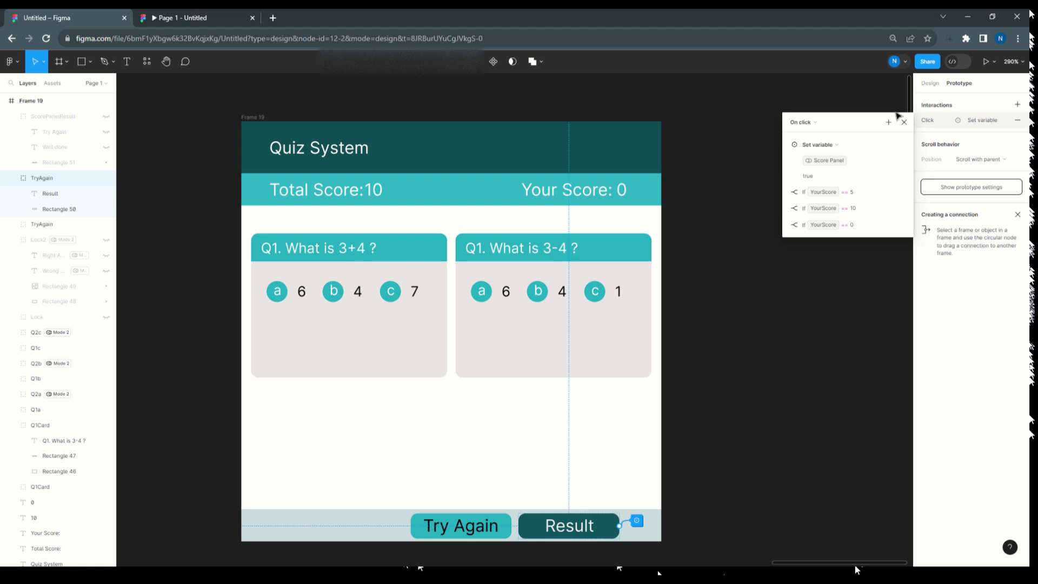
Present Frame 19 as a prototype and scale the preview with the Fill screen option
left_click(254, 118)
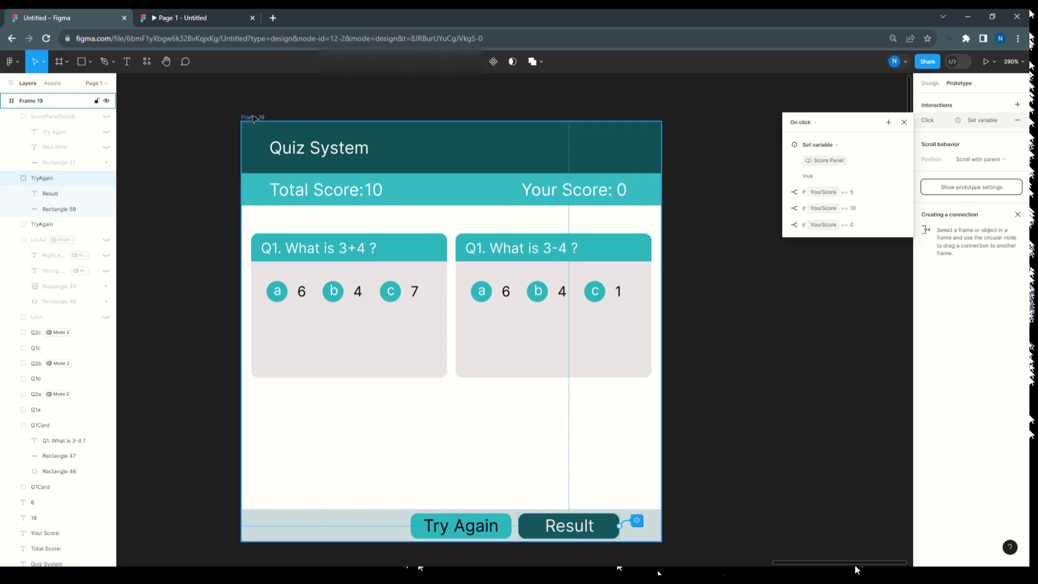
left_click(254, 119)
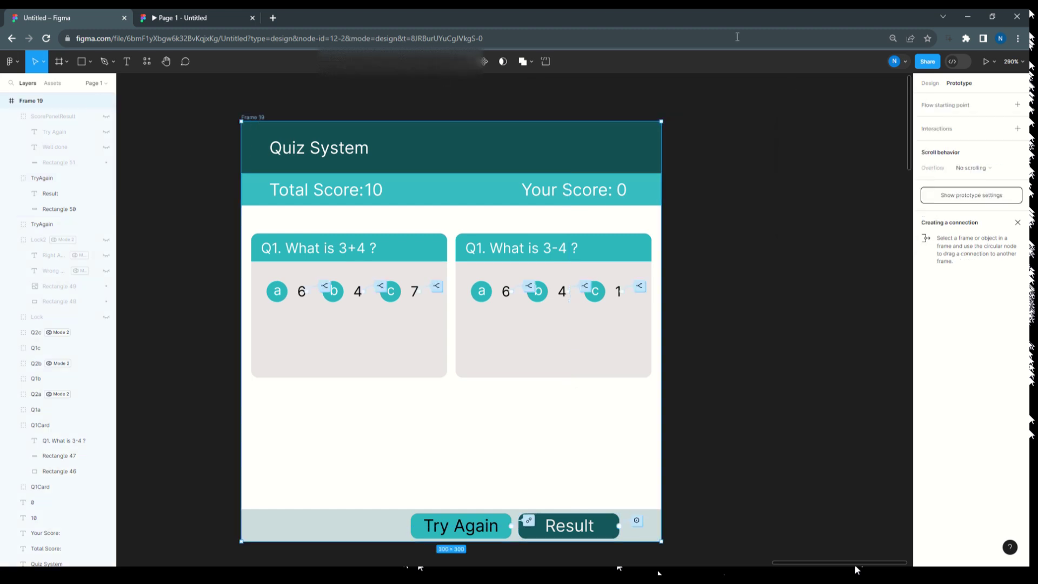
left_click(988, 62)
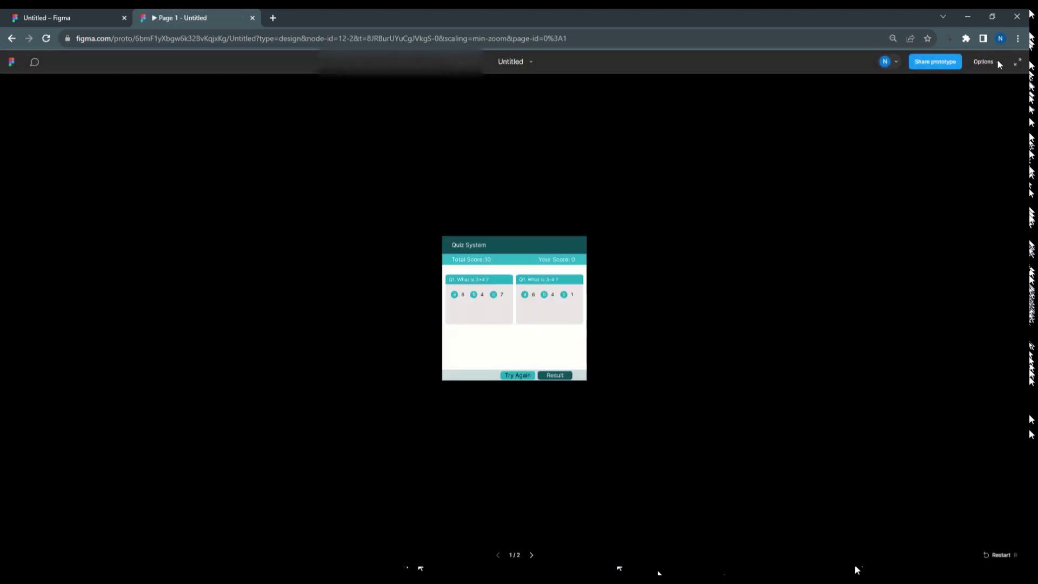
left_click(998, 62)
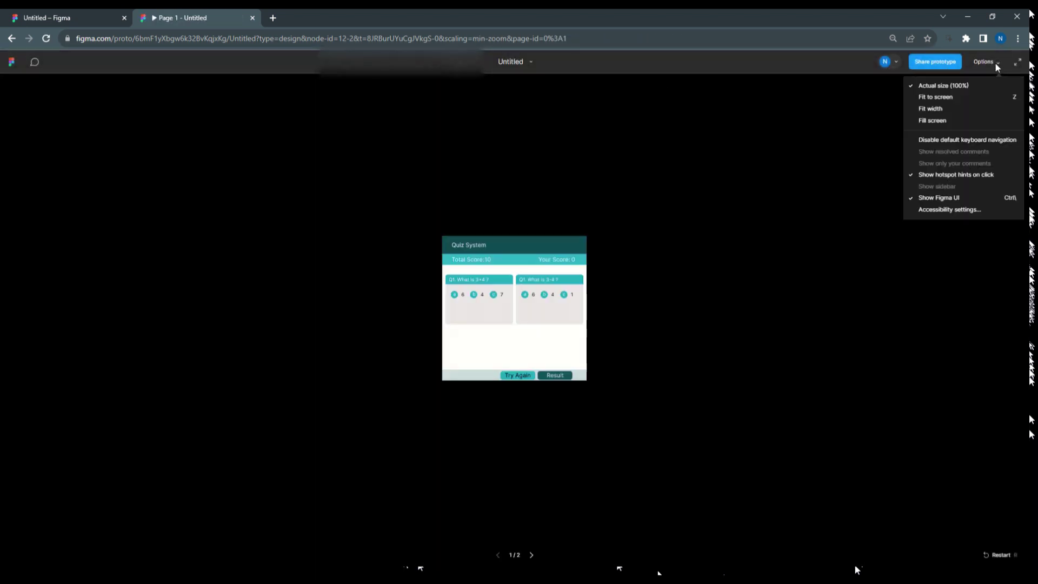
left_click(961, 120)
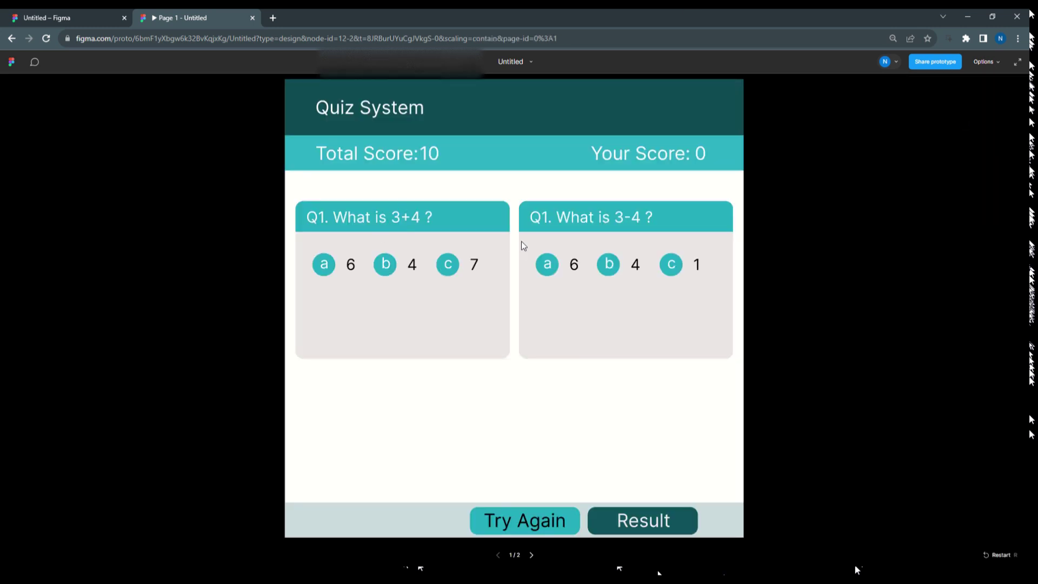
Test the quiz by answering both questions with option b, show the result, and reset it with Try Again
left_click(394, 267)
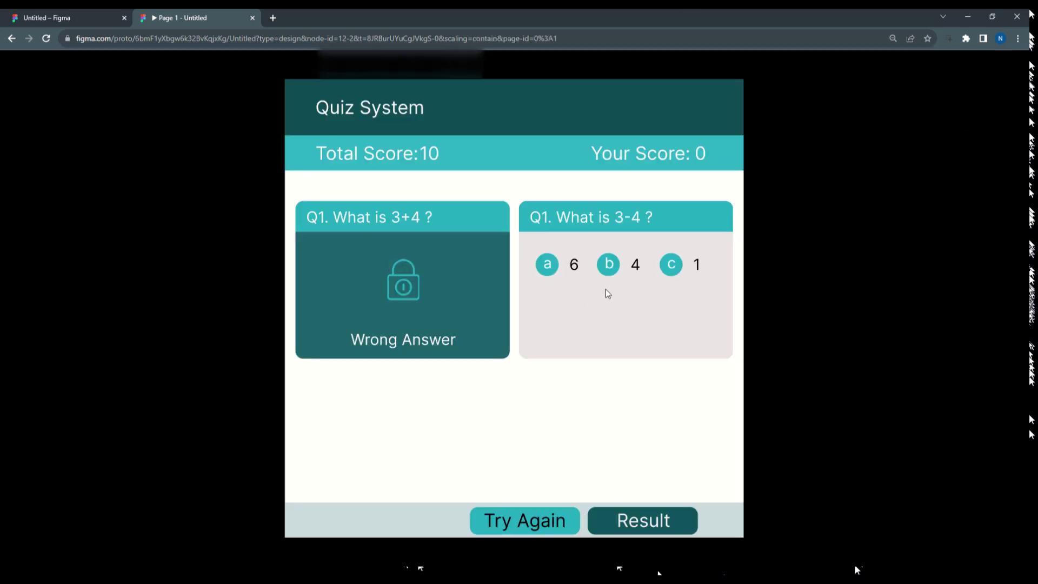
left_click(608, 270)
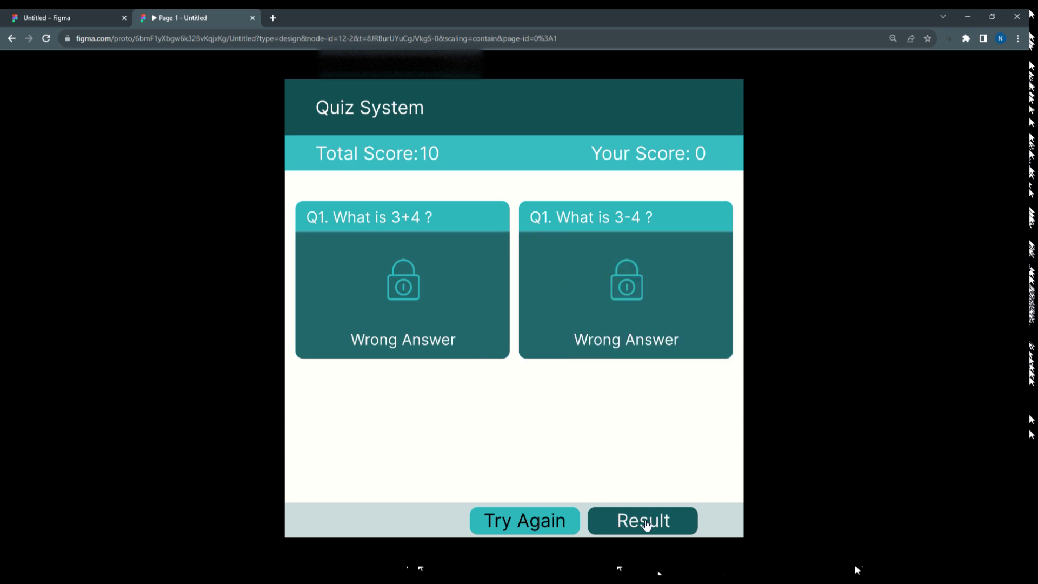
left_click(646, 524)
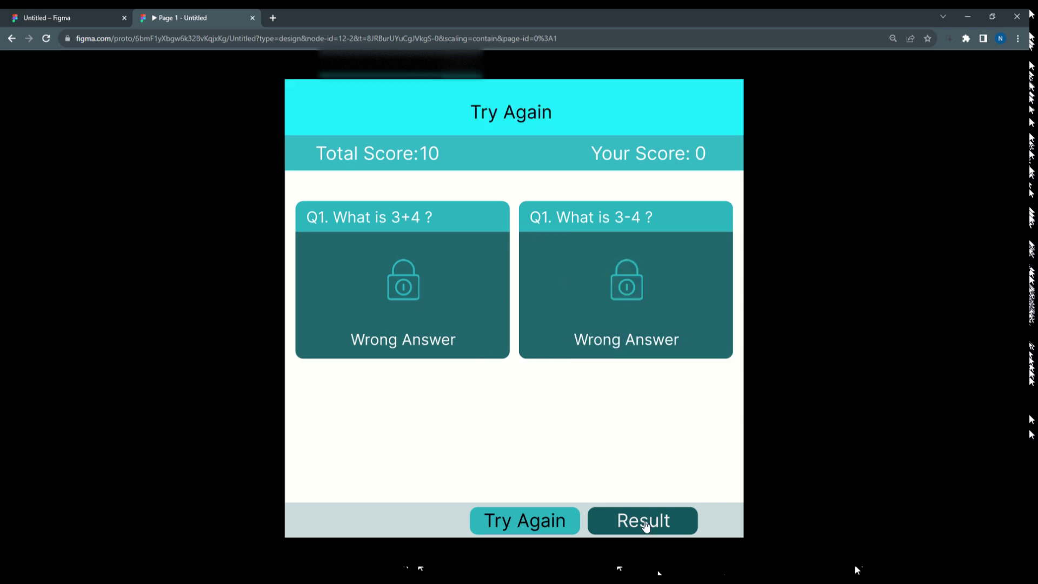
left_click(529, 524)
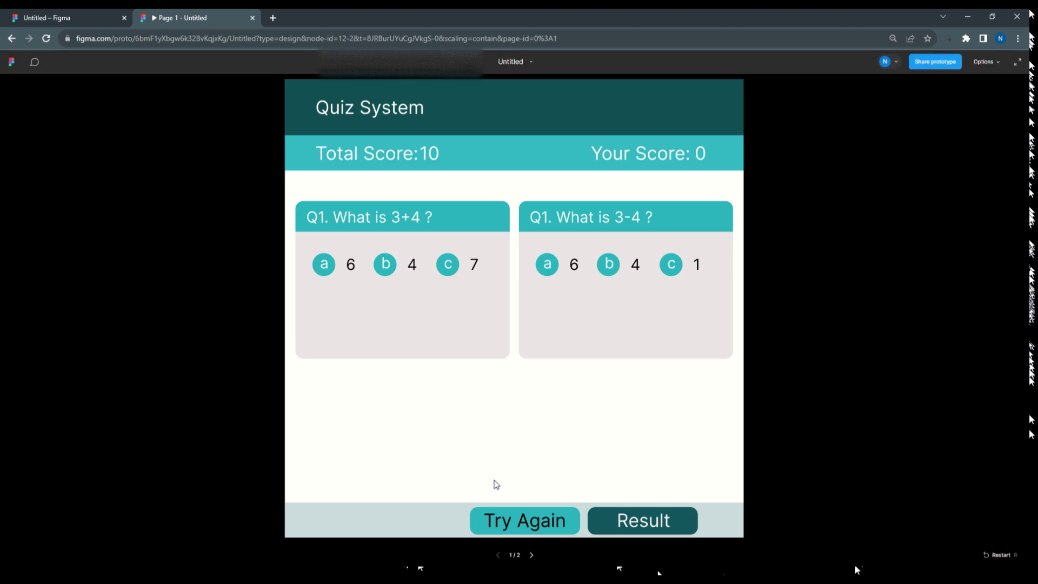
Test a mixed attempt with option c for 3+4 and option a for 3-4, show the result, and reset the quiz
left_click(446, 266)
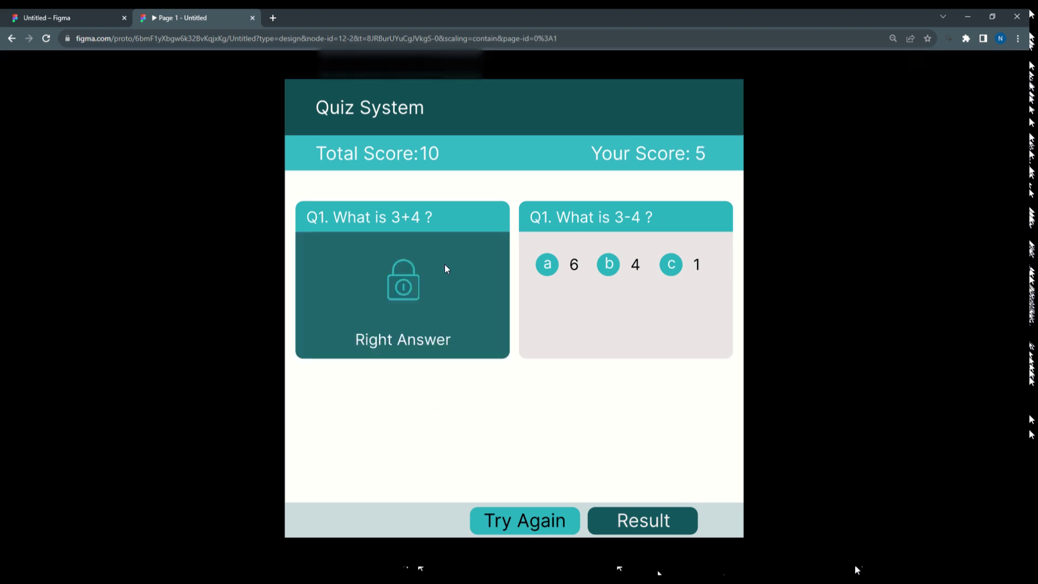
left_click(548, 265)
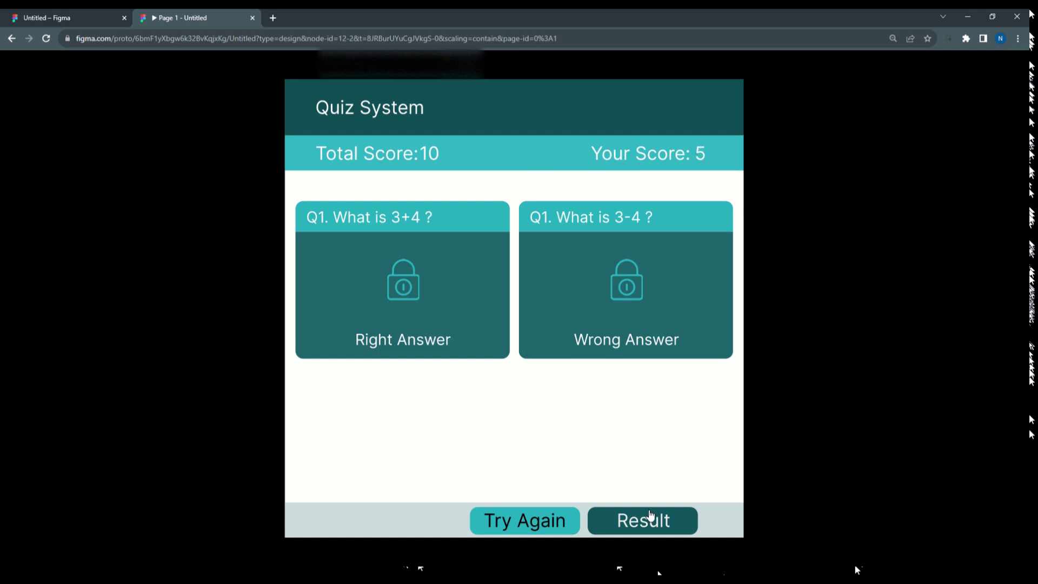
left_click(649, 521)
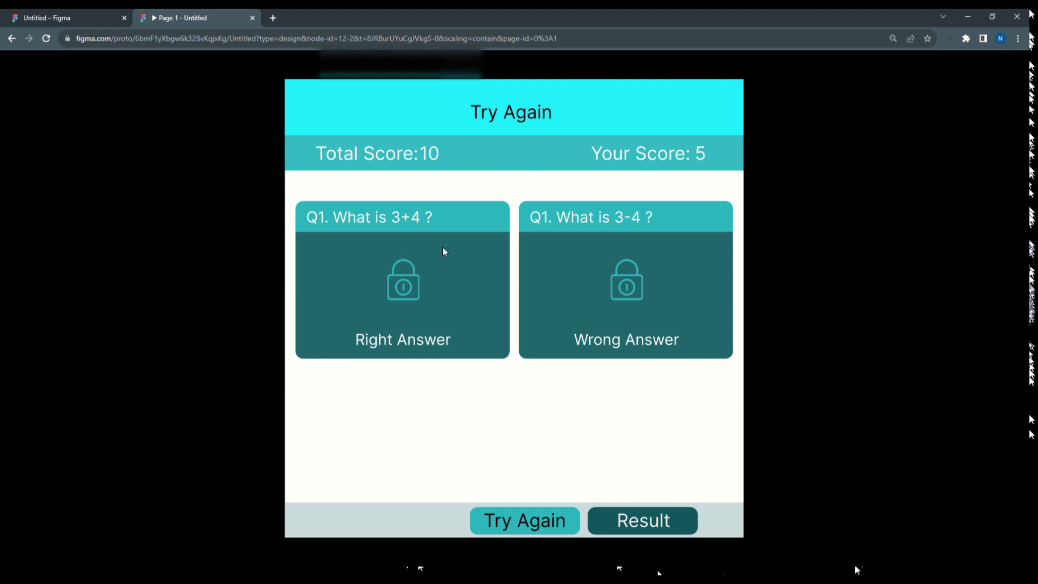
left_click(512, 522)
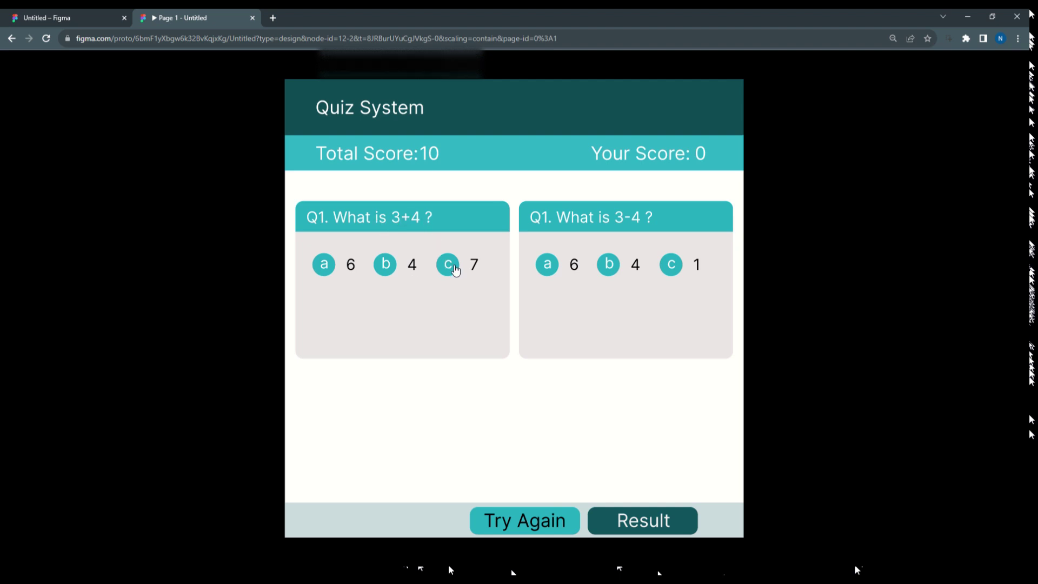
Test the quiz by answering both questions with option c and show the result
left_click(456, 270)
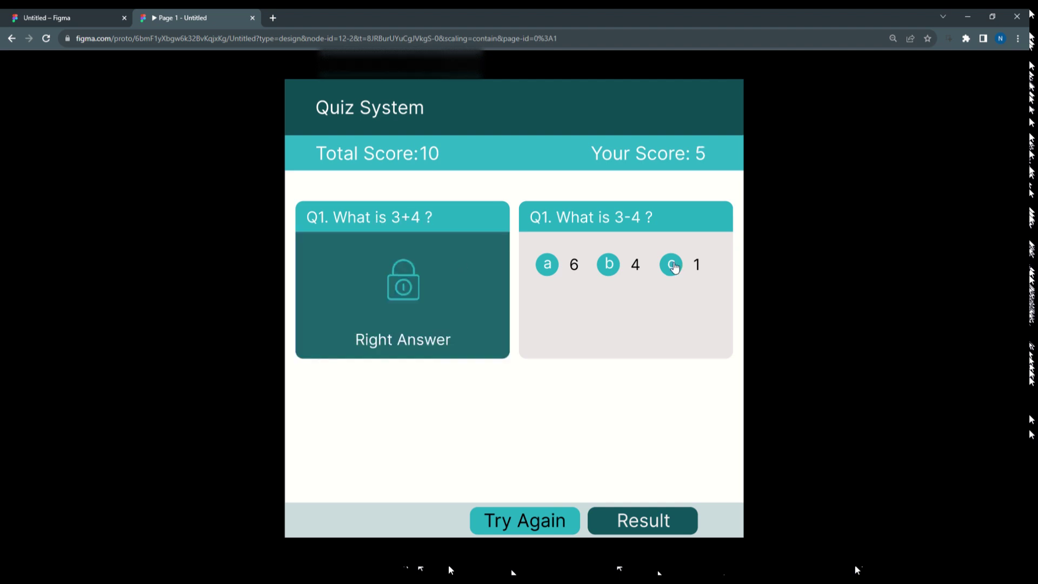
left_click(673, 265)
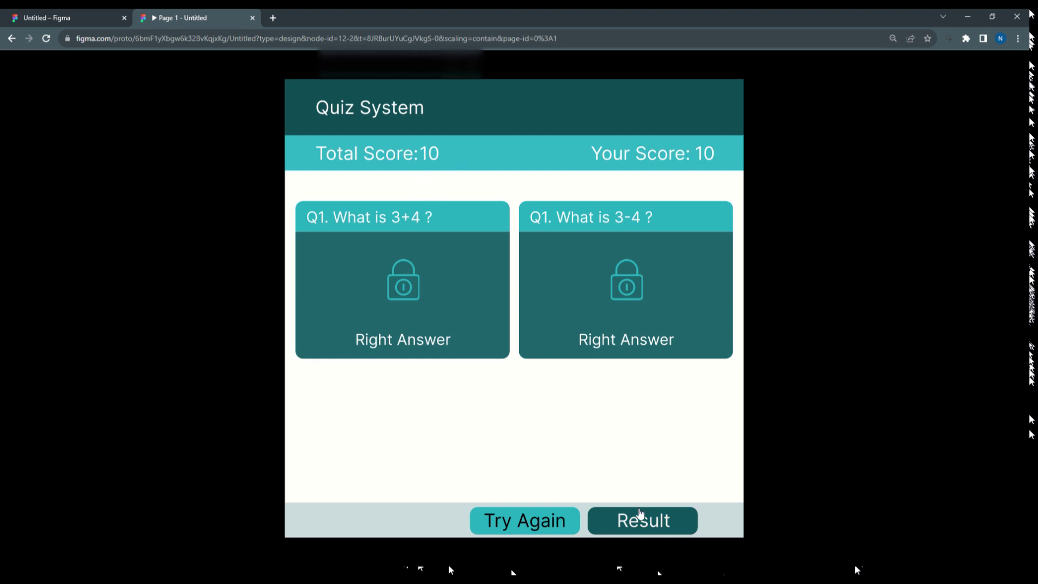
left_click(641, 520)
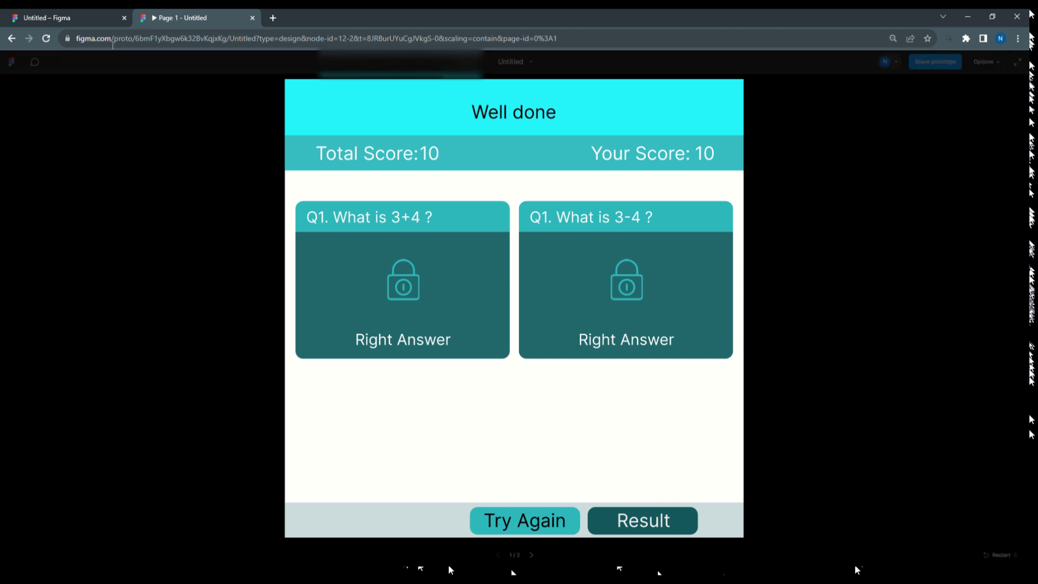
Return to the design file, open the local variables to review the QuizSystem collection, and select the score bar rectangle
left_click(84, 22)
left_click(573, 269)
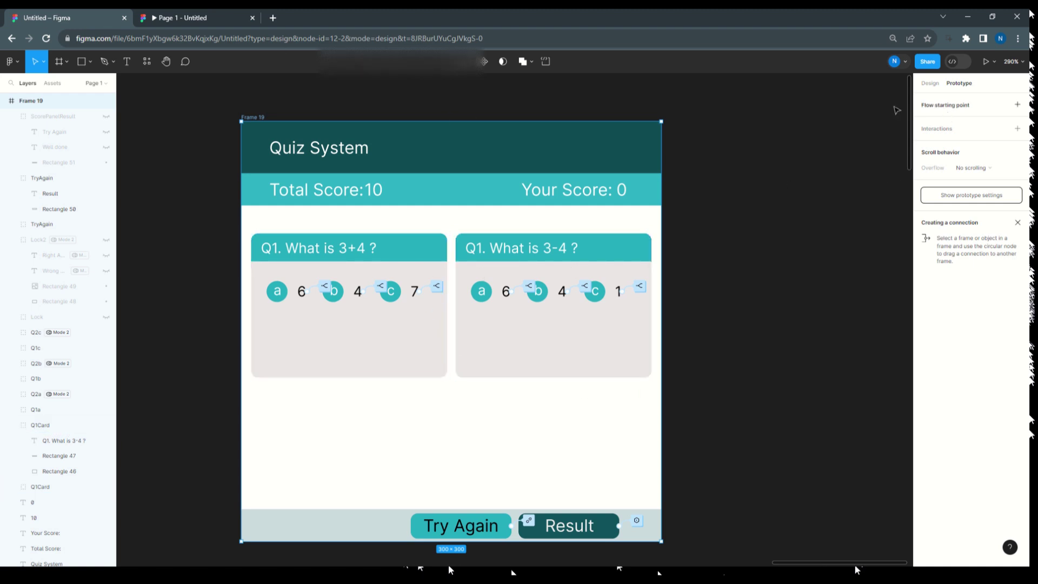
left_click(853, 140)
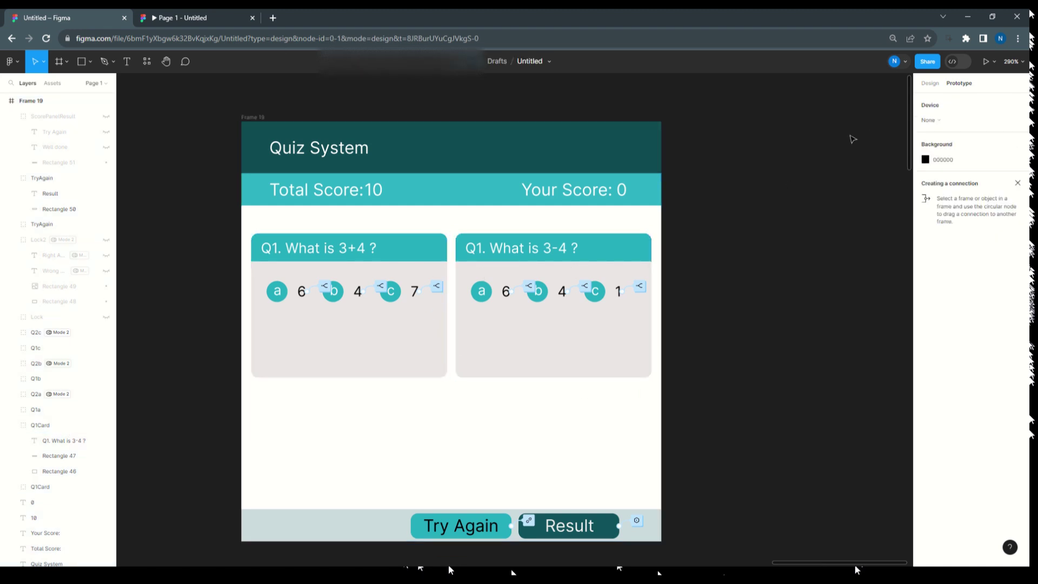
left_click(931, 84)
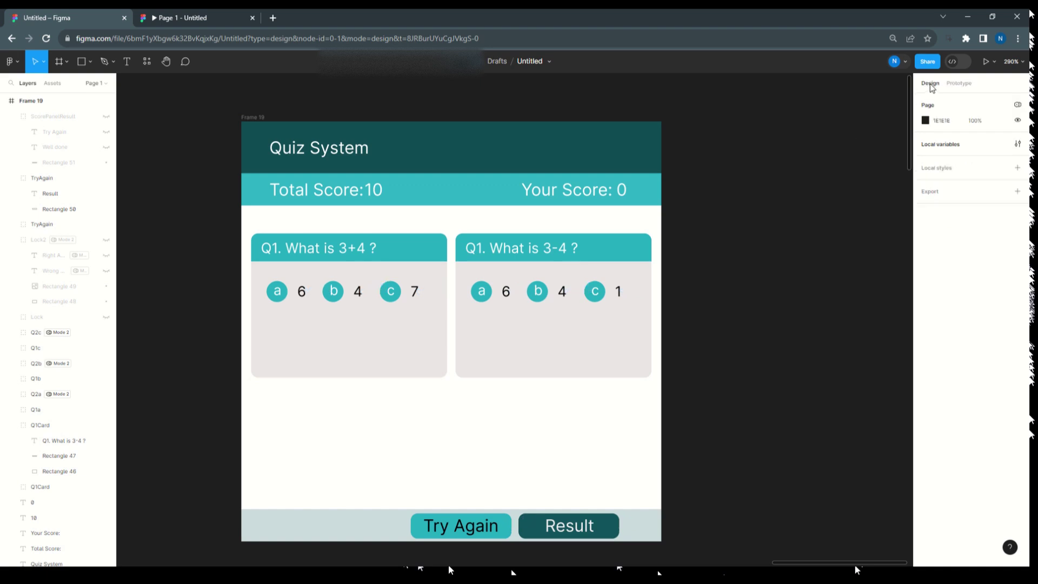
left_click(936, 144)
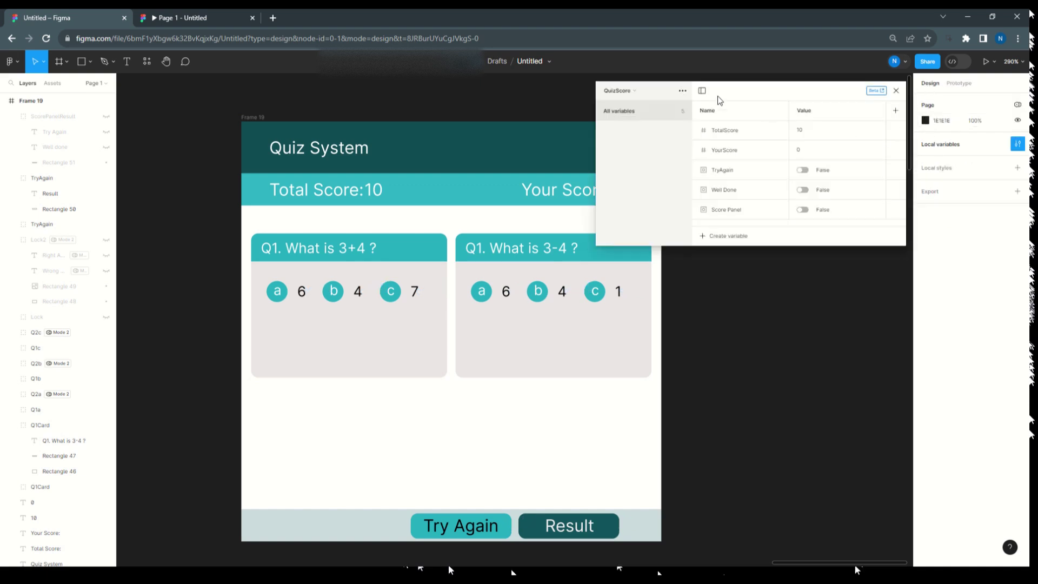
left_click(641, 91)
left_click(640, 104)
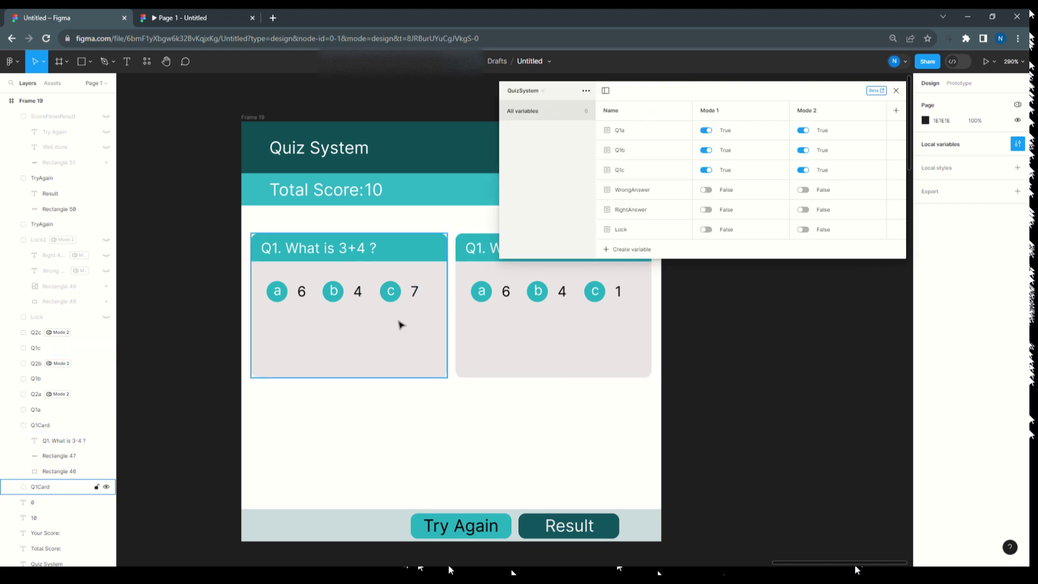
left_click(402, 191)
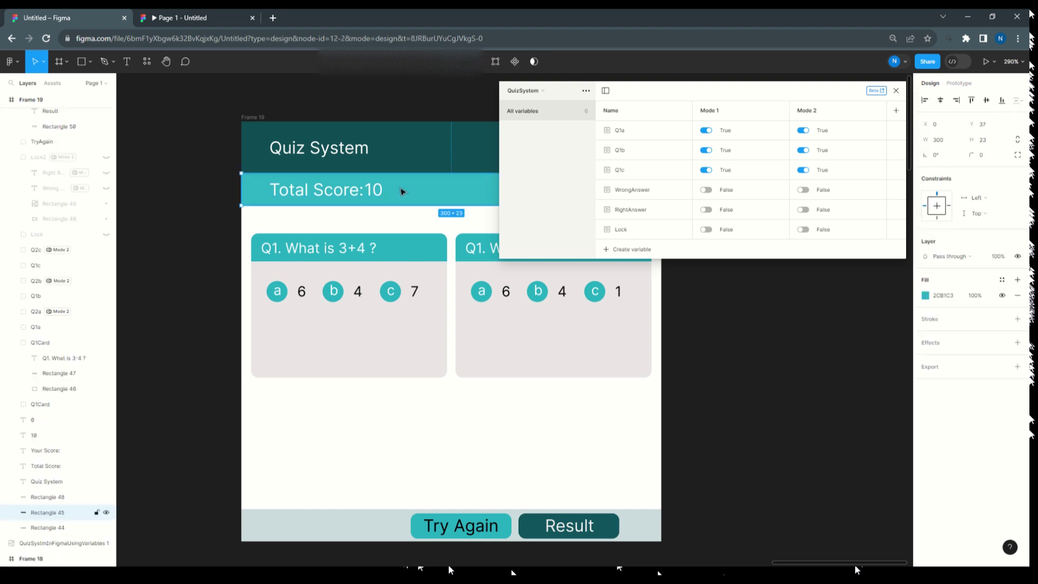